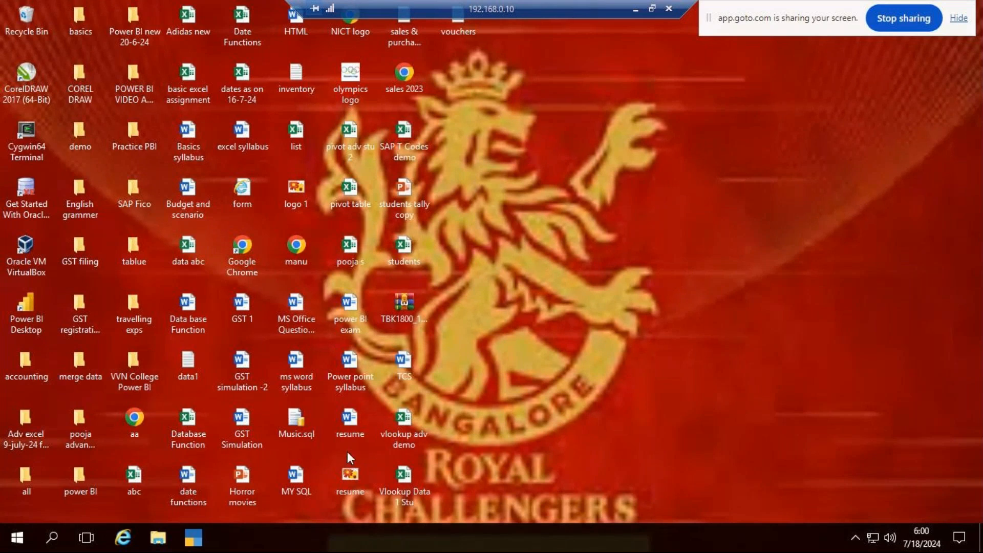
{"action": "double_click", "coordinate": [19, 477]}
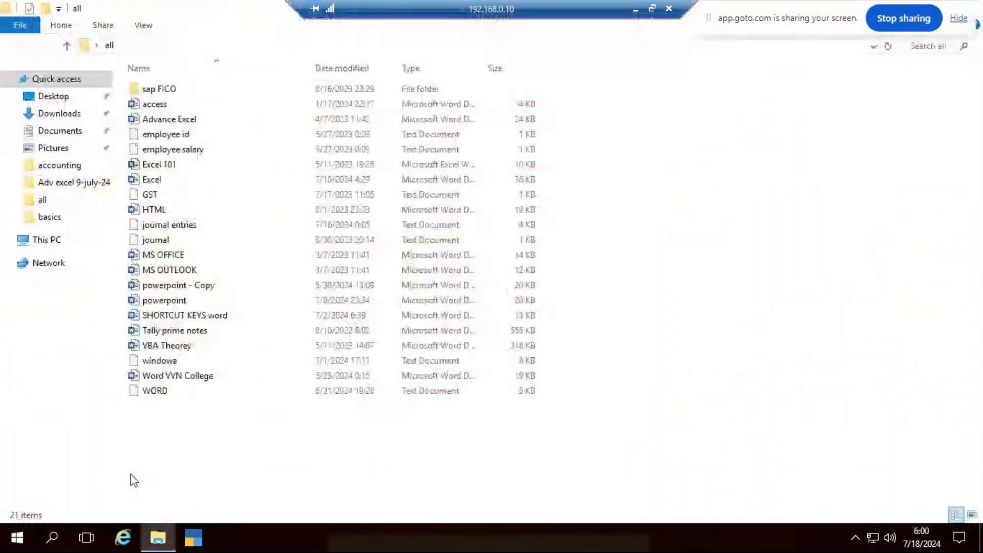
{"action": "double_click", "coordinate": [154, 180]}
{"action": "left_click_drag", "start_coordinate": [812, 11], "coordinate": [402, 6]}
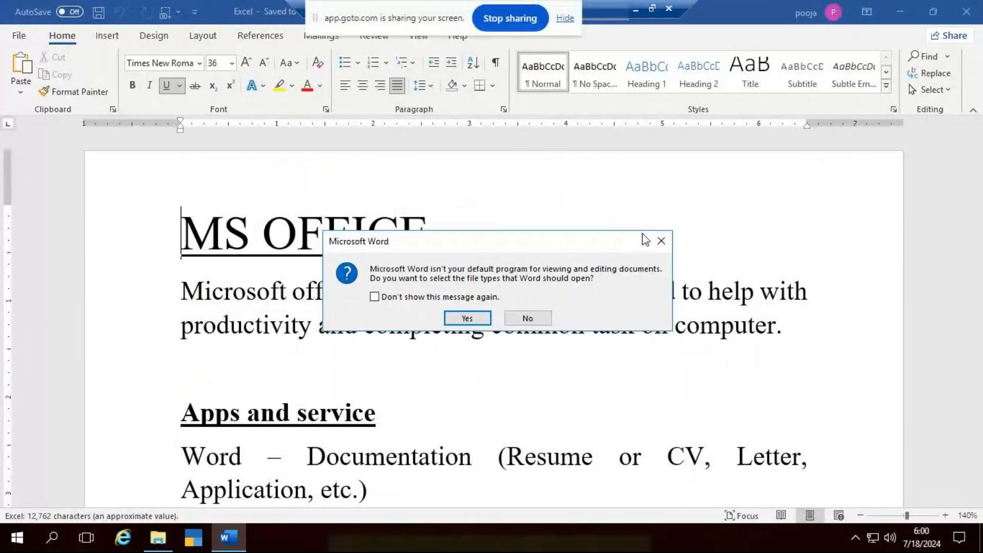
{"action": "left_click", "coordinate": [661, 241]}
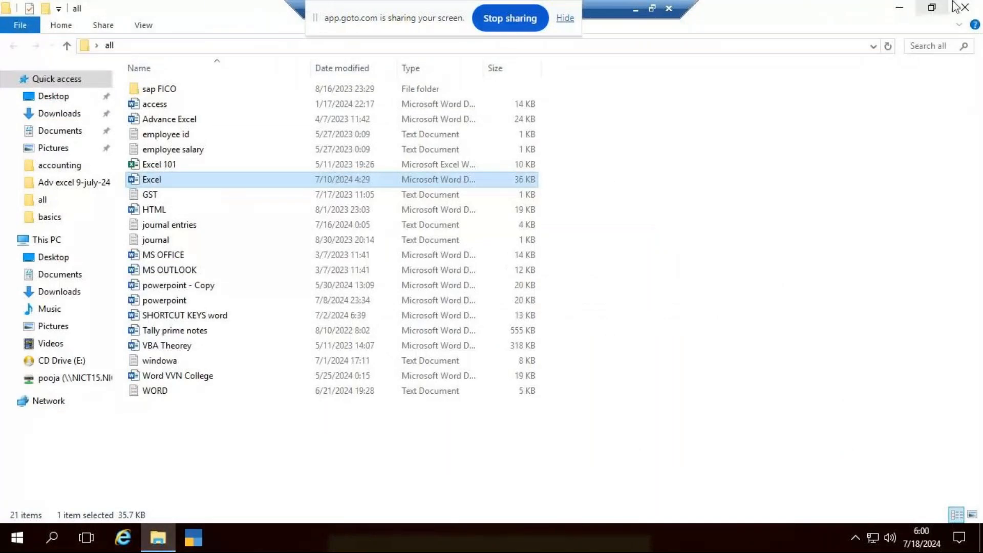
{"action": "left_click", "coordinate": [965, 7]}
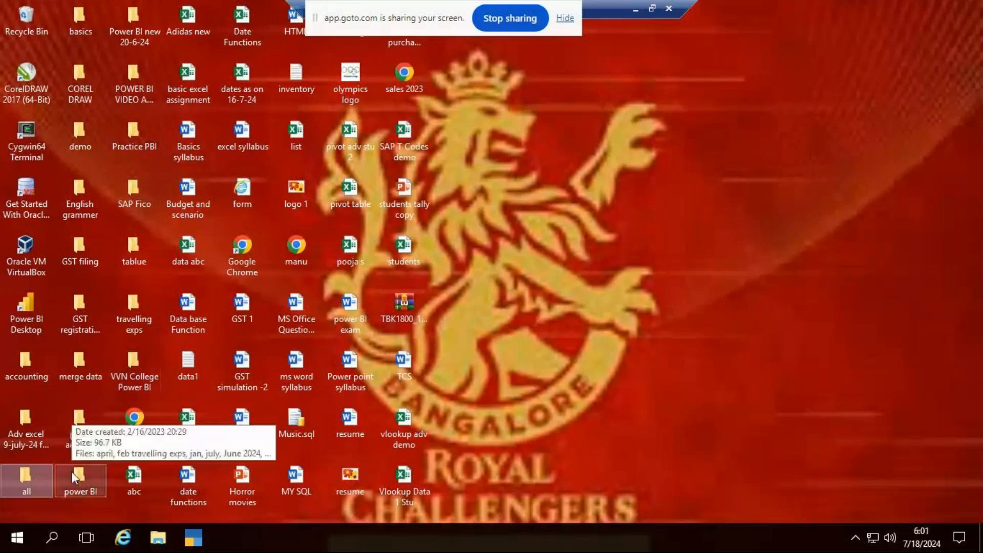
- Open the Excel-9 document from the Adv excel 9-july-24 folder and read its Count function notes
{"action": "double_click", "coordinate": [27, 417]}
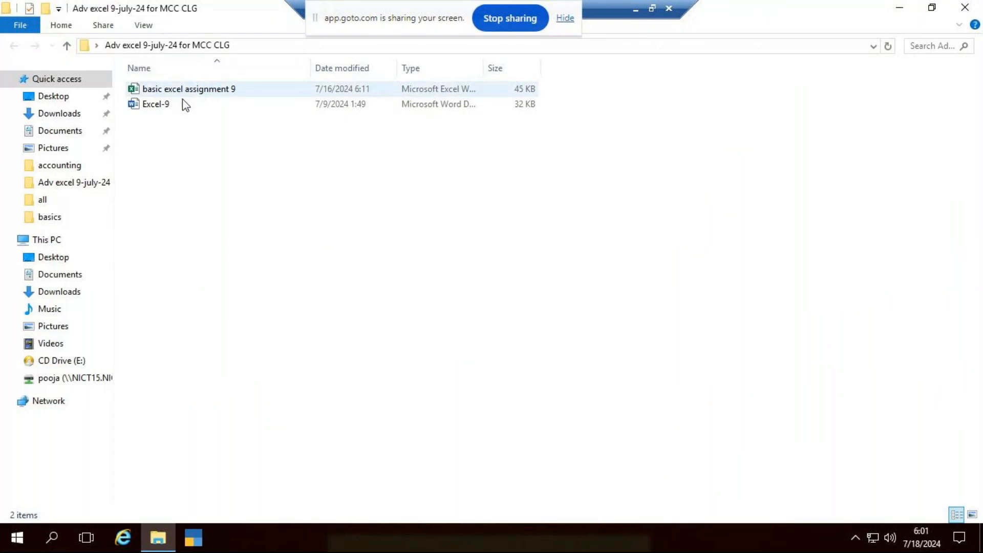
{"action": "double_click", "coordinate": [156, 104]}
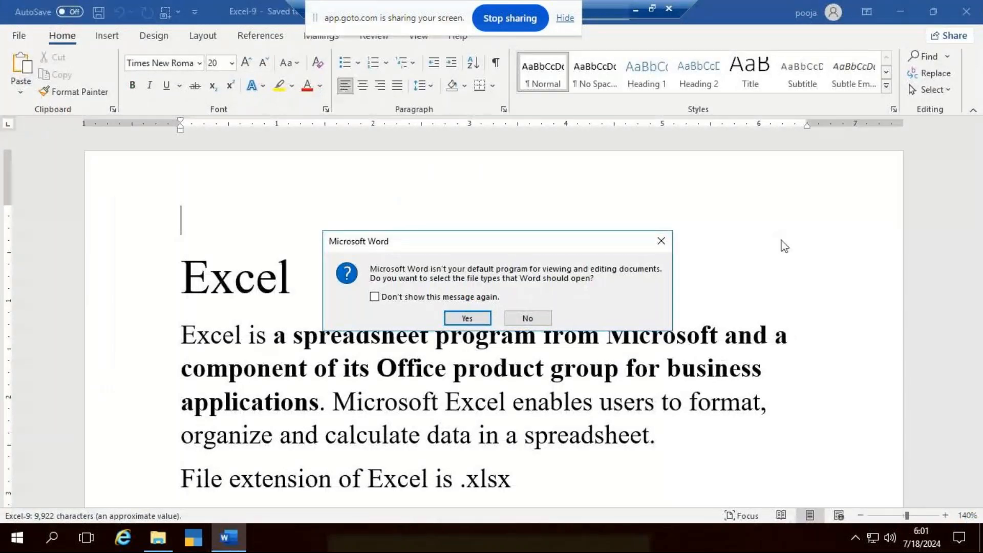
{"action": "left_click", "coordinate": [660, 240]}
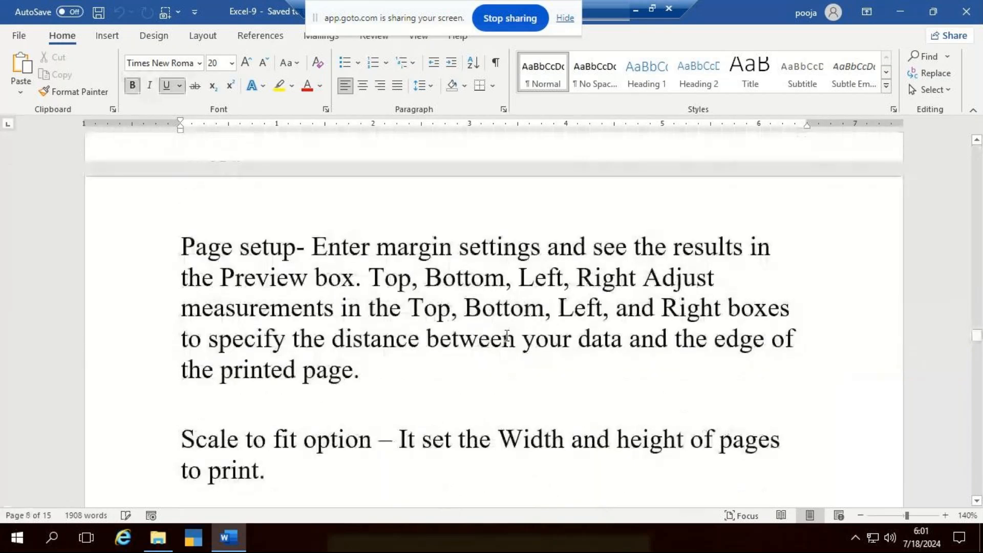
{"action": "scroll", "coordinate": [506, 334], "scroll_direction": "down", "scroll_amount": 4}
{"action": "scroll", "coordinate": [507, 336], "scroll_direction": "down", "scroll_amount": 10}
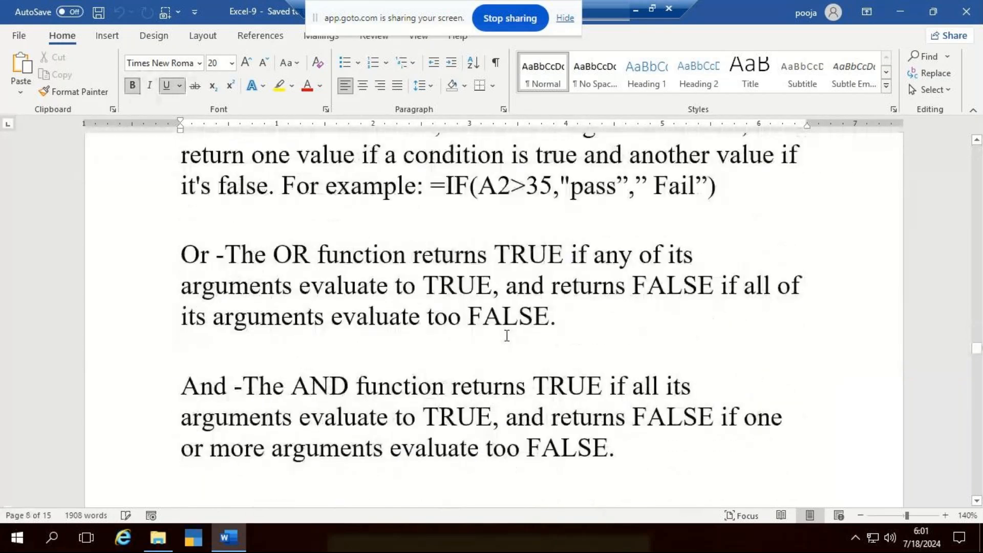
{"action": "scroll", "coordinate": [506, 335], "scroll_direction": "down", "scroll_amount": 4}
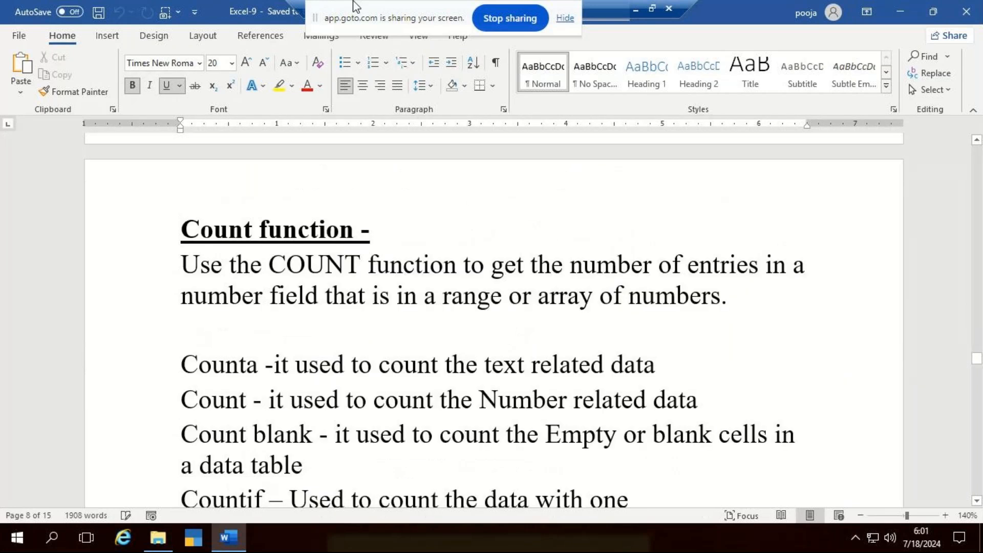
{"action": "scroll", "coordinate": [362, 402], "scroll_direction": "down", "scroll_amount": 2}
{"action": "scroll", "coordinate": [361, 402], "scroll_direction": "up", "scroll_amount": 1}
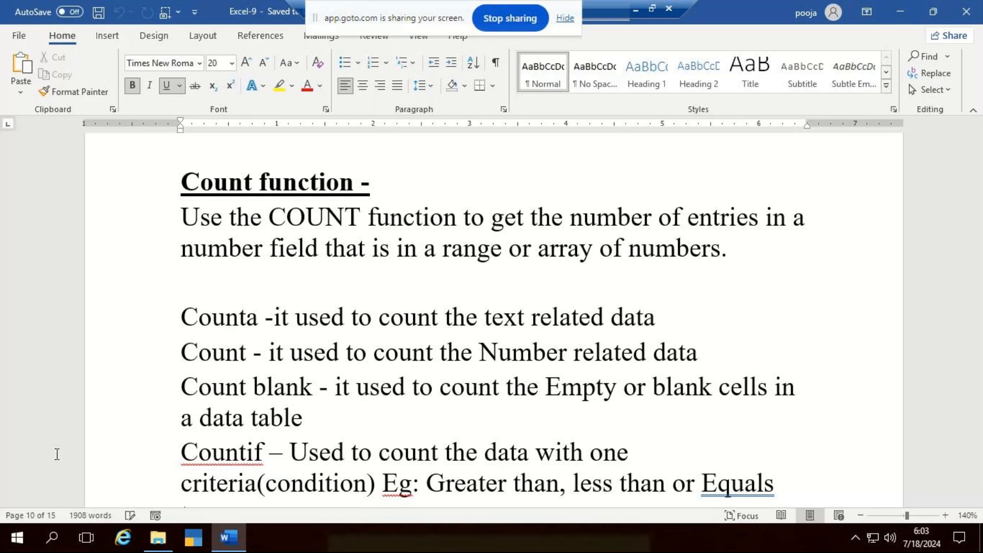
- Switch to Excel and create a blank workbook
{"action": "left_click", "coordinate": [53, 538]}
{"action": "type", "text": "excel"}
{"action": "key", "text": "Return"}
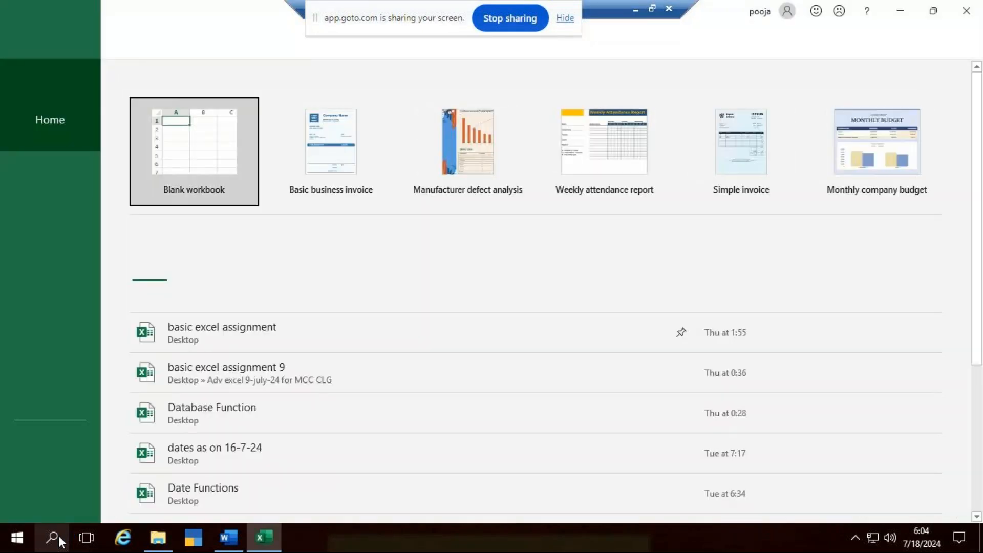
{"action": "left_click", "coordinate": [211, 147]}
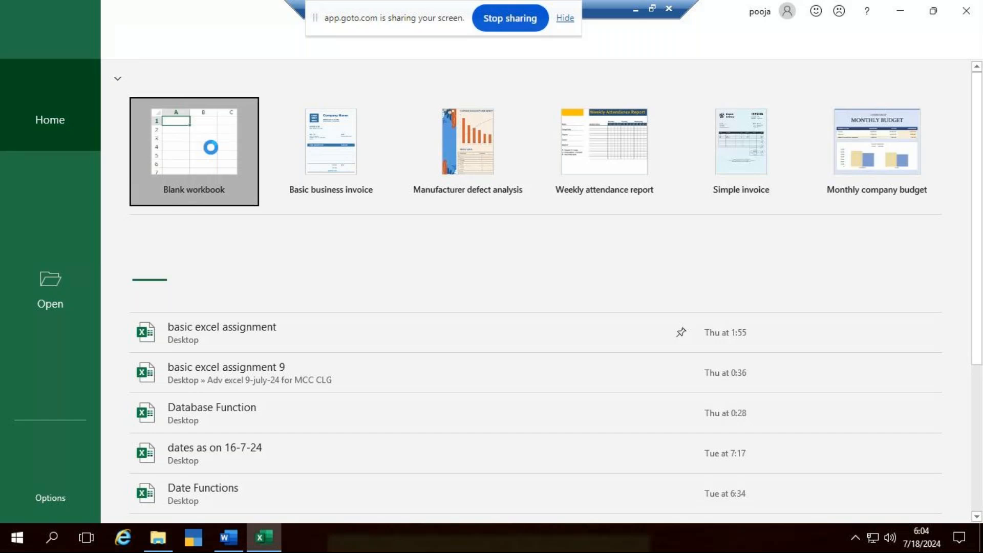
{"action": "scroll", "coordinate": [319, 312], "scroll_direction": "up", "scroll_amount": 8, "text": "ctrl"}
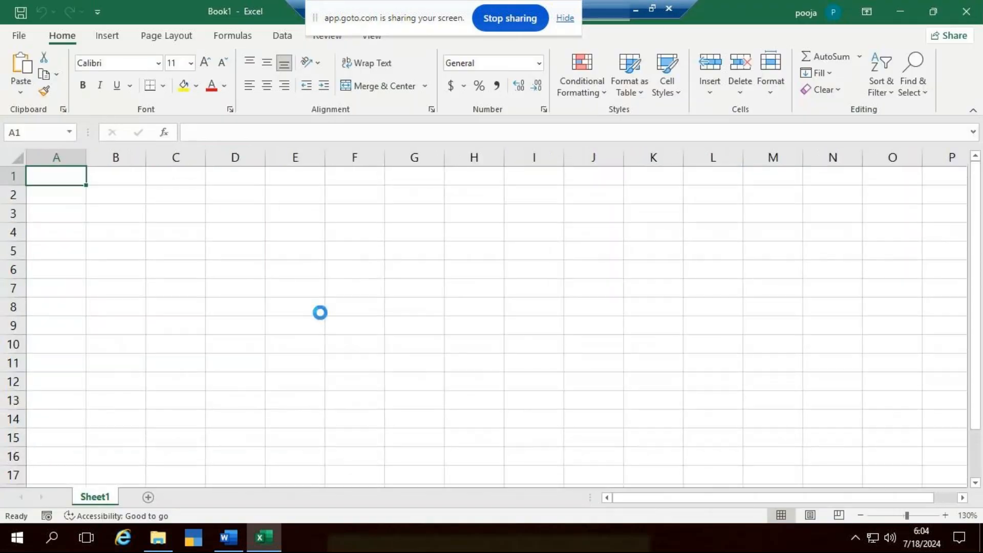
{"action": "scroll", "coordinate": [434, 389], "scroll_direction": "up", "scroll_amount": 3, "text": "ctrl"}
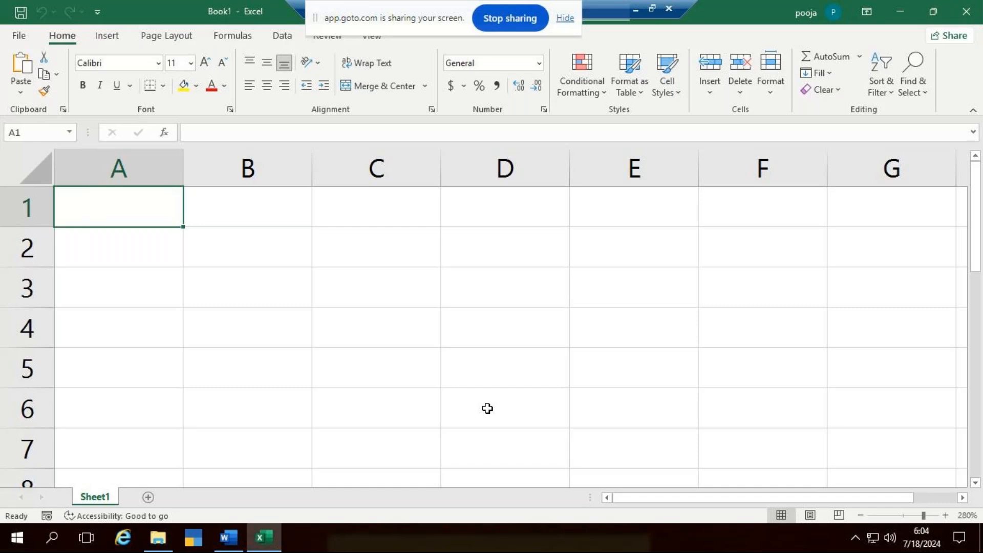
- Enter the column heading Teams in cell A1
{"action": "type", "text": "tems"}
{"action": "key", "text": "BackSpace"}
{"action": "key", "text": "BackSpace"}
{"action": "key", "text": "BackSpace"}
{"action": "key", "text": "BackSpace"}
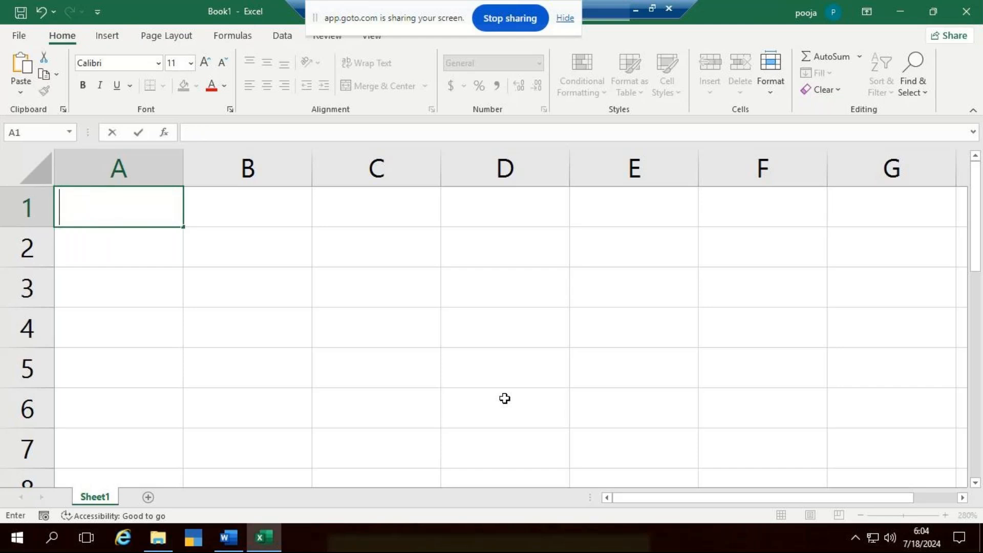
{"action": "type", "text": "Tem"}
{"action": "key", "text": "BackSpace"}
{"action": "type", "text": "ams"}
{"action": "key", "text": "Tab"}
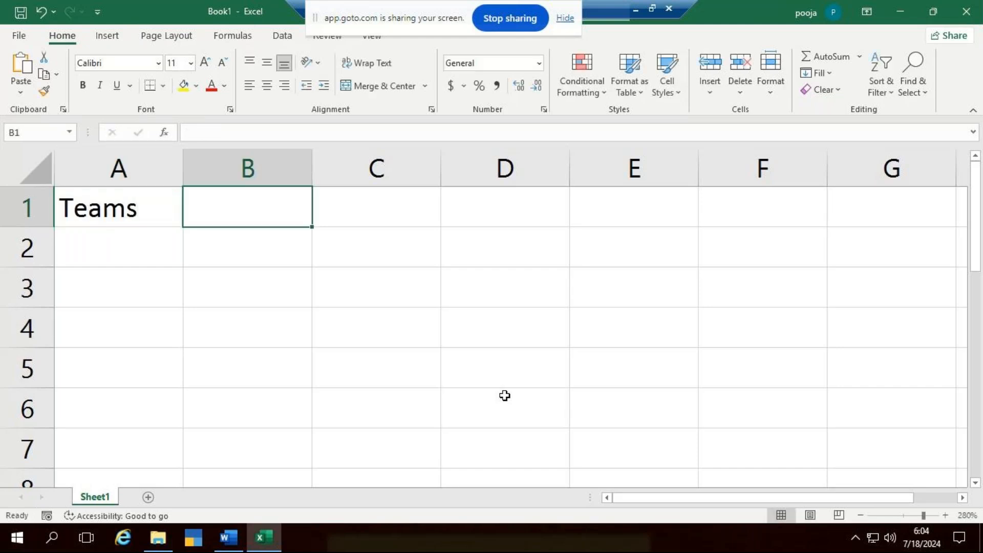
- Enter the heading Match Won in cell B1 and fit column B's width to it
{"action": "type", "text": "Match W"}
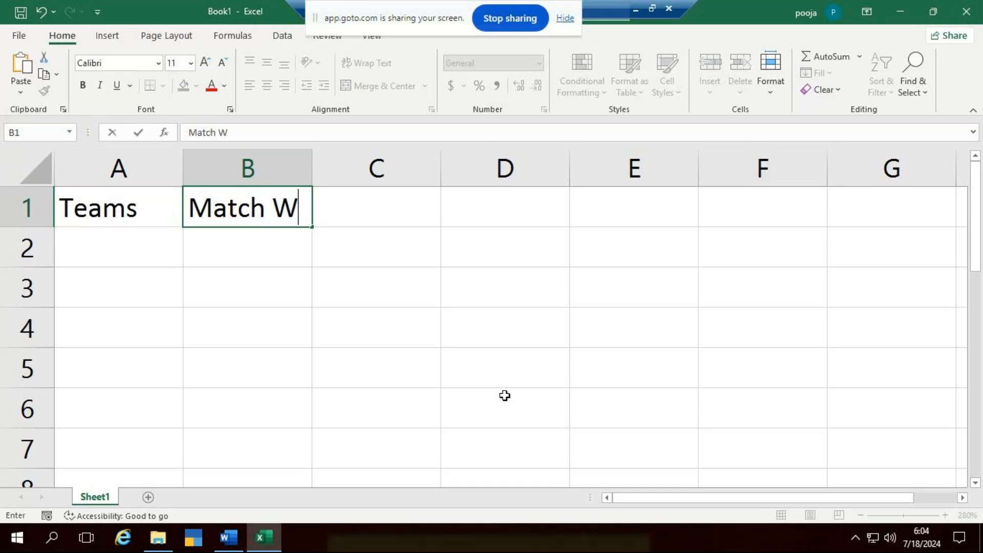
{"action": "type", "text": "on"}
{"action": "key", "text": "Down"}
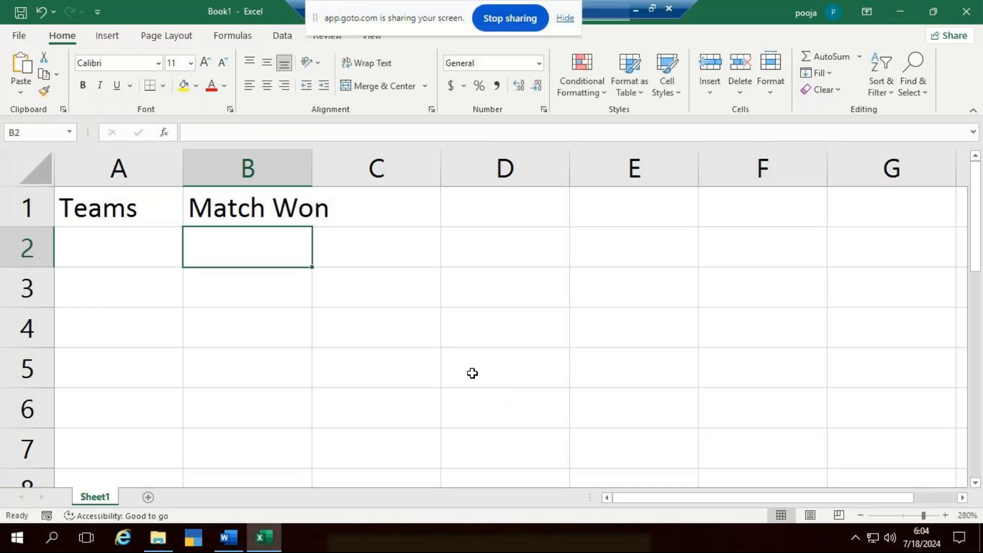
{"action": "double_click", "coordinate": [313, 180]}
- List the teams RCB, RR and MI in cells A2 to A4
{"action": "left_click", "coordinate": [131, 235]}
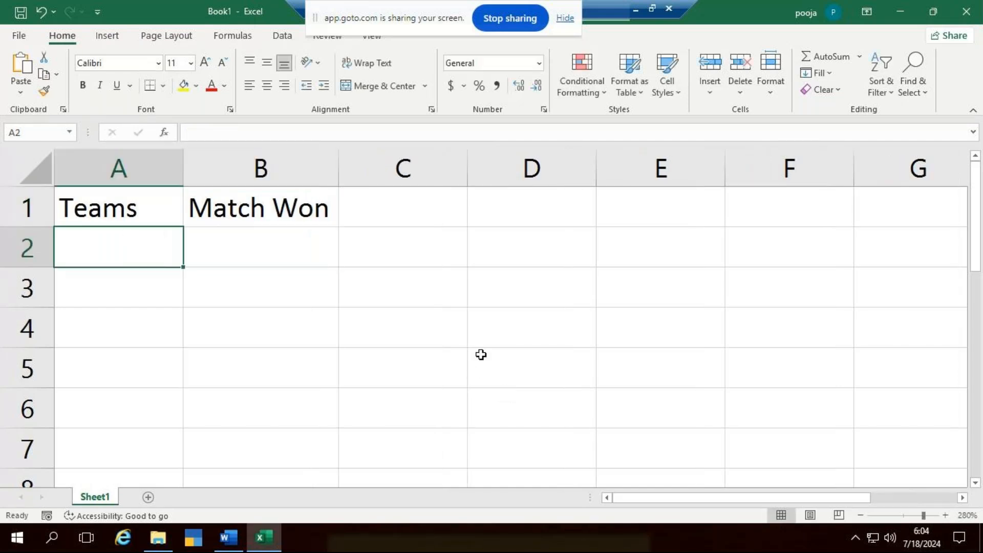
{"action": "type", "text": "RCB"}
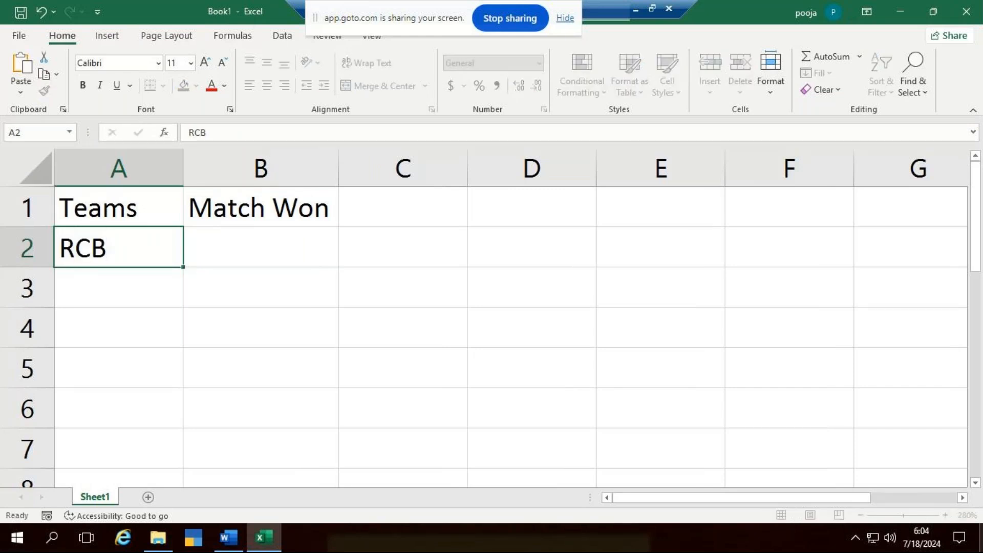
{"action": "key", "text": "Return"}
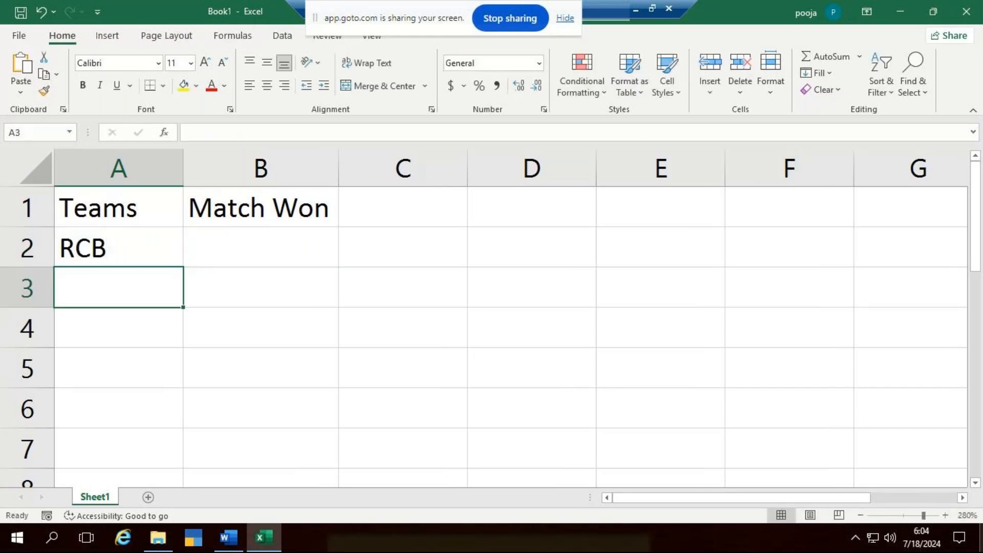
{"action": "type", "text": "RR"}
{"action": "key", "text": "Return"}
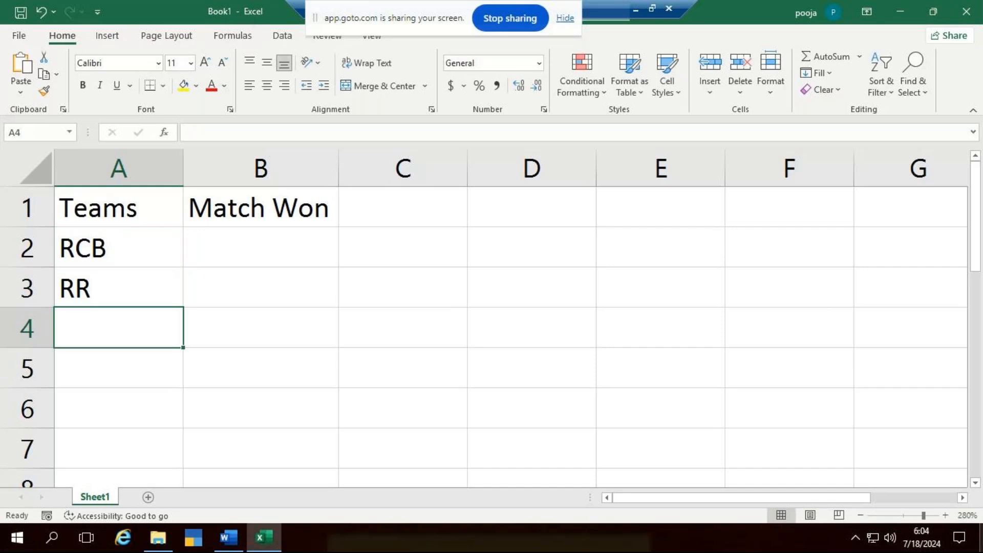
{"action": "type", "text": "MI"}
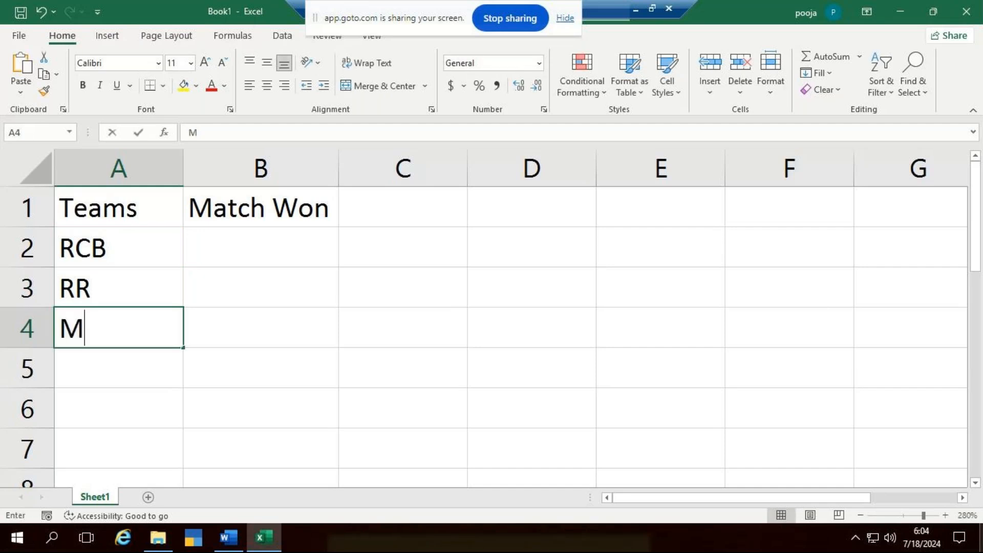
{"action": "key", "text": "Return"}
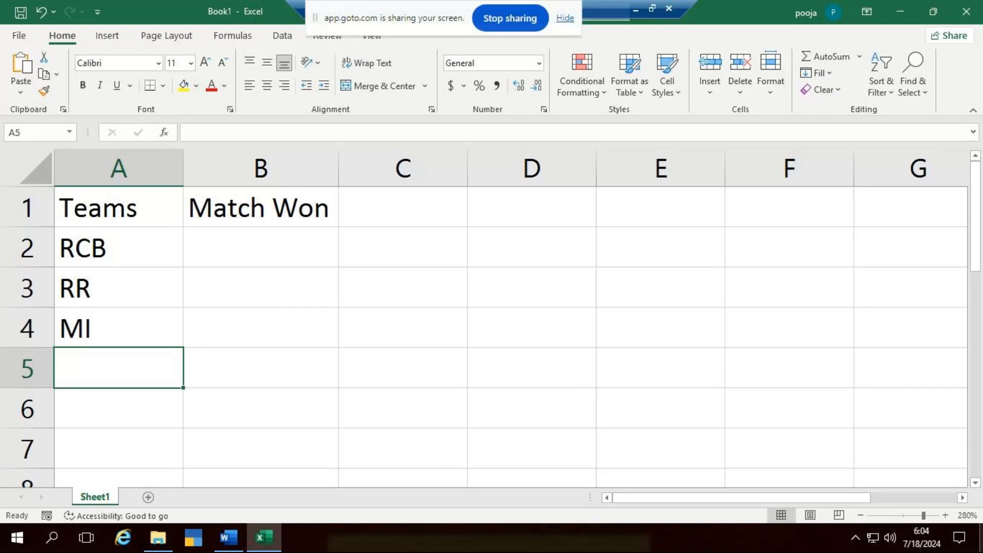
- Continue the team list with SRH, DD and LSG in cells A5 to A7
{"action": "type", "text": "SRH"}
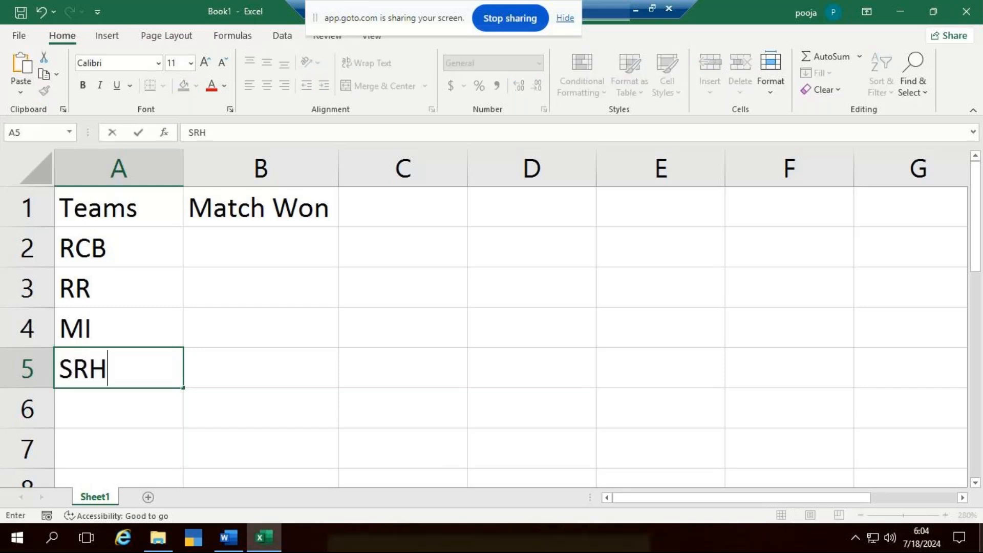
{"action": "key", "text": "Return"}
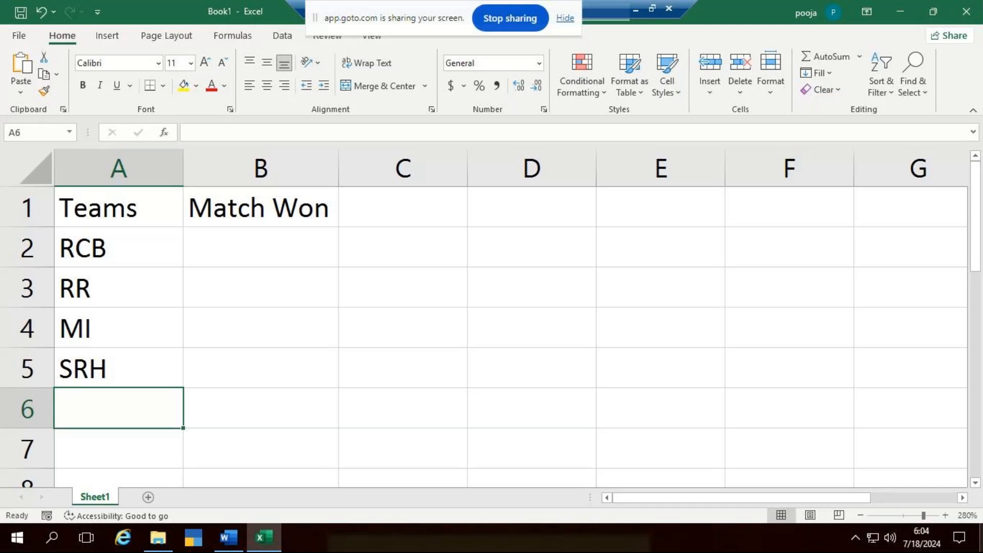
{"action": "type", "text": "DD"}
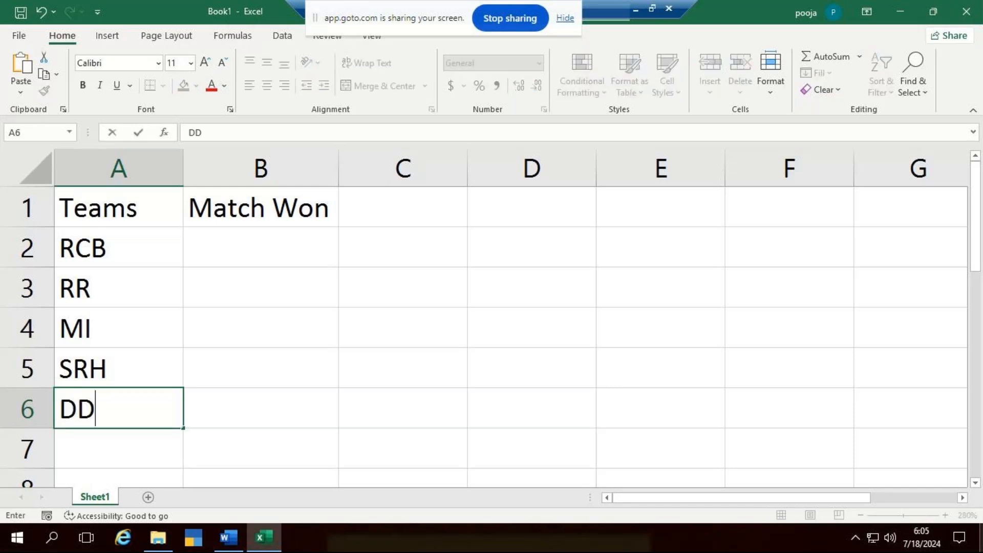
{"action": "key", "text": "Return"}
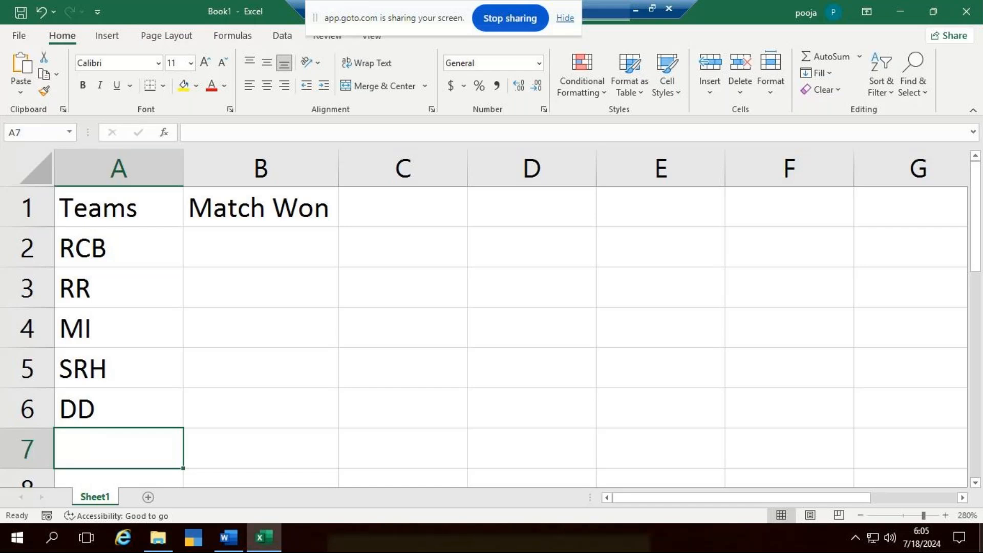
{"action": "type", "text": "LSG"}
{"action": "key", "text": "Return"}
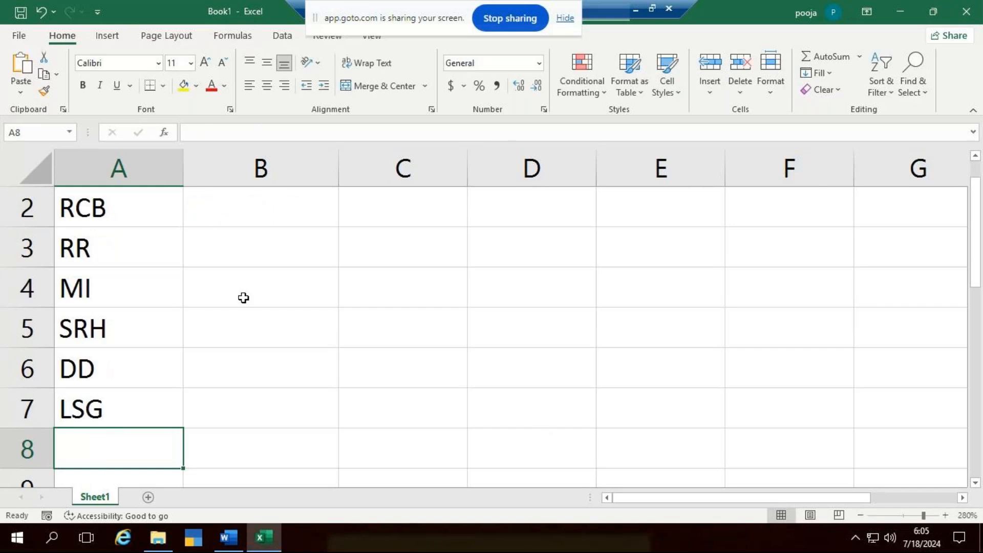
- Correct the team name in cell A6 to DC
{"action": "double_click", "coordinate": [123, 369]}
{"action": "key", "text": "BackSpace"}
{"action": "type", "text": "C"}
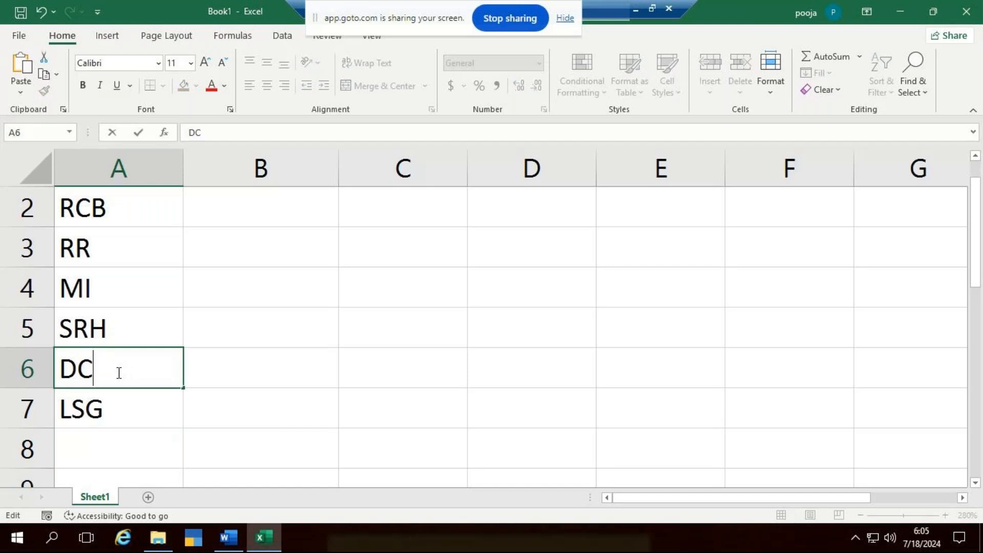
{"action": "left_click", "coordinate": [137, 432]}
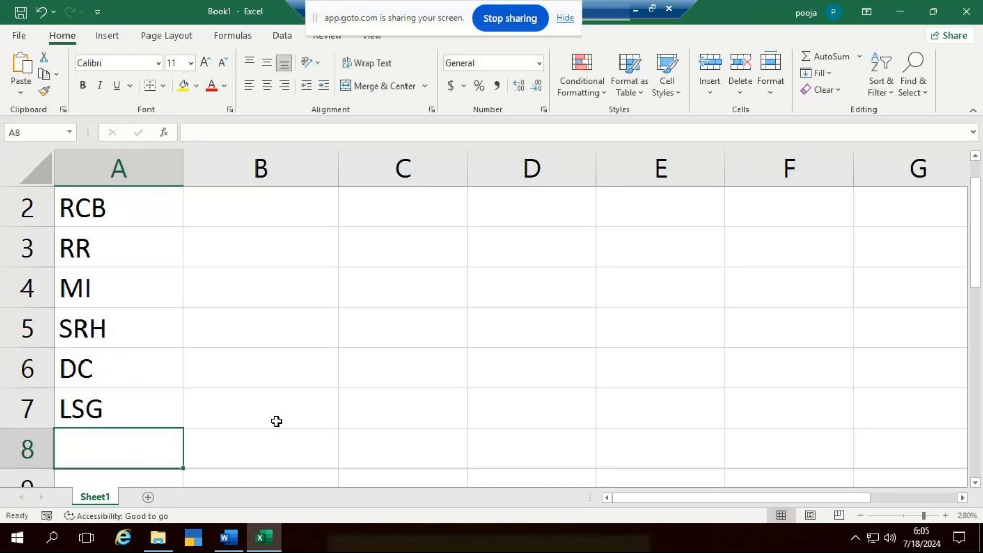
- Add the teams GT and CSK to the list in cells A8 and A9
{"action": "scroll", "coordinate": [271, 440], "scroll_direction": "down", "scroll_amount": 3}
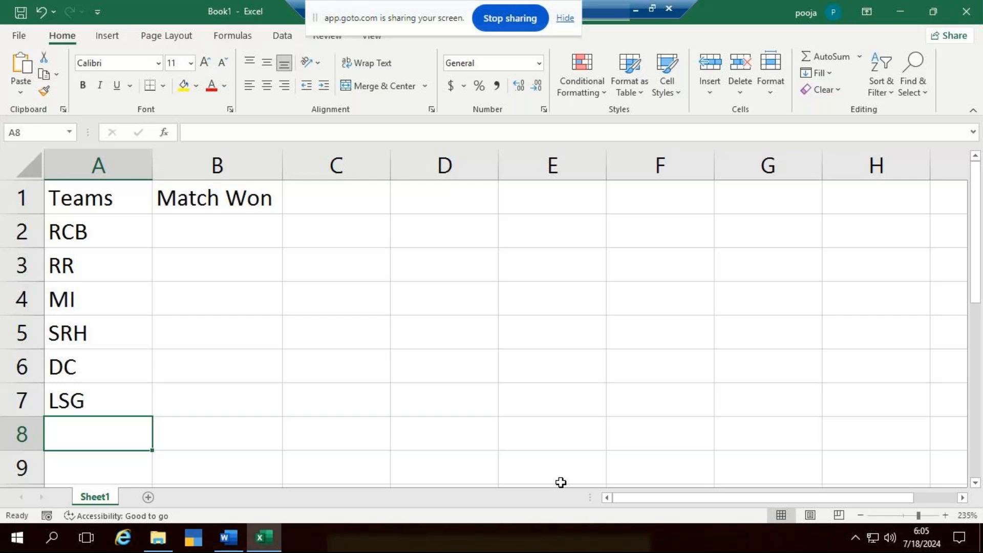
{"action": "type", "text": "GT"}
{"action": "key", "text": "ctrl+Return"}
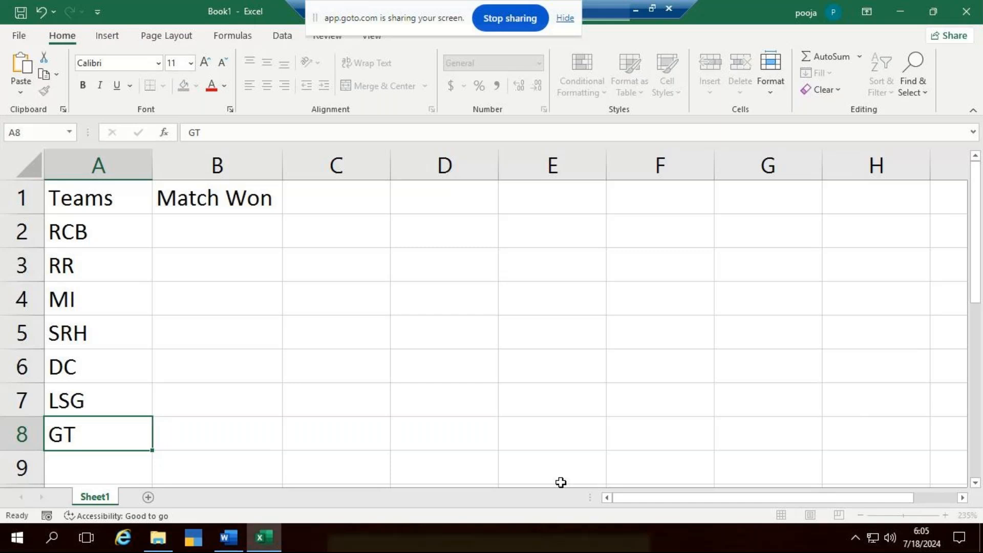
{"action": "key", "text": "Return"}
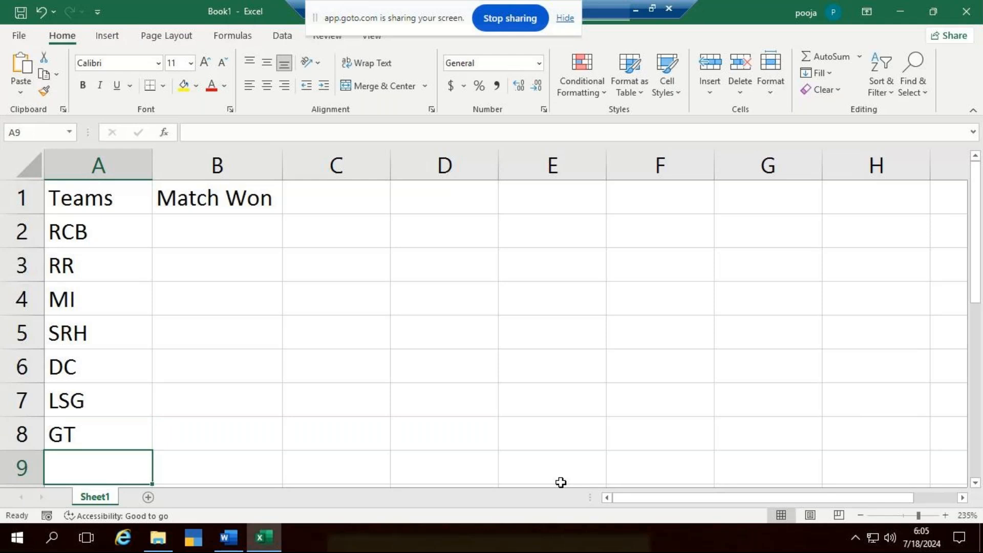
{"action": "type", "text": "CSK"}
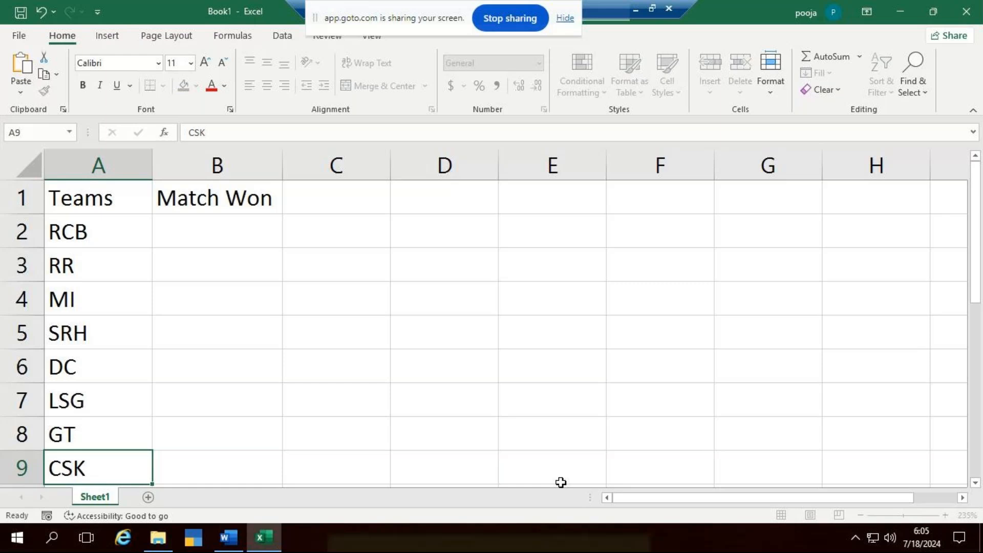
- Add the team KKR to the list in cell A10
{"action": "key", "text": "Return"}
{"action": "scroll", "coordinate": [292, 336], "scroll_direction": "down", "scroll_amount": 2}
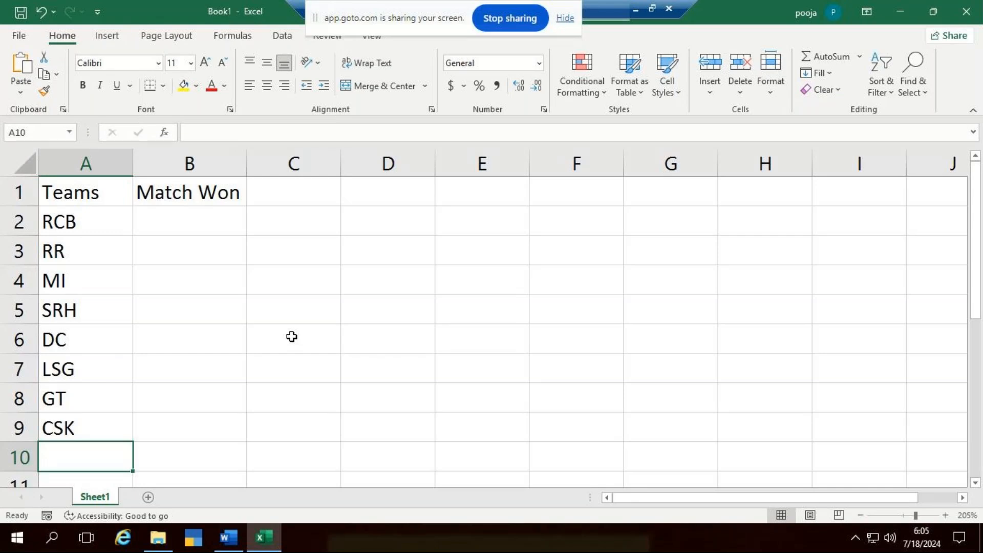
{"action": "left_click", "coordinate": [233, 215]}
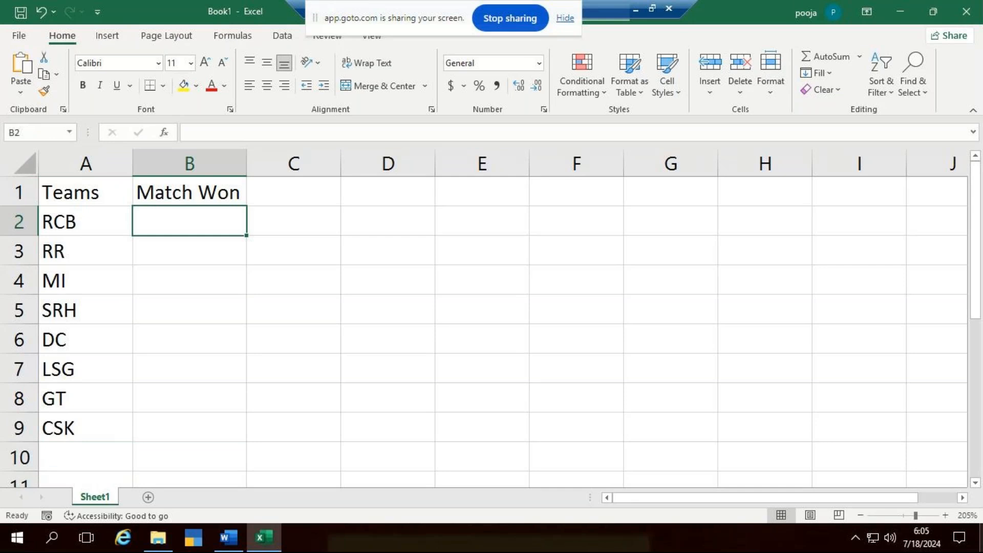
{"action": "double_click", "coordinate": [76, 451]}
{"action": "type", "text": "K"}
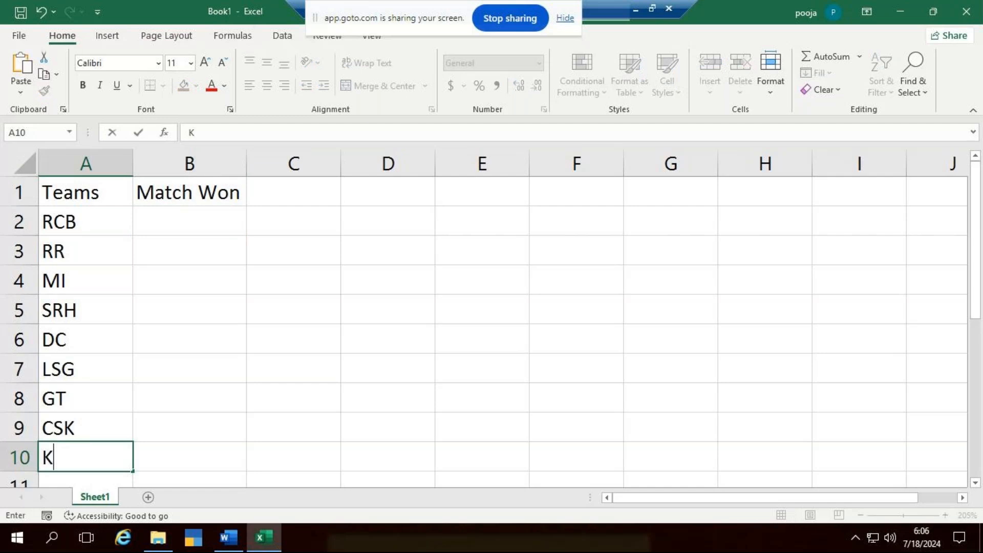
{"action": "type", "text": "KR"}
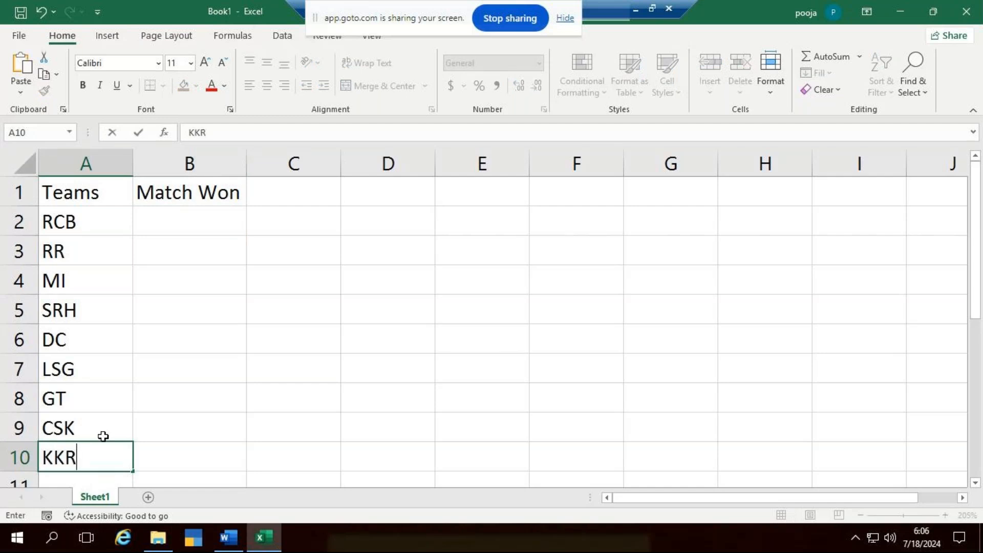
- Enter matches won of 20 for RCB, 17 for RR and 18 for MI in cells B2 to B4
{"action": "left_click", "coordinate": [200, 233]}
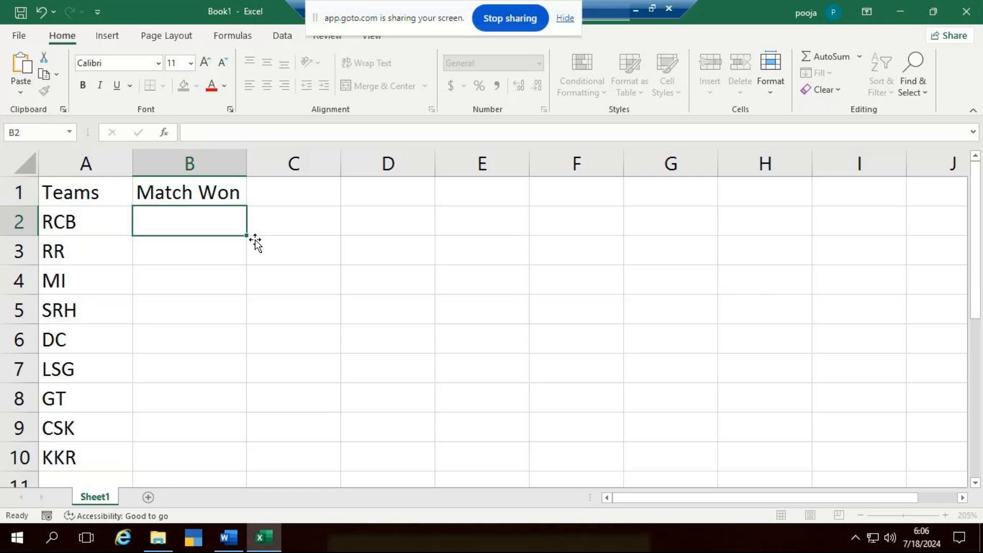
{"action": "type", "text": "20"}
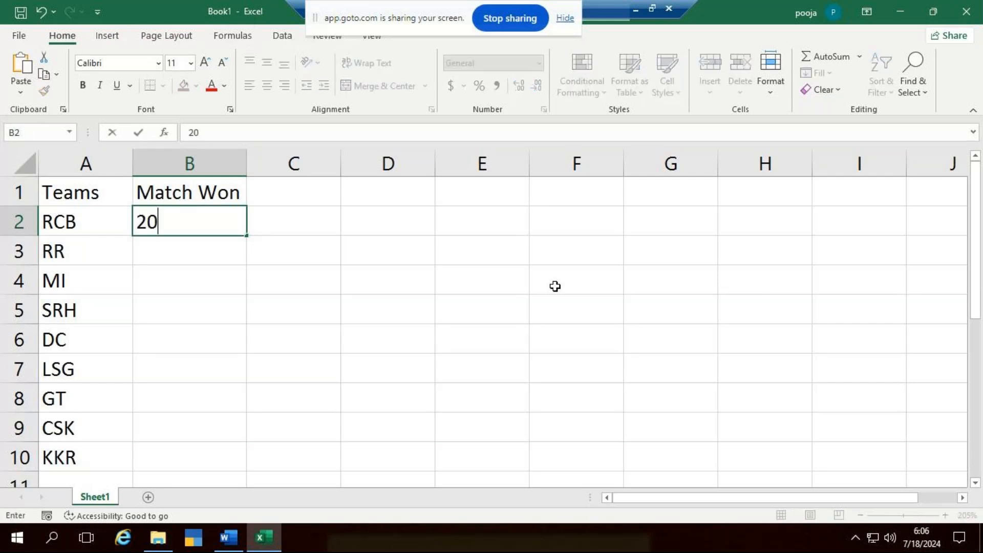
{"action": "key", "text": "Return"}
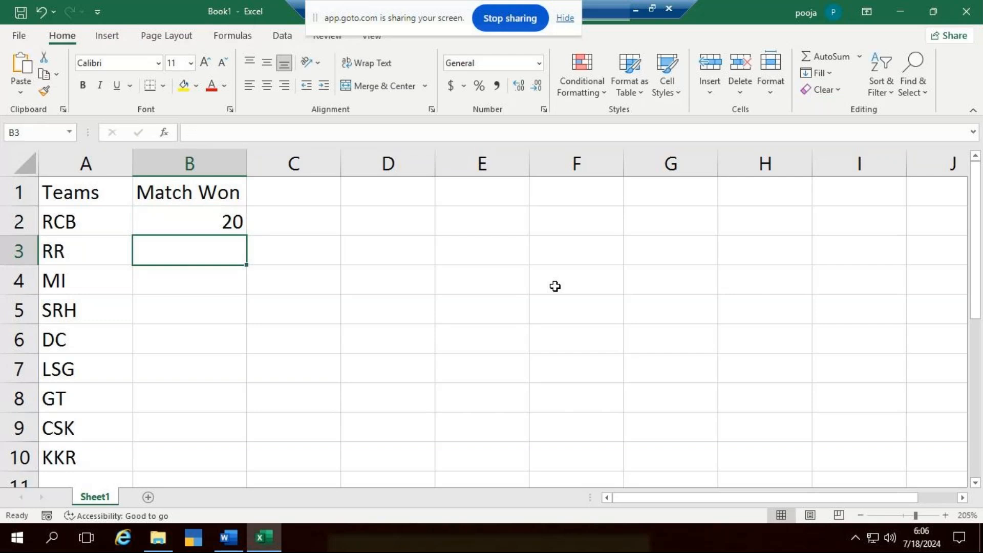
{"action": "type", "text": "17"}
{"action": "key", "text": "Return"}
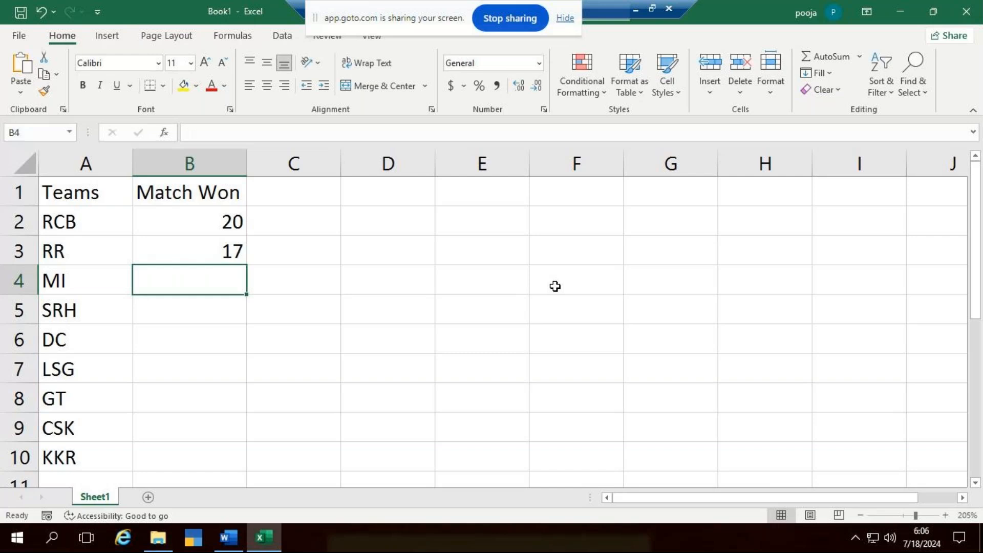
{"action": "type", "text": "18"}
{"action": "key", "text": "Return"}
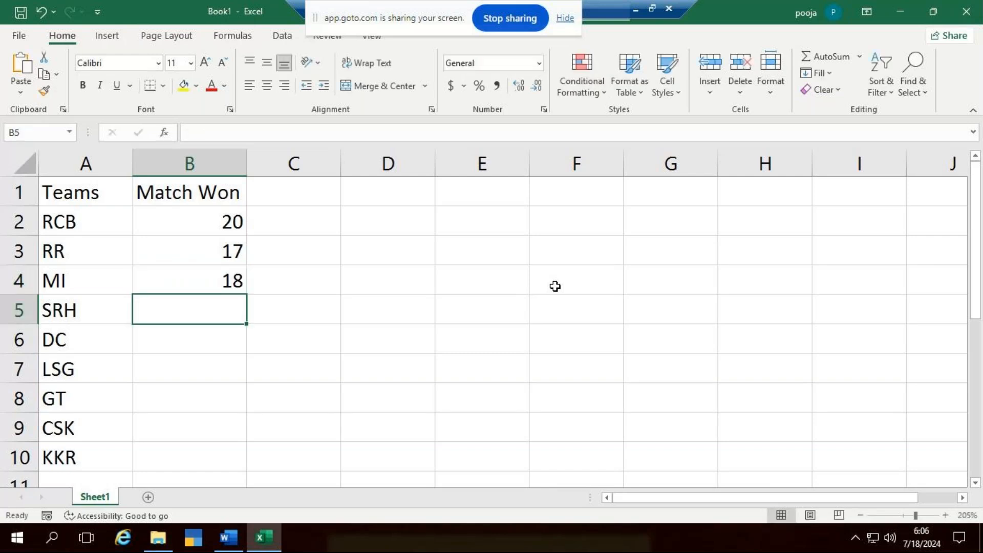
- Change the matches won for RR in cell B3 to 8
{"action": "key", "text": "Up"}
{"action": "key", "text": "Up"}
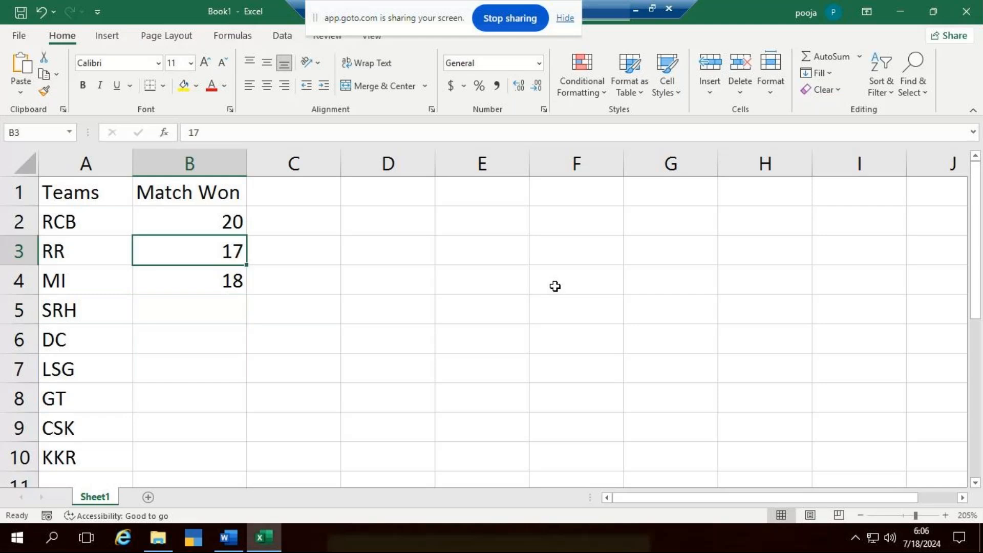
{"action": "type", "text": "8"}
{"action": "key", "text": "Return"}
{"action": "key", "text": "Return"}
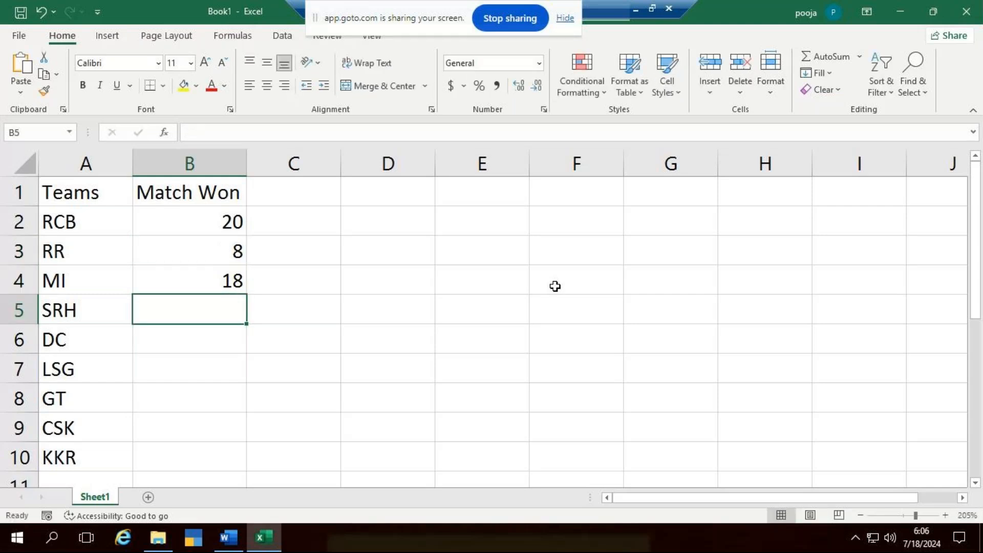
- Enter 14 matches won for SRH in cell B5
{"action": "type", "text": "08"}
{"action": "type", "text": "14"}
{"action": "key", "text": "Return"}
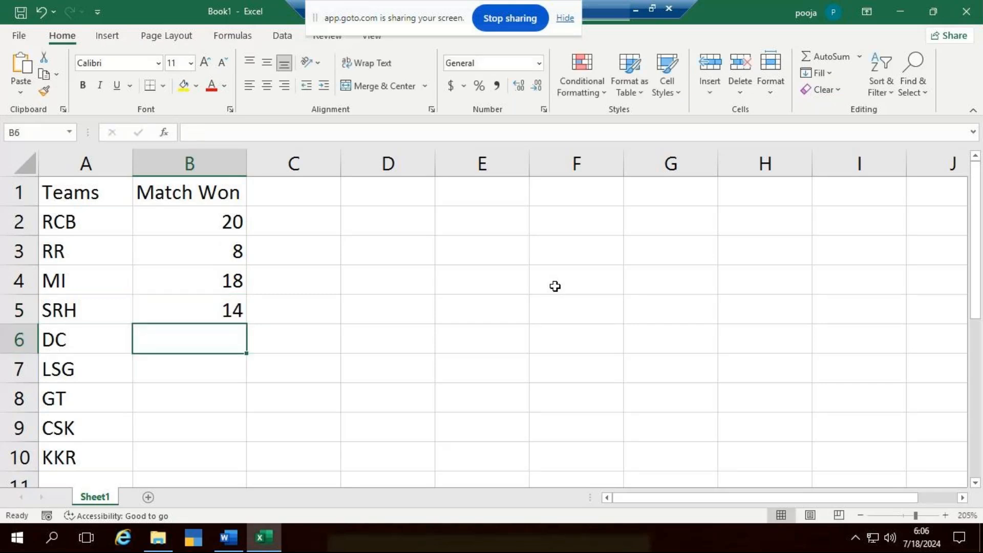
- Leave the DC cell B6 blank and enter 12 matches won for LSG in cell B7
{"action": "key", "text": "Return"}
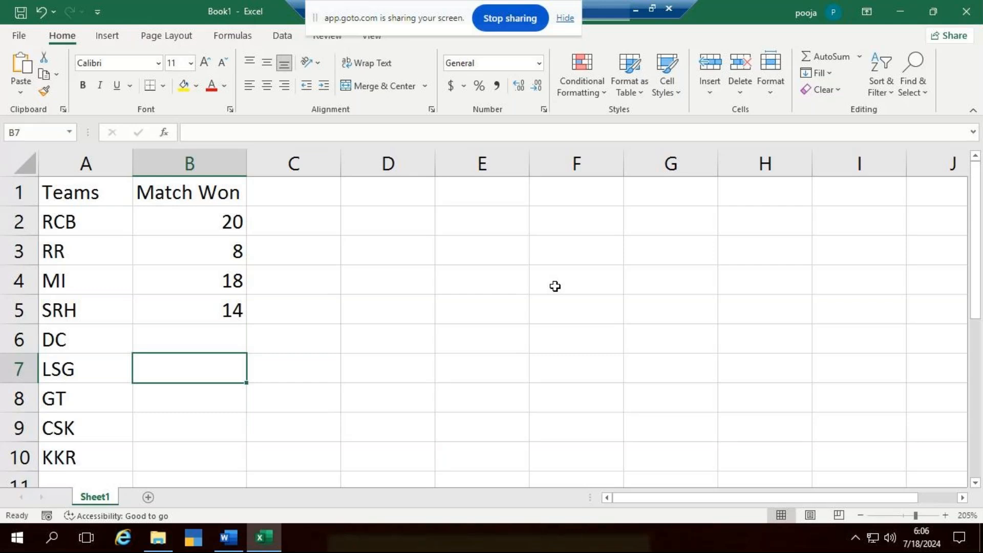
{"action": "key", "text": "Up"}
{"action": "key", "text": "Up"}
{"action": "key", "text": "Up"}
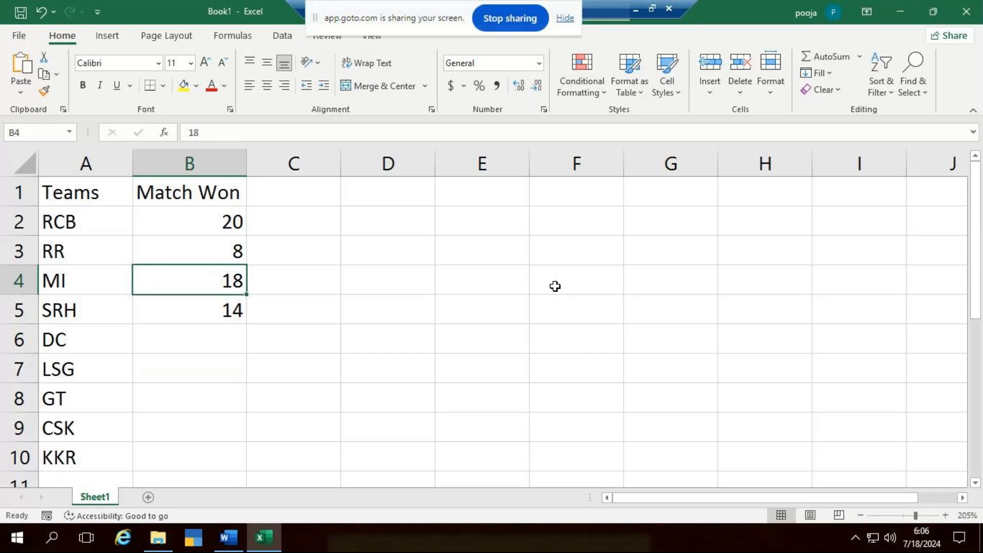
{"action": "key", "text": "Down"}
{"action": "key", "text": "Down"}
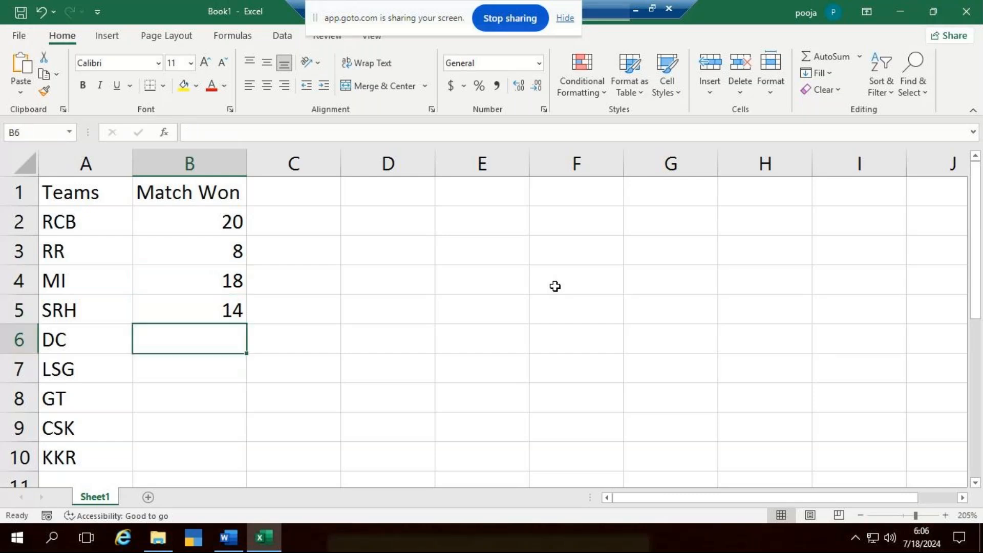
{"action": "key", "text": "Down"}
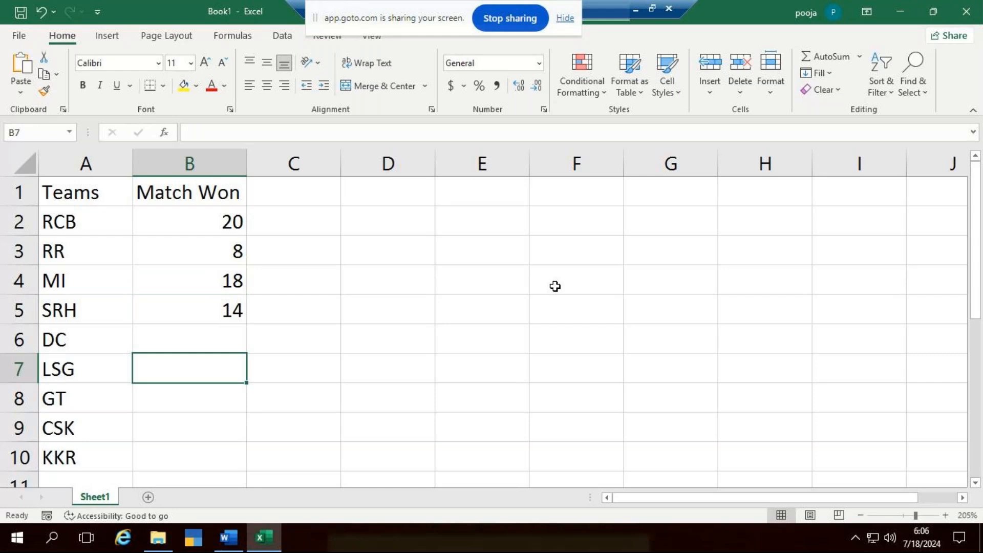
{"action": "type", "text": "12"}
{"action": "key", "text": "ctrl+Return"}
{"action": "key", "text": "Down"}
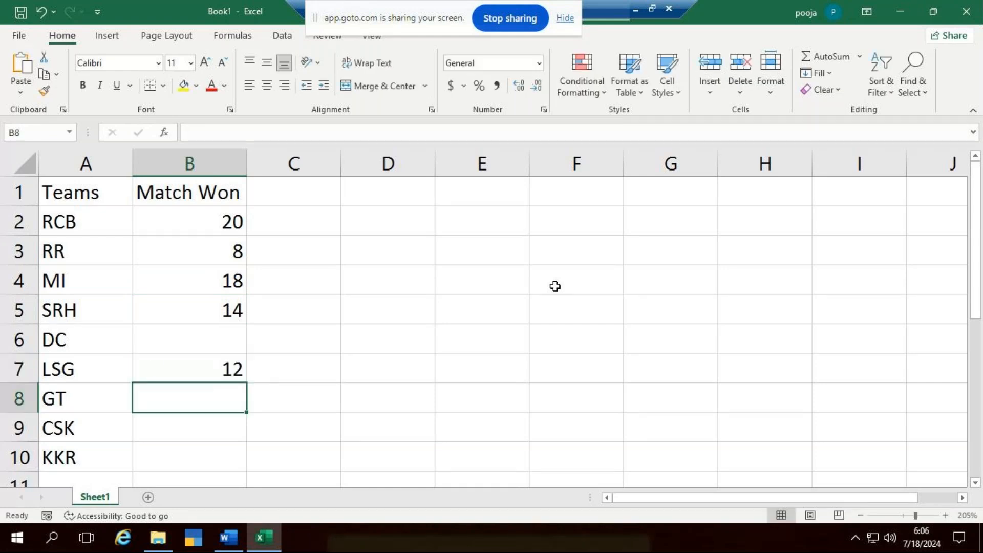
- Enter 9 matches won for GT in B8 and 5 for KKR in B10, leaving the CSK cell B9 blank
{"action": "key", "text": "Down"}
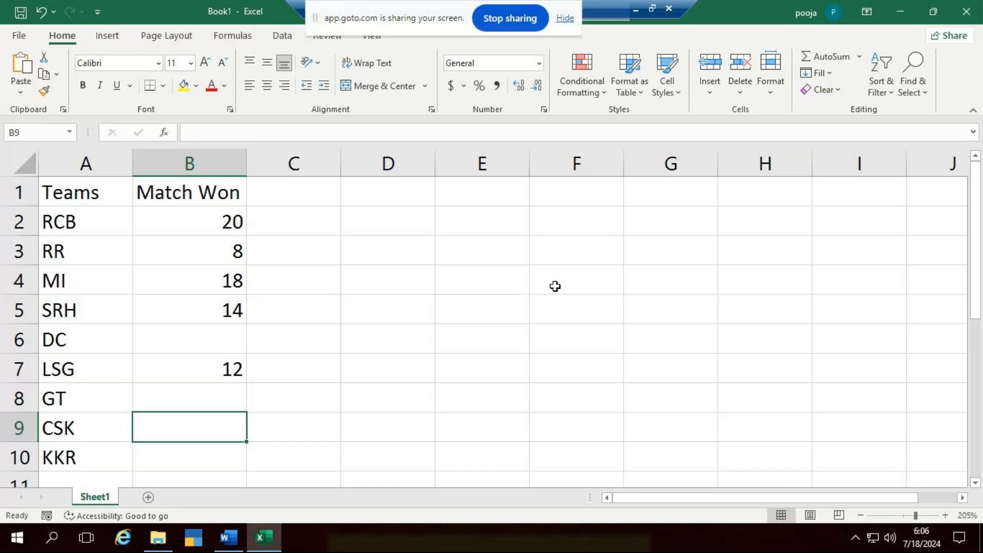
{"action": "key", "text": "Up"}
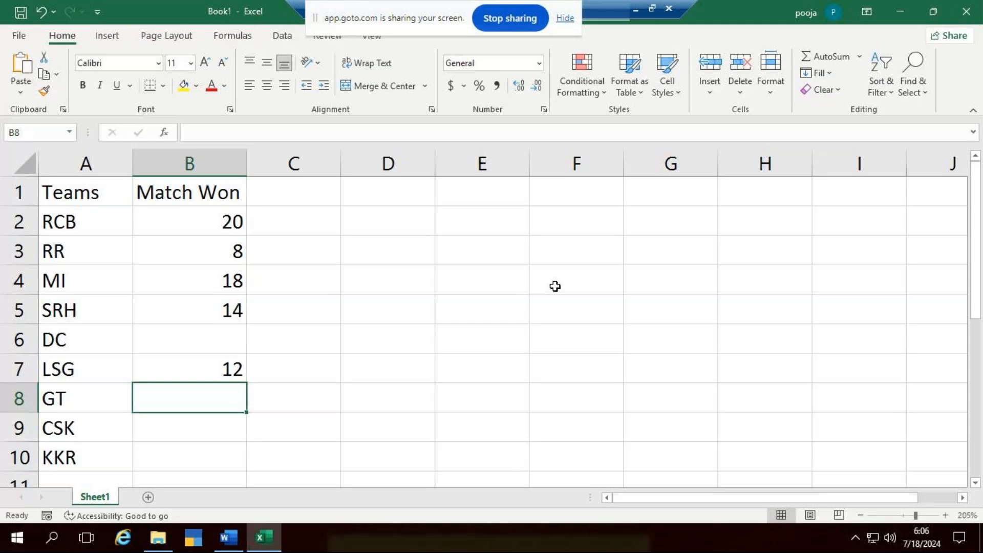
{"action": "type", "text": "9"}
{"action": "key", "text": "Return"}
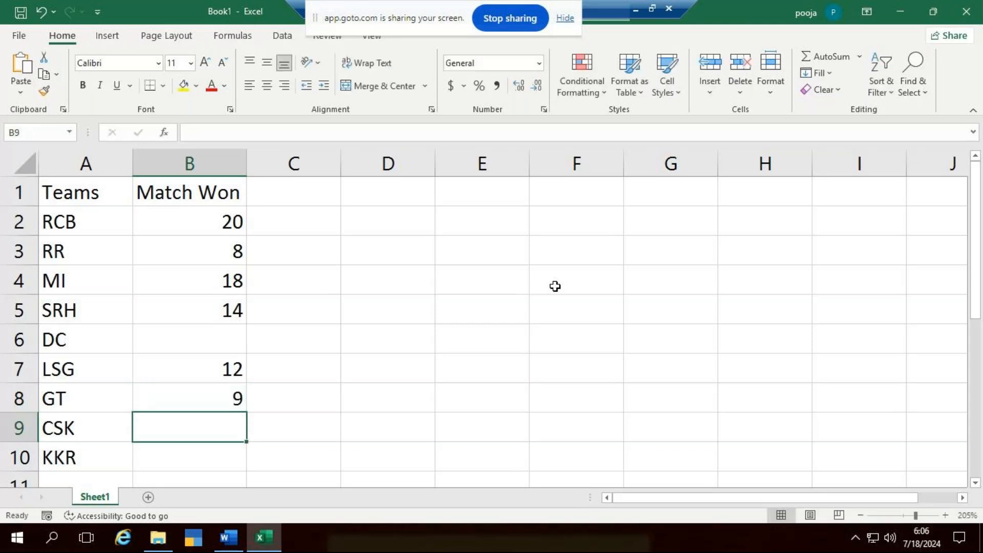
{"action": "key", "text": "Down"}
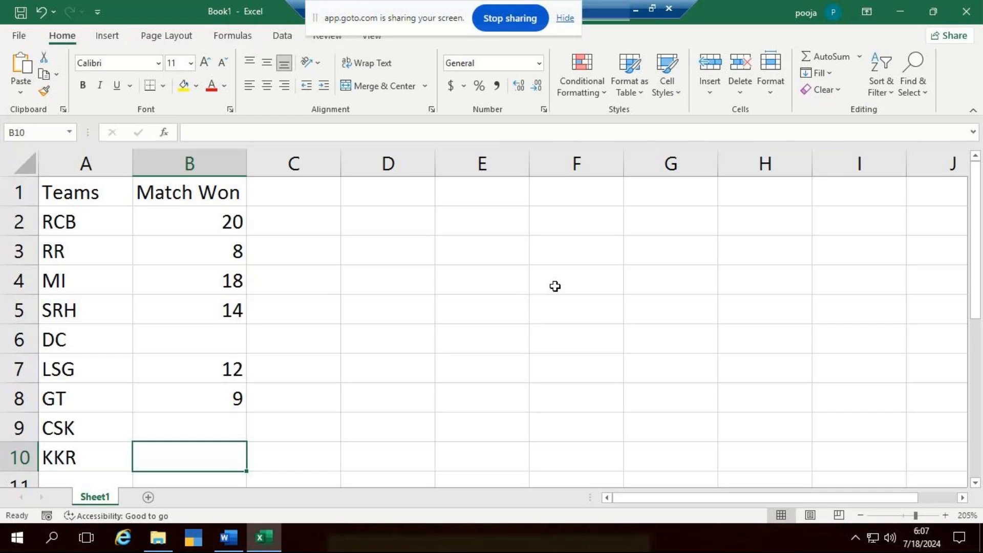
{"action": "type", "text": "1"}
{"action": "key", "text": "BackSpace"}
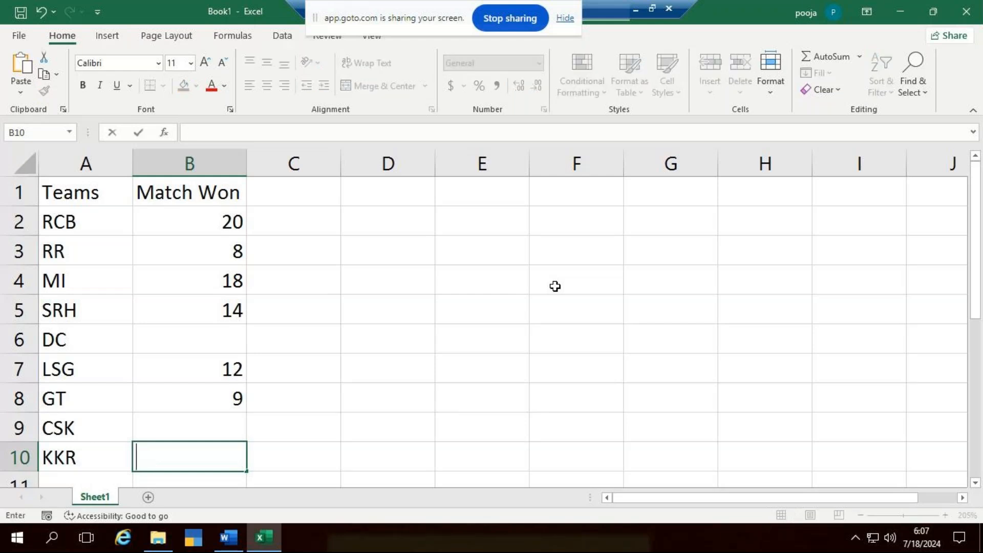
{"action": "type", "text": "5"}
{"action": "key", "text": "Return"}
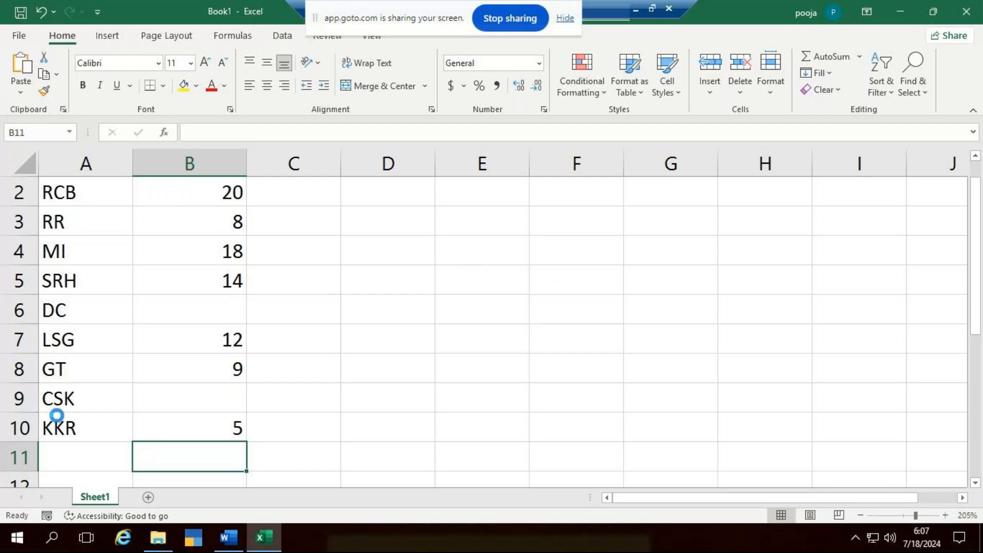
- Center the contents of the table A1:B10 horizontally and vertically
{"action": "scroll", "coordinate": [56, 415], "scroll_direction": "up", "scroll_amount": 1}
{"action": "scroll", "coordinate": [56, 415], "scroll_direction": "down", "scroll_amount": 2}
{"action": "left_click_drag", "start_coordinate": [77, 187], "coordinate": [164, 413]}
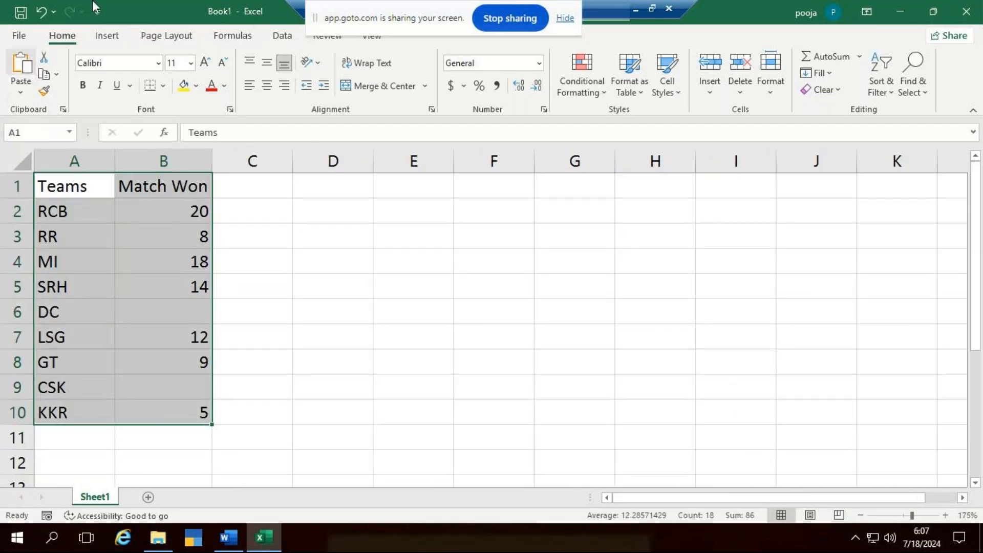
{"action": "left_click", "coordinate": [266, 84]}
{"action": "left_click", "coordinate": [266, 63]}
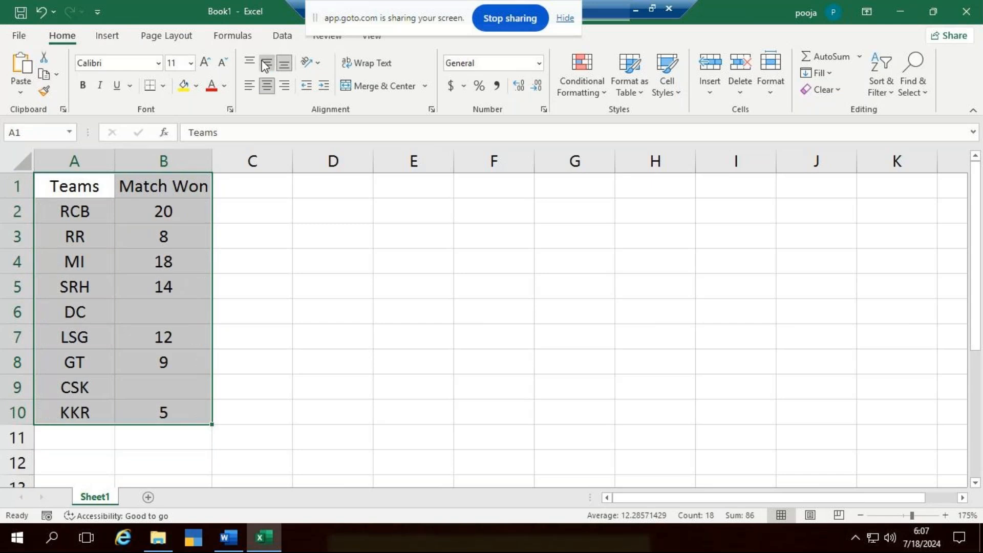
- Set the font of the table A1:B10 to Times New Roman
{"action": "left_click", "coordinate": [159, 63]}
{"action": "type", "text": "Times New Roman"}
{"action": "key", "text": "Return"}
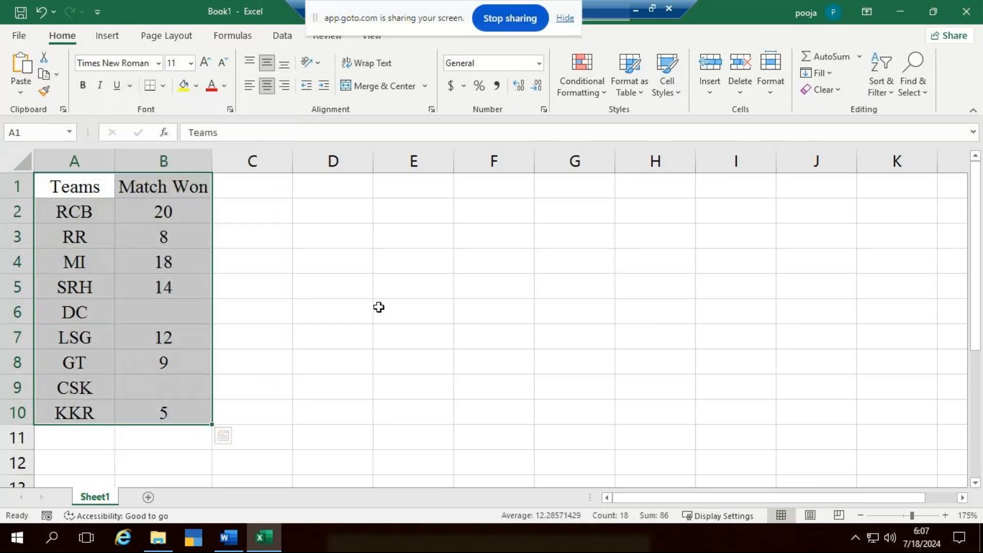
{"action": "left_click", "coordinate": [380, 310]}
- Insert a blank row above the header row and merge and center cells A1 and B1
{"action": "left_click", "coordinate": [22, 189]}
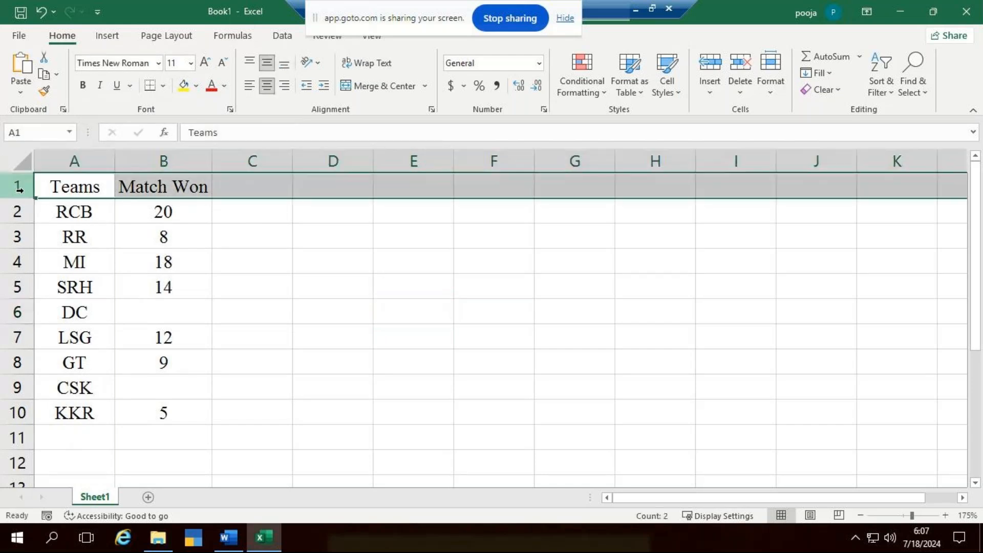
{"action": "key", "text": "ctrl+shift+plus"}
{"action": "left_click", "coordinate": [404, 285]}
{"action": "left_click_drag", "start_coordinate": [72, 185], "coordinate": [169, 192]}
{"action": "left_click", "coordinate": [388, 84]}
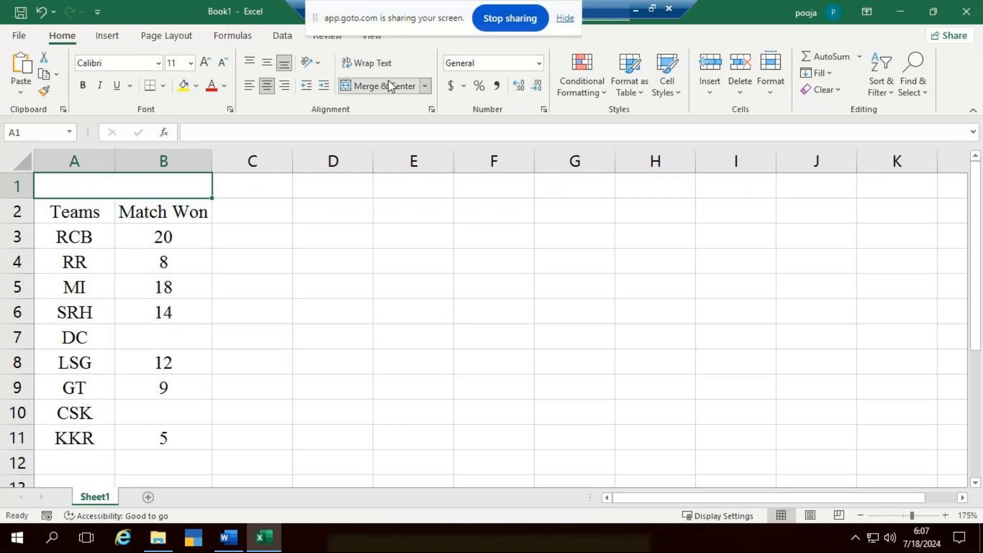
- Enter the title "Count Function" in the merged cell A1
{"action": "type", "text": "X"}
{"action": "key", "text": "BackSpace"}
{"action": "type", "text": "Count F"}
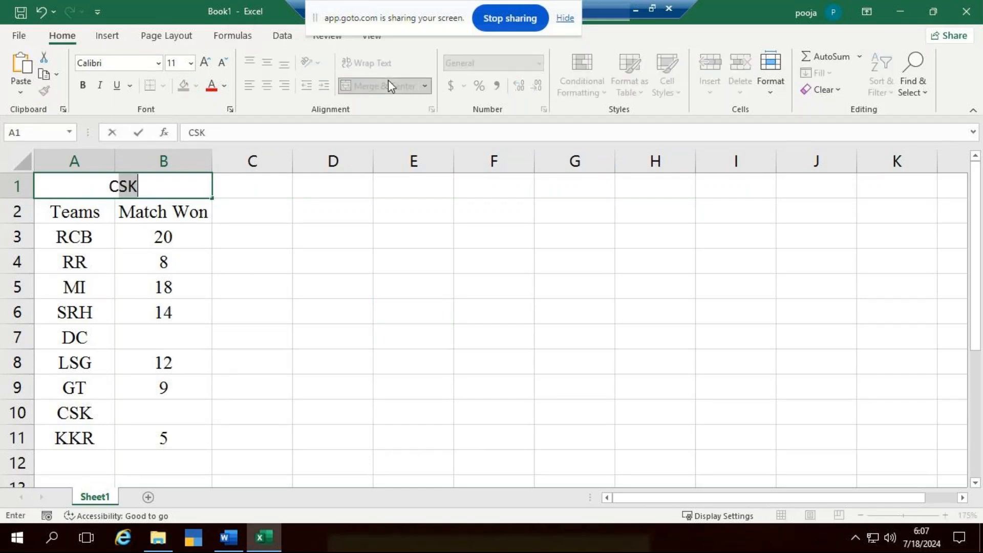
{"action": "type", "text": "unction"}
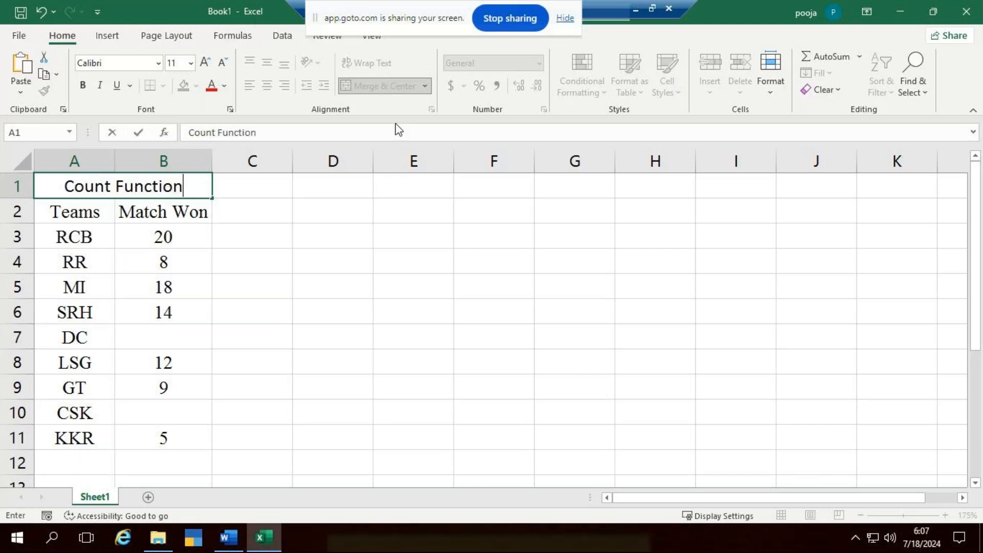
{"action": "left_click", "coordinate": [221, 274]}
- Apply All Borders to the table range A2:B11
{"action": "left_click_drag", "start_coordinate": [108, 214], "coordinate": [182, 417]}
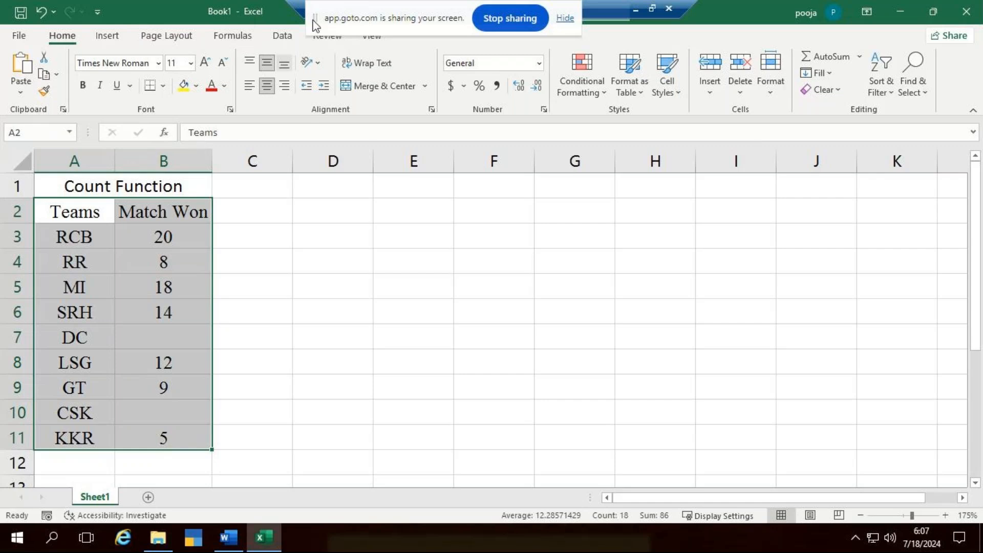
{"action": "left_click", "coordinate": [165, 91]}
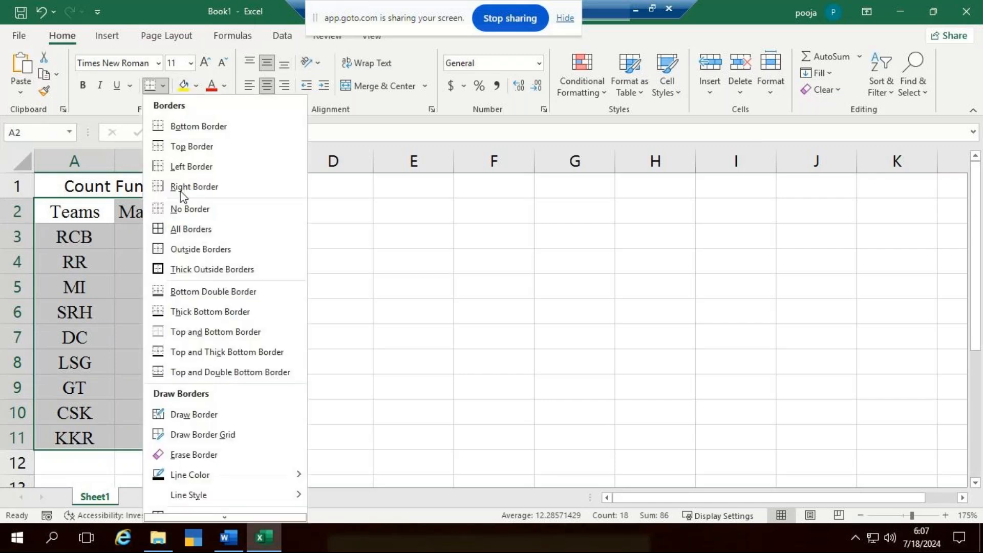
{"action": "left_click", "coordinate": [207, 239]}
{"action": "left_click", "coordinate": [413, 387]}
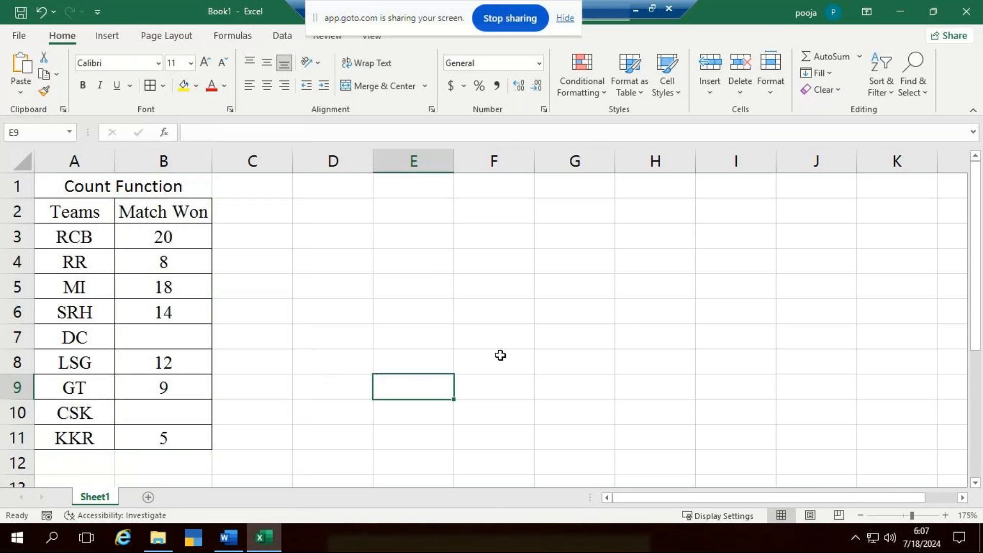
- Enter the labels "Counta" in cell D3 and "Count" in cell D4
{"action": "left_click", "coordinate": [562, 353]}
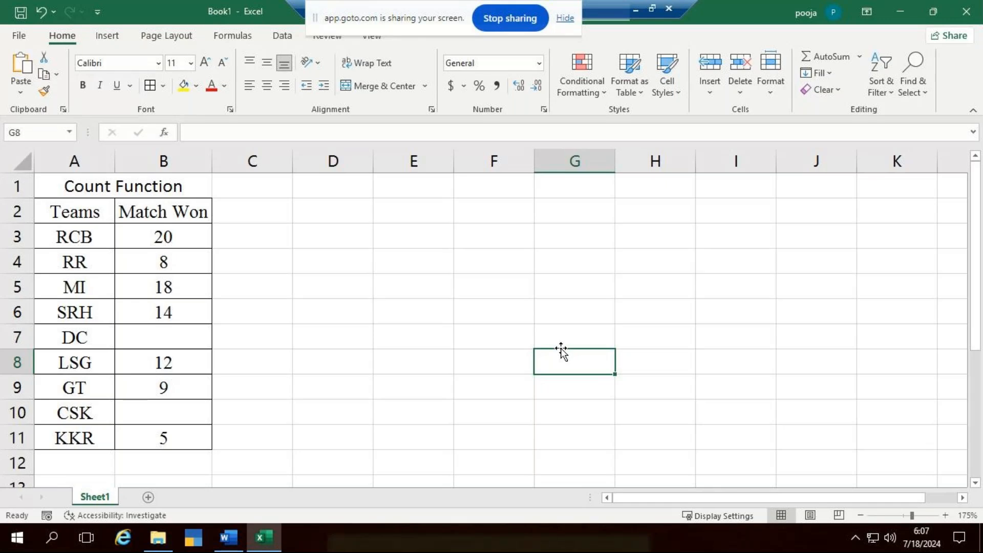
{"action": "double_click", "coordinate": [351, 231]}
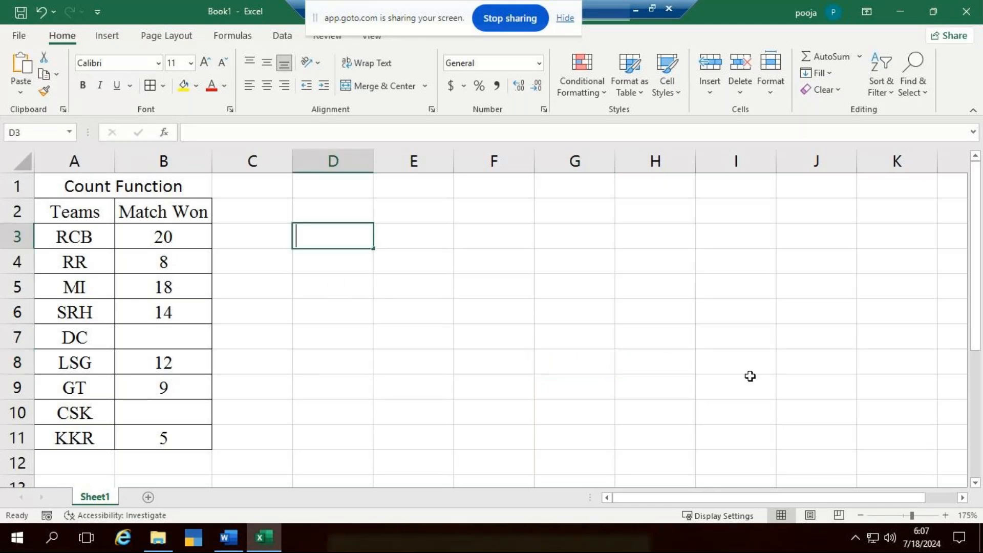
{"action": "type", "text": "Counta"}
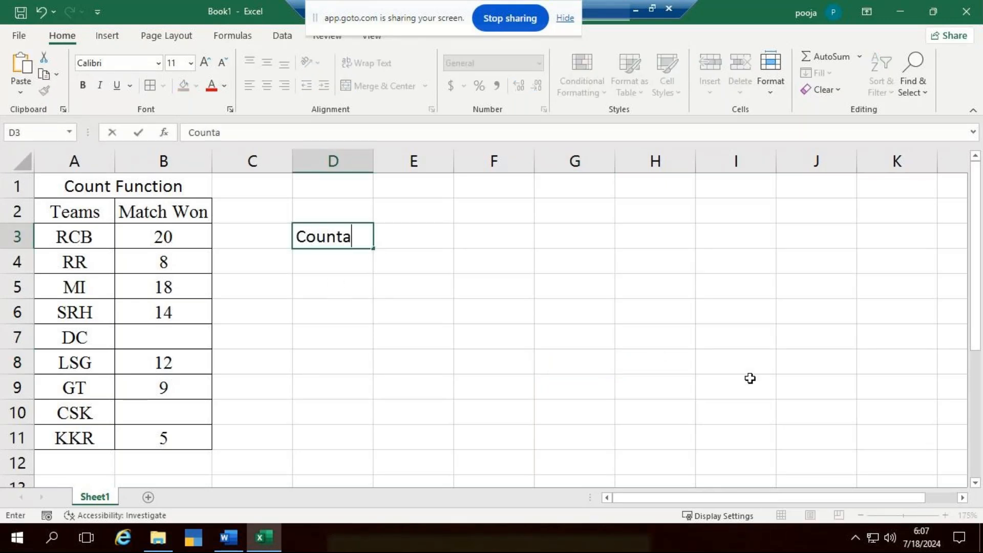
{"action": "key", "text": "Return"}
{"action": "type", "text": "Counta"}
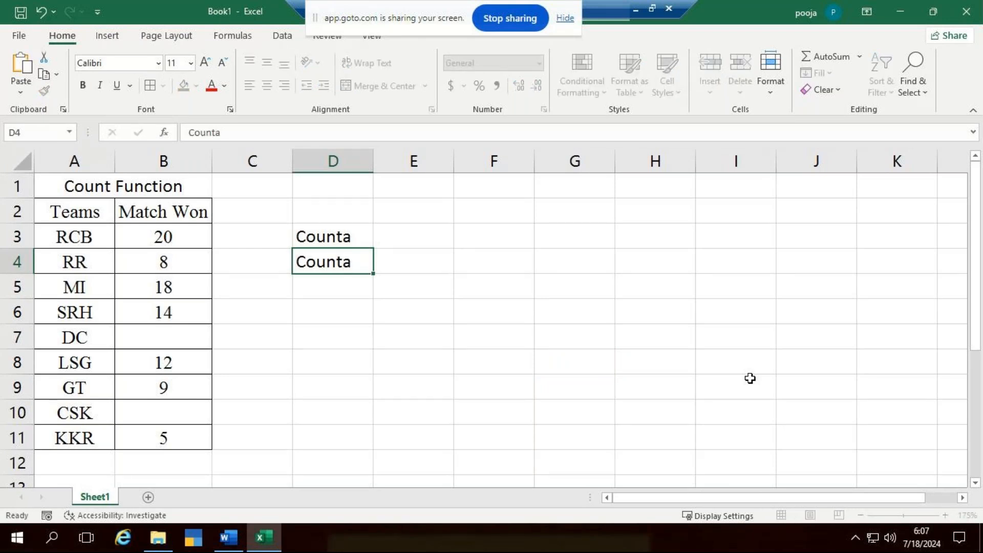
{"action": "key", "text": "Return"}
{"action": "key", "text": "Up"}
{"action": "key", "text": "F2"}
{"action": "key", "text": "BackSpace"}
{"action": "key", "text": "Return"}
{"action": "key", "text": "Right"}
{"action": "key", "text": "Left"}
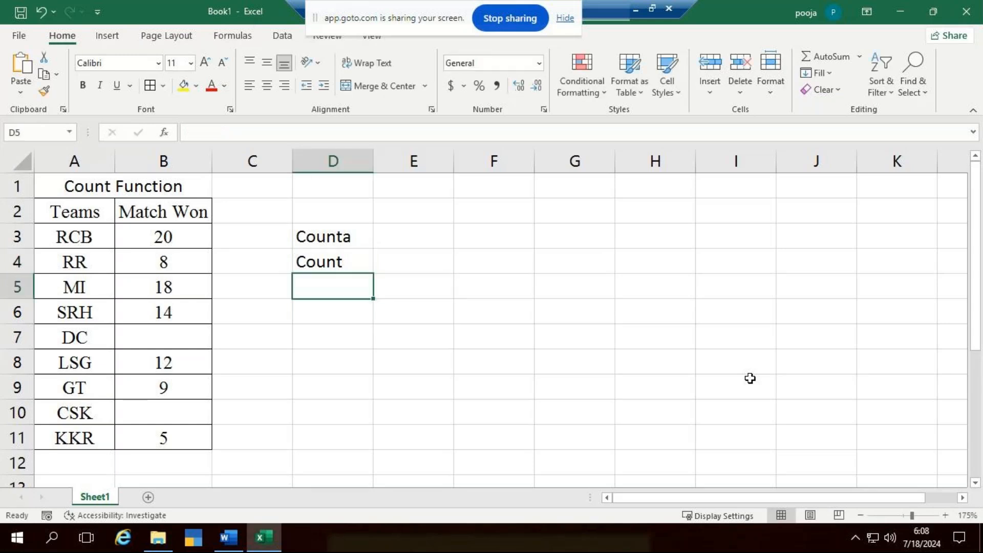
- Enter the labels "Countblank" in D5 and "Countif" in D6, and widen column D to fit them
{"action": "type", "text": "Count"}
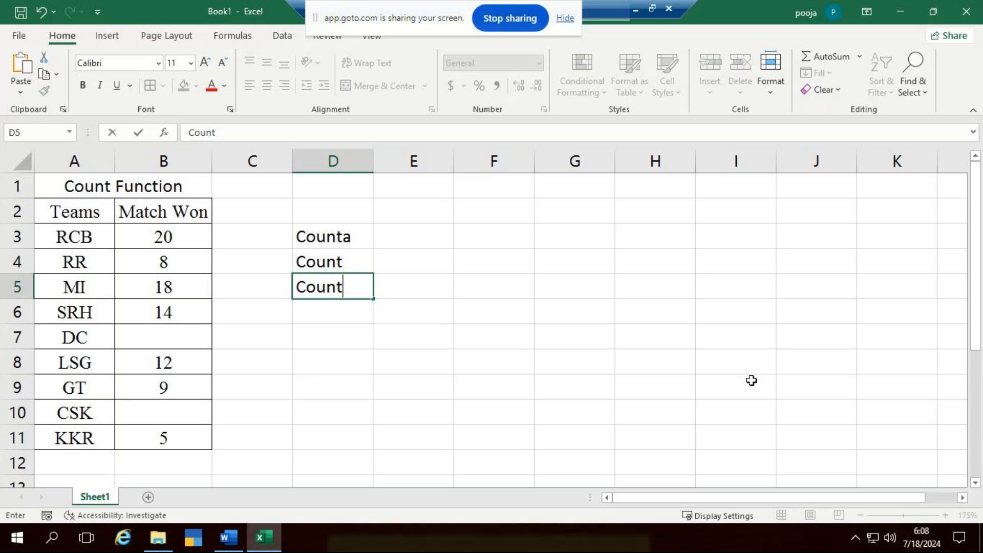
{"action": "type", "text": "blank"}
{"action": "key", "text": "Return"}
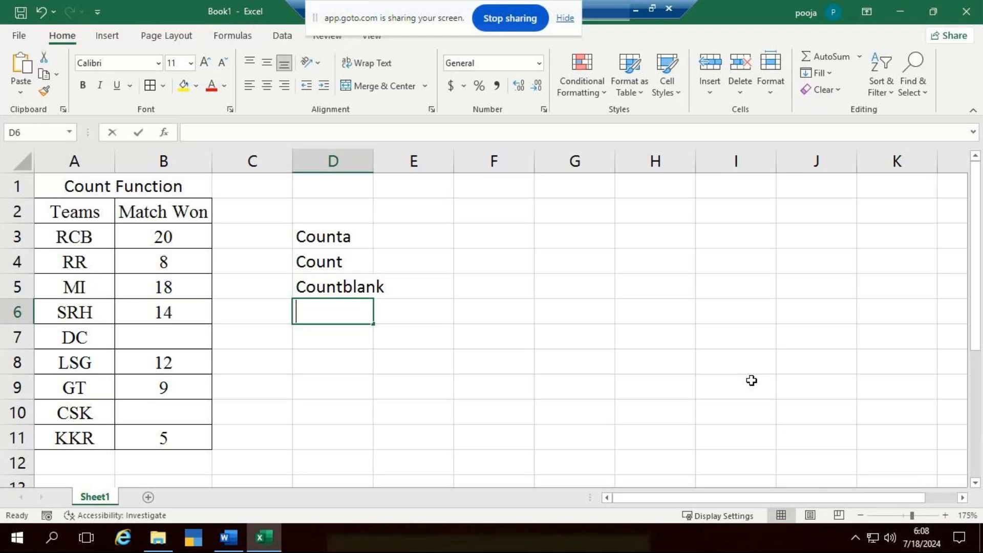
{"action": "type", "text": "Countif"}
{"action": "left_click", "coordinate": [524, 326]}
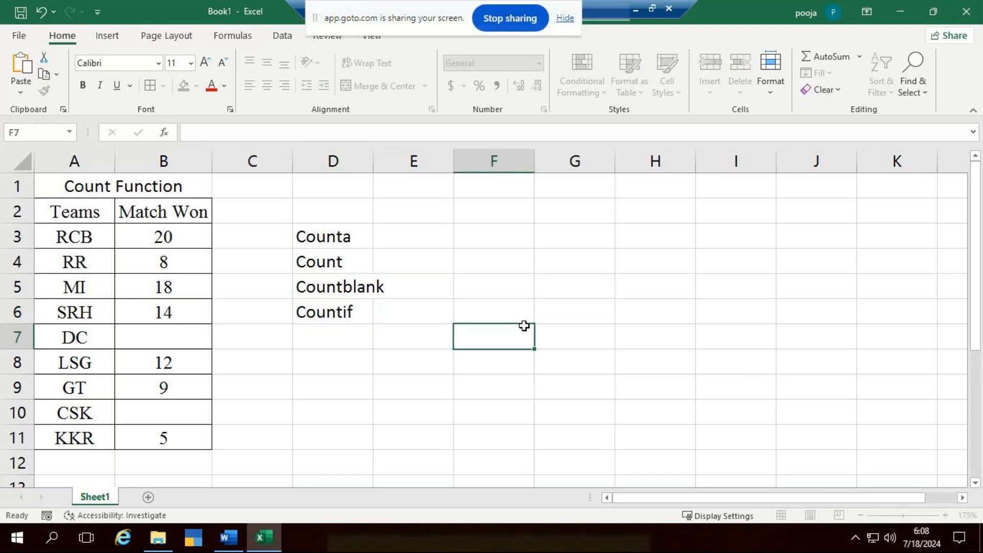
{"action": "left_click_drag", "start_coordinate": [375, 169], "coordinate": [395, 173]}
{"action": "left_click", "coordinate": [606, 285]}
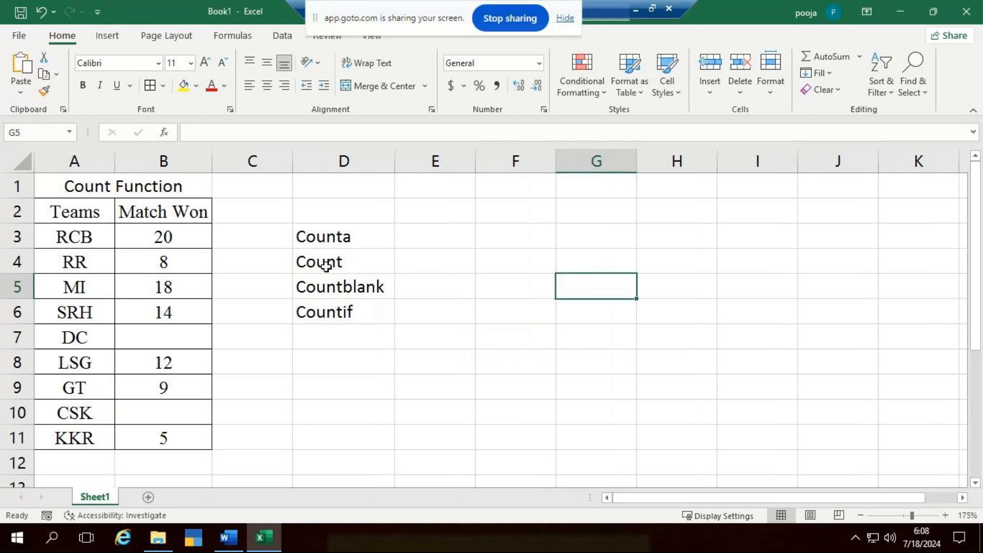
- Space out the function labels by moving Count to D5, Countblank to D7 and Countif to D9
{"action": "left_click", "coordinate": [342, 287]}
{"action": "left_click_drag", "start_coordinate": [372, 277], "coordinate": [343, 387]}
{"action": "left_click", "coordinate": [360, 254]}
{"action": "left_click_drag", "start_coordinate": [346, 271], "coordinate": [346, 287]}
{"action": "left_click", "coordinate": [356, 312]}
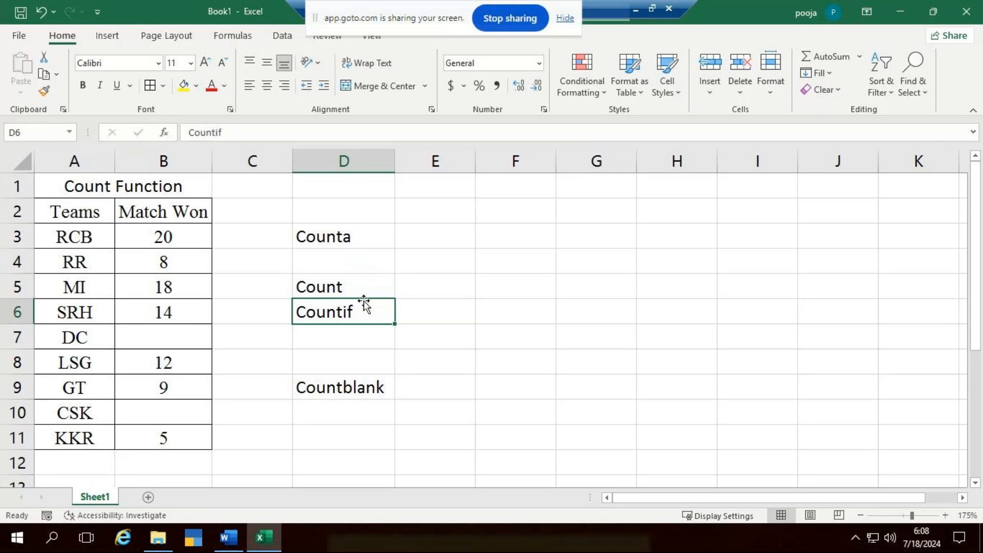
{"action": "left_click_drag", "start_coordinate": [364, 300], "coordinate": [364, 351]}
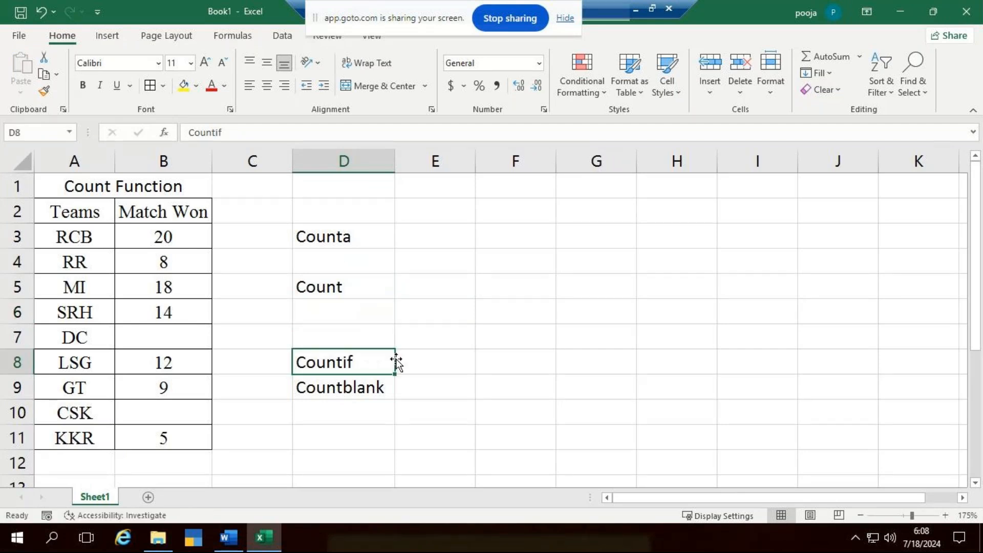
{"action": "left_click", "coordinate": [373, 383]}
{"action": "left_click_drag", "start_coordinate": [374, 376], "coordinate": [389, 391]}
{"action": "left_click", "coordinate": [366, 362]}
- Merge and center D2:H2 and enter the question "How many teams are participated in the IPL?" in it
{"action": "left_click_drag", "start_coordinate": [344, 205], "coordinate": [679, 210]}
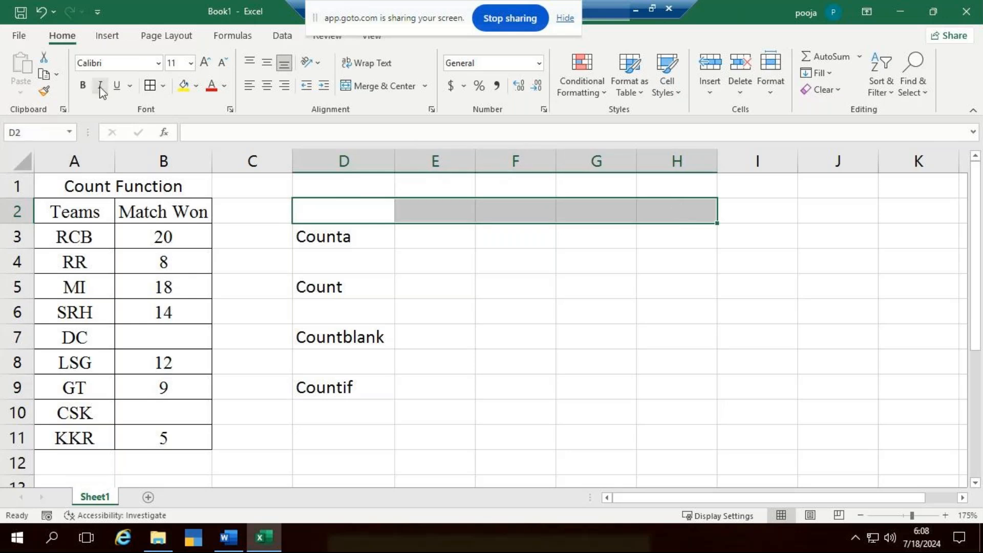
{"action": "left_click", "coordinate": [362, 87]}
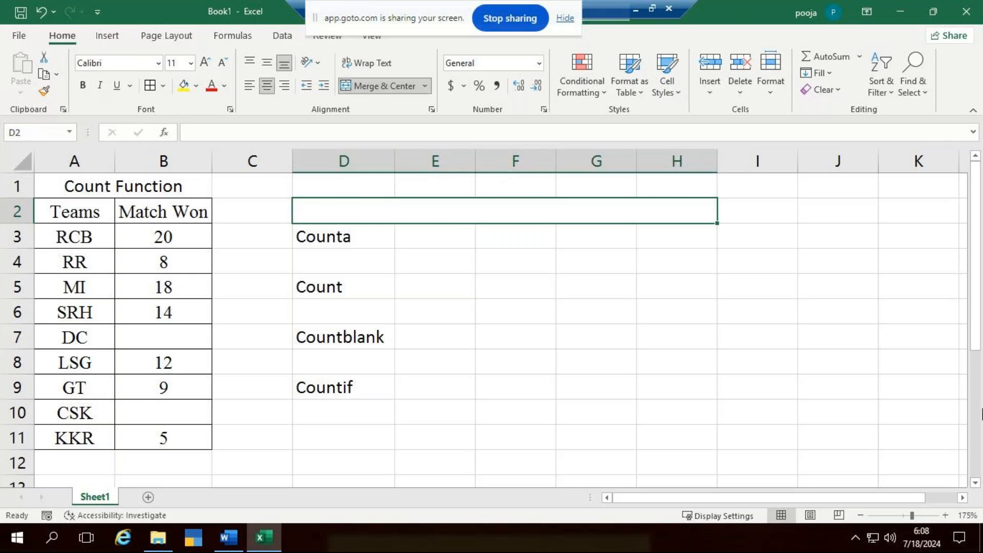
{"action": "type", "text": "How many t"}
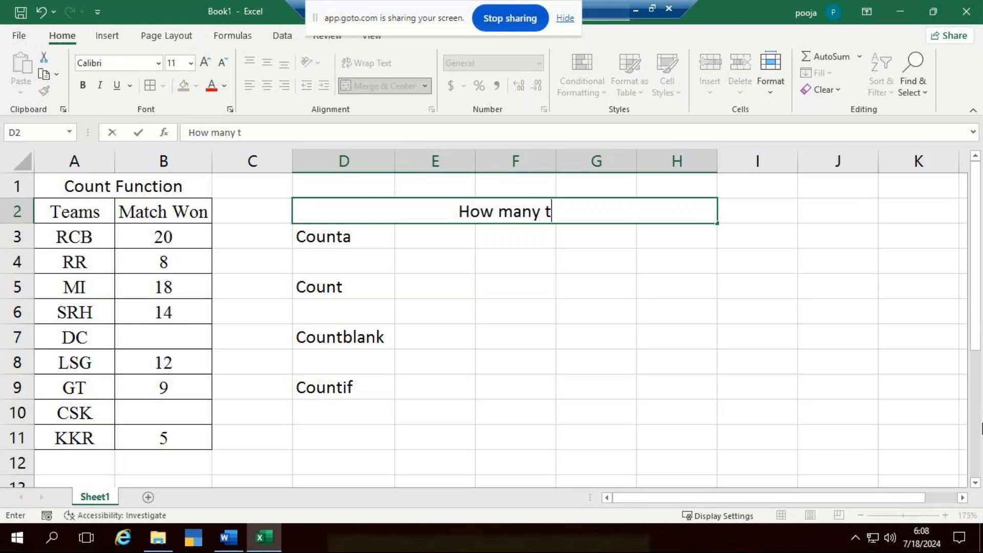
{"action": "type", "text": "ems"}
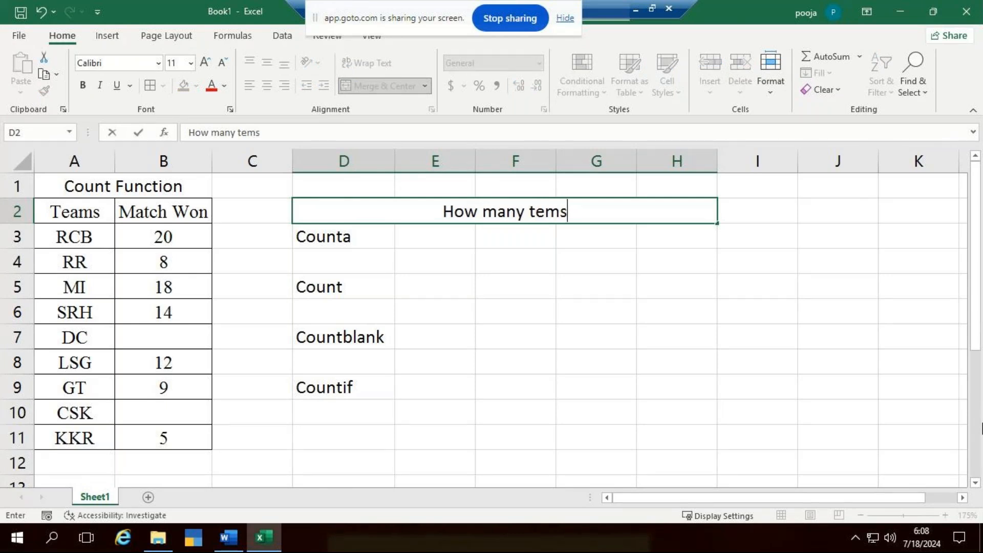
{"action": "key", "text": "BackSpace"}
{"action": "key", "text": "BackSpace"}
{"action": "type", "text": "ams "}
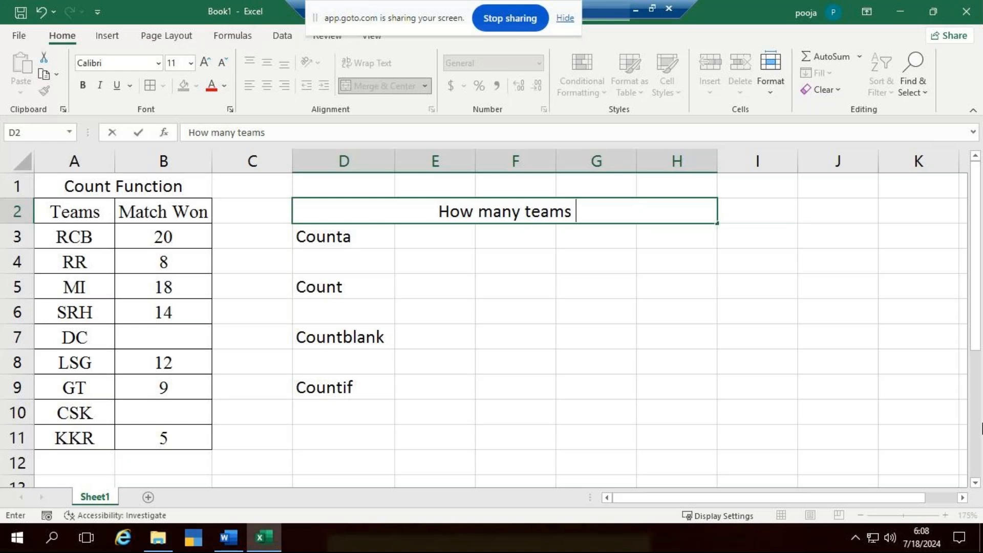
{"action": "type", "text": "are p"}
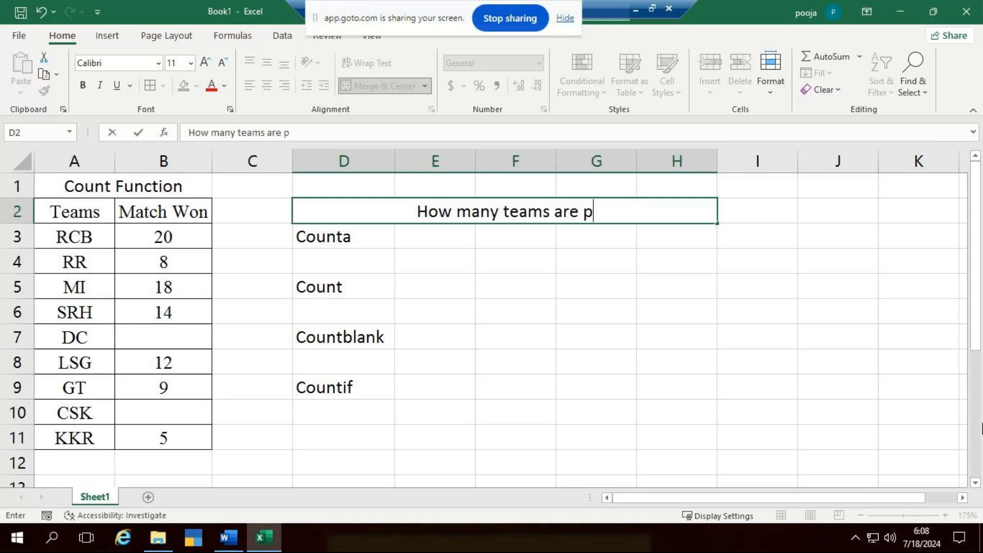
{"action": "type", "text": "articipa"}
{"action": "key", "text": "BackSpace"}
{"action": "type", "text": "a"}
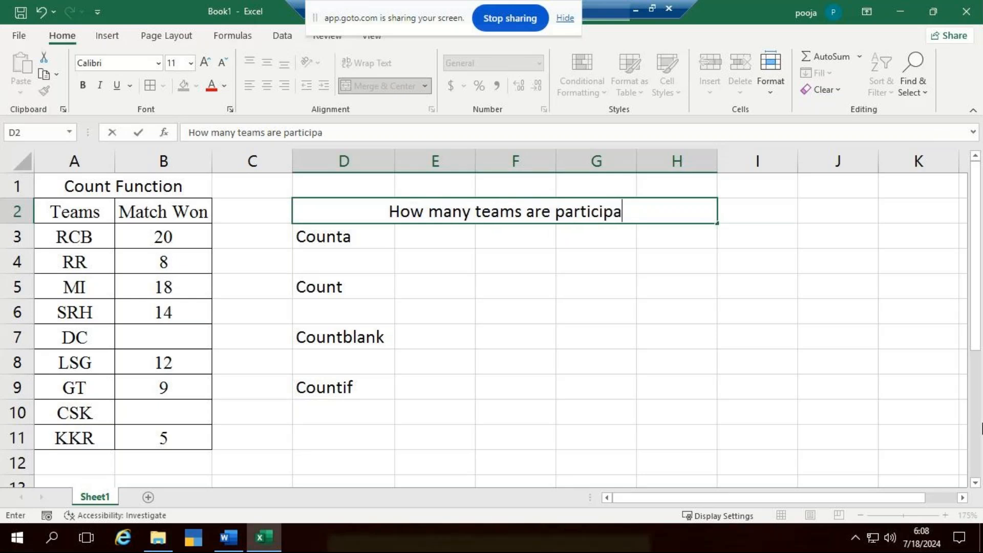
{"action": "type", "text": "ted i"}
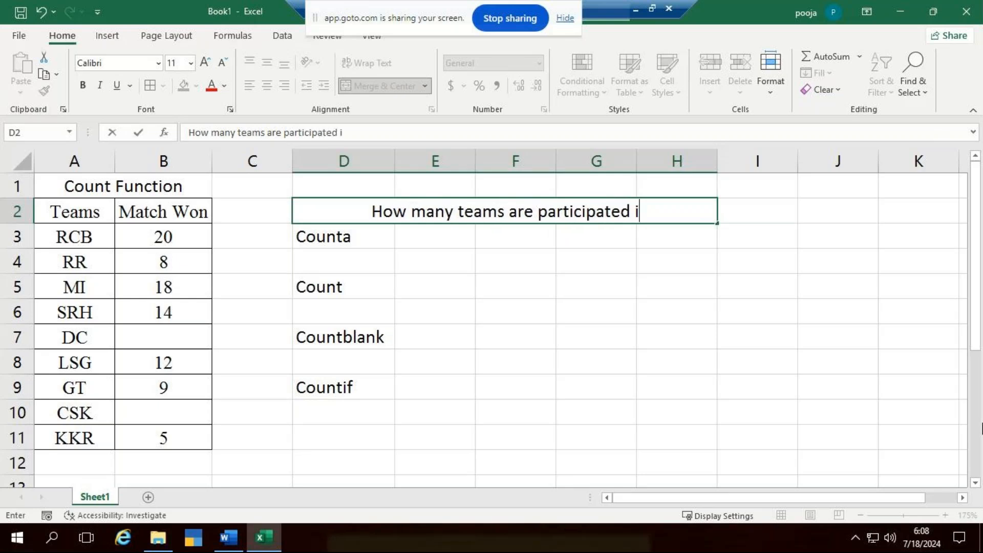
{"action": "type", "text": "n t"}
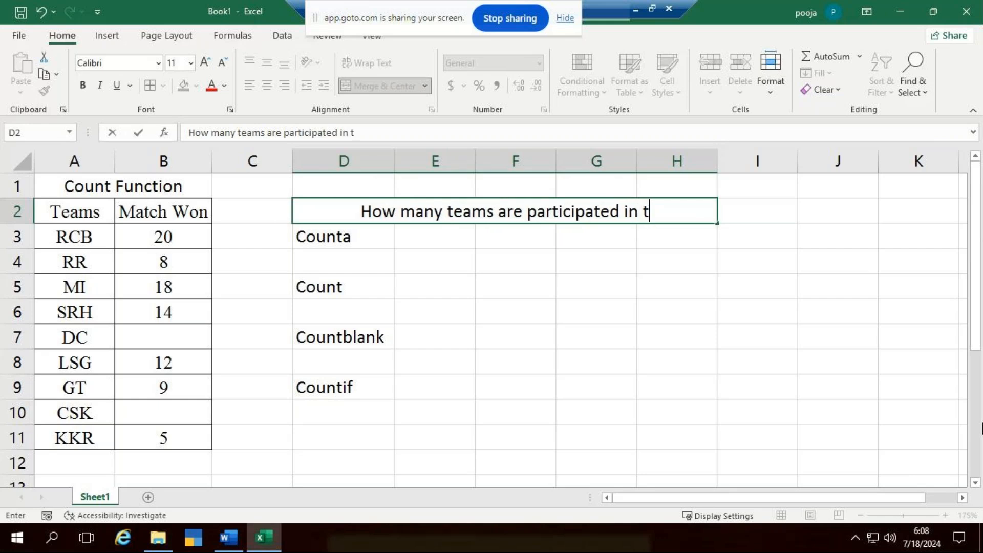
{"action": "type", "text": "he IPL"}
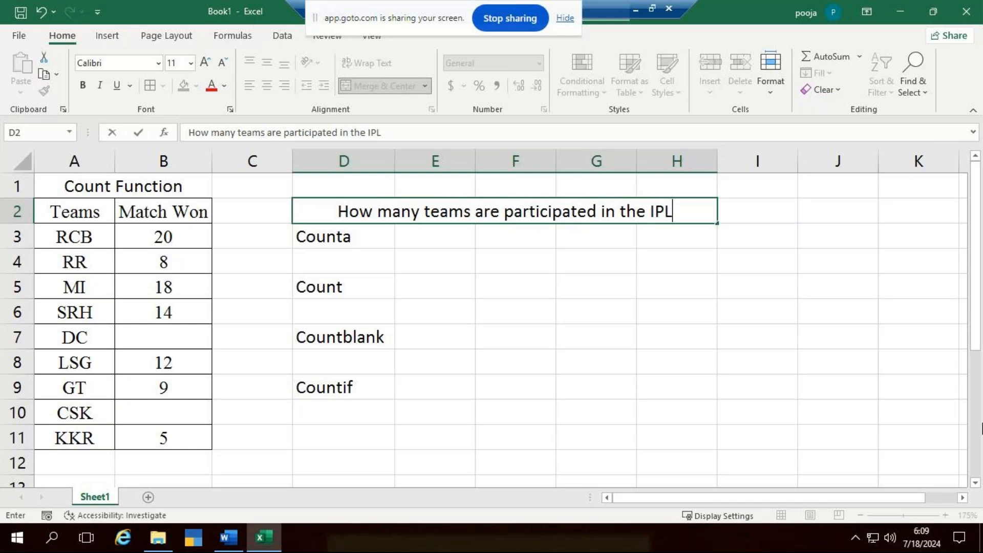
{"action": "type", "text": "?"}
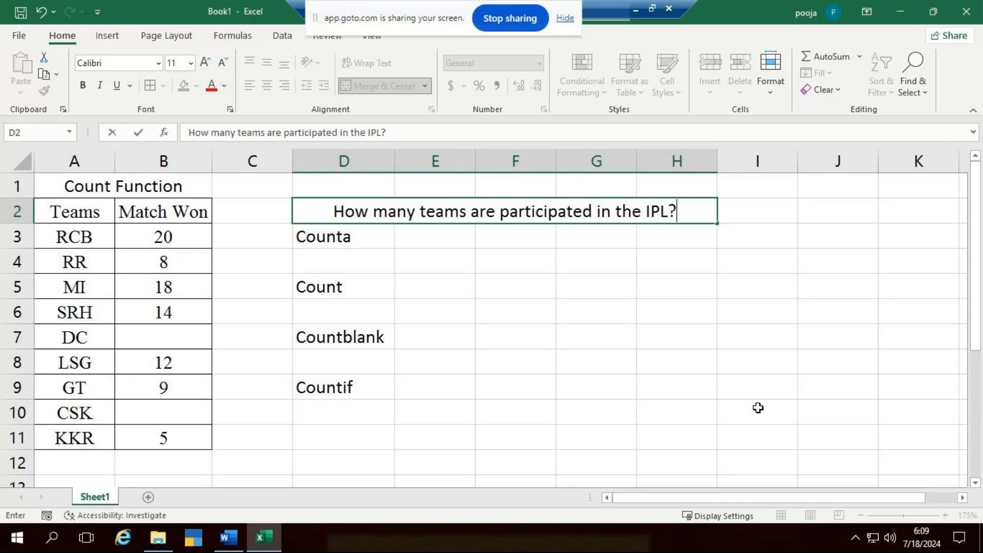
- Widen column E slightly
{"action": "left_click", "coordinate": [419, 234]}
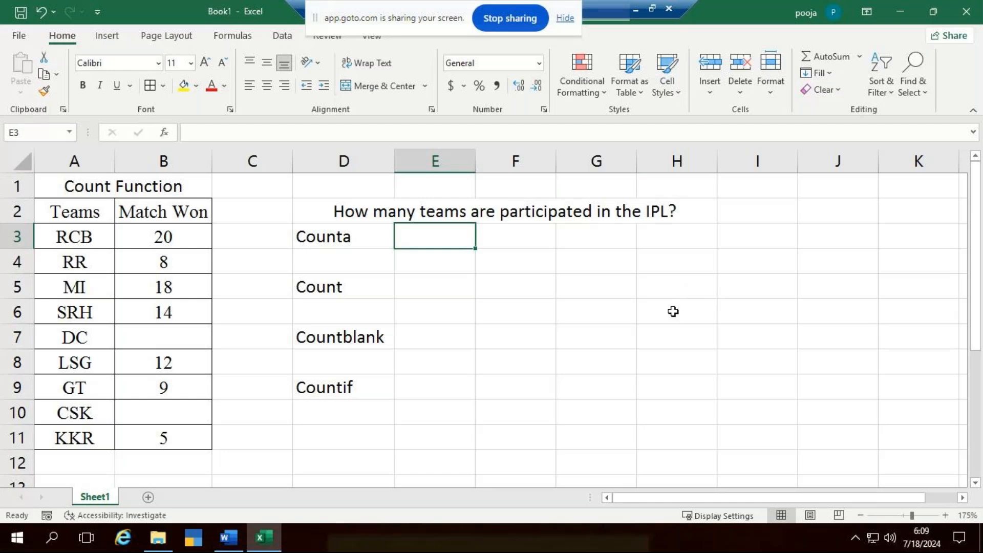
{"action": "left_click_drag", "start_coordinate": [485, 156], "coordinate": [504, 156]}
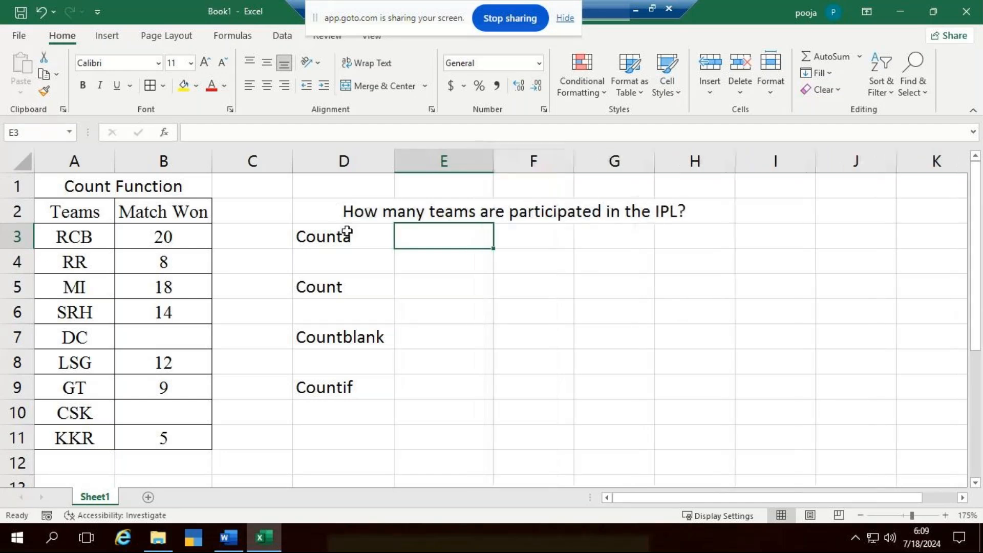
- Count the teams in A3:A11 with a COUNTA formula in cell E3
{"action": "left_click", "coordinate": [349, 237]}
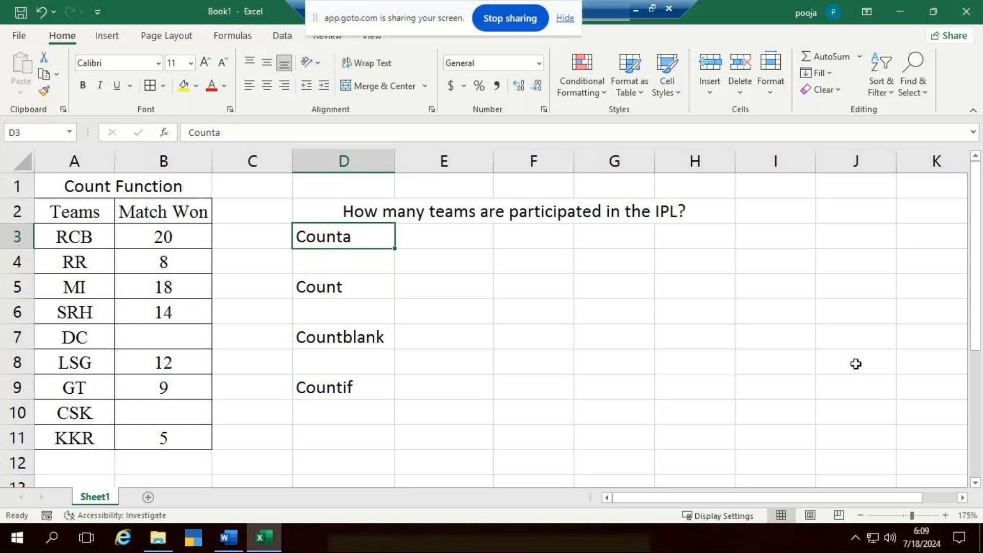
{"action": "key", "text": "Right"}
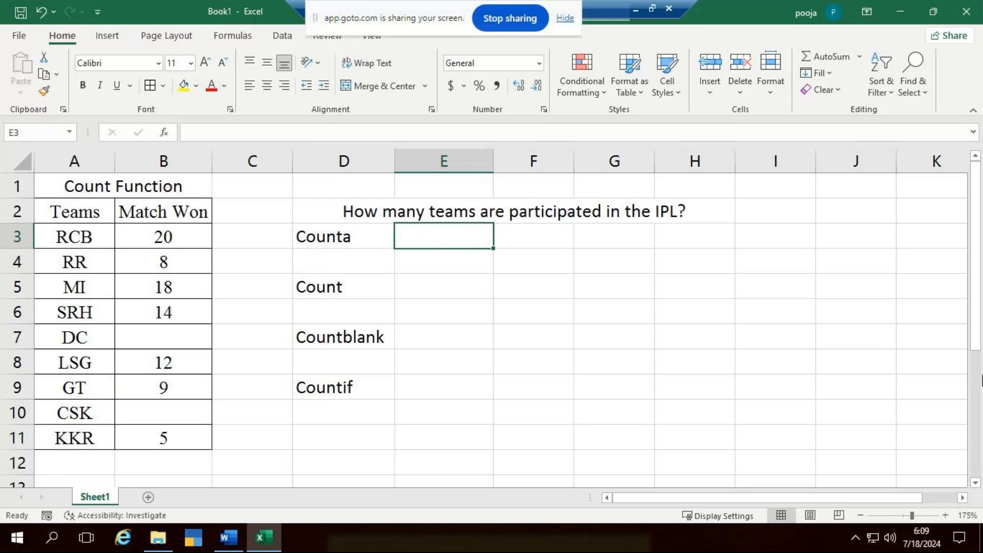
{"action": "type", "text": "=c"}
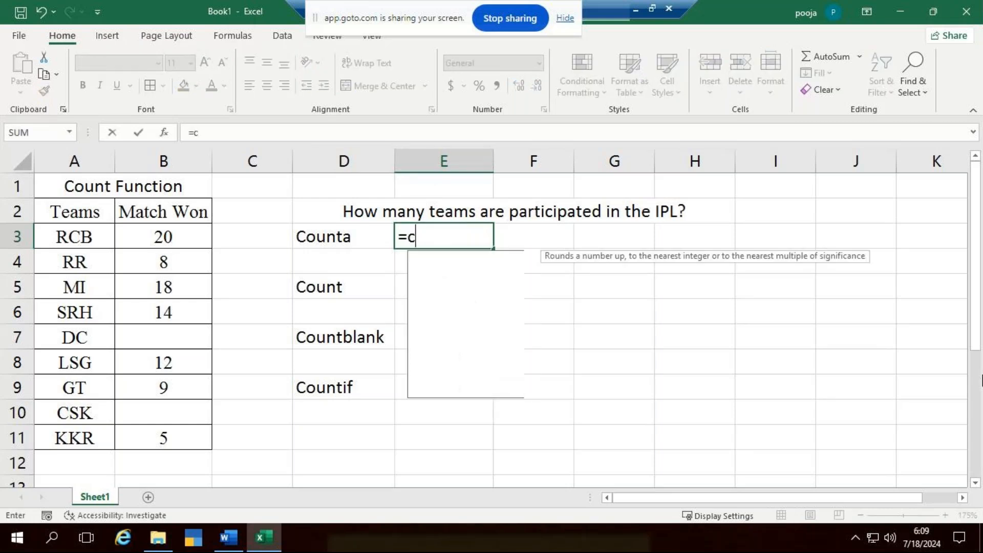
{"action": "type", "text": "ounta"}
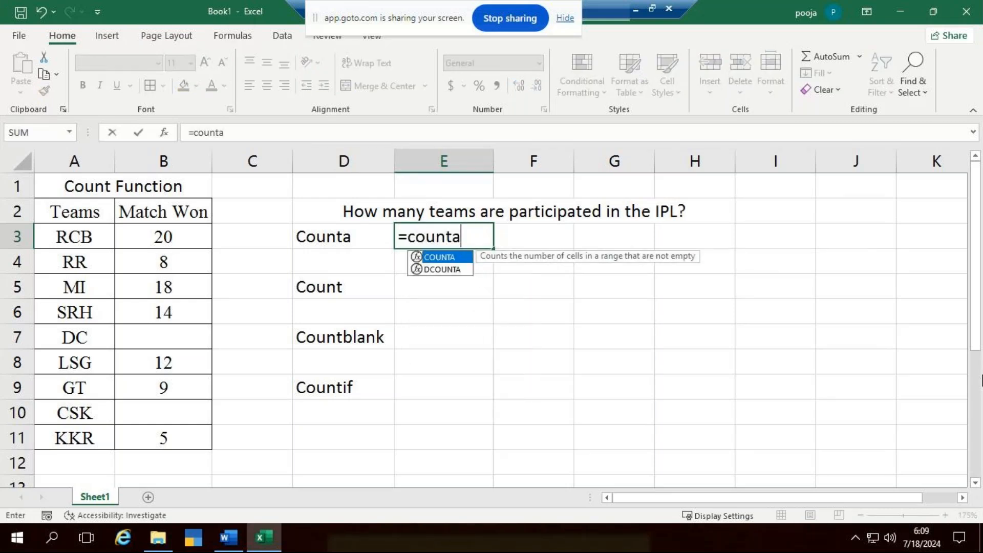
{"action": "key", "text": "Tab"}
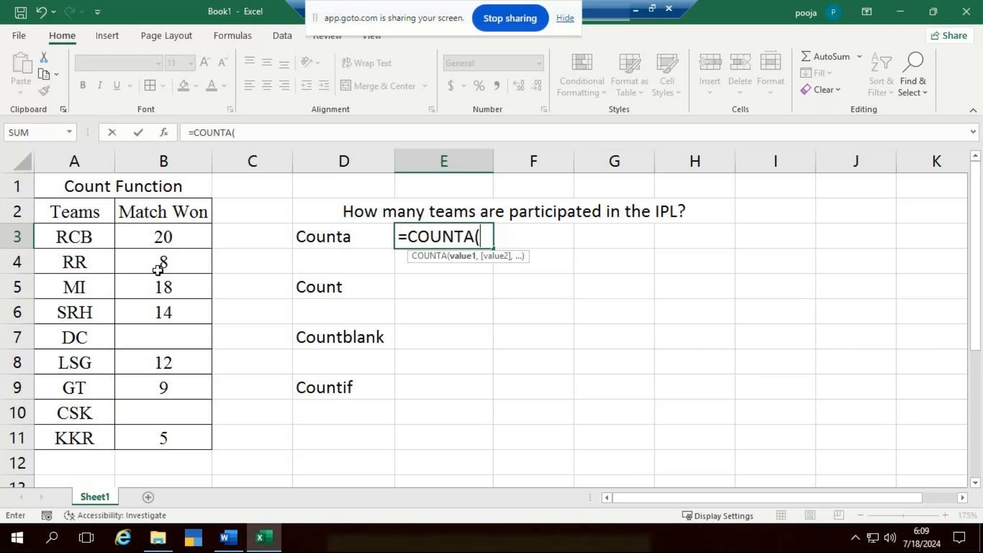
{"action": "left_click", "coordinate": [81, 237]}
{"action": "left_click_drag", "start_coordinate": [74, 275], "coordinate": [107, 424]}
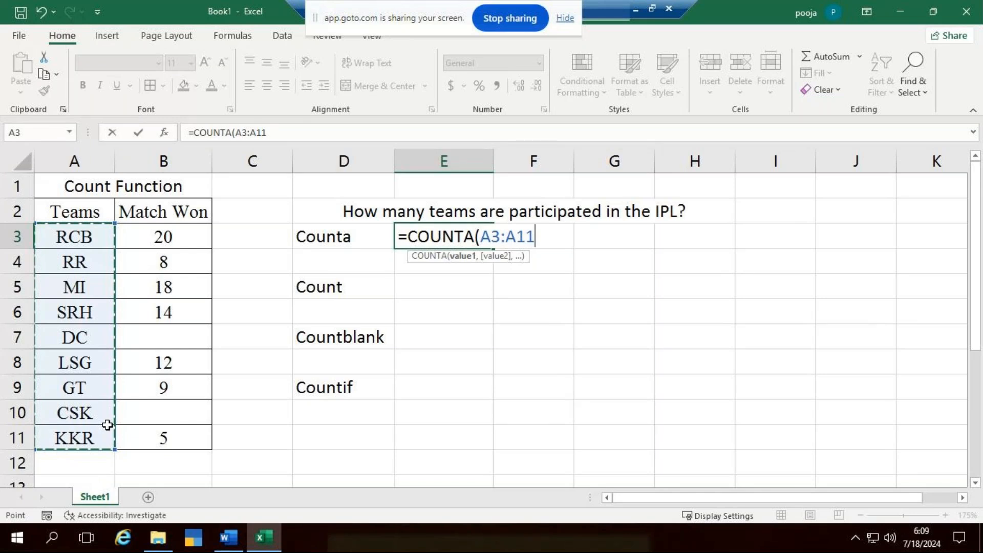
{"action": "key", "text": "Return"}
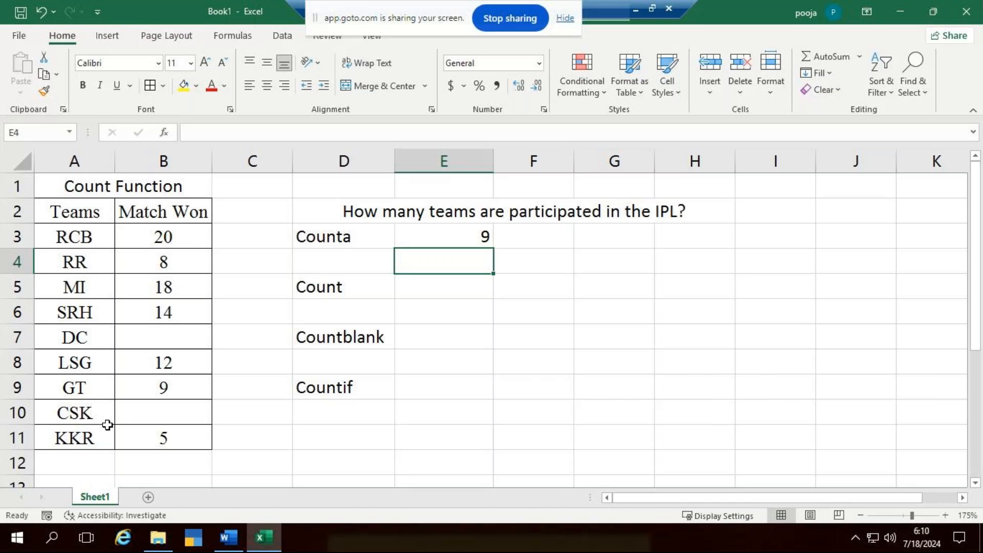
- Clear the COUNTA formula from cell E3
{"action": "key", "text": "Up"}
{"action": "key", "text": "Delete"}
{"action": "left_click", "coordinate": [614, 363]}
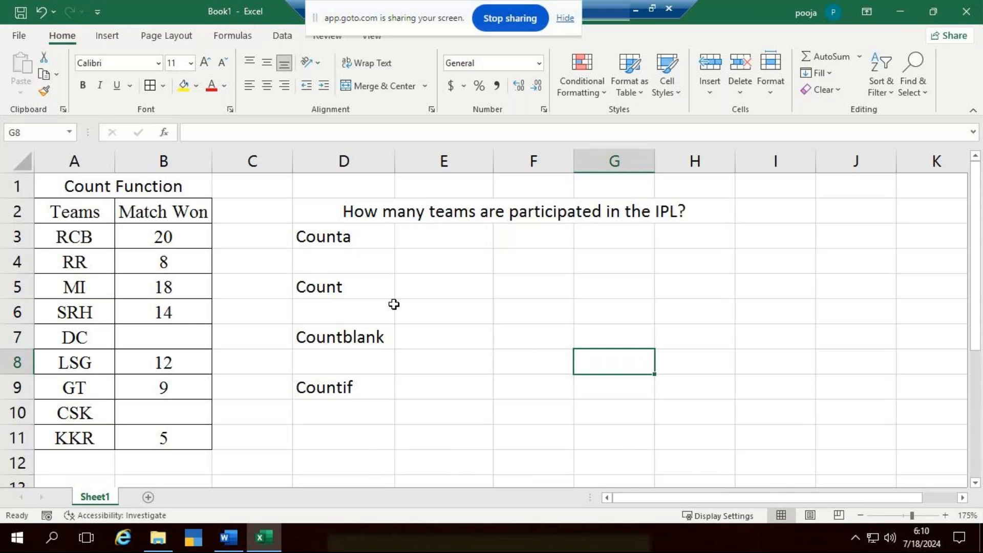
{"action": "left_click", "coordinate": [444, 236]}
{"action": "type", "text": "="}
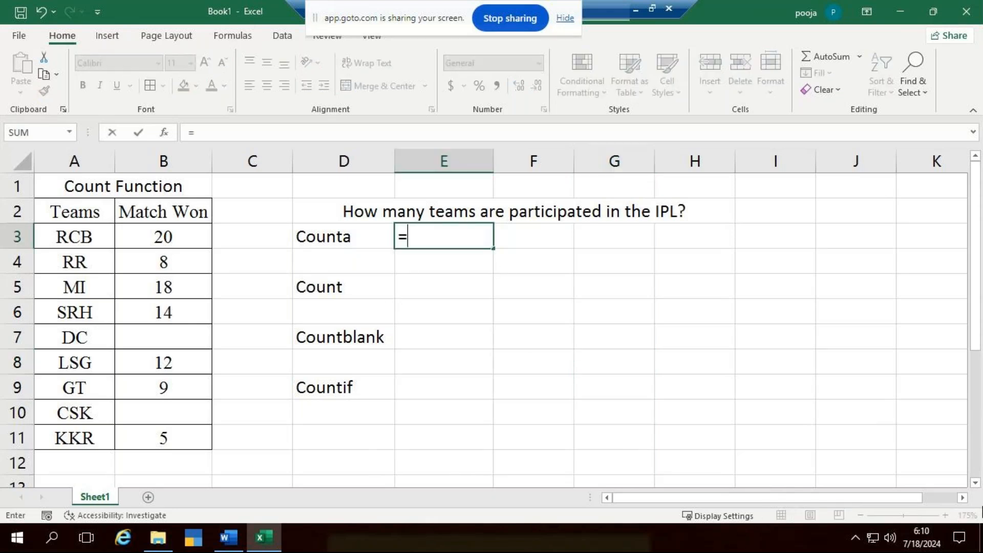
{"action": "type", "text": "counta"}
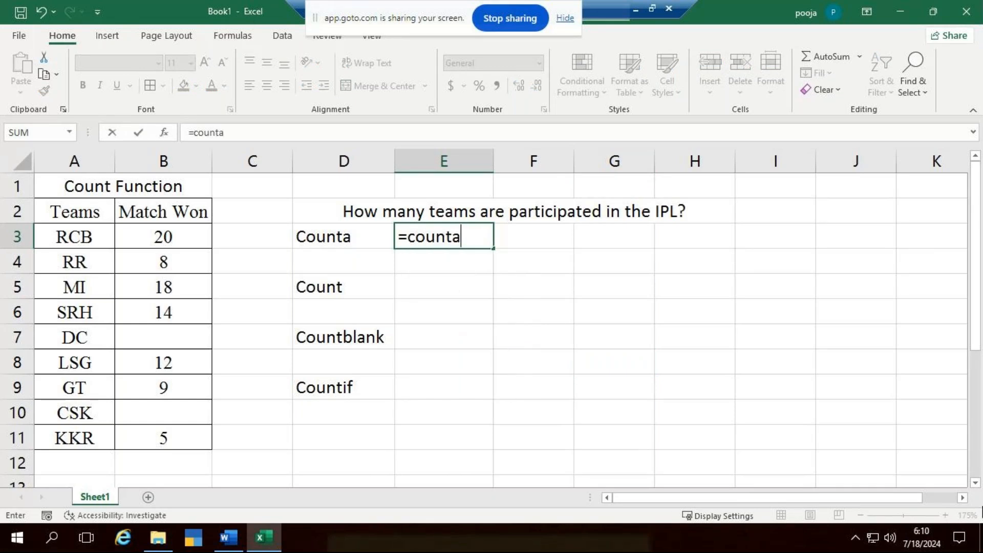
{"action": "key", "text": "Tab"}
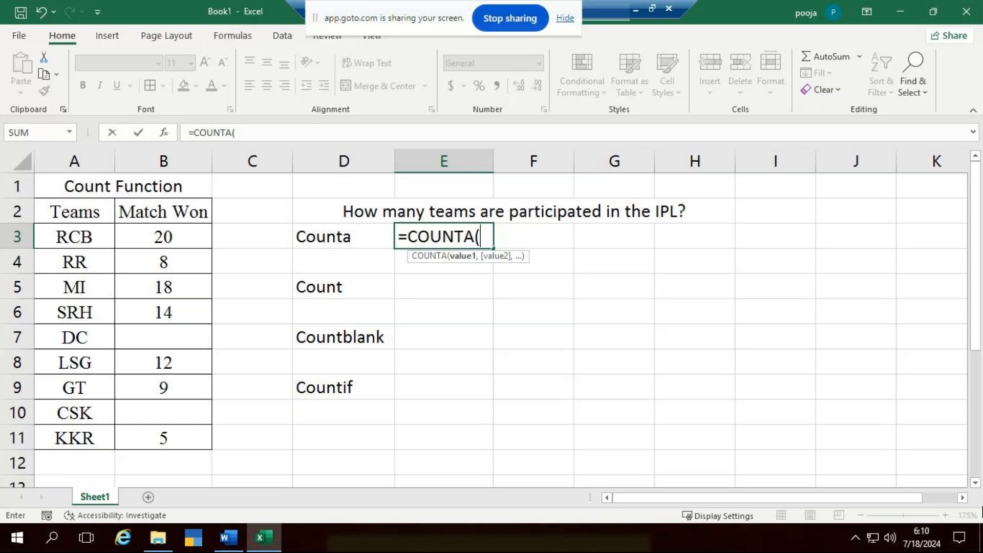
{"action": "key", "text": "Escape"}
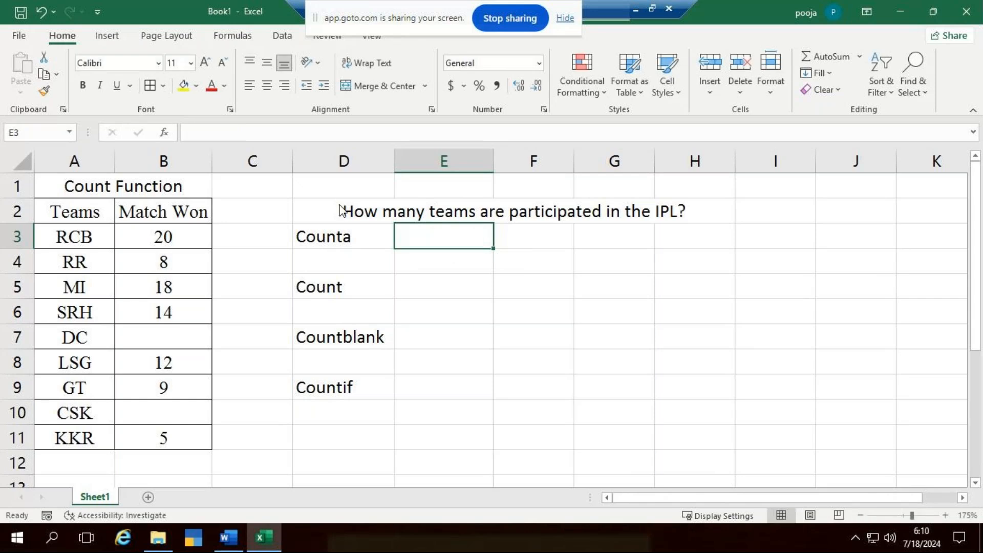
{"action": "key", "text": "Down"}
{"action": "key", "text": "Down"}
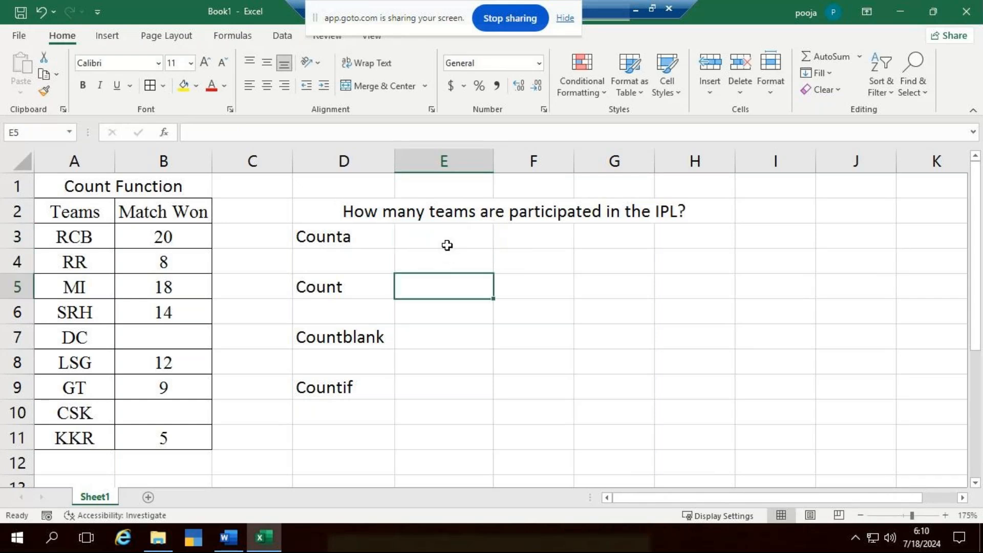
- Count the teams in A3:A11 with a COUNTA formula in cell E3
{"action": "left_click", "coordinate": [447, 246]}
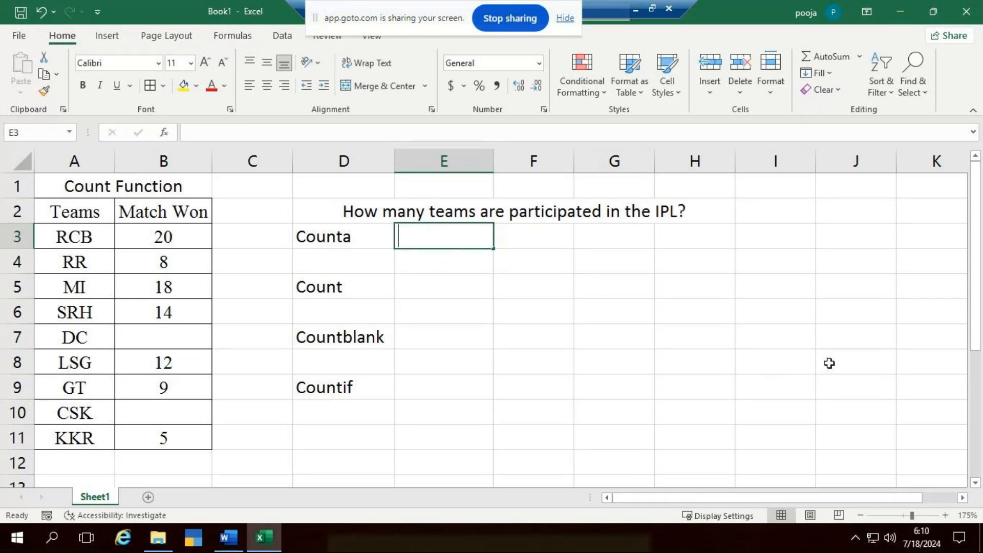
{"action": "type", "text": "=count"}
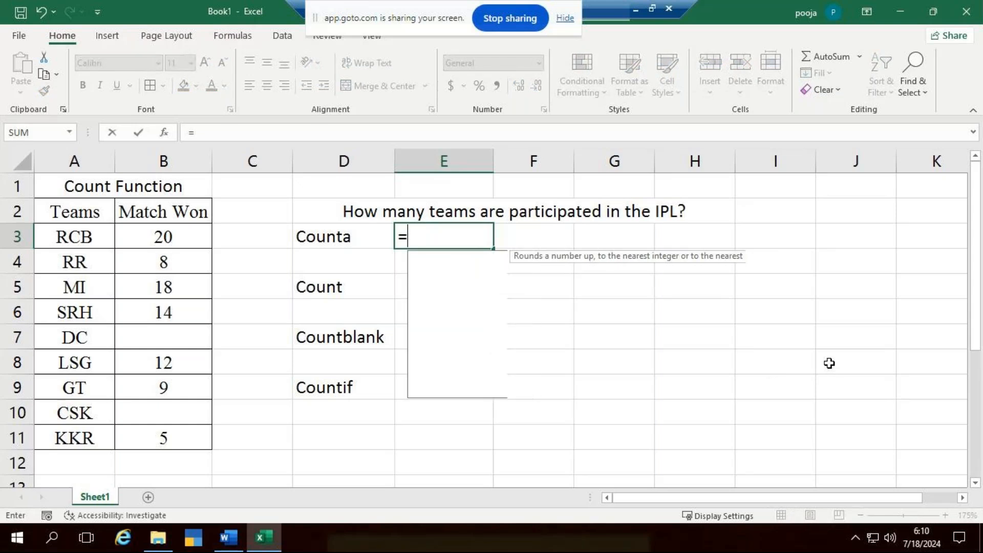
{"action": "type", "text": "a"}
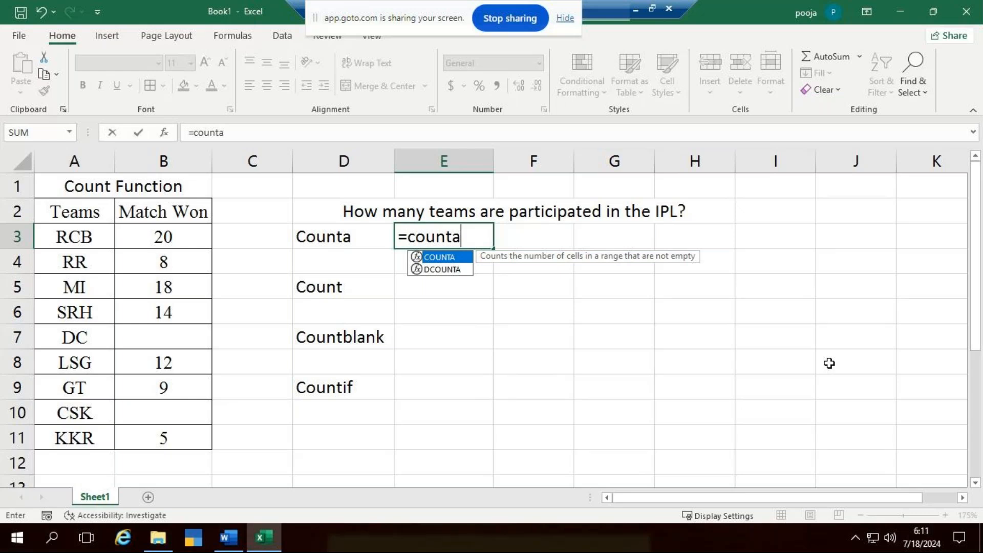
{"action": "key", "text": "Tab"}
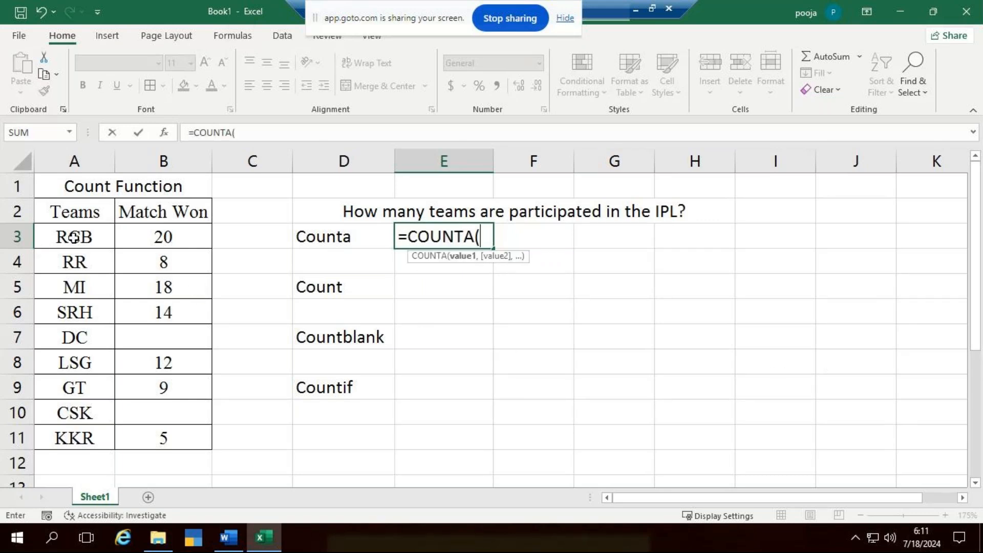
{"action": "left_click_drag", "start_coordinate": [77, 237], "coordinate": [72, 433]}
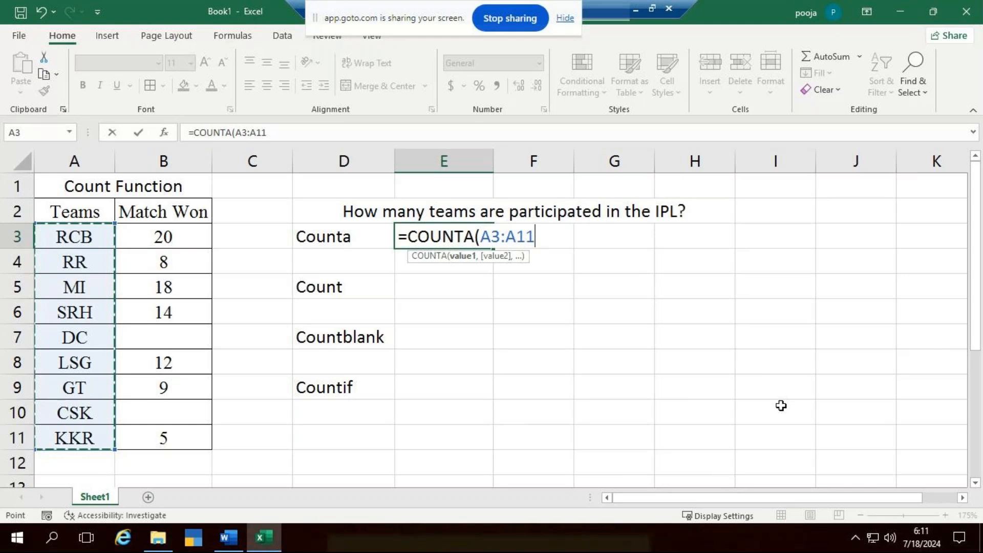
{"action": "type", "text": ")"}
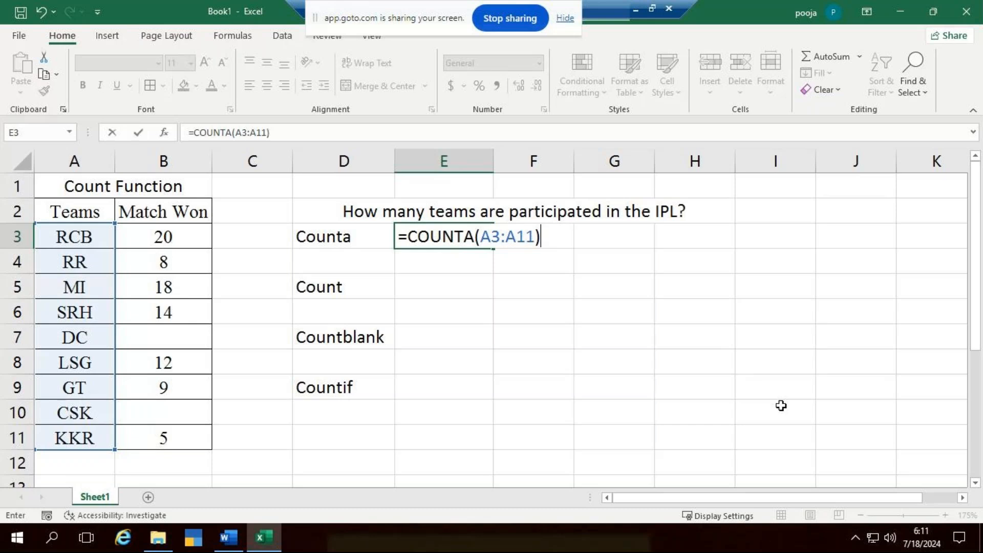
{"action": "key", "text": "Return"}
{"action": "key", "text": "Down"}
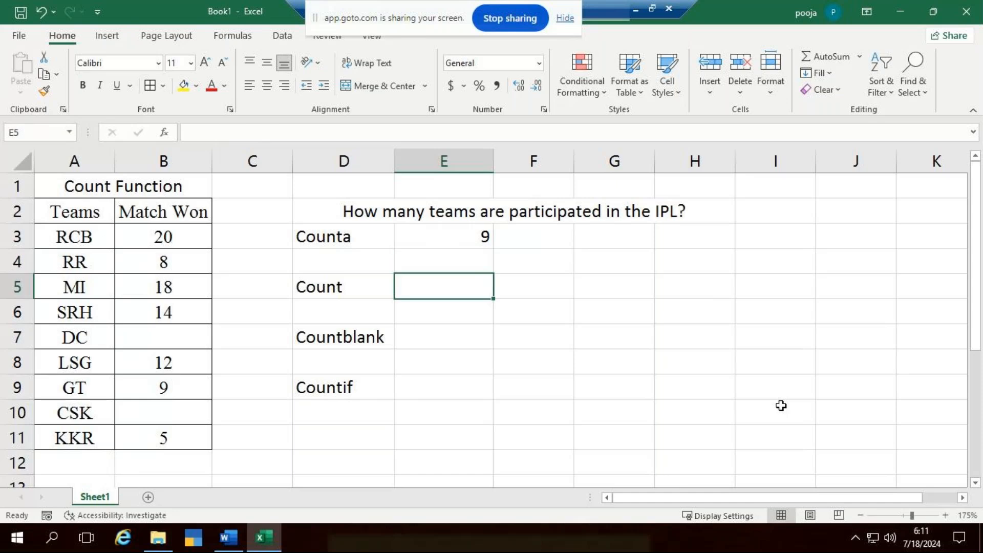
- Move the Count, Countblank and Countif labels down one row, and merge and center D5:H5
{"action": "left_click_drag", "start_coordinate": [344, 288], "coordinate": [358, 391]}
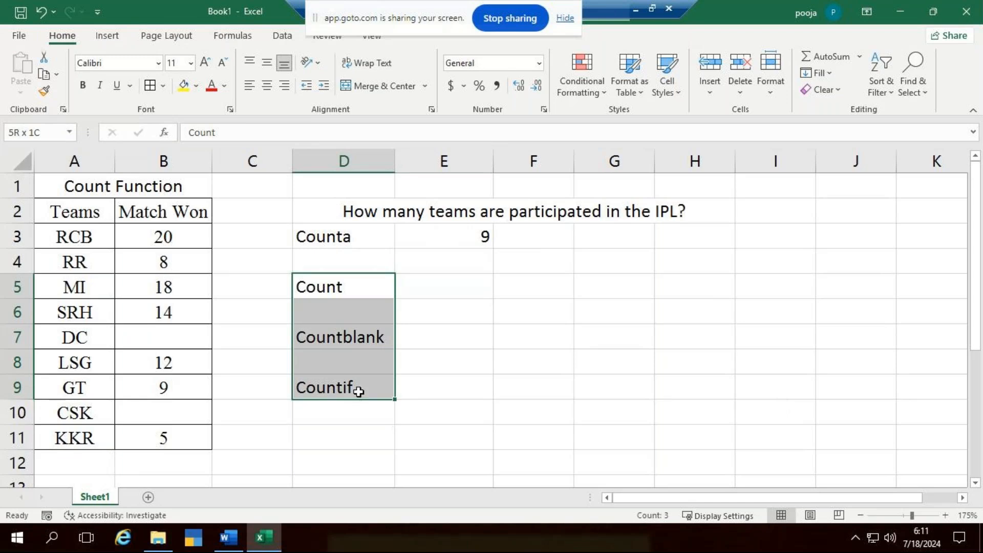
{"action": "left_click_drag", "start_coordinate": [347, 274], "coordinate": [713, 297]}
{"action": "left_click", "coordinate": [362, 285]}
{"action": "left_click", "coordinate": [391, 90]}
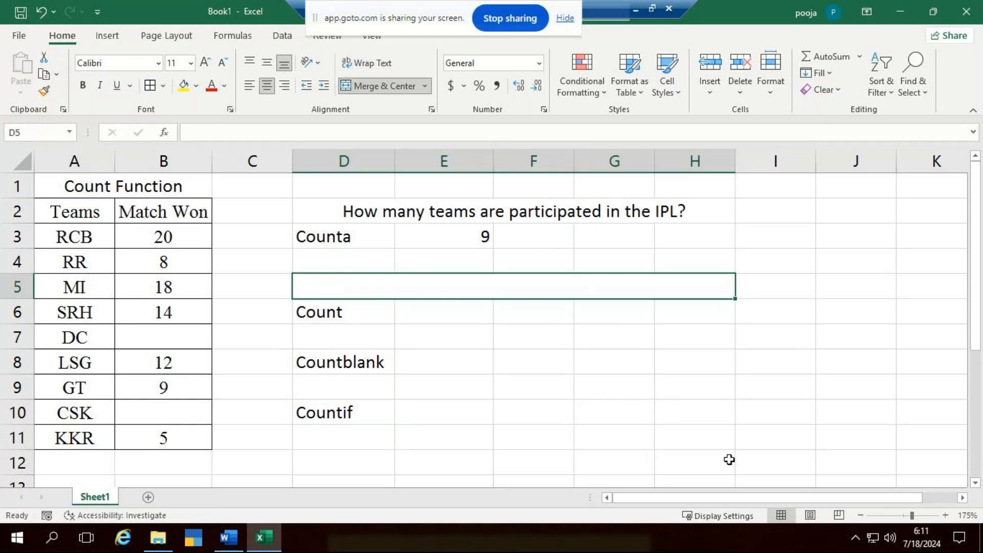
- Enter the question text "How many teams are won the matches in" in the merged cell D5
{"action": "type", "text": "How m"}
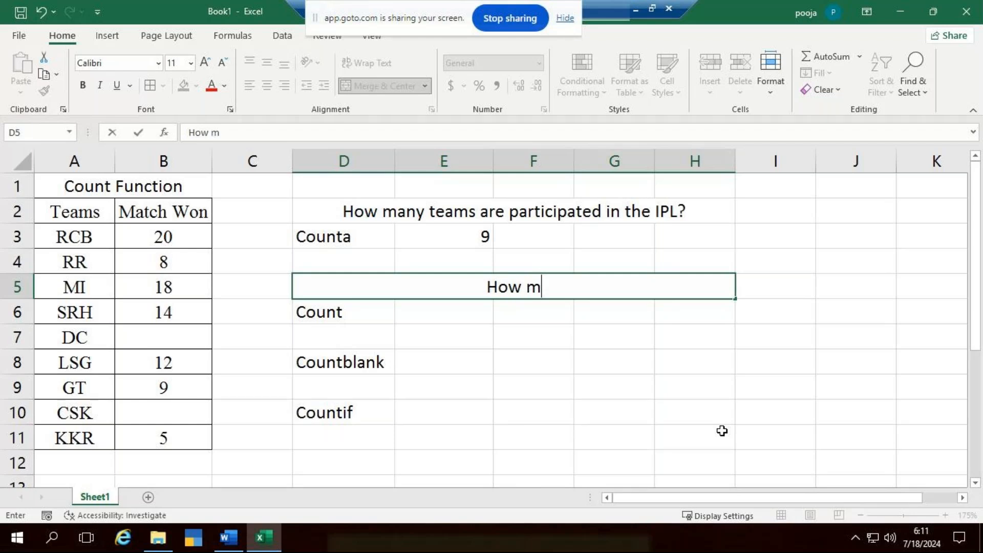
{"action": "type", "text": "any t"}
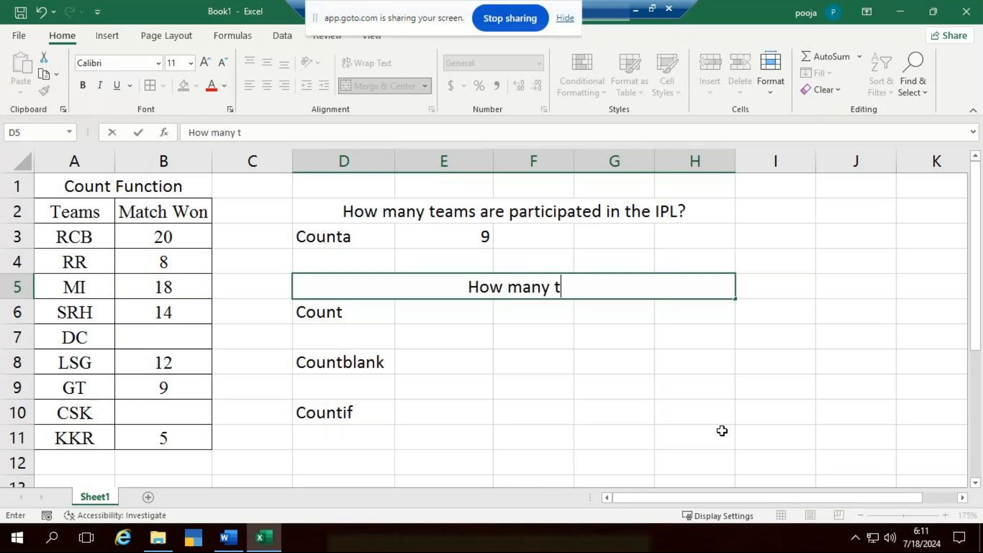
{"action": "type", "text": "eam ar"}
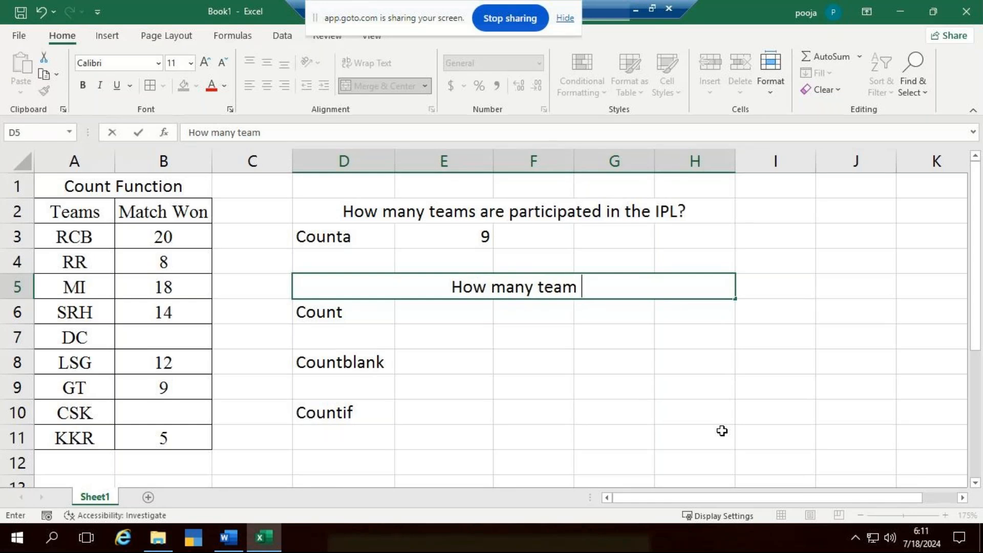
{"action": "key", "text": "BackSpace"}
{"action": "key", "text": "BackSpace"}
{"action": "key", "text": "BackSpace"}
{"action": "type", "text": "s"}
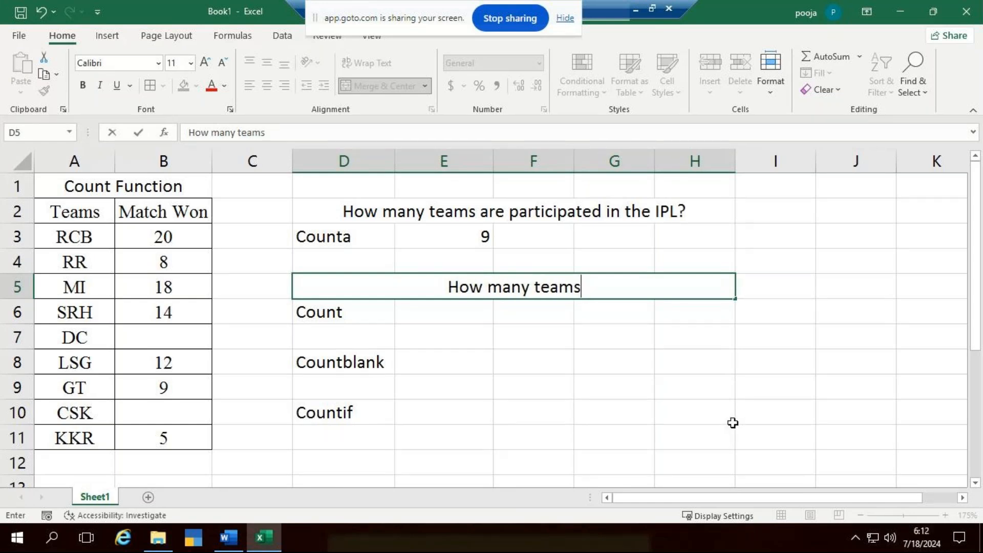
{"action": "type", "text": " are "}
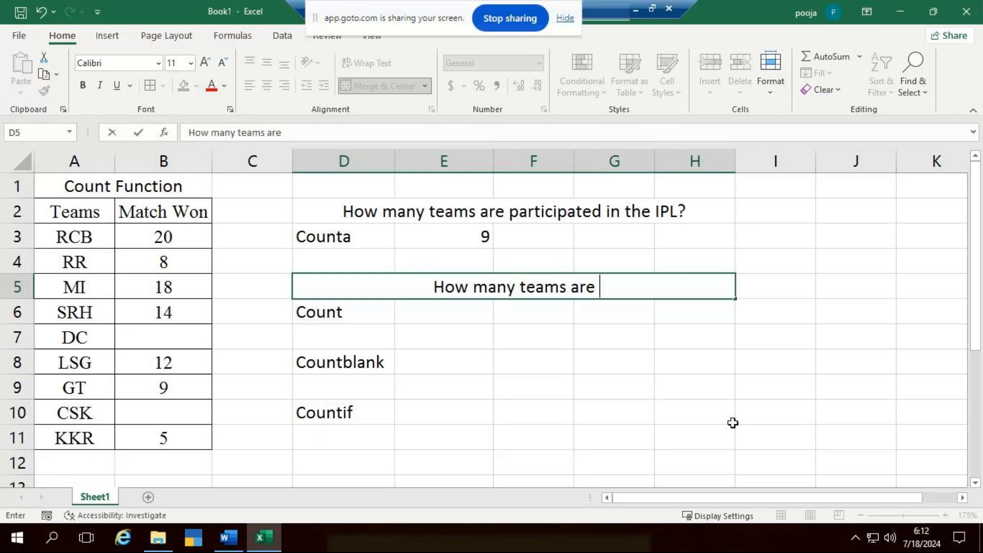
{"action": "type", "text": "won the "}
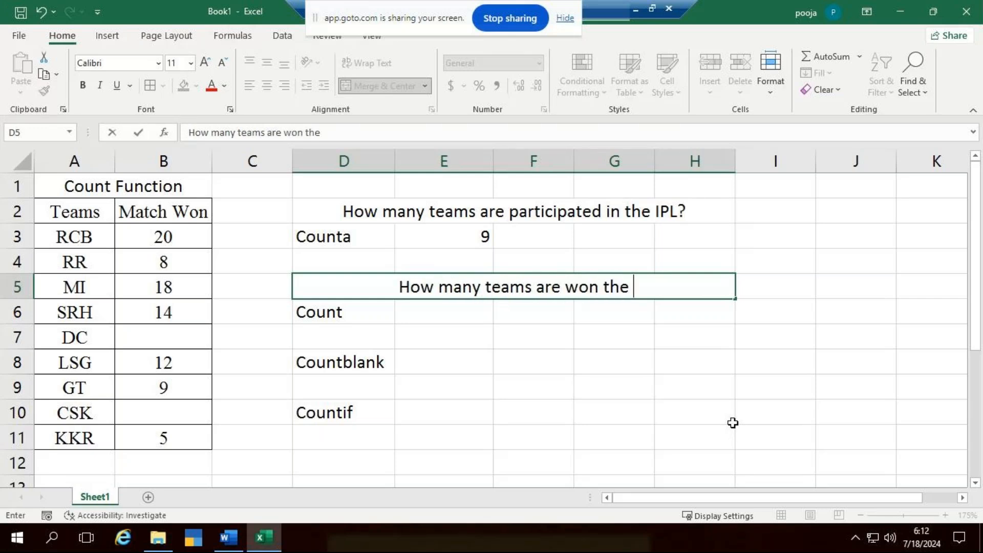
{"action": "type", "text": "mat"}
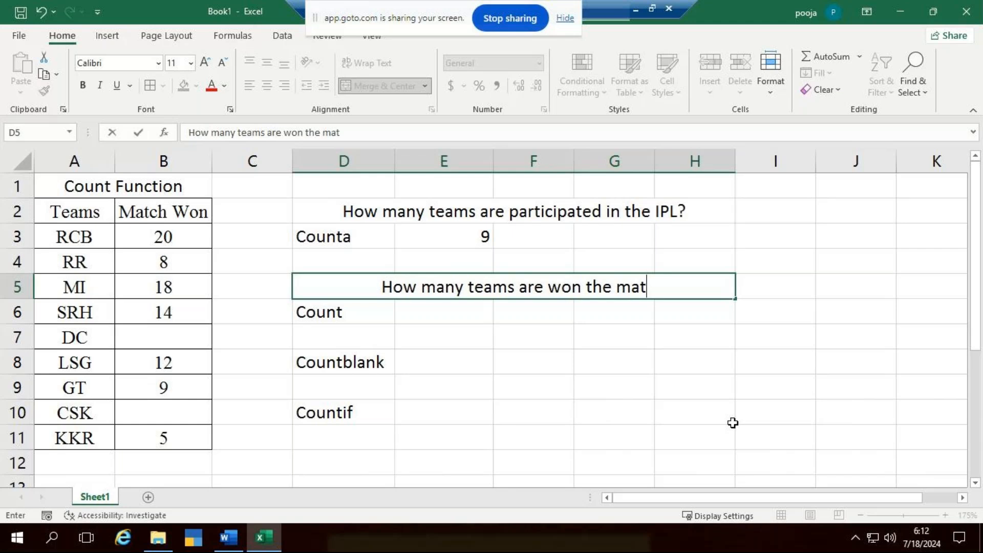
{"action": "type", "text": "ches in"}
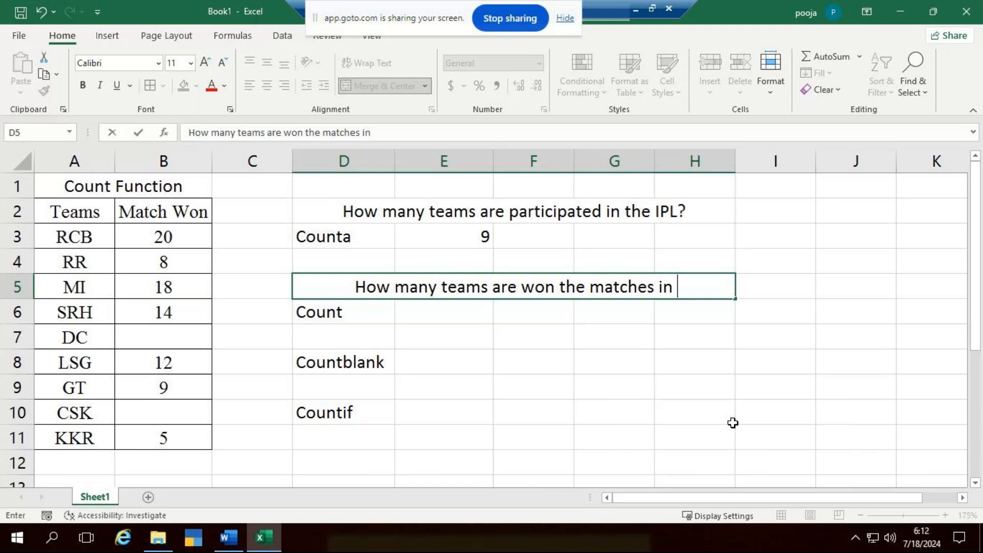
{"action": "left_click", "coordinate": [732, 422]}
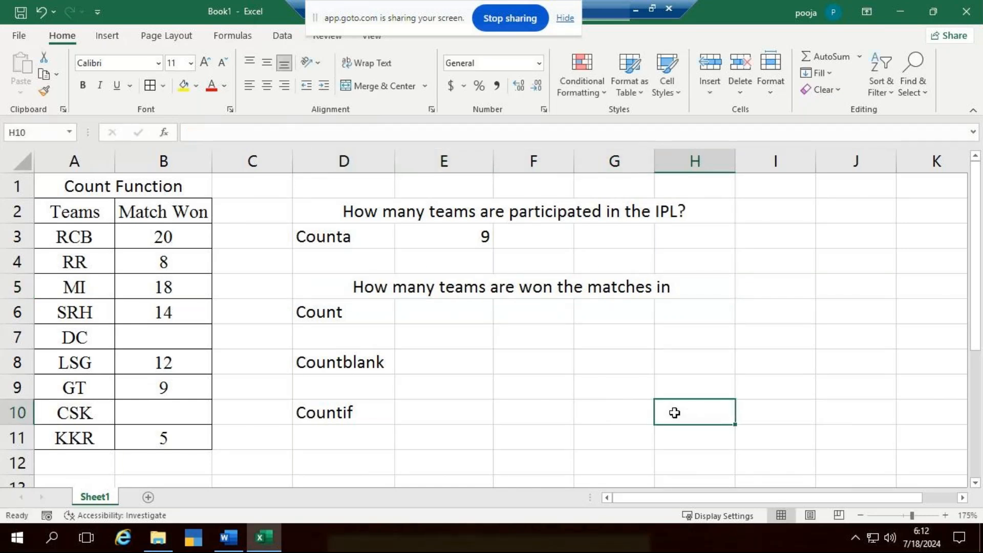
- Complete the question in D5 by adding "the IPL?" at its end
{"action": "left_click", "coordinate": [708, 292]}
{"action": "double_click", "coordinate": [709, 292]}
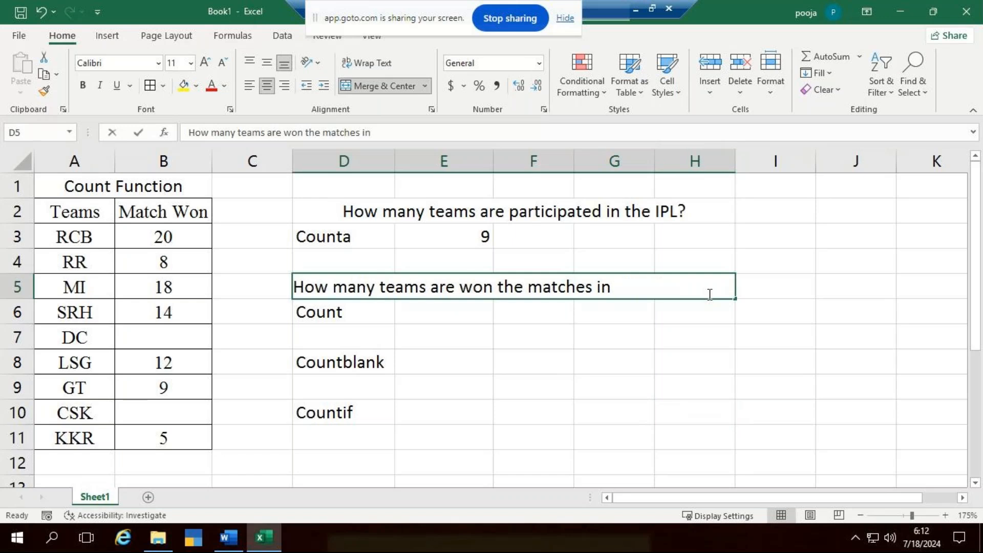
{"action": "type", "text": "the I"}
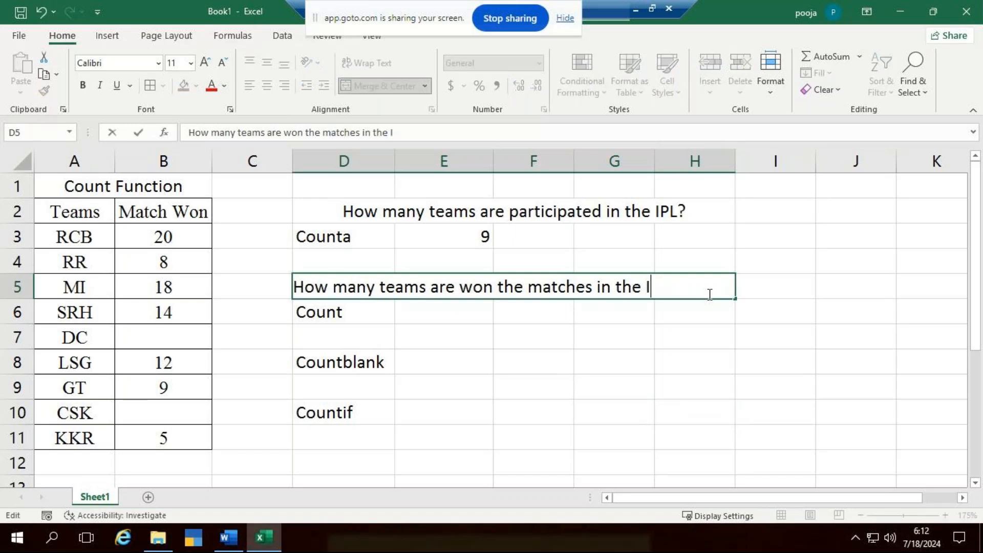
{"action": "type", "text": "PL?"}
{"action": "key", "text": "Return"}
{"action": "left_click", "coordinate": [467, 313]}
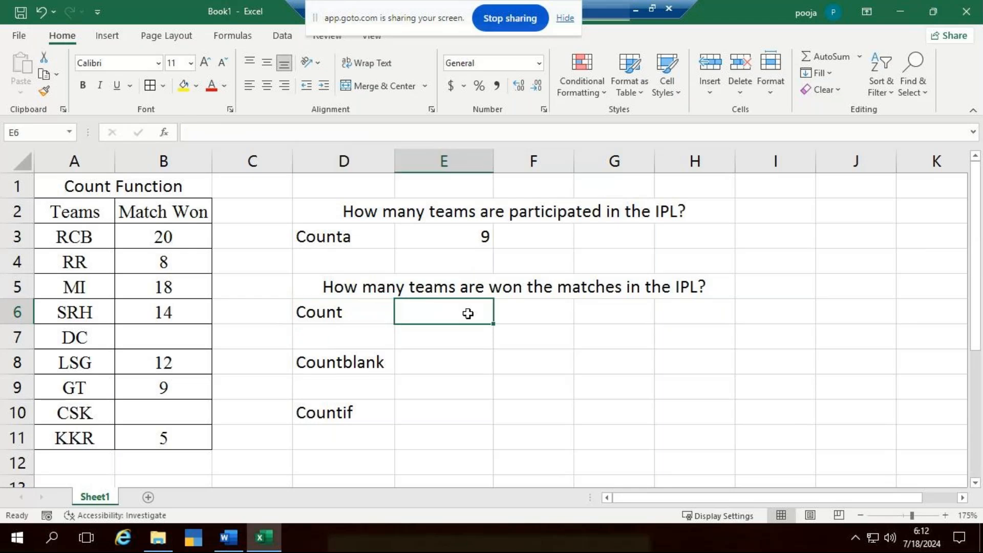
- Remove the word "are" from the question in D5
{"action": "double_click", "coordinate": [479, 285]}
{"action": "key", "text": "Left"}
{"action": "key", "text": "Left"}
{"action": "key", "text": "Left"}
{"action": "key", "text": "BackSpace"}
{"action": "key", "text": "BackSpace"}
{"action": "key", "text": "BackSpace"}
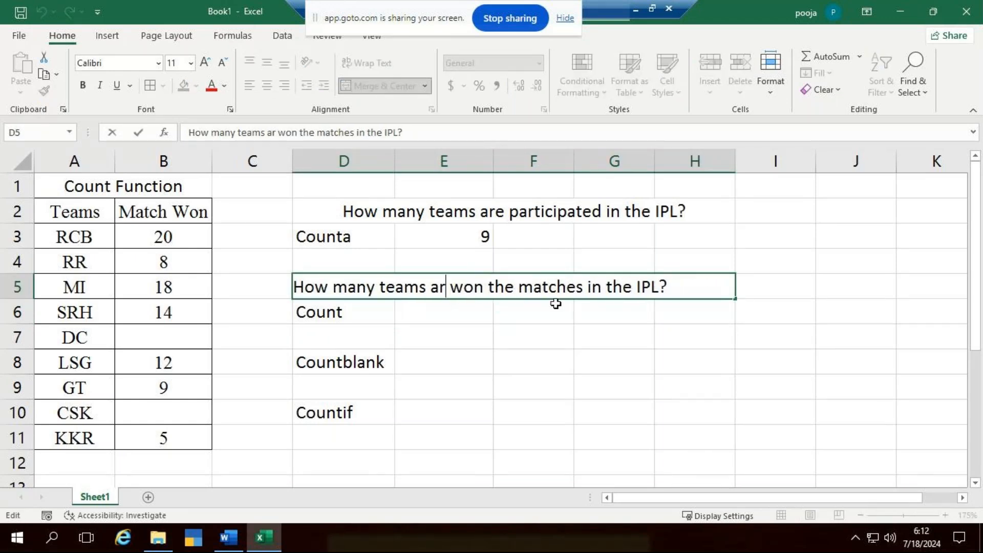
{"action": "key", "text": "ctrl+Return"}
- Count the numeric Match Won entries in B3:B11 with a COUNT formula in cell E6
{"action": "left_click", "coordinate": [456, 320]}
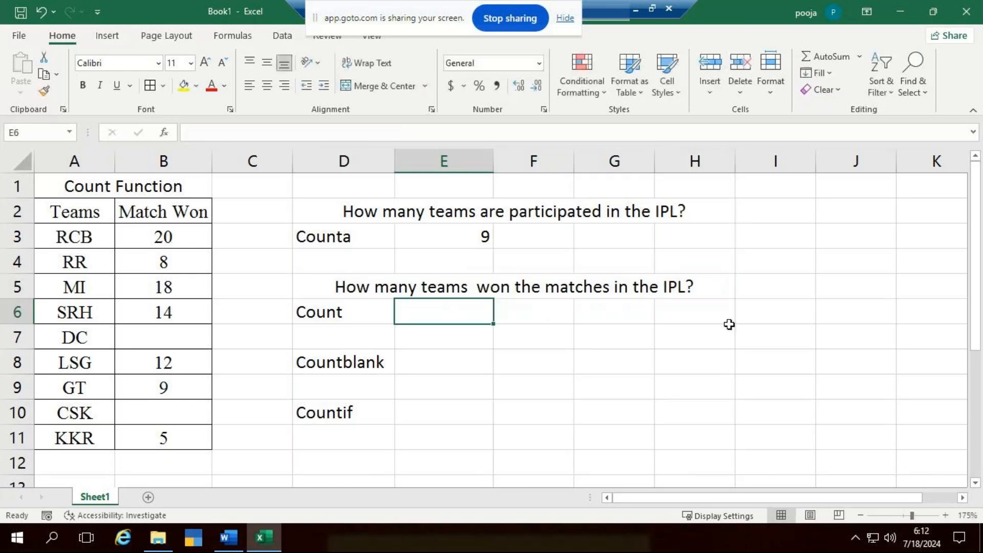
{"action": "type", "text": "=count"}
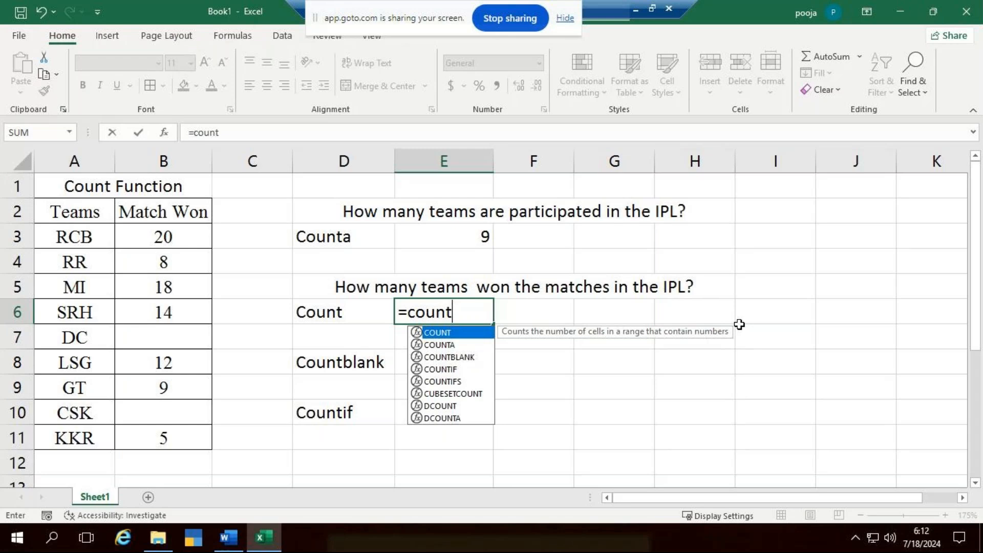
{"action": "type", "text": "("}
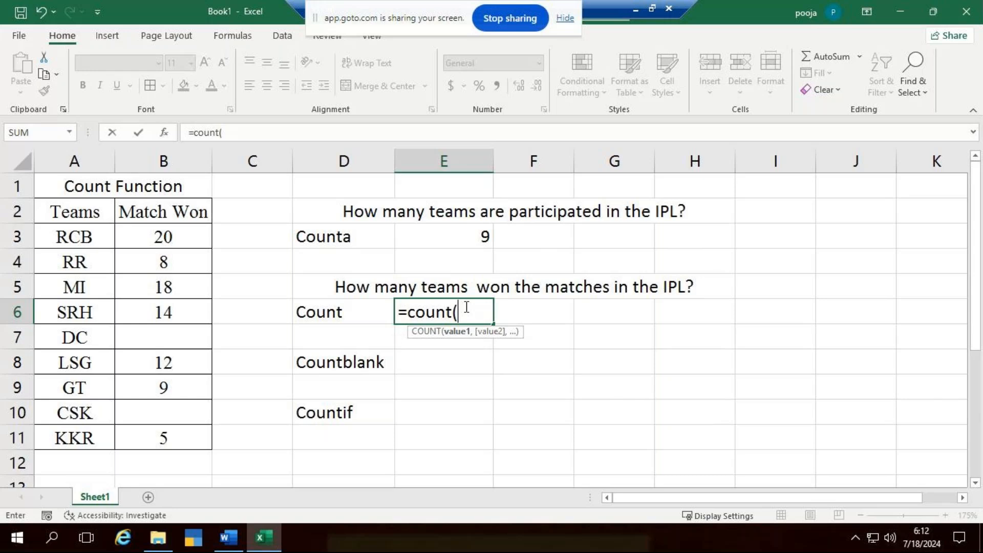
{"action": "left_click_drag", "start_coordinate": [164, 237], "coordinate": [154, 442]}
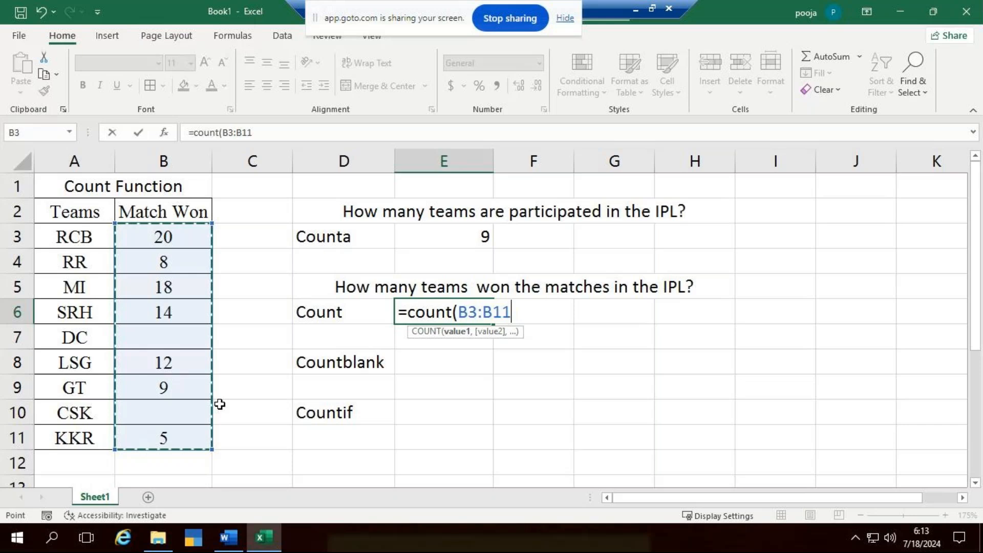
{"action": "type", "text": ")"}
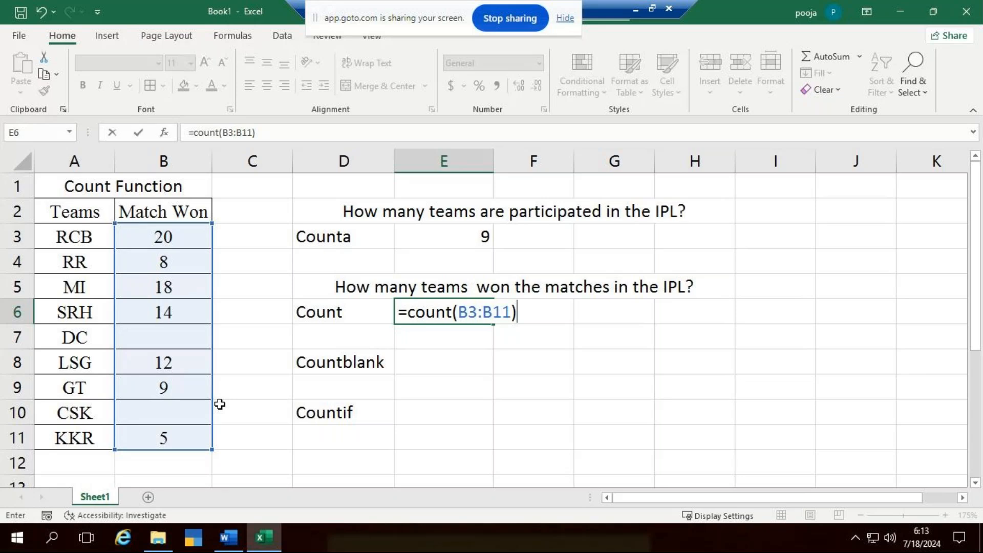
{"action": "key", "text": "Return"}
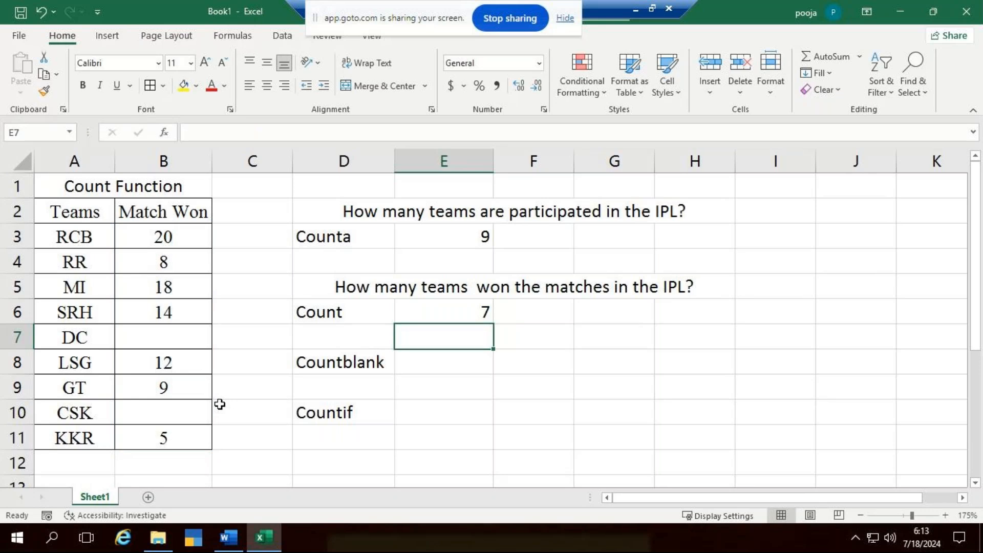
- Move the Countblank and Countif labels down one row, and merge and center D8:H8
{"action": "left_click_drag", "start_coordinate": [370, 364], "coordinate": [373, 410]}
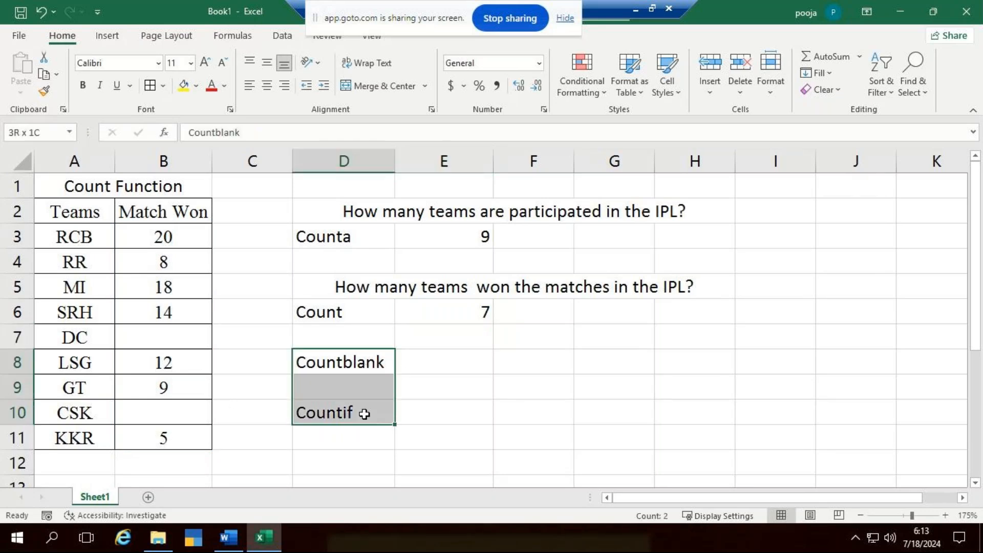
{"action": "left_click_drag", "start_coordinate": [369, 351], "coordinate": [666, 362]}
{"action": "left_click", "coordinate": [405, 86]}
{"action": "left_click", "coordinate": [463, 437]}
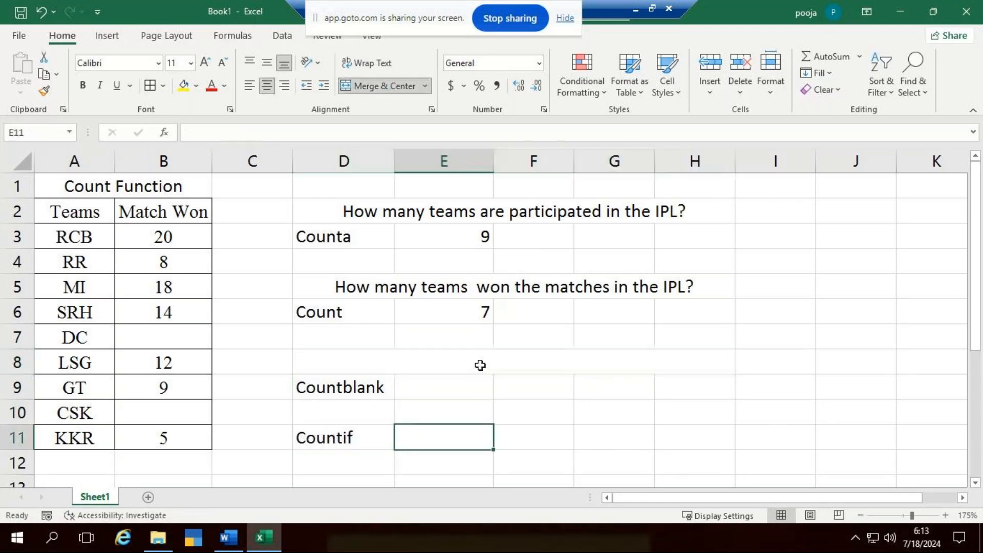
- Clear cell E6 and re-enter the formula =COUNT(B3:B11) to count the numeric Match Won entries
{"action": "left_click", "coordinate": [468, 318]}
{"action": "key", "text": "Delete"}
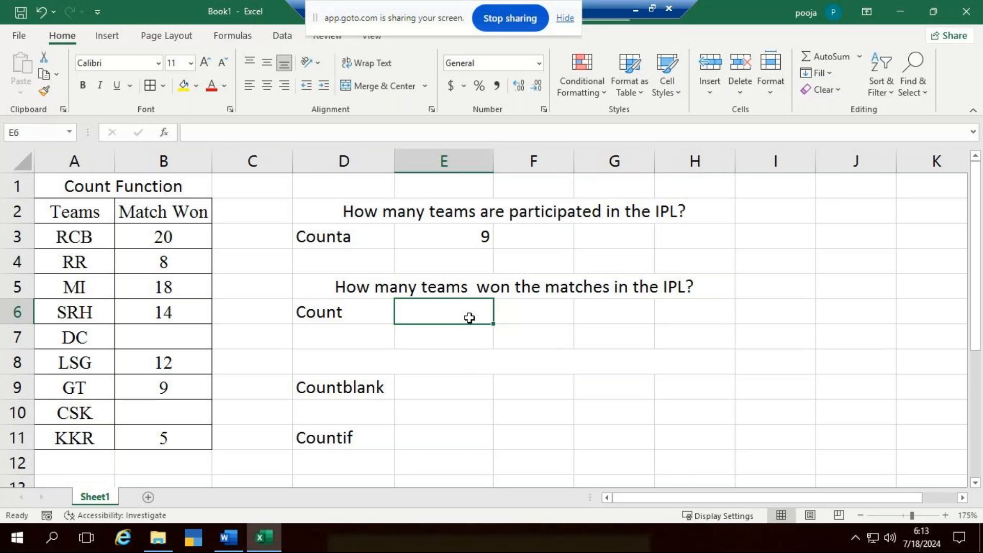
{"action": "type", "text": "="}
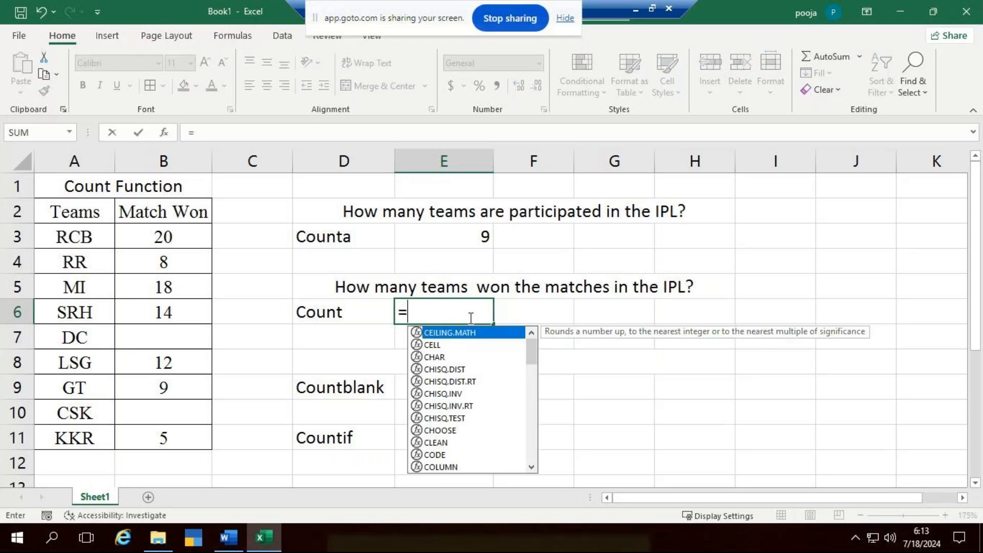
{"action": "type", "text": "count"}
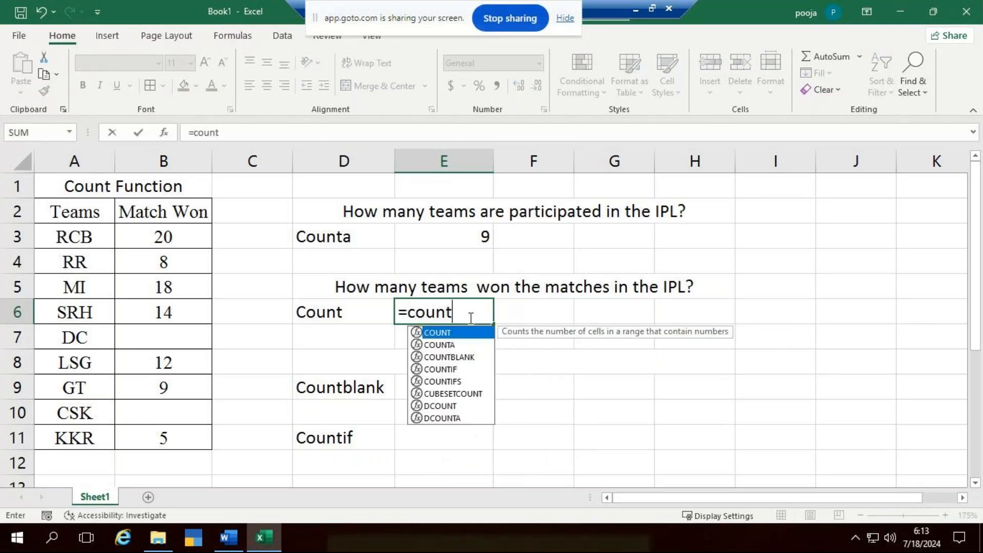
{"action": "key", "text": "Tab"}
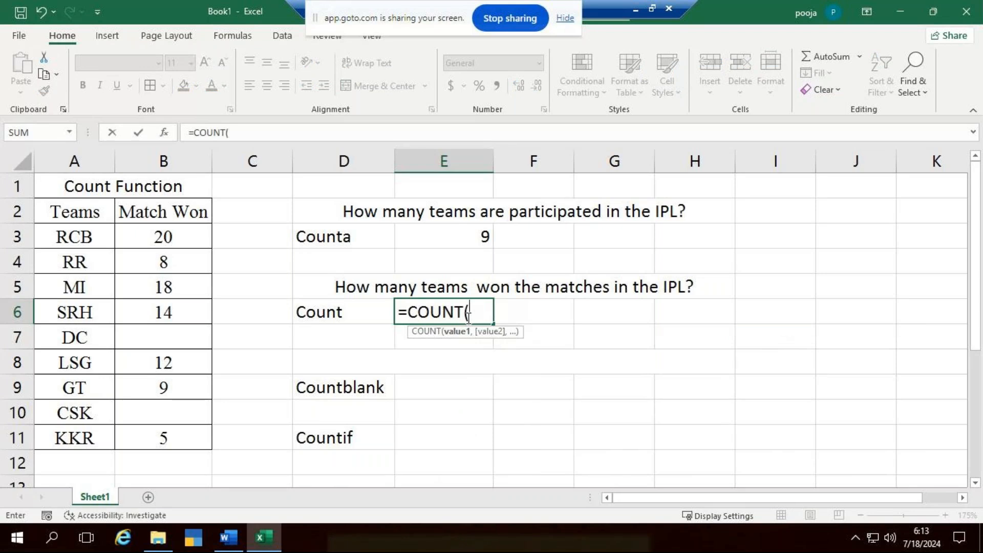
{"action": "left_click_drag", "start_coordinate": [155, 239], "coordinate": [165, 432]}
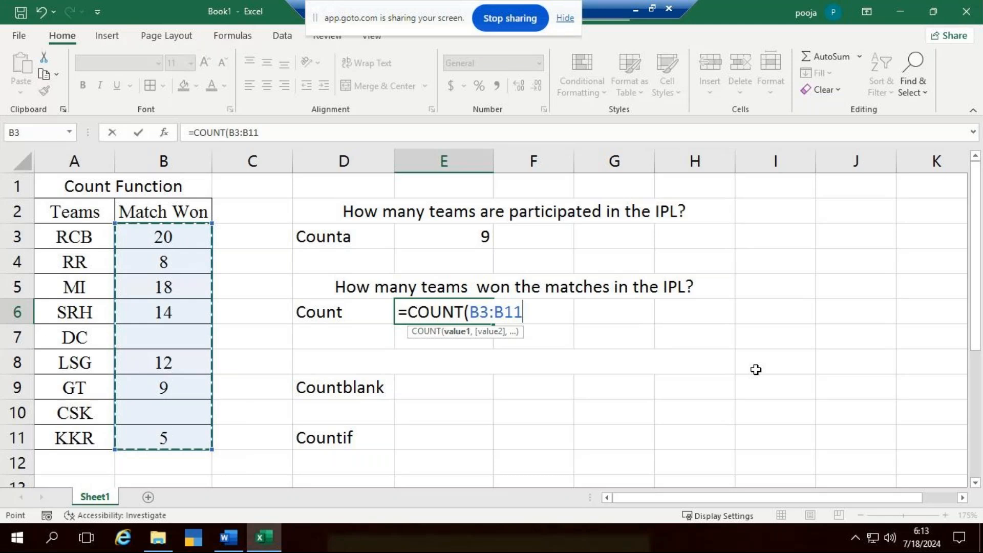
{"action": "type", "text": ")"}
{"action": "type", "text": ")"}
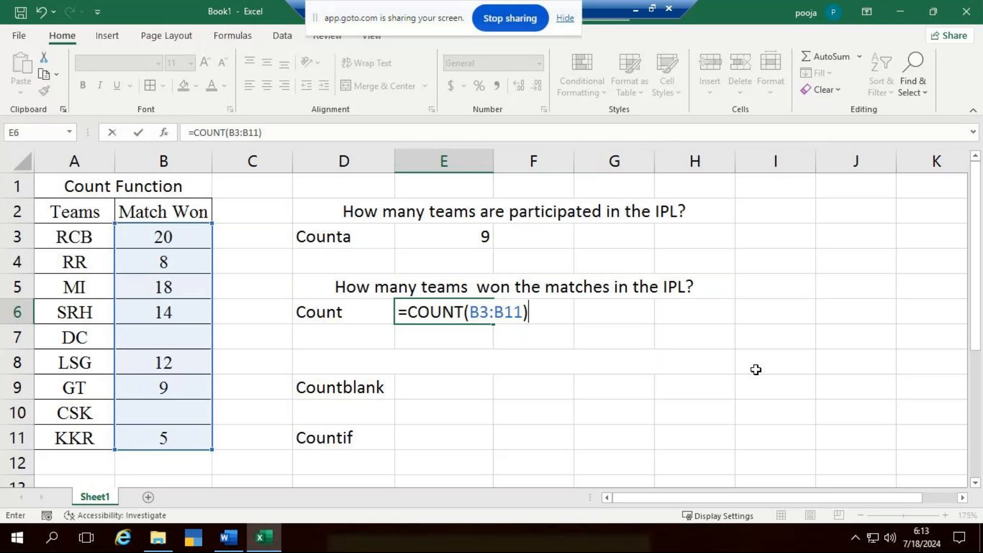
{"action": "key", "text": "Return"}
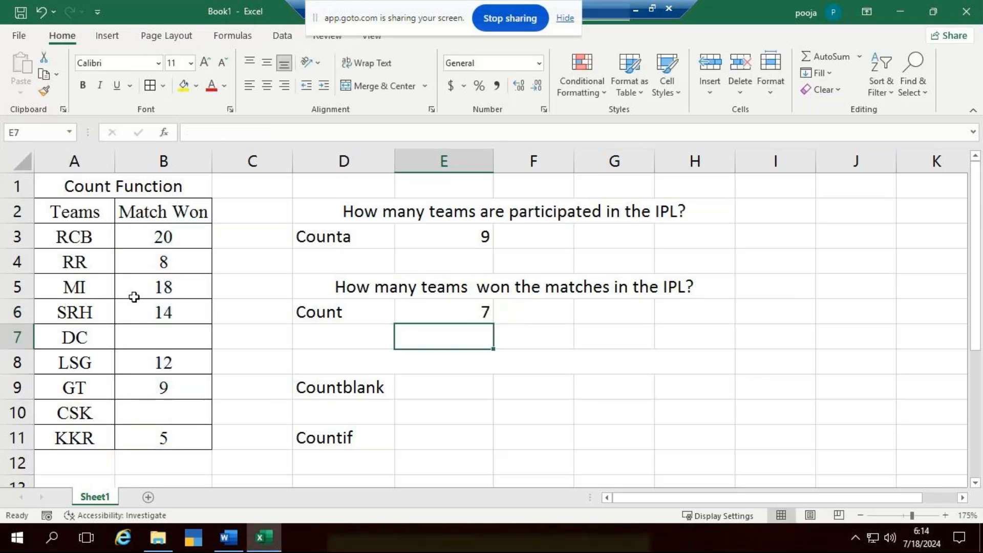
- Copy the question from D5 into the merged cell D8 above the Countblank label
{"action": "left_click", "coordinate": [382, 368]}
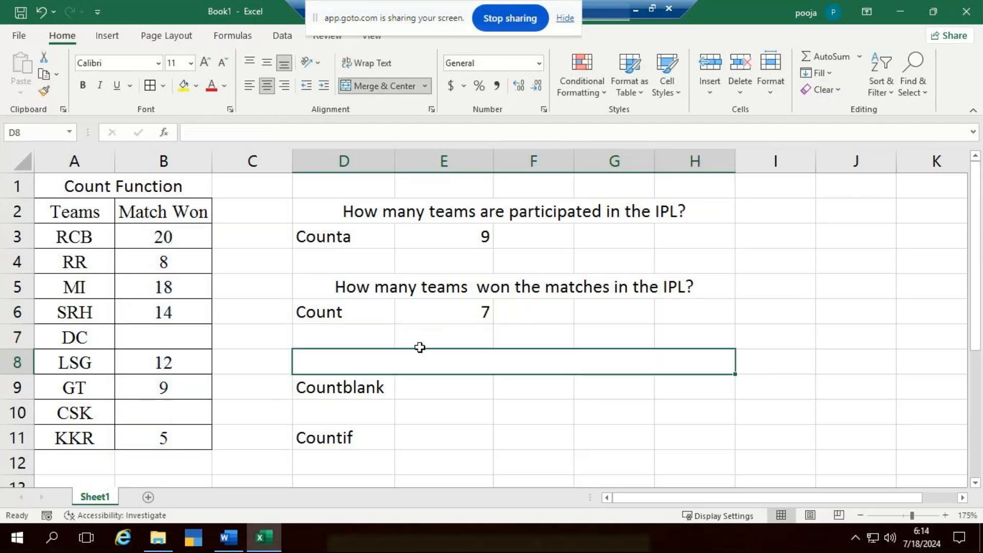
{"action": "left_click", "coordinate": [472, 288]}
{"action": "key", "text": "ctrl+c"}
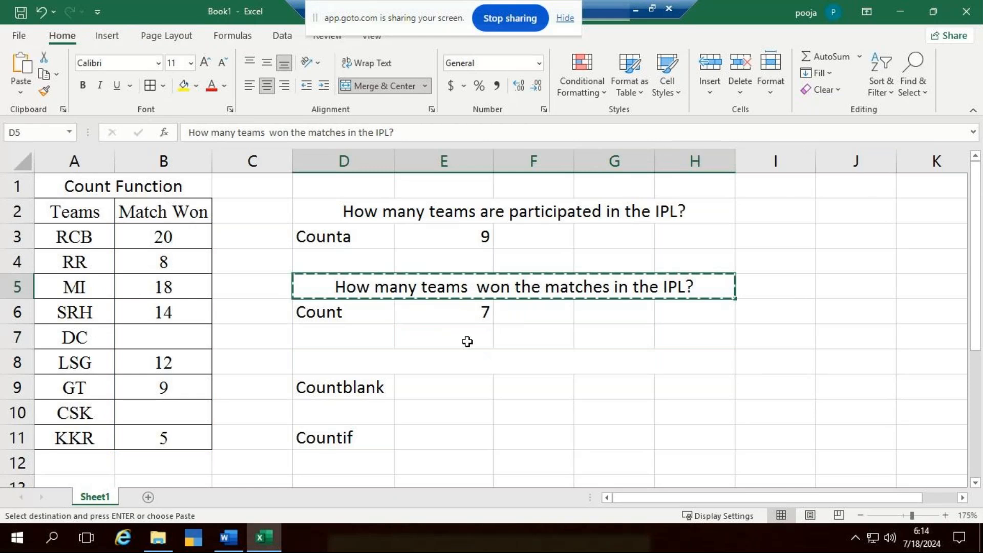
{"action": "left_click", "coordinate": [447, 362]}
{"action": "key", "text": "ctrl+v"}
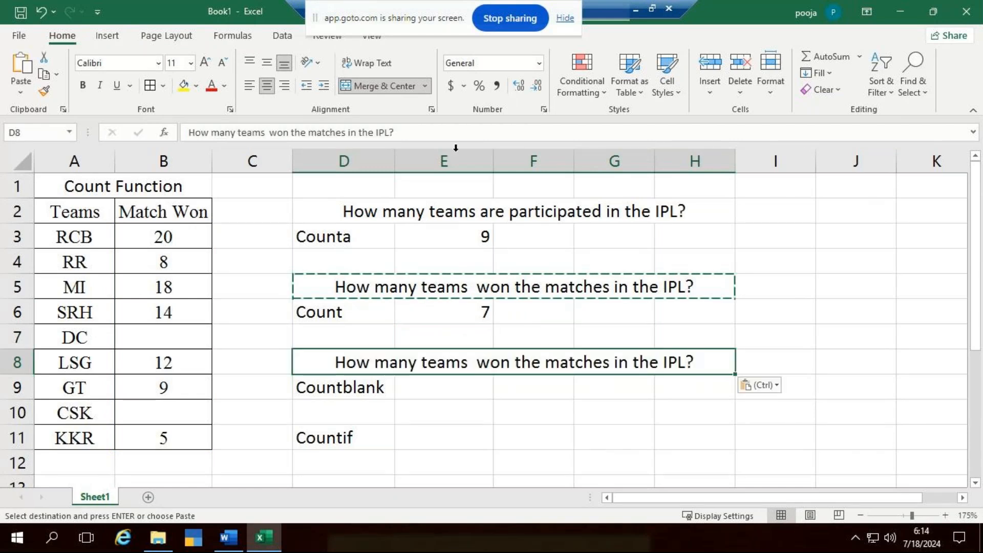
- Reword the copied question in D8 to "How many teams did'nt won any of the match?"
{"action": "left_click", "coordinate": [420, 129]}
{"action": "key", "text": "BackSpace"}
{"action": "key", "text": "BackSpace"}
{"action": "key", "text": "BackSpace"}
{"action": "key", "text": "BackSpace"}
{"action": "key", "text": "BackSpace"}
{"action": "key", "text": "BackSpace"}
{"action": "key", "text": "BackSpace"}
{"action": "key", "text": "BackSpace"}
{"action": "key", "text": "BackSpace"}
{"action": "key", "text": "BackSpace"}
{"action": "key", "text": "BackSpace"}
{"action": "key", "text": "BackSpace"}
{"action": "key", "text": "BackSpace"}
{"action": "key", "text": "BackSpace"}
{"action": "key", "text": "BackSpace"}
{"action": "key", "text": "BackSpace"}
{"action": "key", "text": "BackSpace"}
{"action": "key", "text": "BackSpace"}
{"action": "key", "text": "BackSpace"}
{"action": "key", "text": "BackSpace"}
{"action": "key", "text": "BackSpace"}
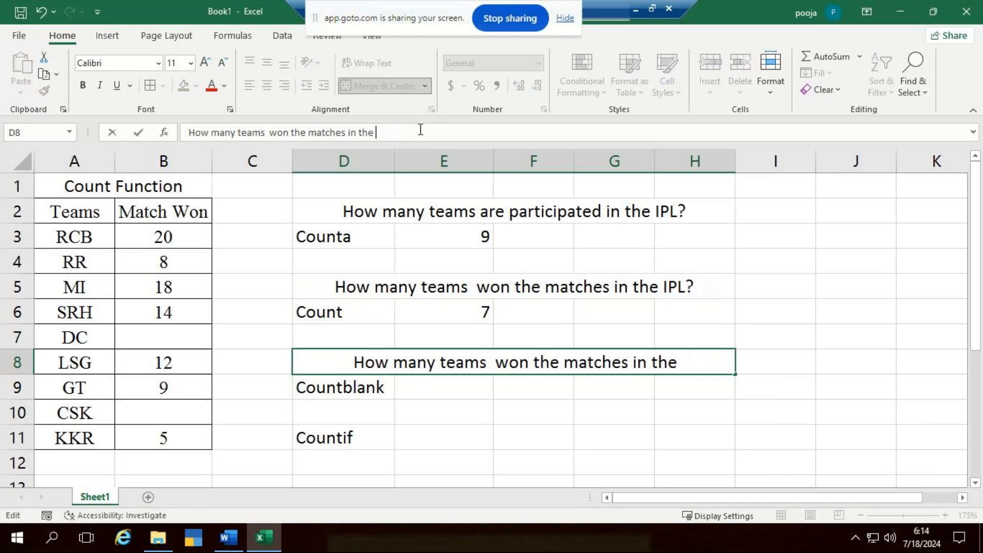
{"action": "key", "text": "BackSpace"}
{"action": "type", "text": "did"}
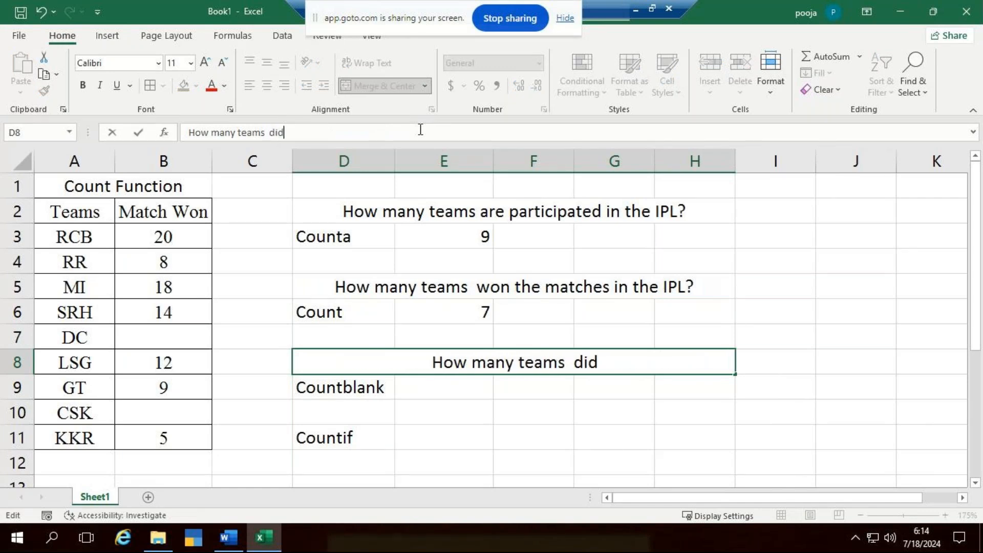
{"action": "type", "text": "'nt won any"}
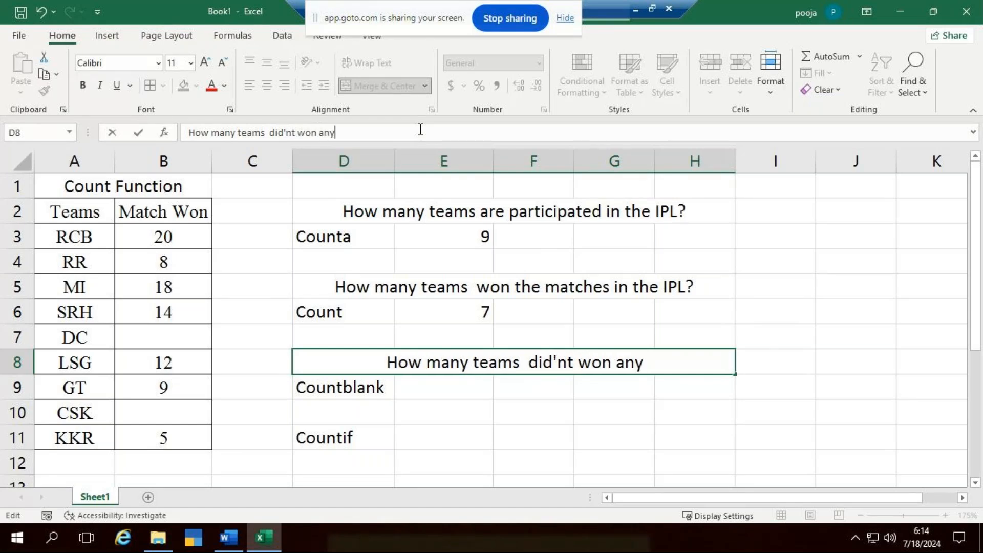
{"action": "type", "text": " of the mat"}
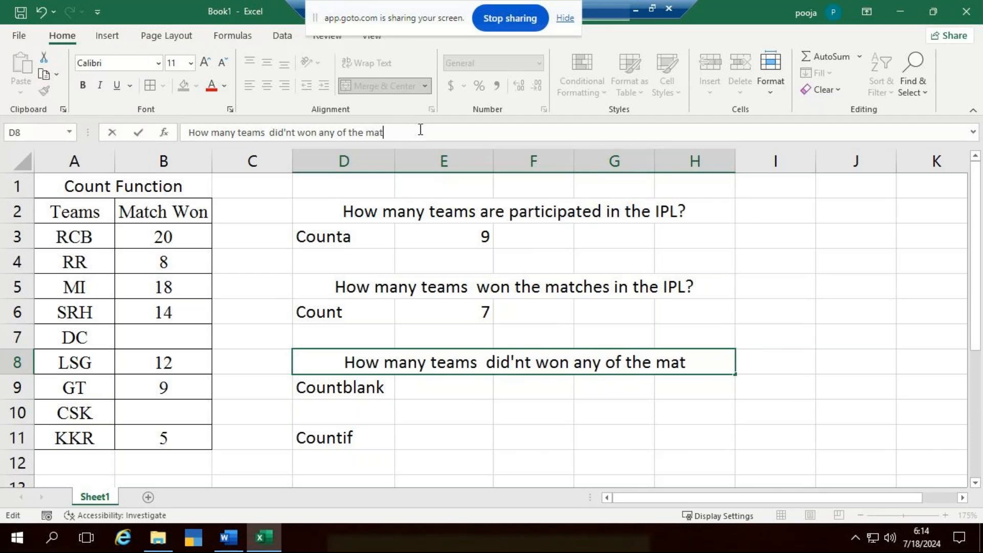
{"action": "type", "text": "ch?"}
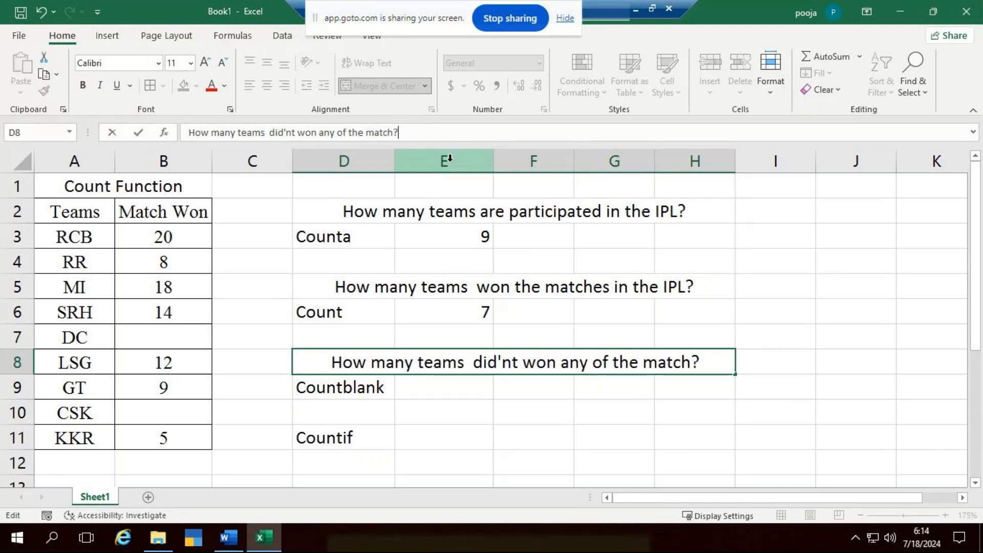
{"action": "left_click", "coordinate": [441, 390]}
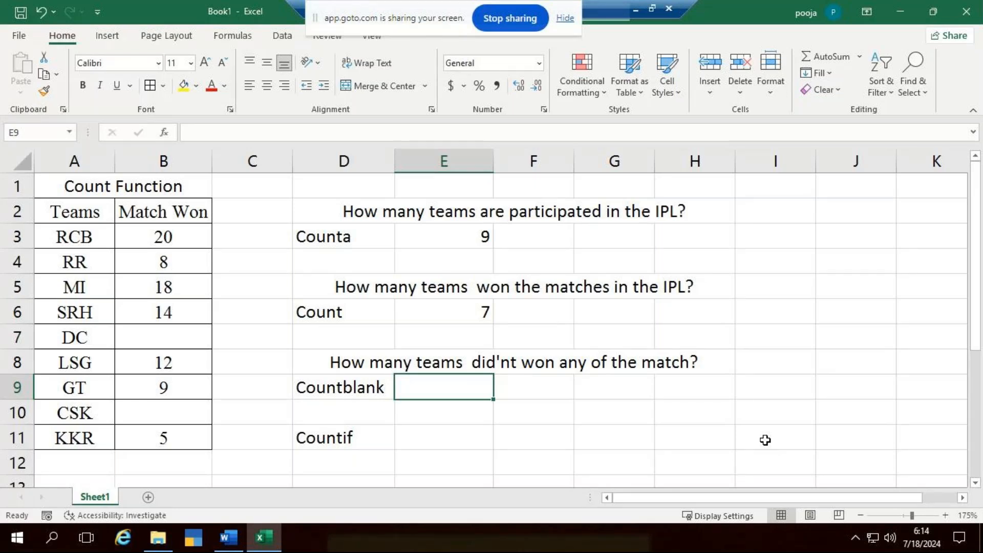
- Insert "in the IPL" before the question mark of the question in D8
{"action": "left_click", "coordinate": [682, 360]}
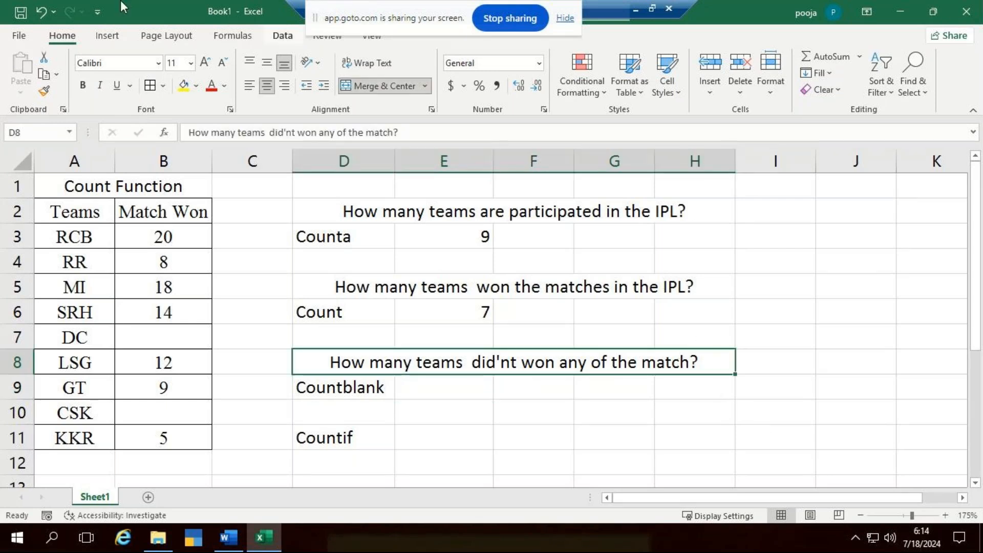
{"action": "double_click", "coordinate": [692, 359]}
{"action": "key", "text": "Left"}
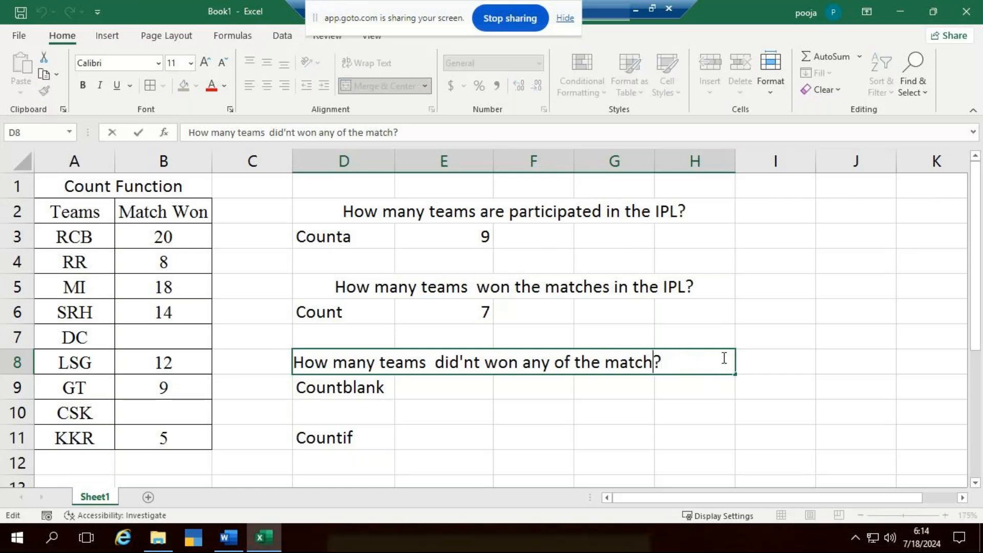
{"action": "type", "text": "in the "}
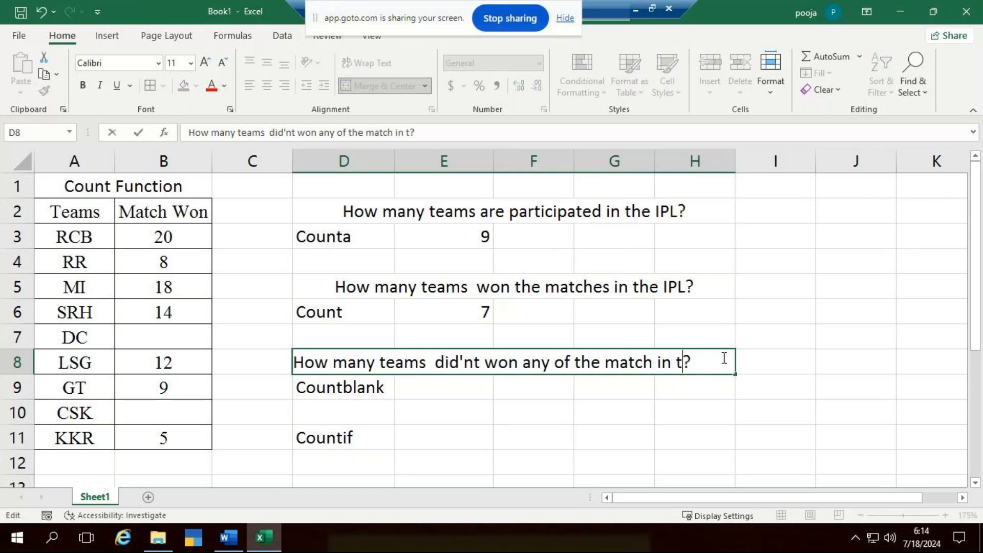
{"action": "type", "text": "IPL"}
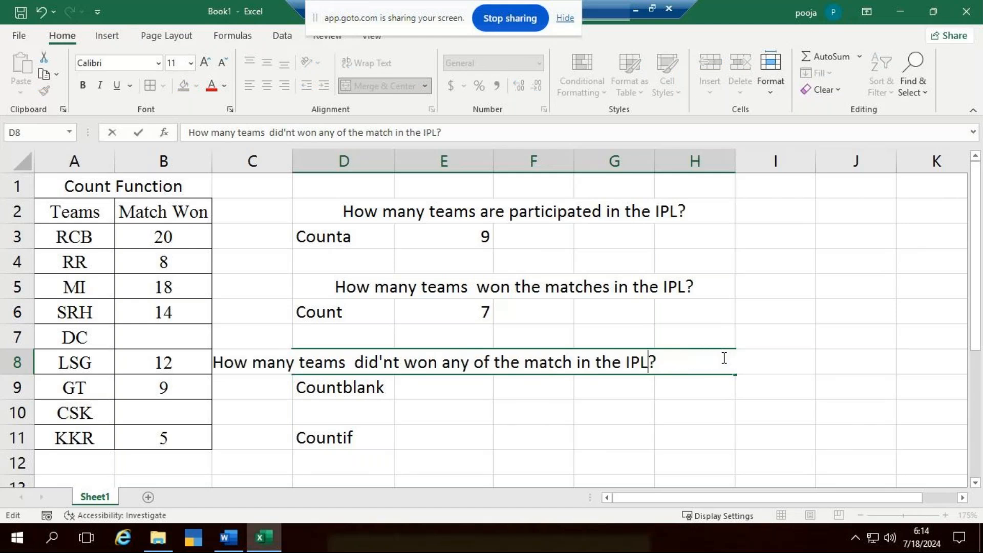
{"action": "key", "text": "Return"}
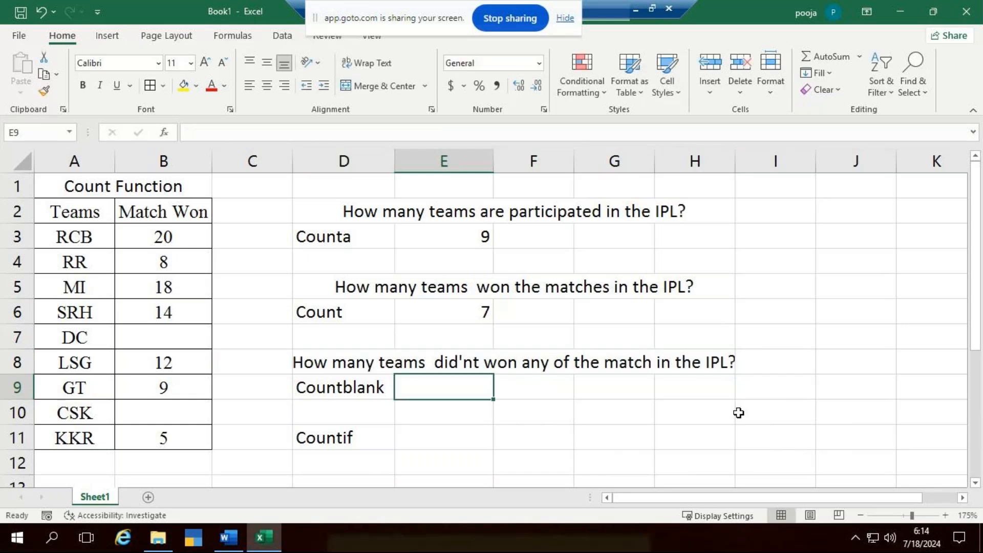
- Widen column E and count the empty Match Won cells in B3:B11 with a COUNTBLANK formula in E9
{"action": "left_click_drag", "start_coordinate": [496, 163], "coordinate": [551, 165]}
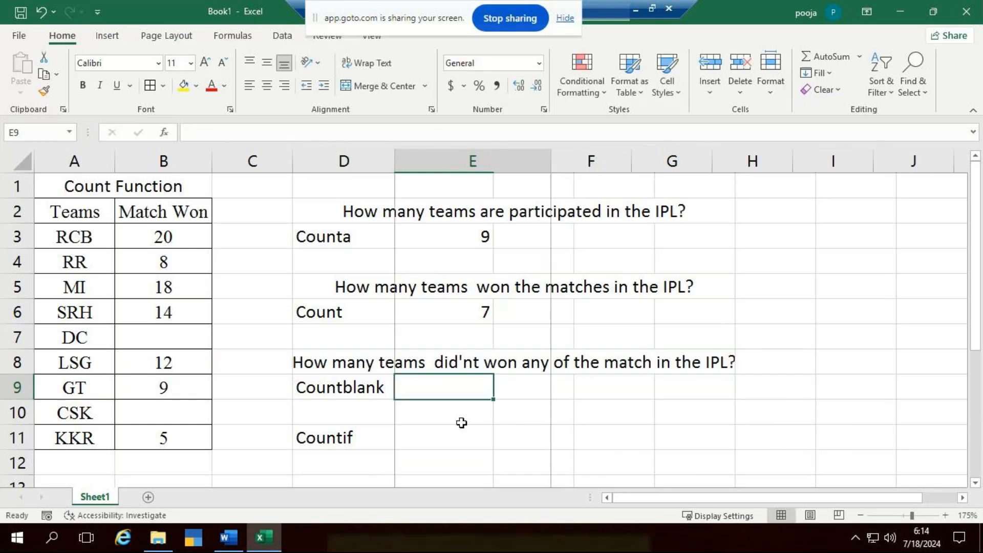
{"action": "type", "text": "=countb"}
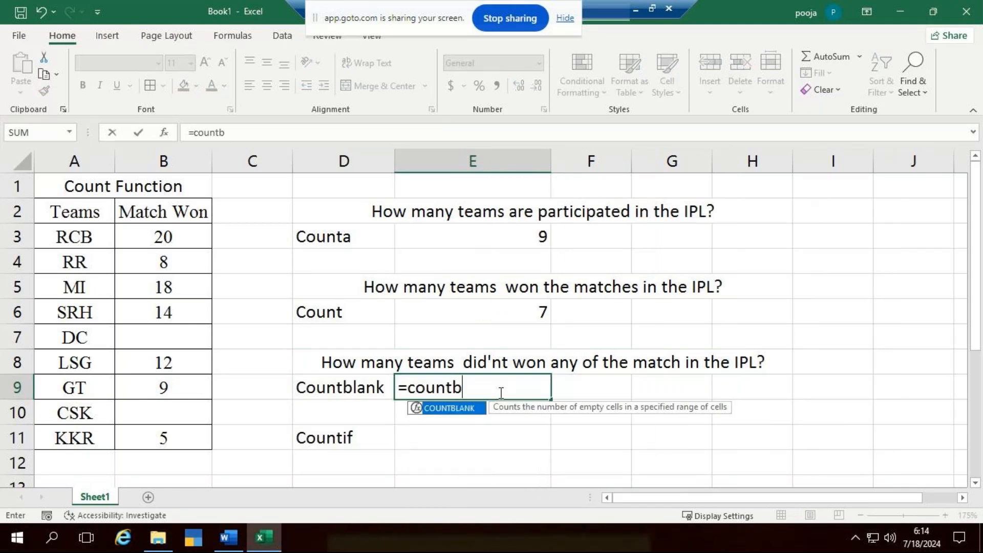
{"action": "key", "text": "Tab"}
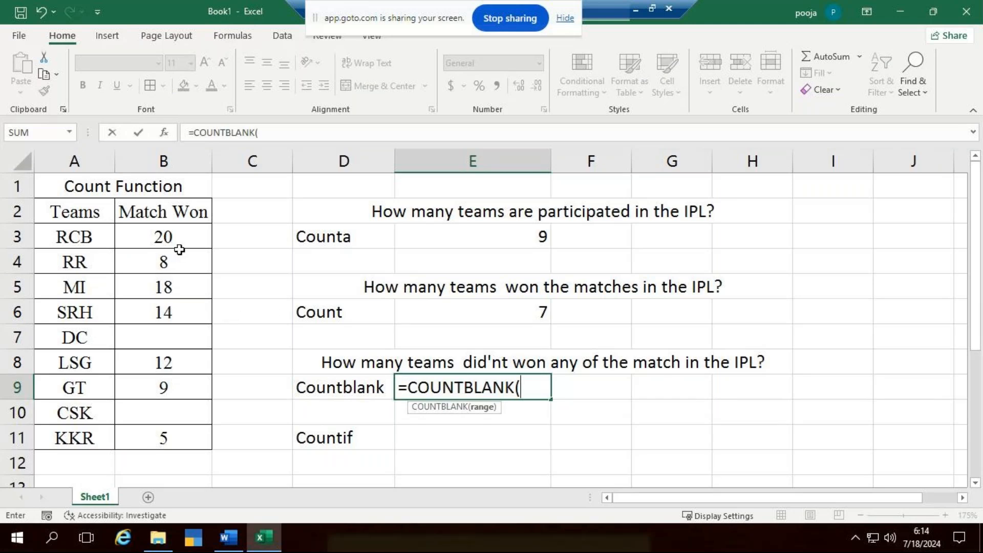
{"action": "left_click_drag", "start_coordinate": [183, 243], "coordinate": [182, 429]}
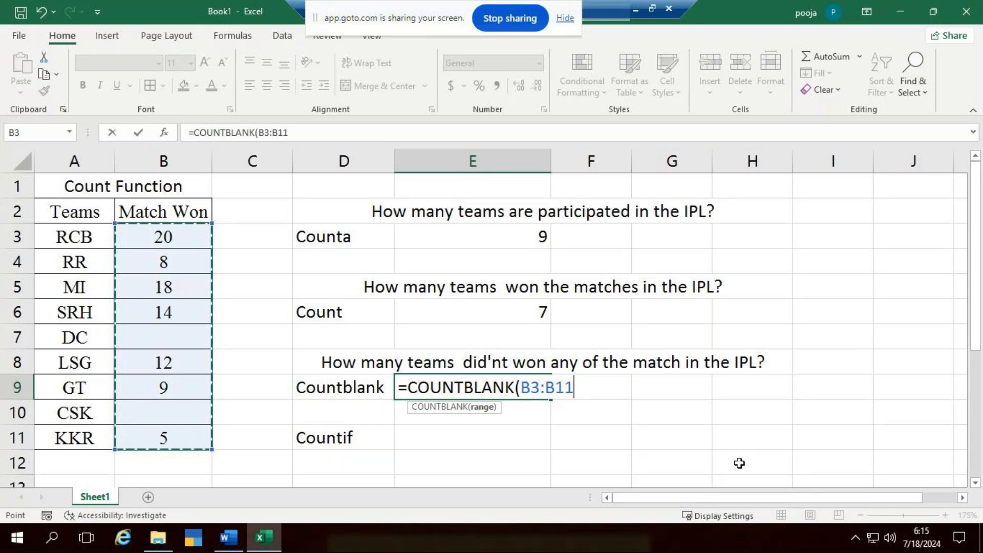
{"action": "type", "text": ")"}
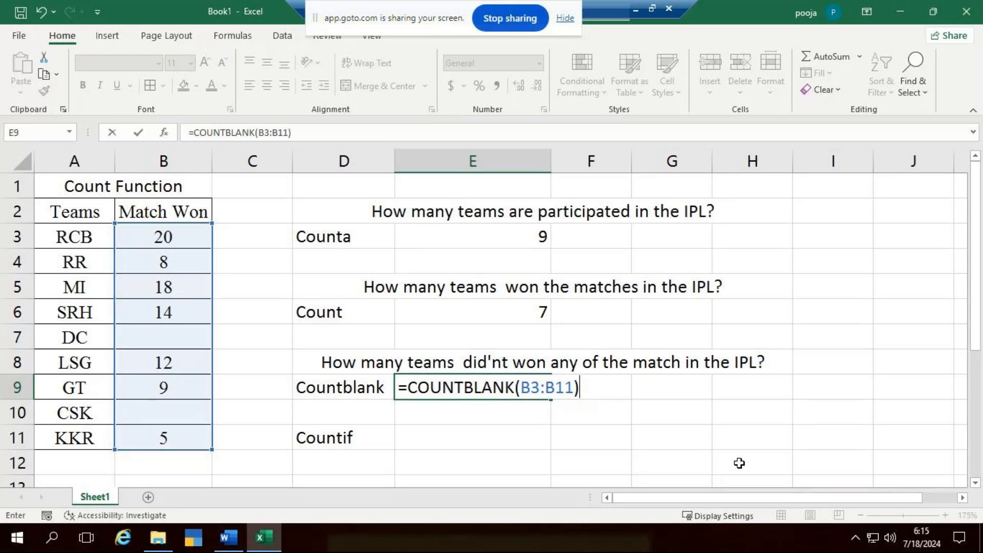
{"action": "key", "text": "Return"}
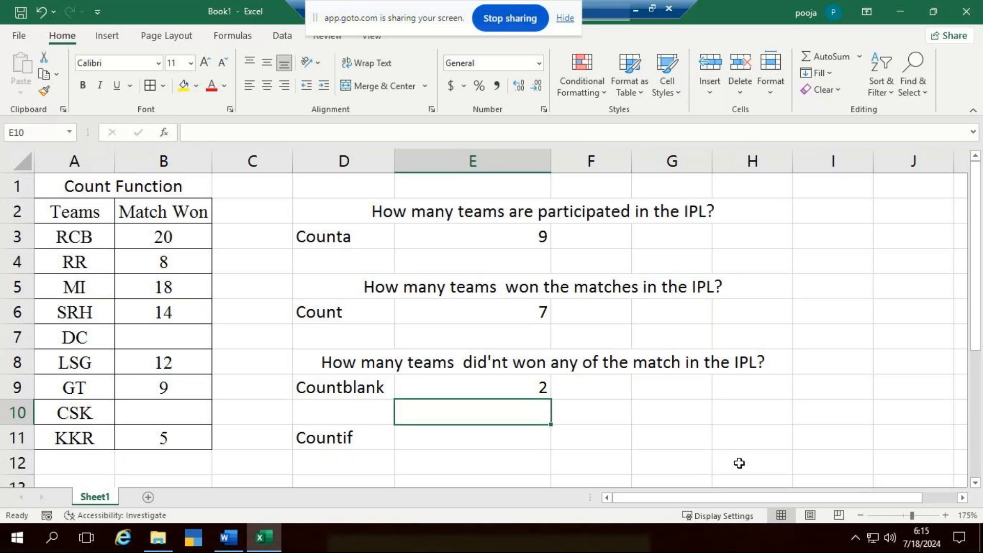
- Move the Countif label down to D12, and merge and center D11:H11
{"action": "left_click", "coordinate": [353, 433]}
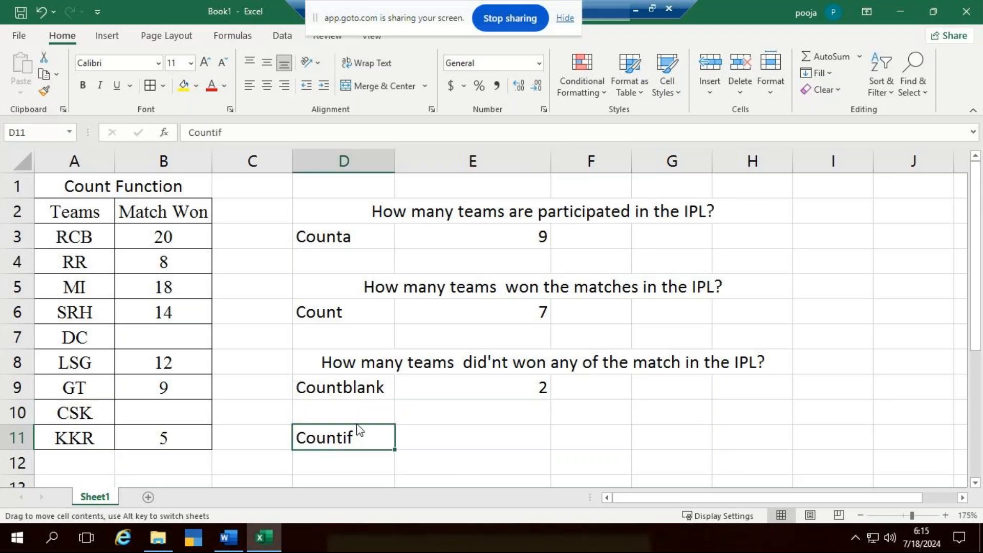
{"action": "left_click_drag", "start_coordinate": [358, 455], "coordinate": [732, 432]}
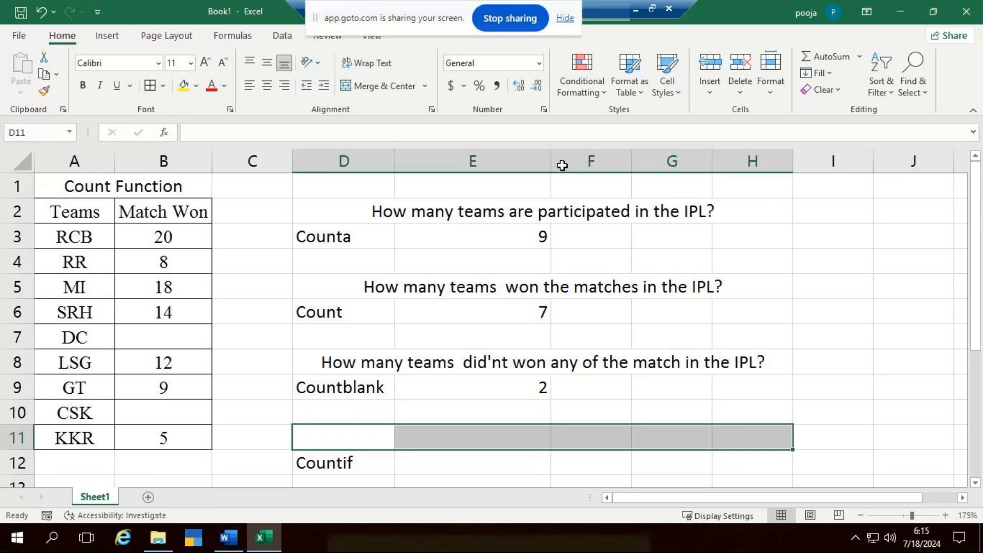
{"action": "left_click", "coordinate": [373, 86]}
- Enter the question "how many teams won the matches more than 10 times ?" in the merged cell D11
{"action": "scroll", "coordinate": [361, 237], "scroll_direction": "down", "scroll_amount": 2}
{"action": "scroll", "coordinate": [360, 237], "scroll_direction": "down", "scroll_amount": 1}
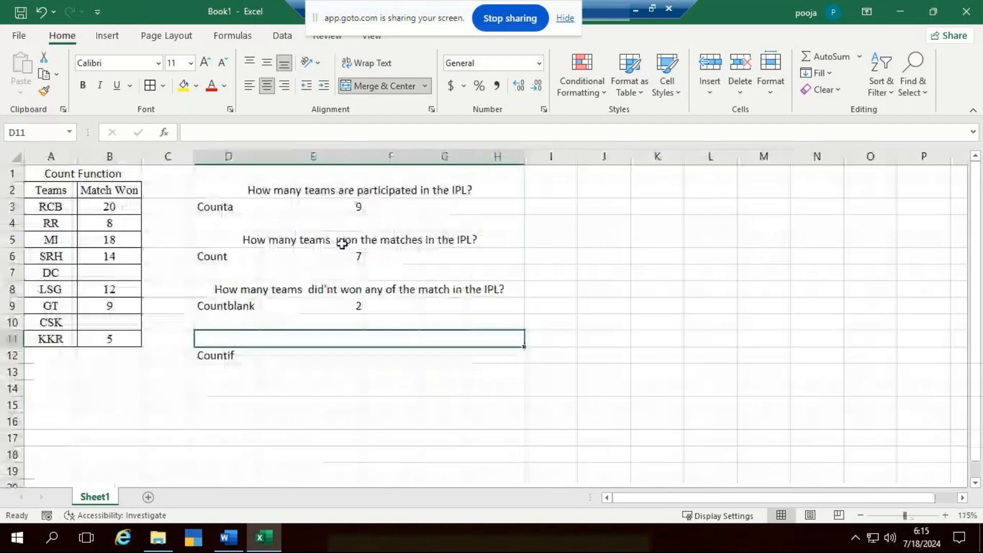
{"action": "scroll", "coordinate": [307, 366], "scroll_direction": "up", "scroll_amount": 2}
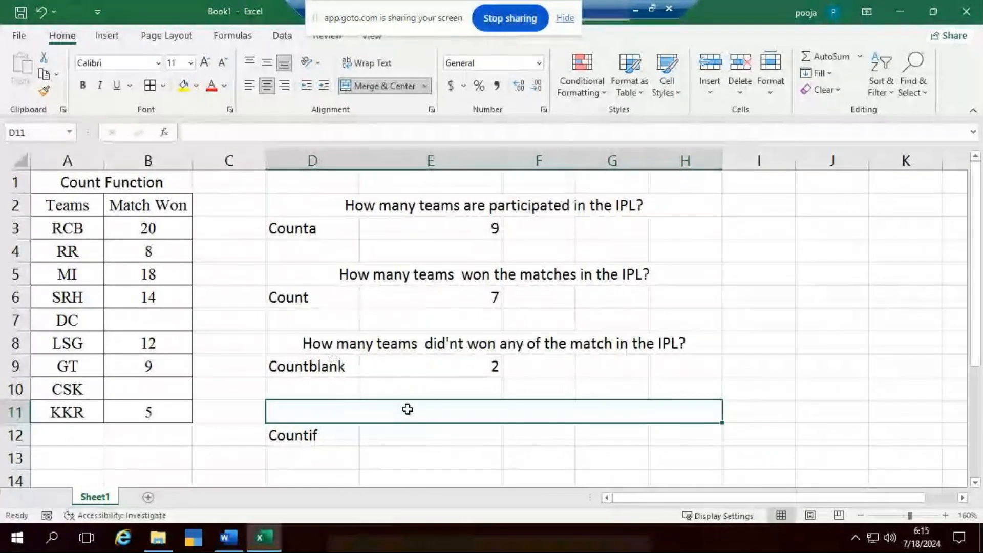
{"action": "type", "text": "how many teams"}
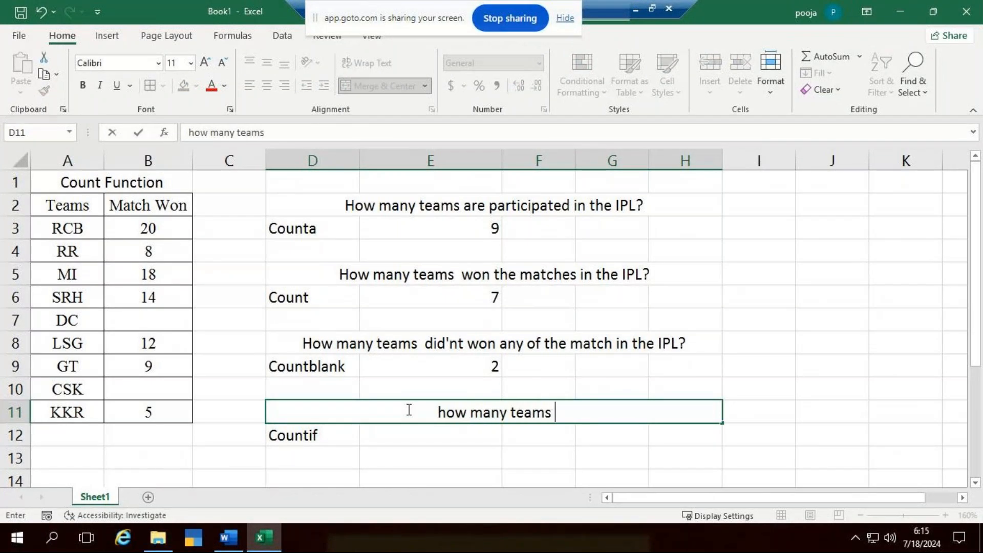
{"action": "type", "text": " won"}
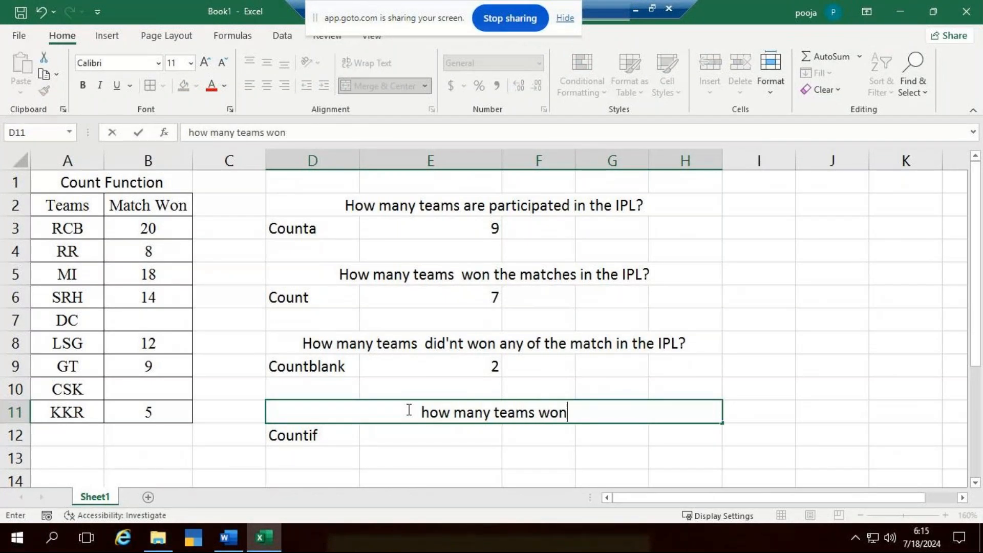
{"action": "type", "text": " the matches "}
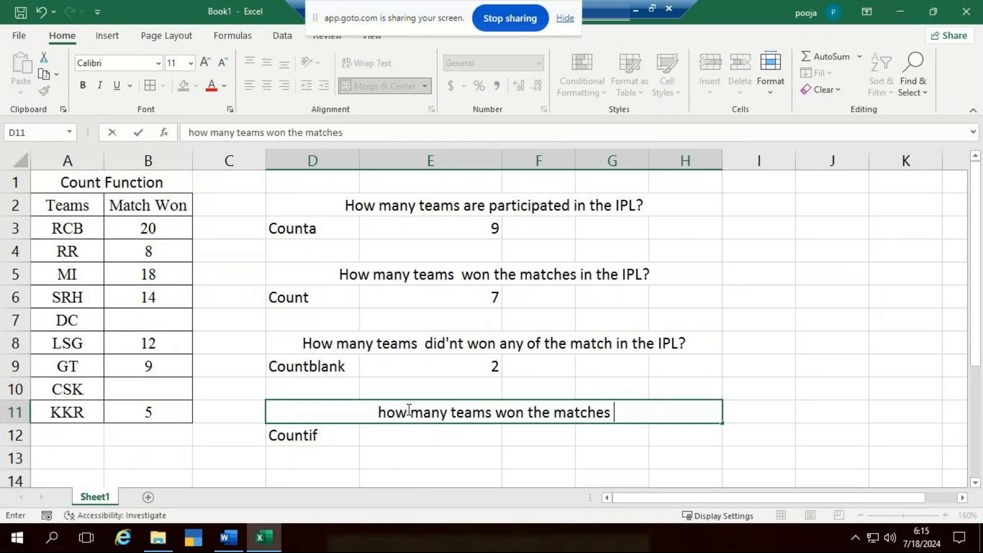
{"action": "type", "text": "more than 10"}
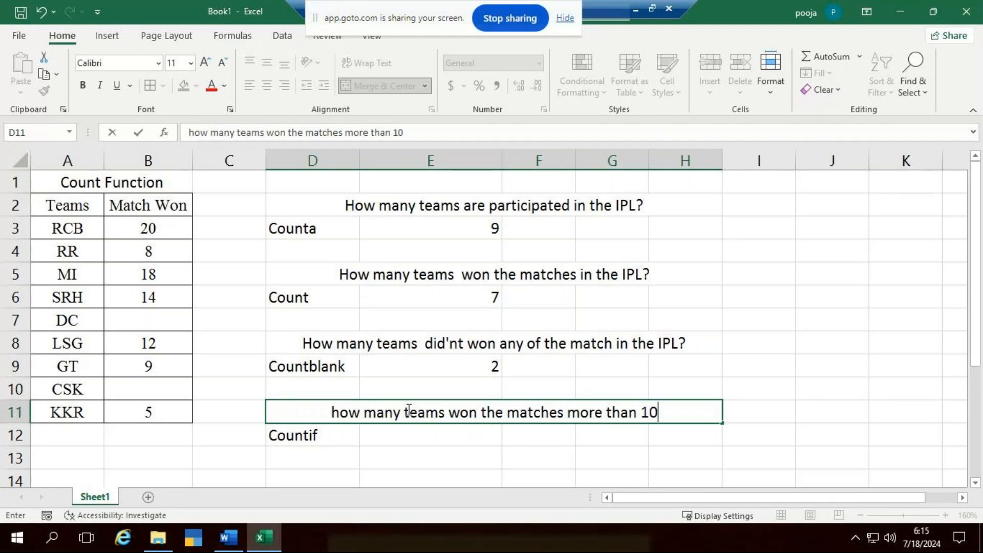
{"action": "type", "text": " times "}
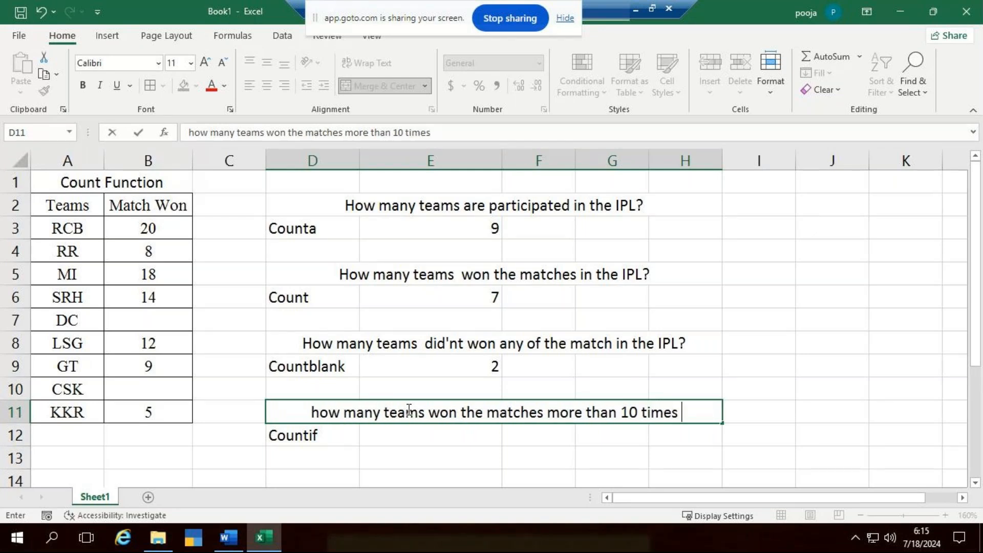
{"action": "type", "text": "?"}
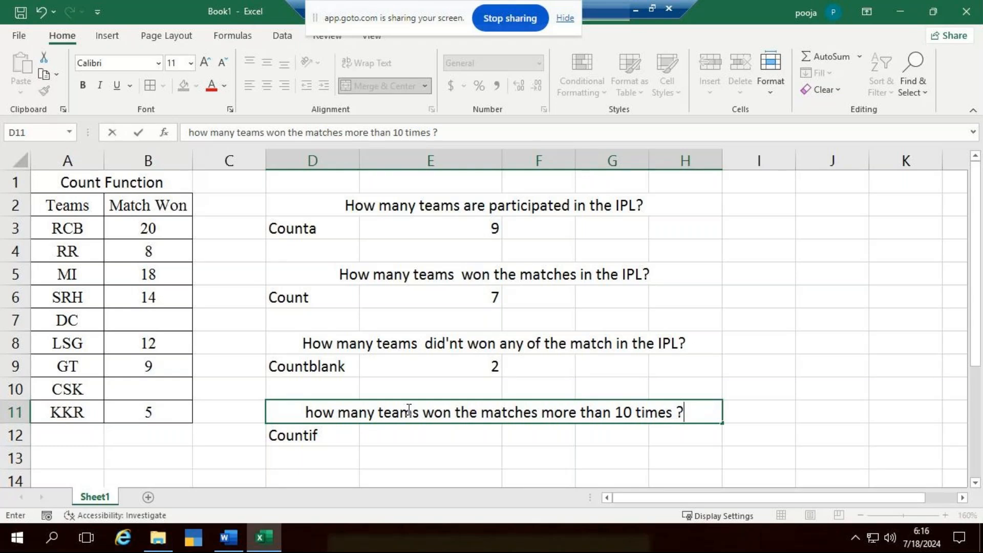
- Count the teams with more than 10 matches won by entering =COUNTIF(B3:B11,">10") in E12
{"action": "left_click", "coordinate": [432, 436]}
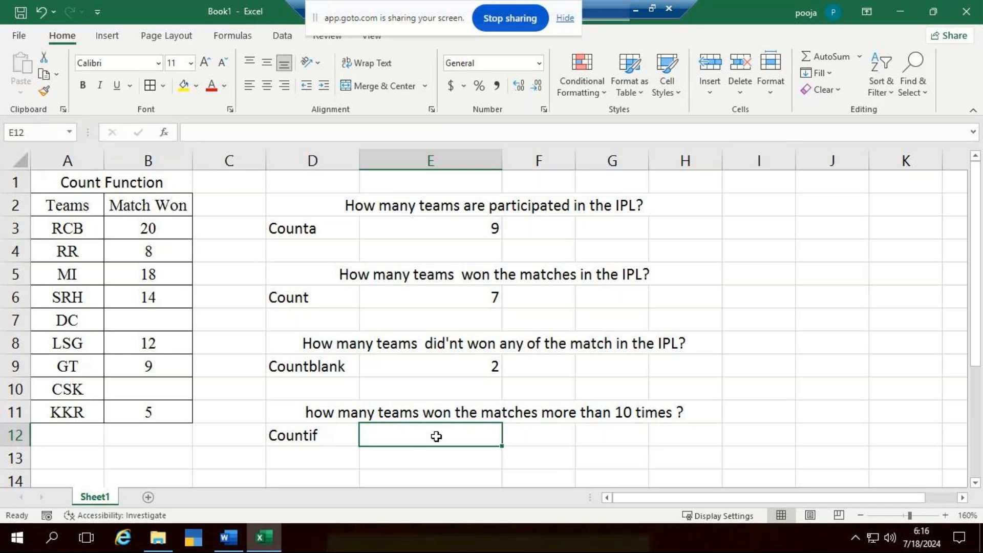
{"action": "type", "text": "="}
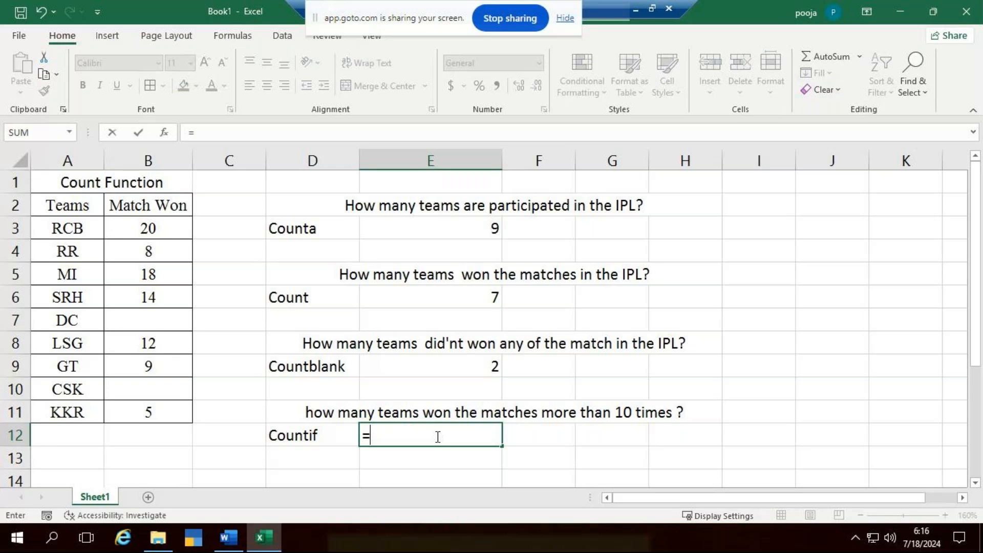
{"action": "type", "text": "cou"}
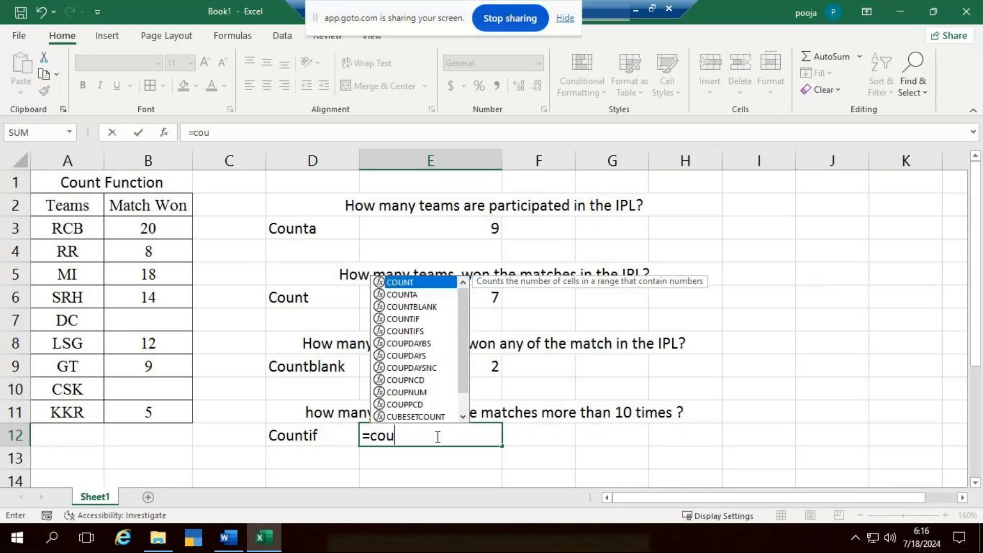
{"action": "type", "text": "ntif"}
{"action": "key", "text": "Tab"}
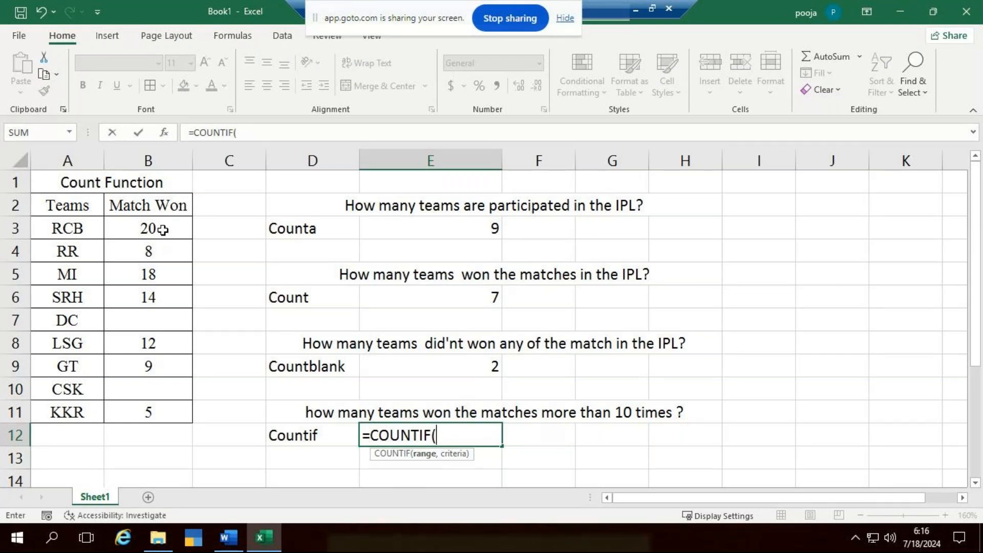
{"action": "left_click_drag", "start_coordinate": [162, 230], "coordinate": [167, 413]}
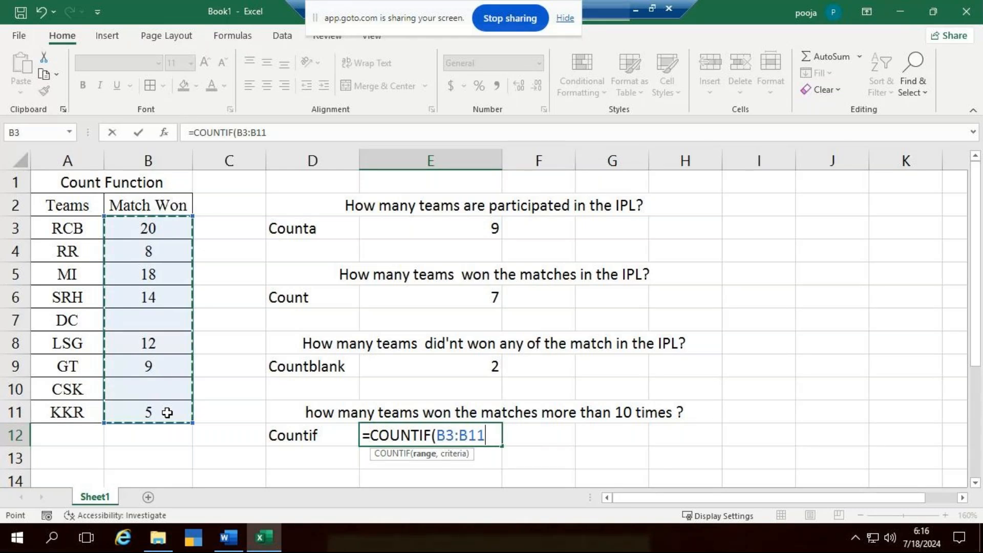
{"action": "type", "text": ",,"}
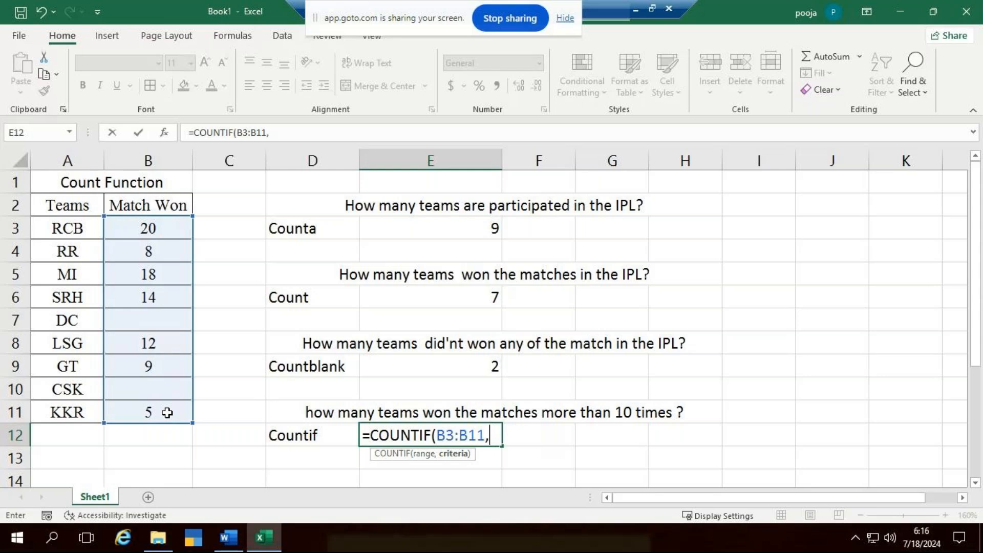
{"action": "type", "text": "\""}
{"action": "type", "text": ">10\")"}
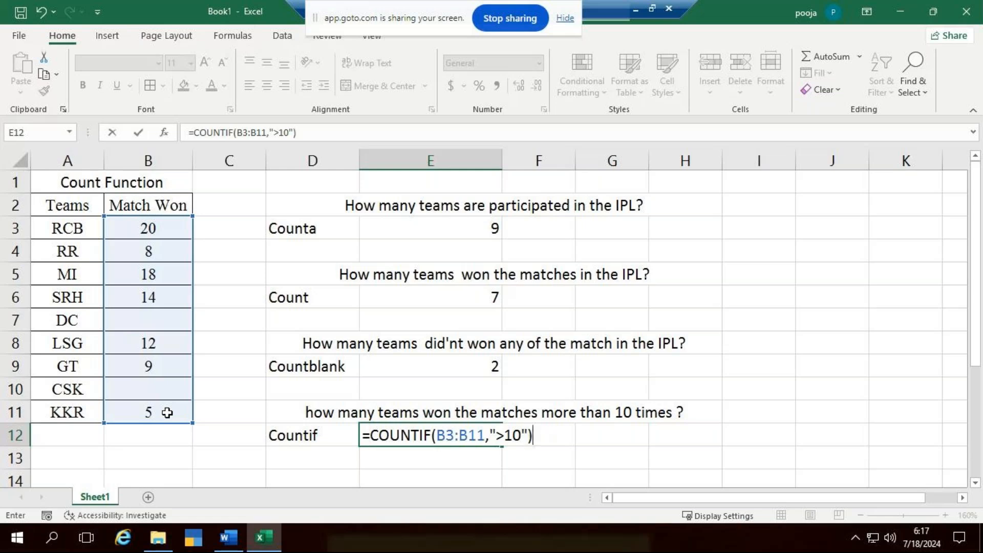
{"action": "key", "text": "Return"}
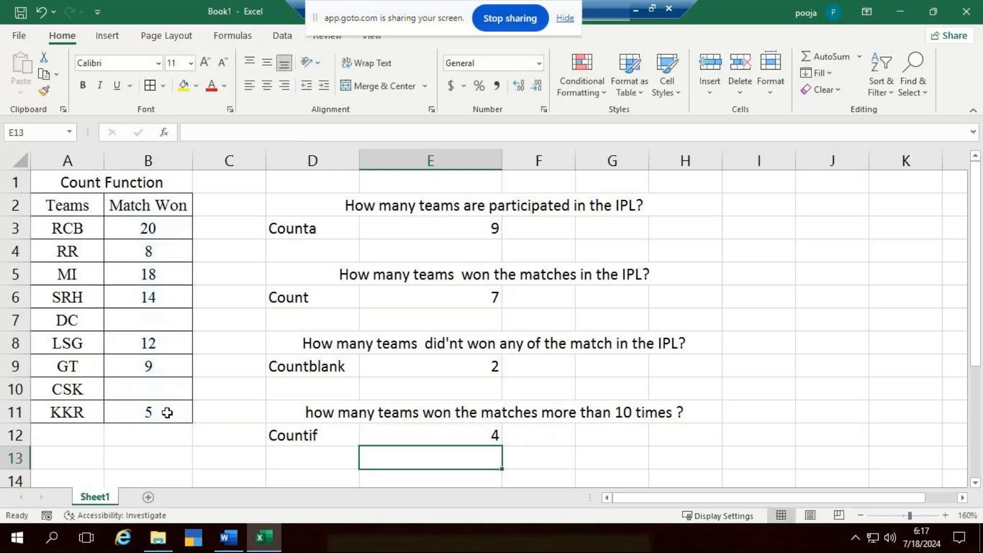
- Check the Match Won values above 10 one by one against the COUNTIF result in E12
{"action": "left_click", "coordinate": [146, 225]}
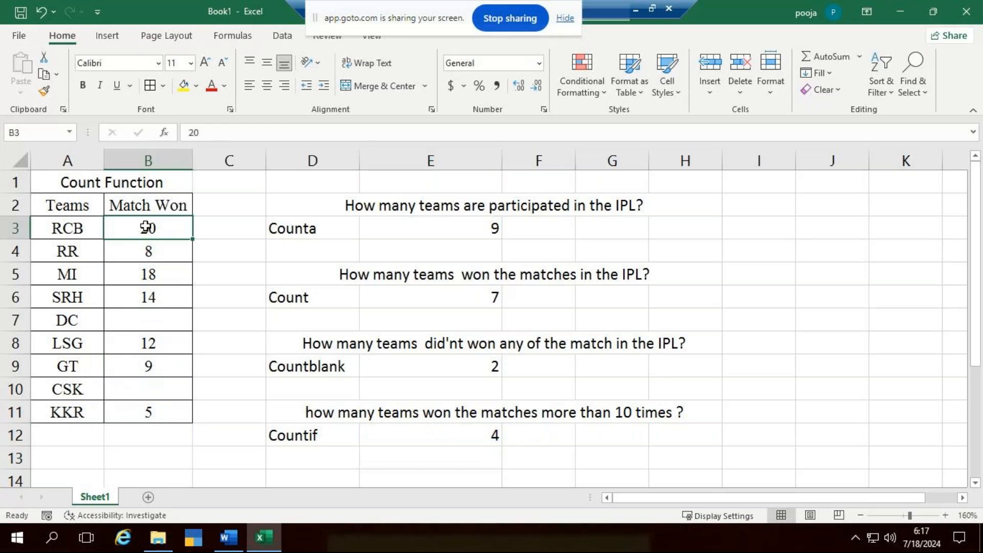
{"action": "left_click", "coordinate": [162, 271]}
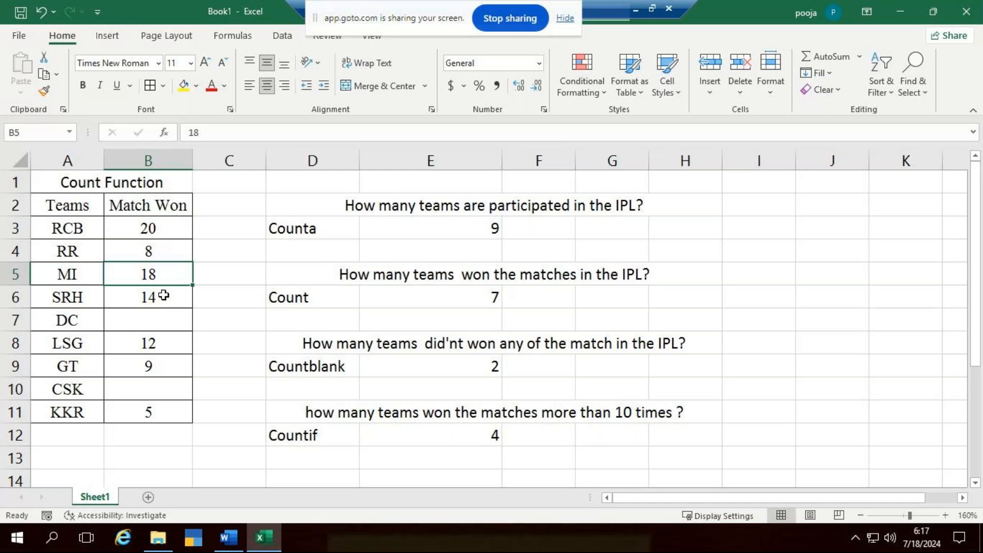
{"action": "left_click", "coordinate": [160, 295]}
{"action": "left_click", "coordinate": [157, 344]}
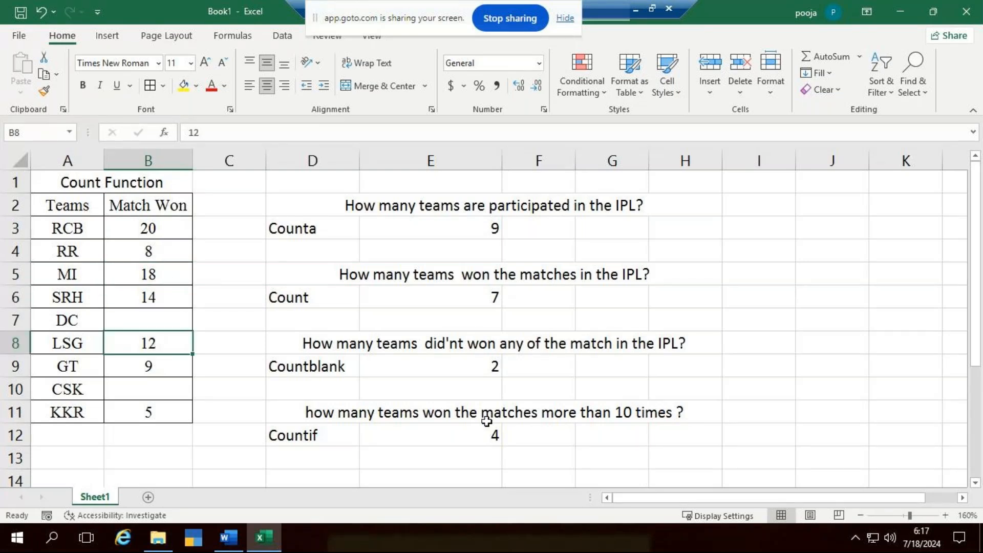
{"action": "left_click", "coordinate": [499, 434]}
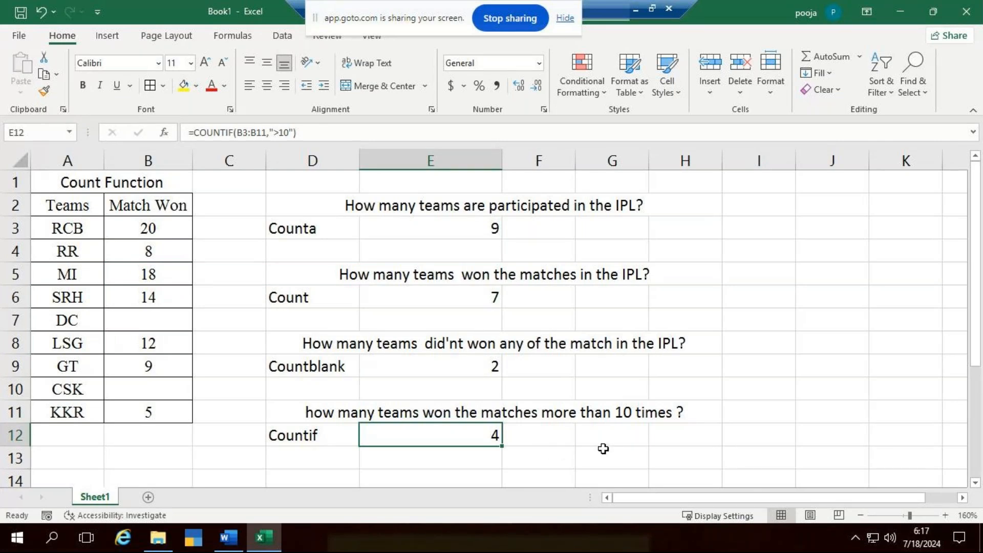
- Clear the COUNTIF formula in E12 and enter it again as =COUNTIF(B3:B11,">10")
{"action": "scroll", "coordinate": [473, 428], "scroll_direction": "down", "scroll_amount": 1}
{"action": "left_click", "coordinate": [425, 435]}
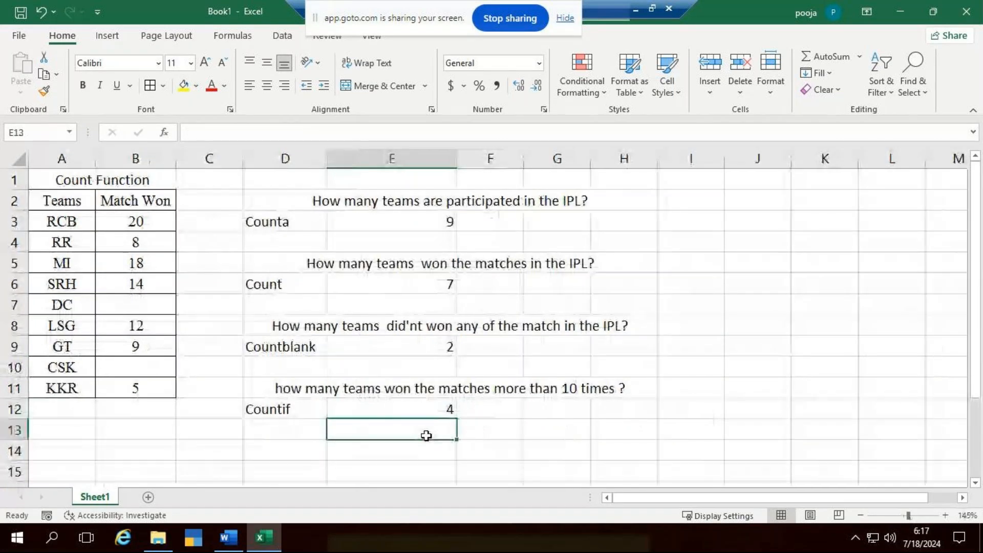
{"action": "left_click", "coordinate": [439, 411]}
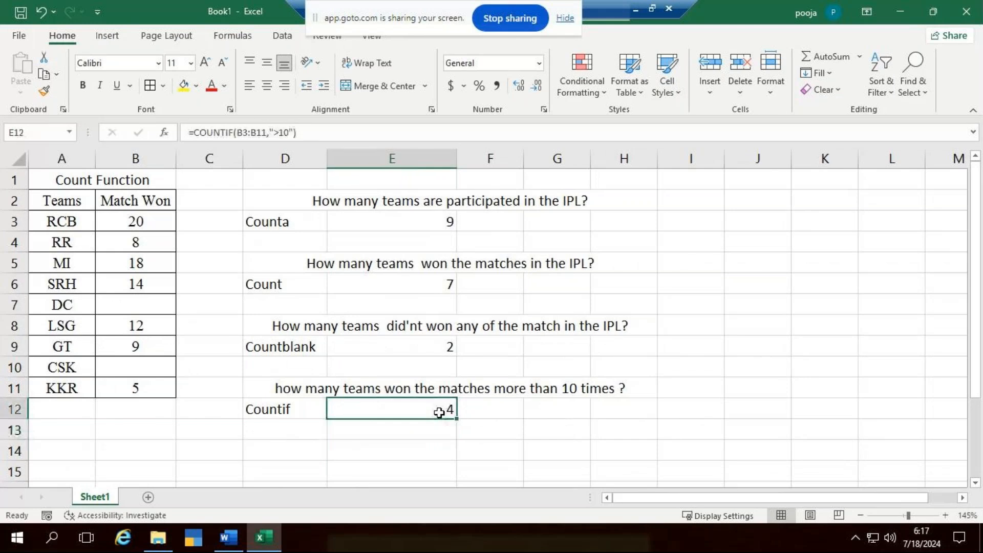
{"action": "key", "text": "Delete"}
{"action": "double_click", "coordinate": [440, 412]}
{"action": "type", "text": "="}
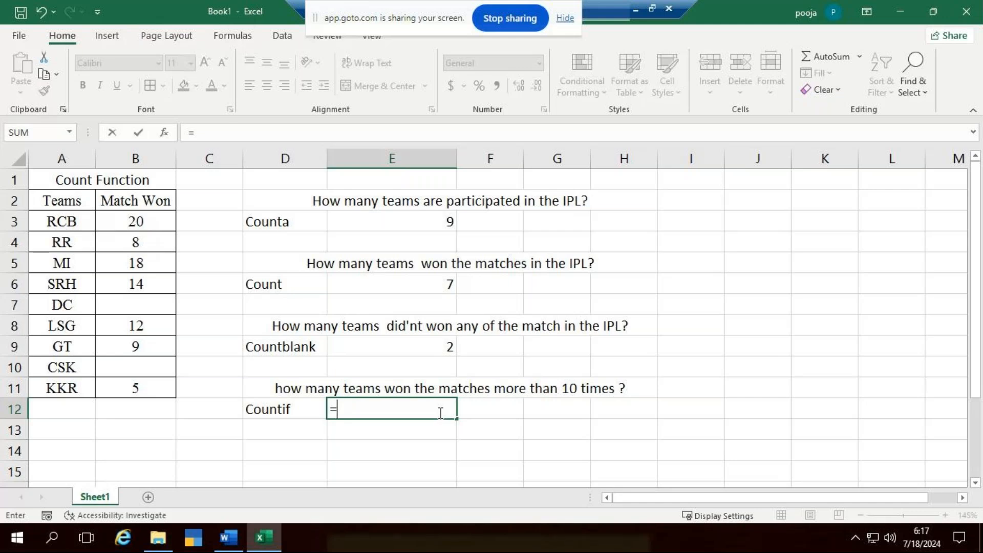
{"action": "type", "text": "countif"}
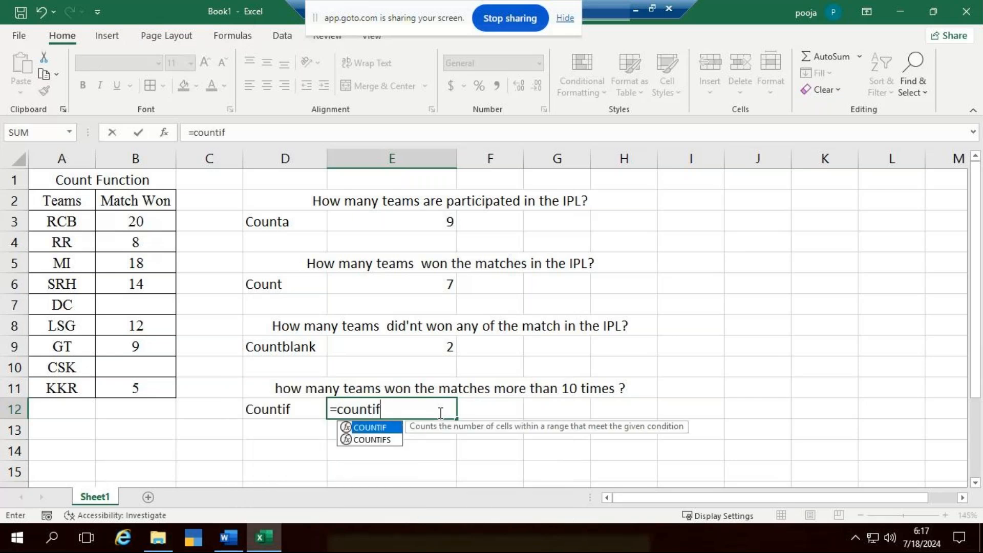
{"action": "key", "text": "Tab"}
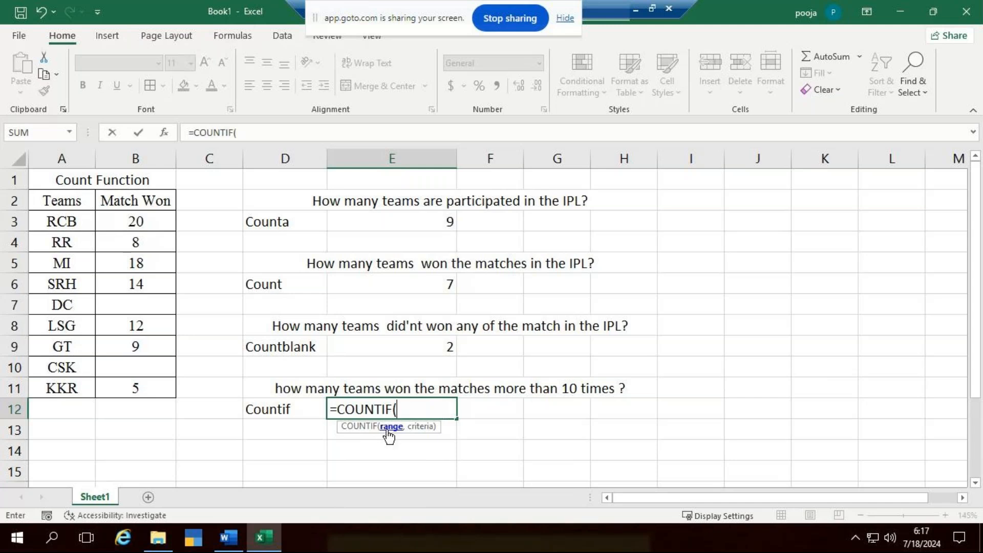
{"action": "left_click_drag", "start_coordinate": [136, 221], "coordinate": [136, 385]}
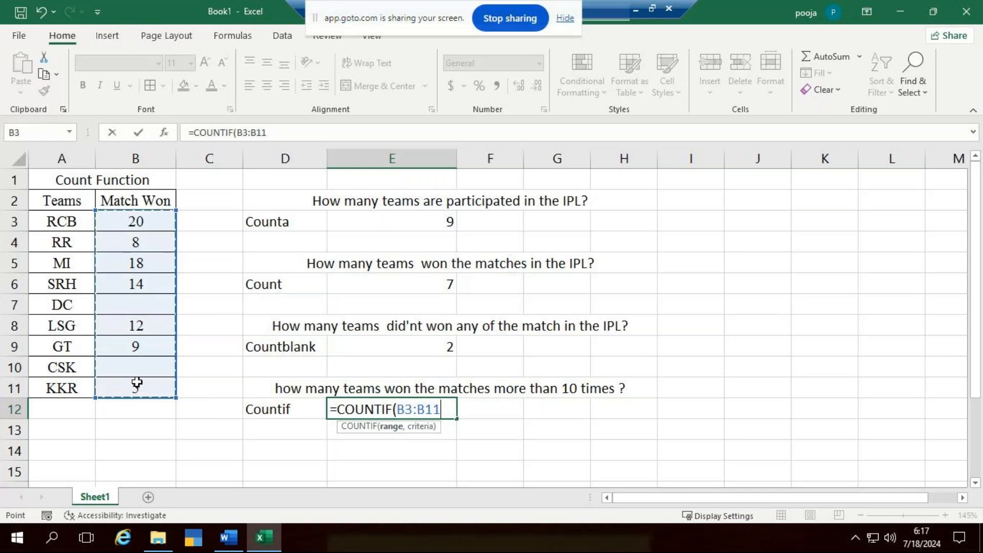
{"action": "type", "text": ","}
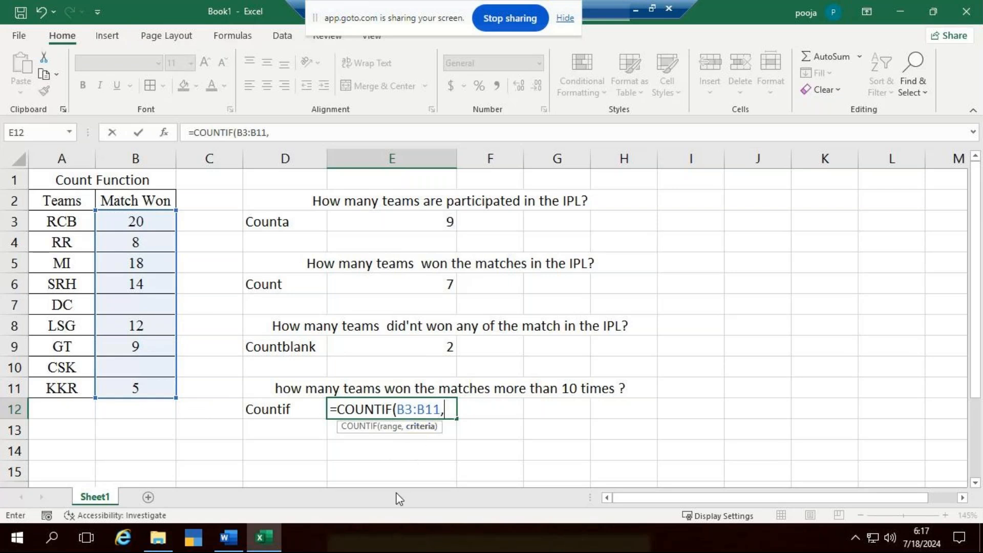
{"action": "type", "text": "\">10"}
{"action": "type", "text": "\""}
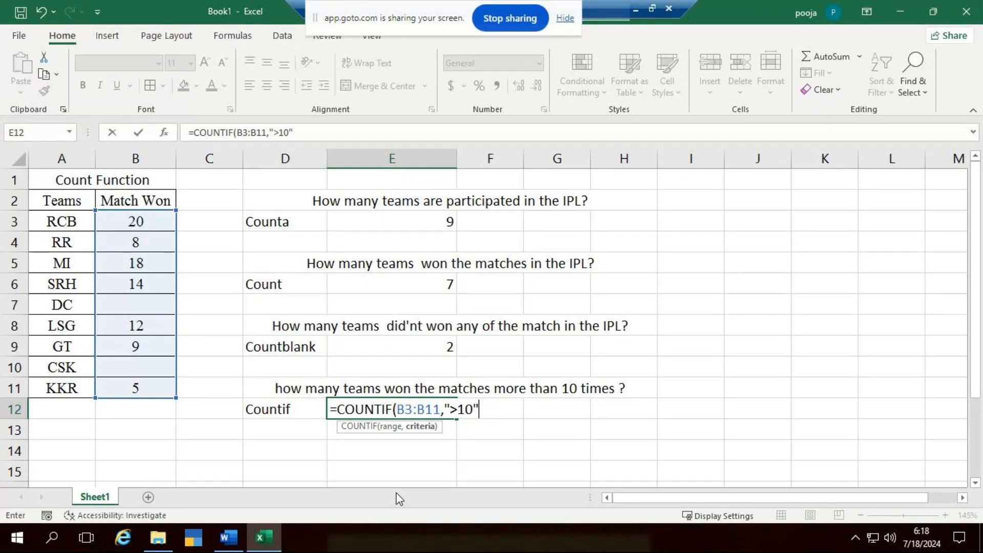
{"action": "type", "text": ")"}
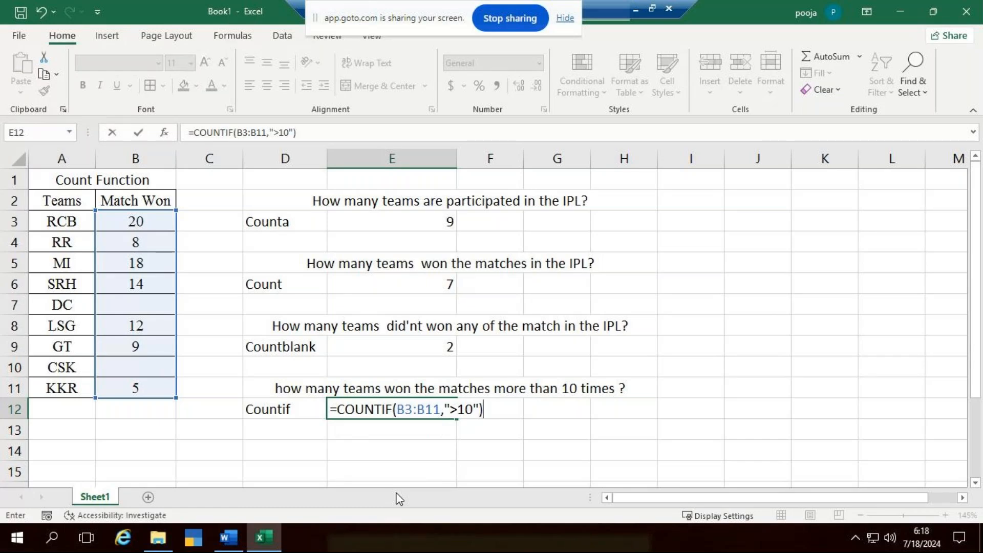
{"action": "key", "text": "ctrl+Return"}
{"action": "key", "text": "Return"}
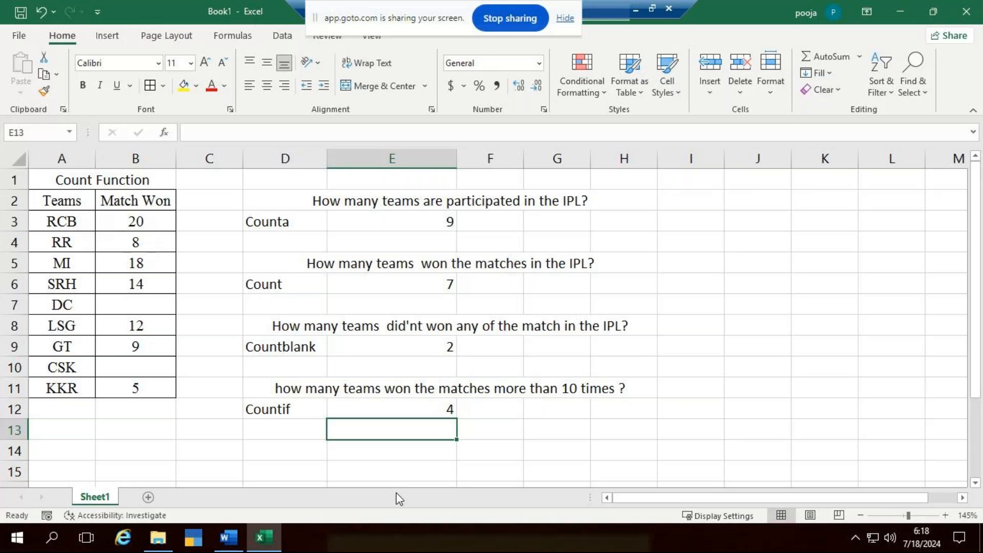
- Try =COUNTIF(B3:B11,"<10") in E14 to count the teams with fewer than 10 matches won, and clear the cell again
{"action": "key", "text": "Return"}
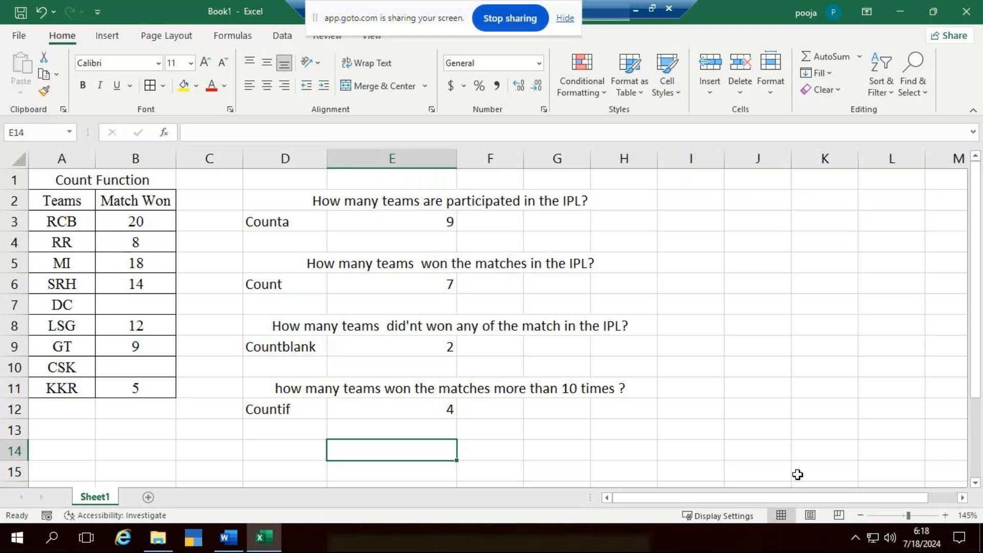
{"action": "type", "text": "="}
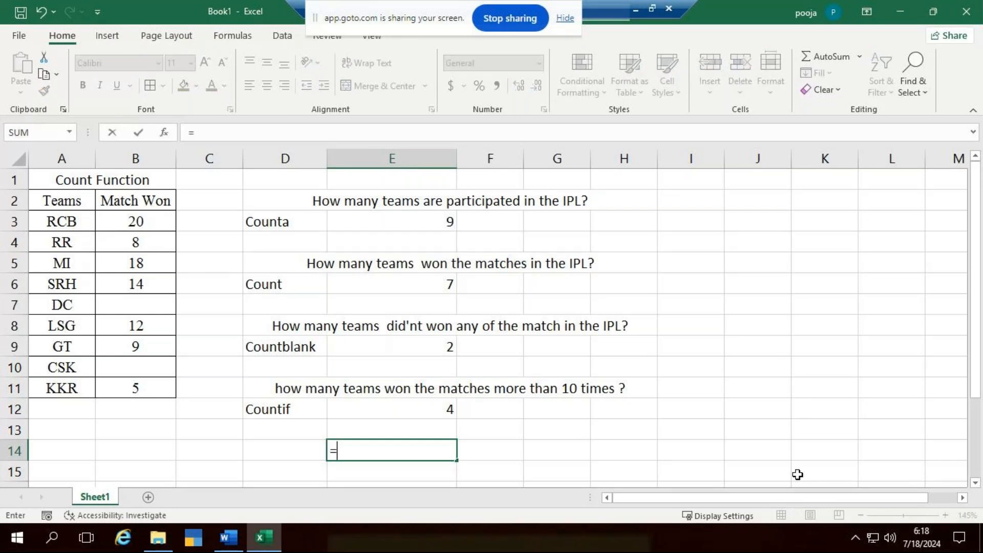
{"action": "type", "text": "countif"}
{"action": "key", "text": "Tab"}
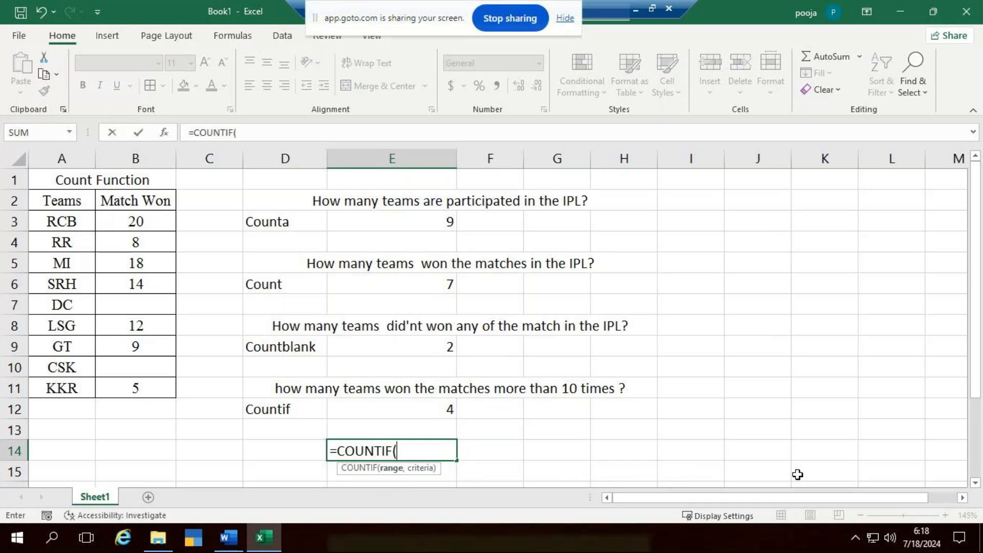
{"action": "left_click", "coordinate": [137, 222]}
{"action": "left_click_drag", "start_coordinate": [138, 244], "coordinate": [139, 389]}
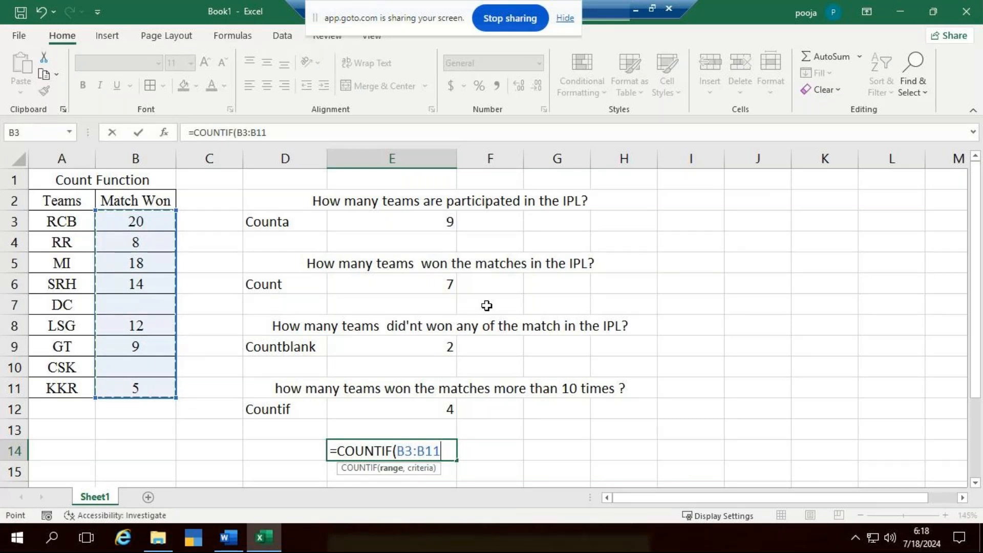
{"action": "type", "text": ",\""}
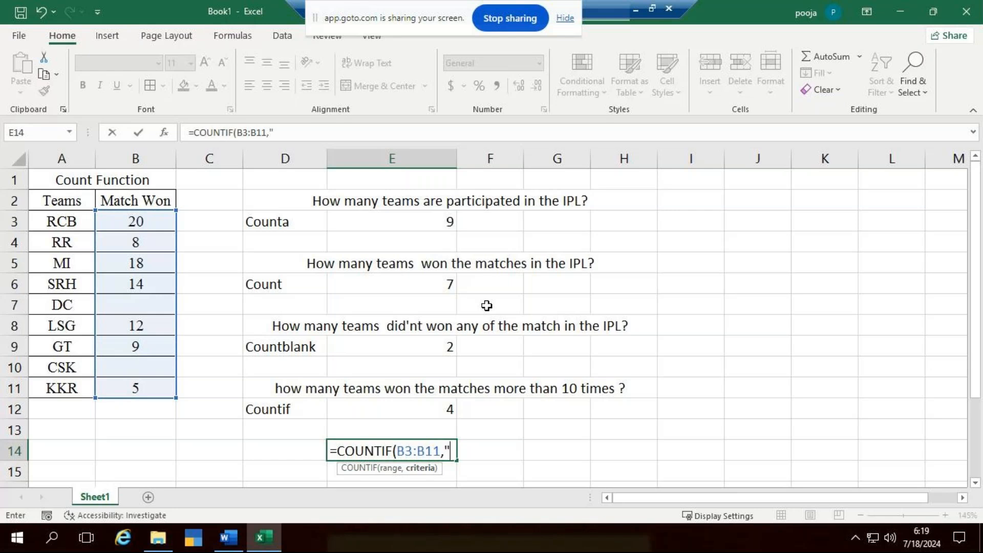
{"action": "type", "text": "<10\")"}
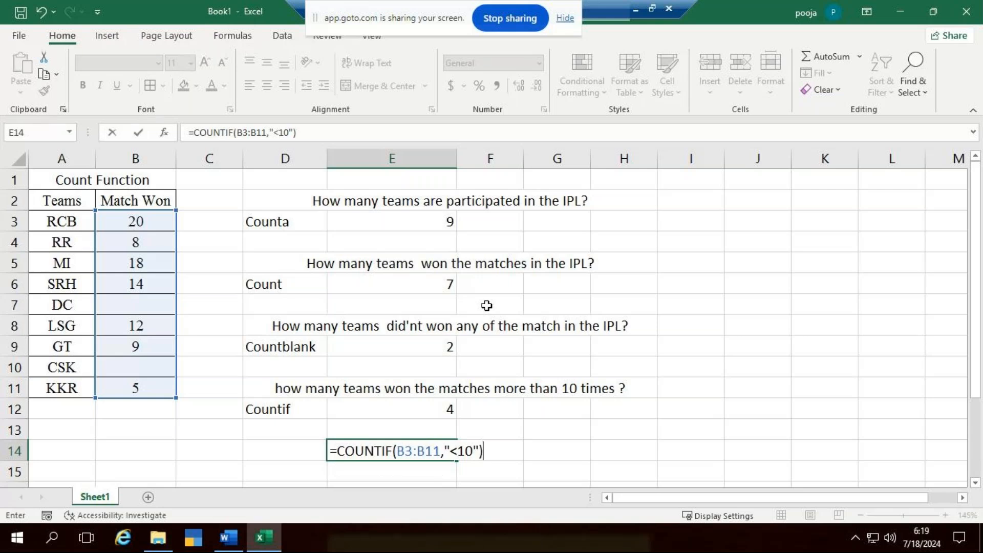
{"action": "key", "text": "Return"}
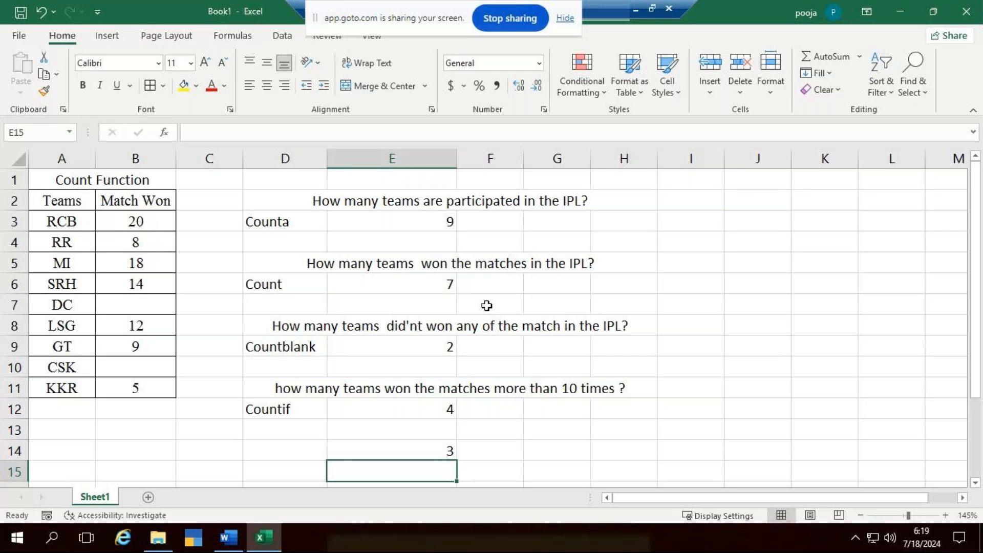
{"action": "key", "text": "Up"}
{"action": "key", "text": "Delete"}
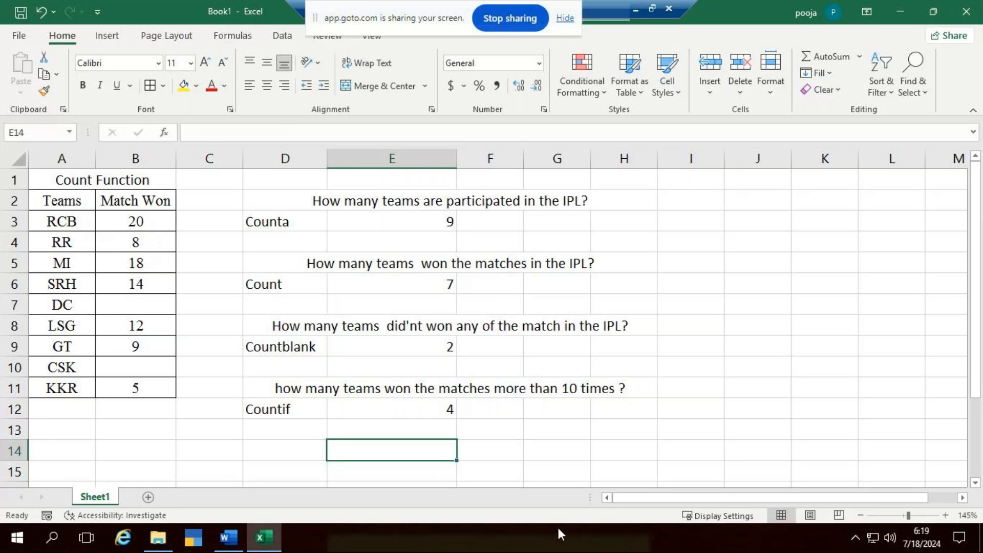
- Add a new blank worksheet after Sheet1 and enlarge its view for the next demonstration
{"action": "left_click", "coordinate": [148, 497]}
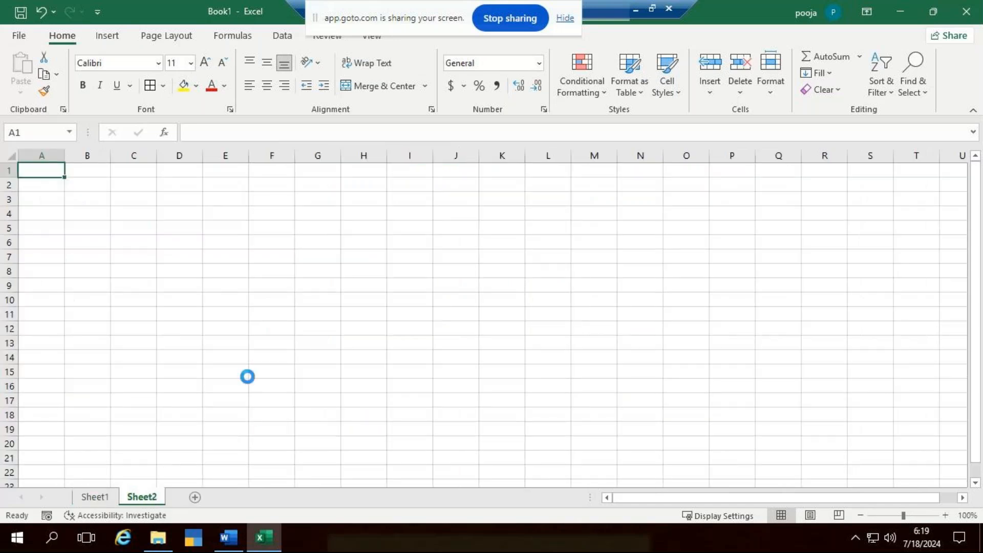
{"action": "scroll", "coordinate": [244, 376], "scroll_direction": "up", "scroll_amount": 6, "text": "ctrl"}
{"action": "scroll", "coordinate": [247, 377], "scroll_direction": "up", "scroll_amount": 9, "text": "ctrl"}
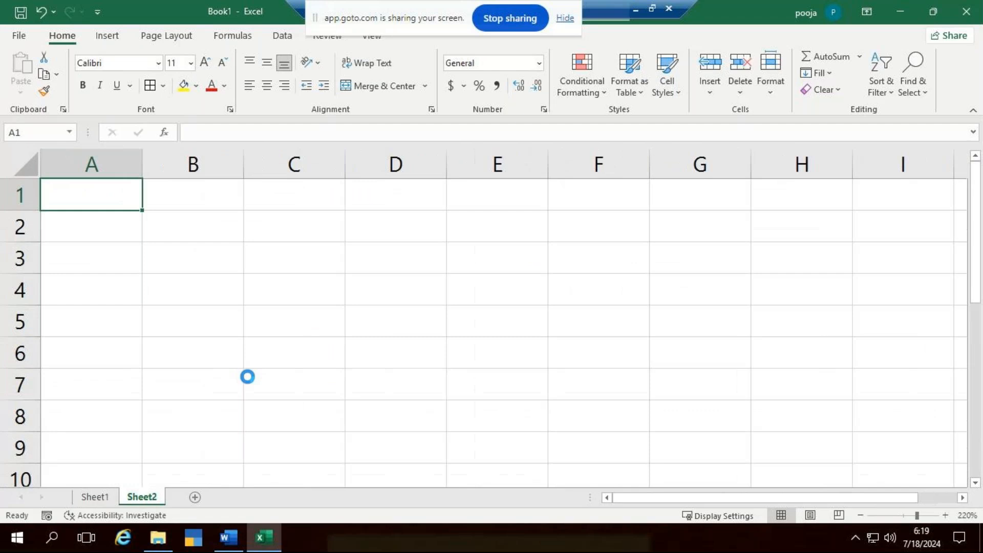
{"action": "scroll", "coordinate": [473, 384], "scroll_direction": "down", "scroll_amount": 3, "text": "ctrl"}
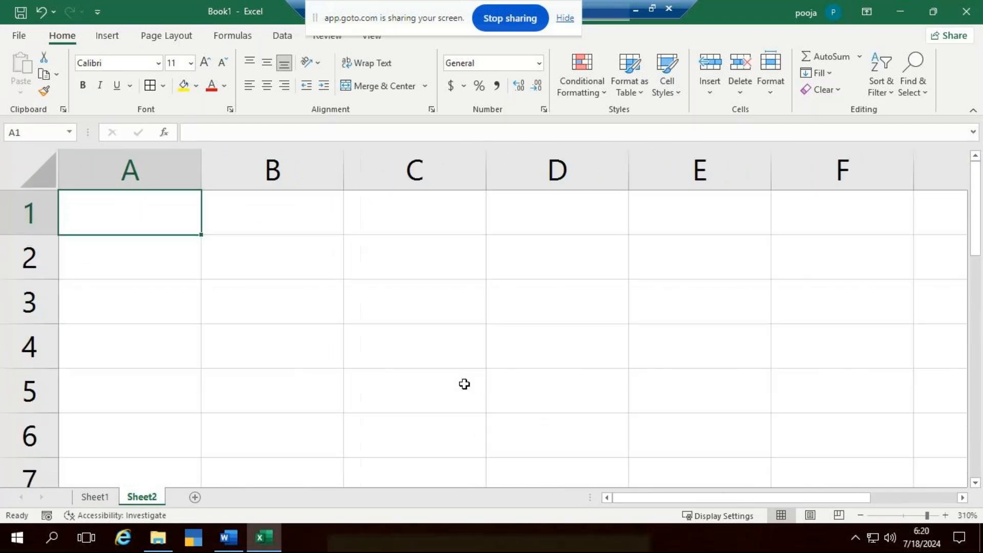
- Switch to the Excel-9 document in Word and read the Round function section with its list of rounding types
{"action": "left_click", "coordinate": [227, 538]}
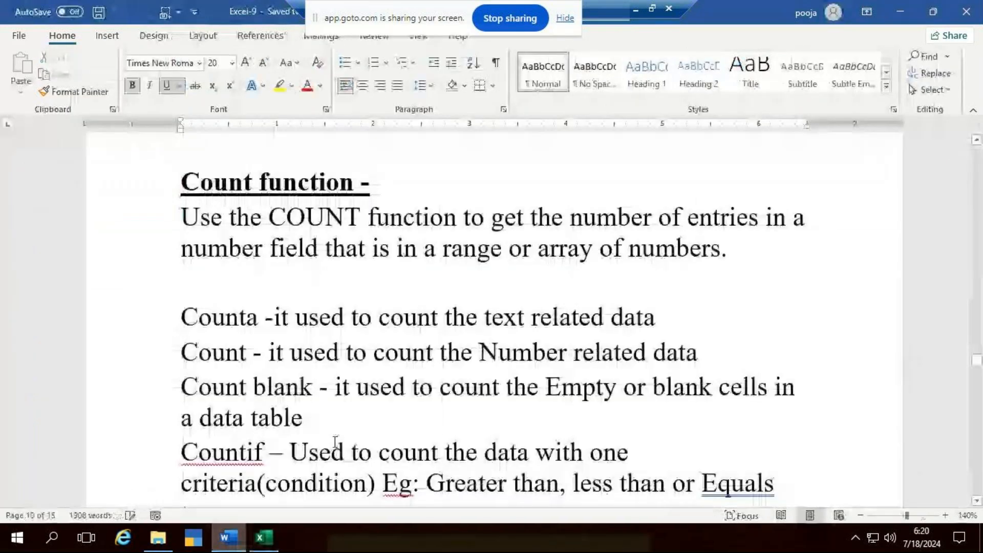
{"action": "scroll", "coordinate": [359, 383], "scroll_direction": "down", "scroll_amount": 10}
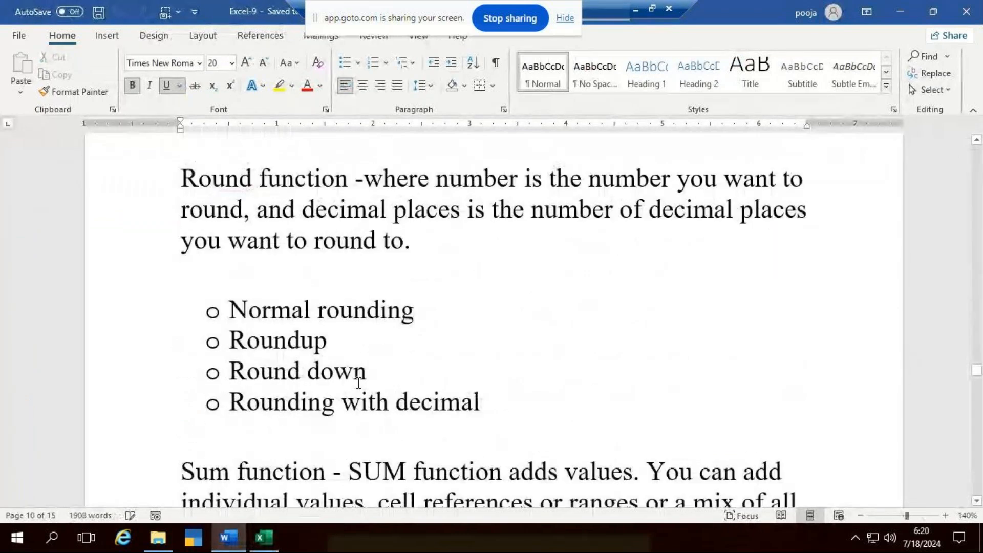
{"action": "scroll", "coordinate": [358, 383], "scroll_direction": "up", "scroll_amount": 1}
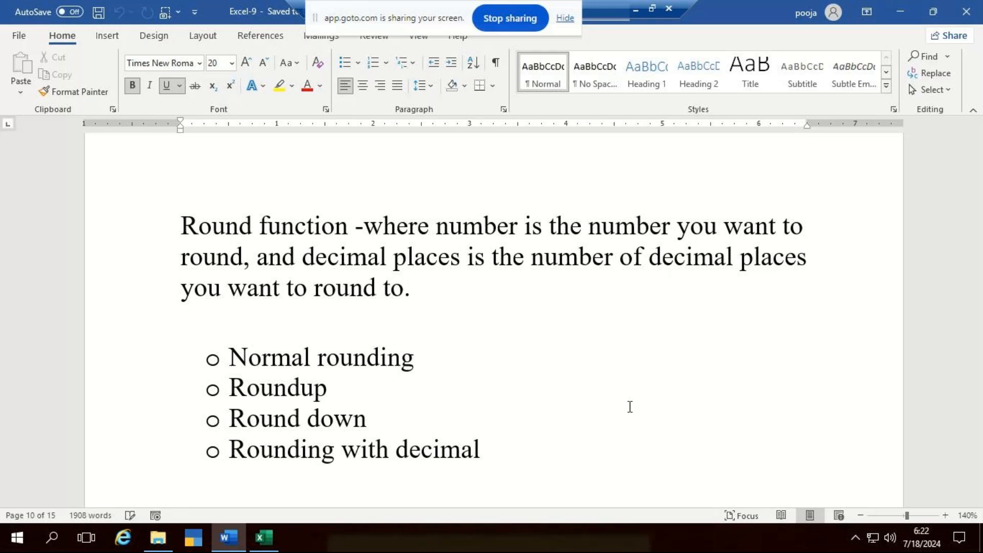
- Switch back to Excel and enter the number 45.2587 in cell B2 of Sheet2
{"action": "left_click", "coordinate": [262, 542]}
{"action": "left_click", "coordinate": [241, 256]}
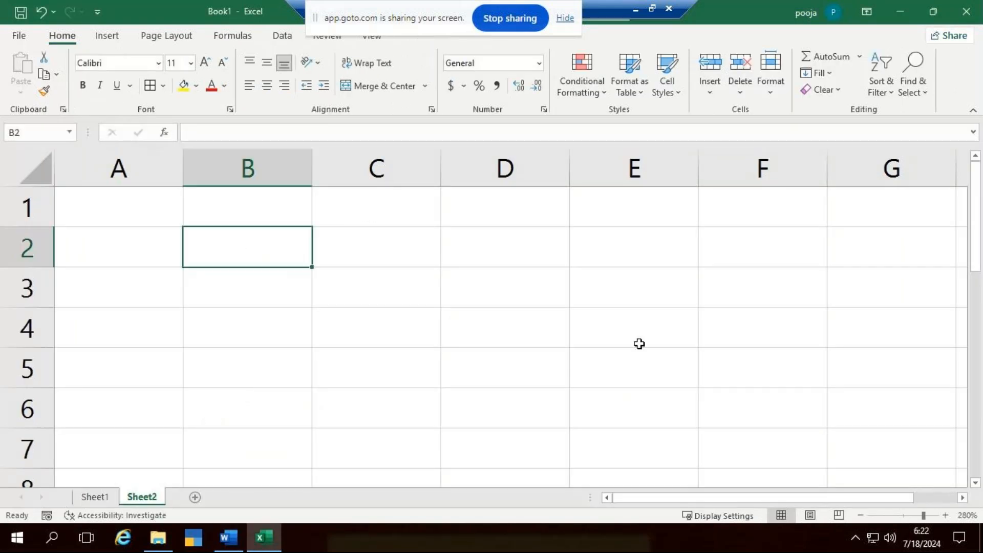
{"action": "type", "text": "45.2587"}
{"action": "key", "text": "ctrl+Return"}
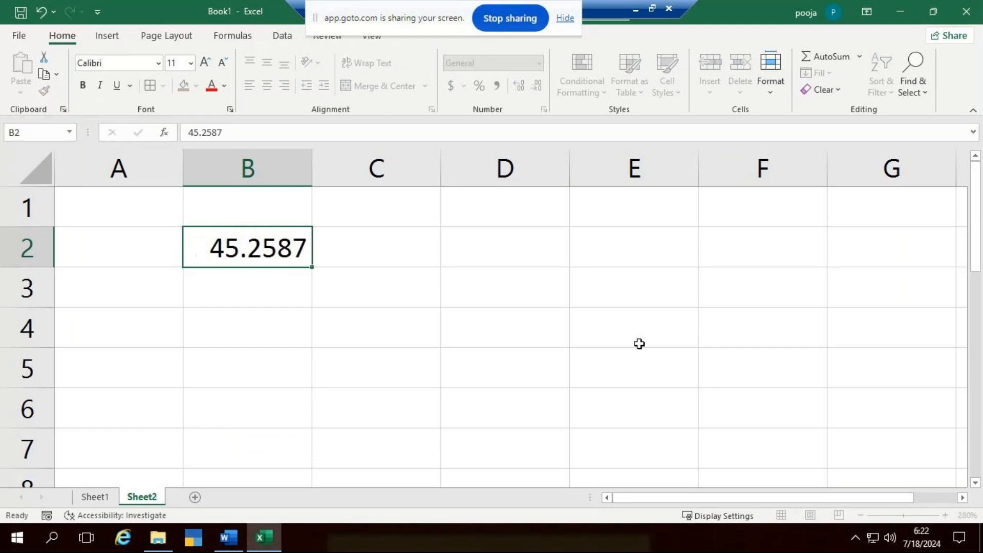
- Round the number in B2 to two decimals by entering =ROUND(B2,2) in C2
{"action": "key", "text": "Right"}
{"action": "type", "text": "="}
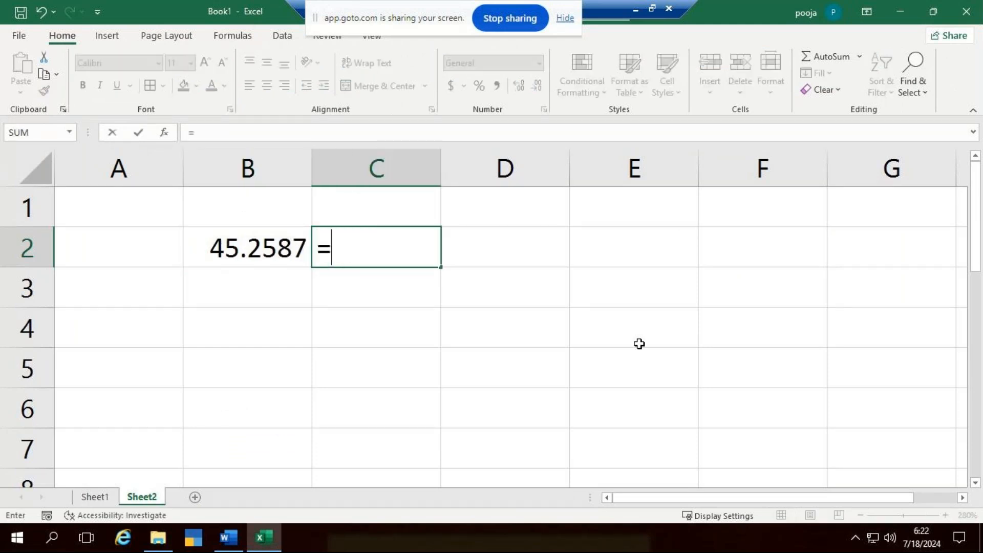
{"action": "type", "text": "rou"}
{"action": "key", "text": "Tab"}
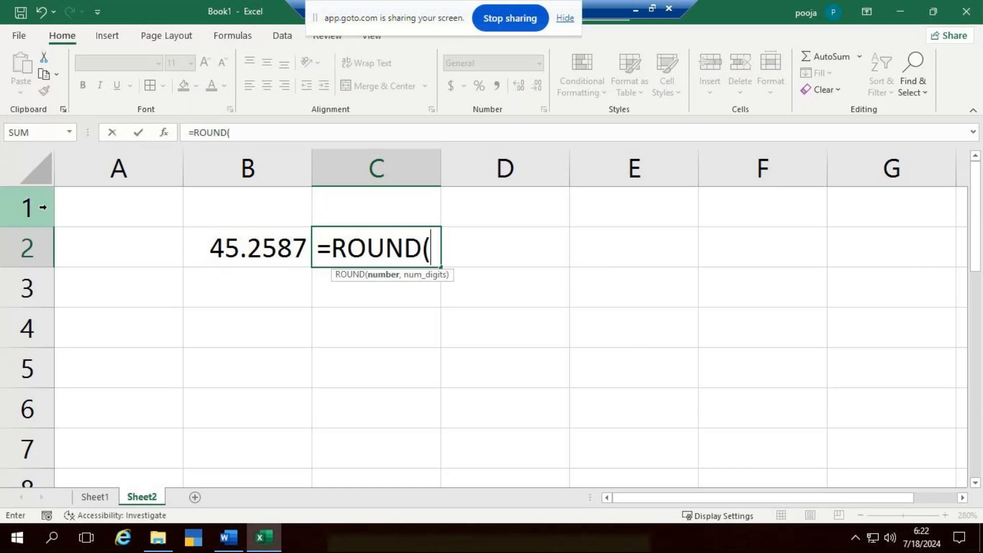
{"action": "left_click", "coordinate": [225, 241]}
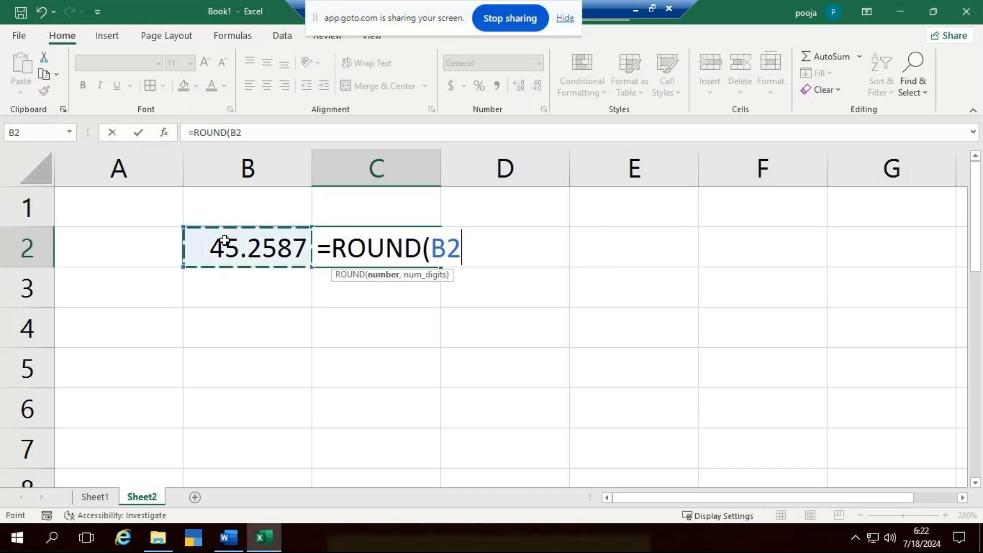
{"action": "type", "text": ","}
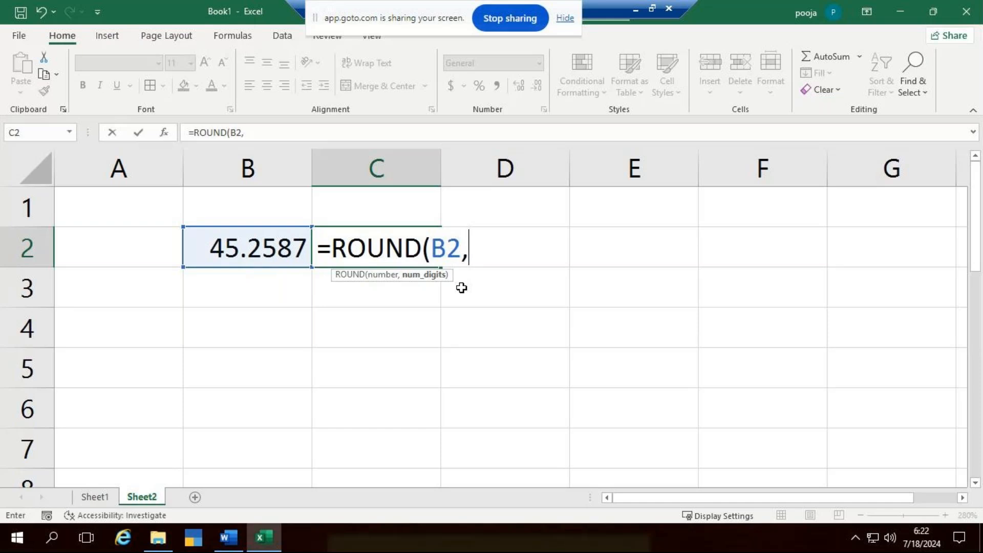
{"action": "type", "text": "2)"}
{"action": "key", "text": "ctrl+Return"}
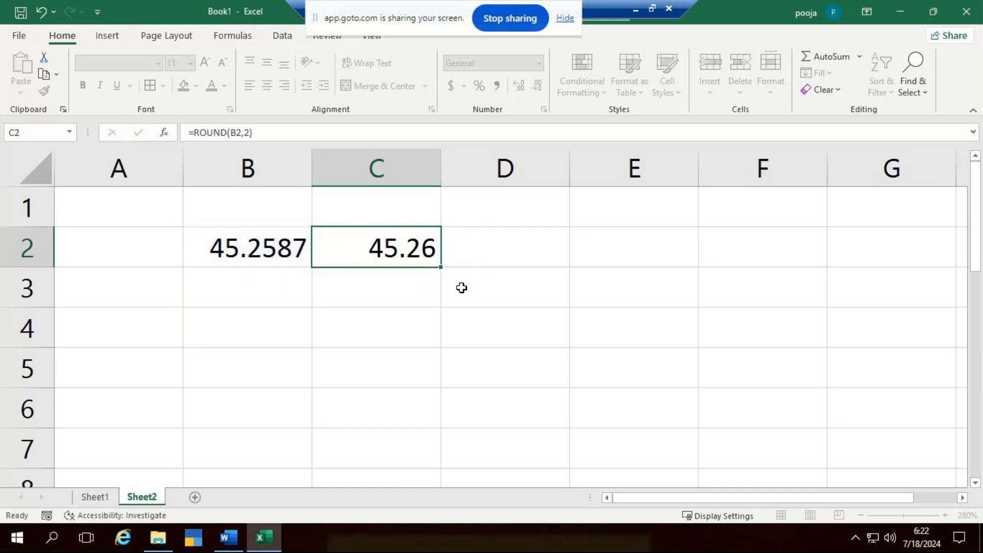
{"action": "key", "text": "Down"}
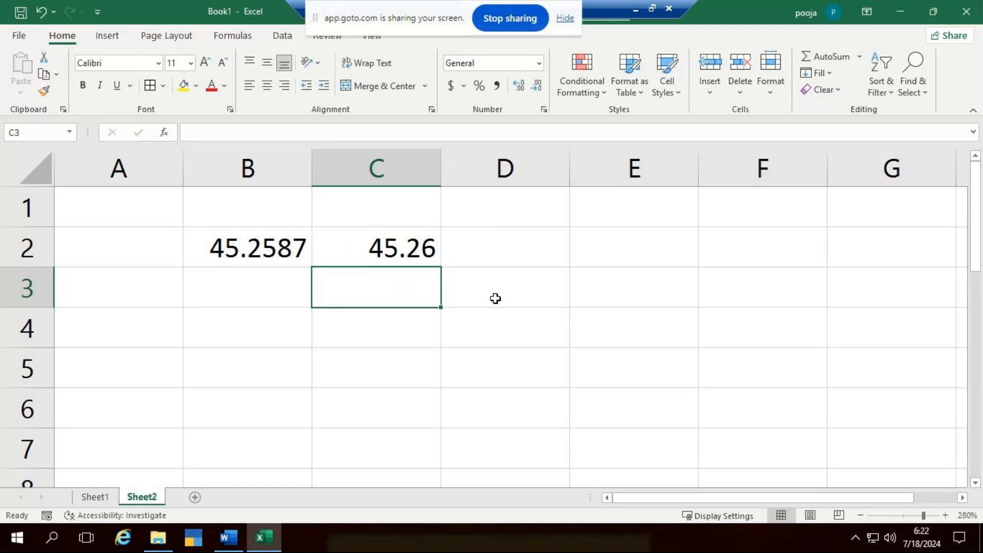
{"action": "key", "text": "Up"}
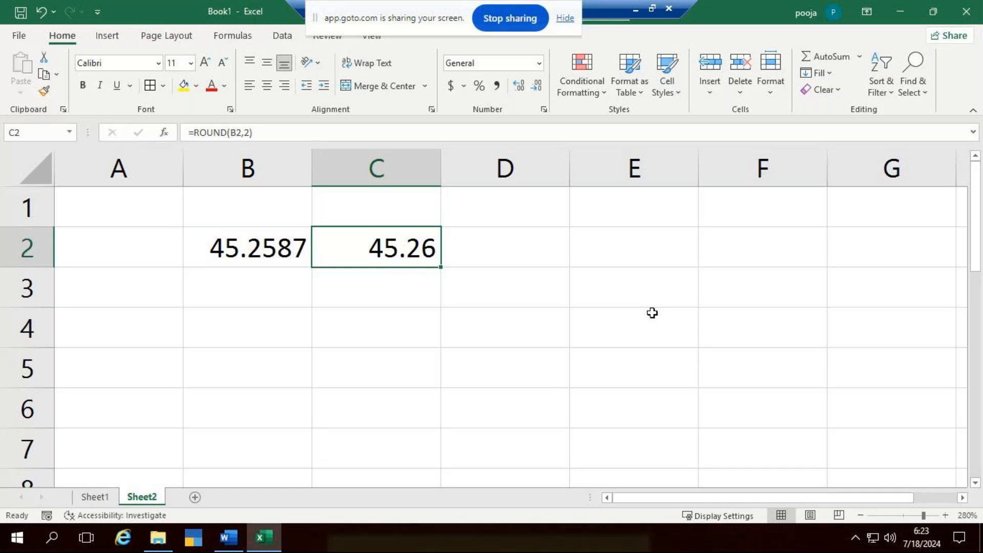
- Clear the ROUND formula in C2 and enter it again as =ROUND(B2,2)
{"action": "key", "text": "Delete"}
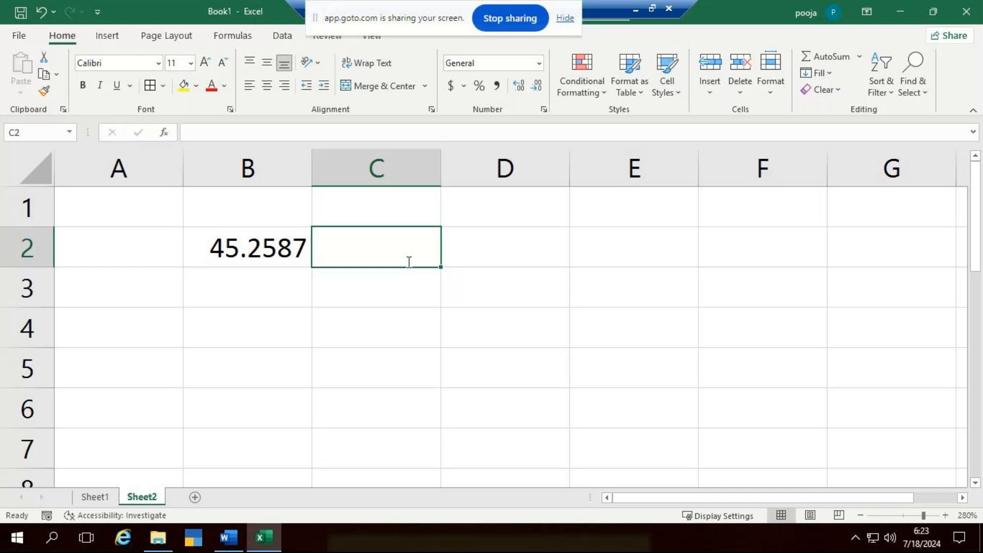
{"action": "type", "text": "=round"}
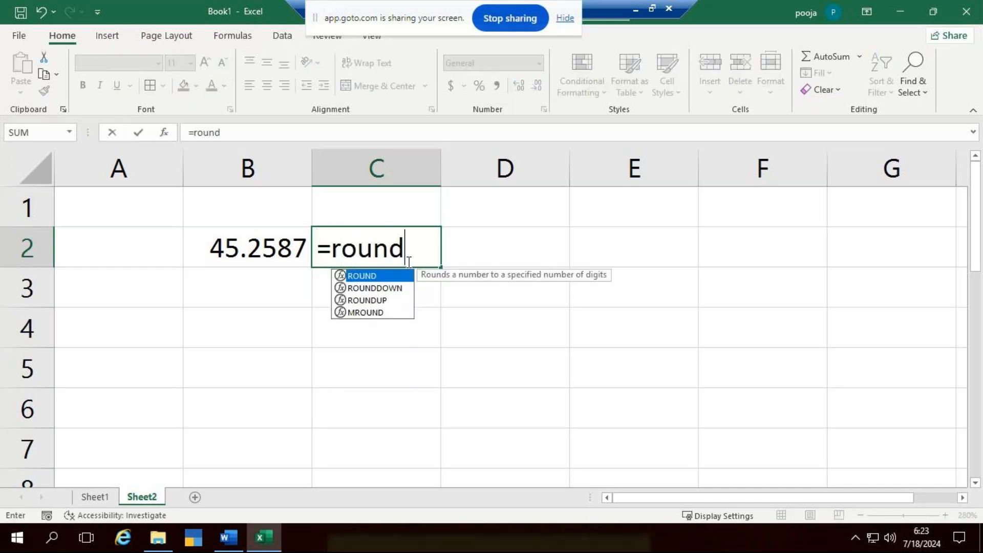
{"action": "key", "text": "Tab"}
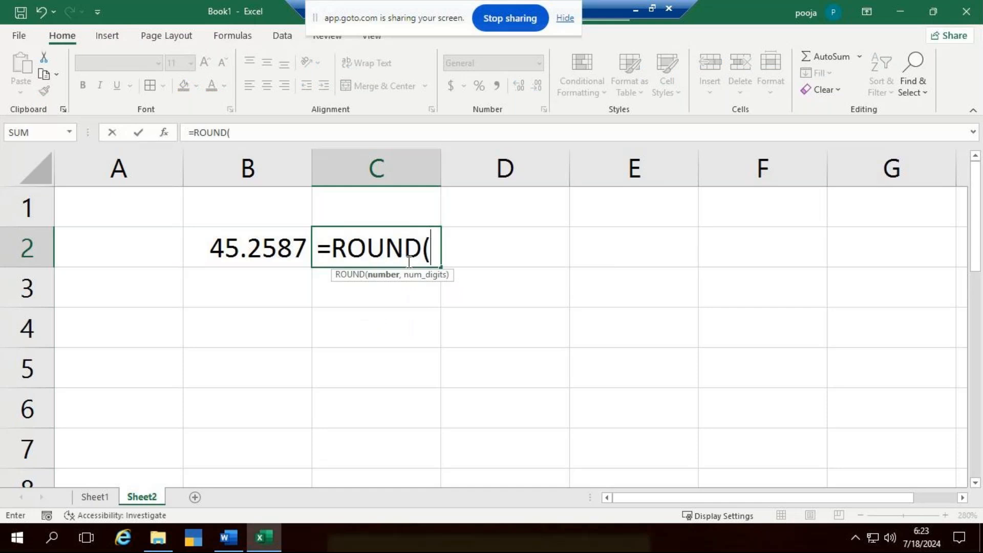
{"action": "left_click", "coordinate": [236, 252]}
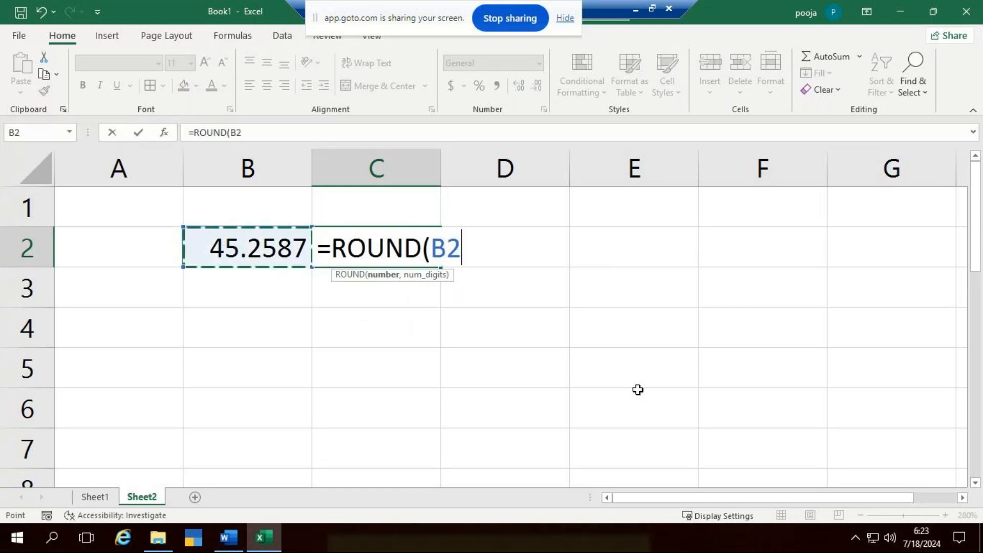
{"action": "type", "text": ","}
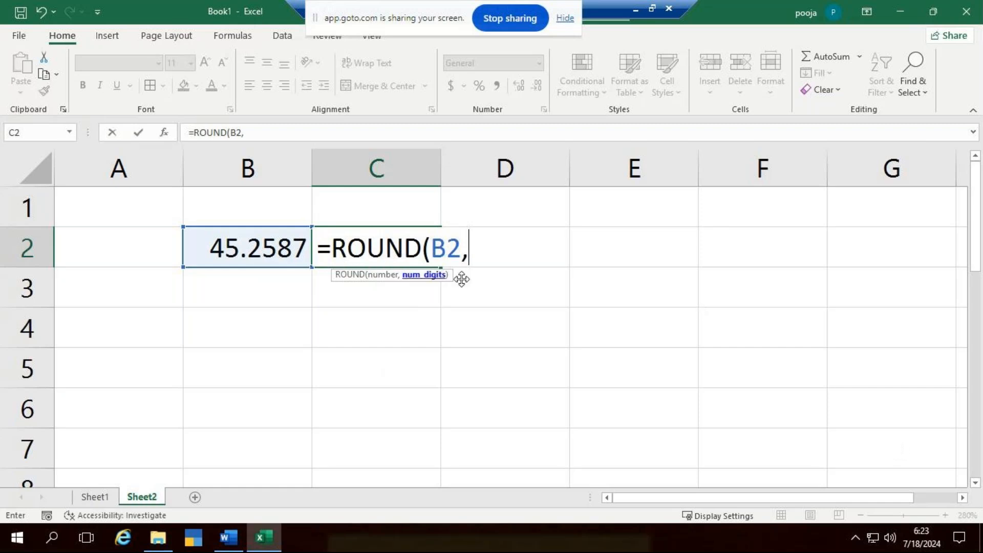
{"action": "type", "text": "2"}
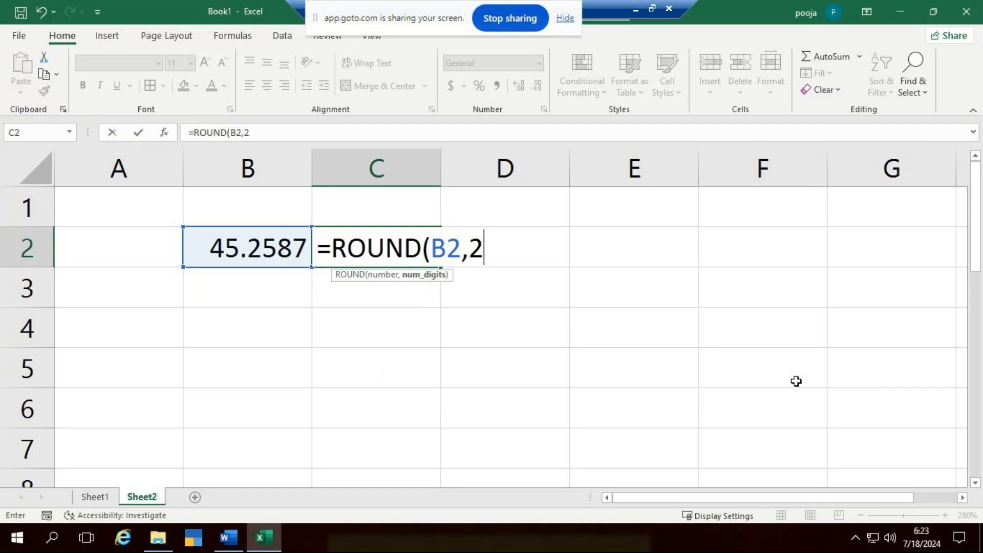
{"action": "type", "text": ")"}
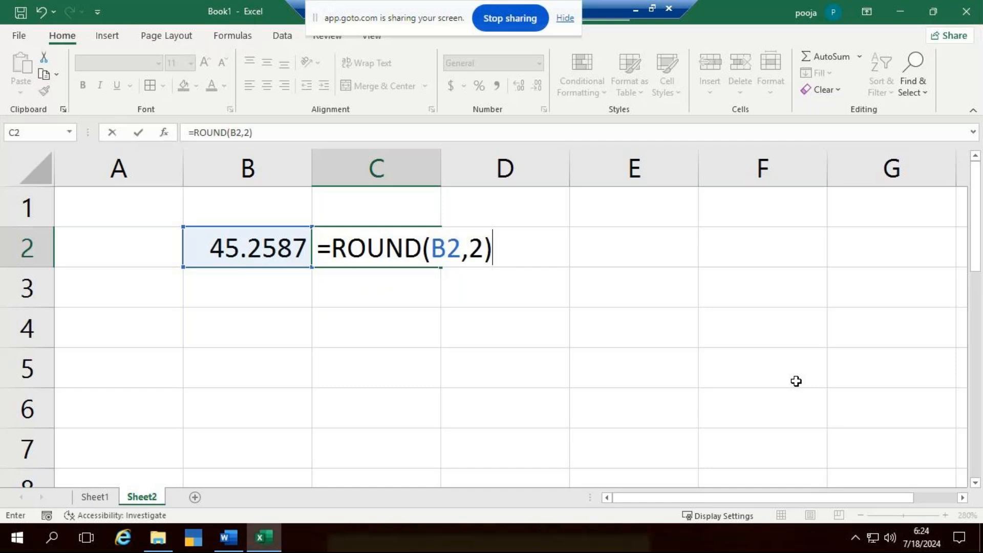
{"action": "key", "text": "Return"}
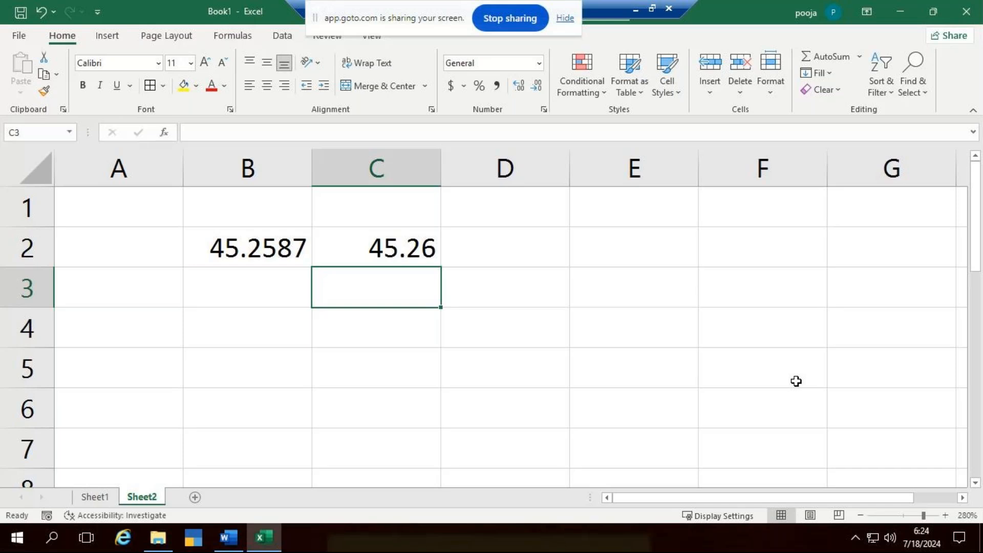
- Clear the ROUND formula from C2 and the number from B2, and select cell A2
{"action": "key", "text": "Up"}
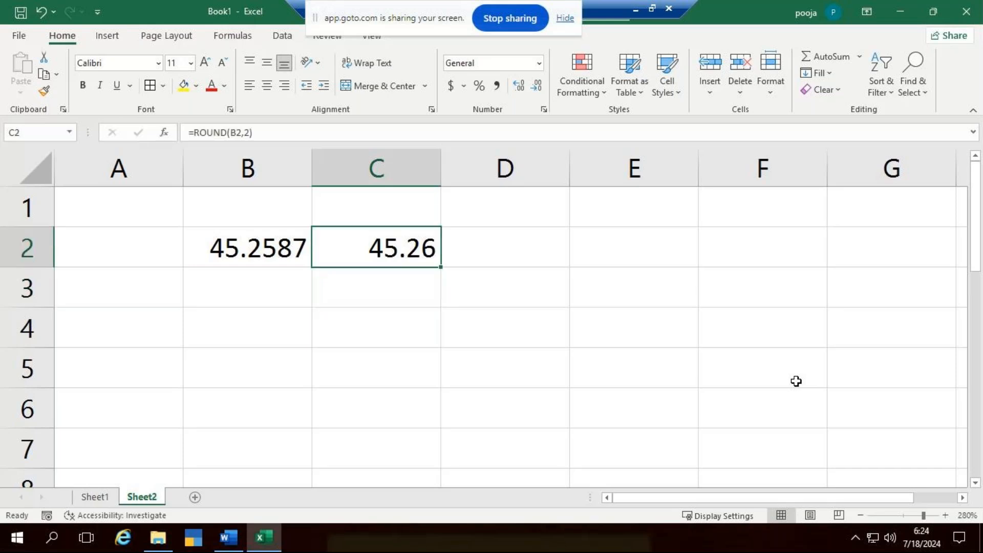
{"action": "key", "text": "Delete"}
{"action": "key", "text": "Left"}
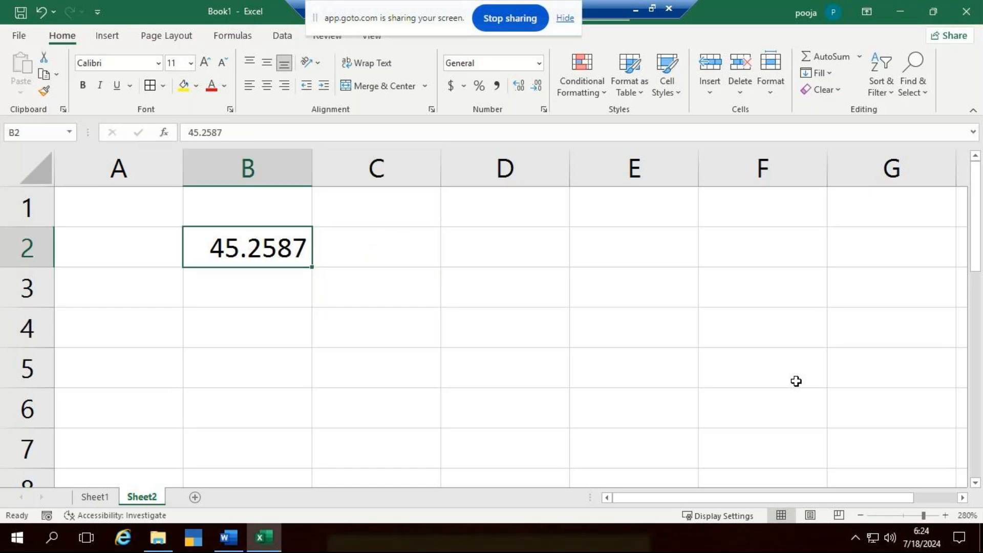
{"action": "key", "text": "Down"}
{"action": "key", "text": "Up"}
{"action": "key", "text": "Delete"}
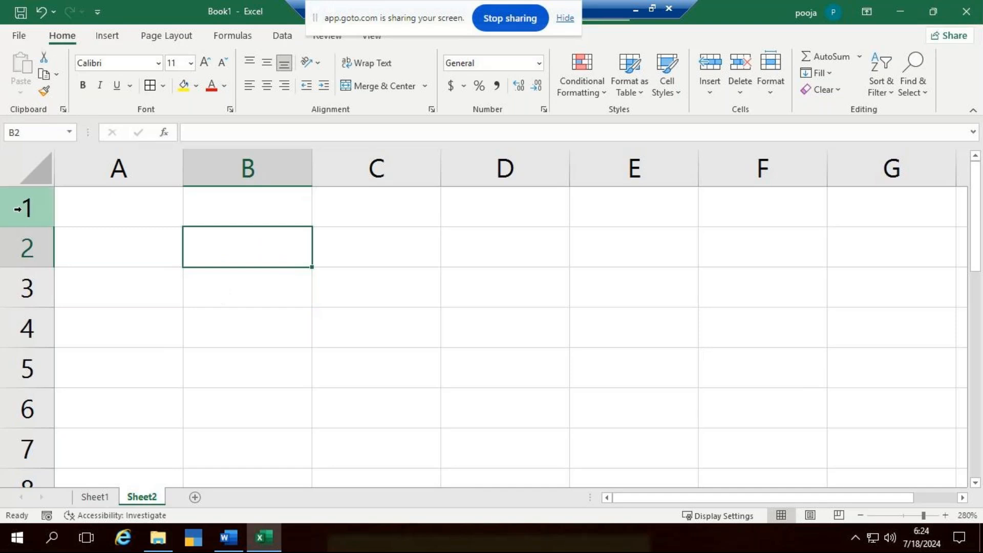
{"action": "left_click", "coordinate": [110, 252]}
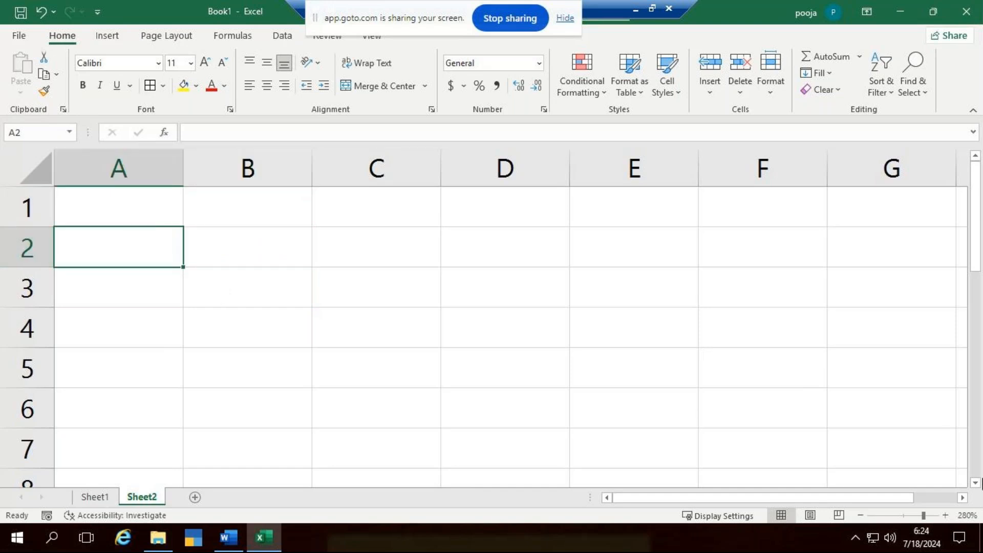
- Enter the column headers Number in A1 and Round in B1 of Sheet2
{"action": "left_click", "coordinate": [150, 201]}
{"action": "type", "text": "N"}
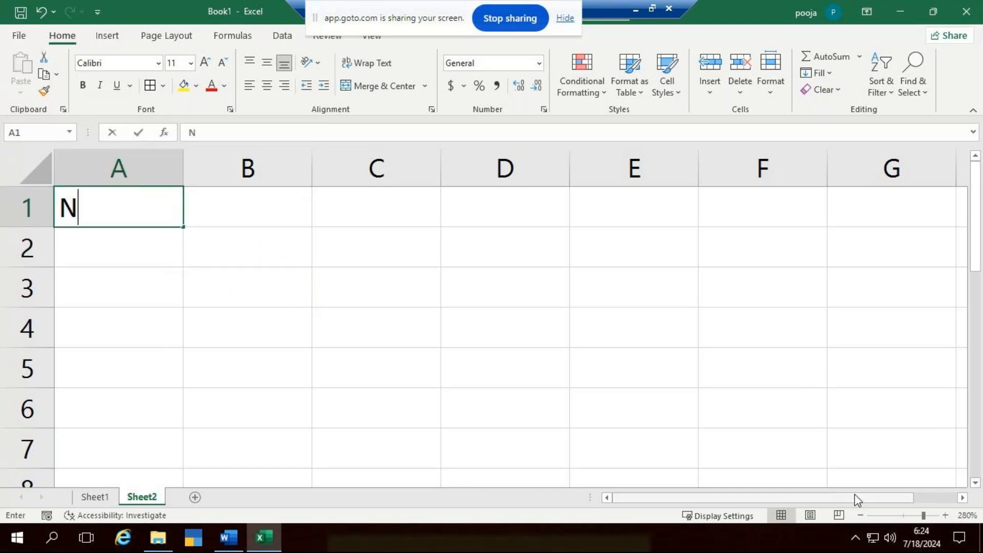
{"action": "type", "text": "umber"}
{"action": "key", "text": "Tab"}
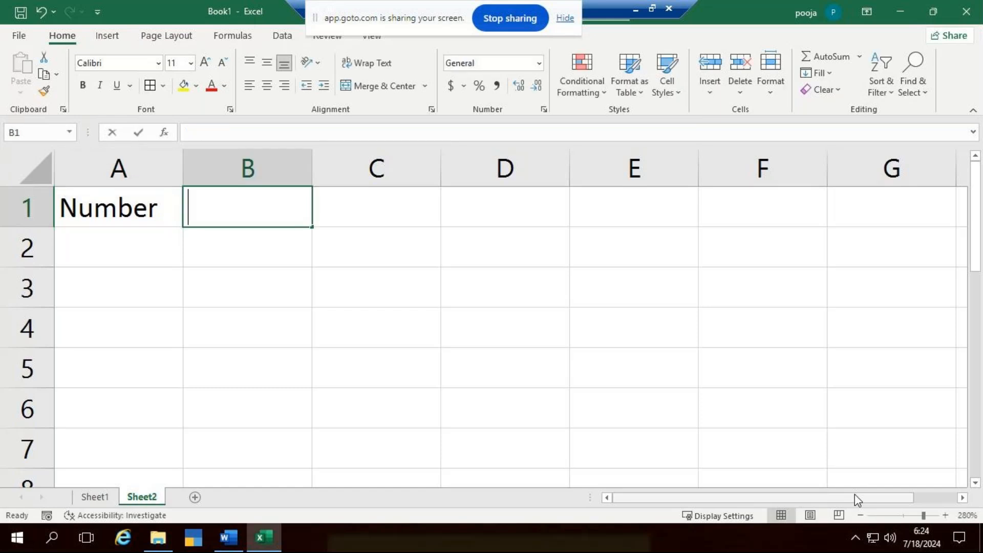
{"action": "type", "text": "Round"}
{"action": "key", "text": "Tab"}
- Enter the column header Roundup in C1
{"action": "right_click", "coordinate": [855, 495]}
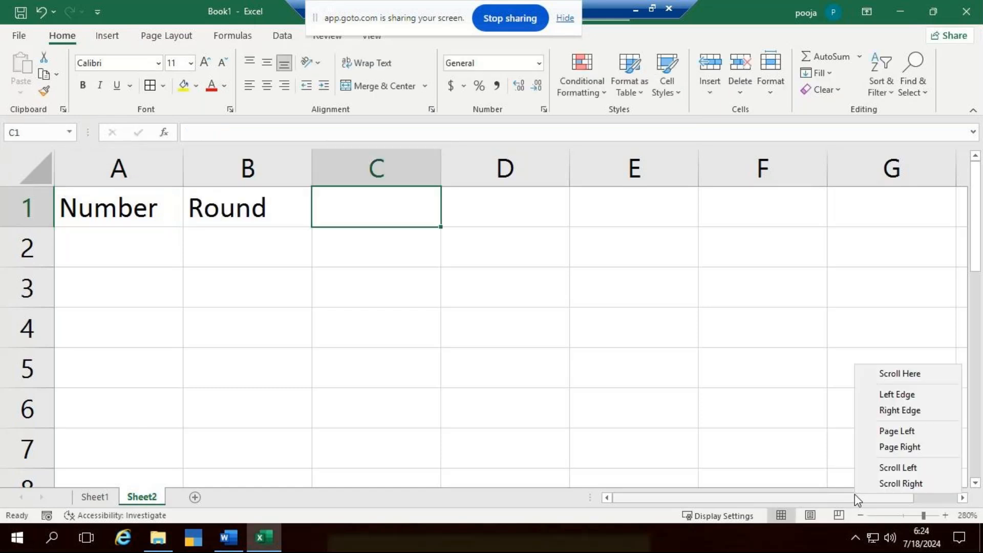
{"action": "type", "text": "r"}
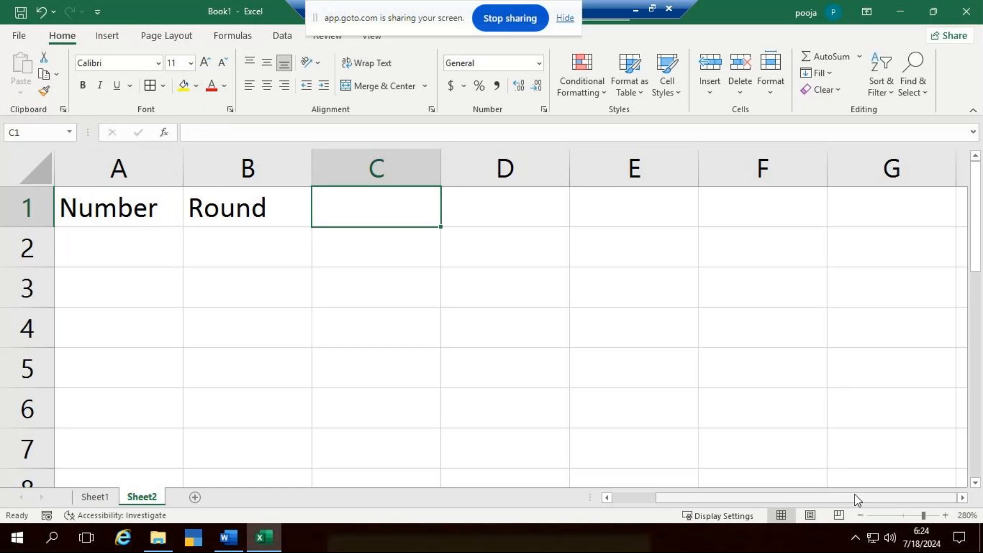
{"action": "type", "text": "oundu"}
{"action": "key", "text": "BackSpace"}
{"action": "key", "text": "BackSpace"}
{"action": "key", "text": "BackSpace"}
{"action": "key", "text": "BackSpace"}
{"action": "key", "text": "BackSpace"}
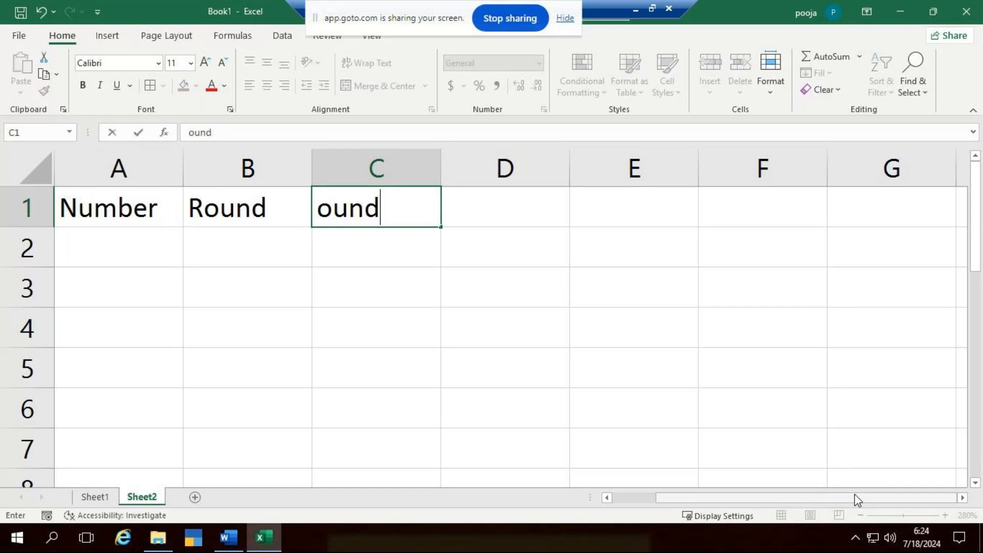
{"action": "type", "text": "R"}
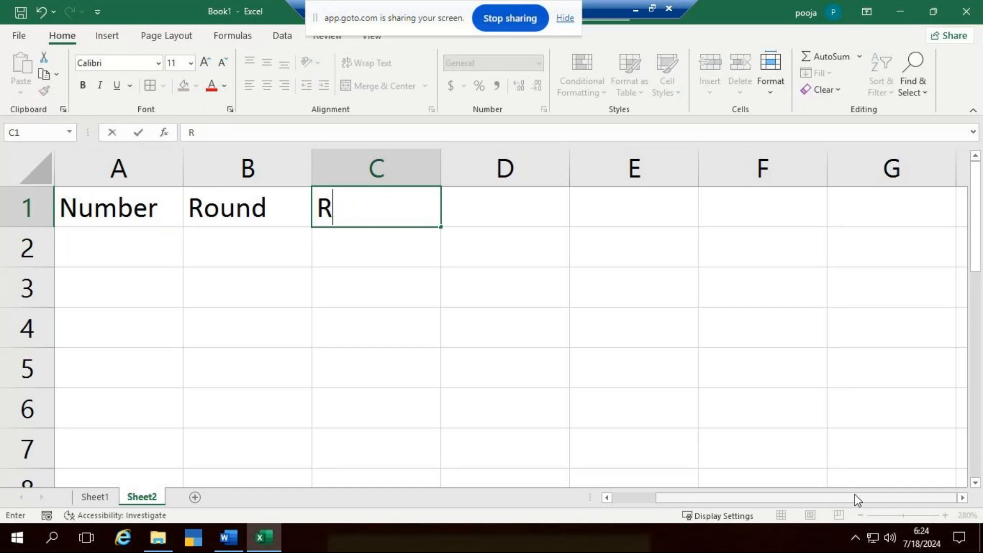
{"action": "type", "text": "oundup"}
{"action": "key", "text": "Tab"}
- Enter the column header Rounddown in D1
{"action": "type", "text": "Round"}
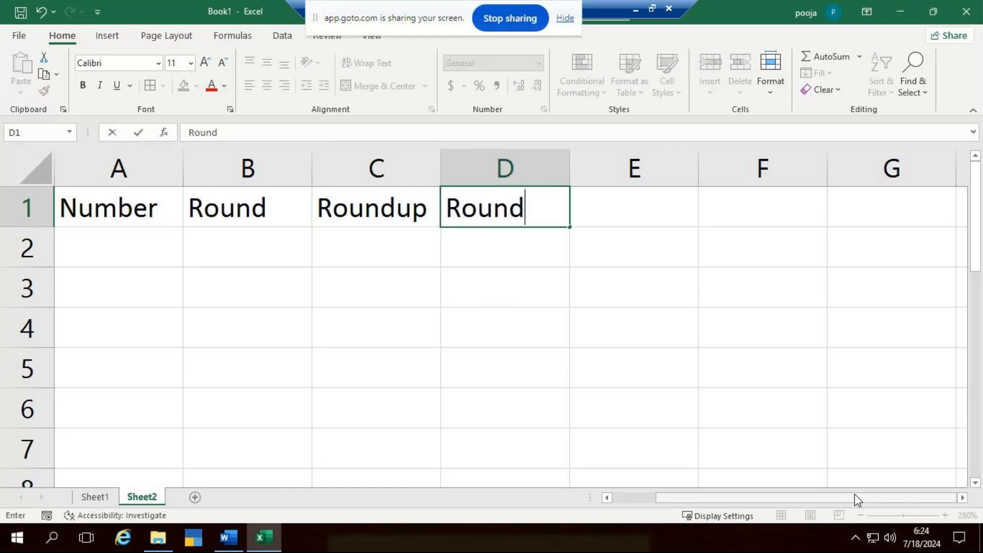
{"action": "type", "text": "down"}
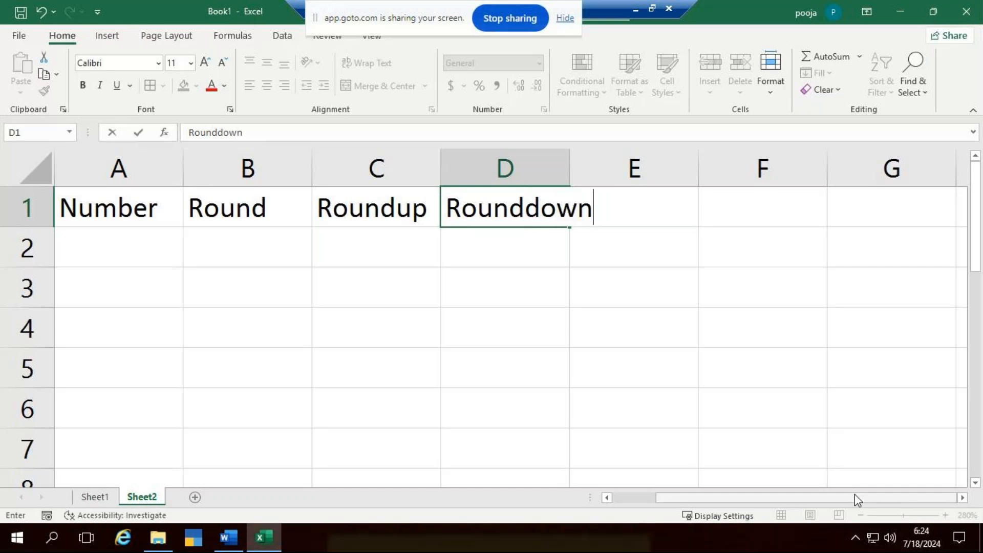
{"action": "key", "text": "Tab"}
- Enter the column header Rounding with decimal places in E1
{"action": "type", "text": "Rounding wi"}
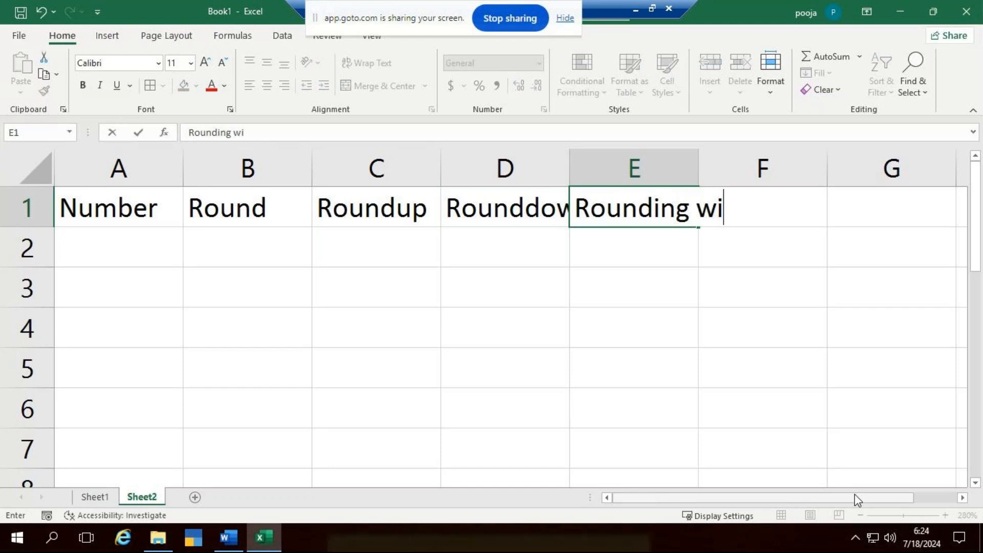
{"action": "type", "text": "th decia"}
{"action": "key", "text": "BackSpace"}
{"action": "type", "text": "mal places"}
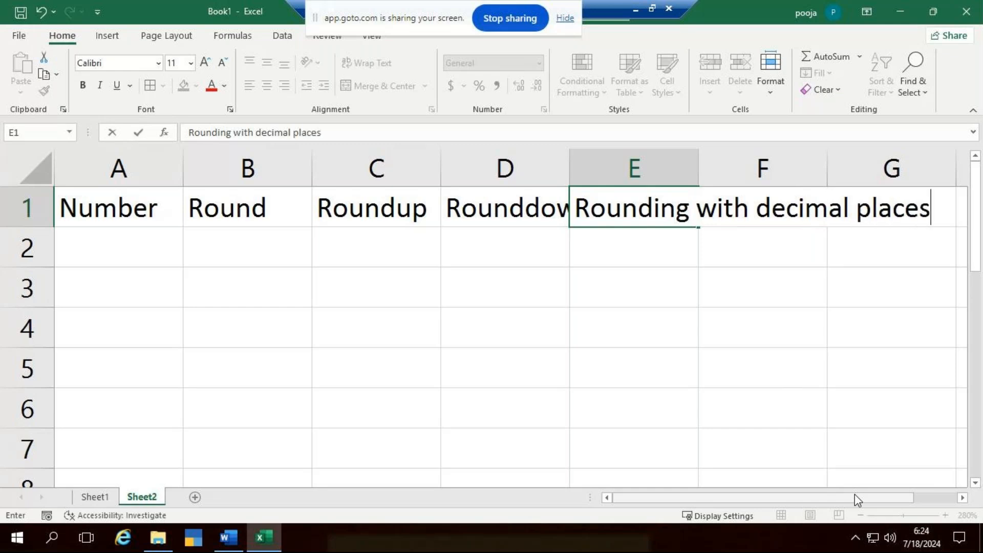
{"action": "key", "text": "Return"}
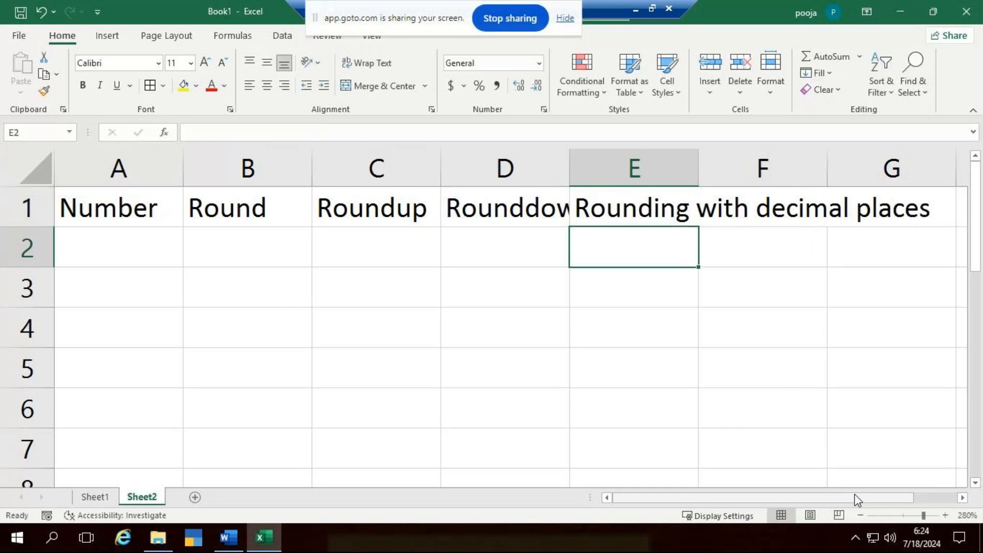
- Auto-fit the widths of all columns on the sheet to their header text
{"action": "left_click", "coordinate": [34, 169]}
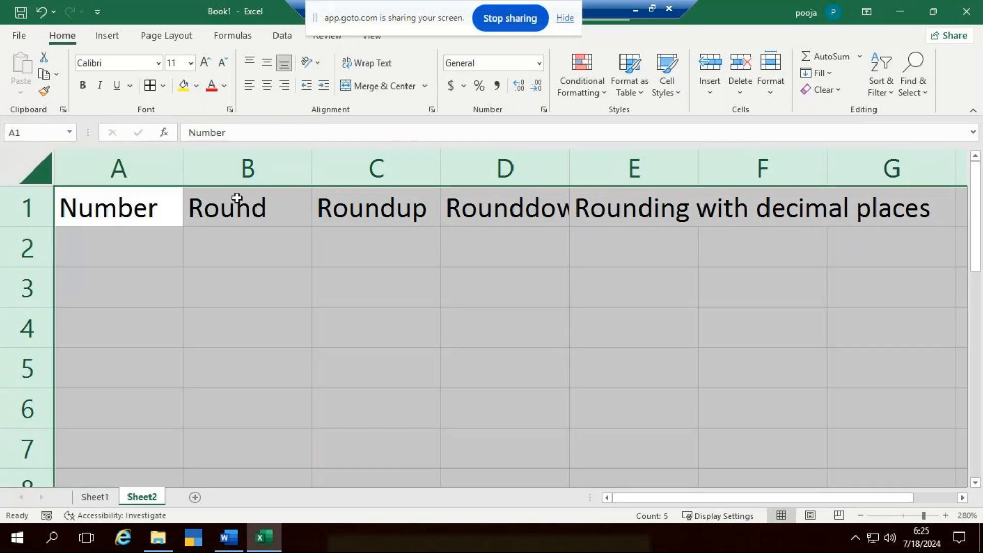
{"action": "double_click", "coordinate": [573, 180]}
{"action": "left_click", "coordinate": [781, 401]}
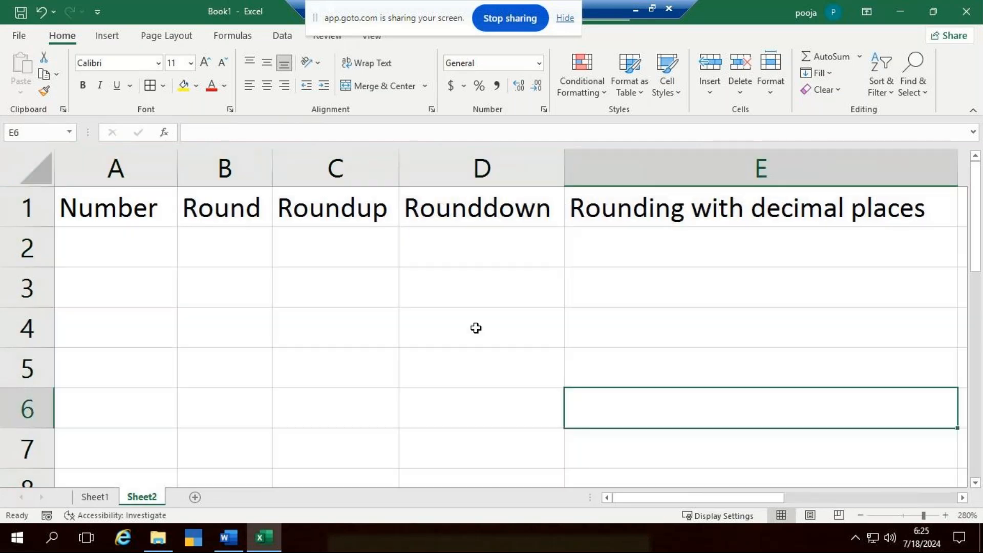
- Enter the sample numbers 65.2589 in A2 and 46.5698 in A3 under the Number header
{"action": "left_click", "coordinate": [165, 262]}
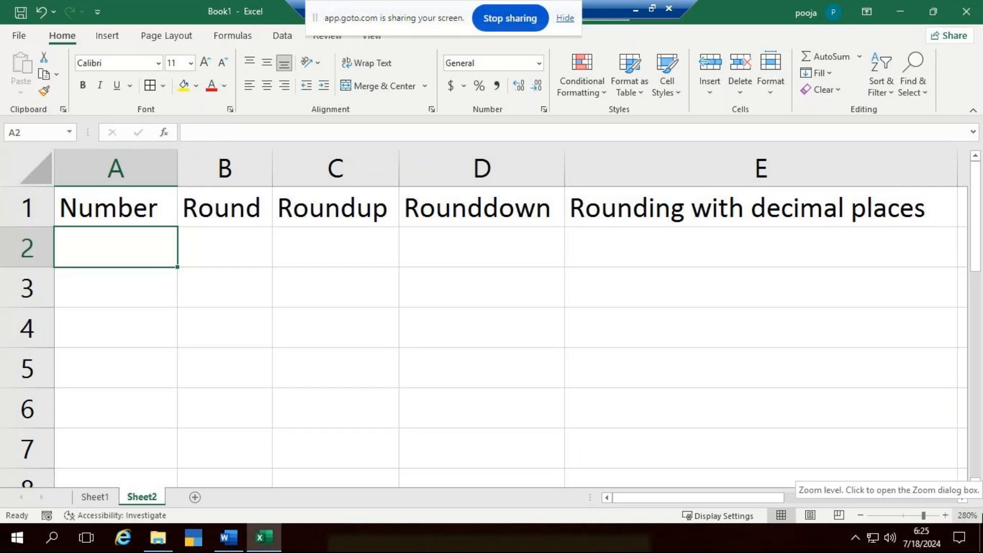
{"action": "type", "text": "65."}
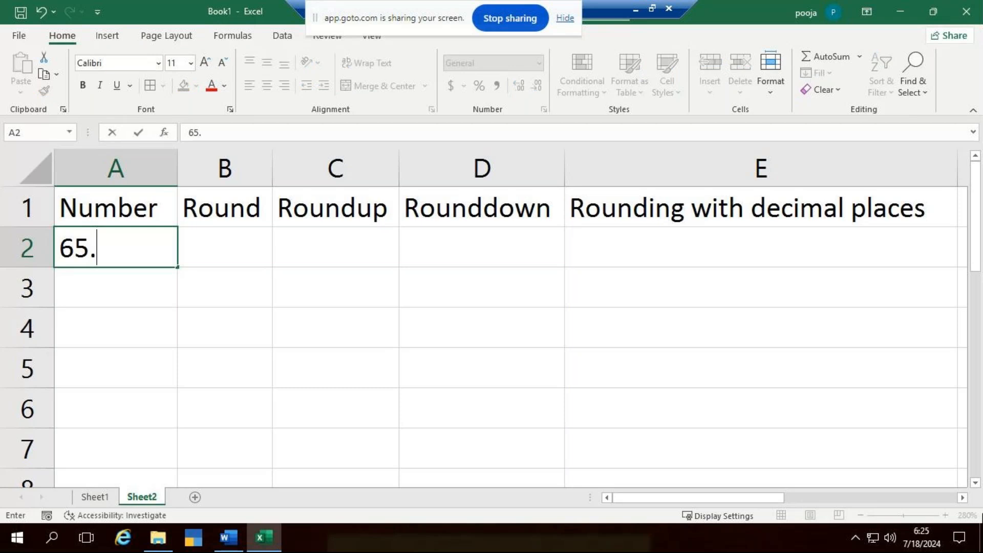
{"action": "type", "text": "25"}
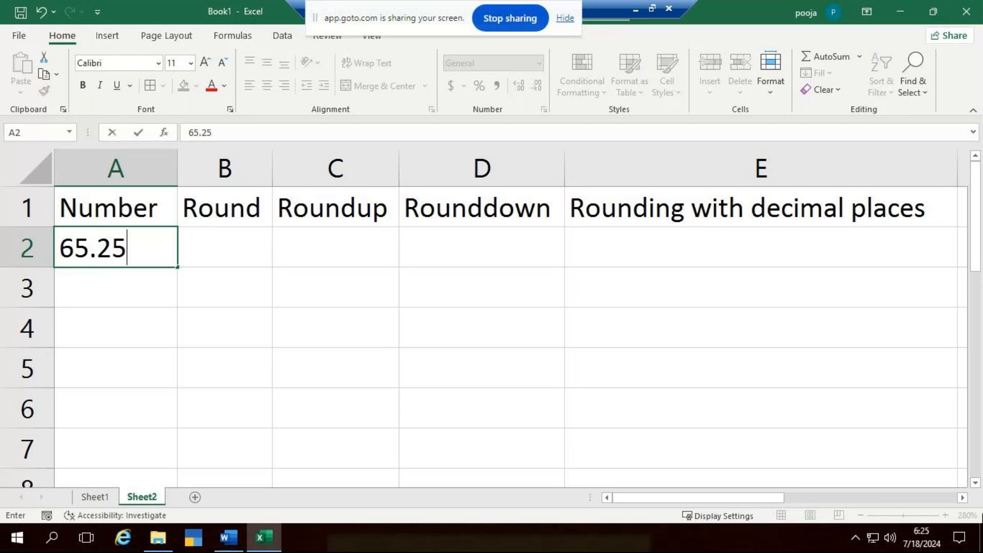
{"action": "type", "text": "89"}
{"action": "key", "text": "ctrl+Return"}
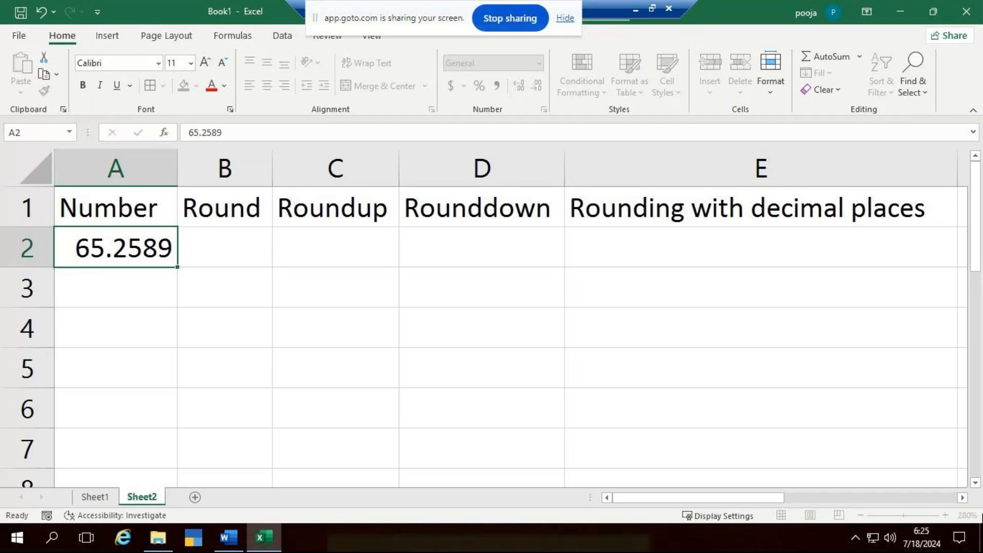
{"action": "key", "text": "Return"}
{"action": "type", "text": "46."}
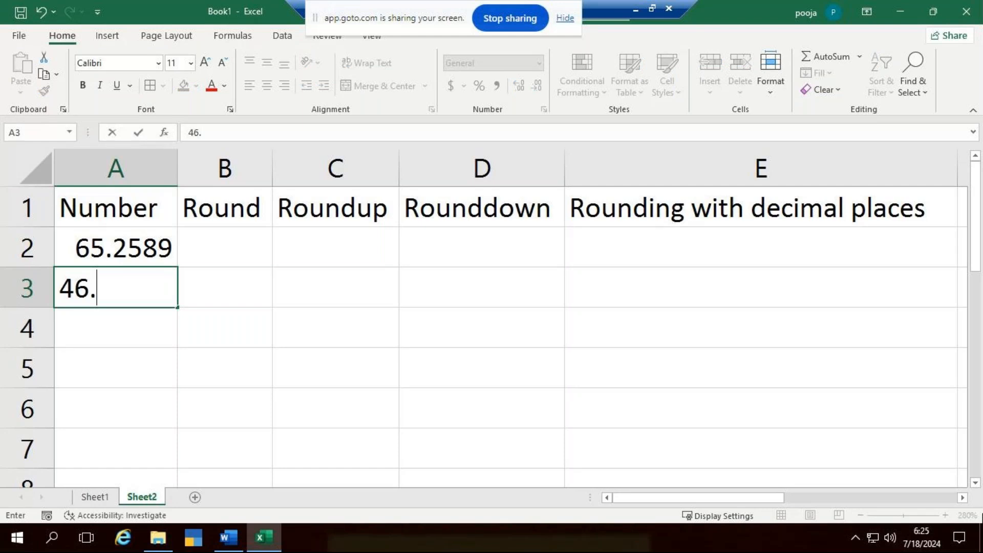
{"action": "type", "text": "5698"}
{"action": "key", "text": "ctrl+Return"}
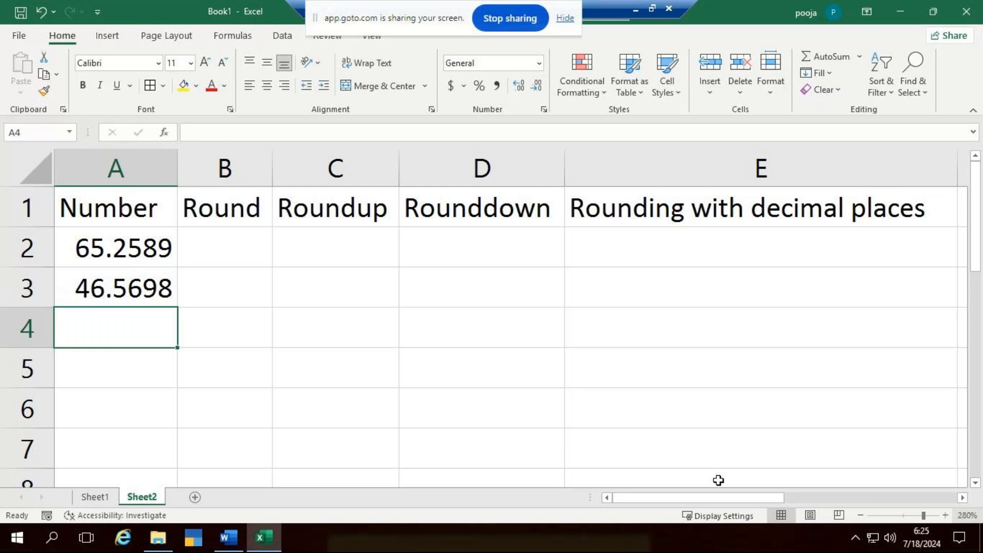
- Widen the Round column slightly and enter the number 33.3356 in A4
{"action": "scroll", "coordinate": [404, 377], "scroll_direction": "down", "scroll_amount": 2}
{"action": "left_click_drag", "start_coordinate": [242, 172], "coordinate": [276, 178]}
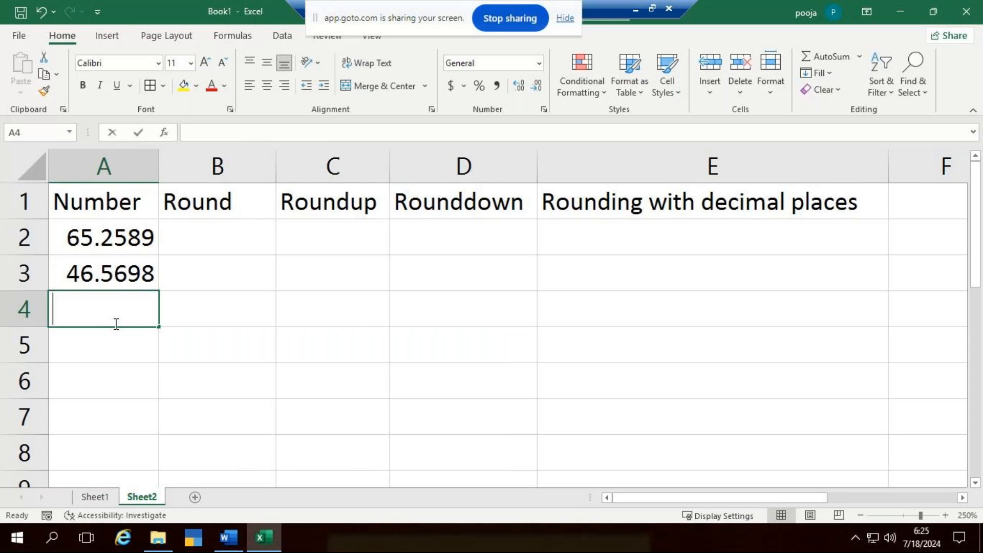
{"action": "type", "text": "3."}
{"action": "key", "text": "BackSpace"}
{"action": "type", "text": "3"}
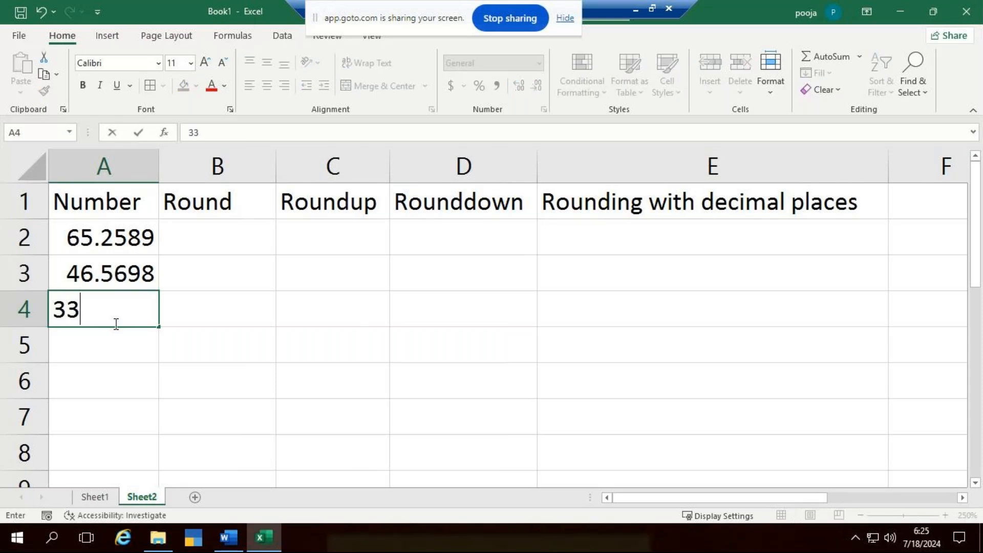
{"action": "type", "text": ".3356"}
{"action": "key", "text": "ctrl+Return"}
{"action": "key", "text": "Down"}
- Enter the numbers 75.9725 in A5 and 54.6547 in A6
{"action": "type", "text": "75."}
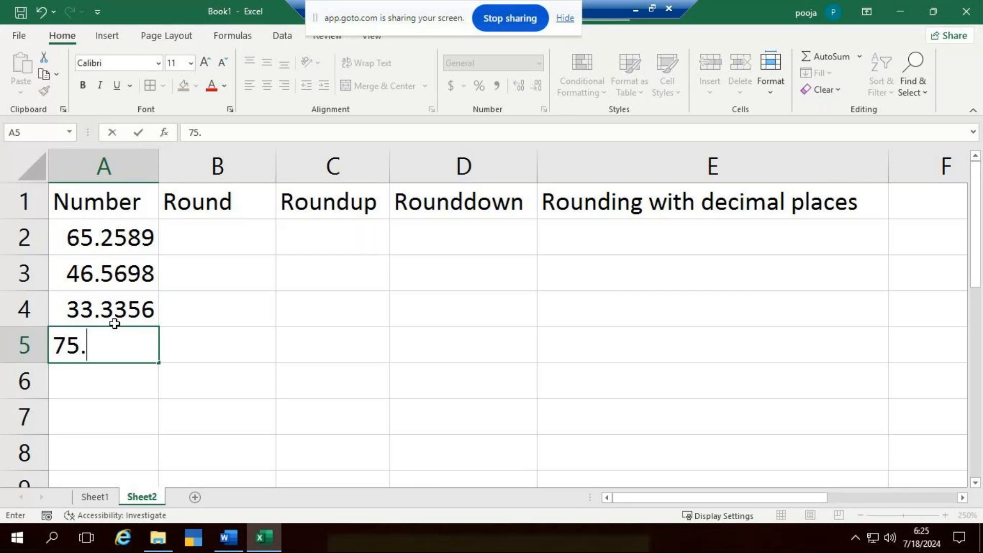
{"action": "type", "text": "9725"}
{"action": "key", "text": "ctrl+Return"}
{"action": "key", "text": "Down"}
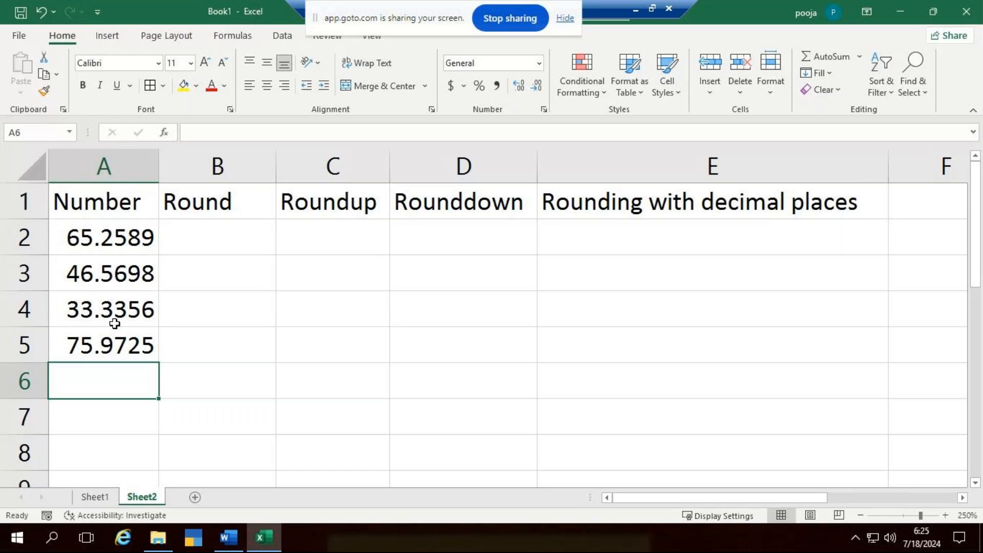
{"action": "type", "text": "54"}
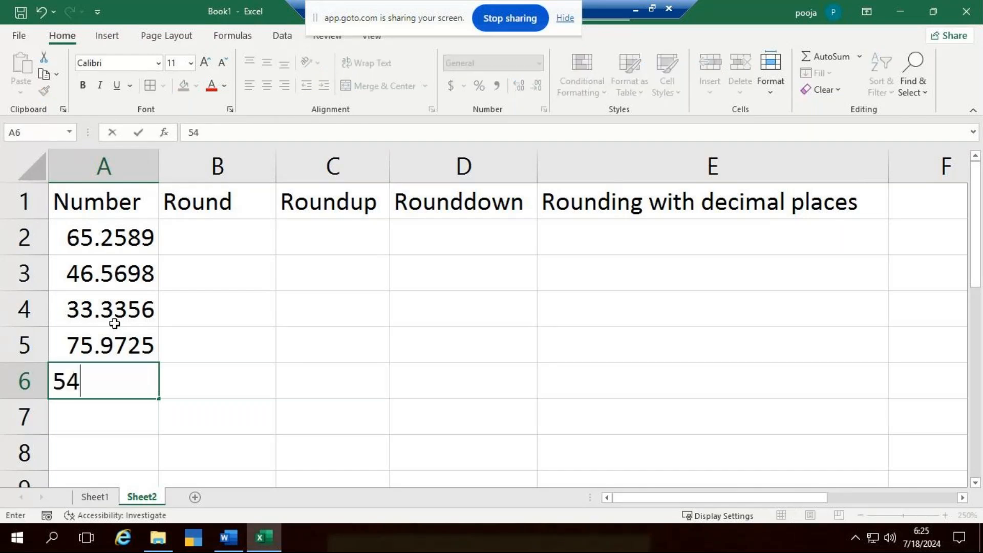
{"action": "type", "text": ".654"}
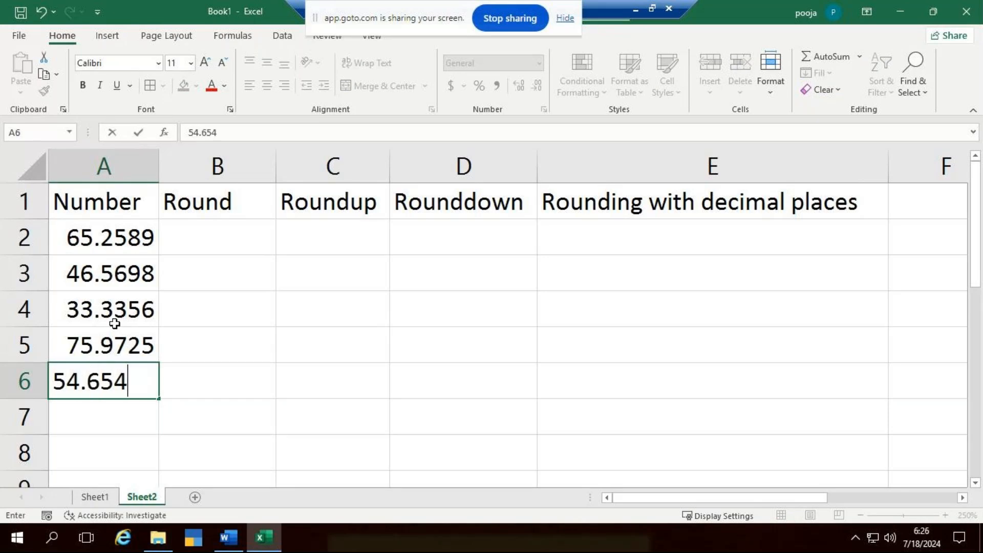
{"action": "type", "text": "7"}
{"action": "key", "text": "ctrl+Return"}
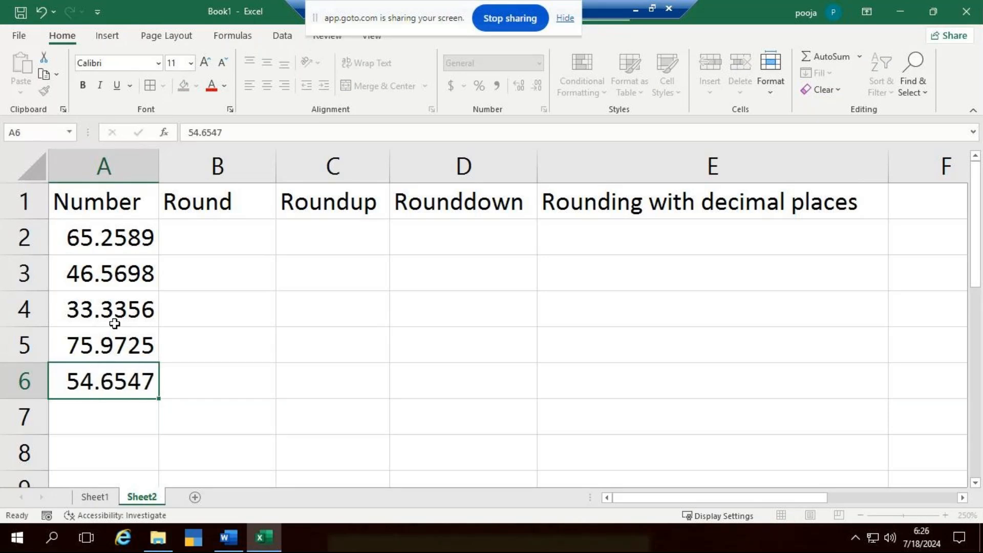
- Complete the Number column with 25.1325 in A7 and 99.3658 in A8
{"action": "key", "text": "Return"}
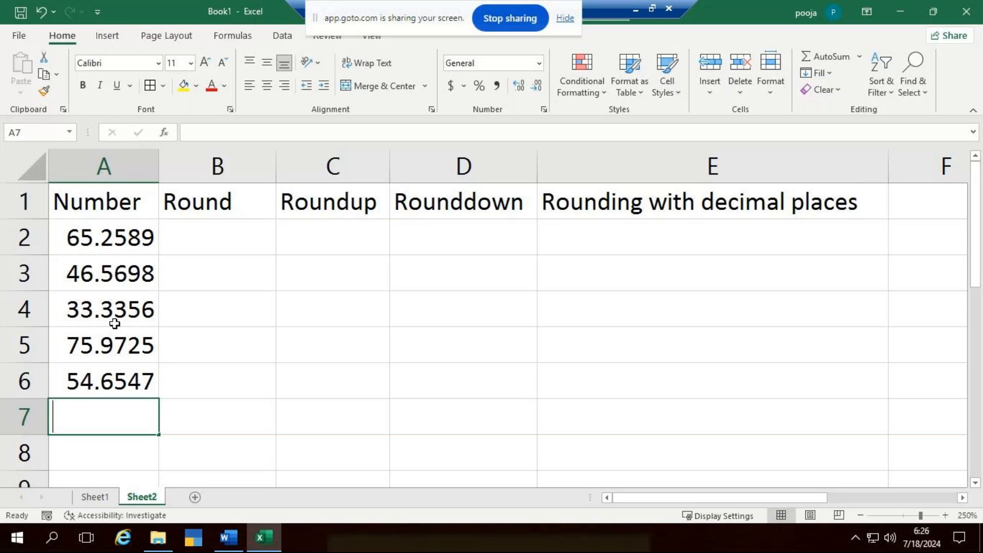
{"action": "type", "text": "25."}
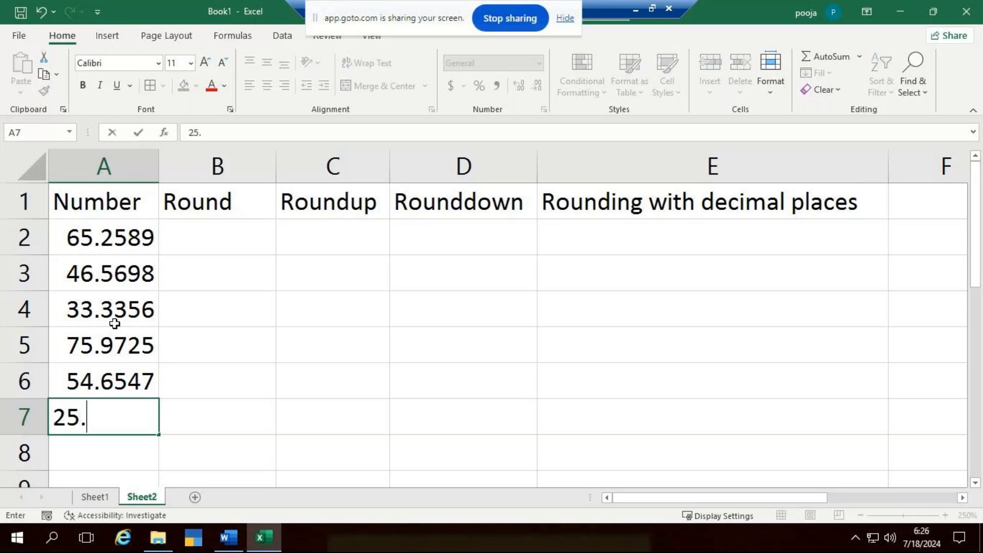
{"action": "type", "text": "1325"}
{"action": "key", "text": "Return"}
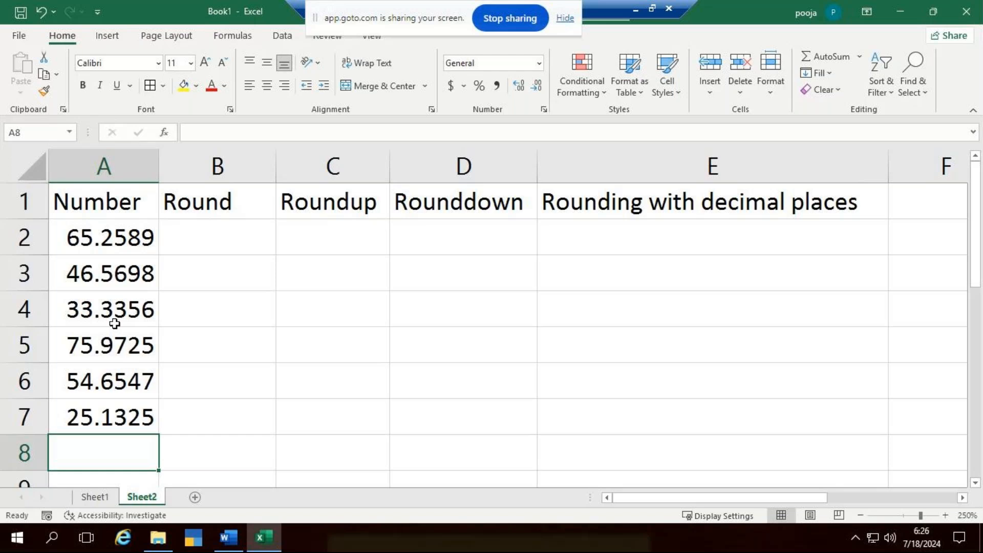
{"action": "type", "text": "99."}
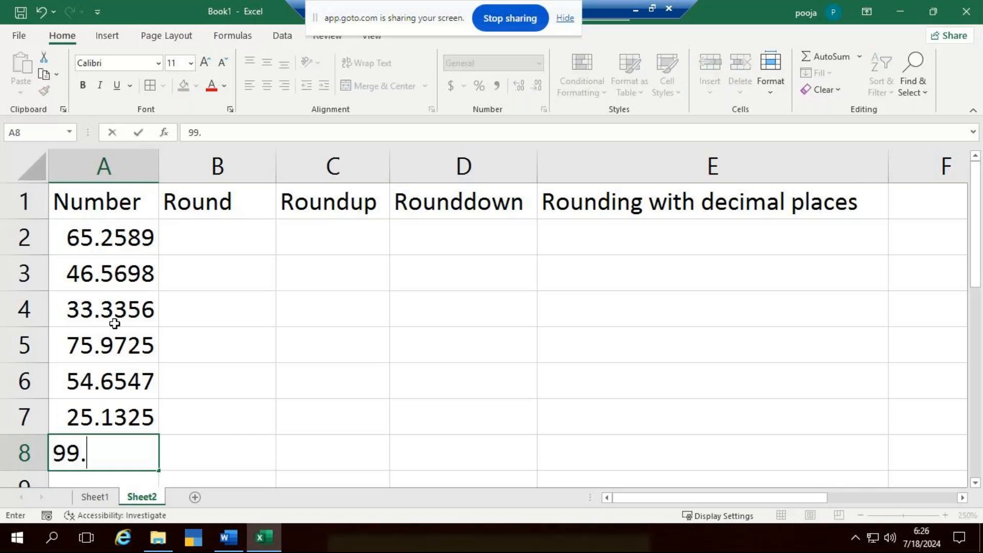
{"action": "type", "text": "3658"}
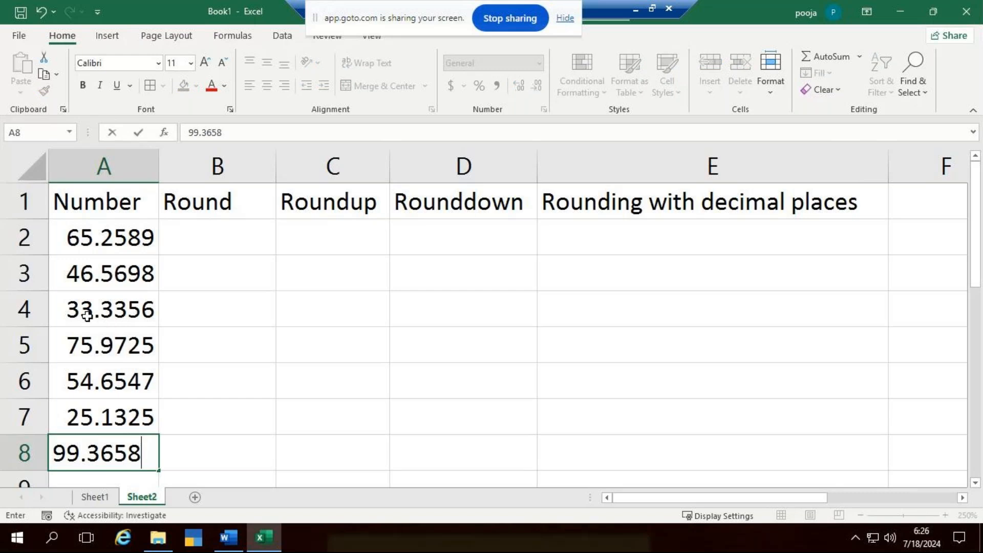
{"action": "left_click", "coordinate": [377, 393]}
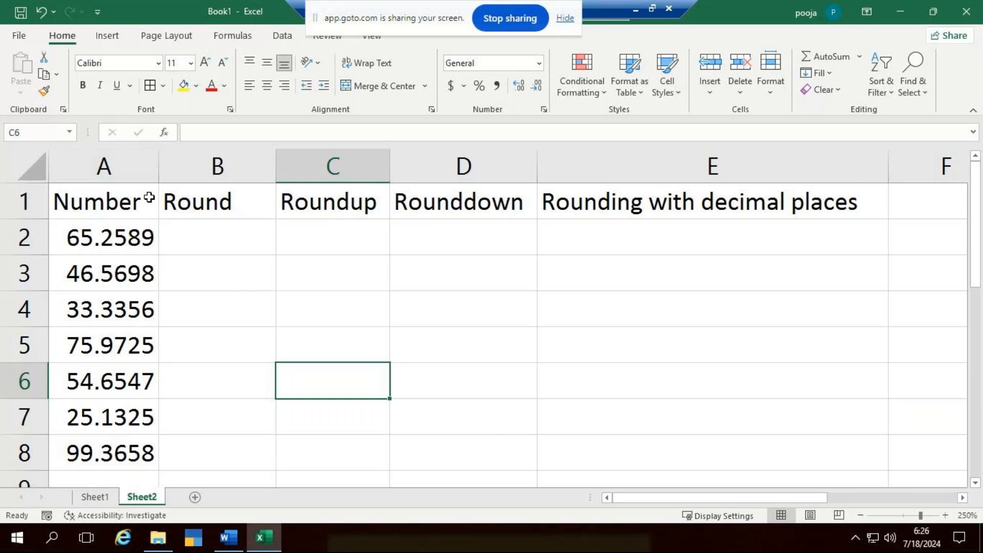
- Centre the contents of A1:E8 horizontally and vertically and apply all borders to the range
{"action": "left_click_drag", "start_coordinate": [149, 210], "coordinate": [636, 459]}
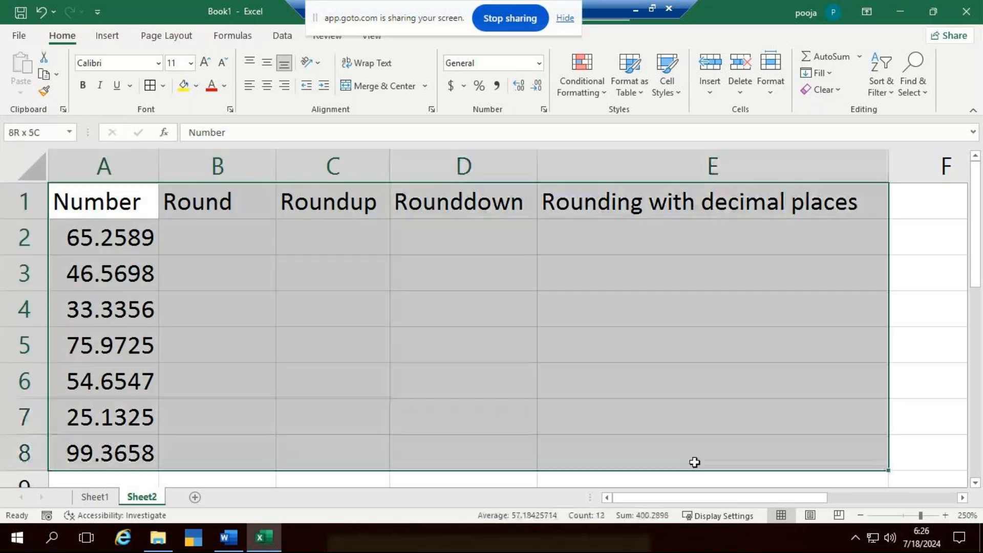
{"action": "left_click", "coordinate": [266, 85]}
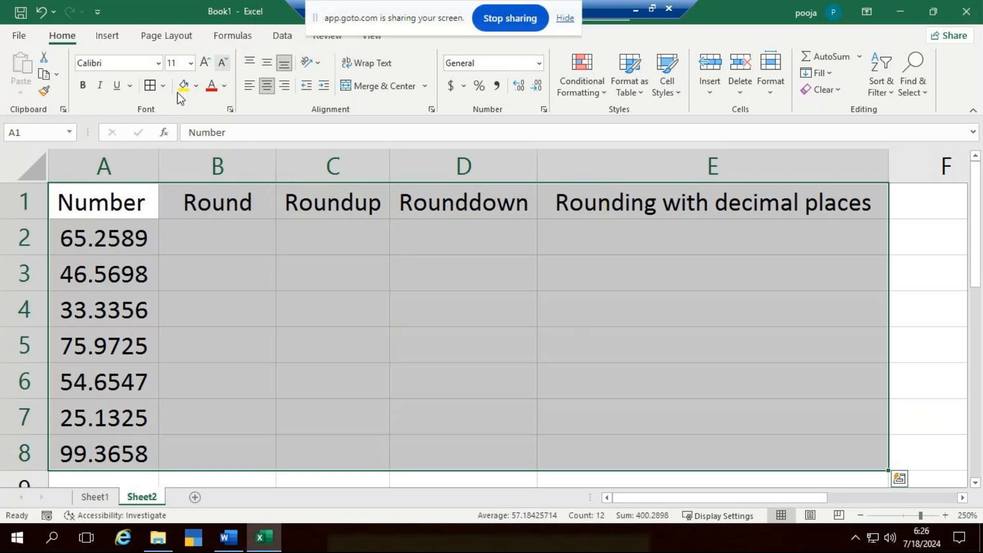
{"action": "left_click", "coordinate": [151, 86]}
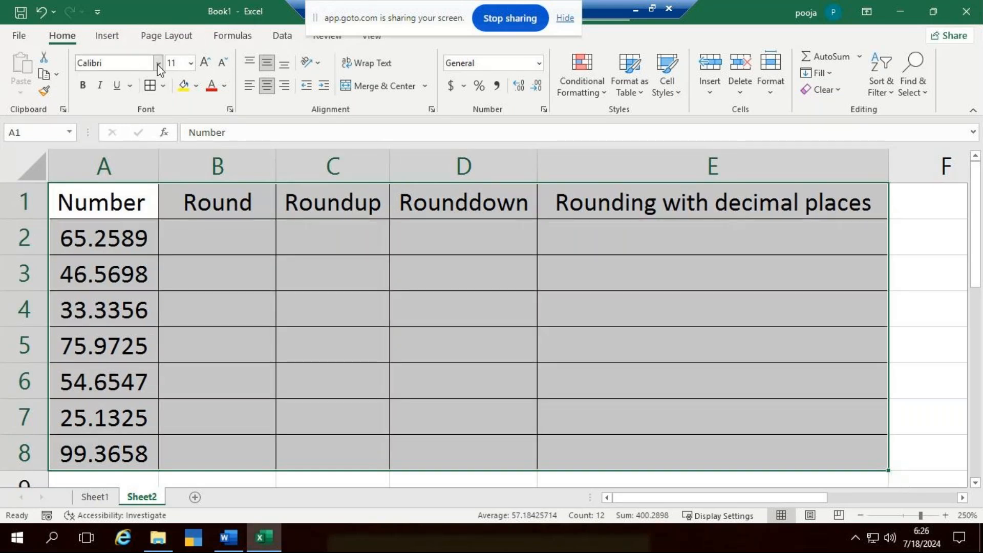
- Change the font of the table range A1:E8 to Times New Roman
{"action": "left_click", "coordinate": [158, 64]}
{"action": "type", "text": "Times New Roman"}
{"action": "key", "text": "Return"}
{"action": "left_click", "coordinate": [609, 298]}
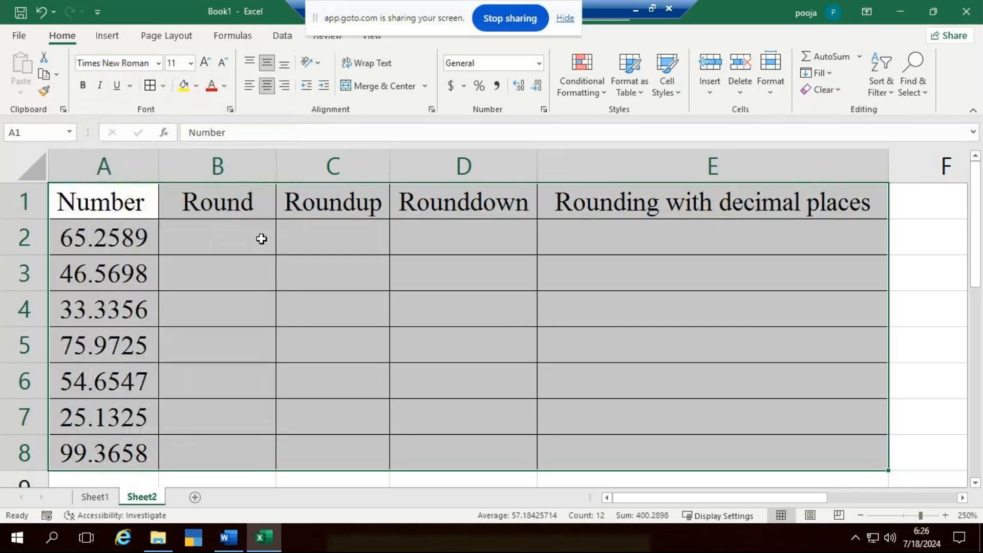
- Format the header row A1:E1 with white font colour and a dark orange fill
{"action": "left_click_drag", "start_coordinate": [159, 204], "coordinate": [862, 201]}
{"action": "left_click", "coordinate": [223, 85]}
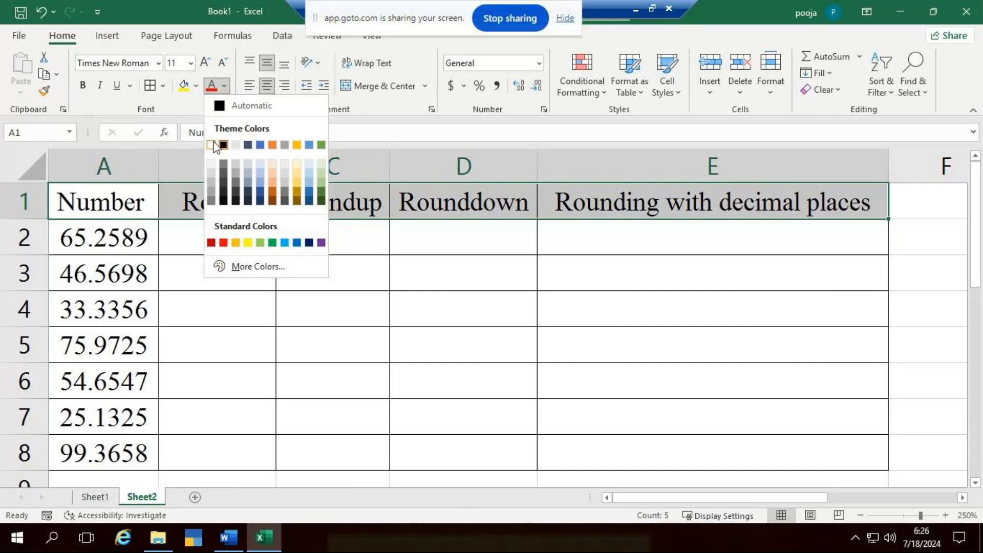
{"action": "left_click", "coordinate": [214, 146]}
{"action": "left_click", "coordinate": [196, 86]}
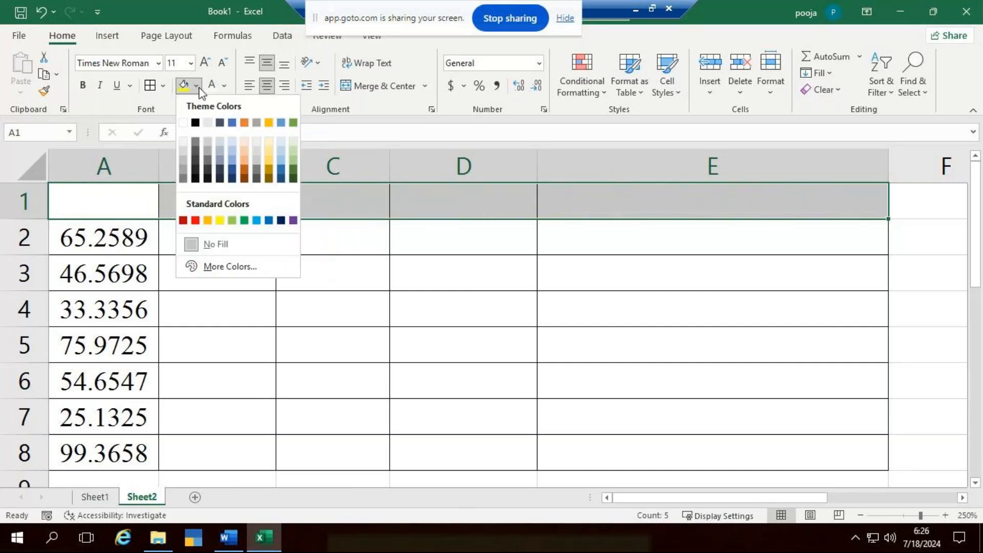
{"action": "left_click", "coordinate": [245, 173]}
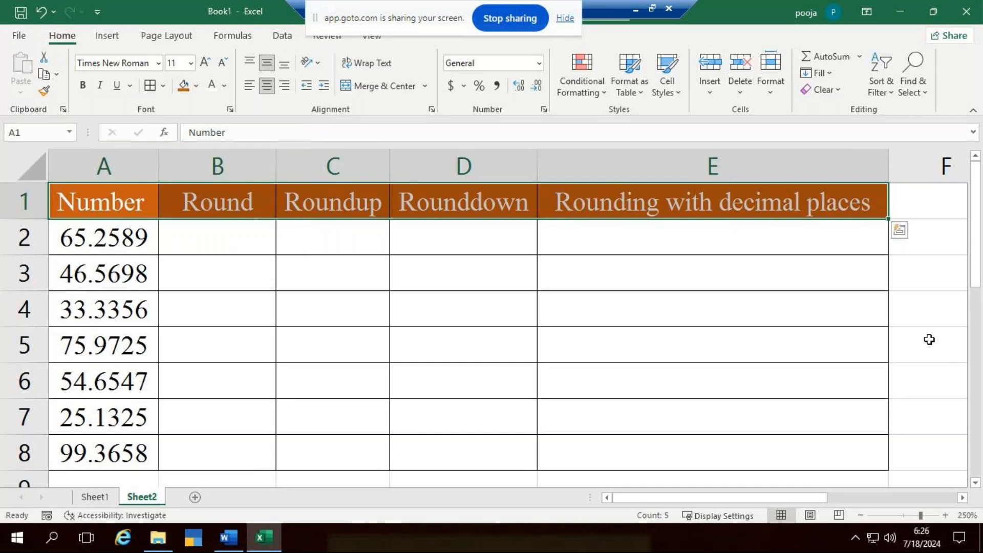
{"action": "left_click", "coordinate": [931, 340]}
- Make the header labels in A1:E1 bold
{"action": "left_click_drag", "start_coordinate": [102, 202], "coordinate": [737, 203]}
{"action": "left_click", "coordinate": [83, 84]}
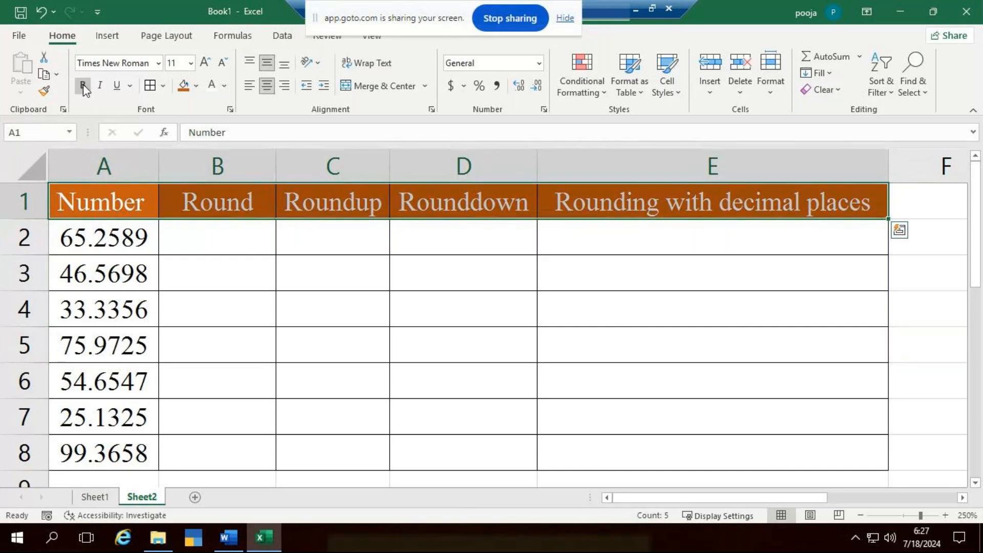
{"action": "left_click", "coordinate": [215, 241]}
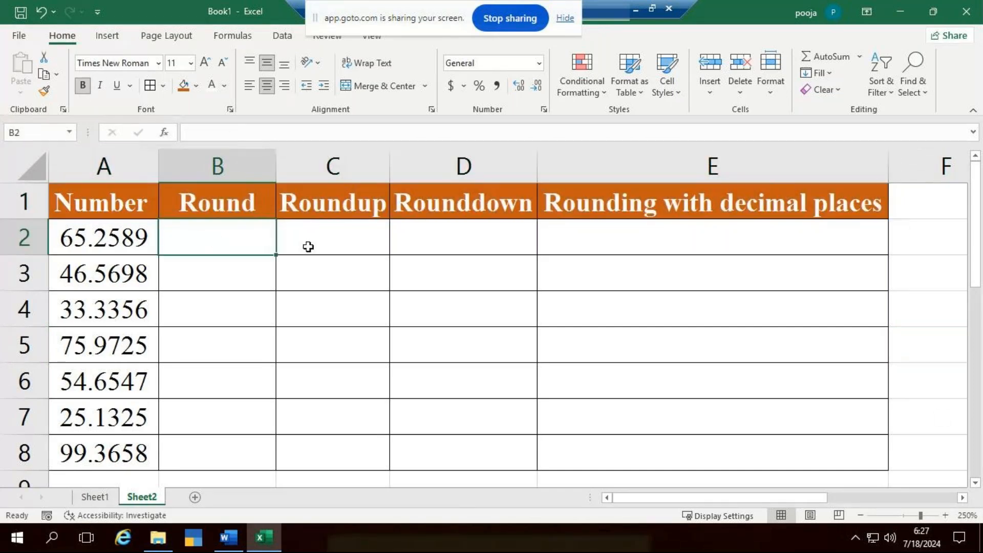
- Widen the Round column
{"action": "left_click_drag", "start_coordinate": [277, 169], "coordinate": [320, 169]}
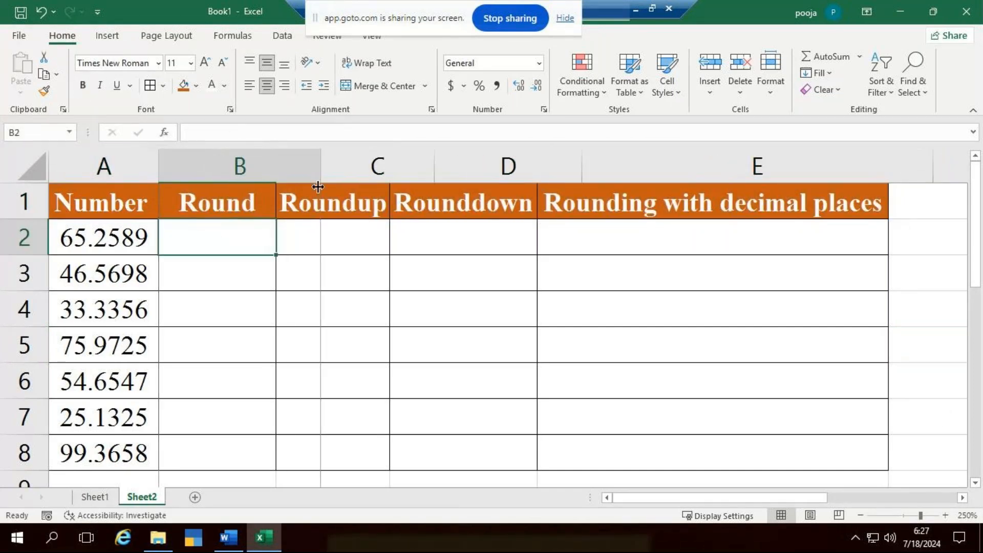
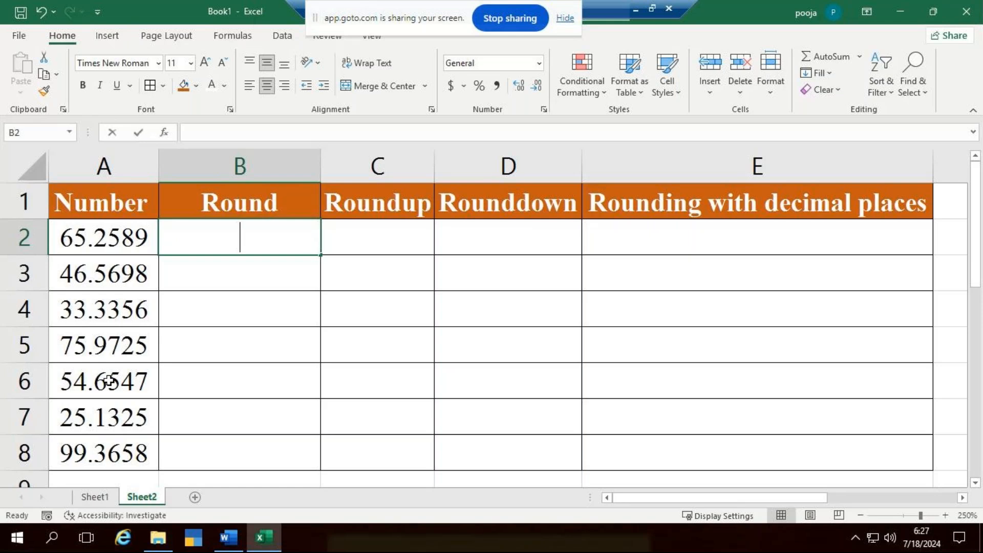
{"action": "type", "text": "=roun"}
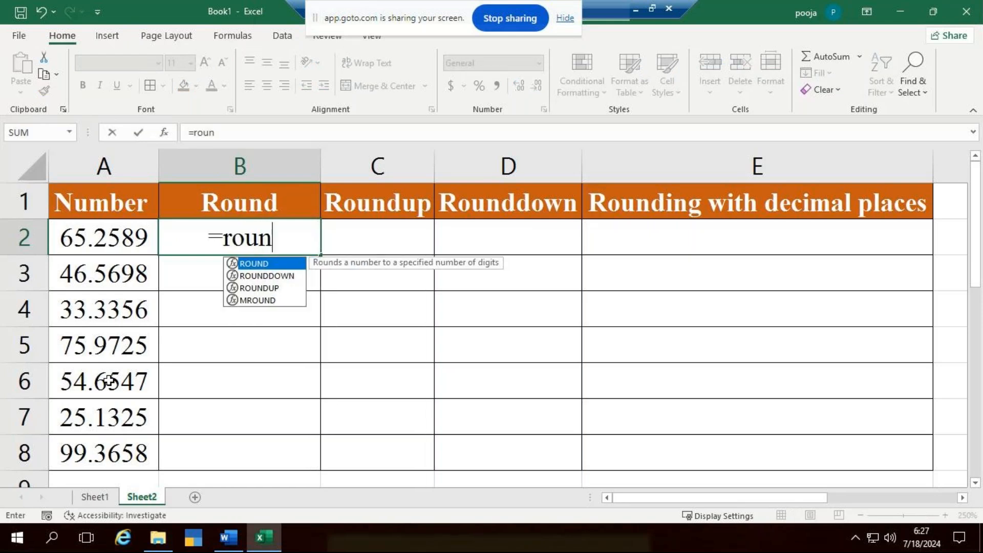
{"action": "type", "text": "d"}
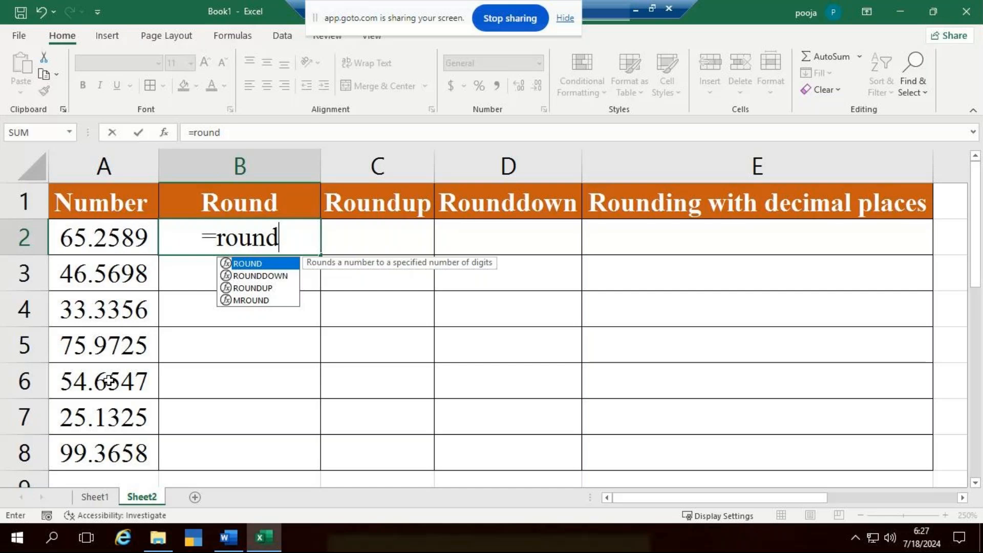
{"action": "key", "text": "Tab"}
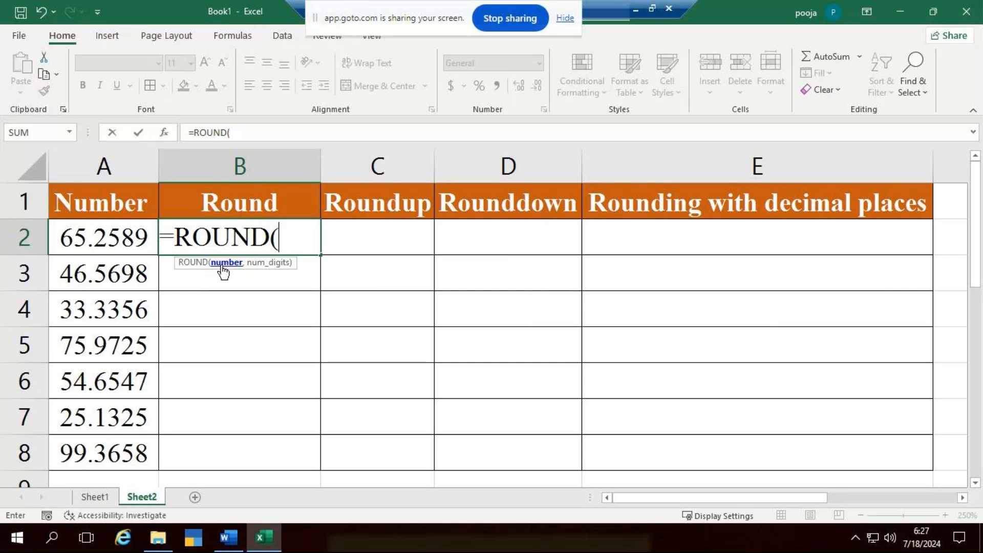
{"action": "left_click", "coordinate": [123, 235]}
{"action": "type", "text": ","}
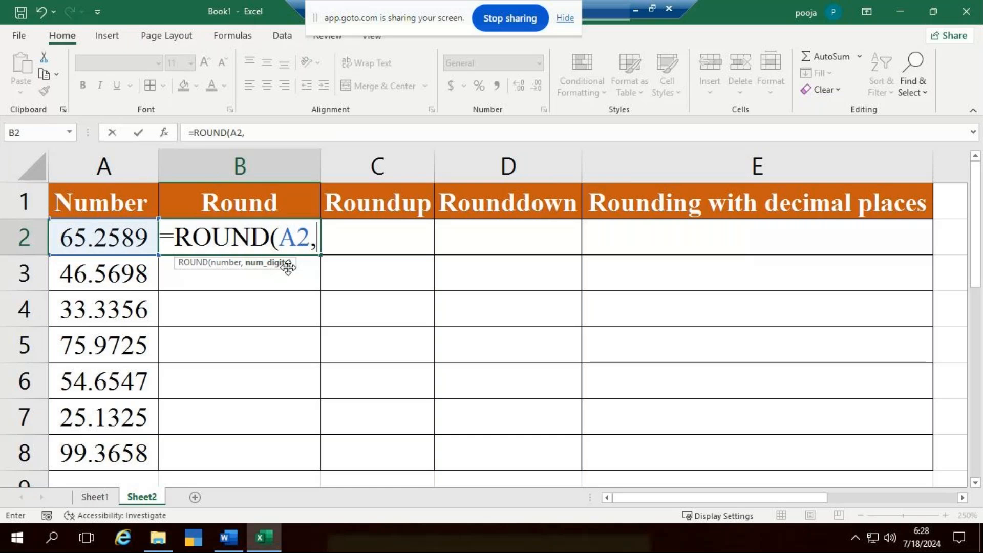
{"action": "type", "text": "0"}
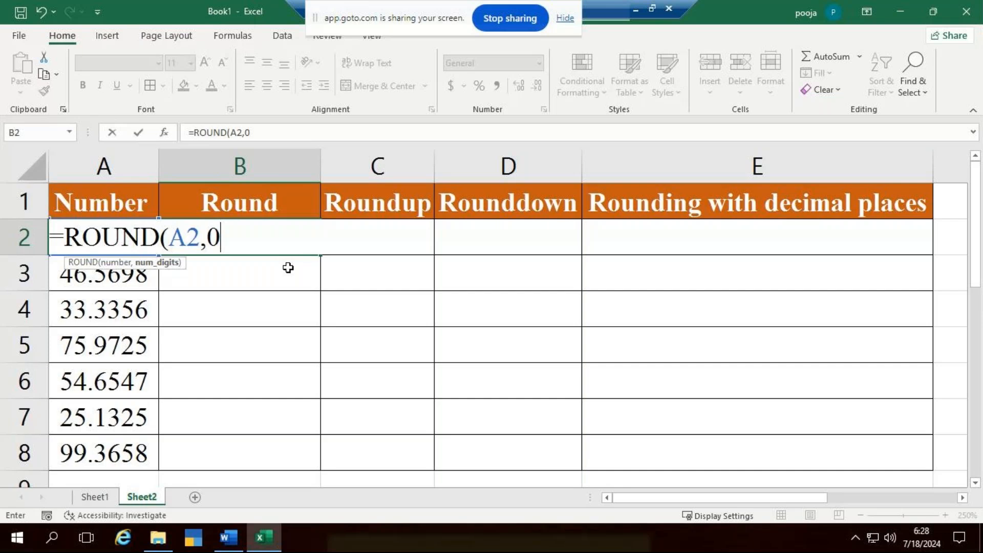
{"action": "key", "text": "Escape"}
- Widen the Round column further and enter =ROUND(A2,0) in B2
{"action": "left_click_drag", "start_coordinate": [322, 173], "coordinate": [421, 174]}
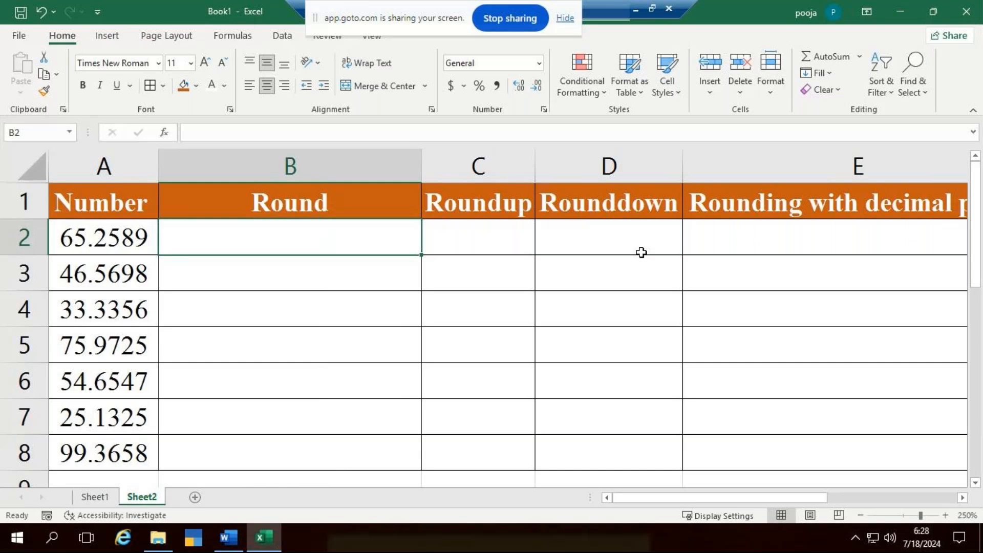
{"action": "key", "text": "F2"}
{"action": "type", "text": "=roun"}
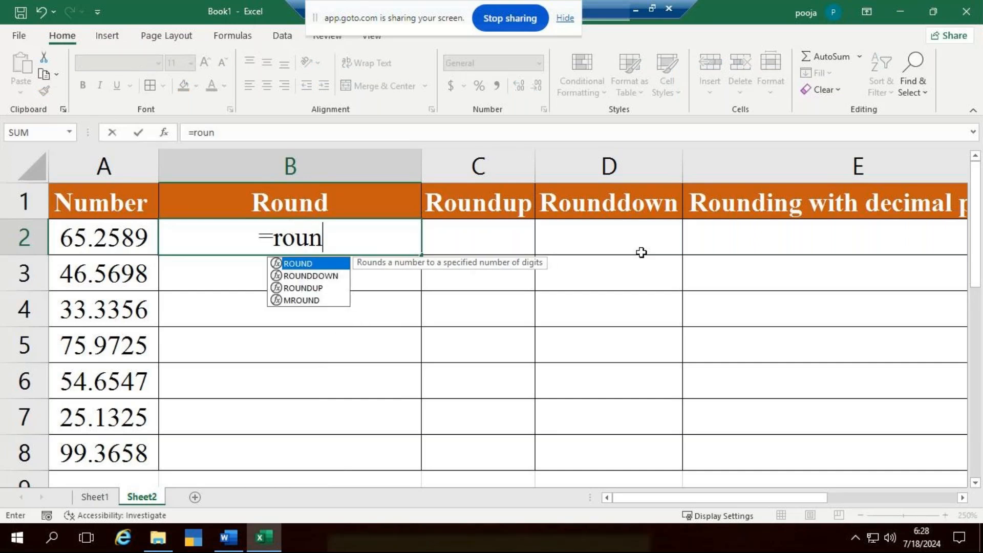
{"action": "type", "text": "d"}
{"action": "key", "text": "Tab"}
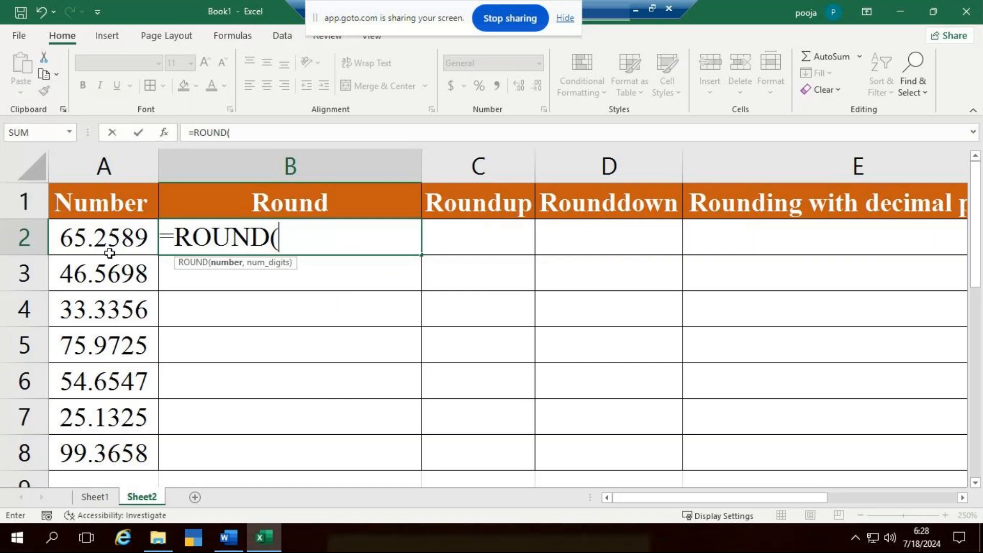
{"action": "left_click", "coordinate": [99, 236]}
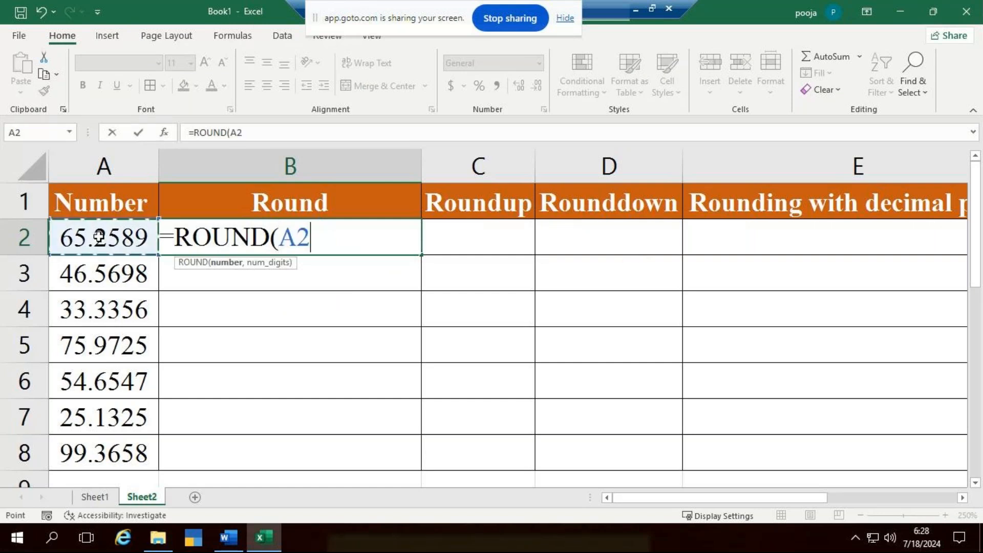
{"action": "type", "text": ","}
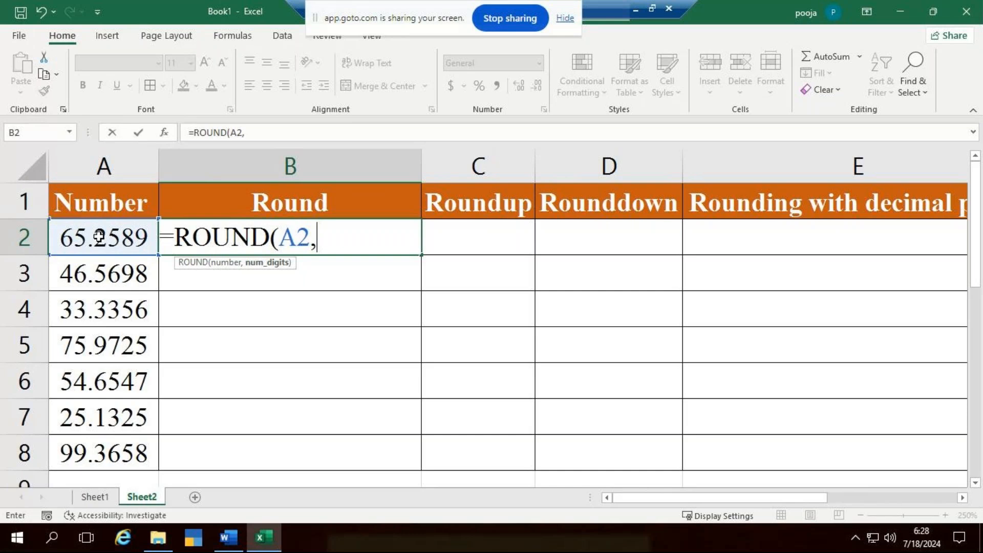
{"action": "type", "text": "0)"}
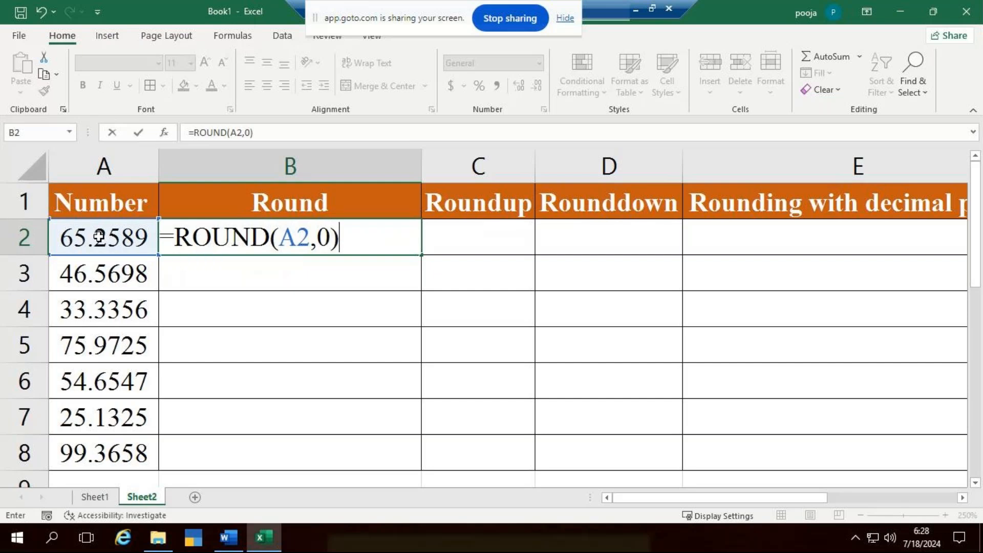
{"action": "key", "text": "Return"}
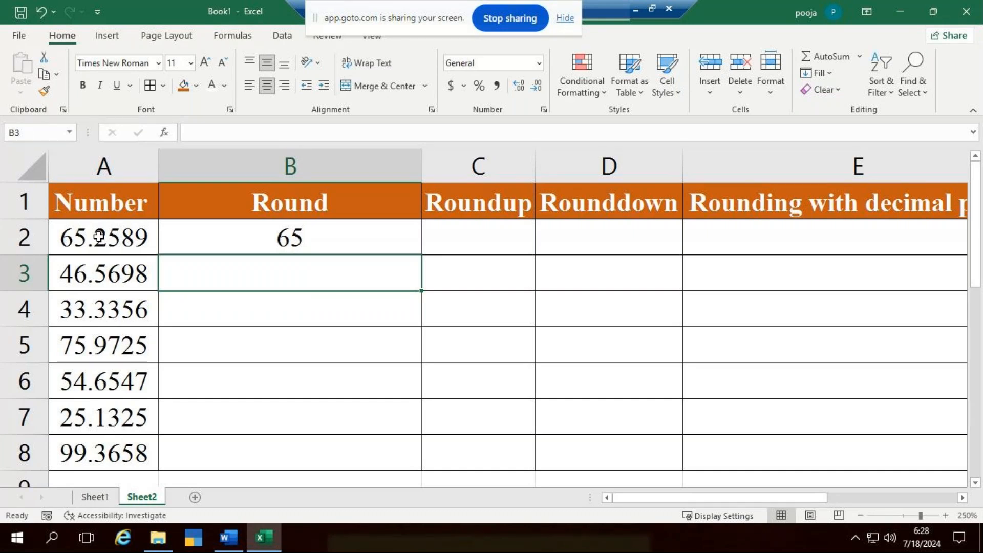
- Fill the ROUND formula from B2 down to B8 and compare the rounded results with the original numbers in rows 2 to 5
{"action": "left_click", "coordinate": [269, 236]}
{"action": "left_click_drag", "start_coordinate": [420, 254], "coordinate": [373, 450]}
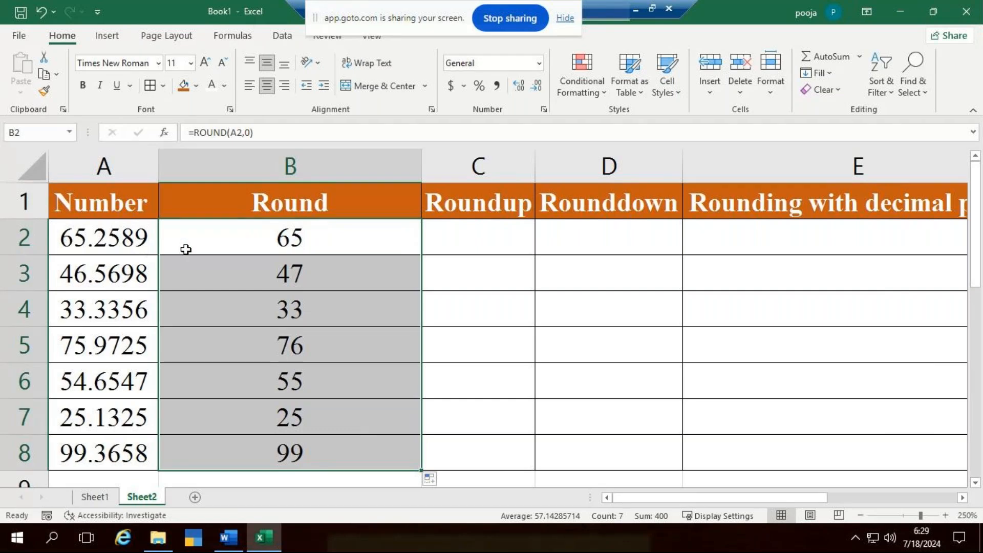
{"action": "left_click", "coordinate": [128, 241]}
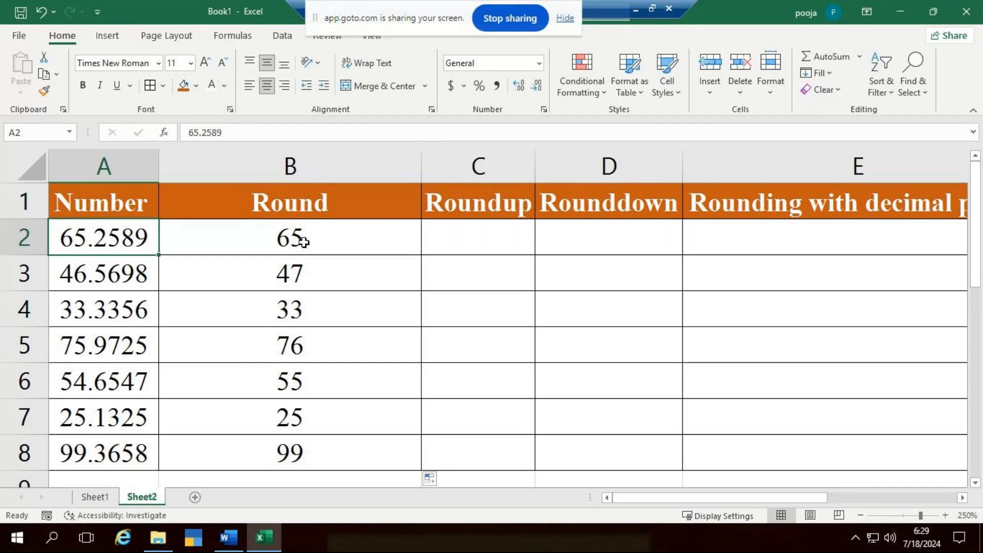
{"action": "left_click", "coordinate": [108, 279]}
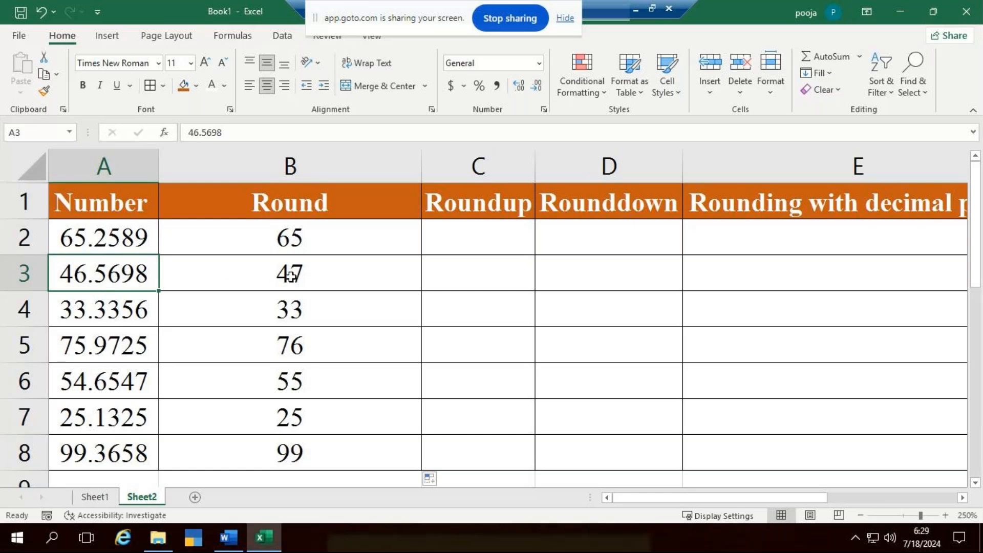
{"action": "left_click", "coordinate": [119, 303]}
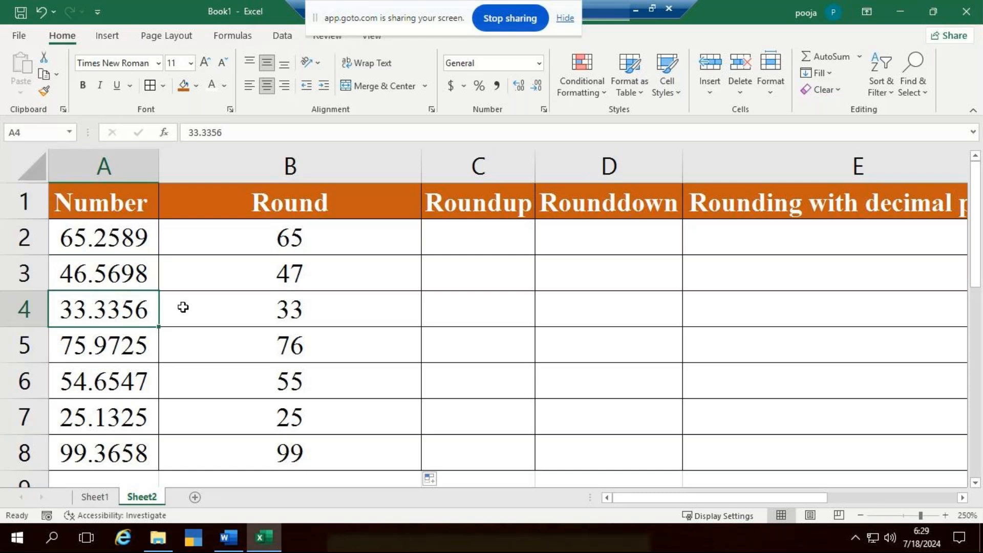
{"action": "left_click", "coordinate": [304, 312]}
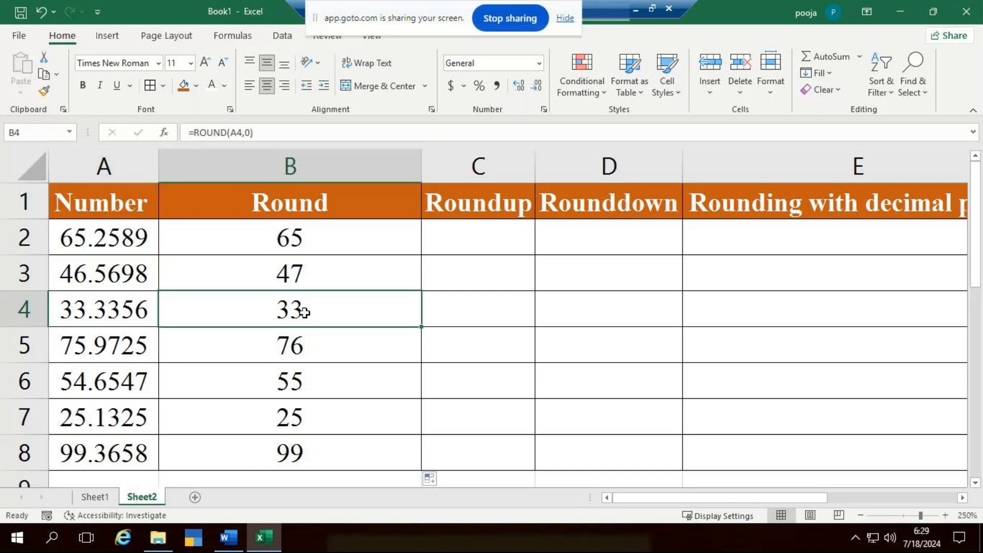
{"action": "left_click", "coordinate": [123, 340]}
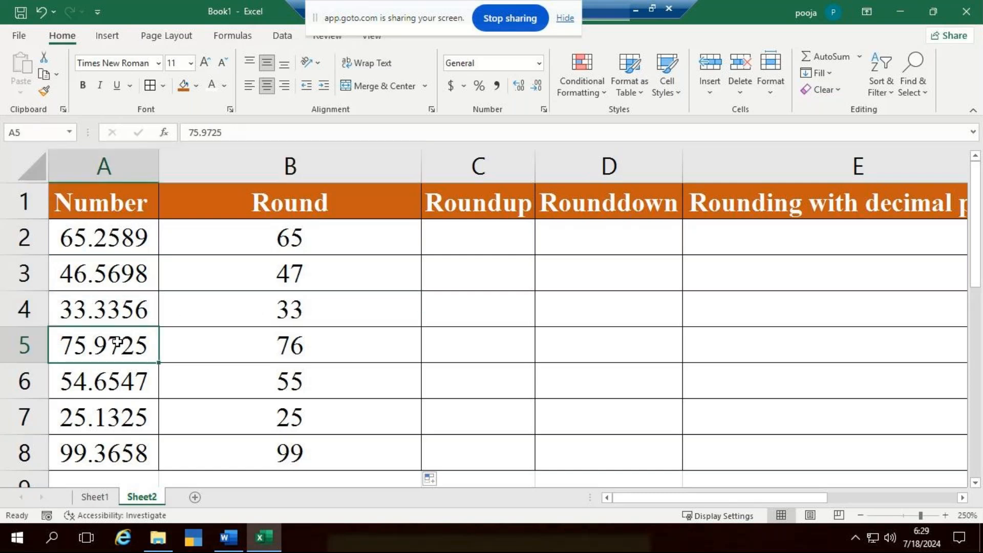
{"action": "left_click", "coordinate": [304, 352]}
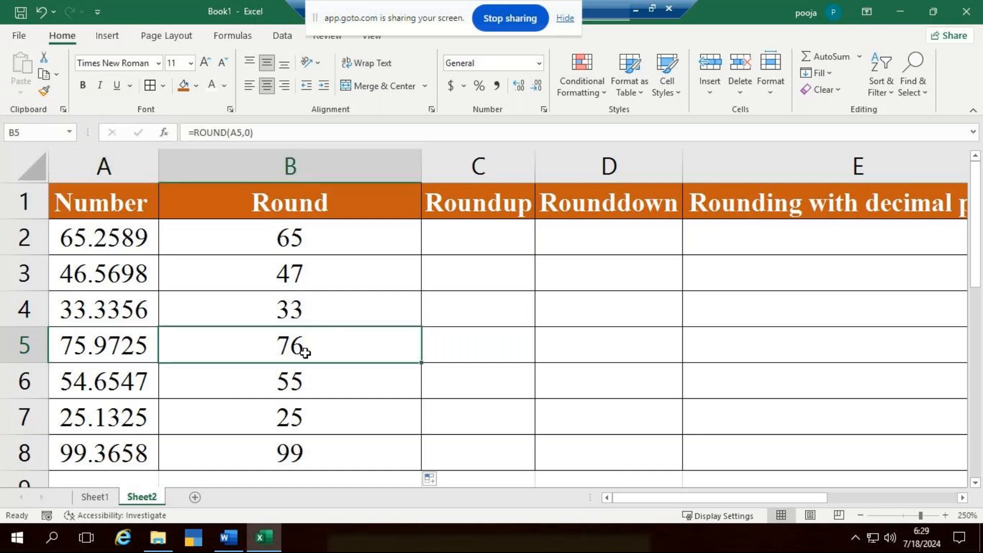
- Narrow the Round column and widen the Roundup column
{"action": "left_click_drag", "start_coordinate": [419, 171], "coordinate": [299, 182]}
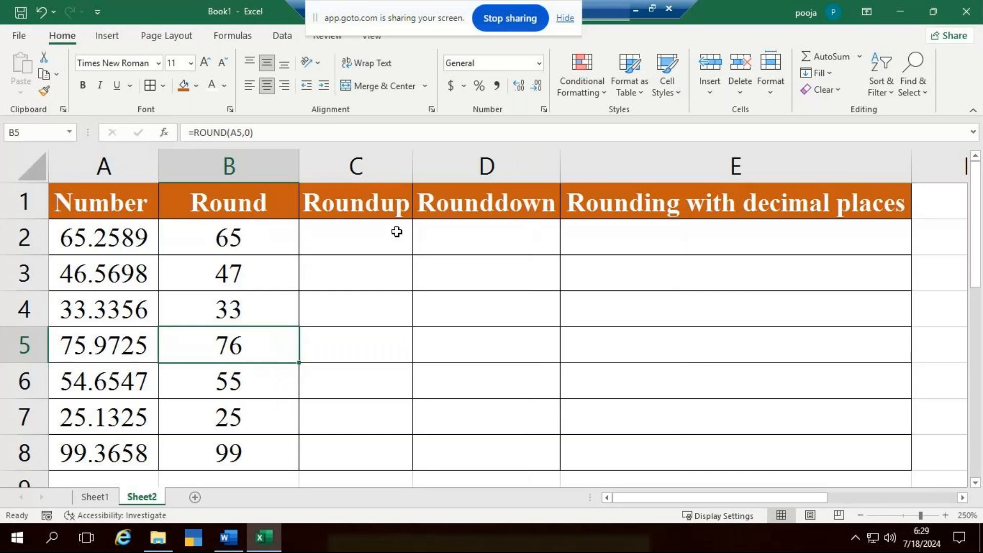
{"action": "double_click", "coordinate": [412, 169]}
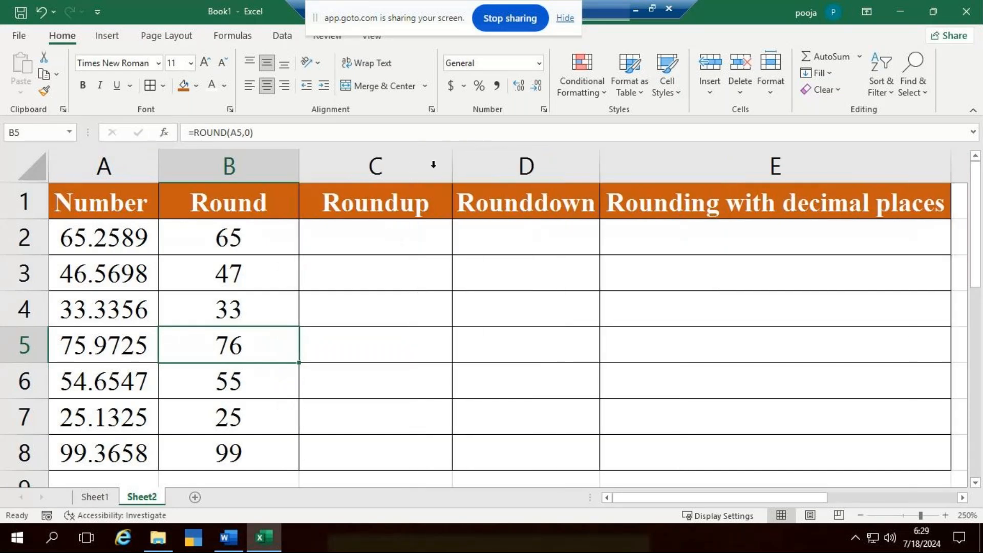
{"action": "left_click_drag", "start_coordinate": [453, 178], "coordinate": [502, 179]}
- Enter =ROUNDUP(A2,0) in C2 and compare its result with the original number in A2
{"action": "left_click", "coordinate": [421, 243]}
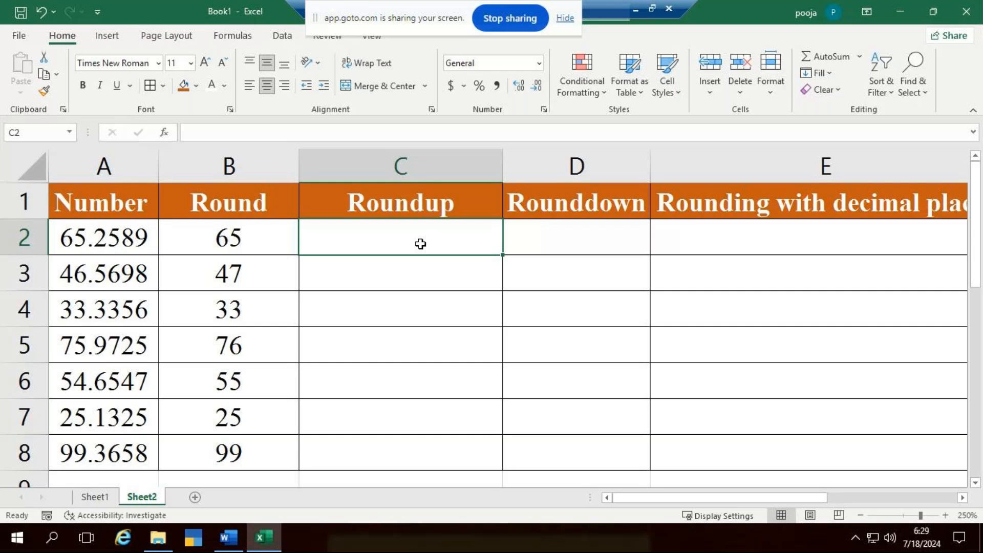
{"action": "type", "text": "=ro"}
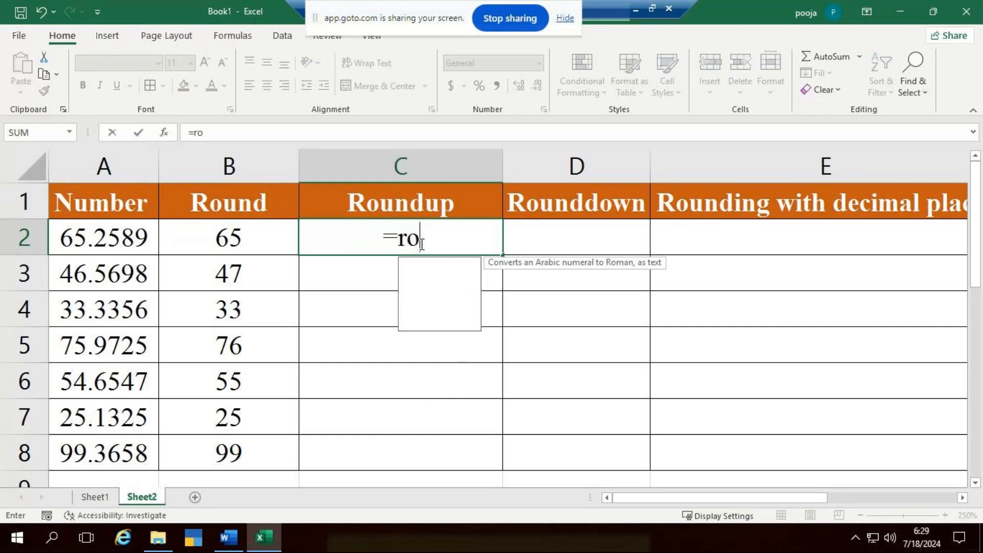
{"action": "type", "text": "undu"}
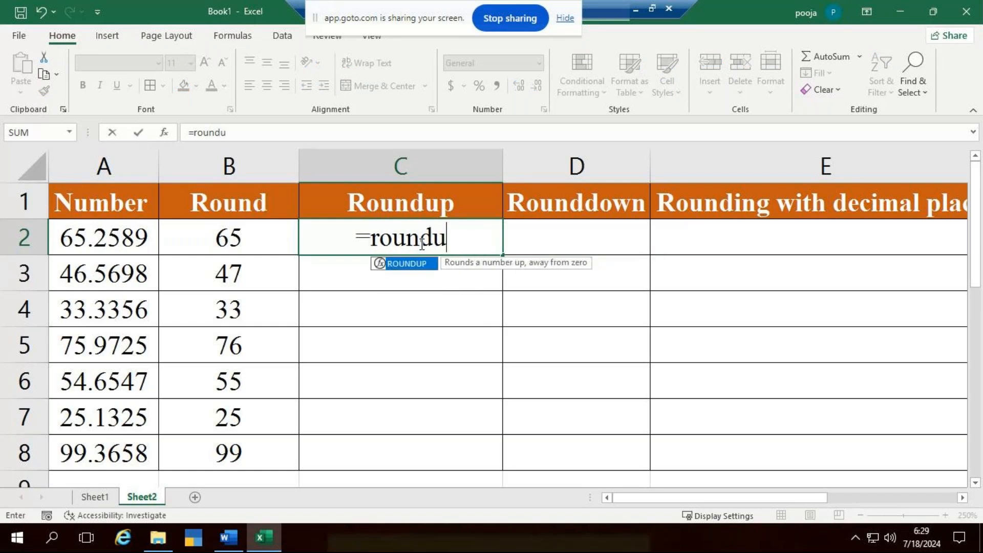
{"action": "key", "text": "Tab"}
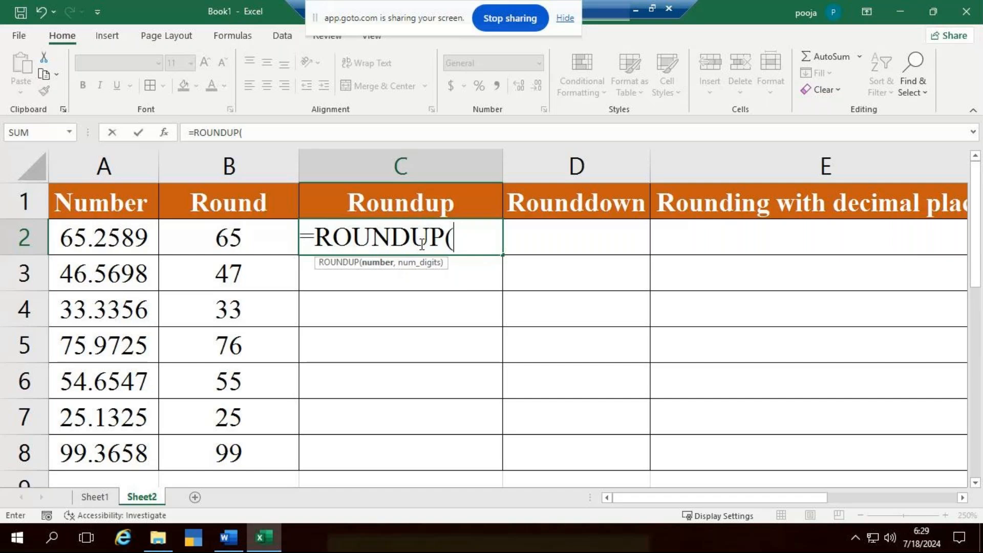
{"action": "left_click", "coordinate": [96, 242]}
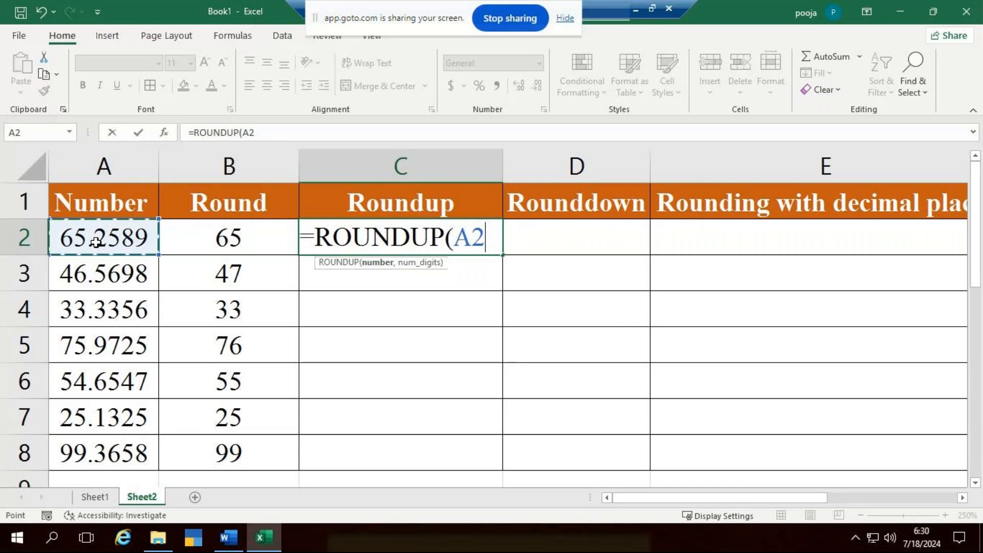
{"action": "type", "text": ","}
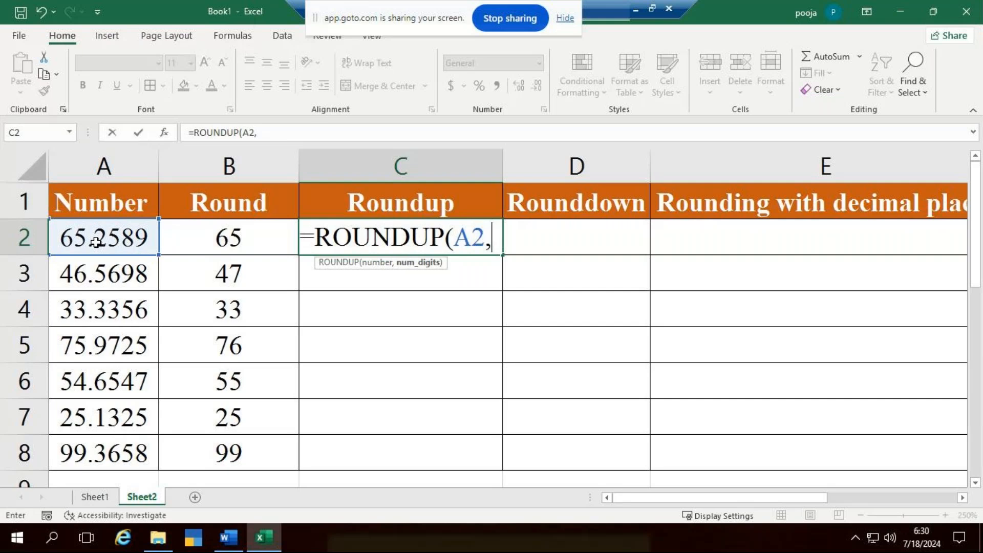
{"action": "type", "text": "0"}
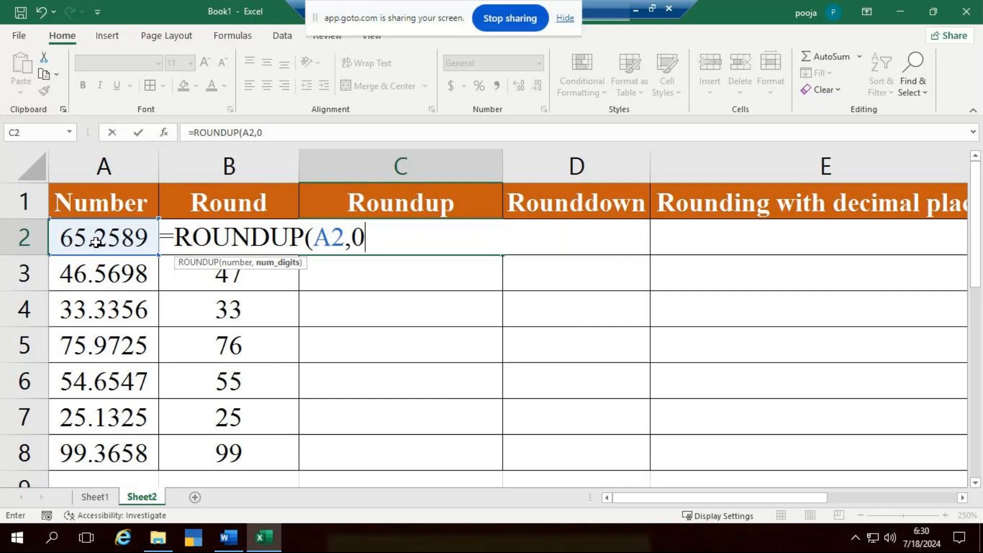
{"action": "type", "text": ")"}
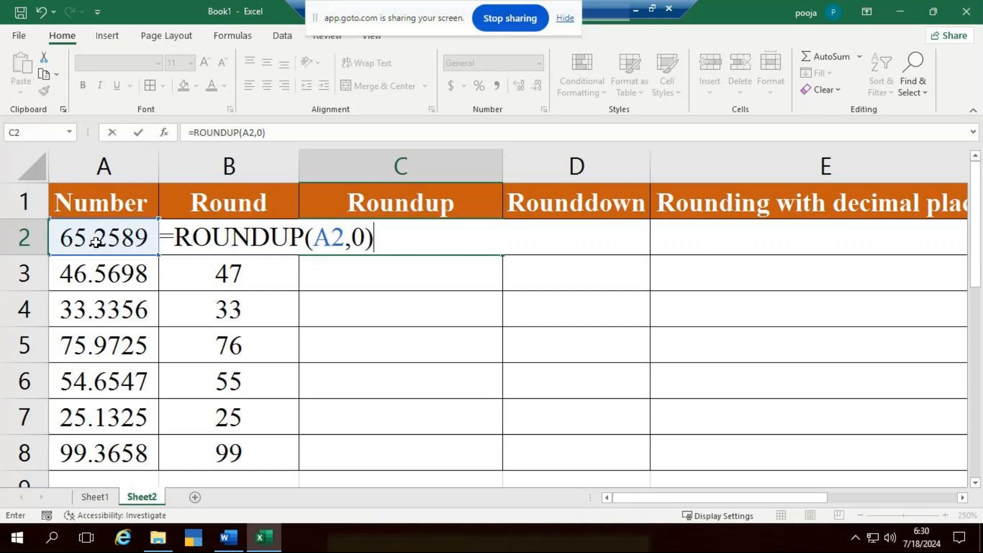
{"action": "key", "text": "Return"}
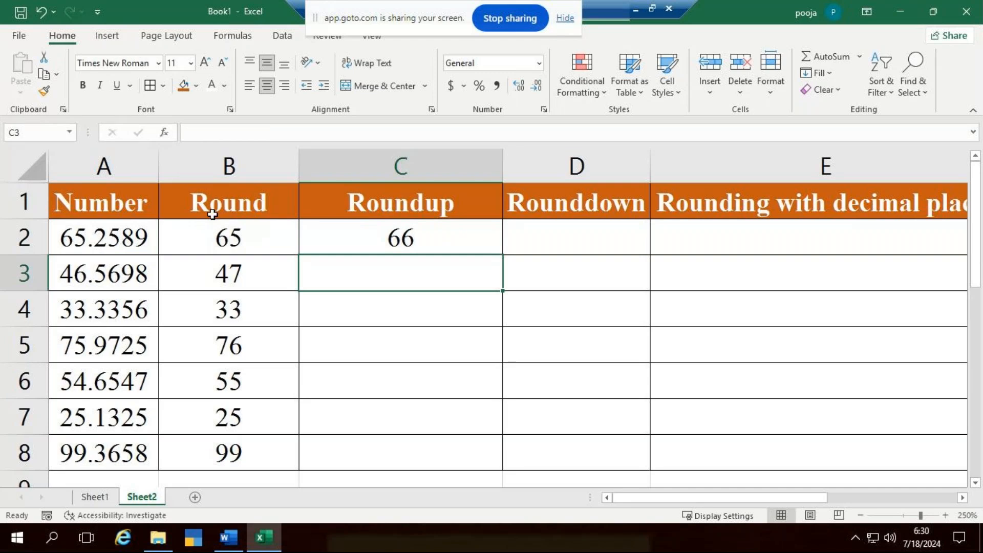
{"action": "left_click", "coordinate": [105, 240]}
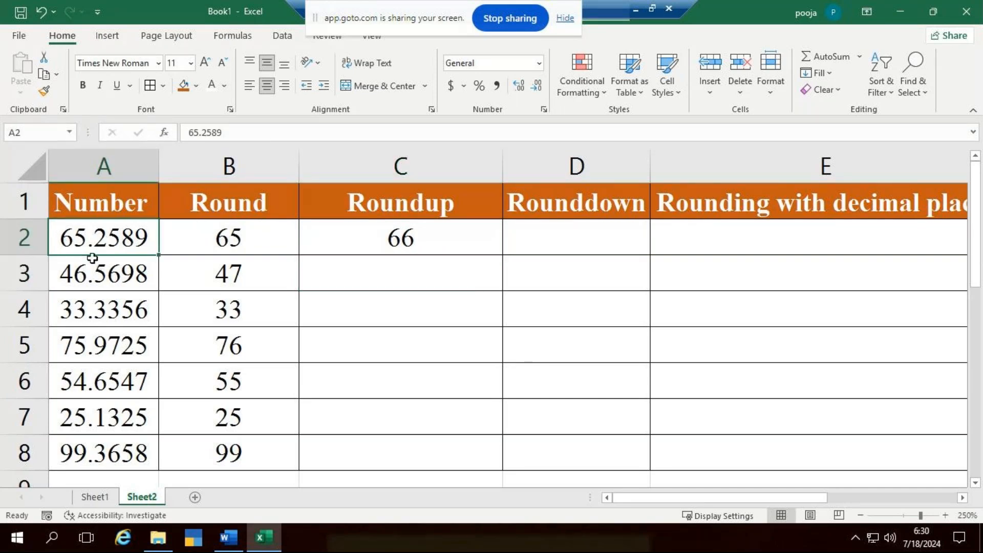
{"action": "left_click", "coordinate": [387, 239]}
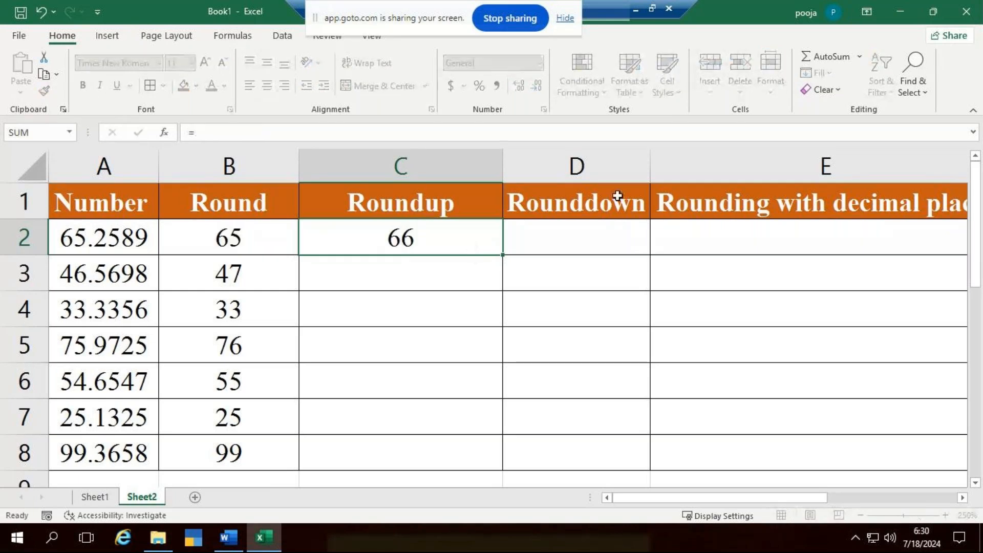
- Widen the Roundup column further and clear the formula from C2
{"action": "left_click", "coordinate": [496, 168]}
{"action": "left_click_drag", "start_coordinate": [502, 169], "coordinate": [558, 172]}
{"action": "left_click", "coordinate": [463, 237]}
{"action": "key", "text": "Delete"}
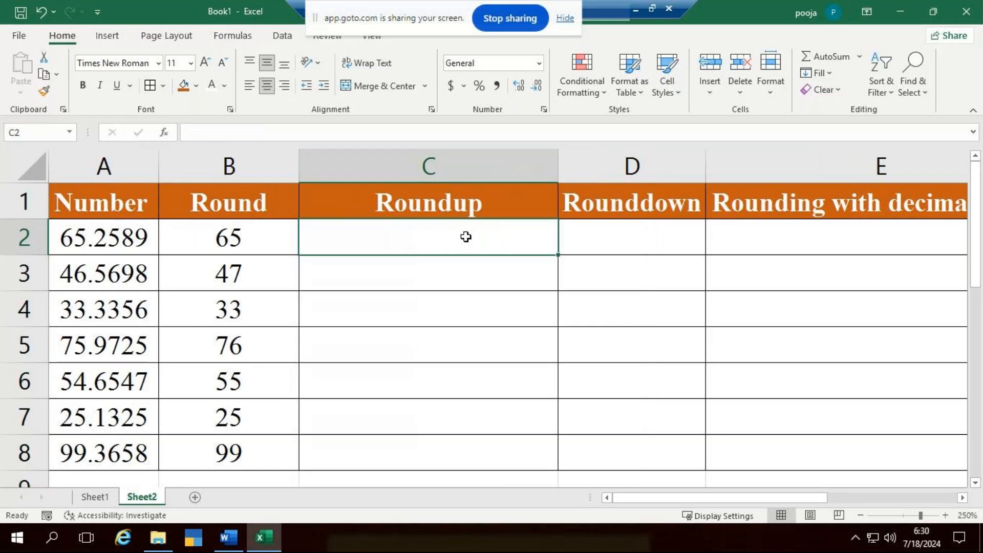
- Enter =ROUNDUP(A2,0) in C2 and fill the formula down to C8
{"action": "double_click", "coordinate": [465, 236]}
{"action": "type", "text": "=r"}
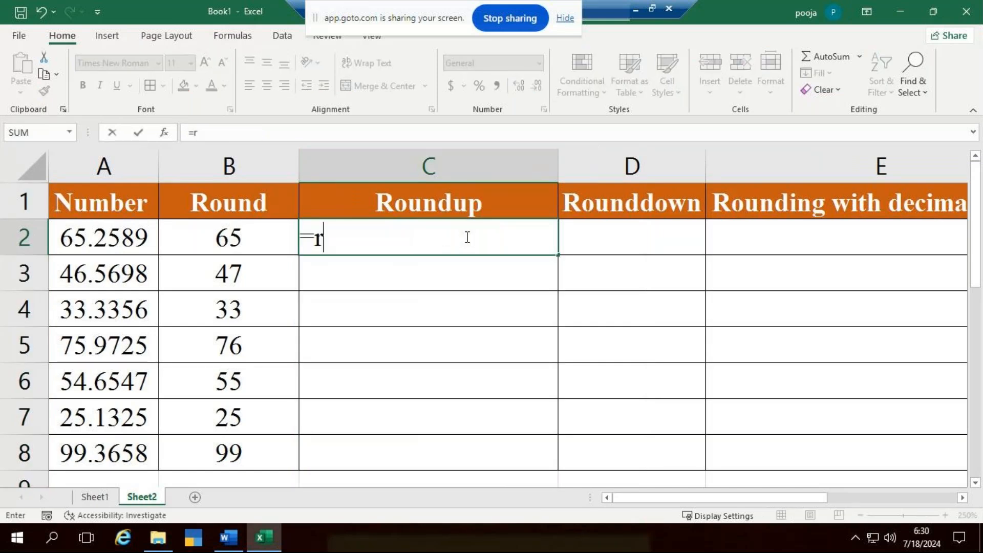
{"action": "type", "text": "oundd"}
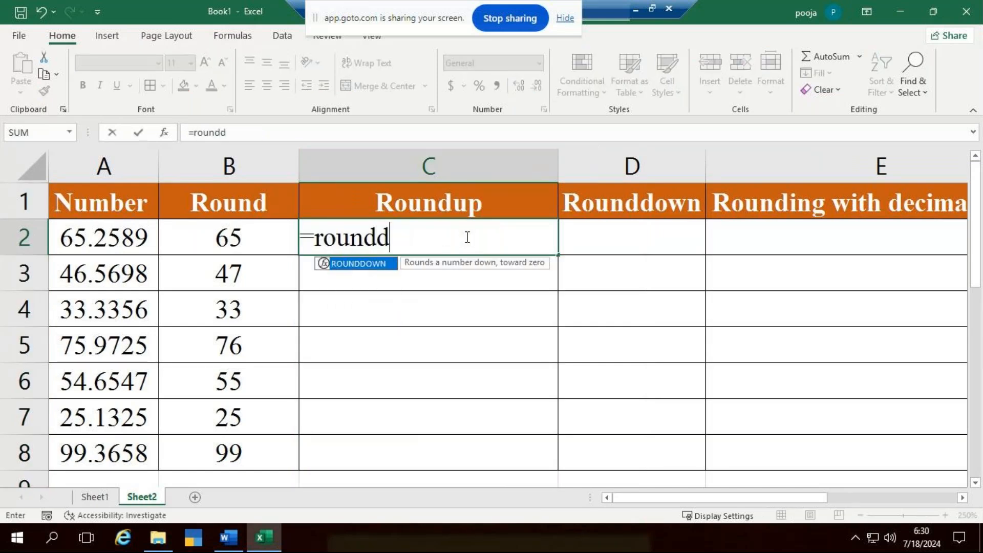
{"action": "key", "text": "BackSpace"}
{"action": "type", "text": "u"}
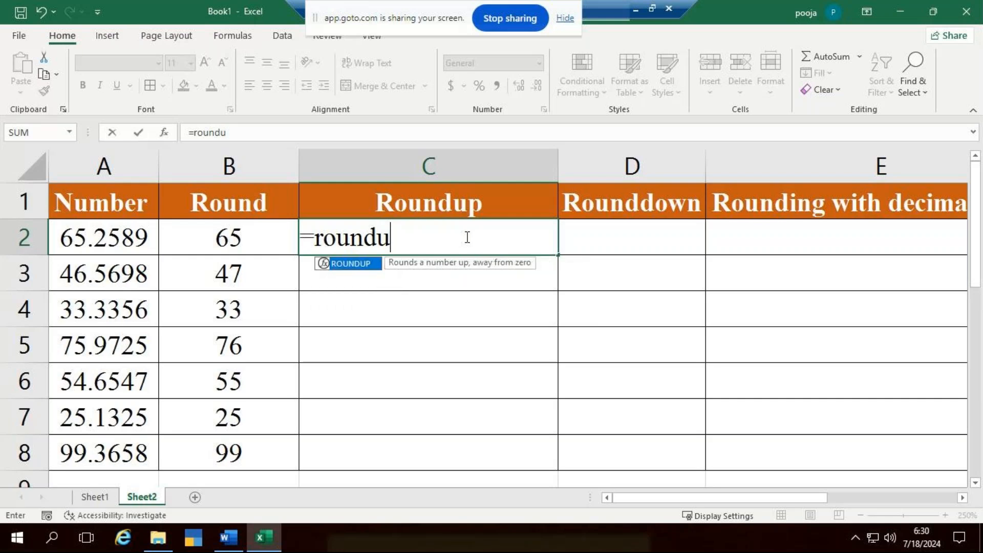
{"action": "key", "text": "Tab"}
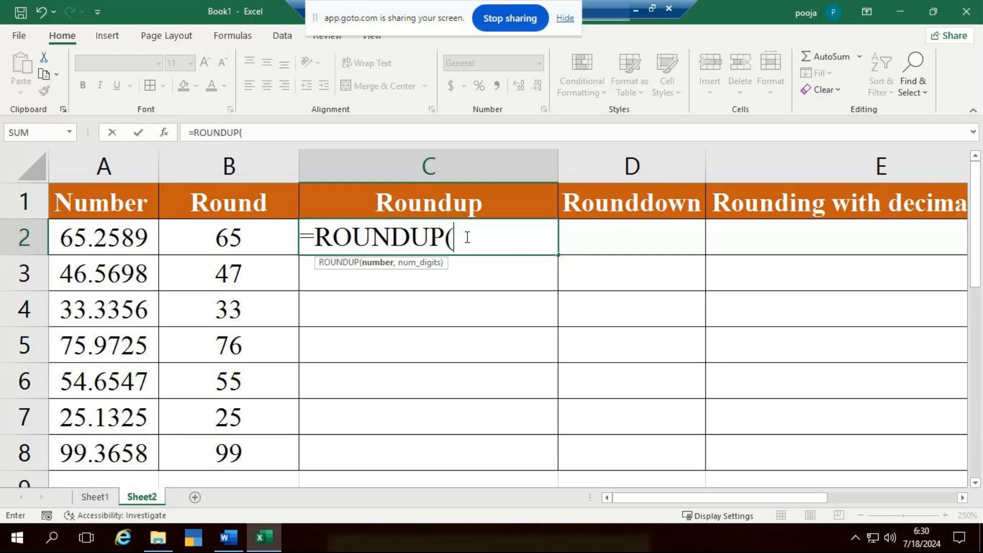
{"action": "left_click", "coordinate": [131, 234]}
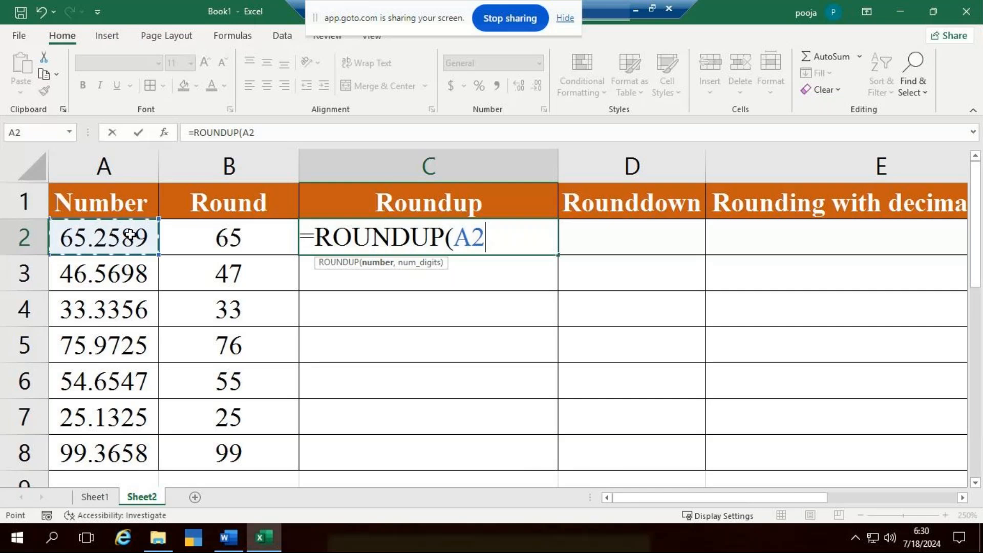
{"action": "type", "text": ","}
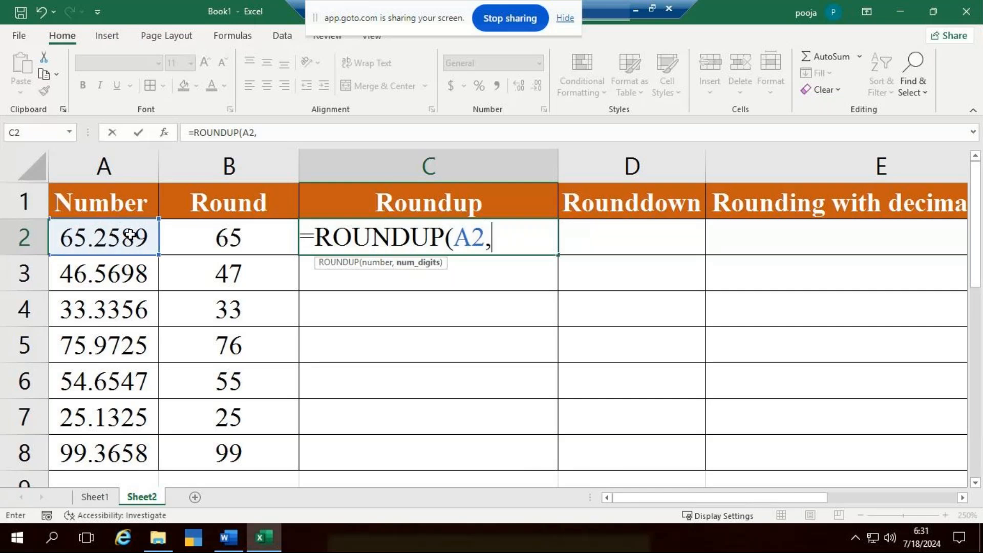
{"action": "type", "text": "0"}
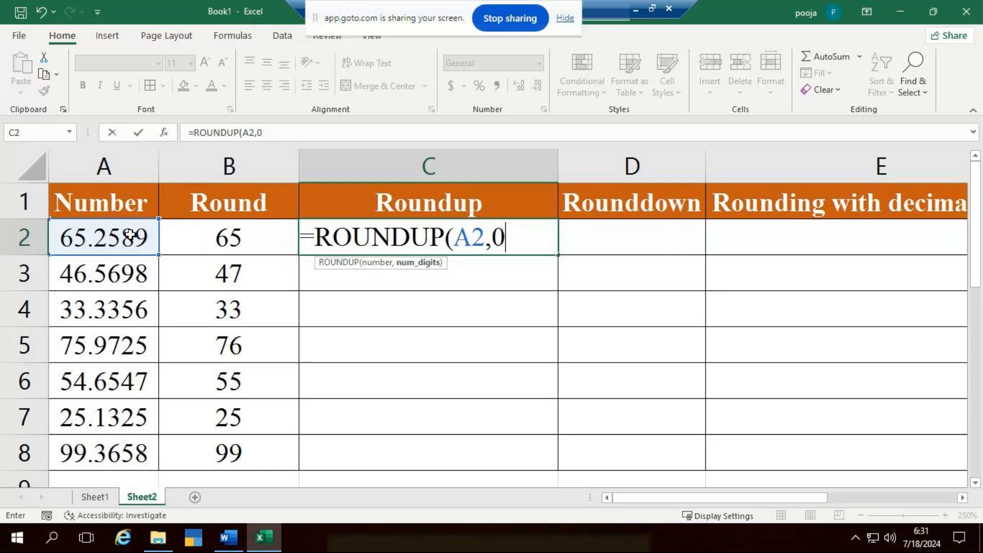
{"action": "type", "text": ")"}
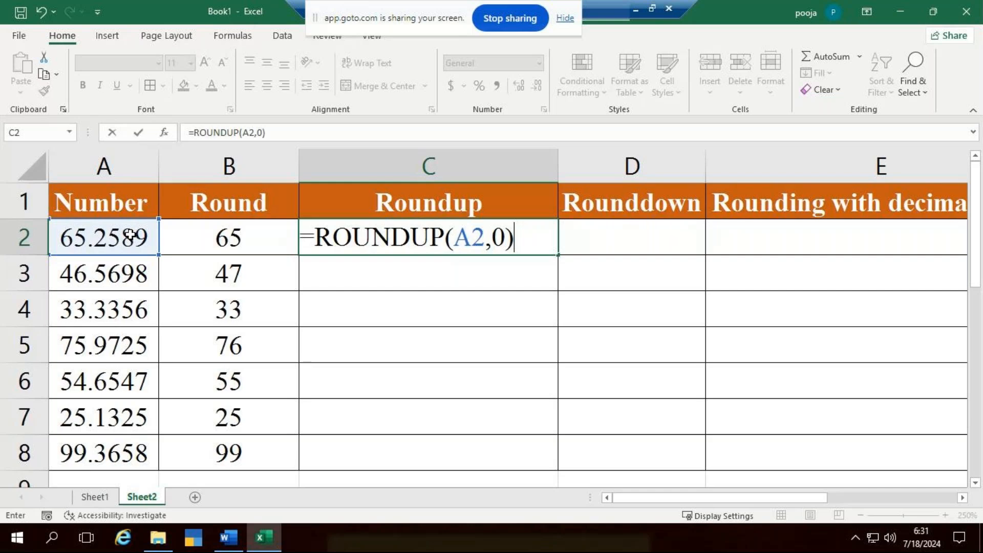
{"action": "key", "text": "Return"}
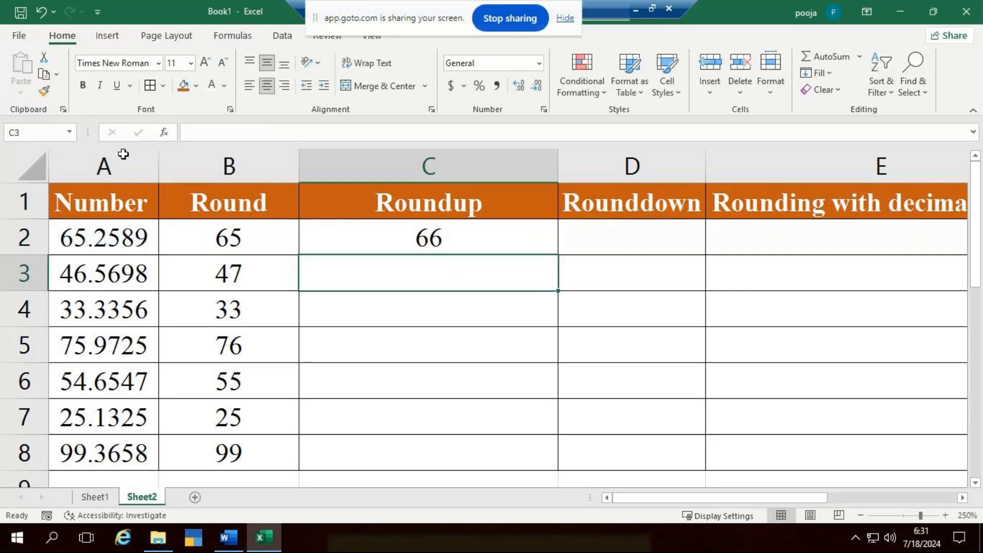
{"action": "left_click", "coordinate": [408, 232]}
{"action": "double_click", "coordinate": [558, 256]}
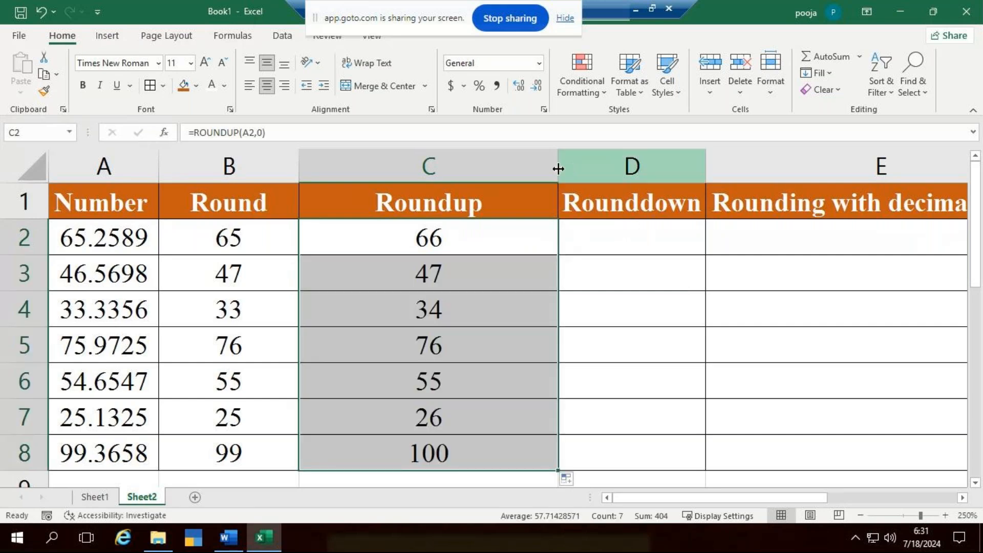
- Narrow the Roundup column and widen the Rounddown column to make room for its formula
{"action": "left_click_drag", "start_coordinate": [558, 168], "coordinate": [436, 176]}
{"action": "left_click_drag", "start_coordinate": [583, 175], "coordinate": [677, 182]}
{"action": "left_click", "coordinate": [562, 244]}
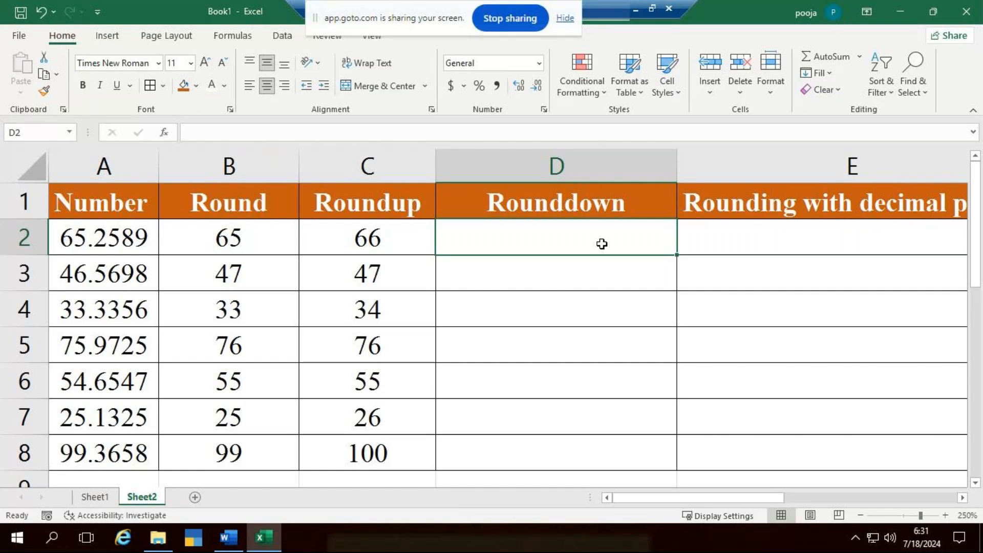
- Enter =ROUNDDOWN(A2,0) in D2 and fill the formula down to D8
{"action": "double_click", "coordinate": [445, 221]}
{"action": "type", "text": "=roundd"}
{"action": "key", "text": "Tab"}
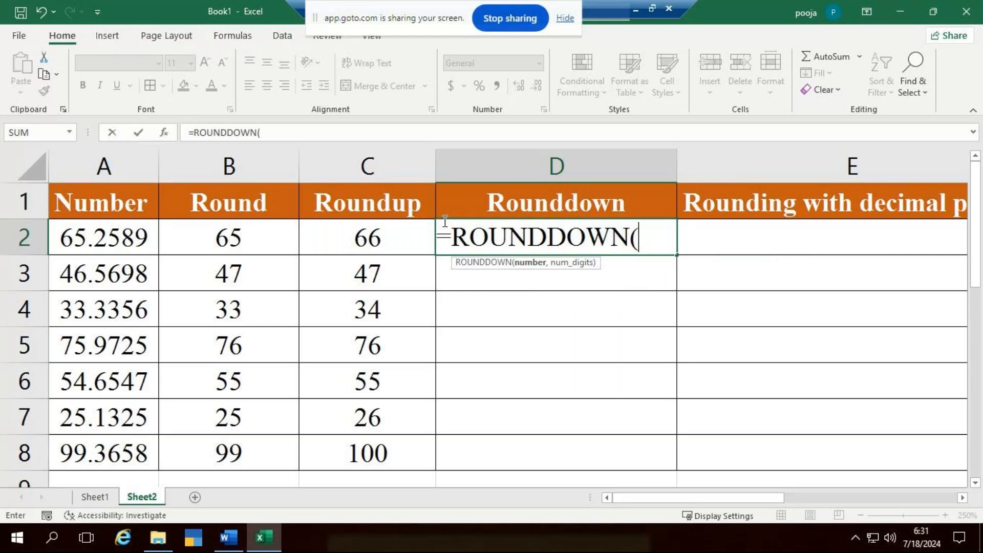
{"action": "left_click", "coordinate": [123, 244]}
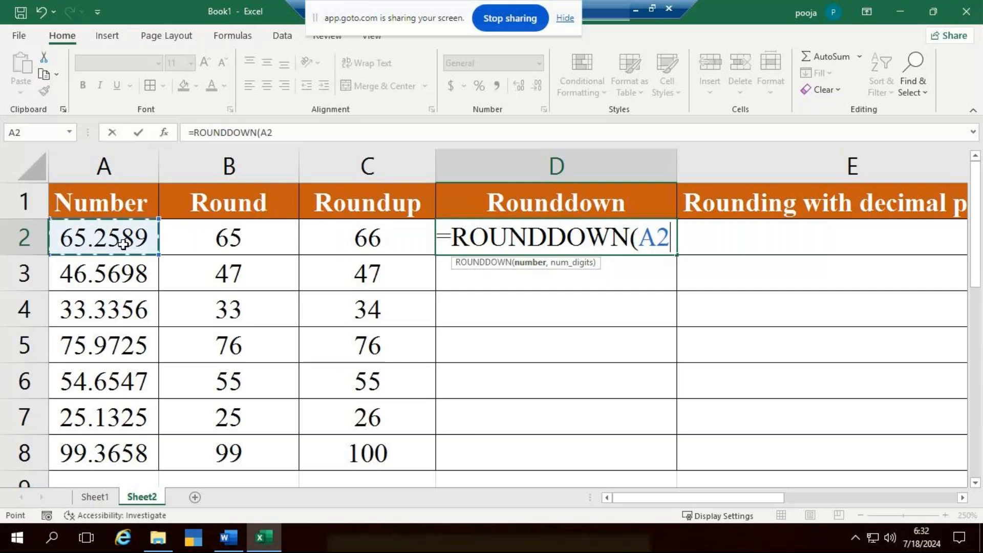
{"action": "type", "text": ","}
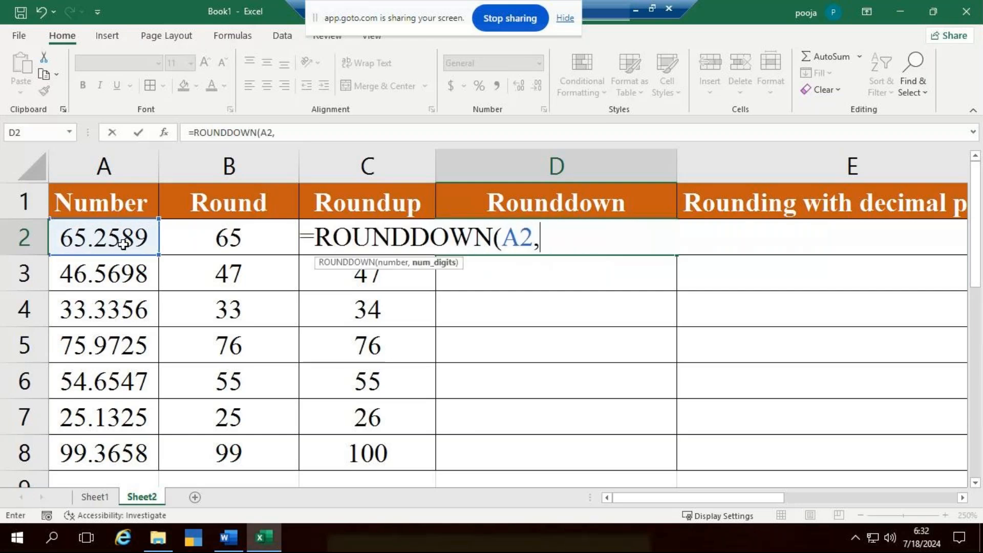
{"action": "type", "text": "0"}
{"action": "type", "text": ")"}
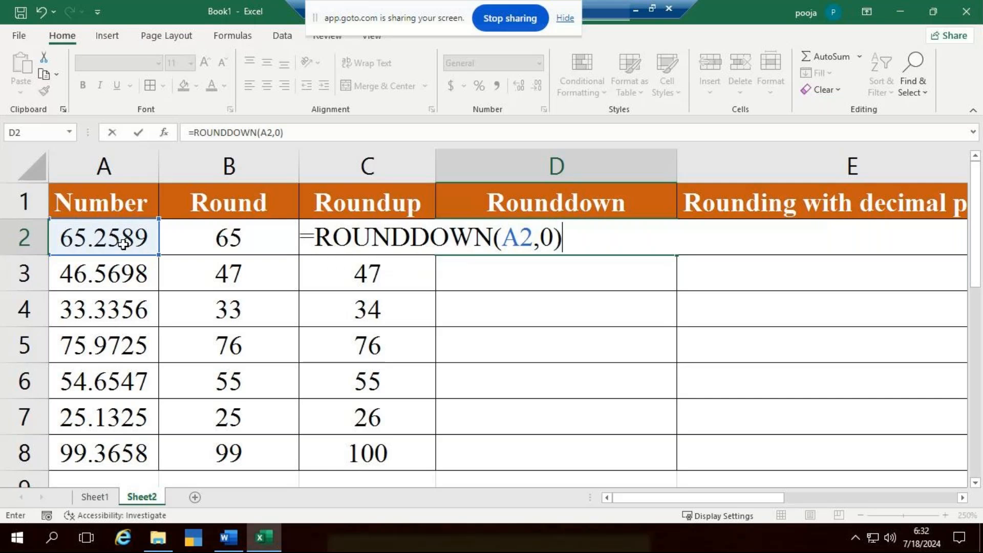
{"action": "key", "text": "Return"}
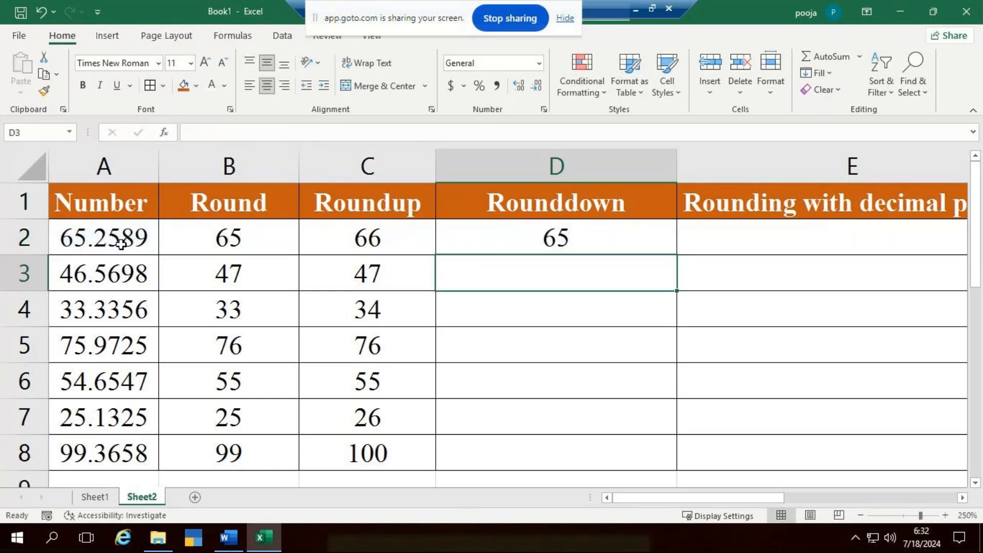
{"action": "left_click", "coordinate": [647, 239]}
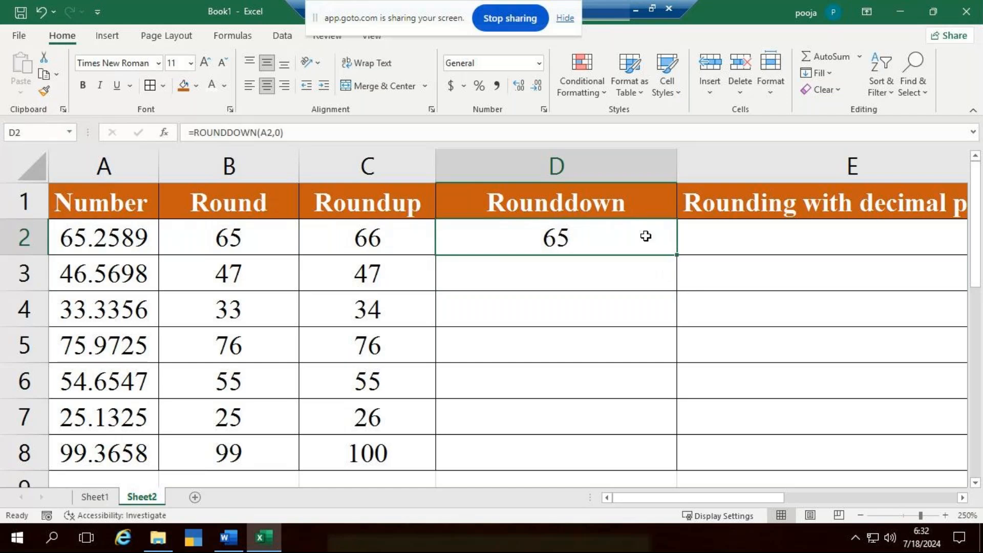
{"action": "double_click", "coordinate": [677, 255]}
- Narrow the Rounddown column so its width fits the heading
{"action": "left_click", "coordinate": [532, 267]}
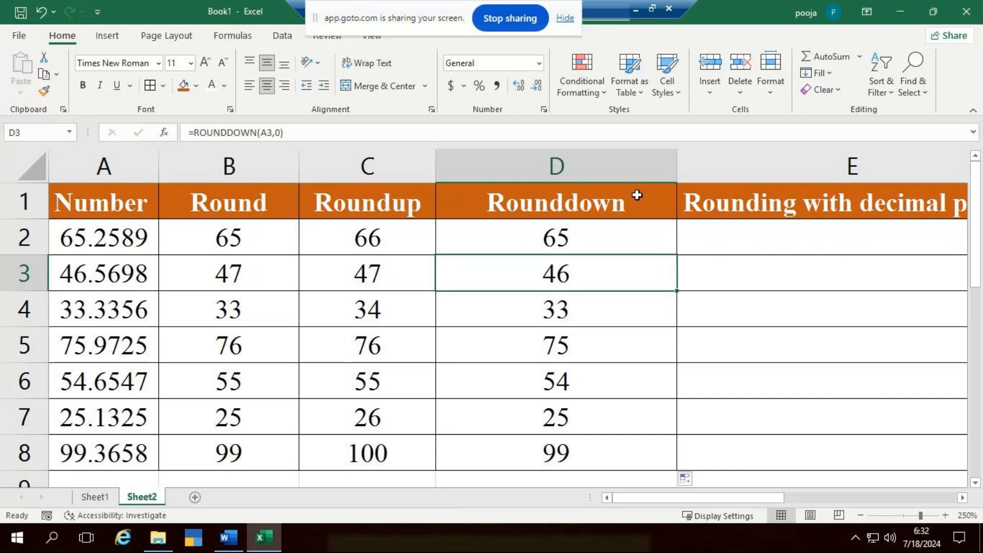
{"action": "left_click_drag", "start_coordinate": [676, 177], "coordinate": [562, 177]}
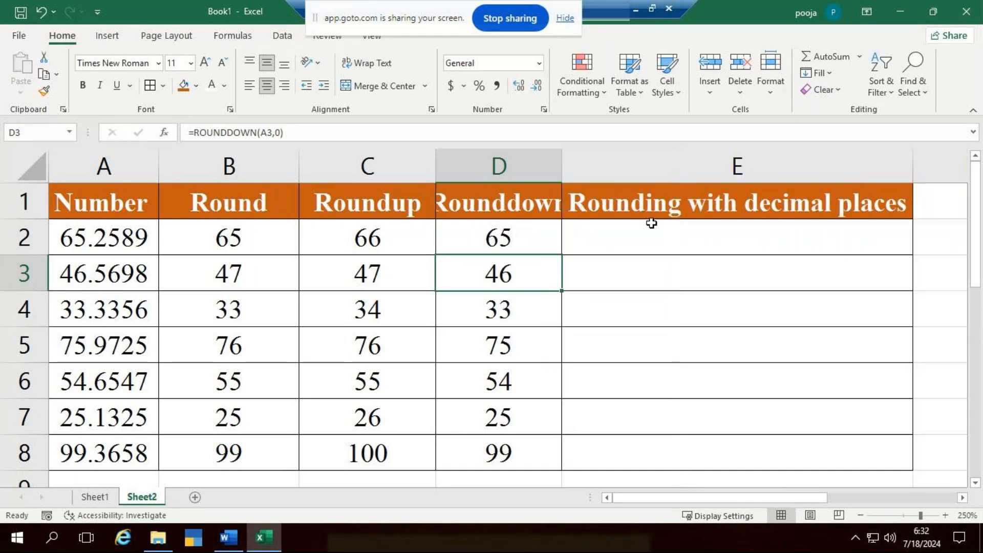
{"action": "double_click", "coordinate": [560, 174]}
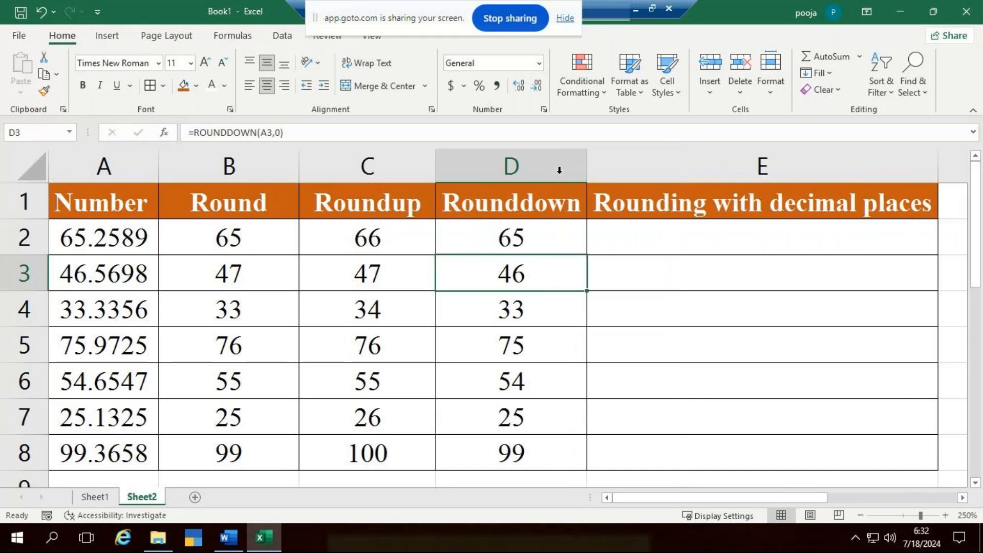
- Enter =ROUND(A2,3) in E2 to round the number to three decimal places, and clear the cell again
{"action": "left_click", "coordinate": [722, 246]}
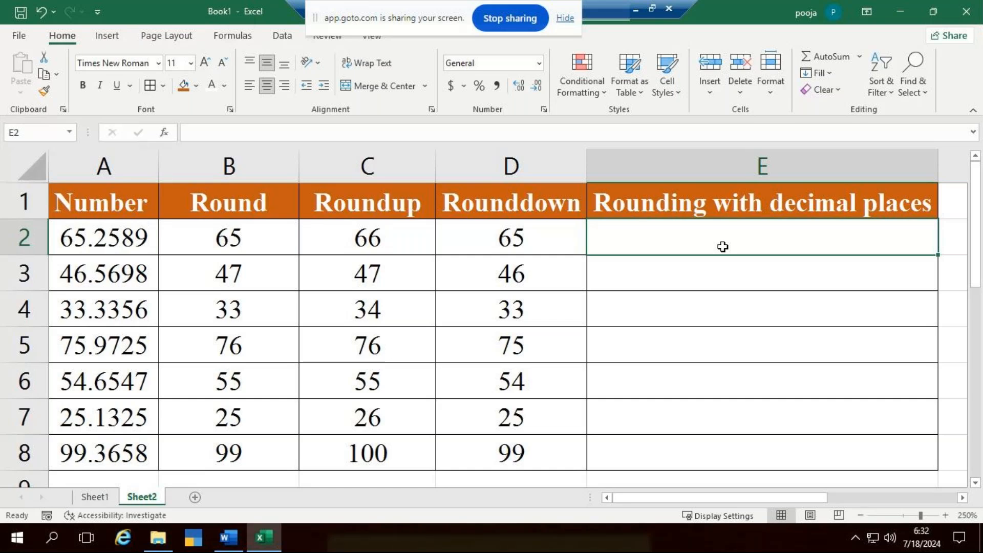
{"action": "type", "text": "=round"}
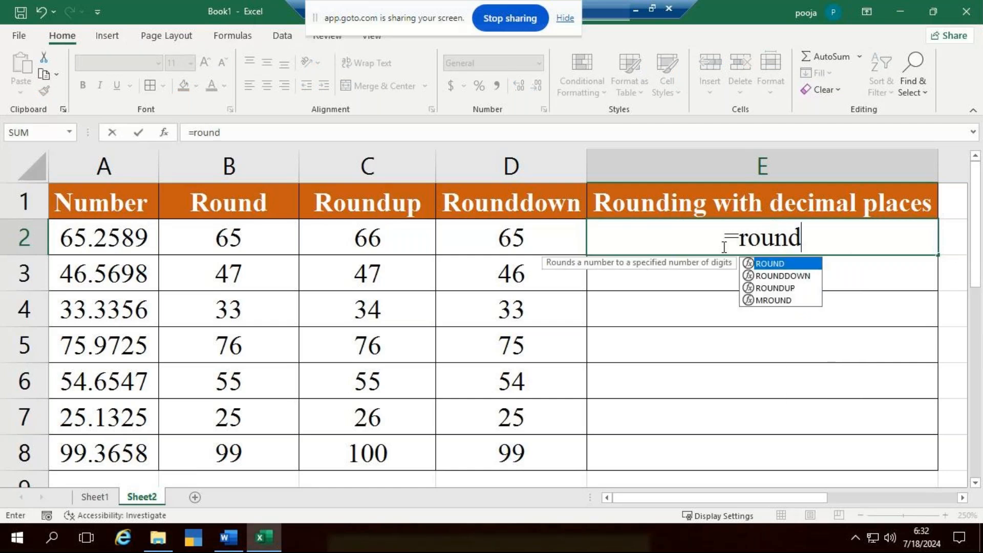
{"action": "key", "text": "Tab"}
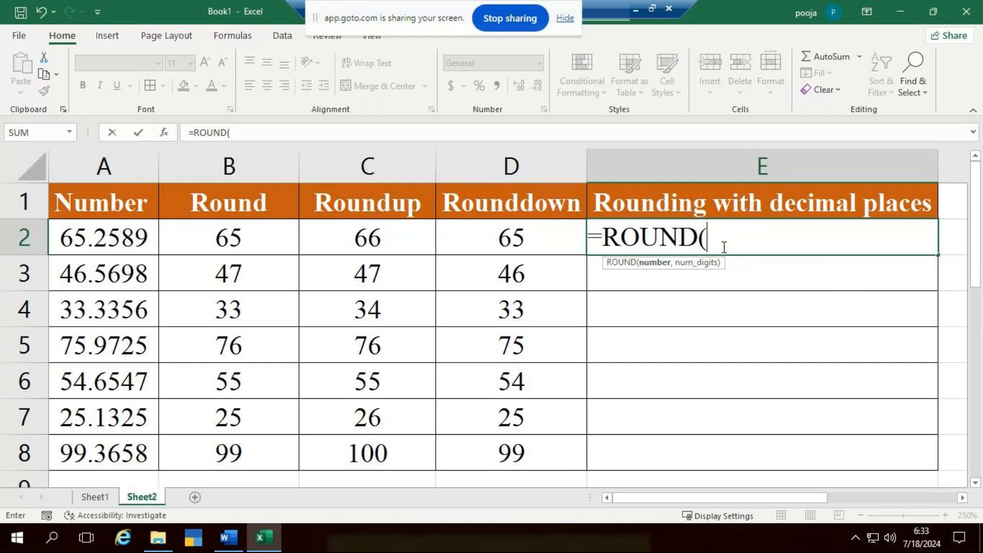
{"action": "left_click", "coordinate": [126, 237]}
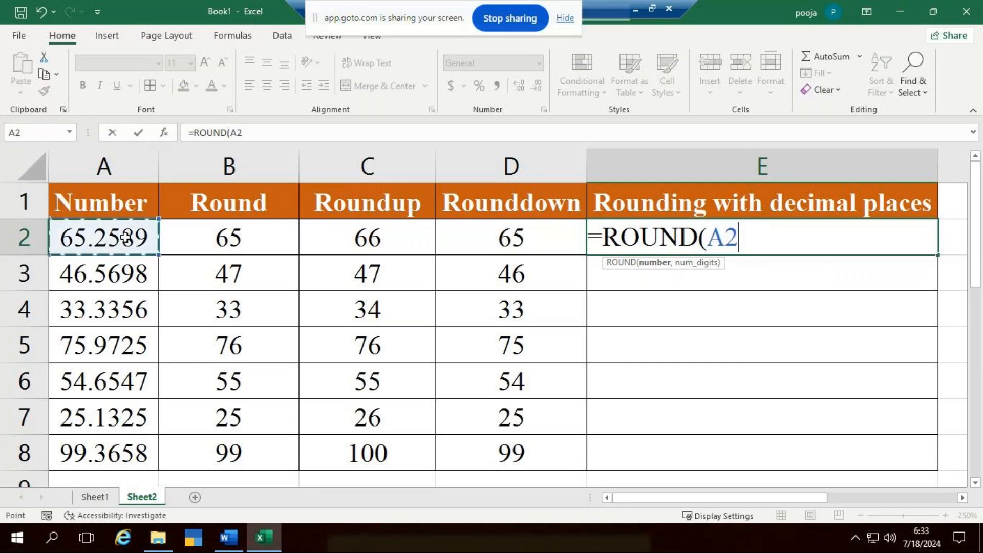
{"action": "type", "text": ","}
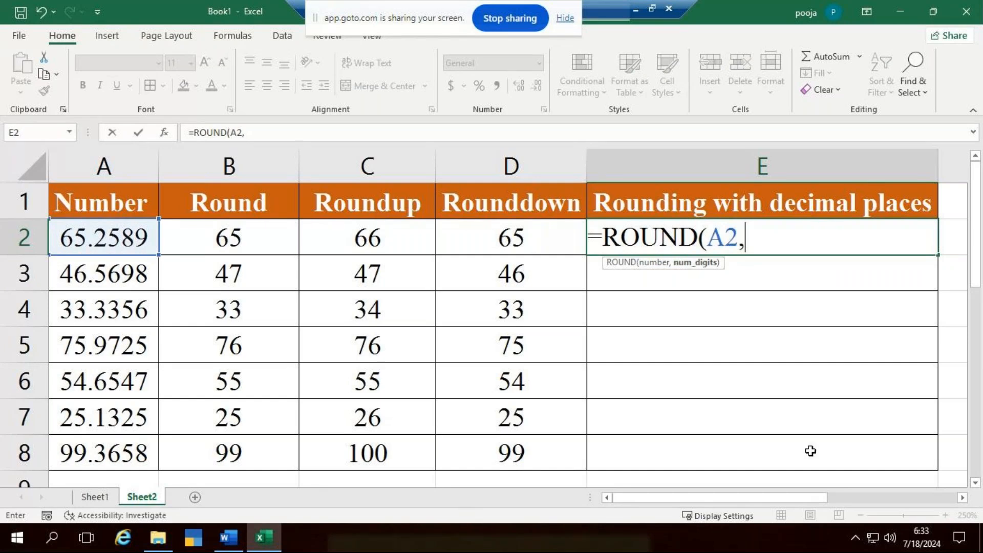
{"action": "type", "text": "3)"}
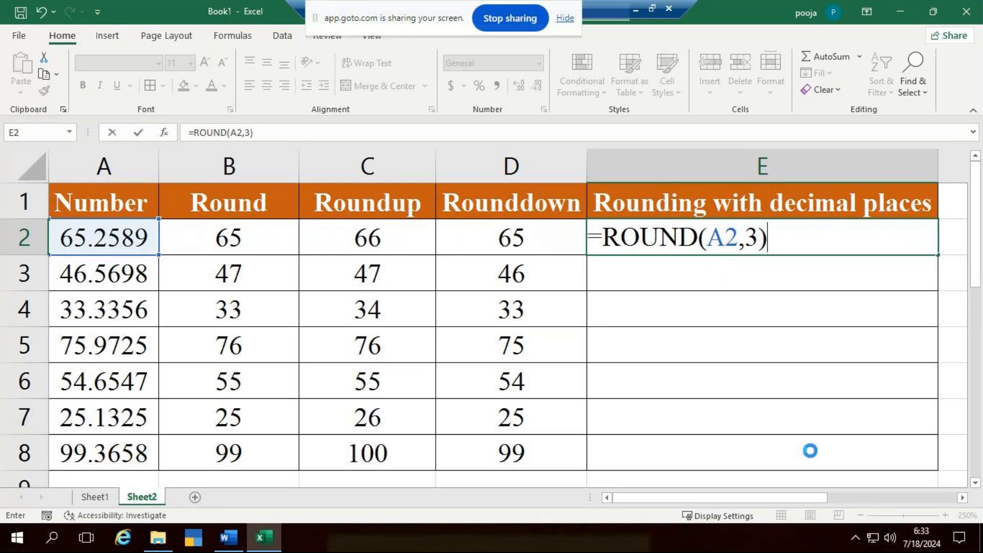
{"action": "key", "text": "Return"}
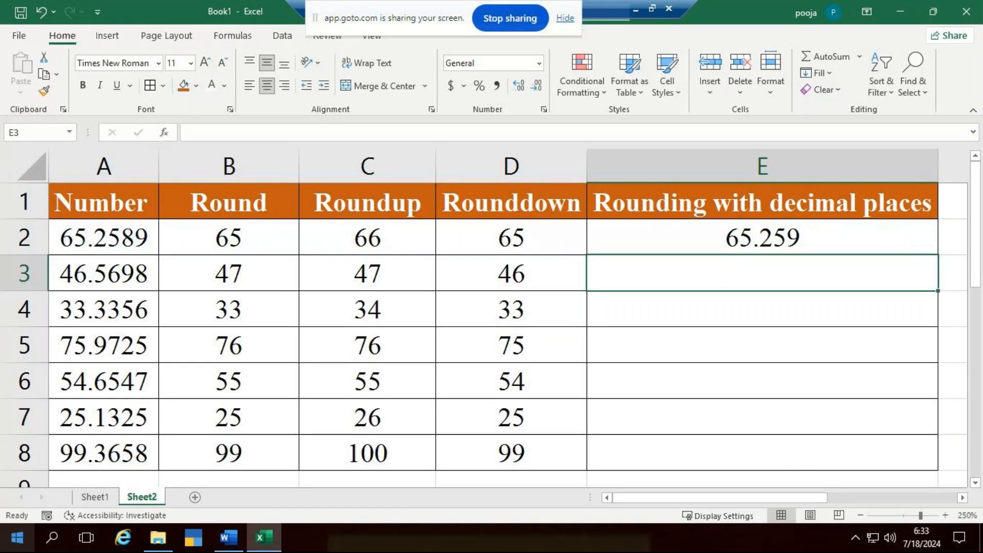
{"action": "left_click", "coordinate": [900, 237]}
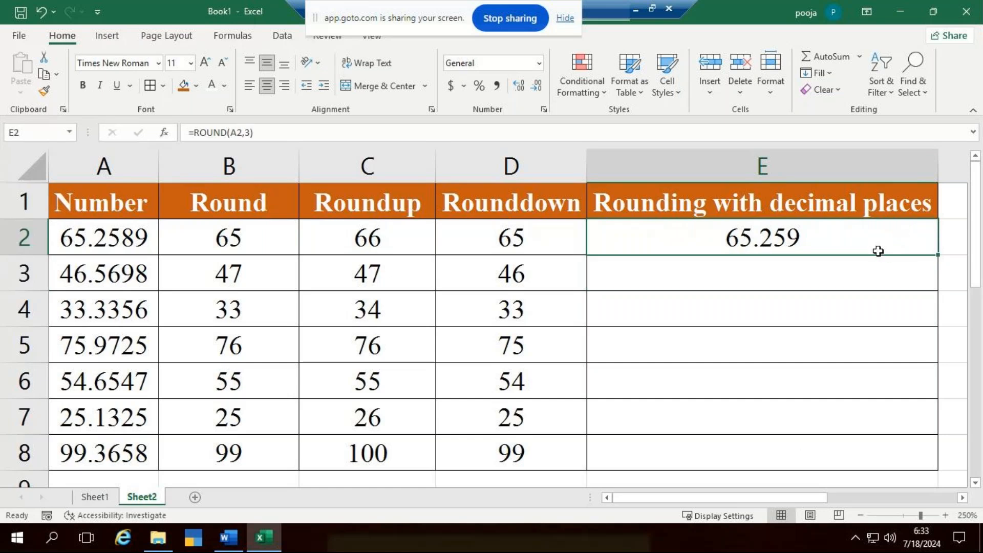
{"action": "key", "text": "Delete"}
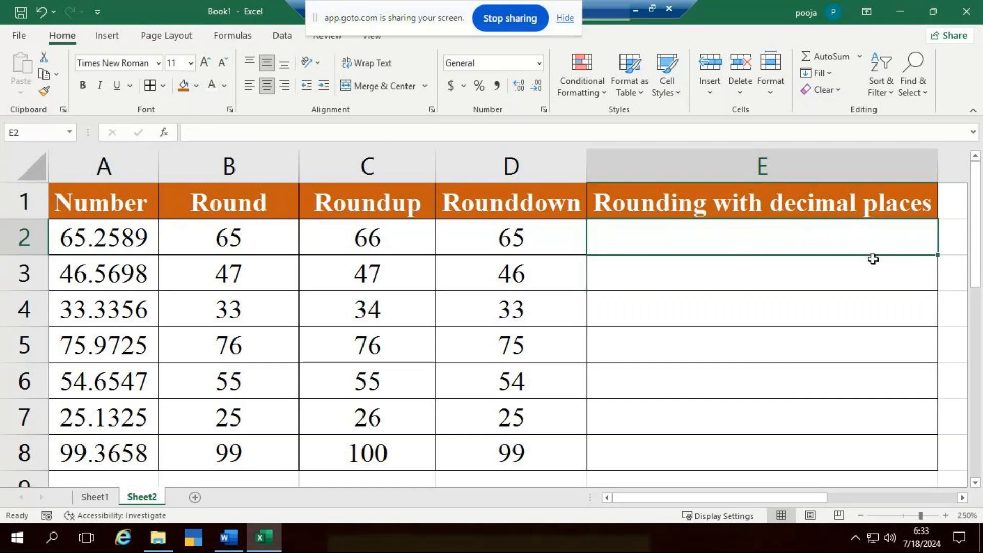
{"action": "left_click", "coordinate": [828, 339]}
- Enter =ROUND(A2,2) in E2 to round to two decimal places, and fill the formula down to E8
{"action": "left_click", "coordinate": [805, 234]}
{"action": "double_click", "coordinate": [805, 234]}
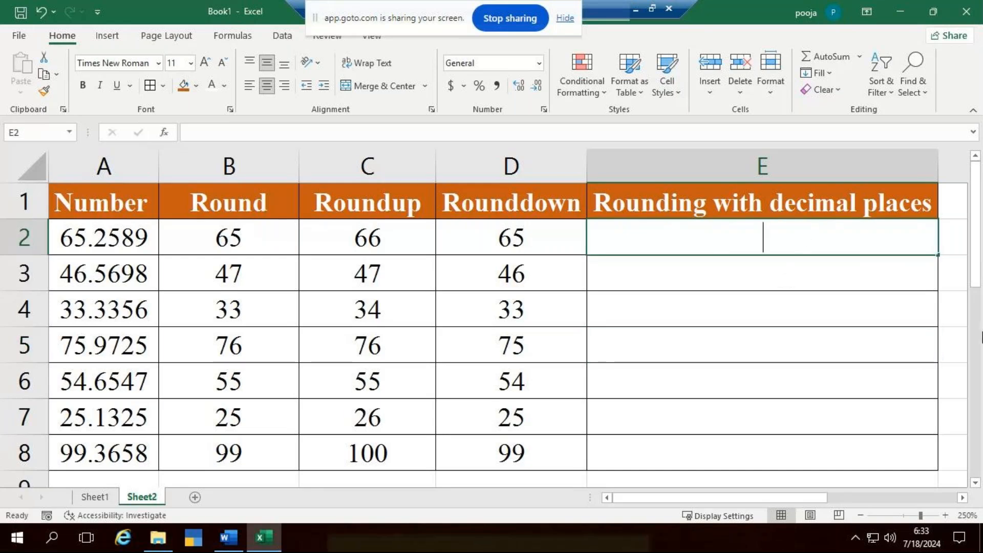
{"action": "type", "text": "=r"}
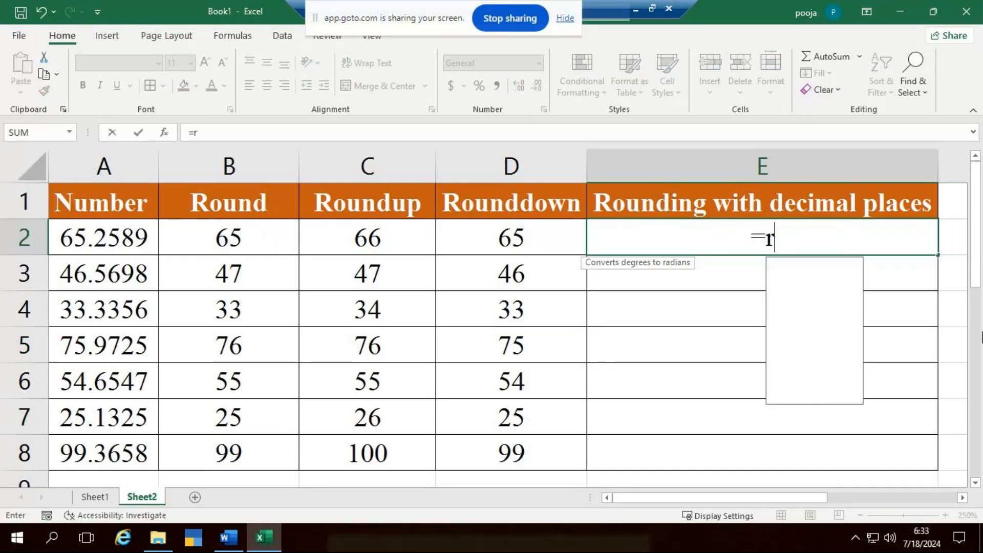
{"action": "type", "text": "oun"}
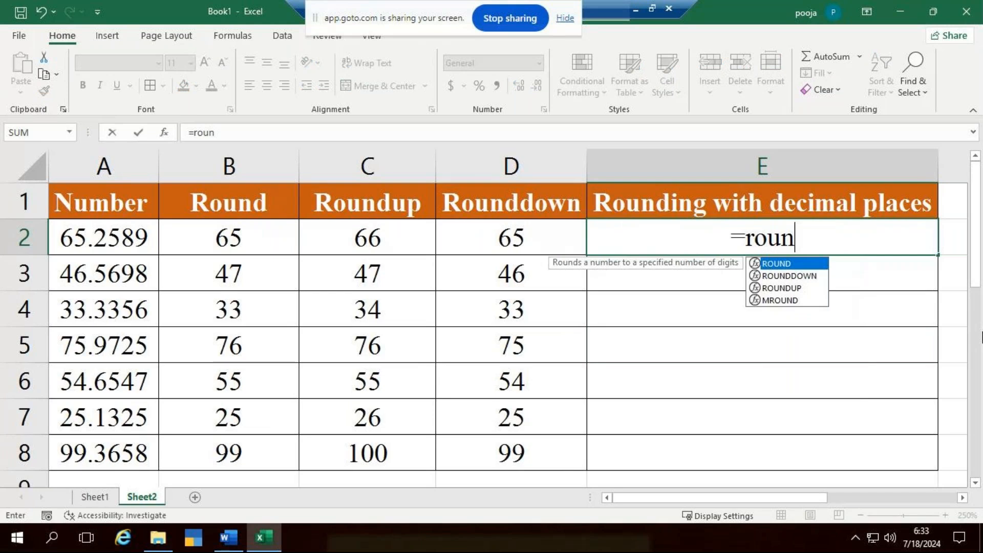
{"action": "key", "text": "Tab"}
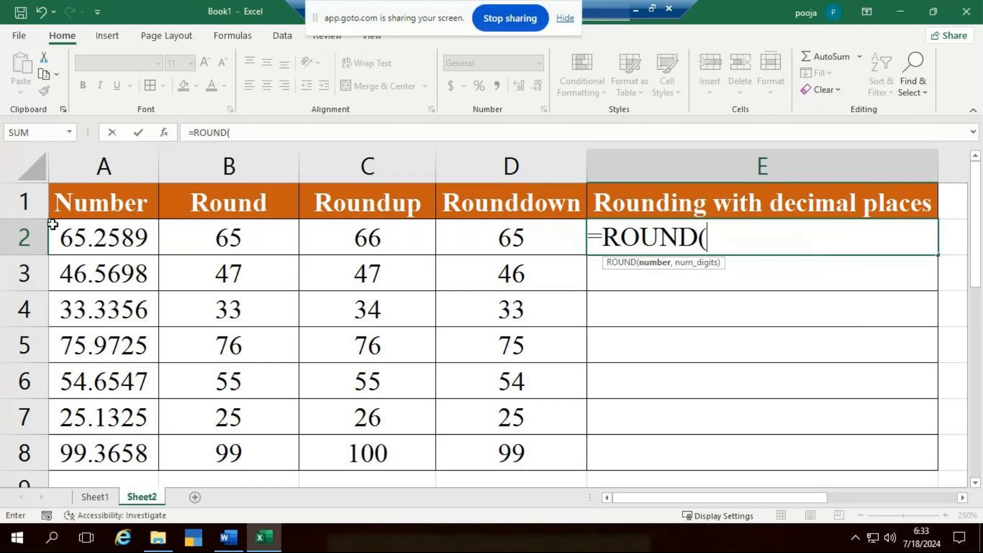
{"action": "left_click", "coordinate": [101, 236]}
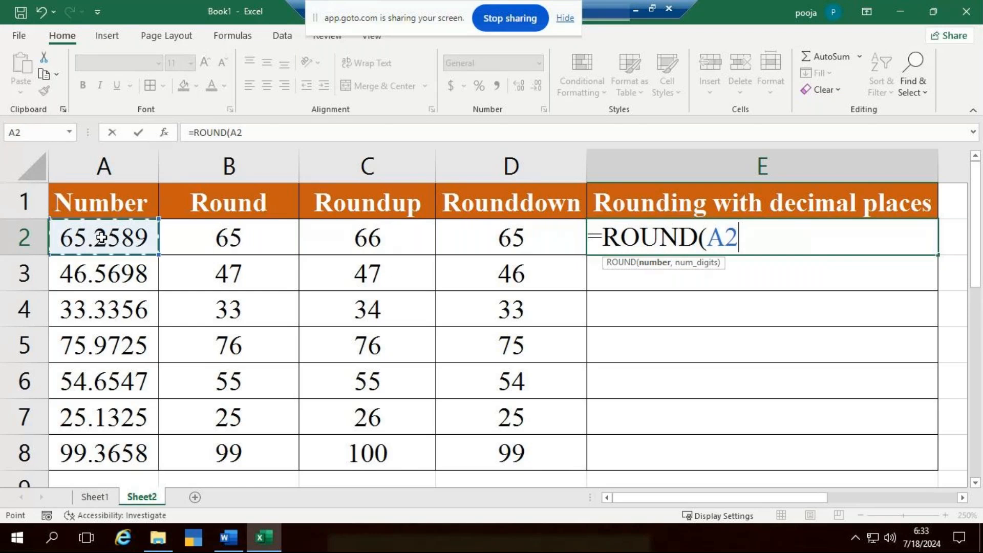
{"action": "type", "text": ","}
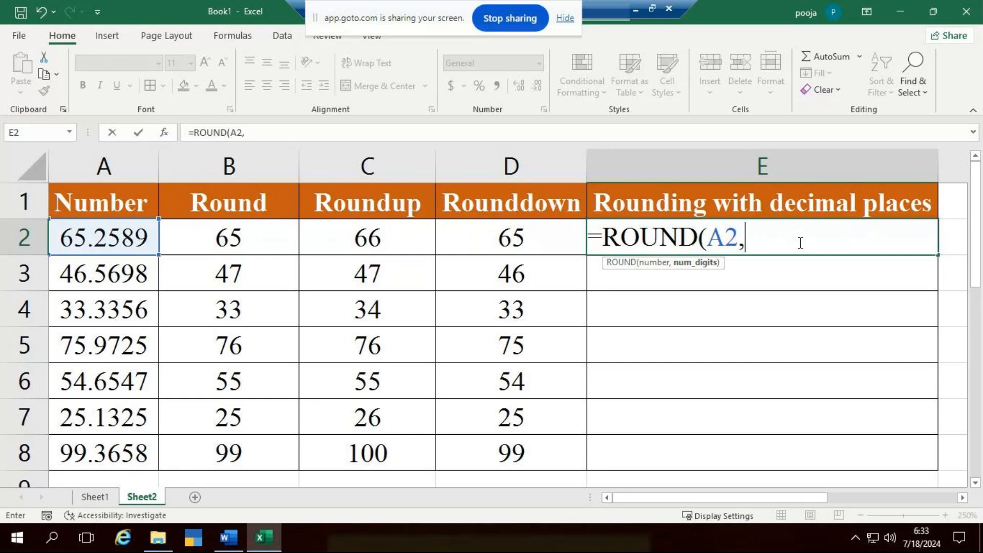
{"action": "type", "text": "2"}
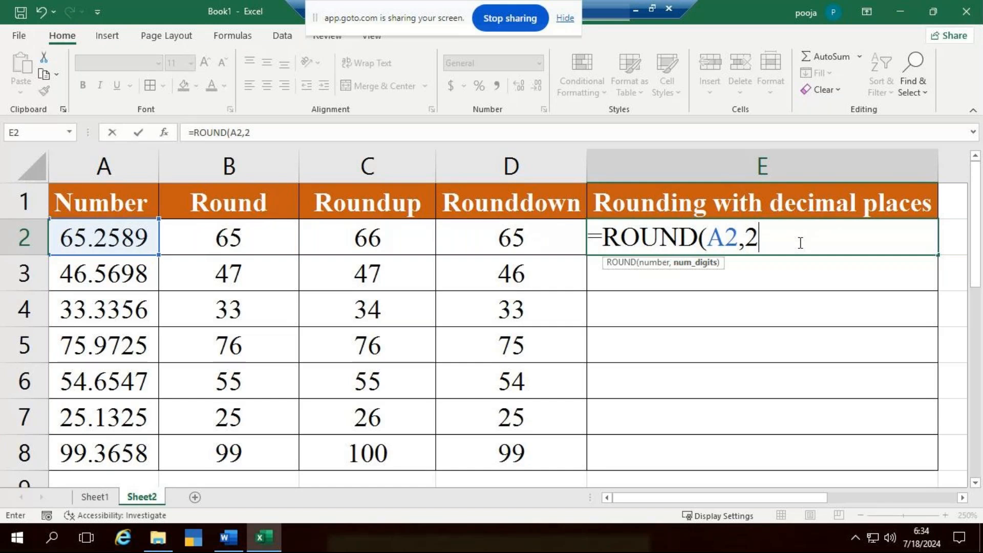
{"action": "type", "text": ")"}
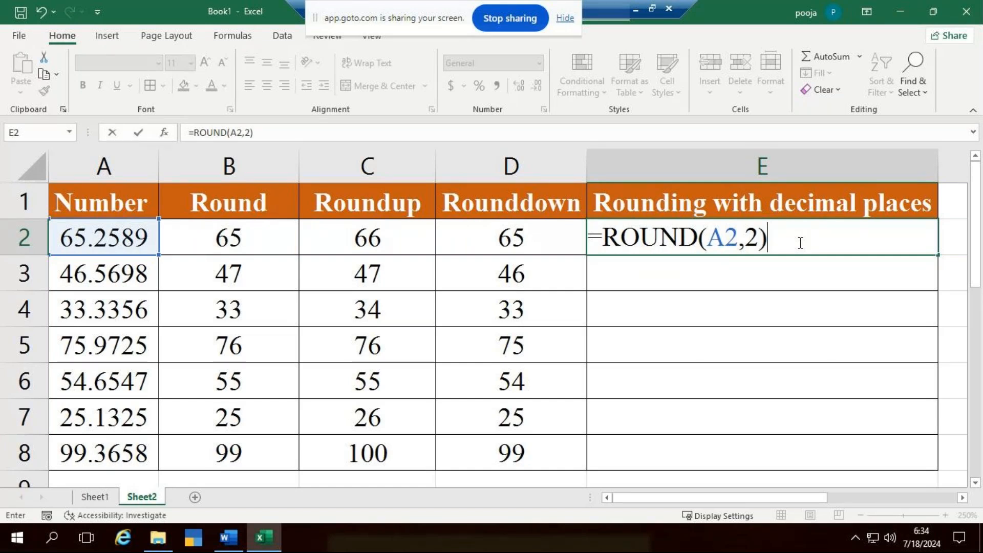
{"action": "key", "text": "Return"}
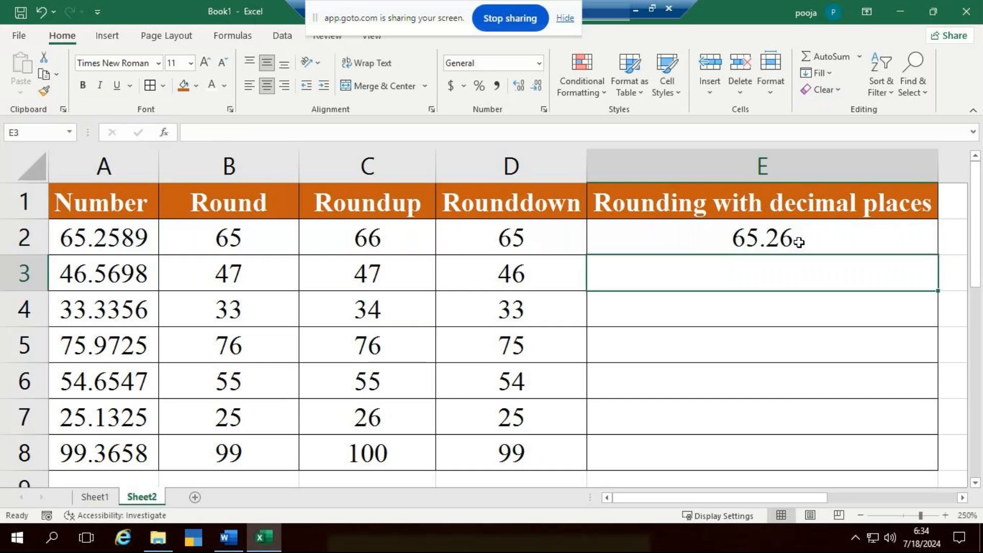
{"action": "left_click", "coordinate": [752, 230]}
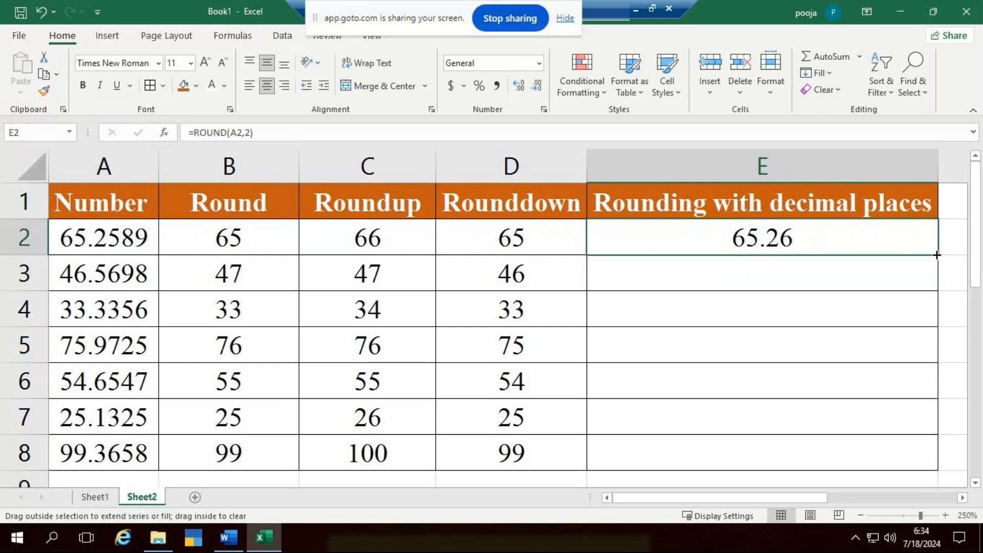
{"action": "double_click", "coordinate": [937, 255]}
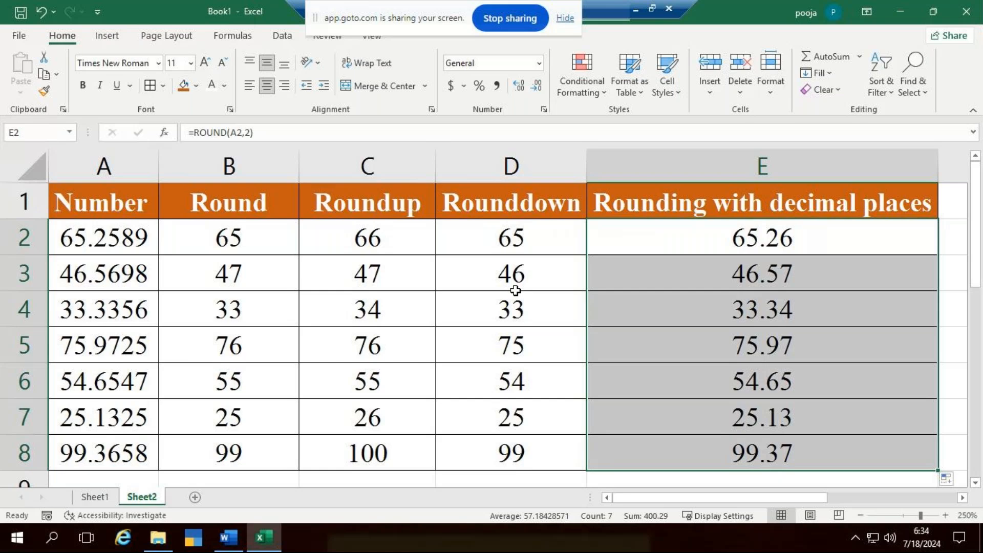
- Enter =ROUNDUP(A2,1) in F2 to round up to one decimal place, and fill the formula down to F8
{"action": "scroll", "coordinate": [769, 163], "scroll_direction": "down", "scroll_amount": 3}
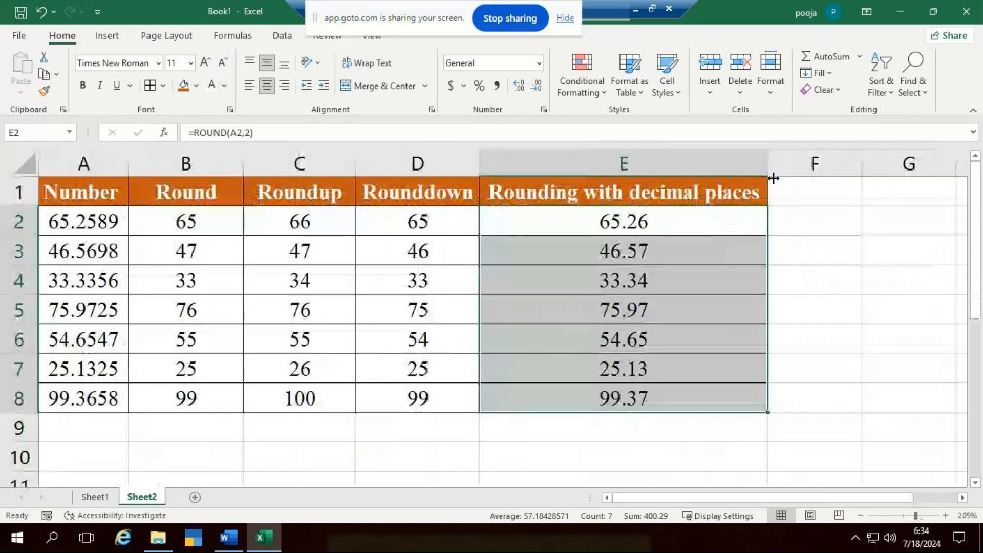
{"action": "left_click", "coordinate": [861, 228]}
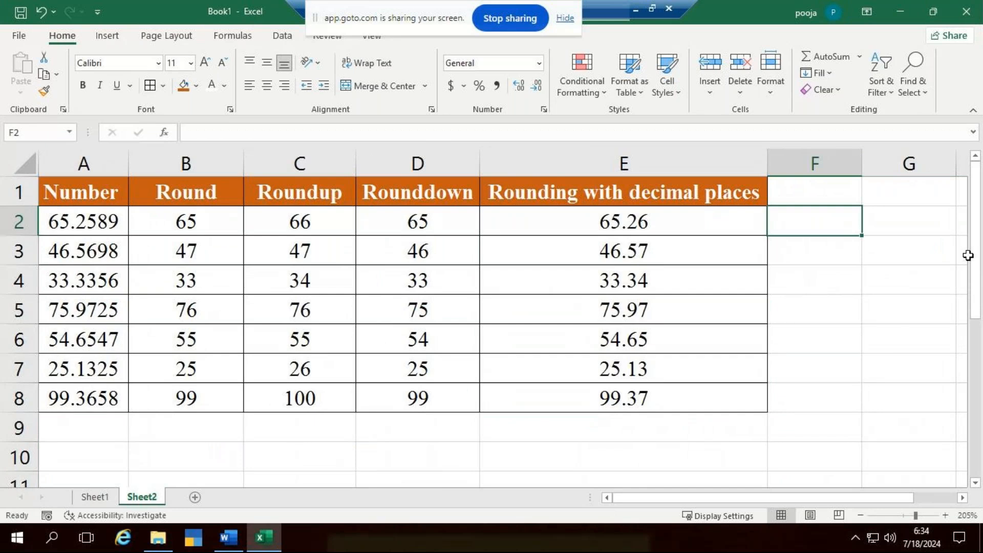
{"action": "type", "text": "=roundd"}
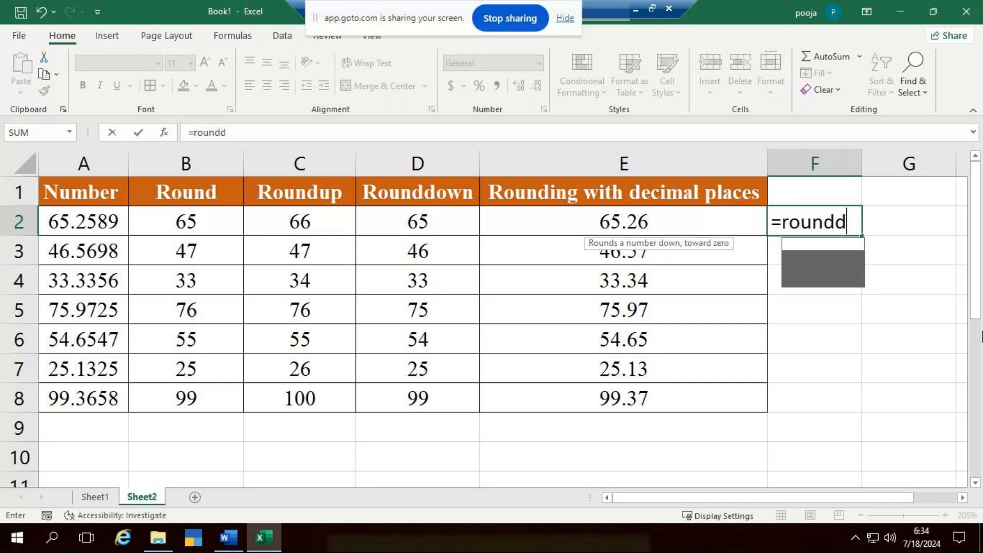
{"action": "key", "text": "BackSpace"}
{"action": "type", "text": "undu"}
{"action": "key", "text": "Tab"}
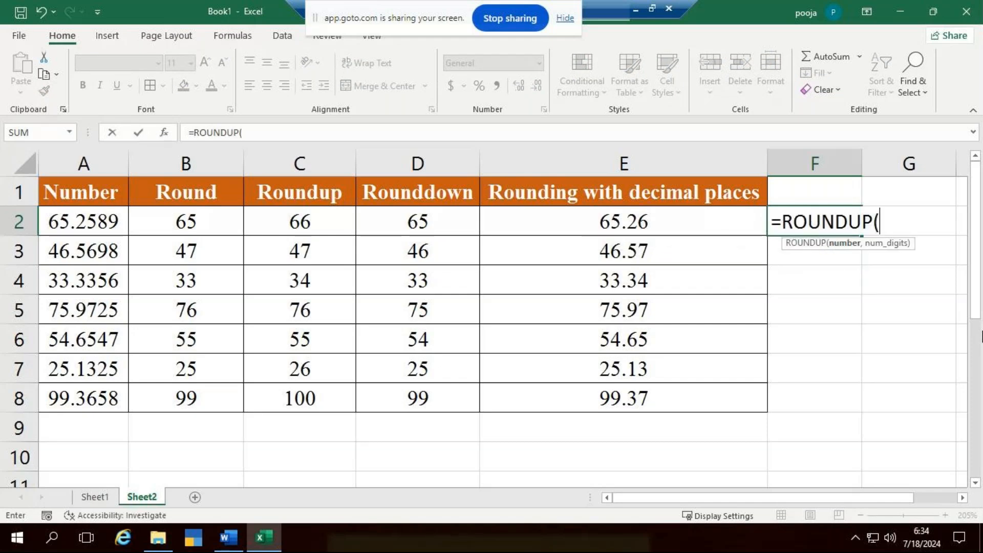
{"action": "left_click", "coordinate": [53, 221]}
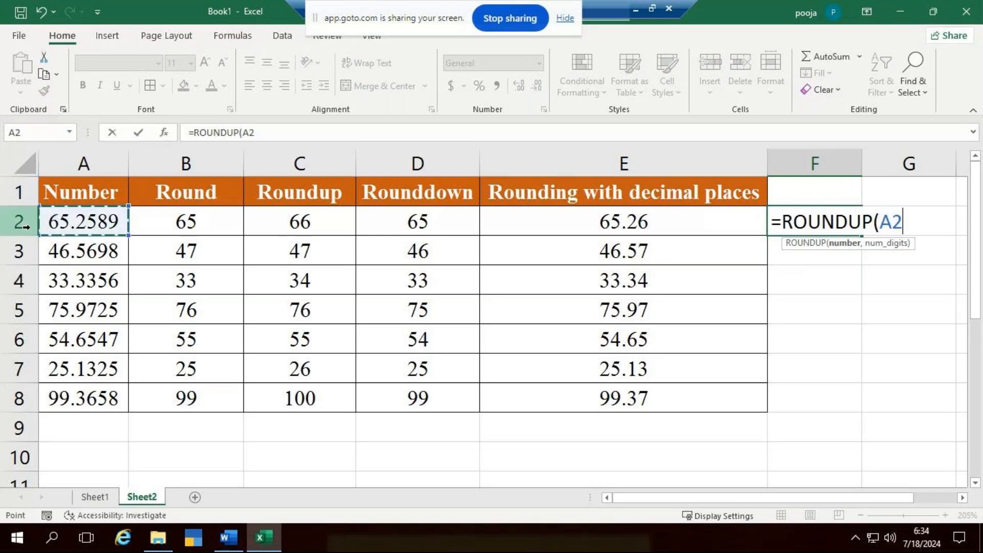
{"action": "type", "text": ","}
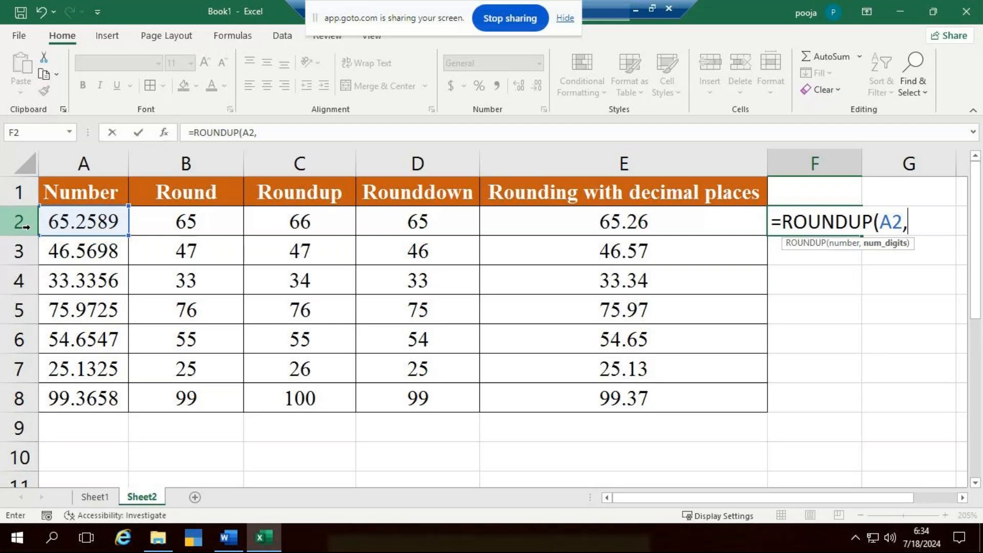
{"action": "type", "text": "1)"}
{"action": "key", "text": "Return"}
{"action": "left_click", "coordinate": [838, 215]}
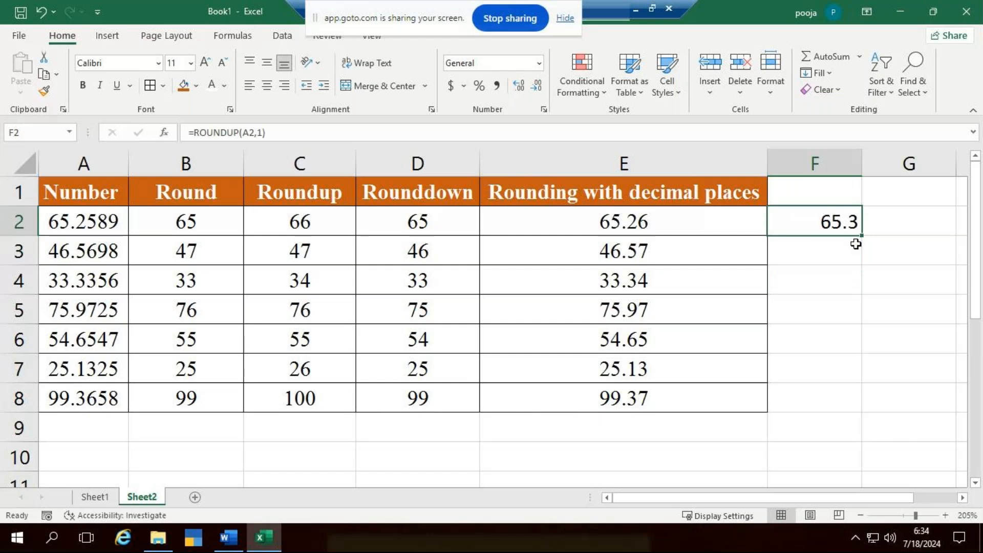
{"action": "left_click_drag", "start_coordinate": [862, 236], "coordinate": [873, 411]}
- Enter =ROUNDDOWN(A2,3) in G2 to round down to three decimal places, and fill the formula down to G8
{"action": "scroll", "coordinate": [522, 308], "scroll_direction": "down", "scroll_amount": 2}
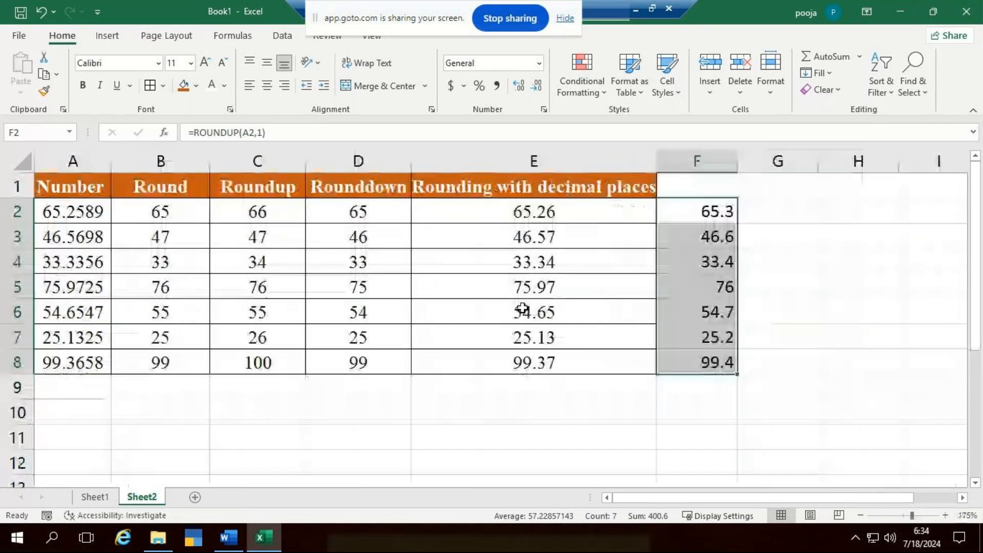
{"action": "left_click", "coordinate": [771, 217]}
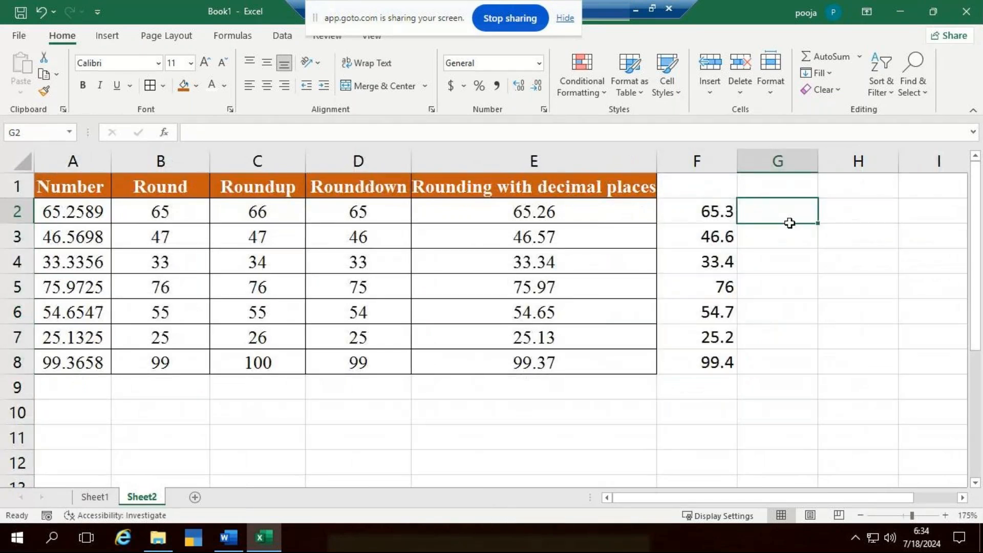
{"action": "type", "text": "=ro"}
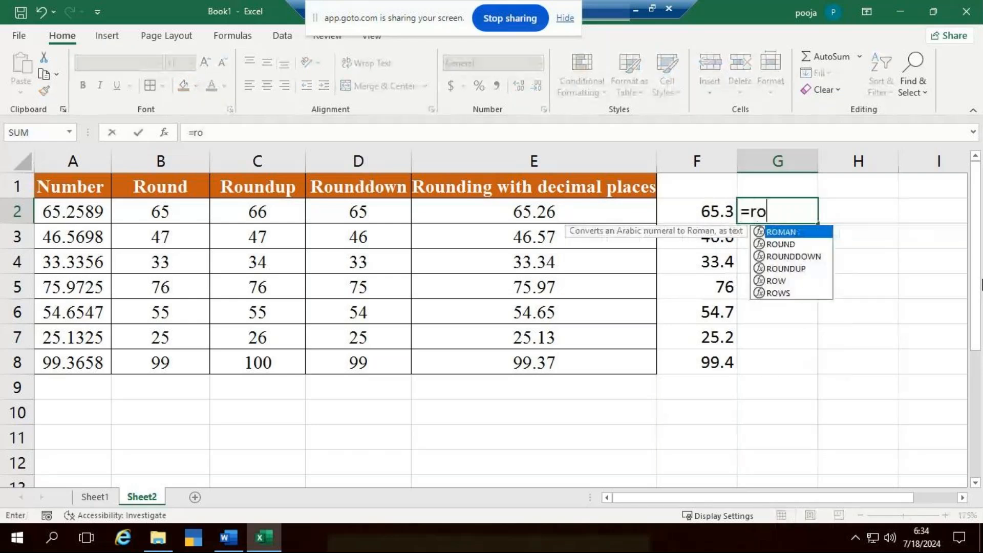
{"action": "type", "text": "un"}
{"action": "key", "text": "Down"}
{"action": "key", "text": "Tab"}
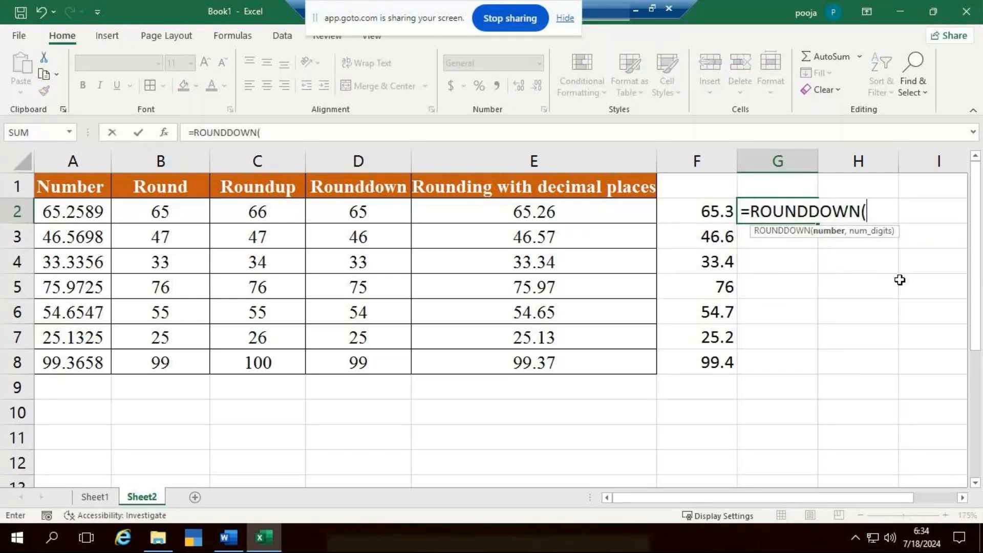
{"action": "left_click", "coordinate": [71, 211]}
{"action": "left_click", "coordinate": [70, 210]}
{"action": "type", "text": ",3)"}
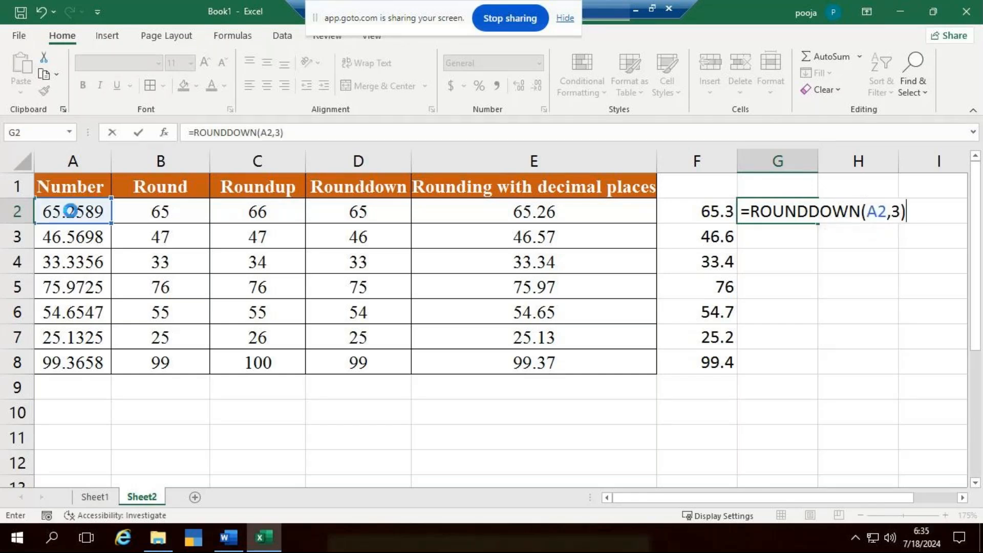
{"action": "key", "text": "Return"}
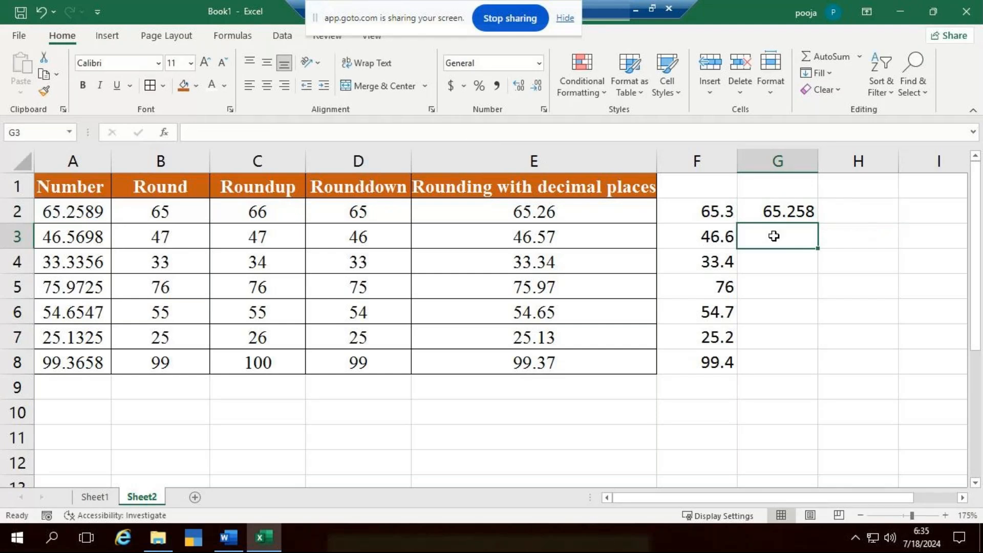
{"action": "left_click", "coordinate": [791, 210]}
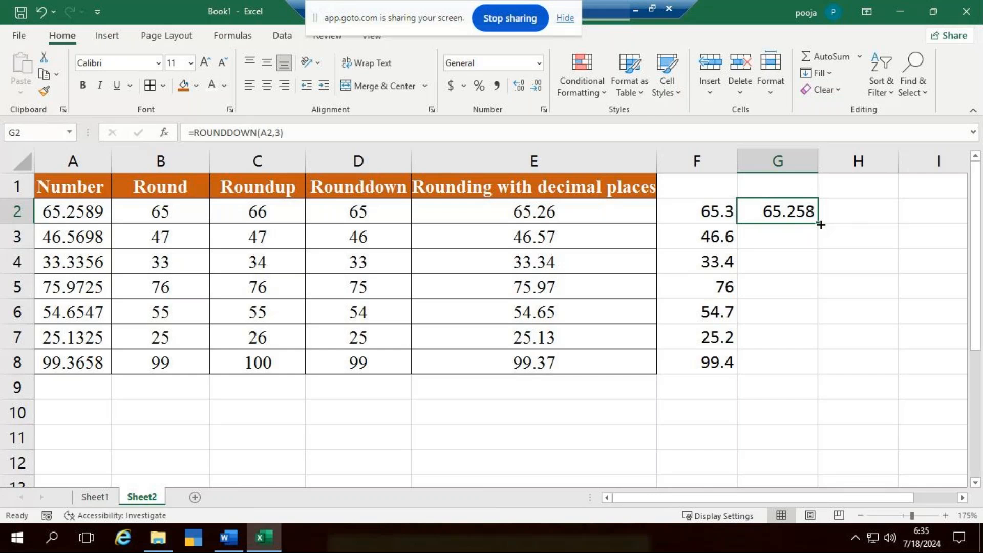
{"action": "double_click", "coordinate": [820, 224]}
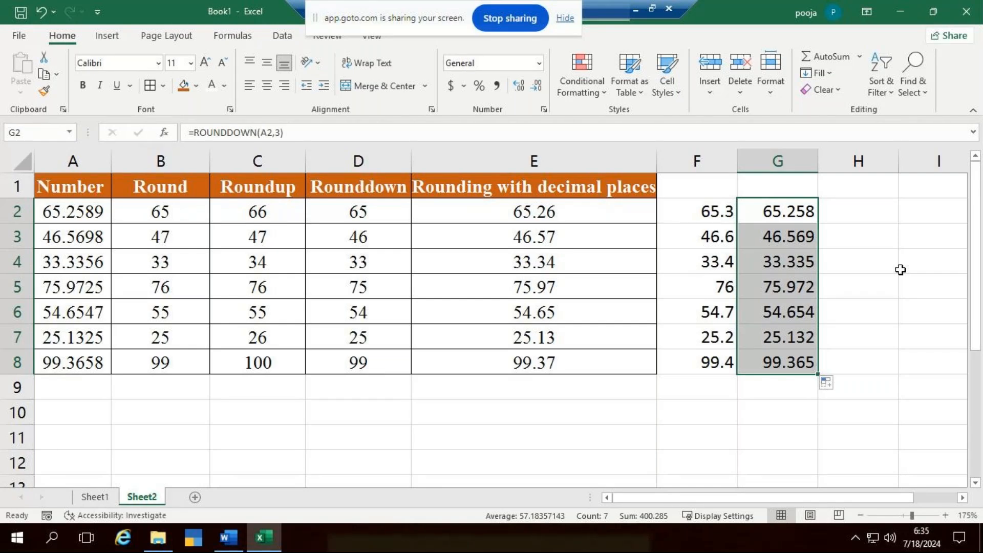
{"action": "left_click", "coordinate": [95, 500]}
{"action": "left_click", "coordinate": [139, 499]}
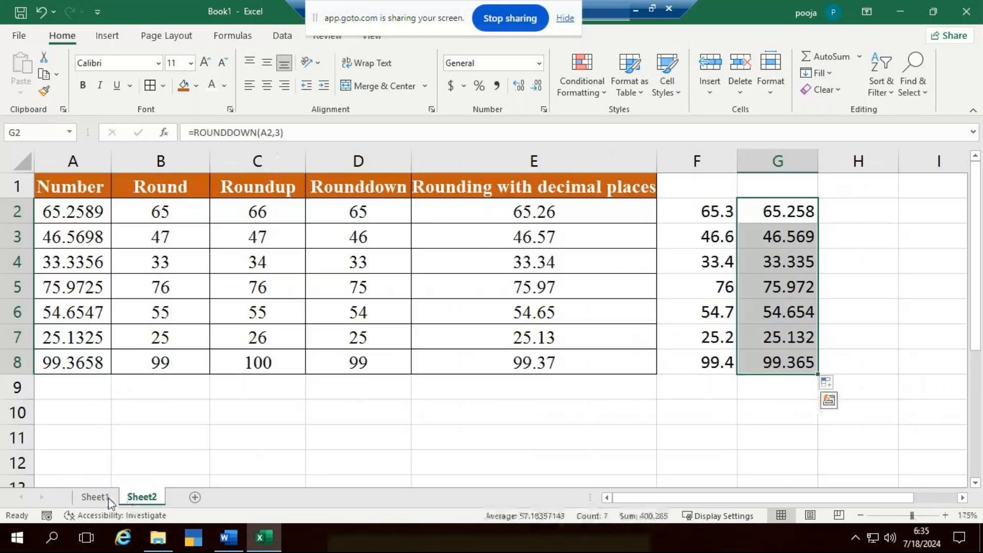
{"action": "left_click", "coordinate": [94, 498]}
{"action": "left_click", "coordinate": [142, 498]}
{"action": "left_click", "coordinate": [406, 463]}
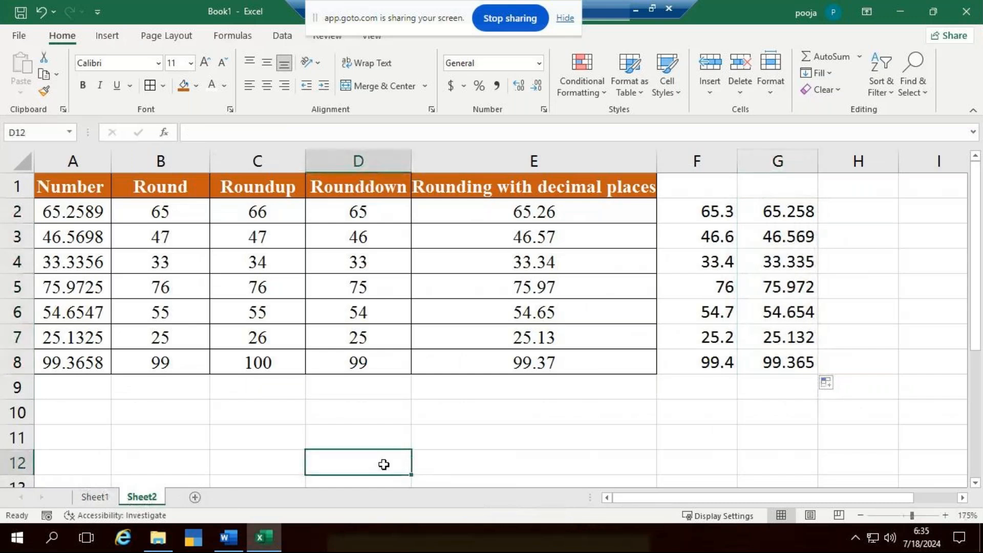
- Add a new blank worksheet after Sheet2 and rename Sheet1 as "count Function"
{"action": "left_click", "coordinate": [196, 498]}
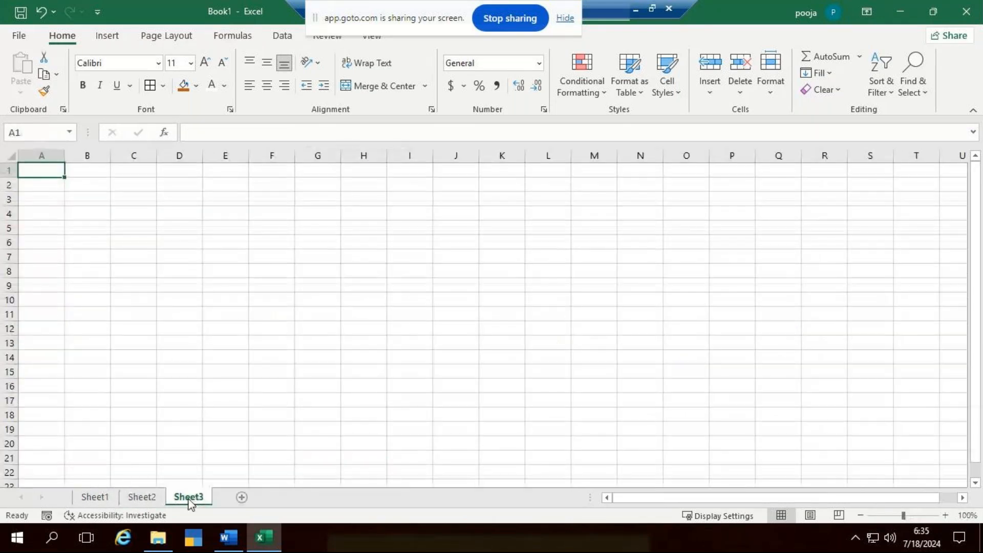
{"action": "right_click", "coordinate": [102, 496]}
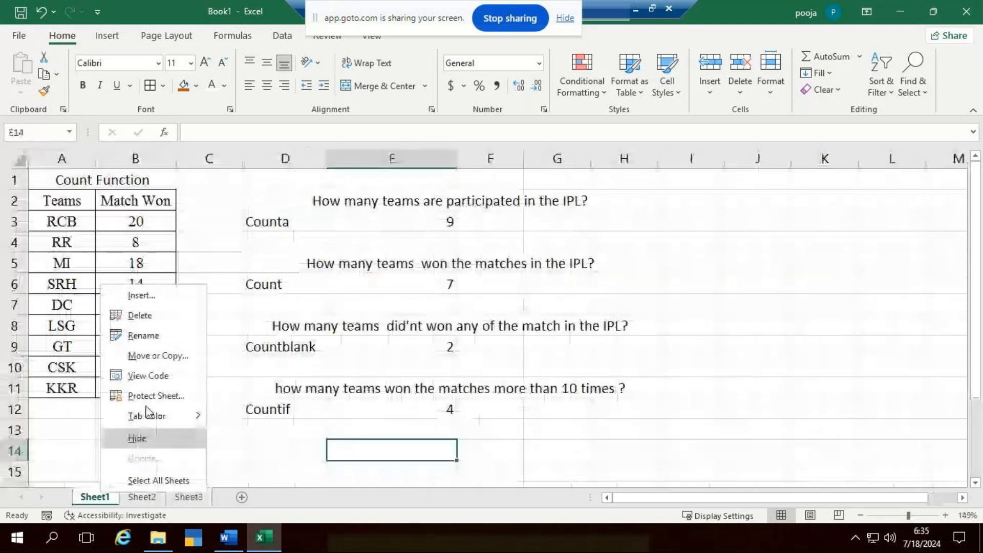
{"action": "left_click", "coordinate": [160, 333]}
{"action": "type", "text": "co"}
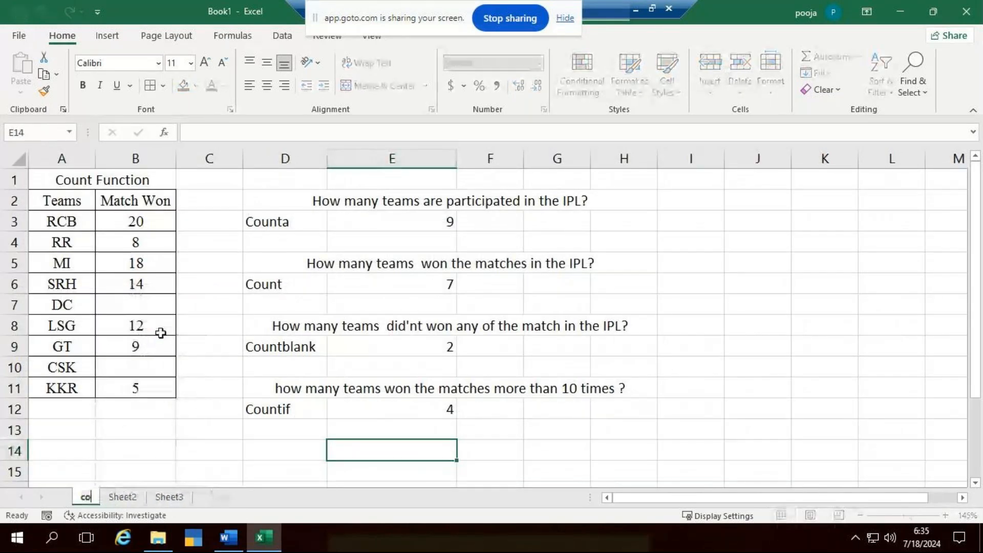
{"action": "type", "text": "unt Functin"}
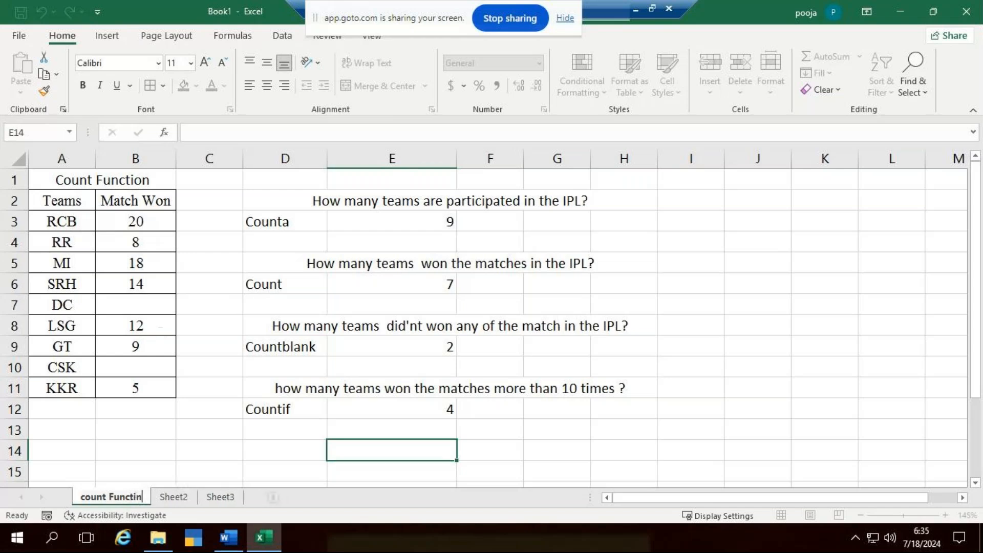
{"action": "key", "text": "Left"}
{"action": "type", "text": "o"}
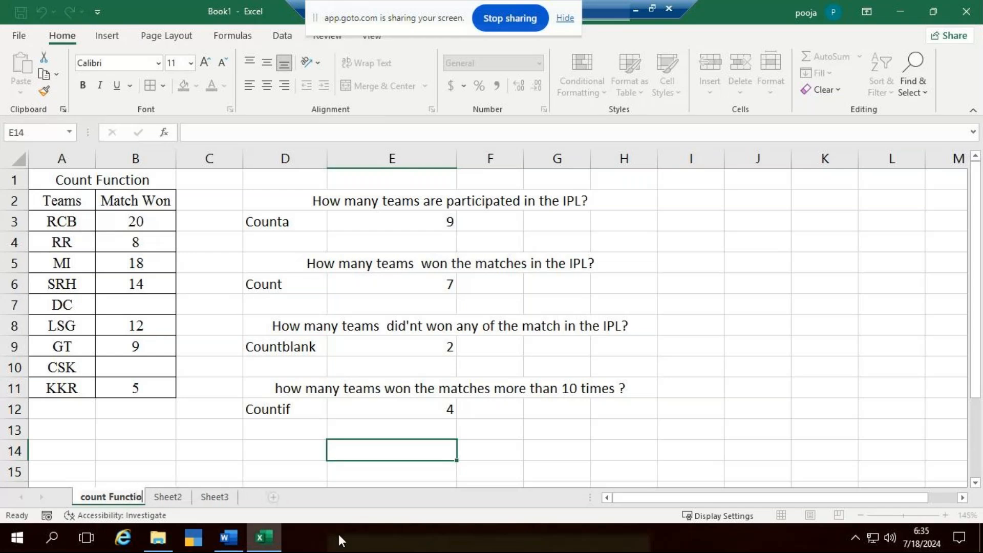
{"action": "key", "text": "Right"}
{"action": "key", "text": "Return"}
- Rename Sheet2 as "Rounding"
{"action": "right_click", "coordinate": [182, 494]}
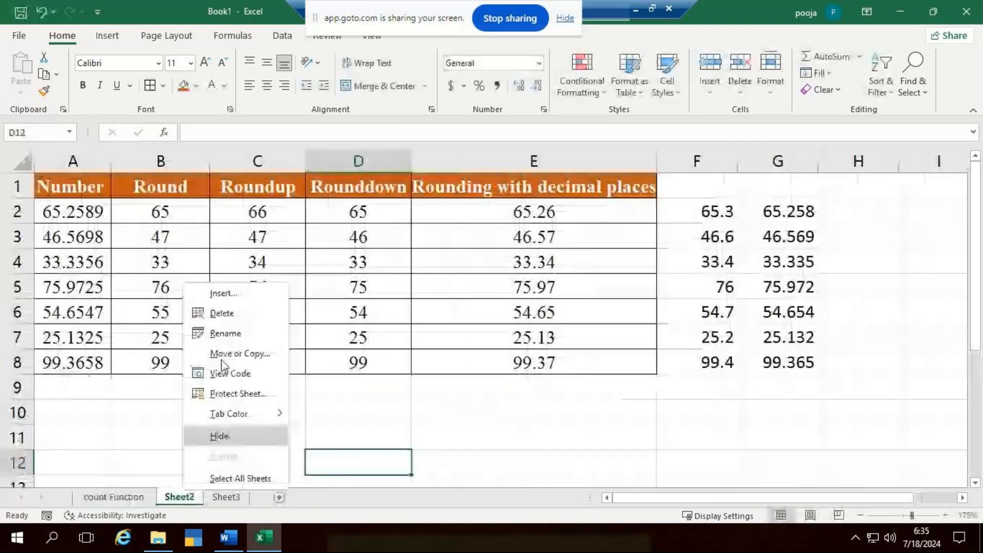
{"action": "left_click", "coordinate": [234, 332]}
{"action": "type", "text": "Round"}
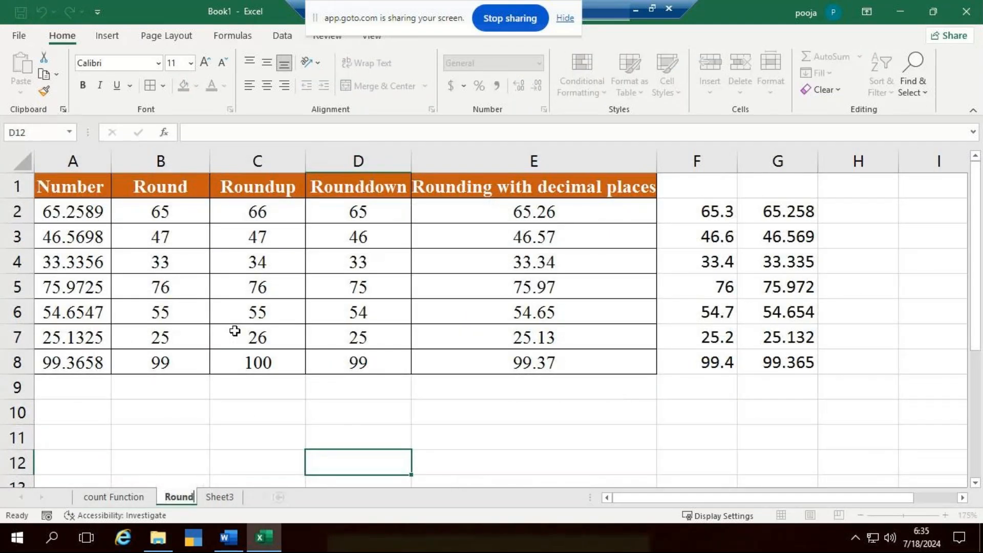
{"action": "type", "text": "ing"}
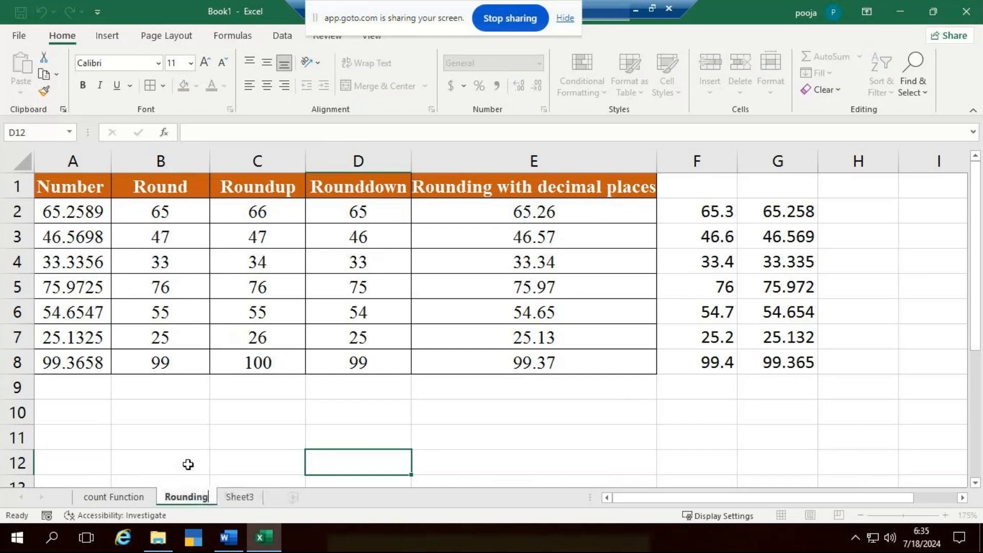
- Rename Sheet3 as "Maths Function"
{"action": "right_click", "coordinate": [251, 497]}
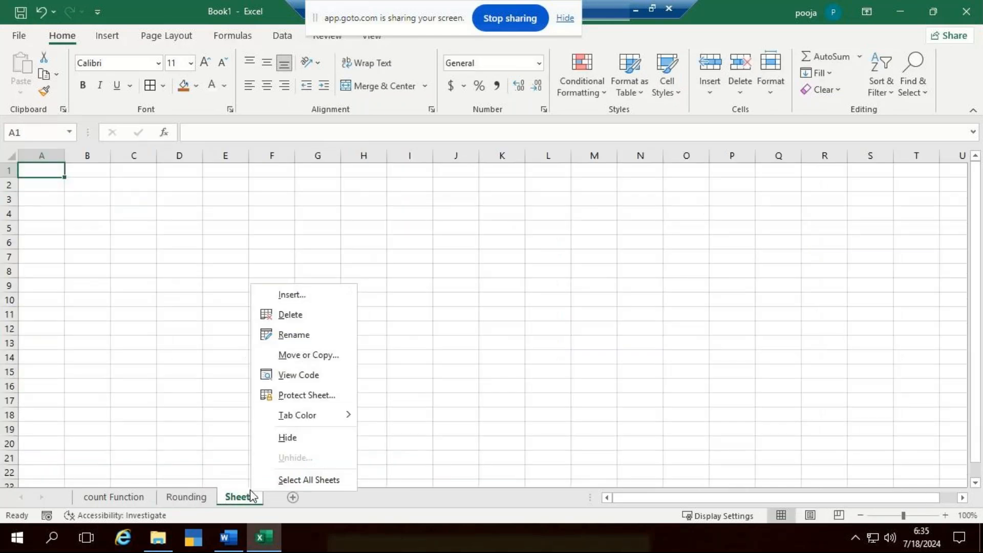
{"action": "left_click", "coordinate": [290, 337]}
{"action": "type", "text": "Maths"}
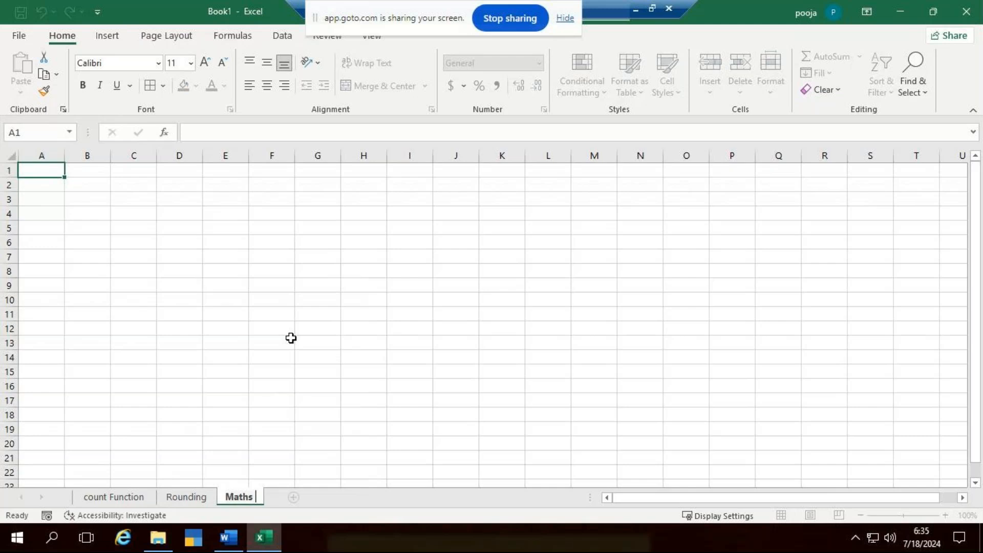
{"action": "type", "text": " Function"}
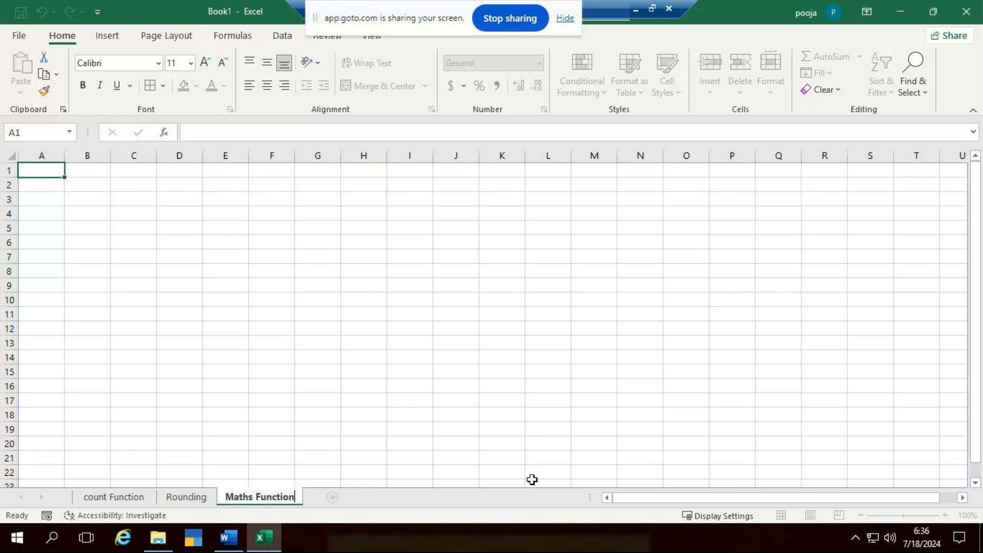
{"action": "left_click", "coordinate": [499, 414]}
- Enter the heading "Abs Function" in C1 and widen column C to fit the text
{"action": "scroll", "coordinate": [330, 383], "scroll_direction": "up", "scroll_amount": 6}
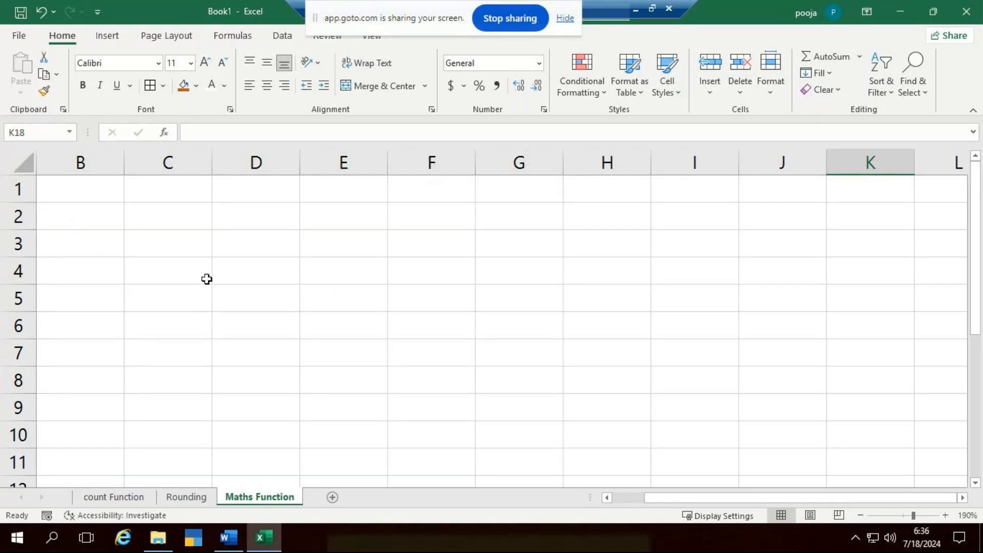
{"action": "scroll", "coordinate": [200, 272], "scroll_direction": "up", "scroll_amount": 3}
{"action": "left_click", "coordinate": [151, 241]}
{"action": "left_click", "coordinate": [126, 196]}
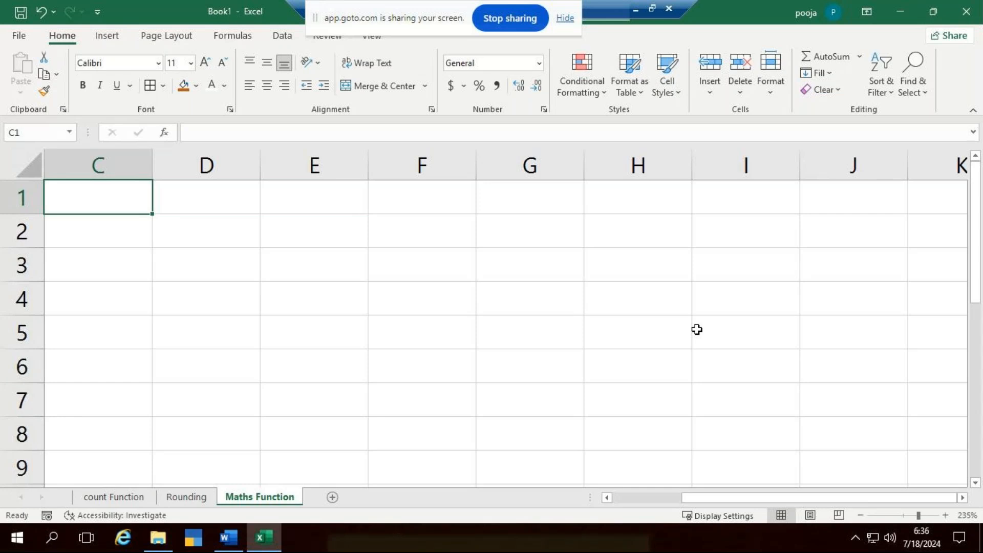
{"action": "type", "text": "Abs "}
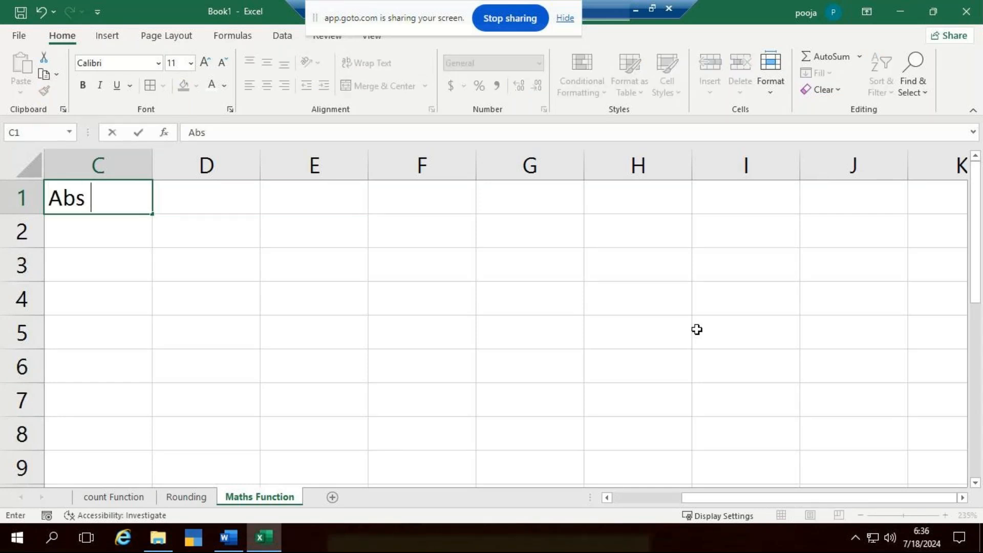
{"action": "type", "text": "Functio"}
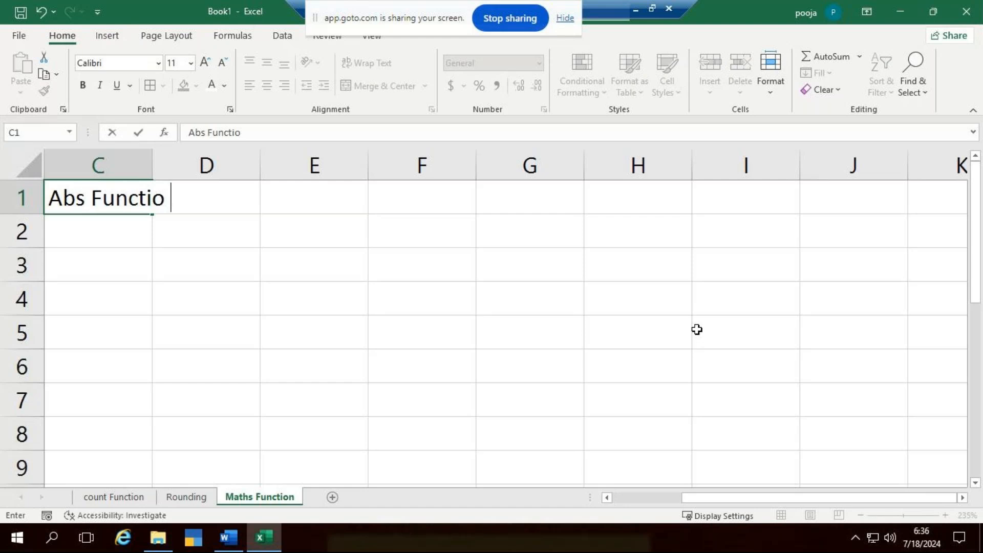
{"action": "key", "text": "BackSpace"}
{"action": "type", "text": "n"}
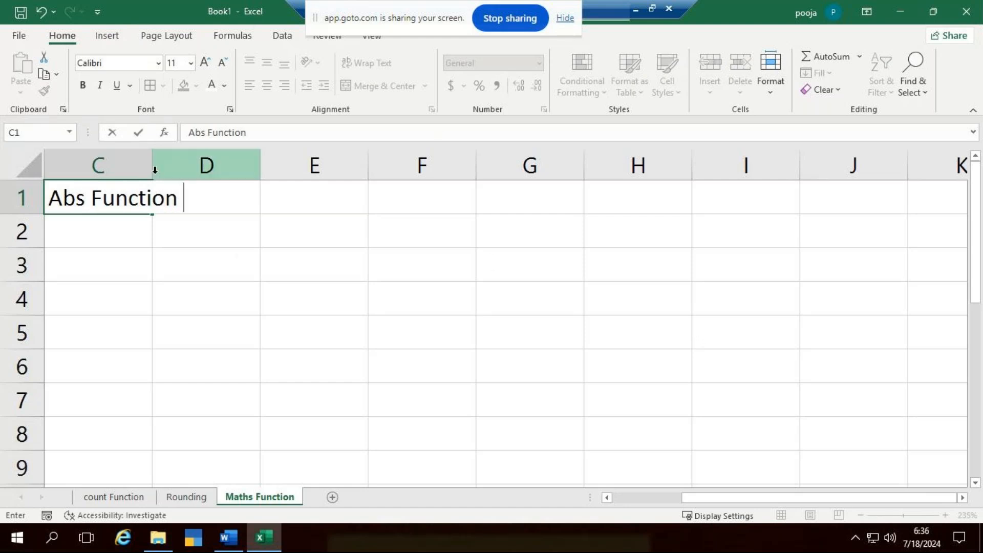
{"action": "left_click", "coordinate": [376, 293]}
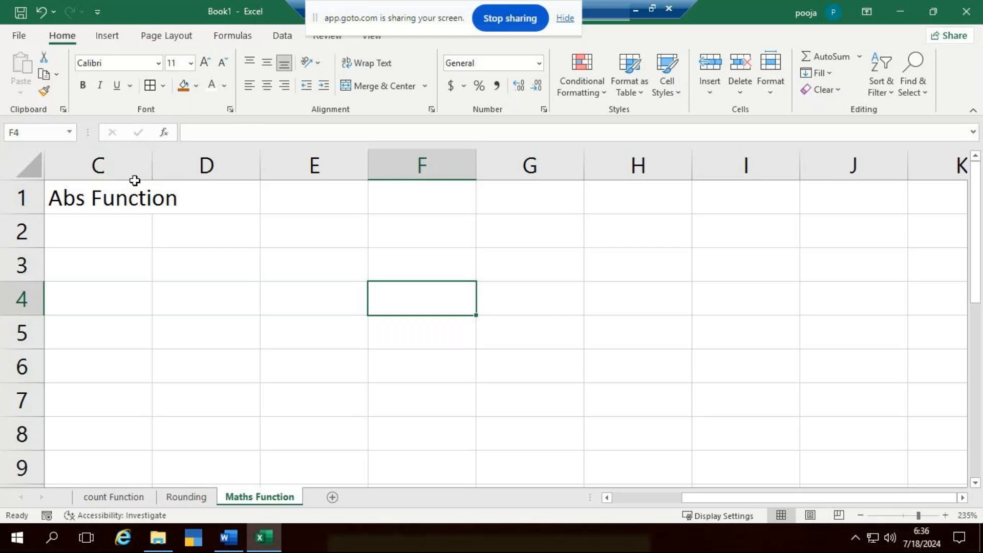
{"action": "double_click", "coordinate": [152, 165]}
- Enter the values 52, 36, 54, 99, 33 and 41 in cells C2 to C7
{"action": "left_click", "coordinate": [221, 199]}
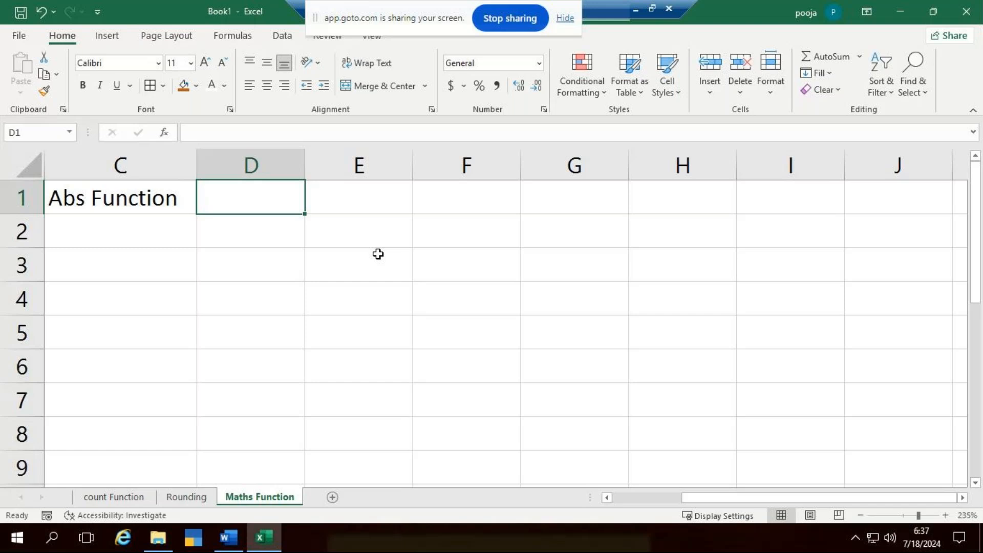
{"action": "key", "text": "Down"}
{"action": "key", "text": "Left"}
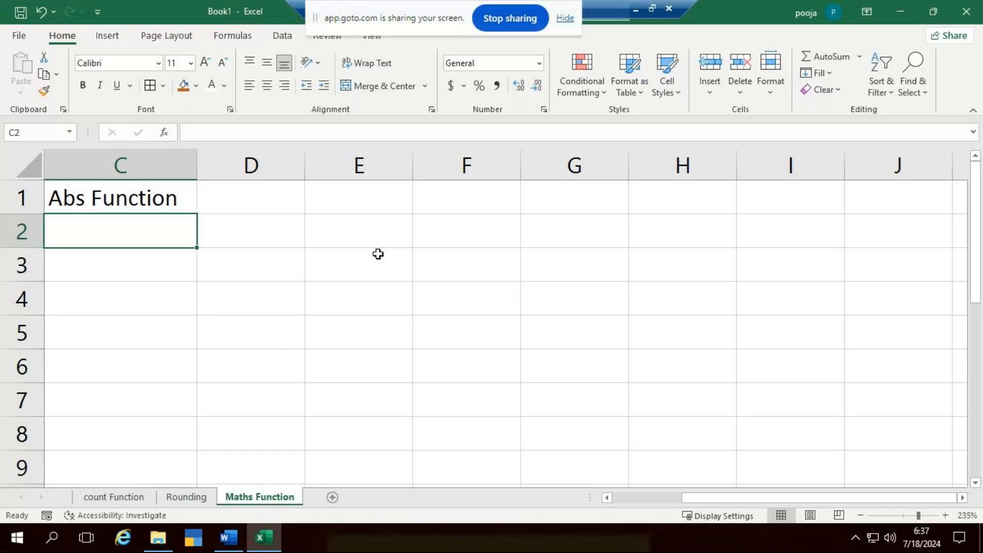
{"action": "type", "text": "52"}
{"action": "key", "text": "Return"}
{"action": "type", "text": "32"}
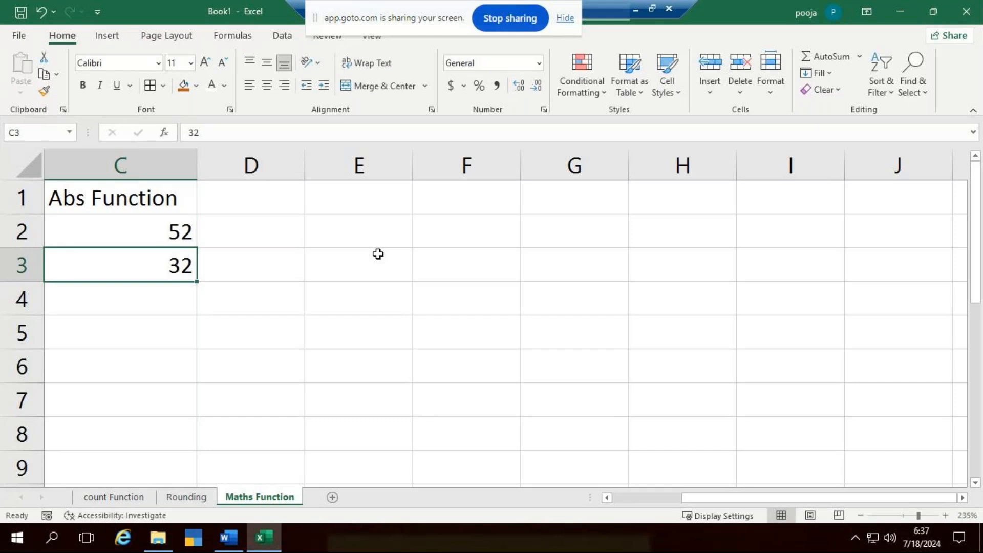
{"action": "type", "text": "36"}
{"action": "key", "text": "Return"}
{"action": "key", "text": "F2"}
{"action": "type", "text": "54"}
{"action": "key", "text": "Return"}
{"action": "type", "text": "99"}
{"action": "key", "text": "Return"}
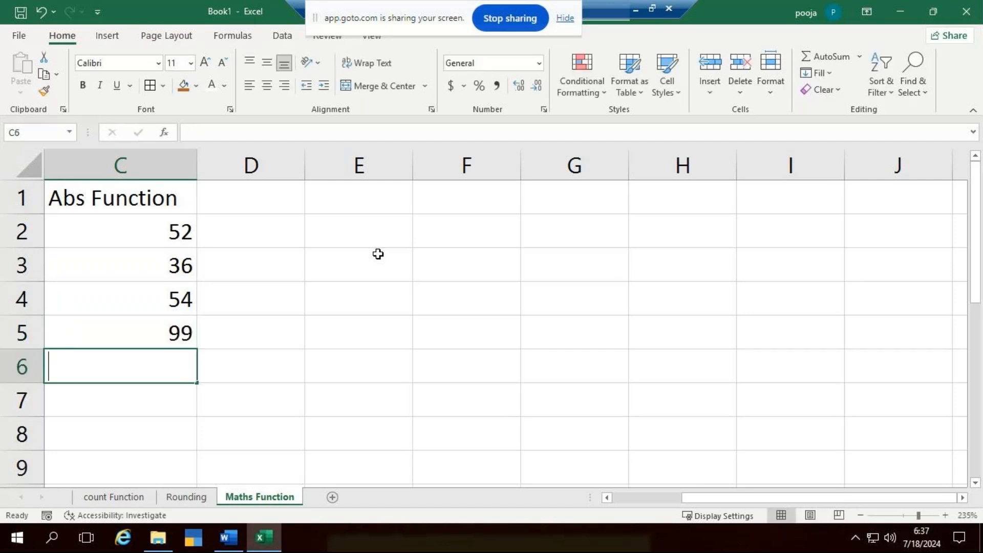
{"action": "type", "text": "33"}
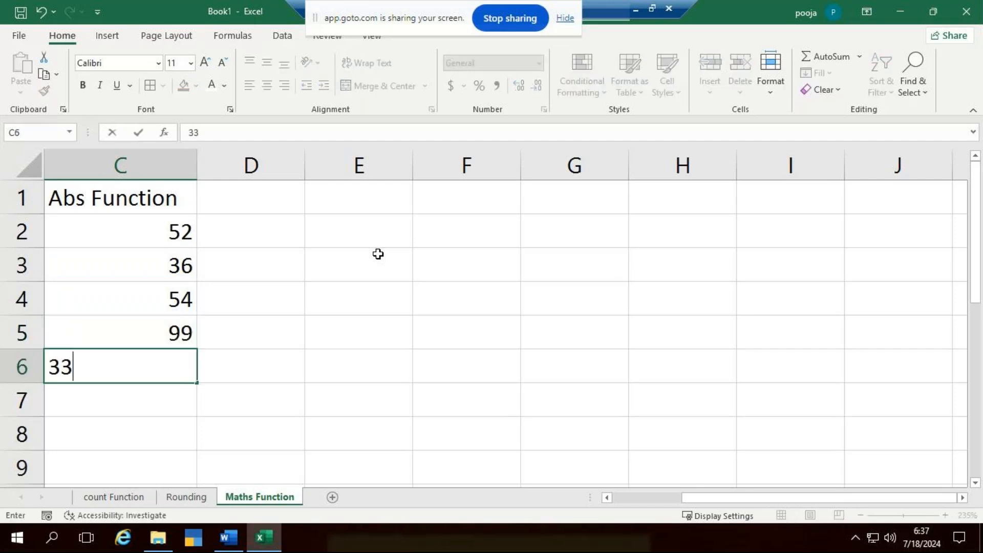
{"action": "key", "text": "Return"}
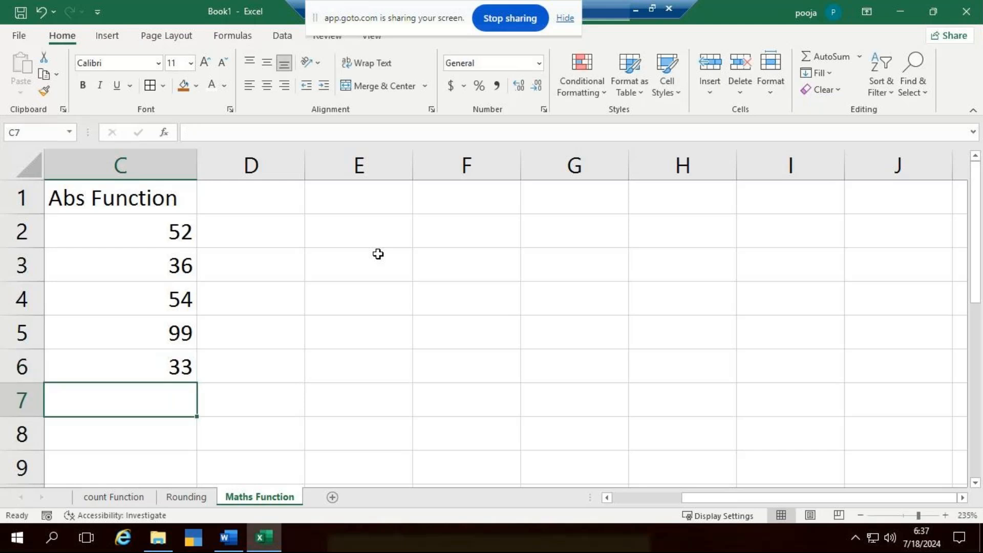
{"action": "type", "text": "41"}
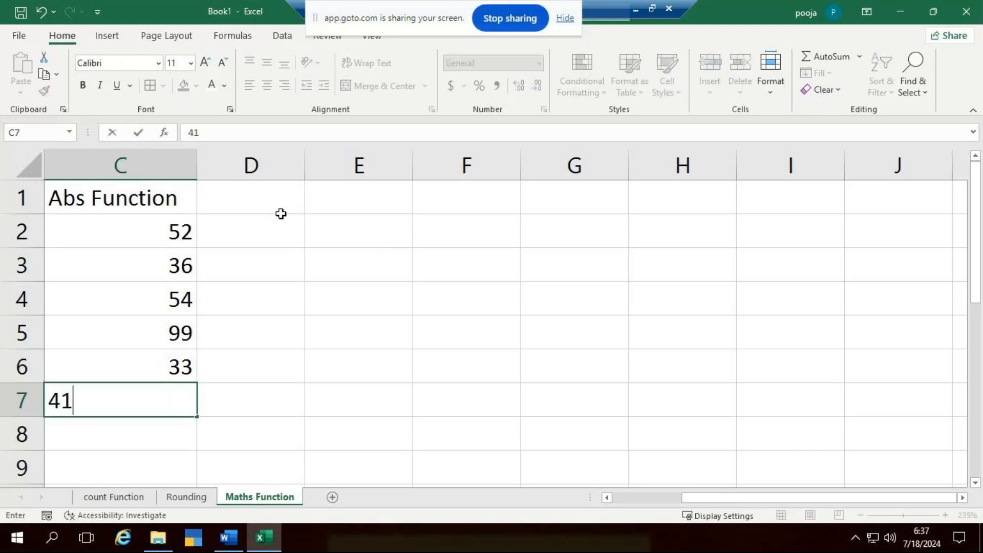
{"action": "left_click", "coordinate": [248, 251]}
- Enter the values 85, 64, 78, 108, 79 and 88 in cells D2 to D7
{"action": "left_click", "coordinate": [247, 231]}
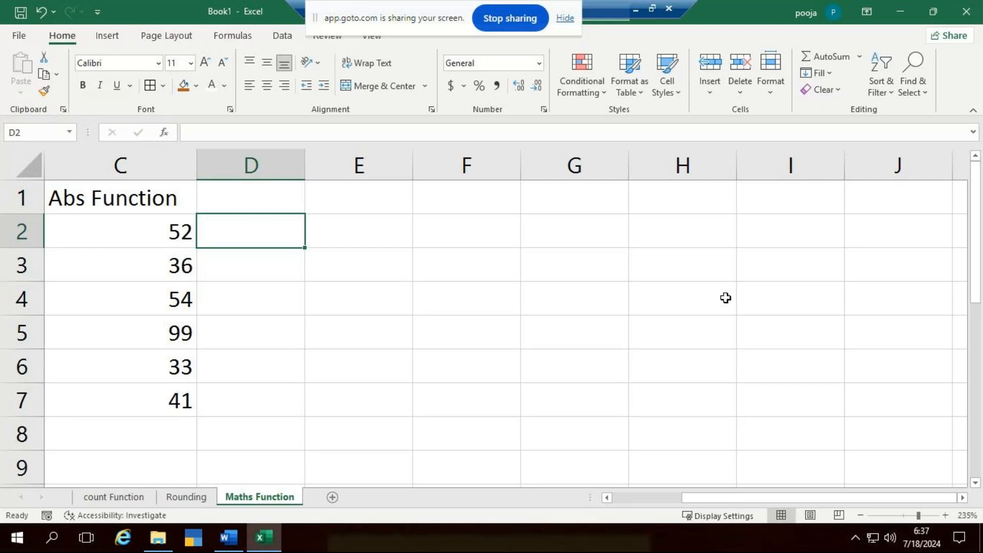
{"action": "type", "text": "85"}
{"action": "key", "text": "Return"}
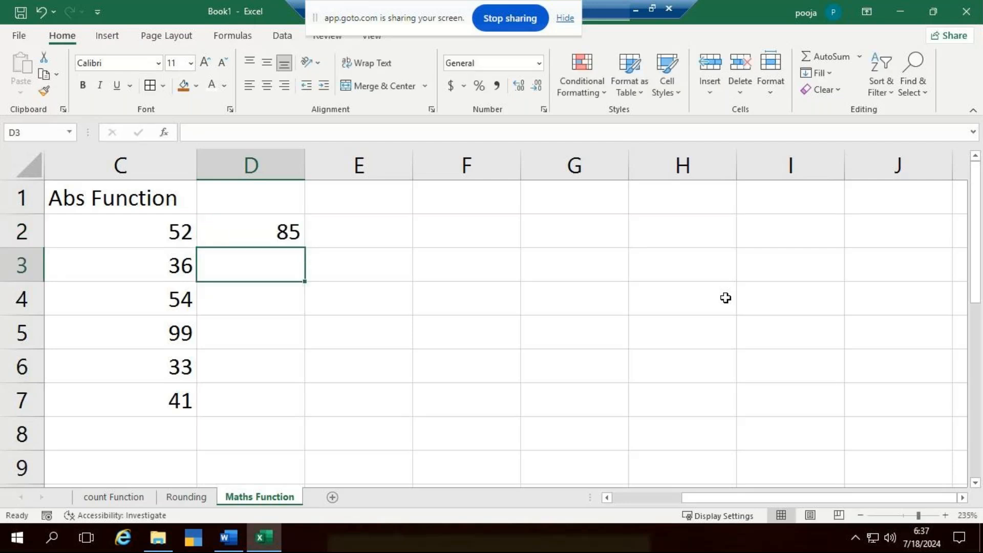
{"action": "type", "text": "64"}
{"action": "key", "text": "Return"}
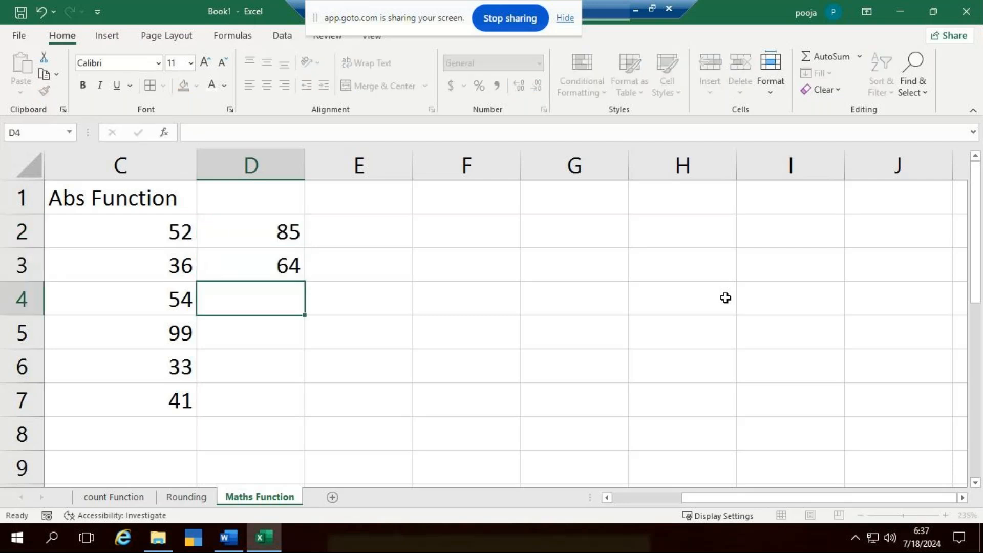
{"action": "type", "text": "78"}
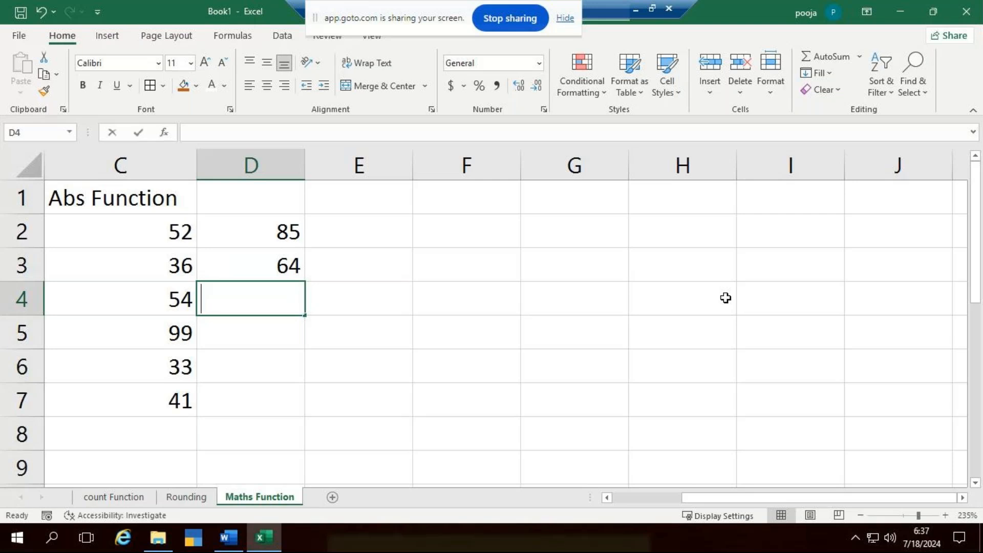
{"action": "key", "text": "Return"}
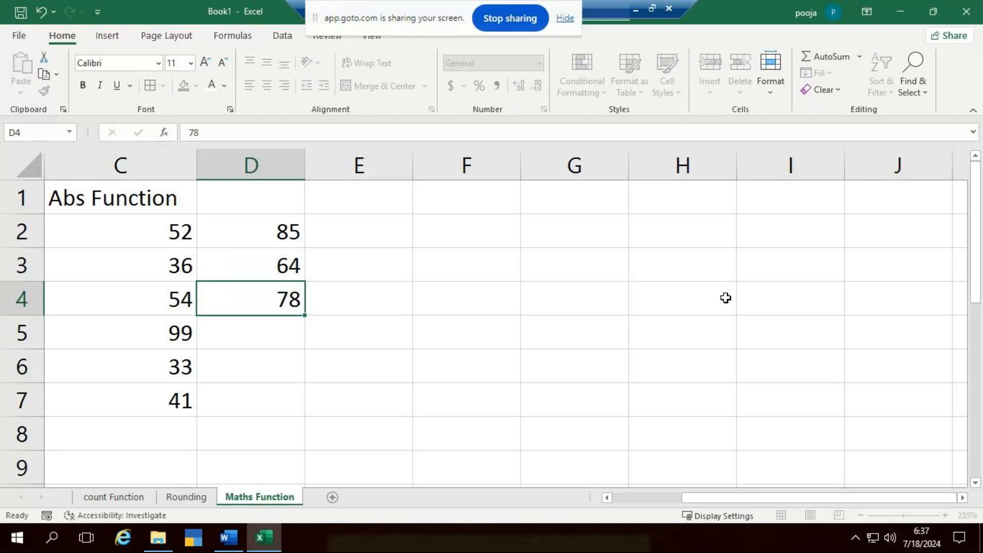
{"action": "type", "text": "108"}
{"action": "key", "text": "Return"}
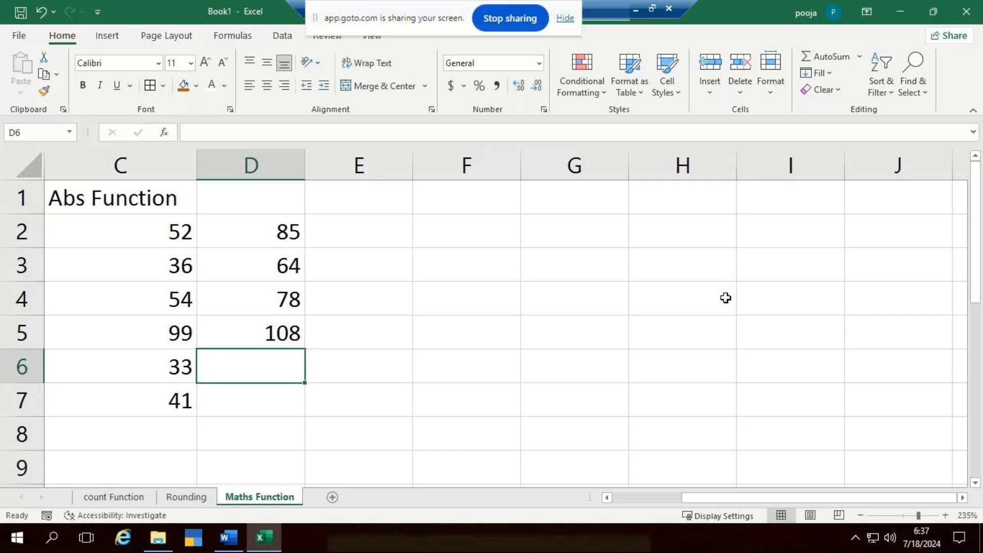
{"action": "type", "text": "79"}
{"action": "key", "text": "ctrl+Return"}
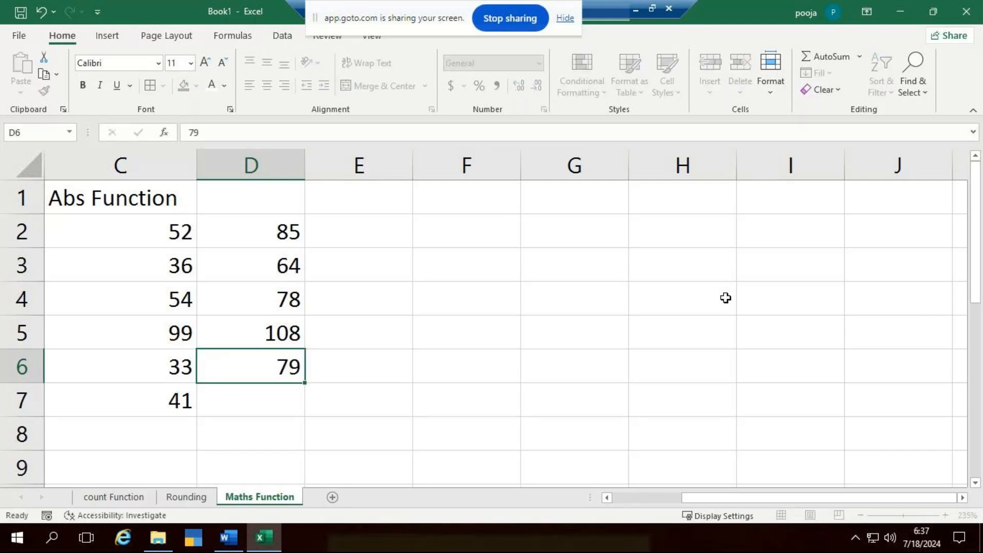
{"action": "key", "text": "Return"}
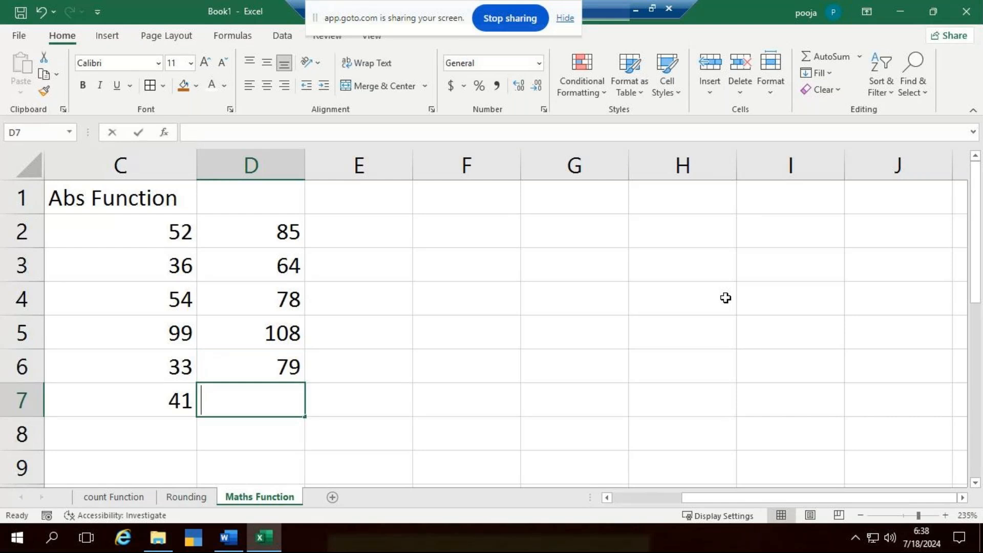
{"action": "type", "text": "88"}
{"action": "left_click", "coordinate": [716, 333]}
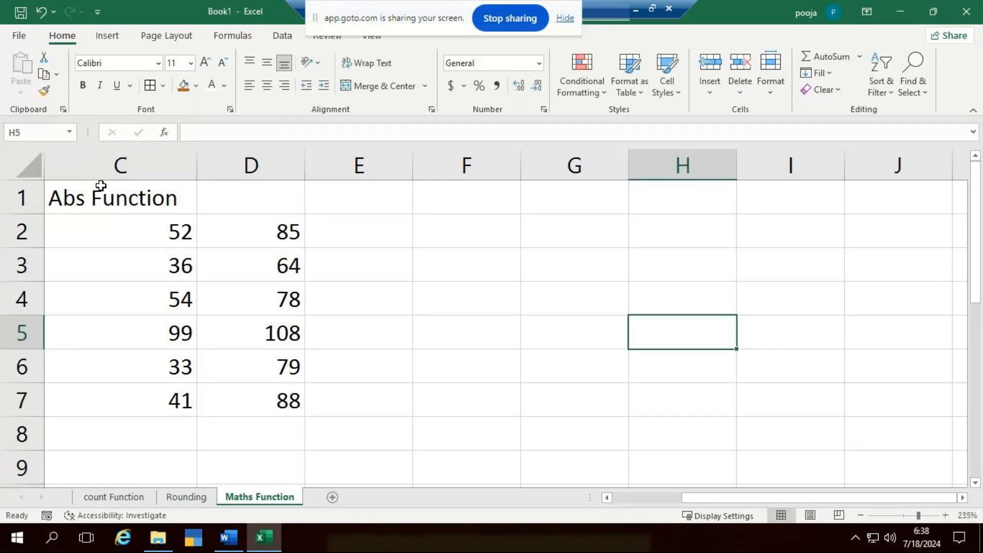
- Format C2:D7 with centred alignment, all borders and the Times New Roman font
{"action": "left_click_drag", "start_coordinate": [125, 235], "coordinate": [263, 370]}
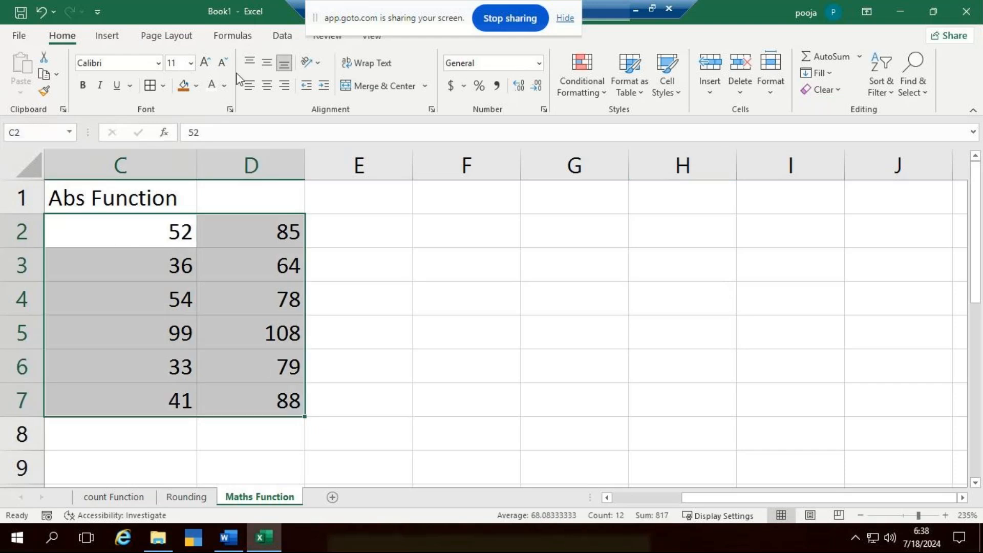
{"action": "left_click", "coordinate": [267, 85]}
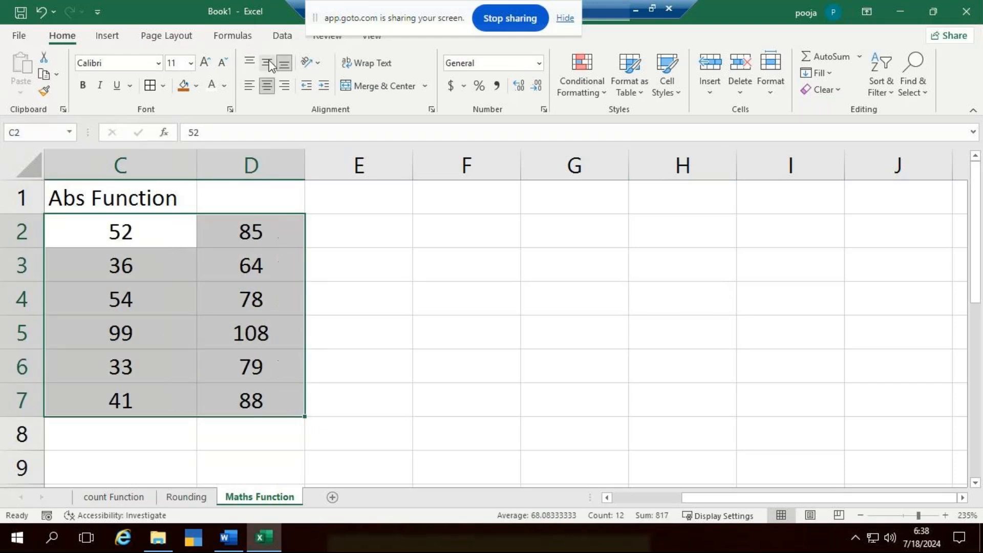
{"action": "left_click", "coordinate": [150, 85]}
{"action": "left_click", "coordinate": [159, 66]}
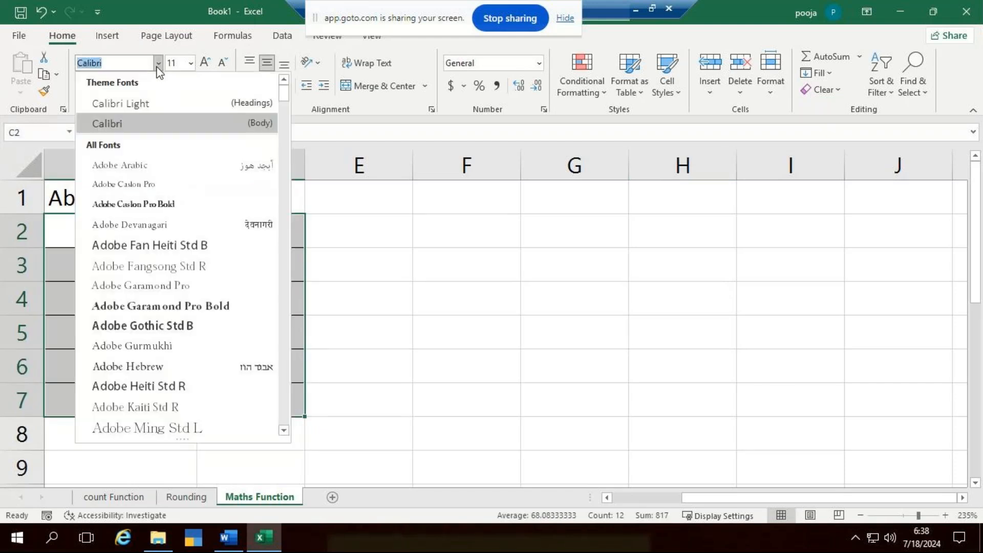
{"action": "type", "text": "Times New Roman"}
{"action": "key", "text": "Return"}
- Merge and center the "Abs Function" heading across C1:D1
{"action": "left_click_drag", "start_coordinate": [136, 190], "coordinate": [270, 195]}
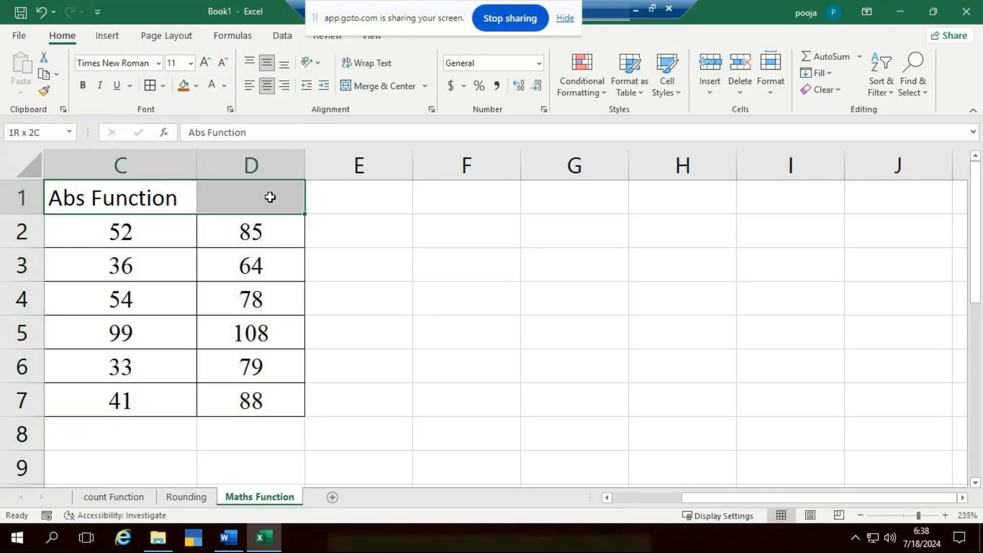
{"action": "left_click", "coordinate": [371, 86]}
{"action": "left_click", "coordinate": [461, 330]}
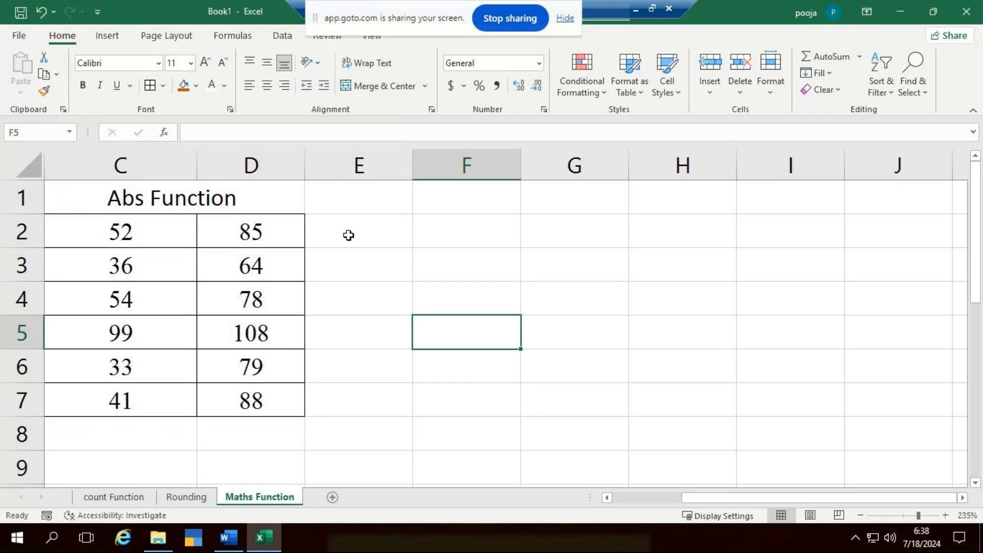
- Subtract D2 from C2 in cell E2 with =C2-D2 and fill the formula down to E7
{"action": "left_click", "coordinate": [399, 238]}
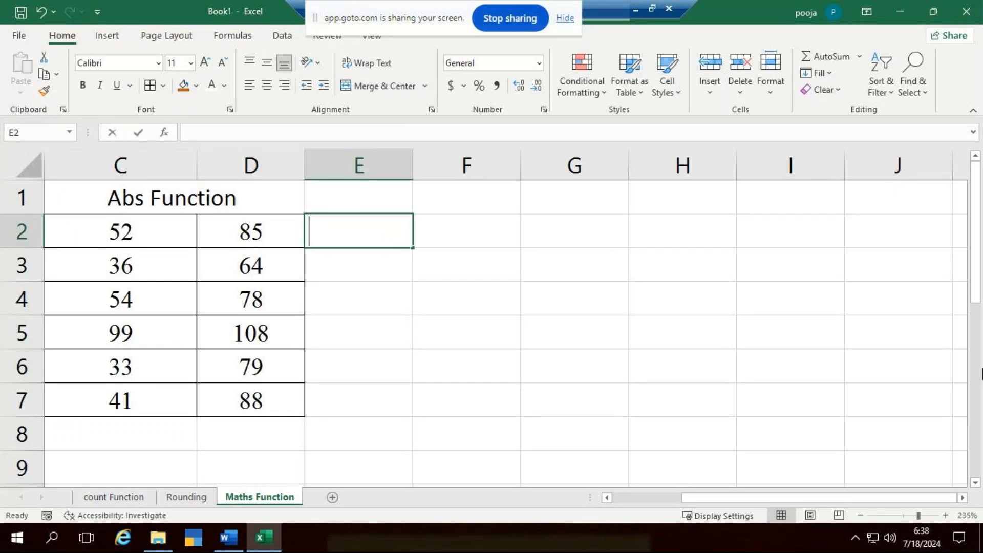
{"action": "type", "text": "="}
{"action": "left_click", "coordinate": [160, 225]}
{"action": "type", "text": "-"}
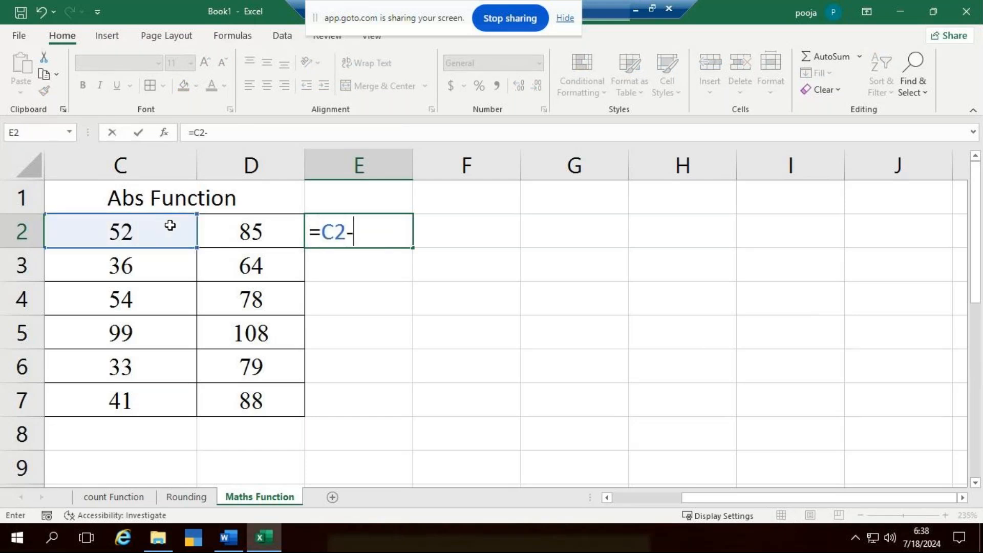
{"action": "left_click", "coordinate": [235, 231]}
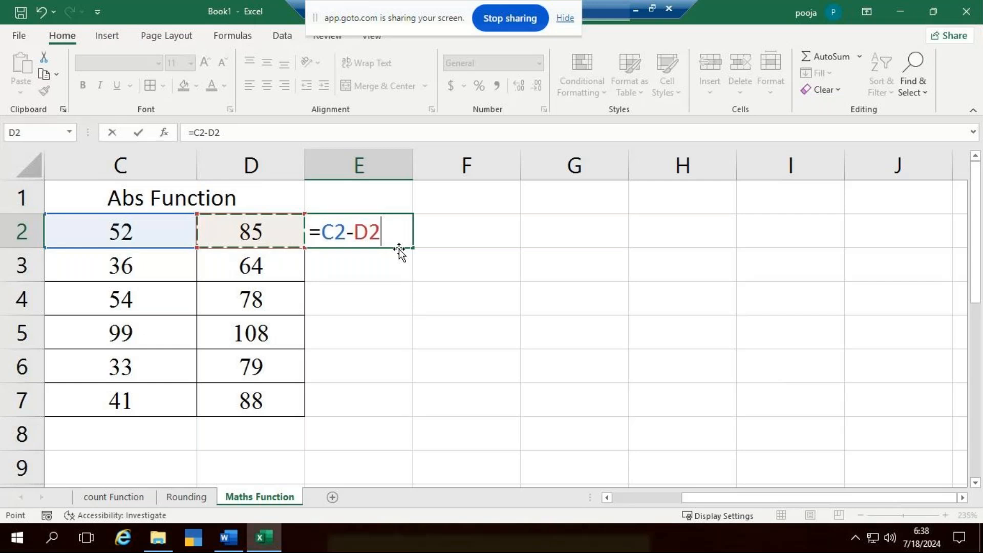
{"action": "key", "text": "ctrl+Return"}
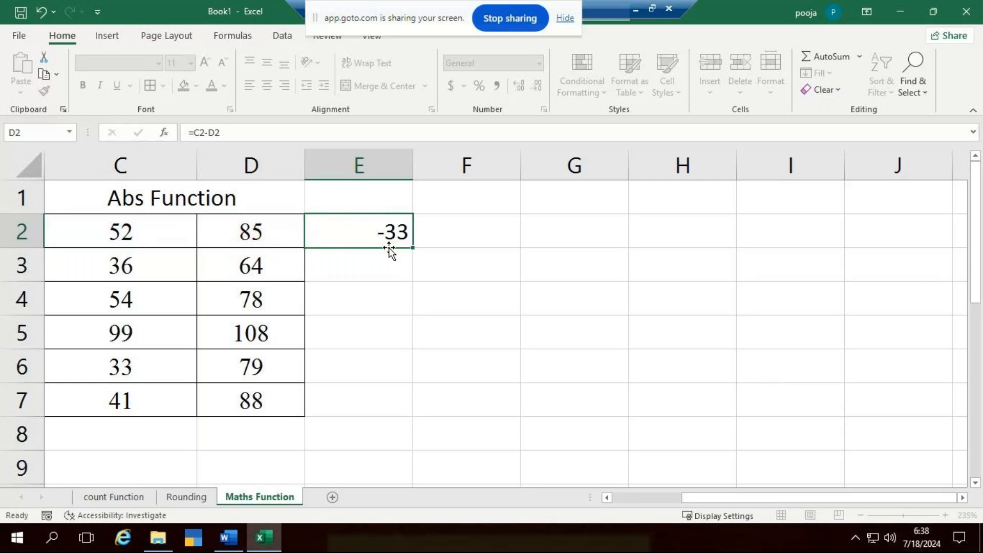
{"action": "left_click", "coordinate": [408, 237]}
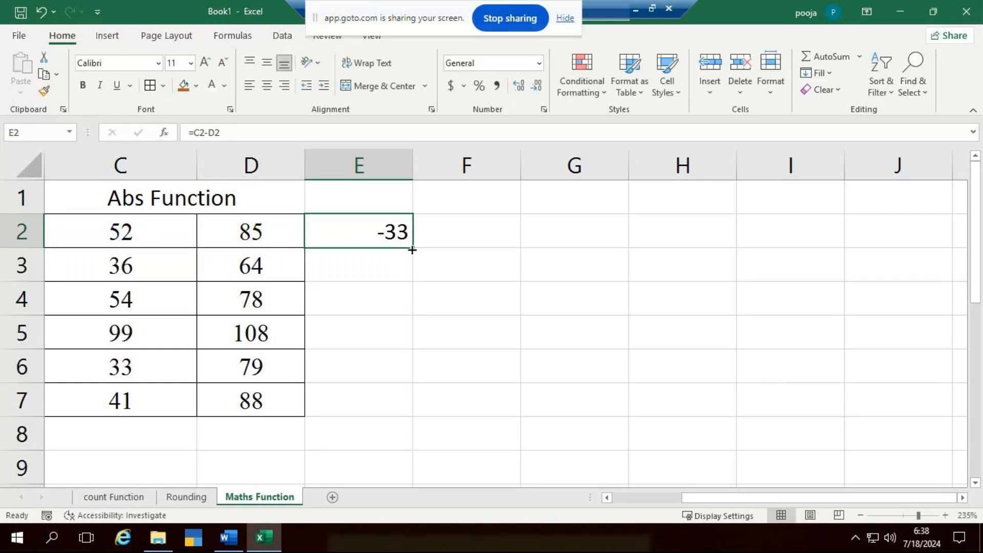
{"action": "left_click_drag", "start_coordinate": [412, 250], "coordinate": [412, 416]}
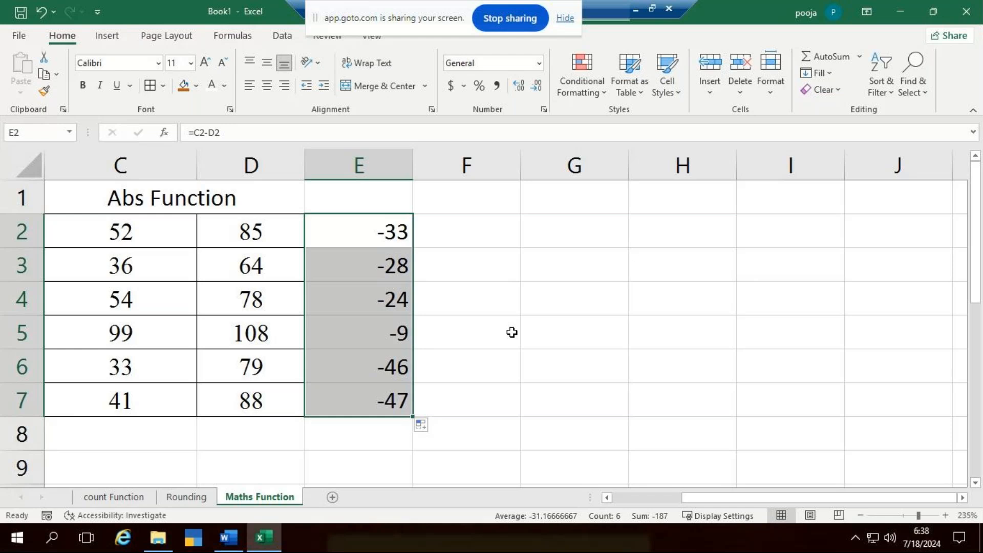
- Enter =ABS(C2-D2) in cell F2 and fill the formula down to F7
{"action": "left_click", "coordinate": [516, 241]}
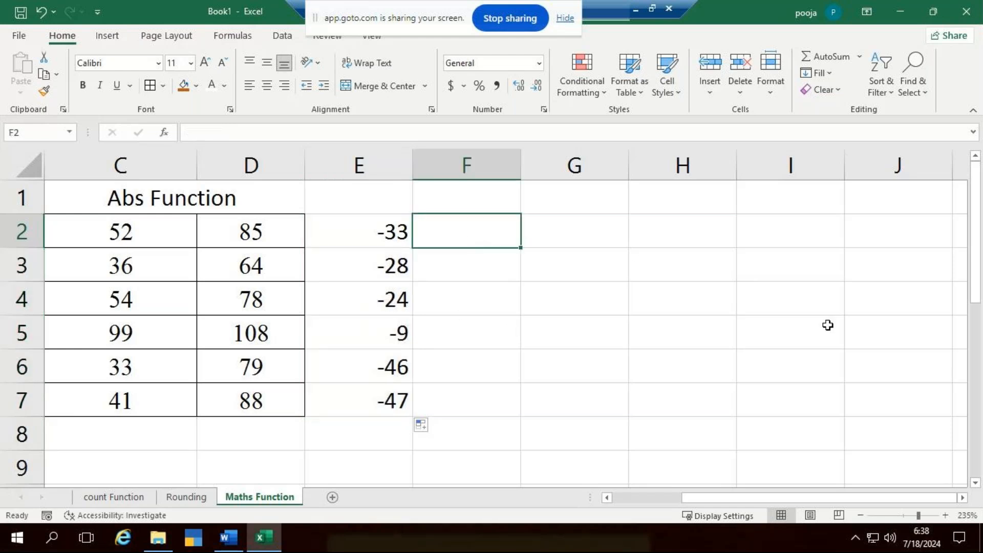
{"action": "type", "text": "=ab"}
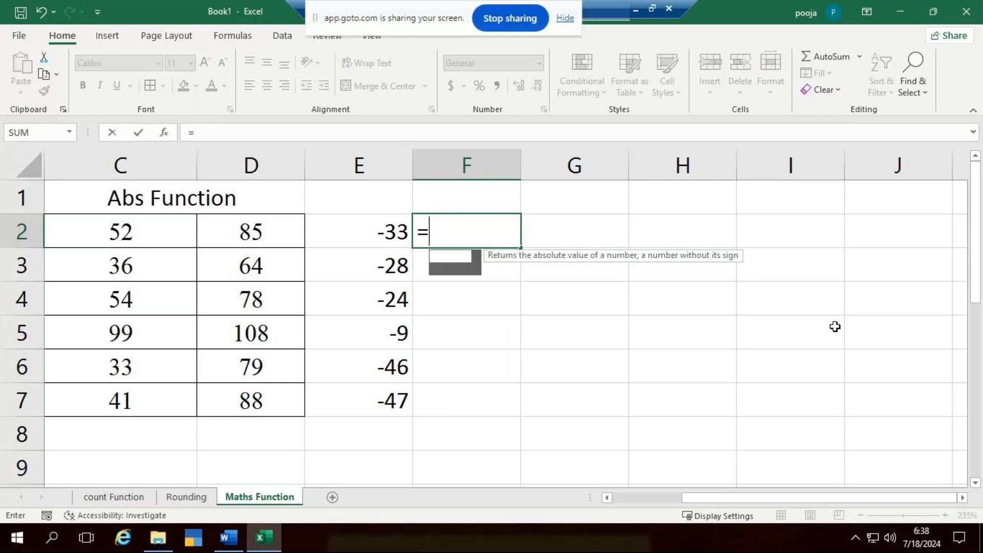
{"action": "type", "text": "s"}
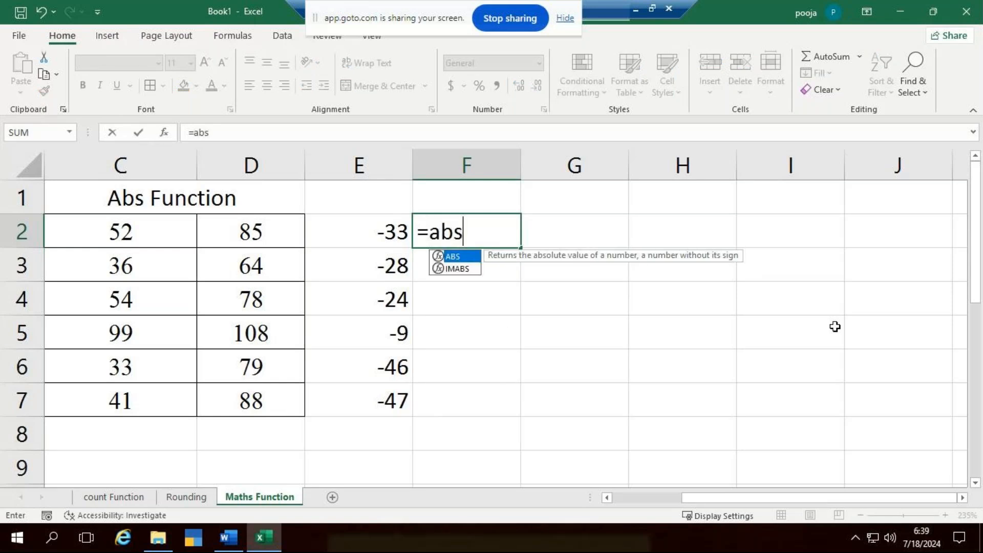
{"action": "key", "text": "Tab"}
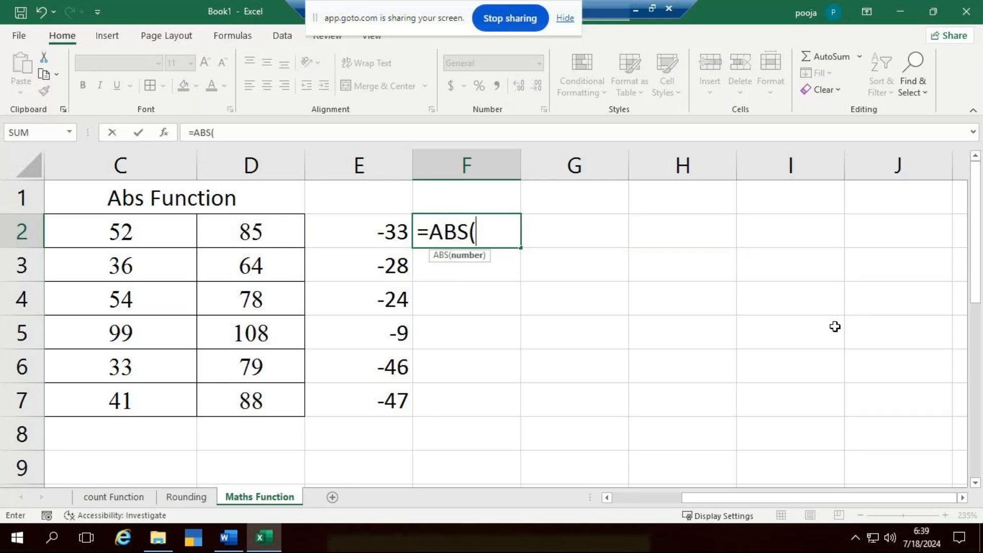
{"action": "left_click", "coordinate": [129, 233]}
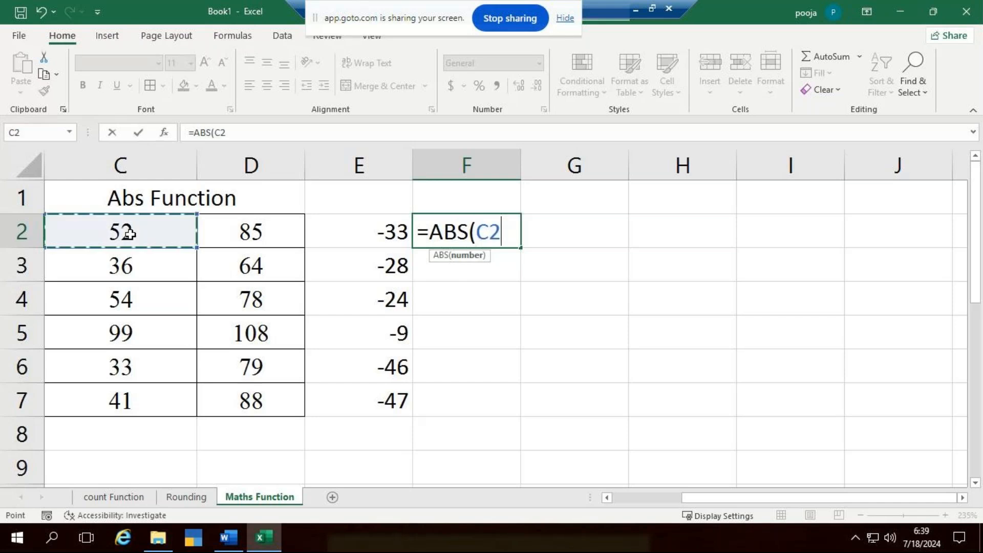
{"action": "type", "text": "-"}
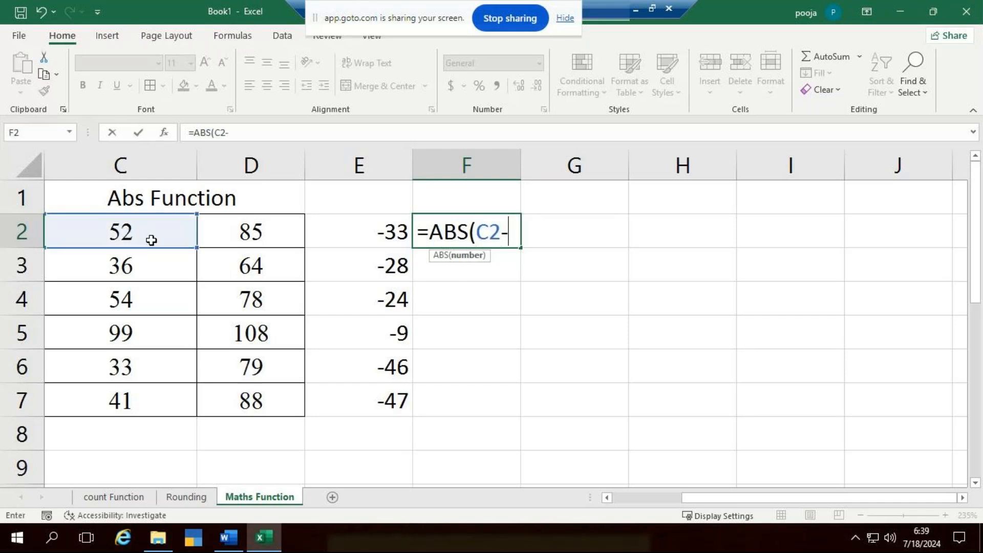
{"action": "left_click", "coordinate": [234, 235]}
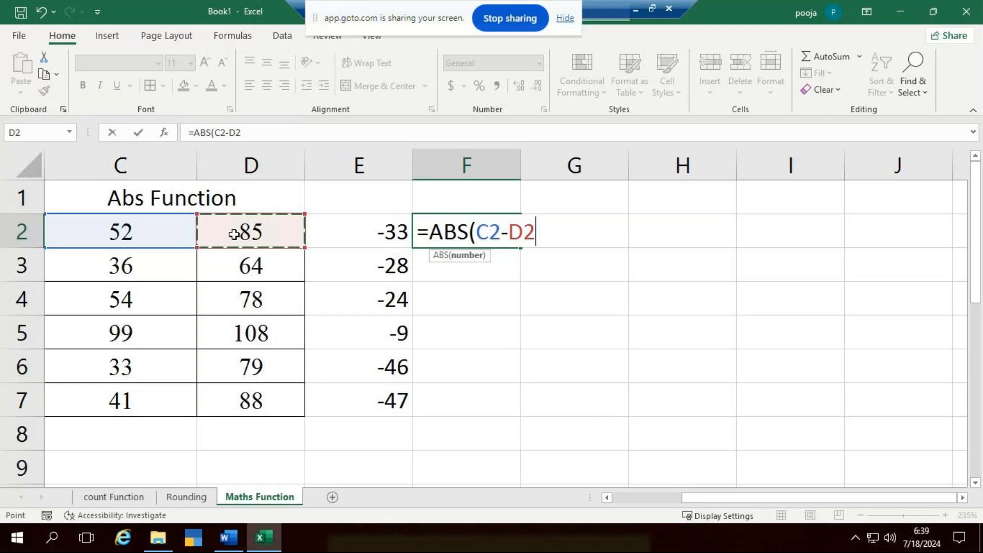
{"action": "type", "text": ")"}
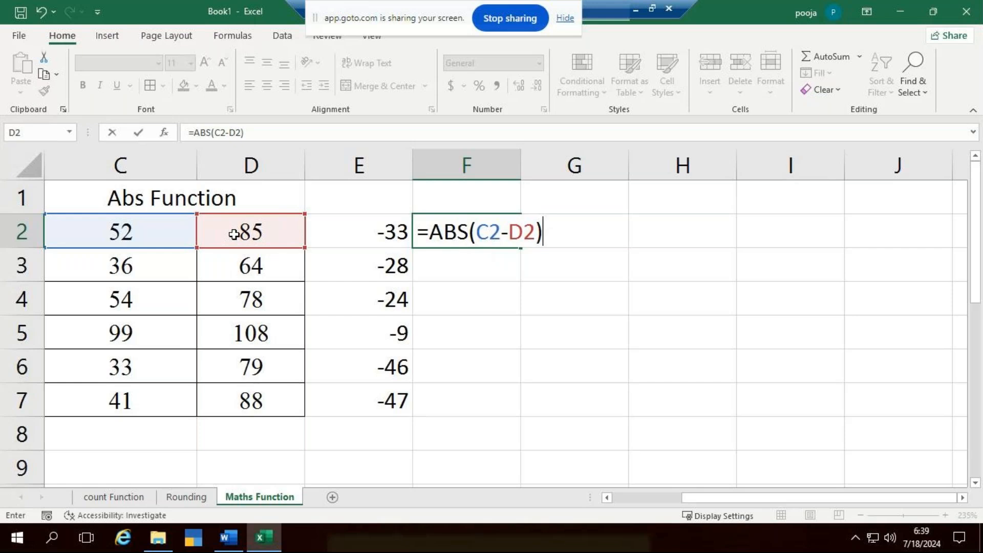
{"action": "key", "text": "Return"}
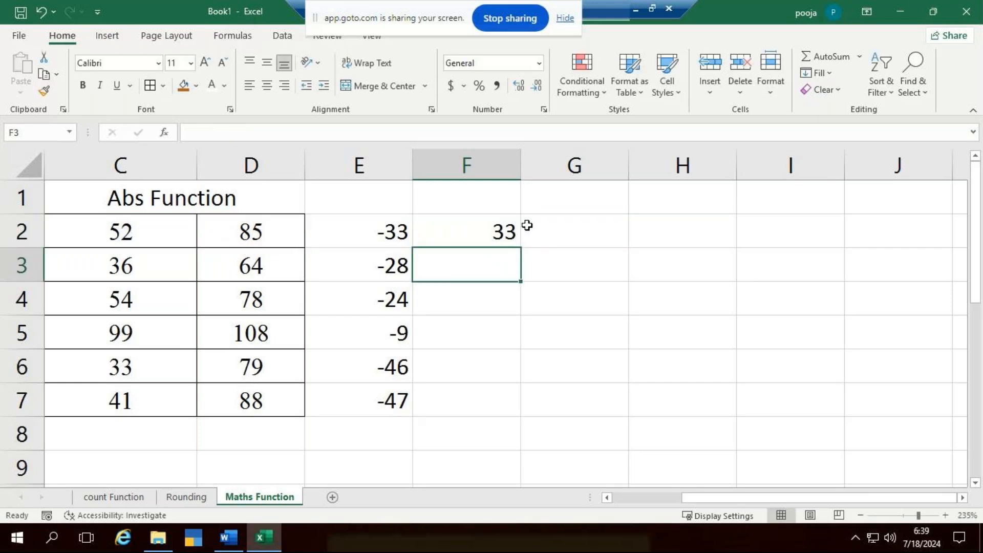
{"action": "left_click", "coordinate": [520, 241]}
{"action": "left_click_drag", "start_coordinate": [522, 248], "coordinate": [515, 421]}
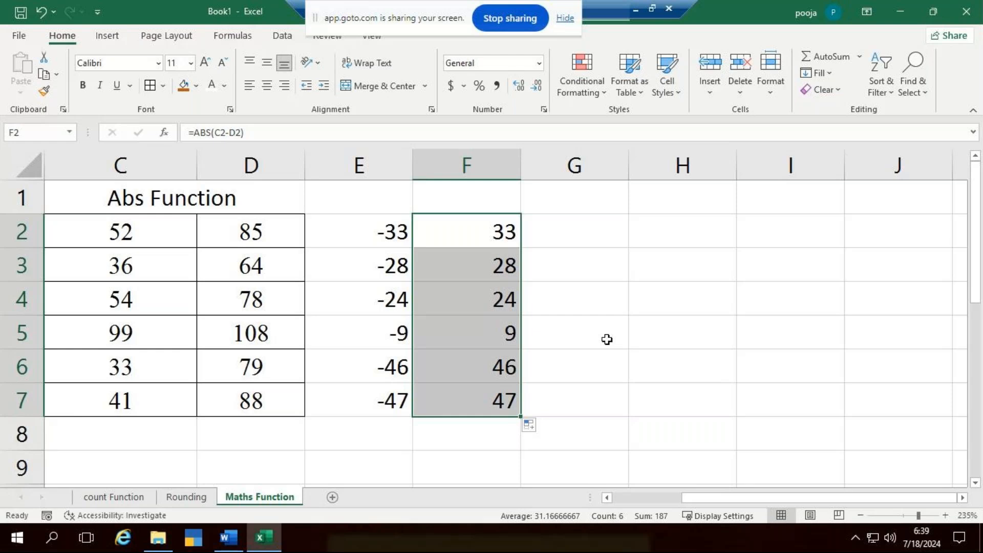
- Clear the ABS results in F2:F7 and the subtraction results in E2:E7
{"action": "key", "text": "Delete"}
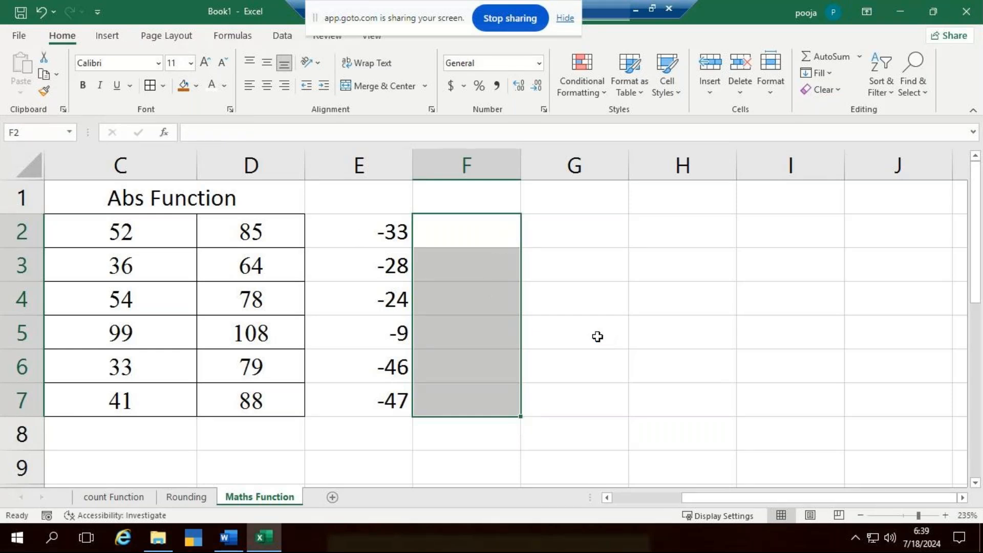
{"action": "left_click", "coordinate": [356, 239]}
{"action": "left_click", "coordinate": [450, 232]}
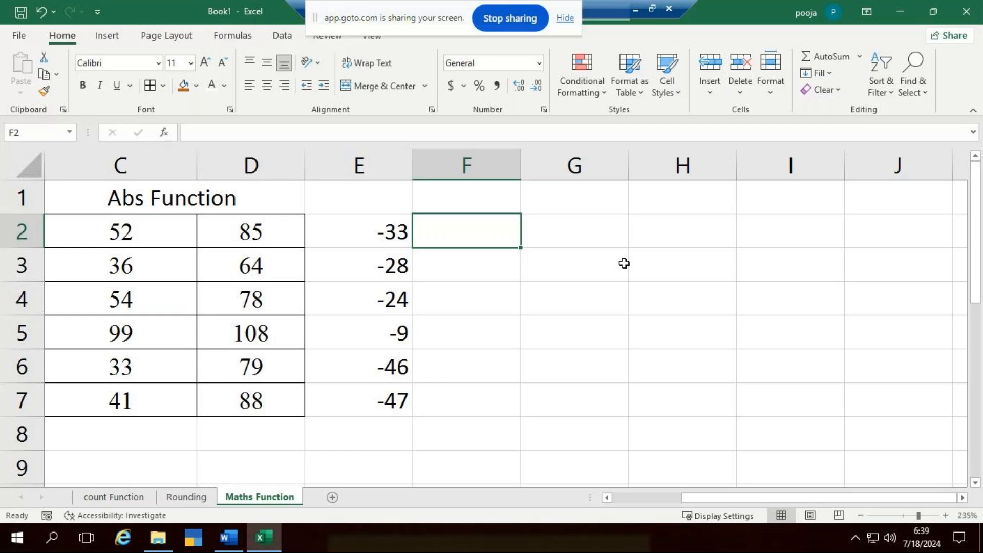
{"action": "left_click_drag", "start_coordinate": [392, 233], "coordinate": [410, 395]}
{"action": "key", "text": "Delete"}
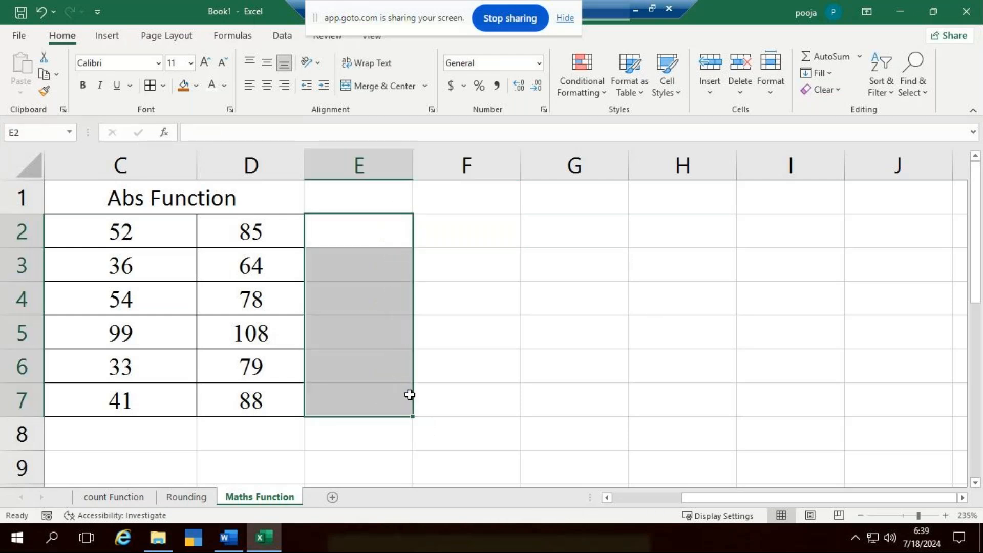
- Enter the subtraction formula =C2-D2 in cell E2 and fill it down through E7
{"action": "key", "text": "Down"}
{"action": "key", "text": "Up"}
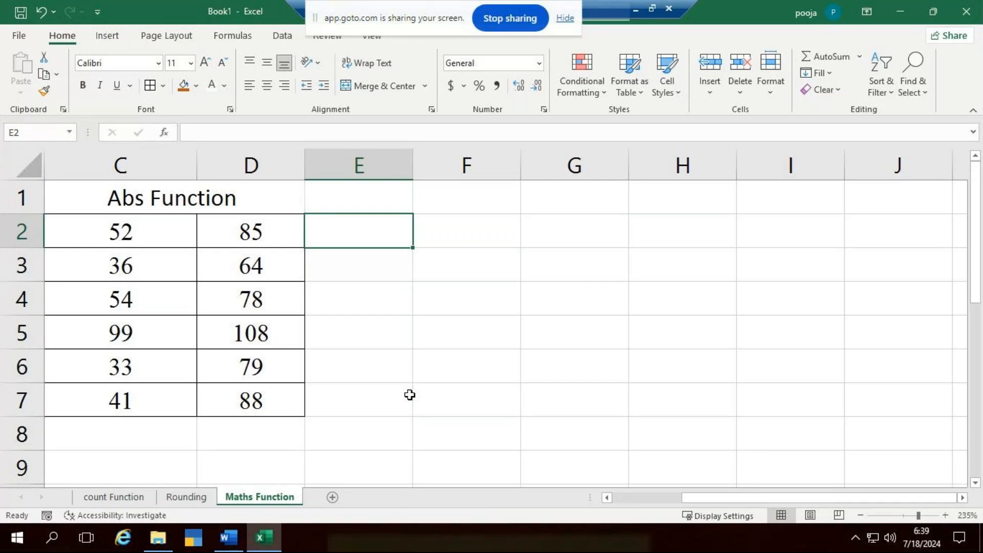
{"action": "key", "text": "F2"}
{"action": "type", "text": "="}
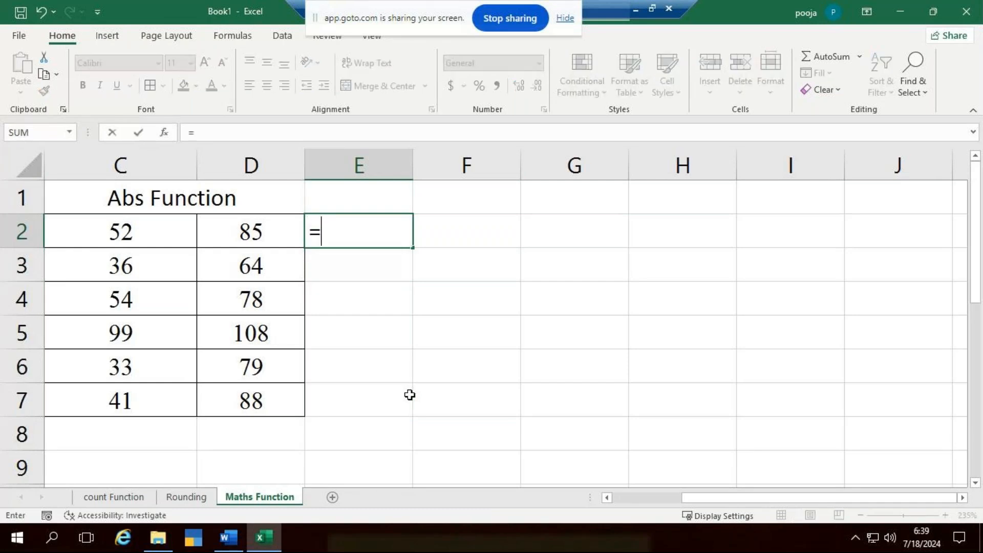
{"action": "left_click", "coordinate": [125, 234]}
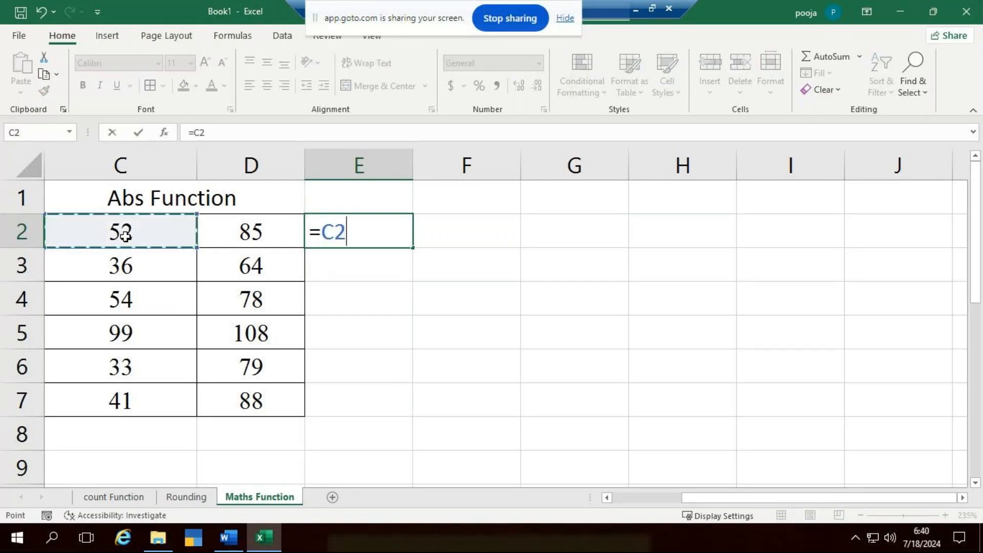
{"action": "type", "text": "-"}
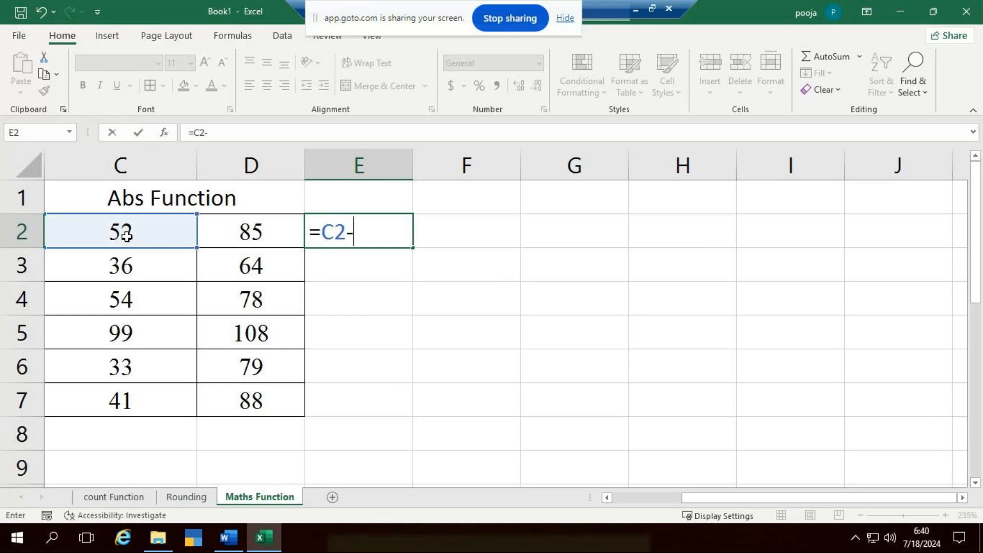
{"action": "left_click", "coordinate": [265, 225]}
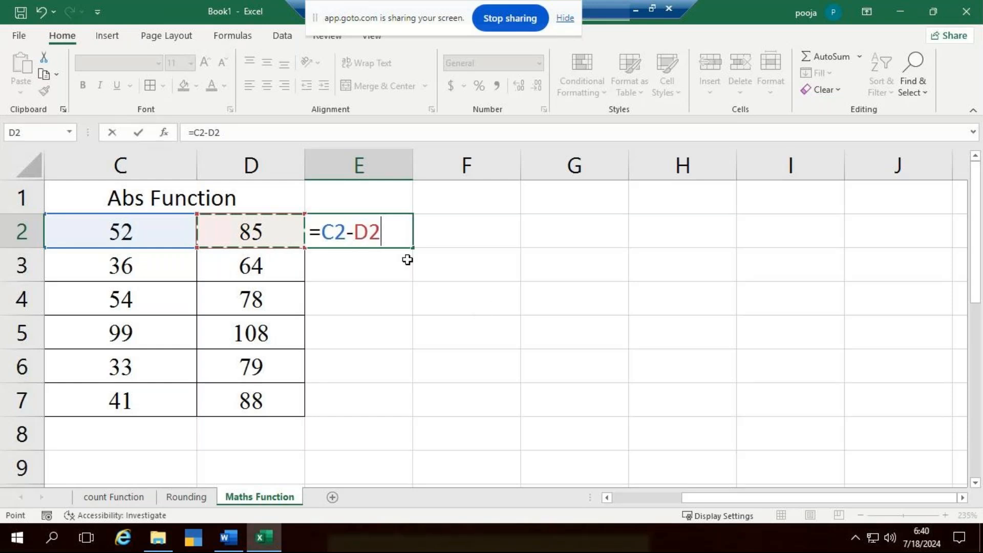
{"action": "key", "text": "Return"}
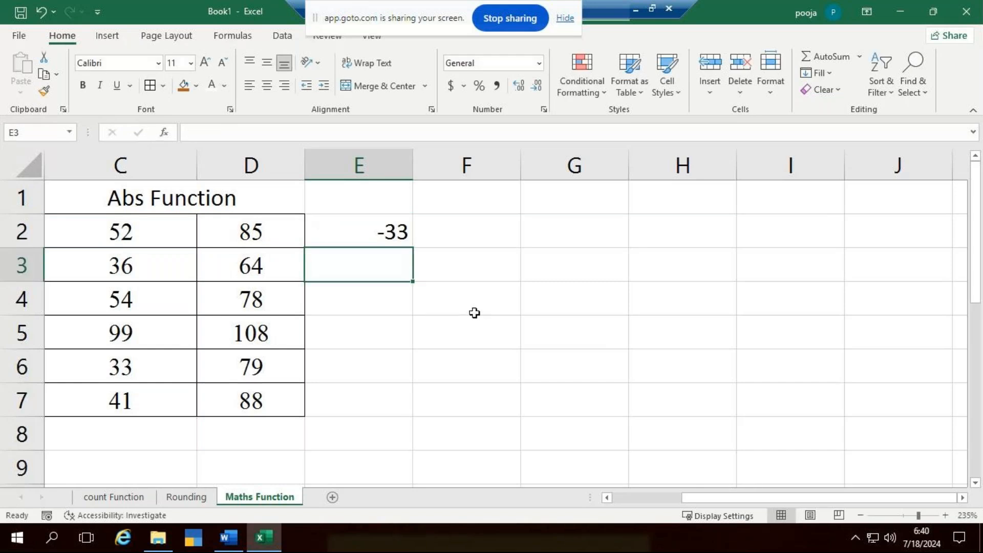
{"action": "left_click", "coordinate": [384, 233]}
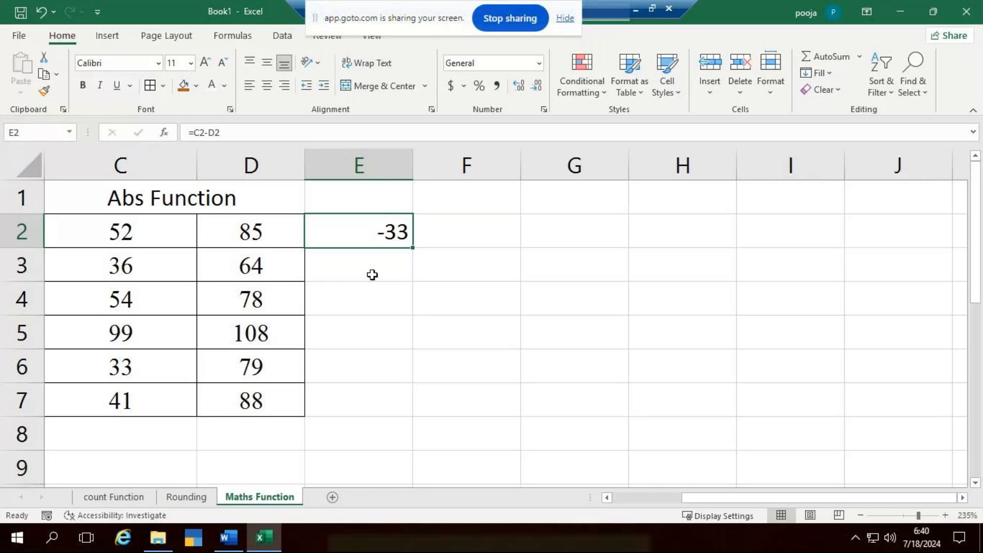
{"action": "left_click_drag", "start_coordinate": [413, 250], "coordinate": [413, 251]}
{"action": "double_click", "coordinate": [413, 250]}
- Enter the absolute difference formula =ABS(C2-D2) in cell F2 and fill it down through F7
{"action": "left_click", "coordinate": [484, 240]}
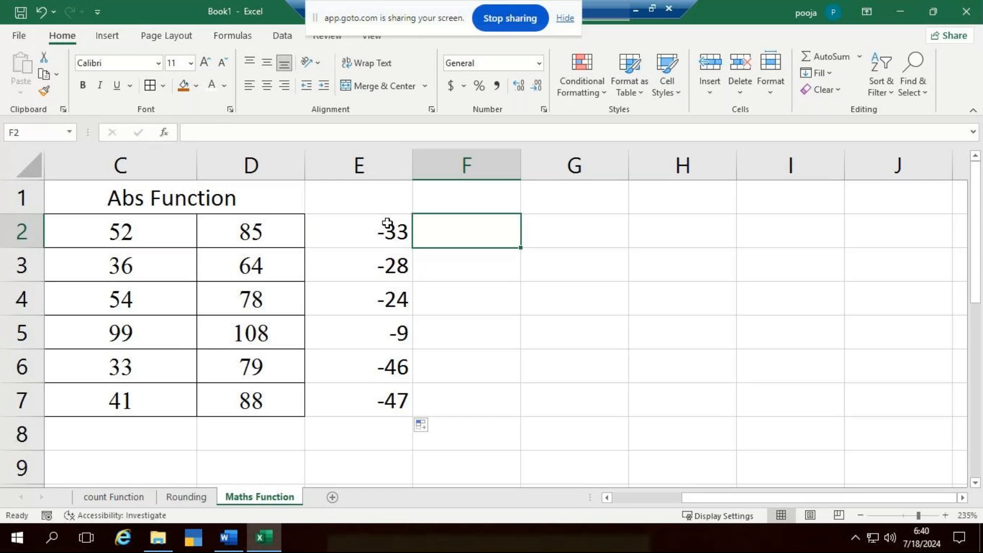
{"action": "type", "text": "=abs"}
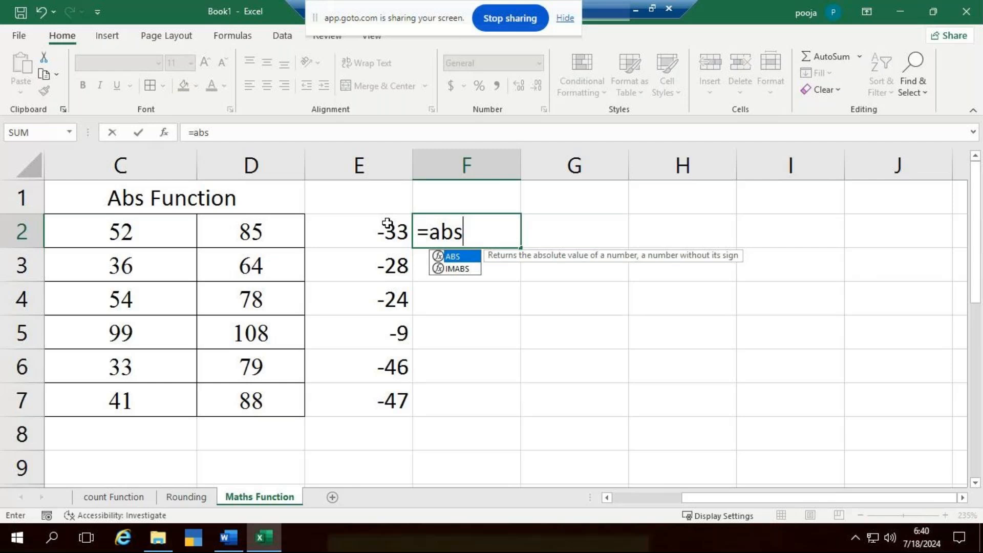
{"action": "key", "text": "Tab"}
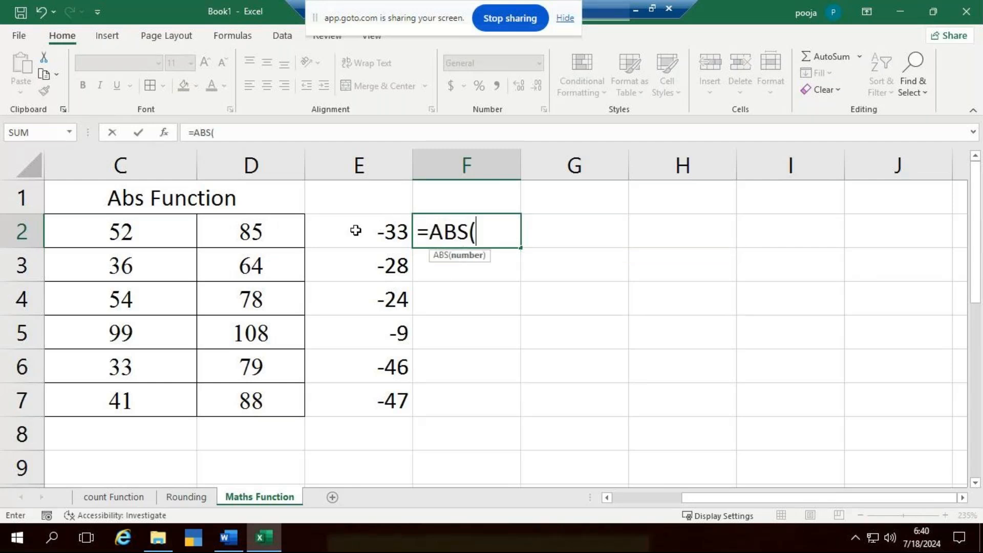
{"action": "left_click", "coordinate": [168, 228]}
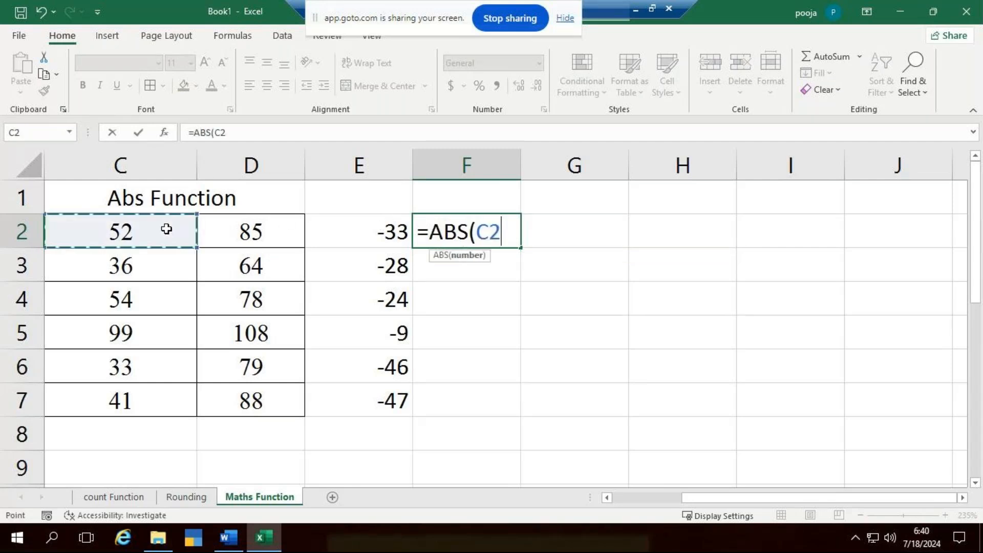
{"action": "type", "text": "-"}
{"action": "left_click", "coordinate": [228, 231]}
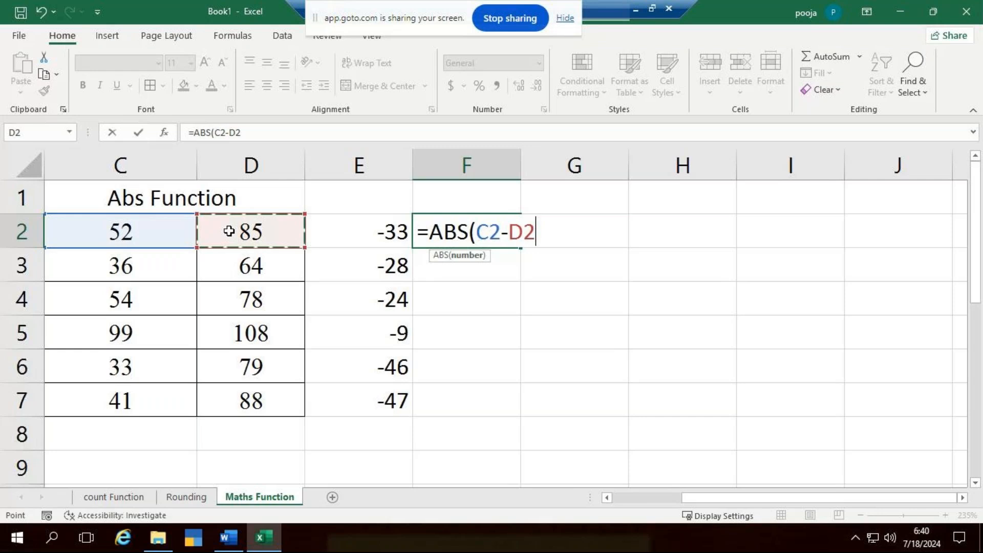
{"action": "type", "text": ")"}
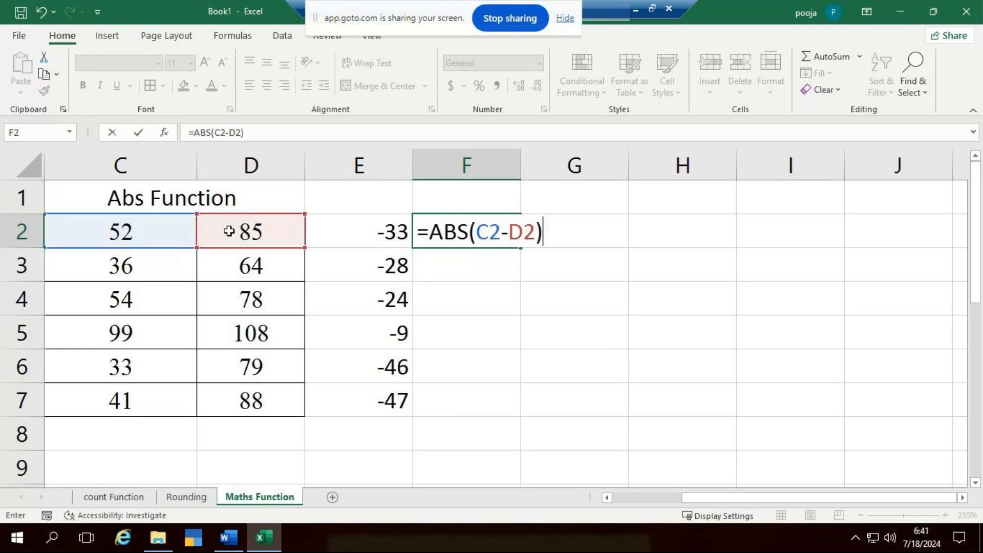
{"action": "key", "text": "Return"}
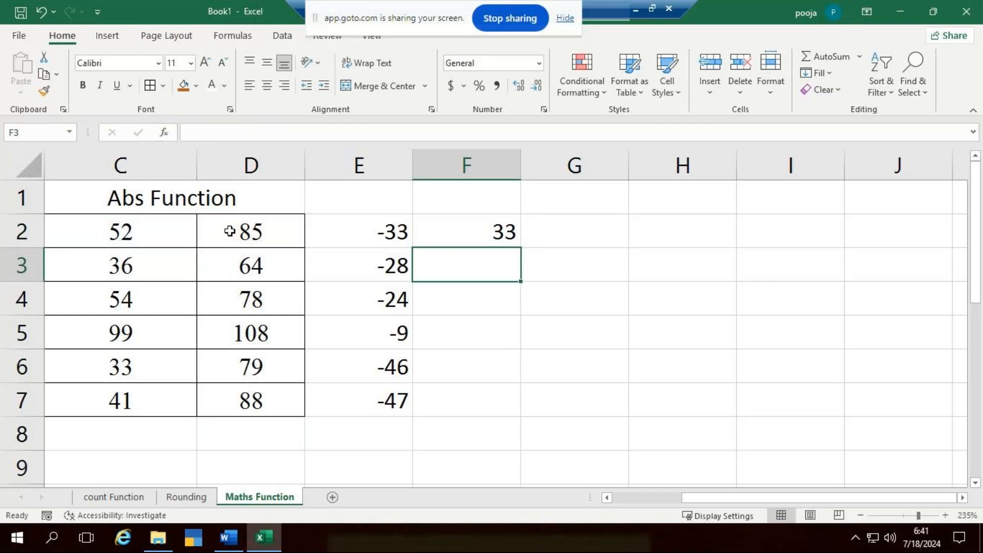
{"action": "left_click", "coordinate": [505, 236]}
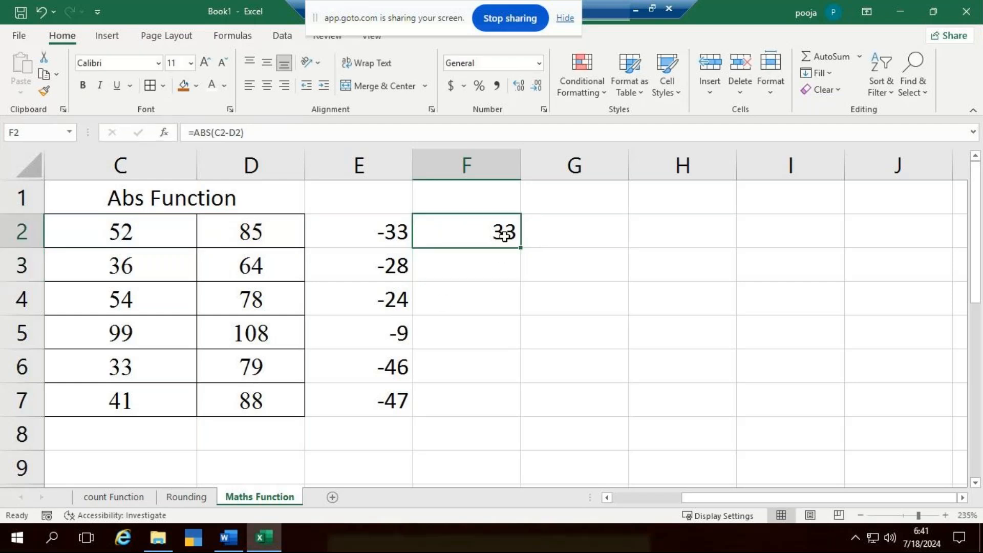
{"action": "double_click", "coordinate": [520, 247]}
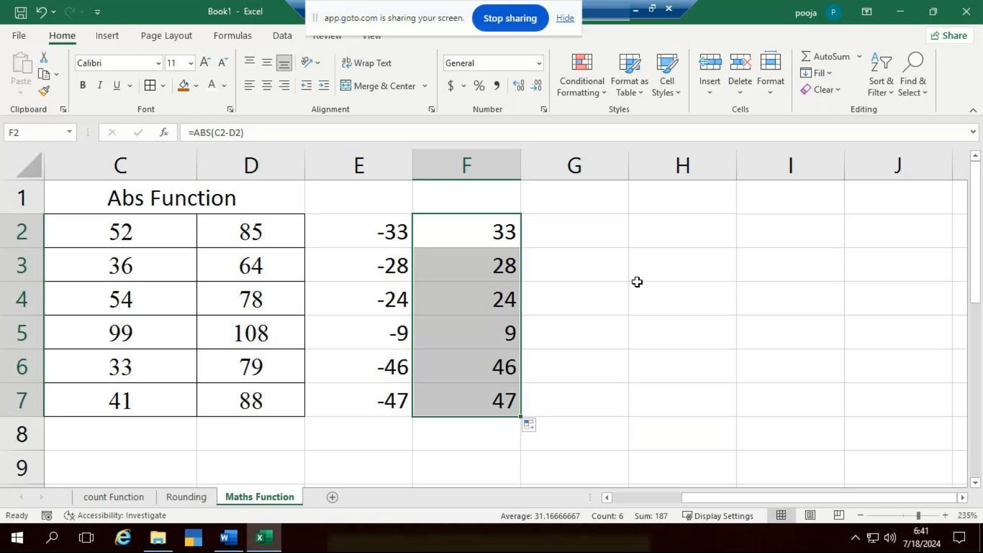
- Enter the heading Power Function in cell C11 and widen column C to fit it
{"action": "scroll", "coordinate": [380, 298], "scroll_direction": "down", "scroll_amount": 3}
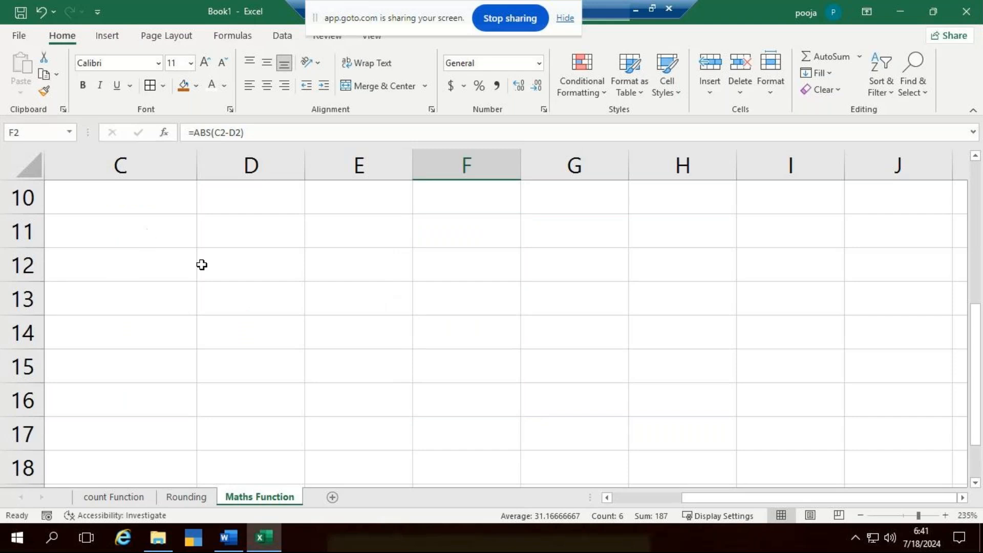
{"action": "left_click", "coordinate": [154, 233]}
{"action": "type", "text": "P"}
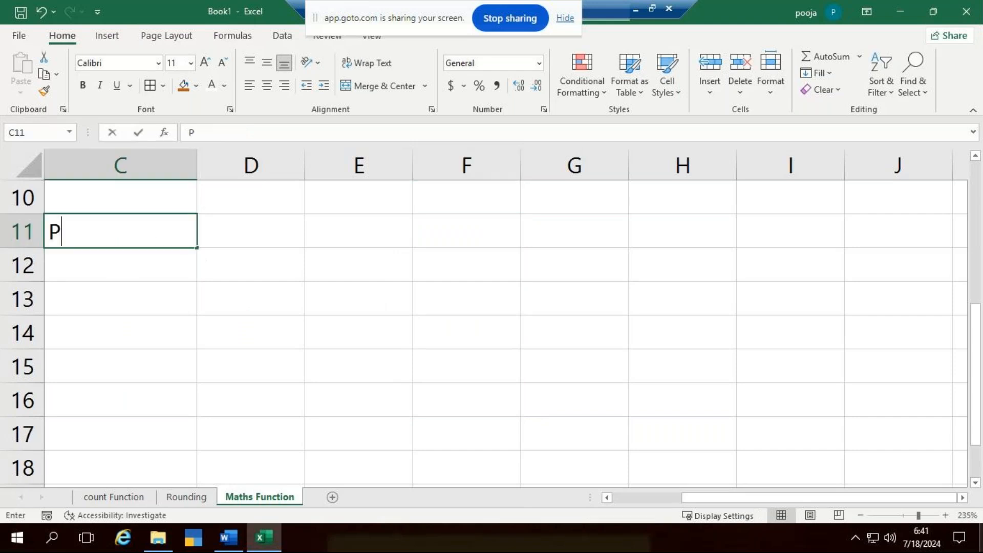
{"action": "type", "text": "ower Function"}
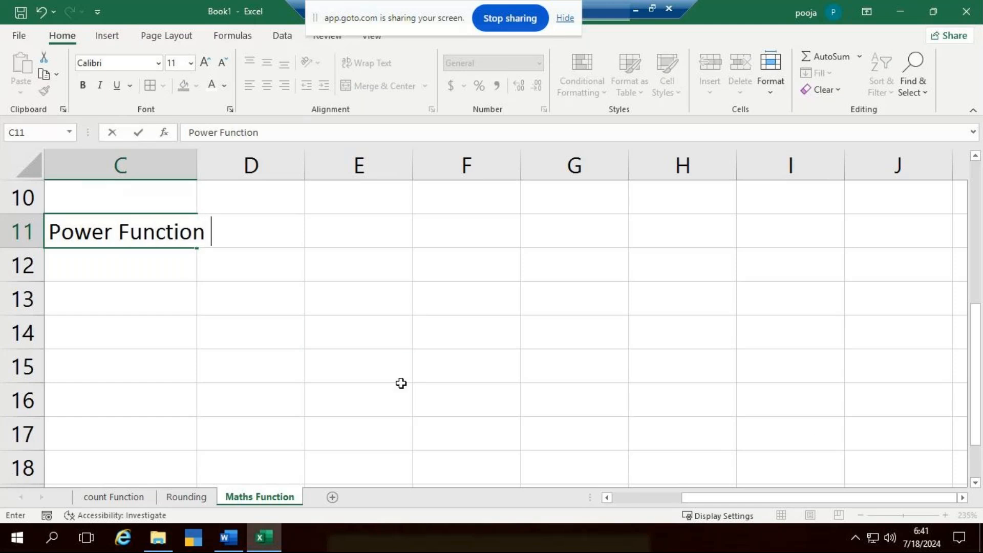
{"action": "left_click", "coordinate": [368, 340]}
{"action": "left_click_drag", "start_coordinate": [197, 165], "coordinate": [231, 190]}
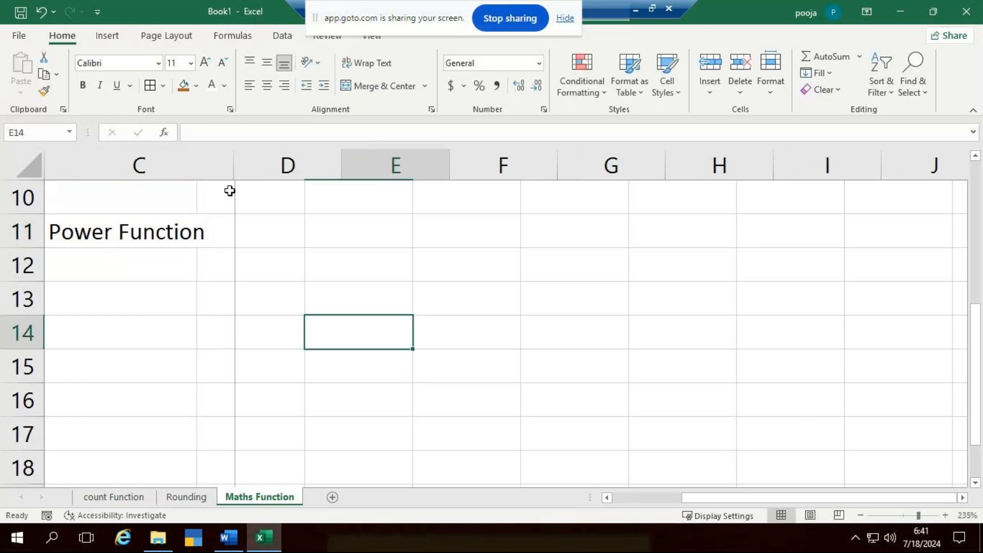
{"action": "left_click", "coordinate": [154, 265]}
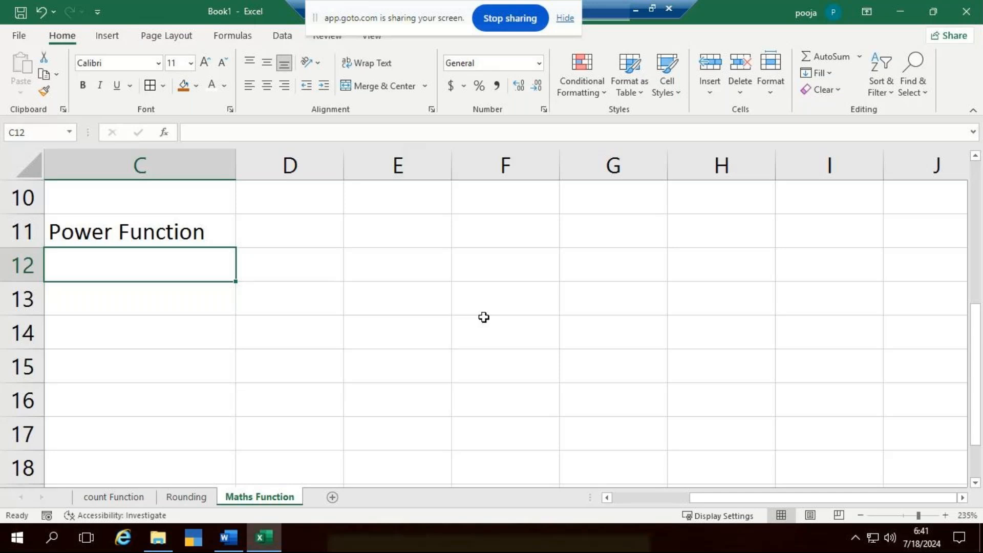
{"action": "type", "text": "Nu"}
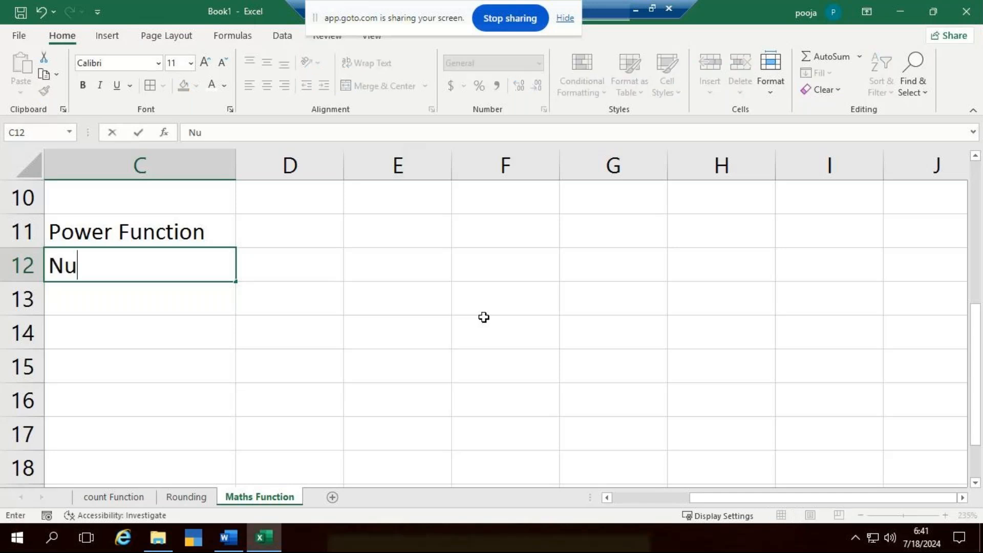
{"action": "key", "text": "BackSpace"}
{"action": "key", "text": "BackSpace"}
{"action": "scroll", "coordinate": [496, 324], "scroll_direction": "up", "scroll_amount": 1}
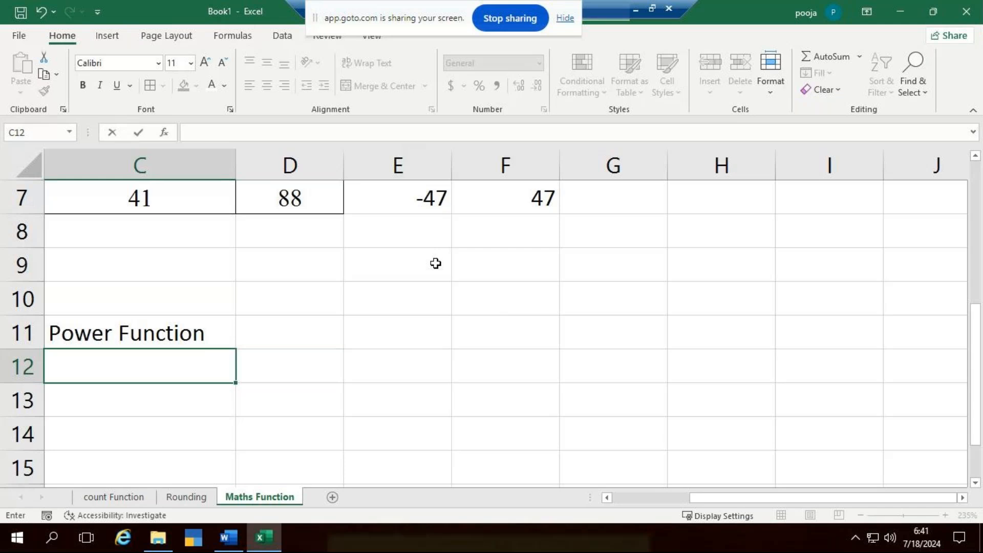
{"action": "scroll", "coordinate": [324, 257], "scroll_direction": "up", "scroll_amount": 1}
{"action": "scroll", "coordinate": [230, 215], "scroll_direction": "down", "scroll_amount": 4}
{"action": "scroll", "coordinate": [225, 220], "scroll_direction": "up", "scroll_amount": 2}
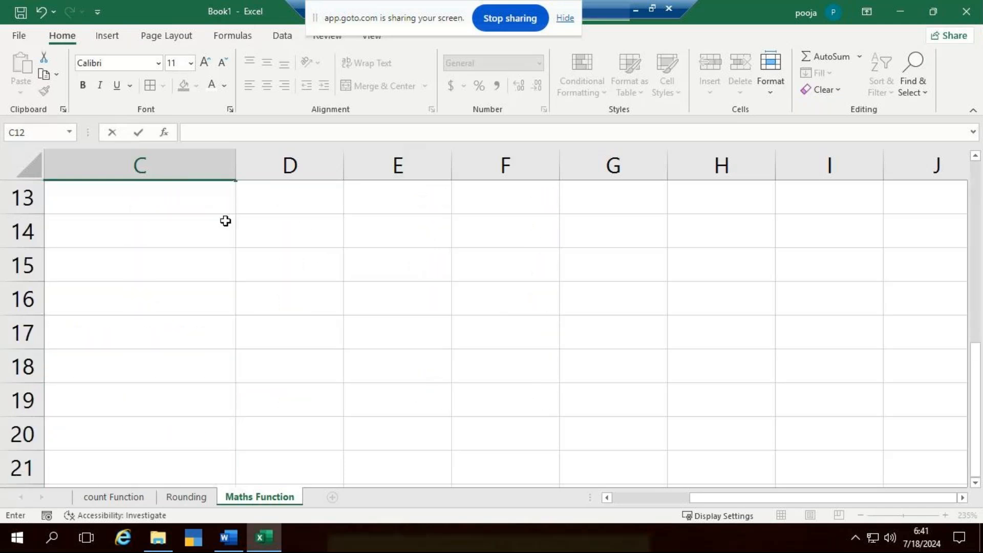
{"action": "scroll", "coordinate": [210, 251], "scroll_direction": "up", "scroll_amount": 2}
{"action": "scroll", "coordinate": [218, 263], "scroll_direction": "down", "scroll_amount": 2}
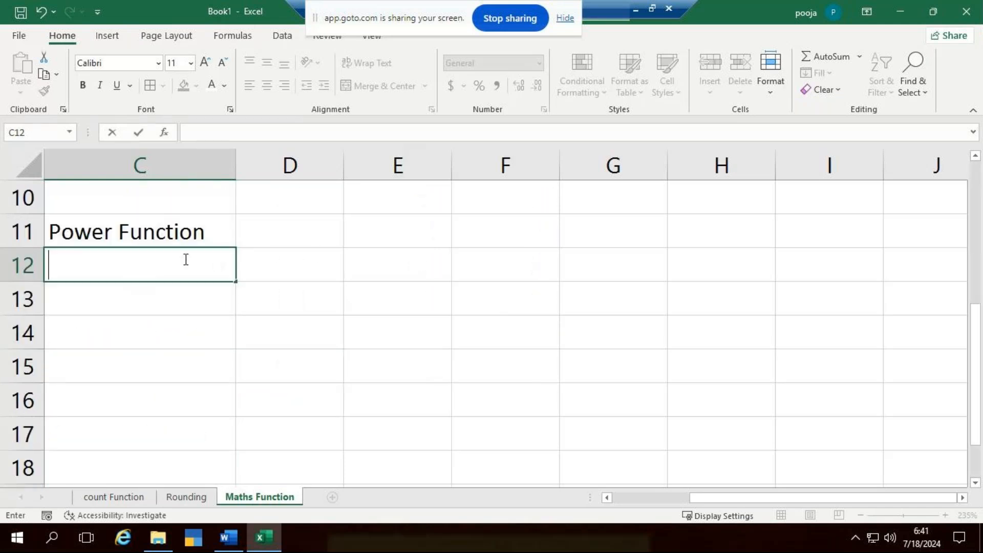
- Merge and center the Power Function heading across C11:D11, and narrow column C
{"action": "left_click", "coordinate": [200, 234]}
{"action": "left_click_drag", "start_coordinate": [200, 234], "coordinate": [287, 233]}
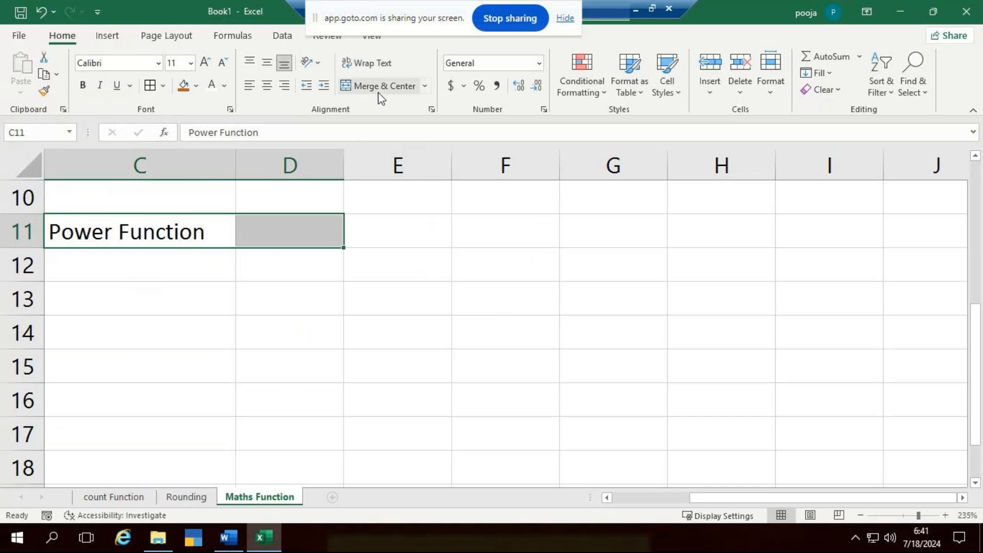
{"action": "left_click", "coordinate": [380, 91]}
{"action": "left_click_drag", "start_coordinate": [235, 154], "coordinate": [175, 171]}
- Enter the column headers Number in cell C12 and Power in cell D12
{"action": "left_click", "coordinate": [164, 272]}
{"action": "type", "text": "Number"}
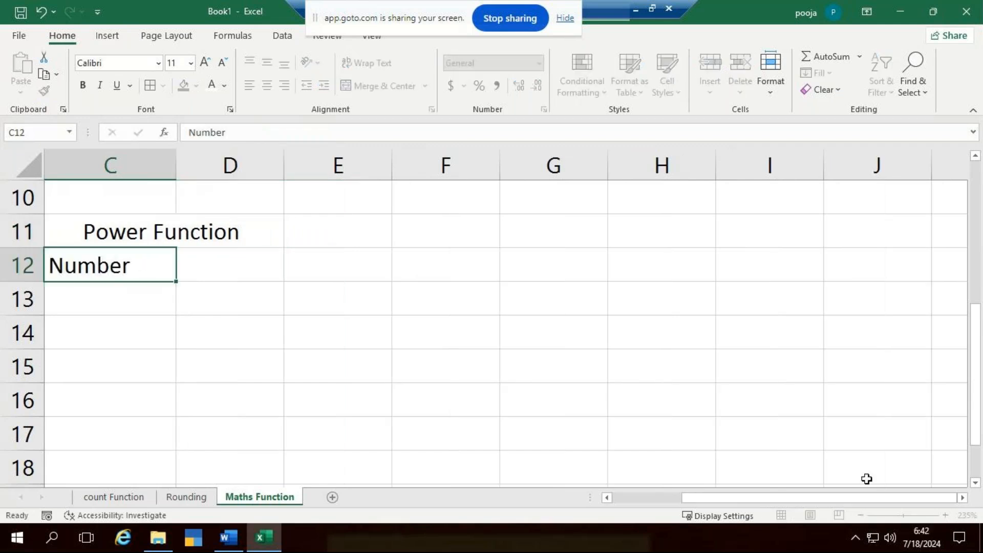
{"action": "key", "text": "Tab"}
{"action": "type", "text": "Power"}
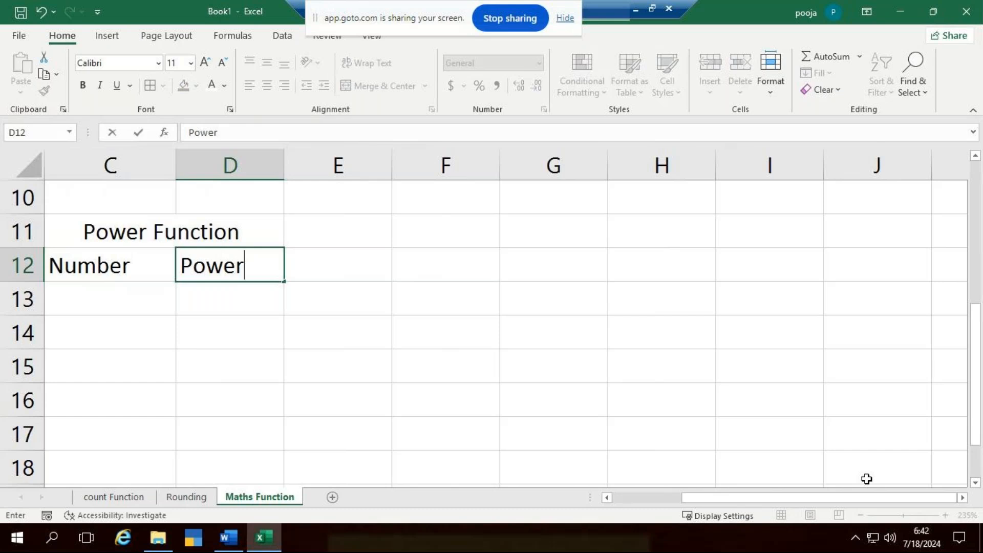
{"action": "key", "text": "Return"}
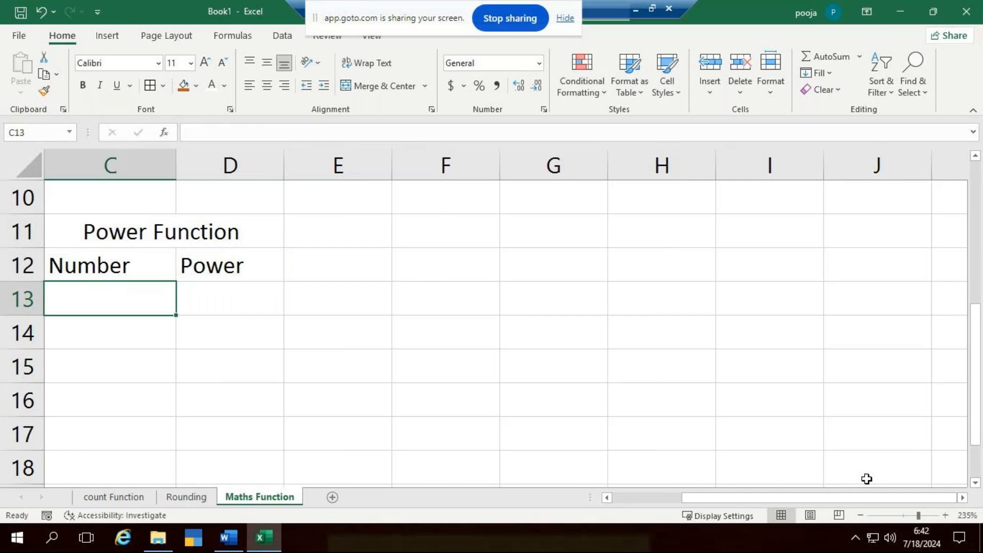
- Fill the Number column, C13:C18, with the values 10, 8, 9, 3, 15 and 12
{"action": "type", "text": "10"}
{"action": "key", "text": "Return"}
{"action": "type", "text": "8"}
{"action": "key", "text": "Return"}
{"action": "type", "text": "9"}
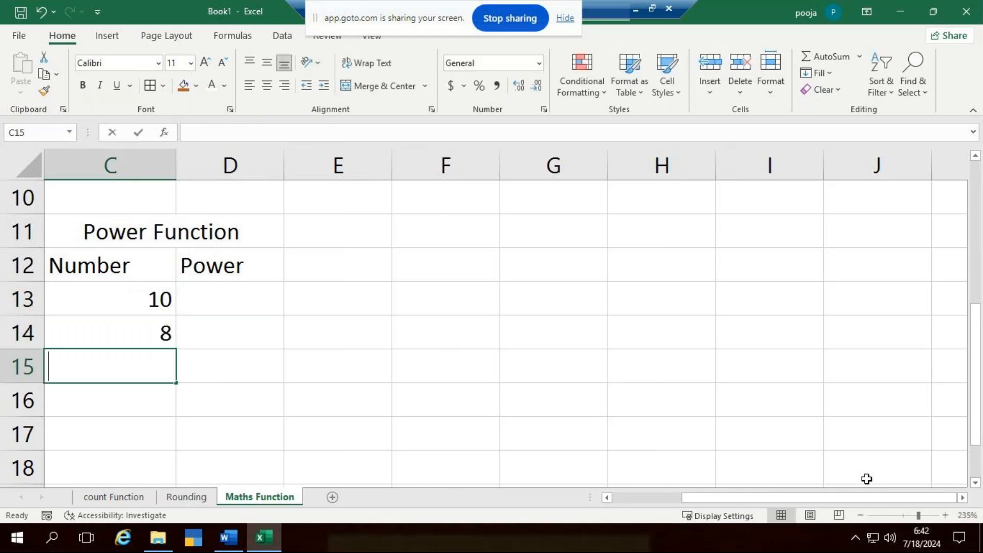
{"action": "key", "text": "Return"}
{"action": "type", "text": "3"}
{"action": "key", "text": "Return"}
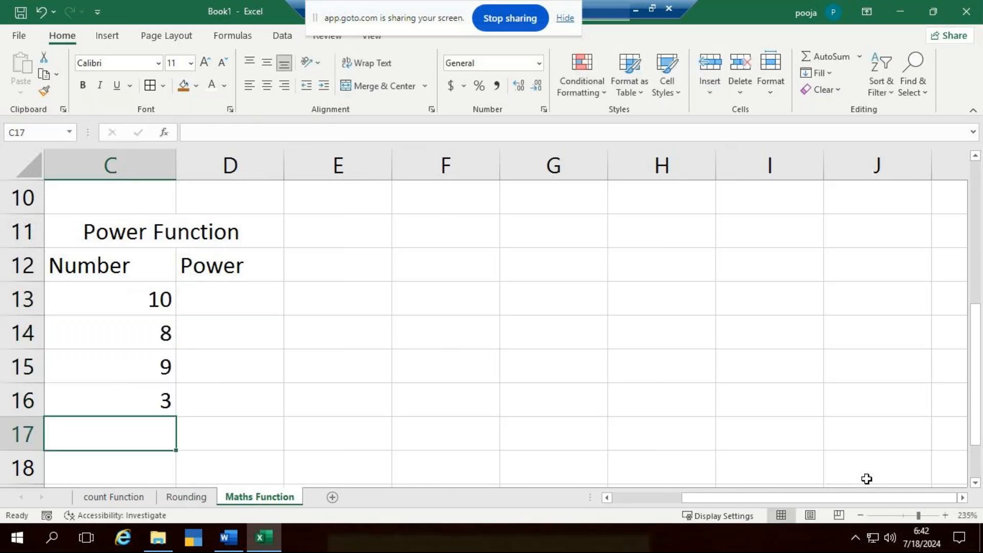
{"action": "type", "text": "1"}
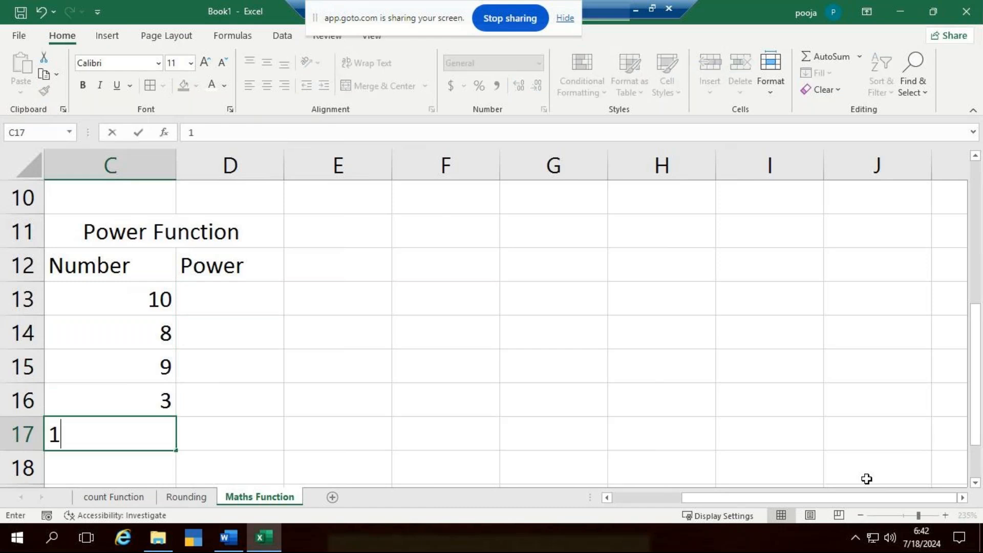
{"action": "type", "text": "5"}
{"action": "key", "text": "ctrl+Return"}
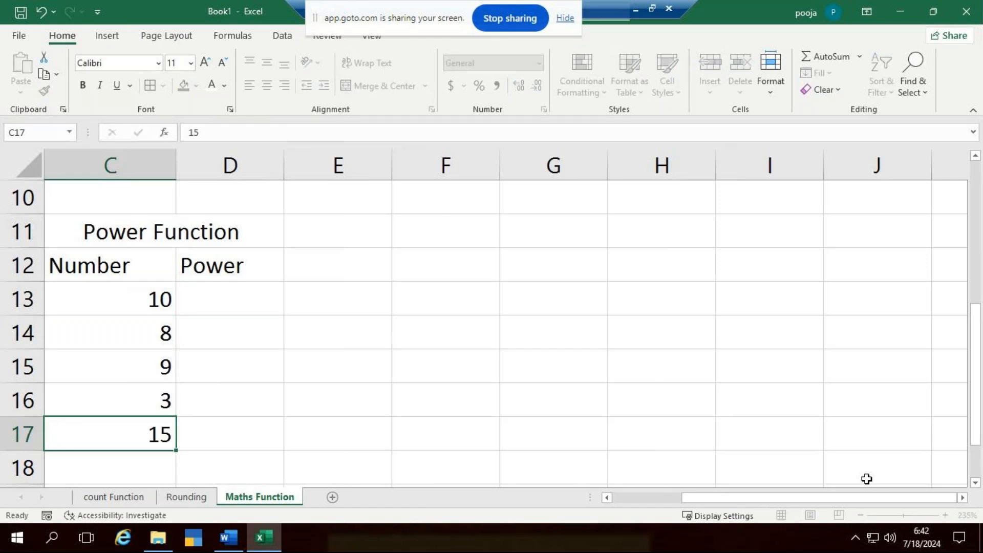
{"action": "key", "text": "Return"}
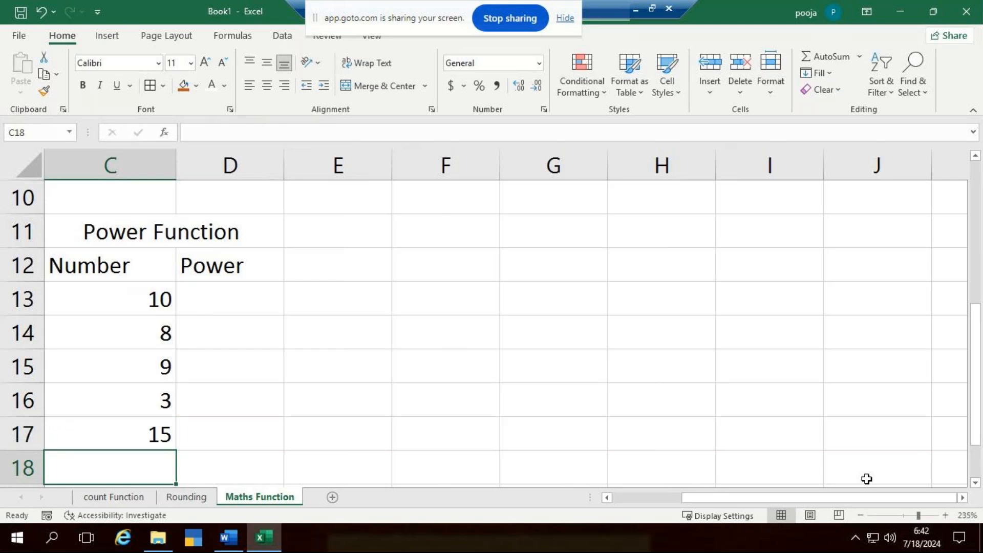
{"action": "type", "text": "12"}
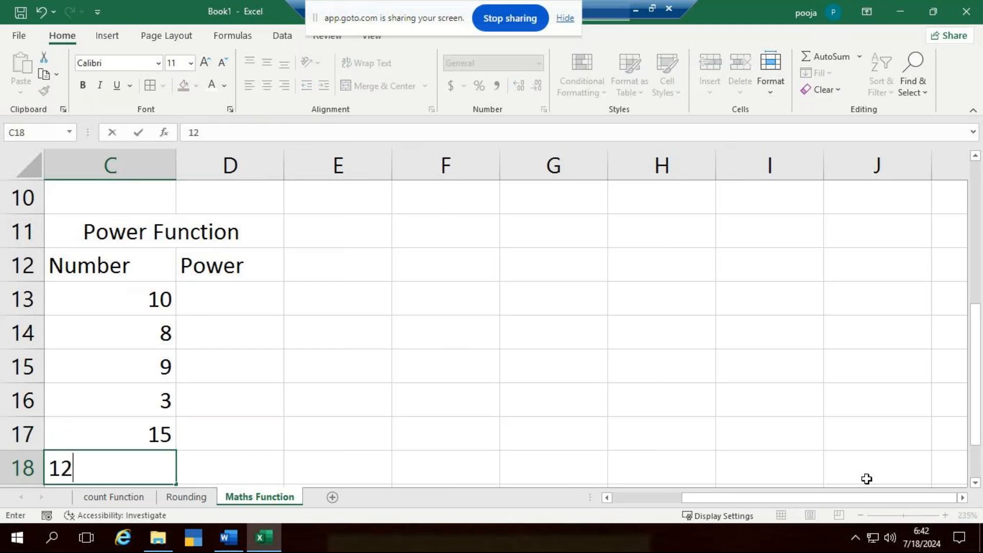
{"action": "key", "text": "ctrl+Return"}
- Fill the Power column, D13:D18, with the values 6, 7, 5, 12, 4 and 3
{"action": "key", "text": "Up"}
{"action": "key", "text": "Up"}
{"action": "key", "text": "Up"}
{"action": "key", "text": "Up"}
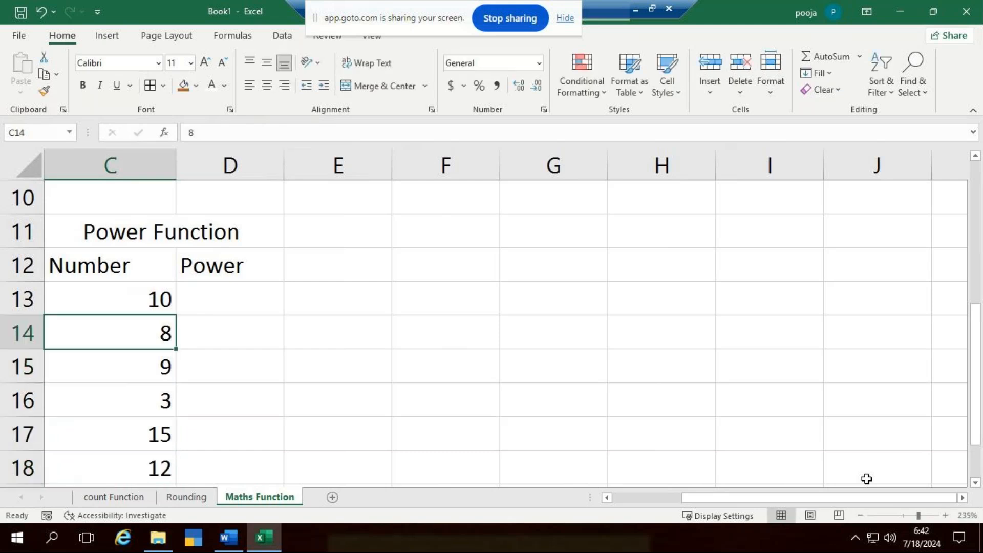
{"action": "key", "text": "Up"}
{"action": "key", "text": "Right"}
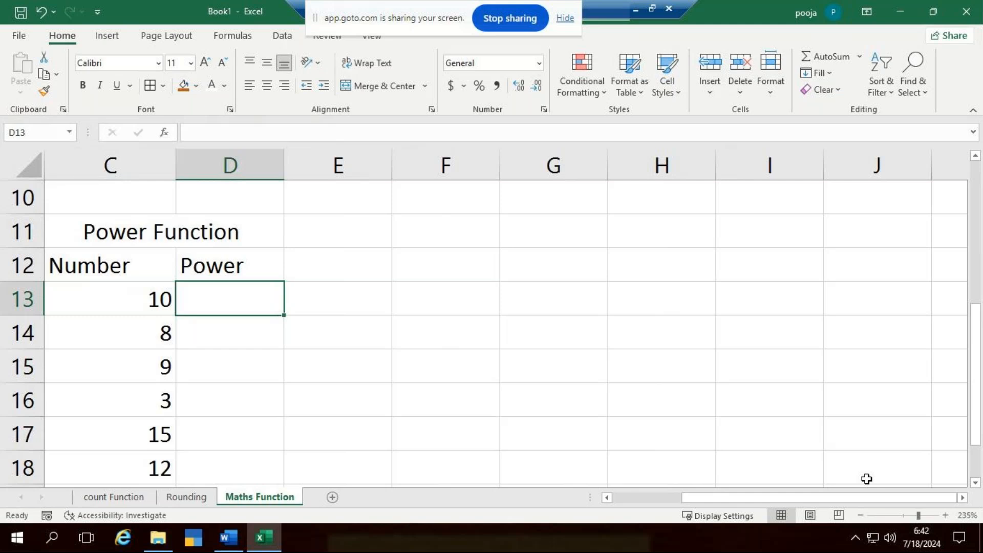
{"action": "type", "text": "6"}
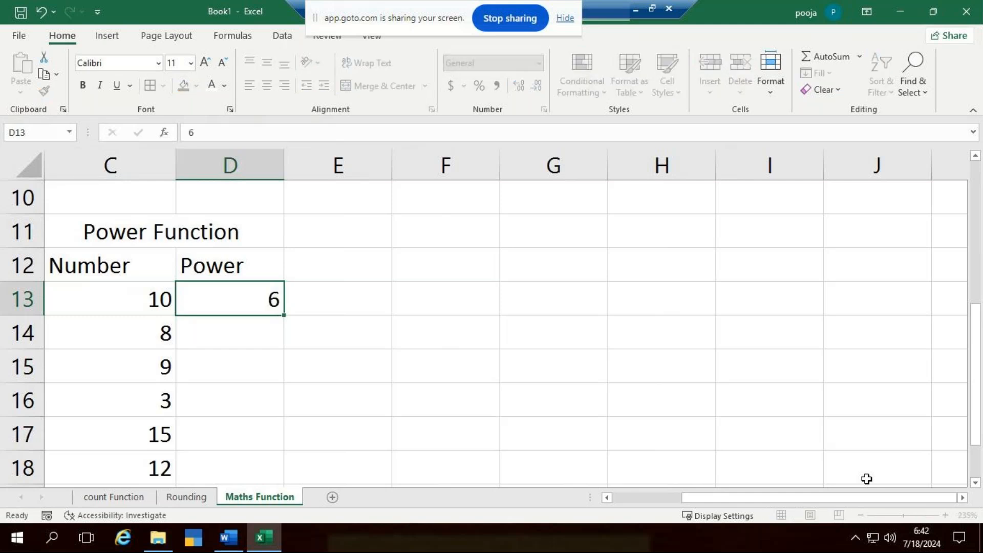
{"action": "key", "text": "Return"}
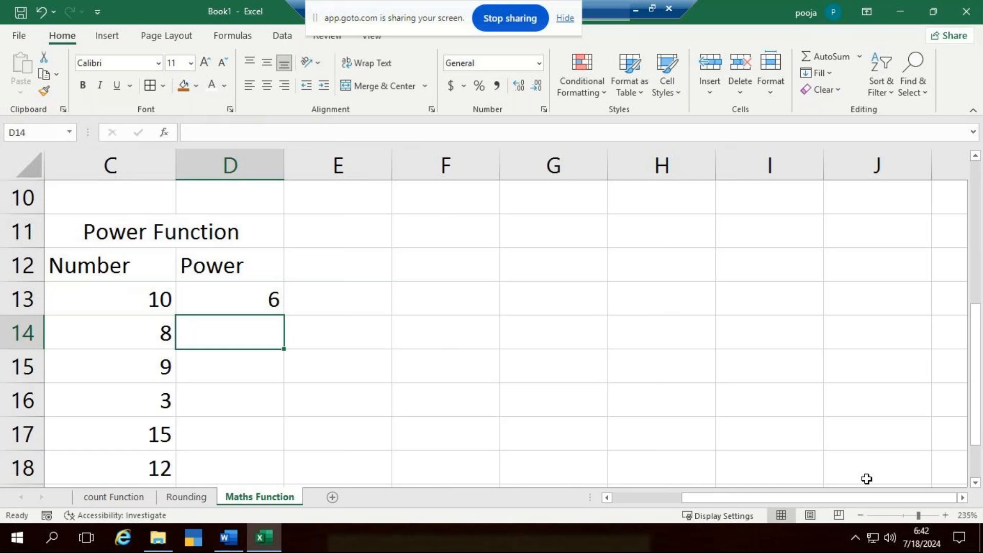
{"action": "type", "text": "7"}
{"action": "key", "text": "Return"}
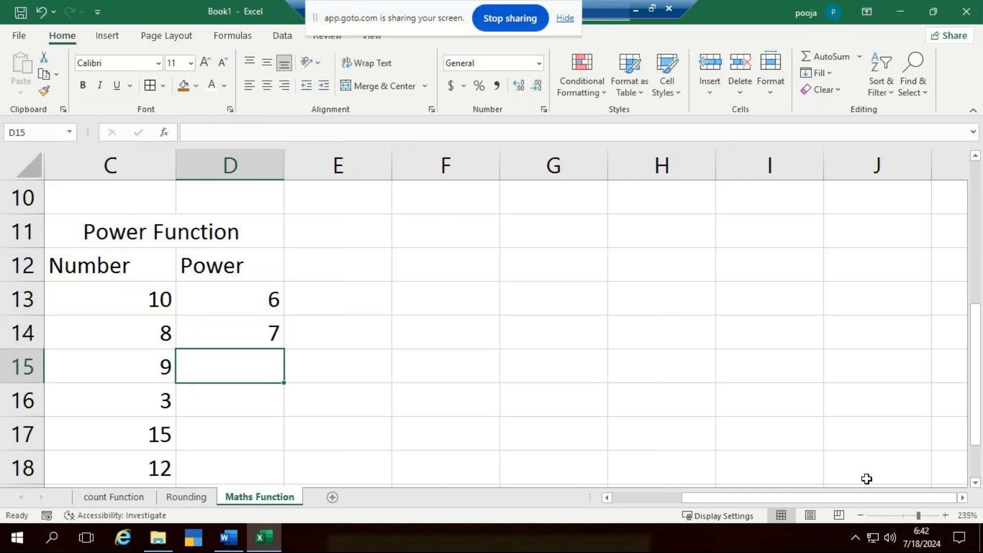
{"action": "type", "text": "5"}
{"action": "key", "text": "Return"}
{"action": "type", "text": "12"}
{"action": "key", "text": "Return"}
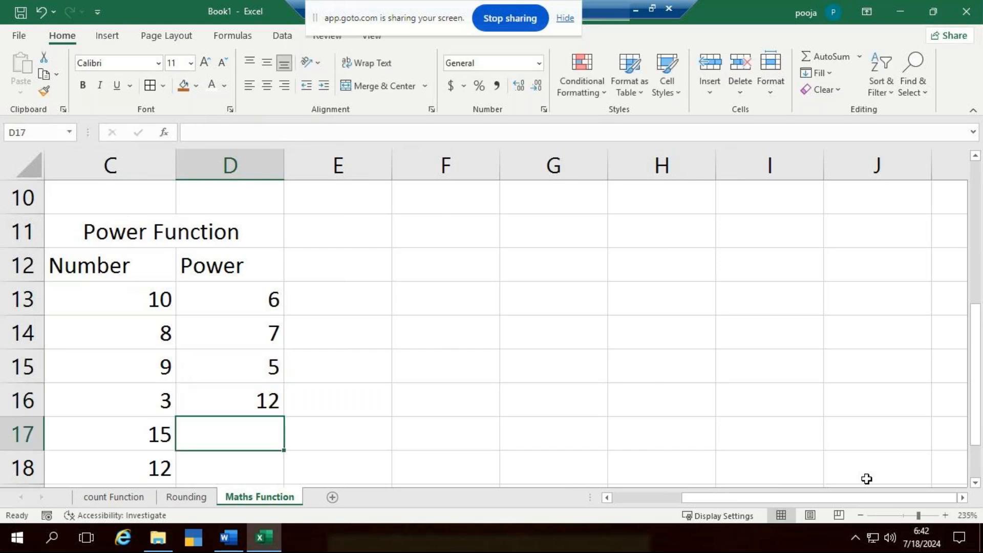
{"action": "type", "text": "4"}
{"action": "key", "text": "Return"}
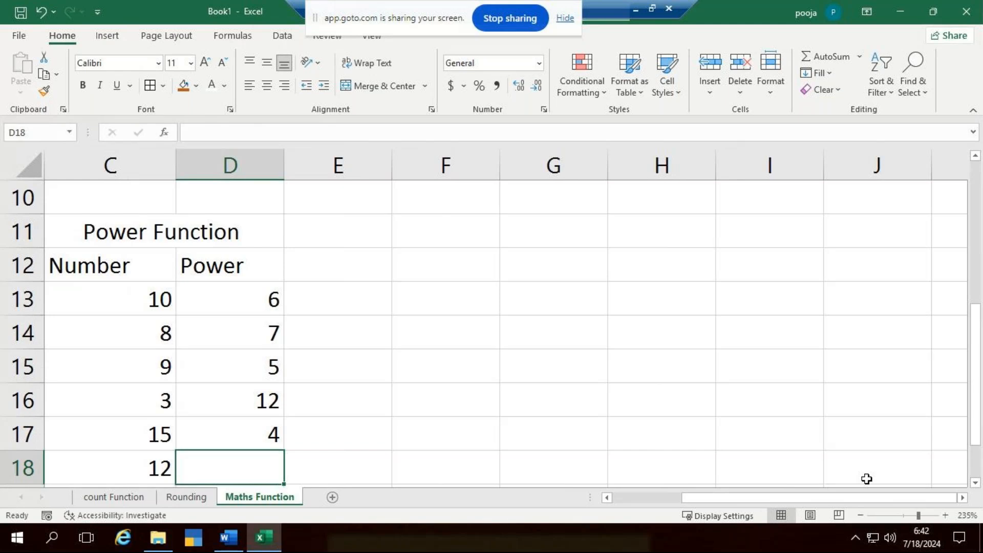
{"action": "type", "text": "3"}
{"action": "left_click", "coordinate": [435, 389]}
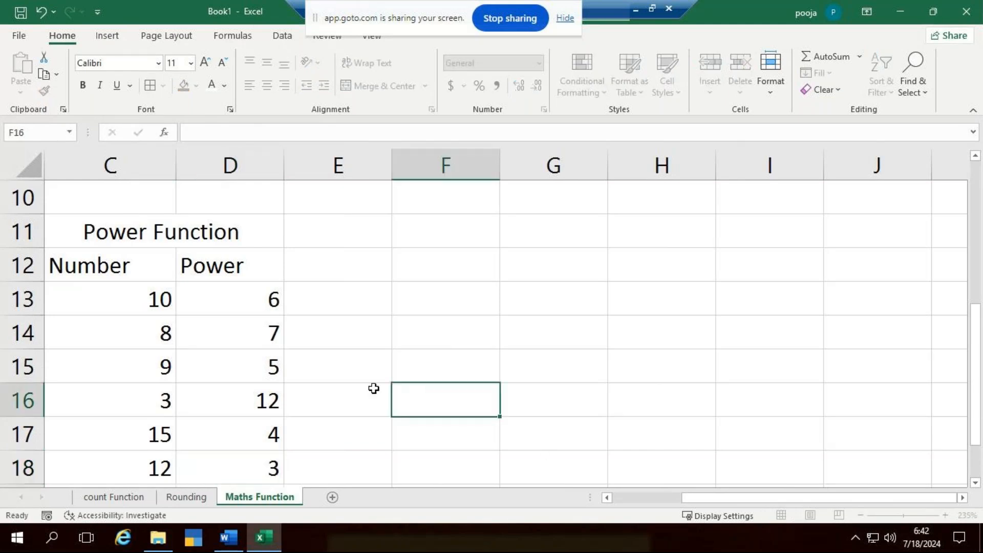
- Center the contents of the Number and Power table C12:D18 both vertically and horizontally
{"action": "left_click_drag", "start_coordinate": [139, 262], "coordinate": [259, 465]}
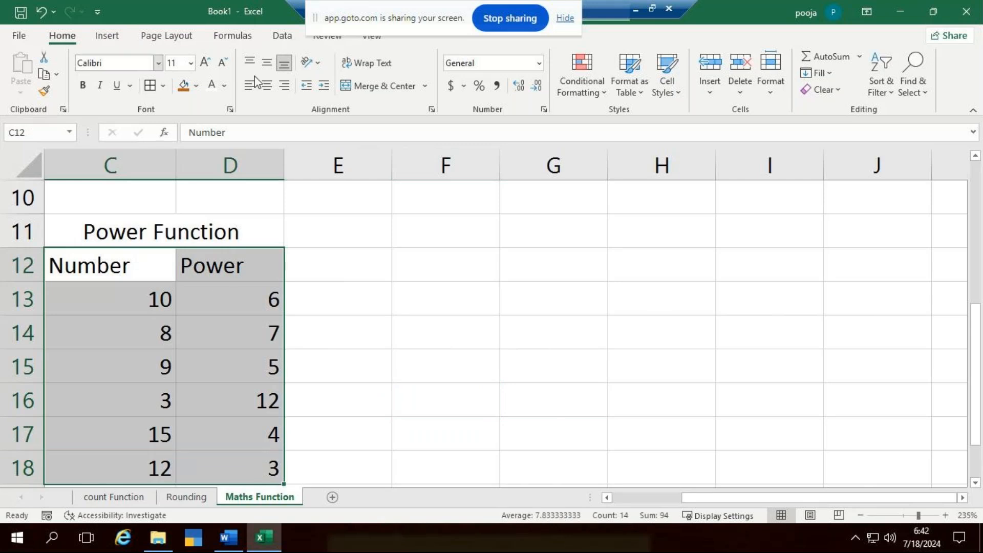
{"action": "left_click", "coordinate": [267, 62]}
{"action": "left_click", "coordinate": [267, 85]}
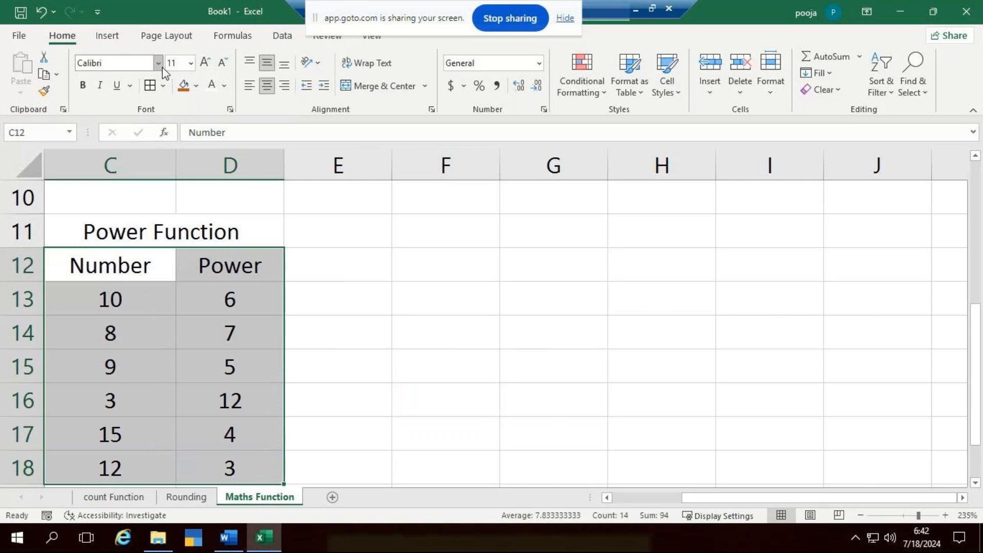
- Set the table C12:D18 to the Times New Roman font and apply all borders
{"action": "left_click", "coordinate": [160, 64]}
{"action": "type", "text": "Times New Roman"}
{"action": "key", "text": "Return"}
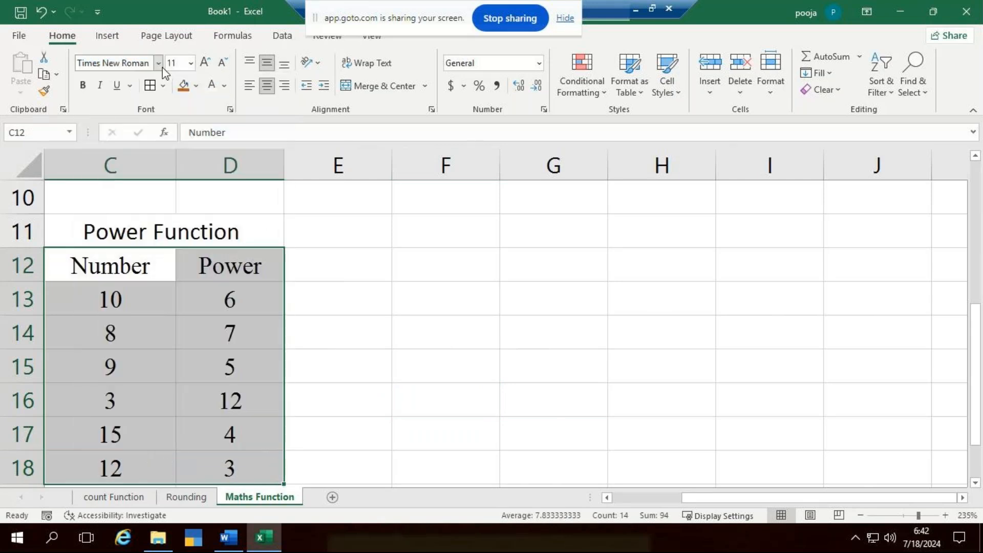
{"action": "left_click", "coordinate": [150, 86]}
{"action": "left_click", "coordinate": [483, 344]}
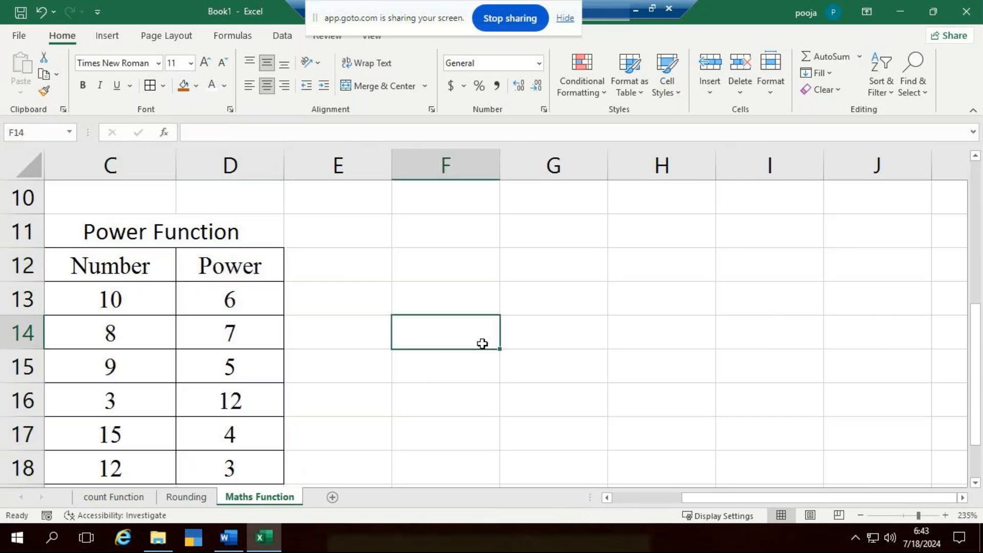
- Widen column E and enter the formula =10*10*10*10*10*10 in cell E13
{"action": "left_click", "coordinate": [355, 272]}
{"action": "left_click_drag", "start_coordinate": [395, 181], "coordinate": [438, 181]}
{"action": "key", "text": "Return"}
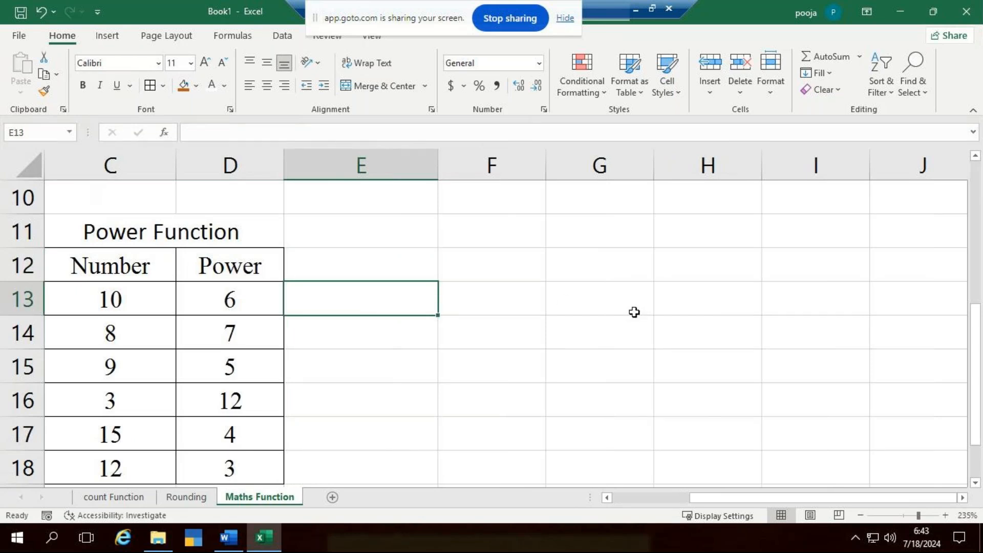
{"action": "key", "text": "F2"}
{"action": "type", "text": "="}
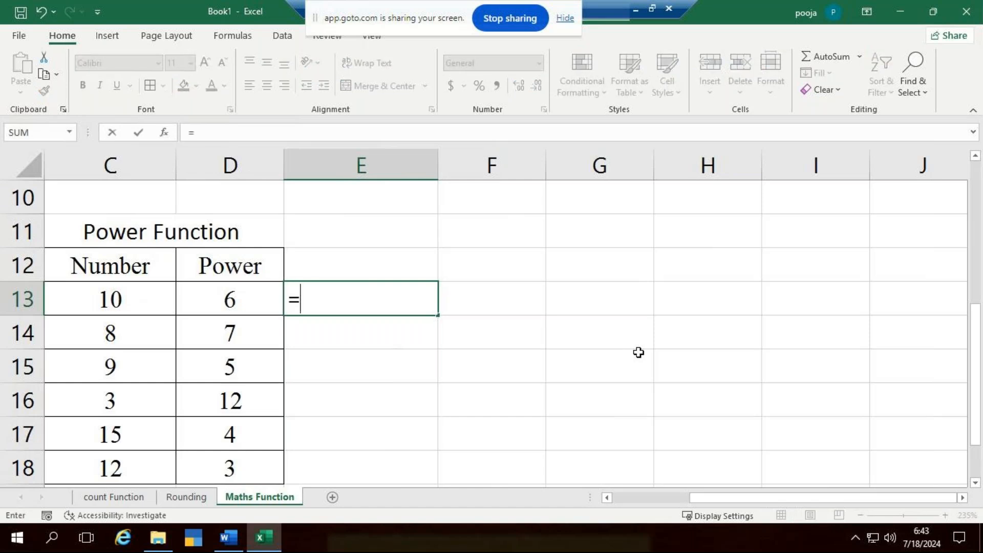
{"action": "type", "text": "10*10*"}
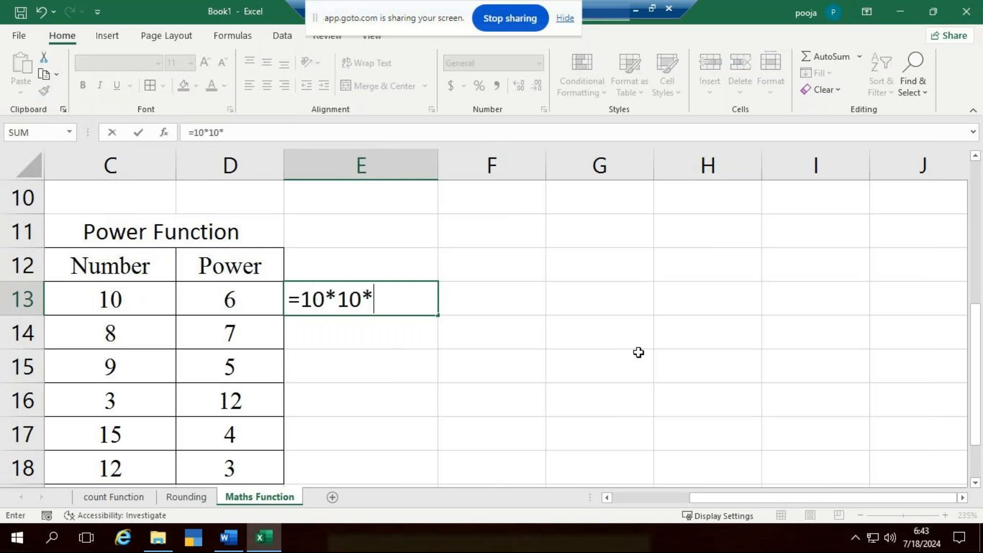
{"action": "type", "text": "10*10*"}
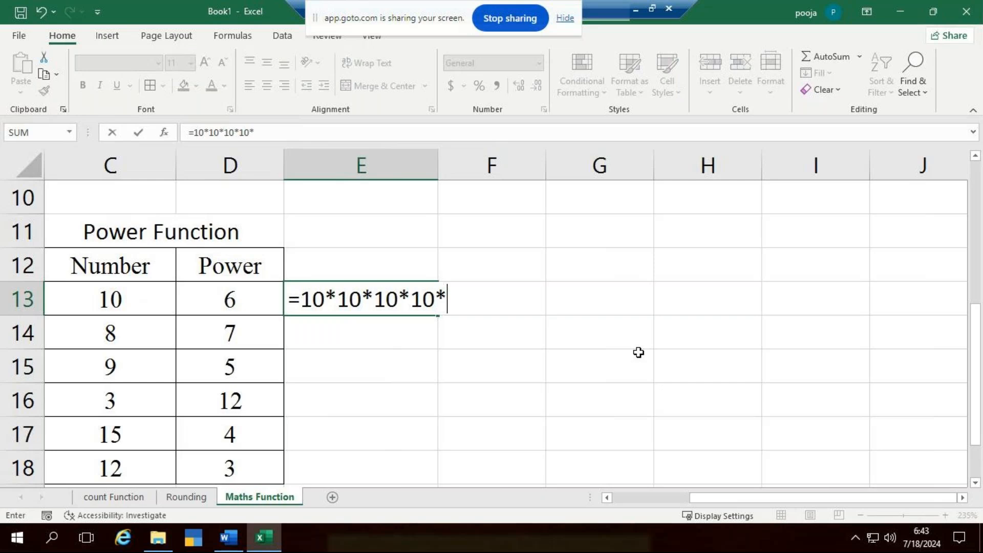
{"action": "type", "text": "10*1"}
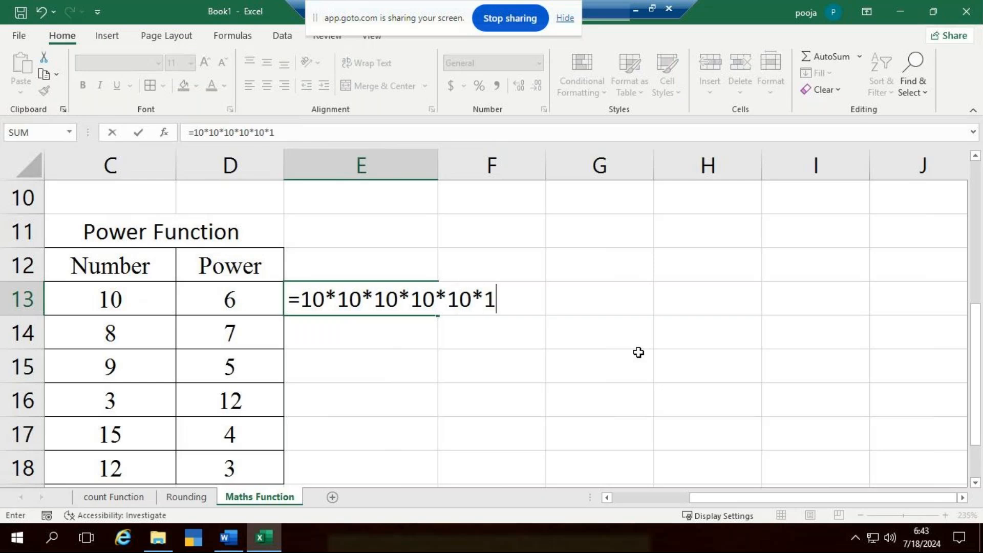
{"action": "type", "text": "0"}
{"action": "key", "text": "ctrl+Return"}
{"action": "key", "text": "Return"}
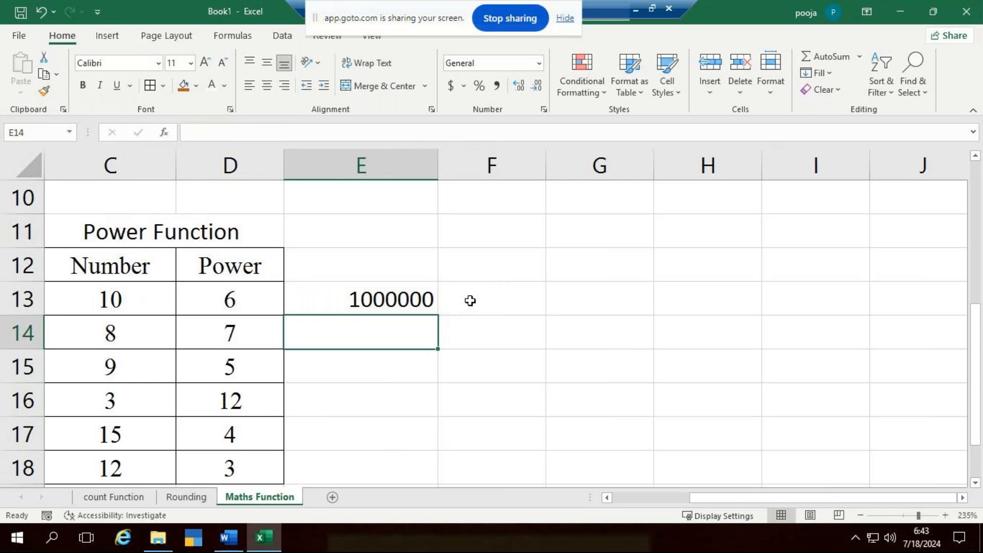
- Widen column F and enter the formula =POWER(C13,D13) in cell F13
{"action": "left_click", "coordinate": [502, 299]}
{"action": "left_click_drag", "start_coordinate": [543, 174], "coordinate": [585, 175]}
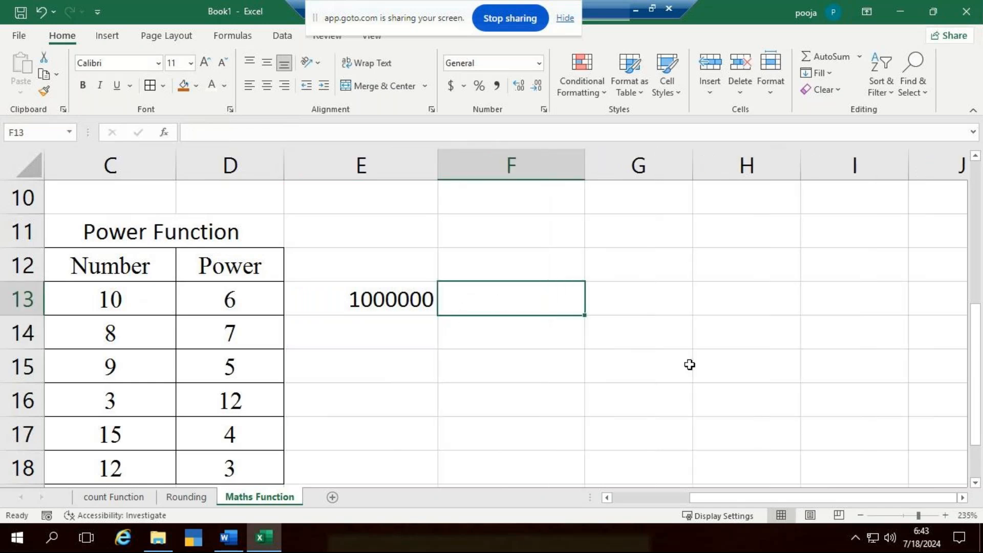
{"action": "type", "text": "=power"}
{"action": "key", "text": "Tab"}
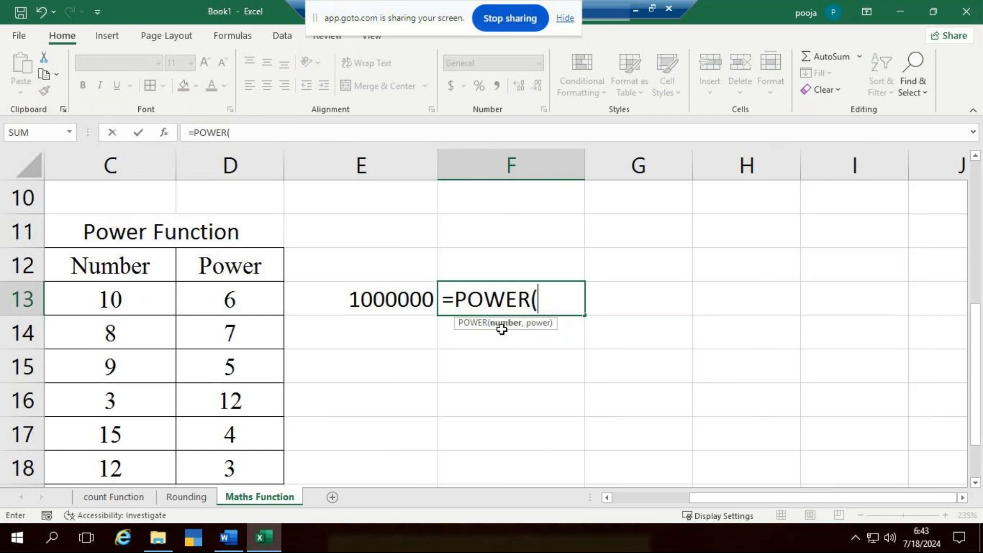
{"action": "left_click", "coordinate": [91, 297]}
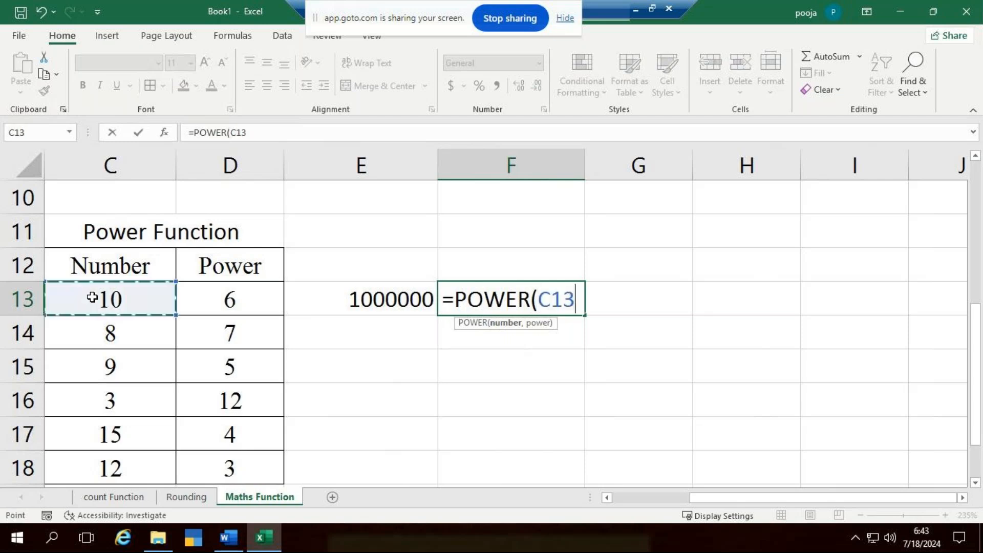
{"action": "type", "text": ","}
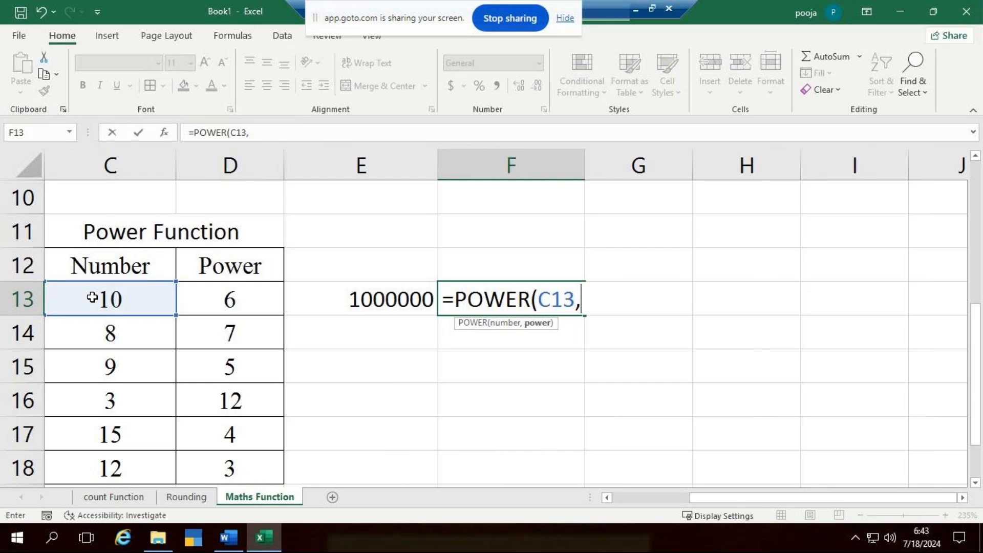
{"action": "left_click", "coordinate": [249, 301]}
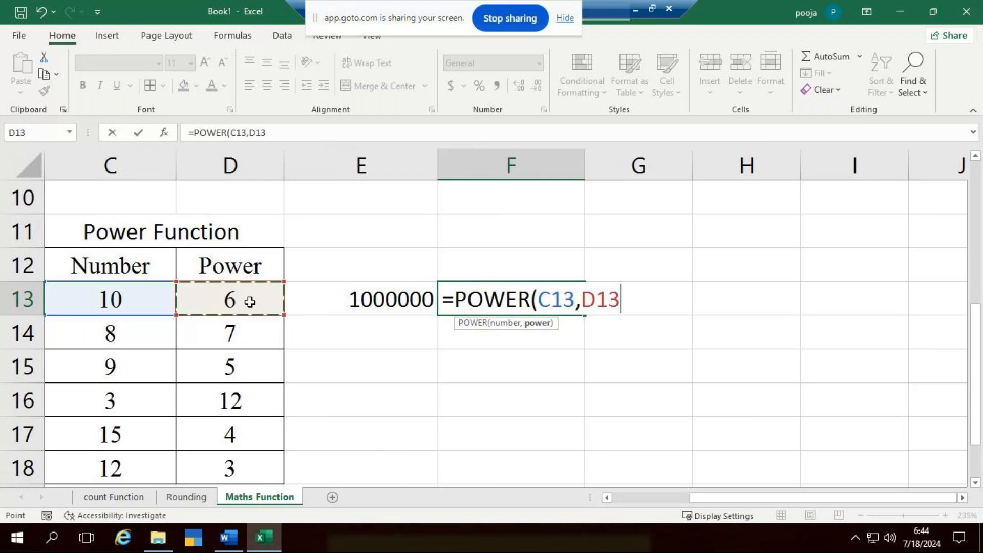
{"action": "type", "text": ")"}
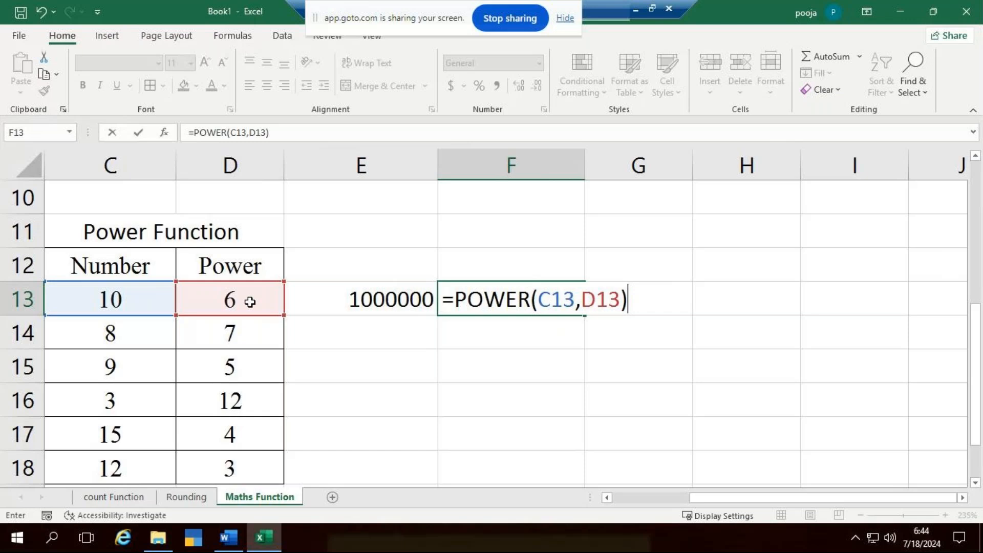
{"action": "key", "text": "Return"}
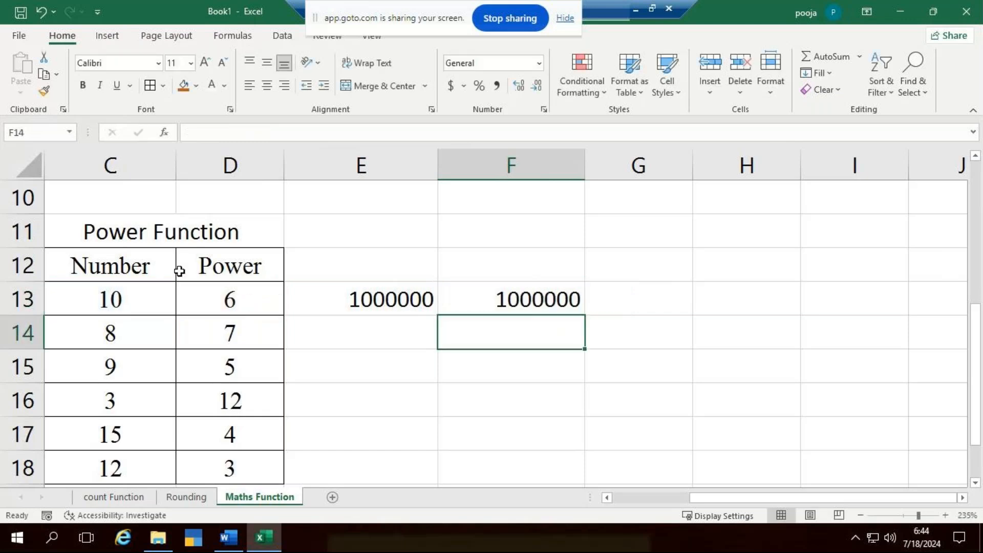
- Compare the formulas in E13 and F13, and clear the multiplication formula from E13
{"action": "left_click", "coordinate": [535, 299]}
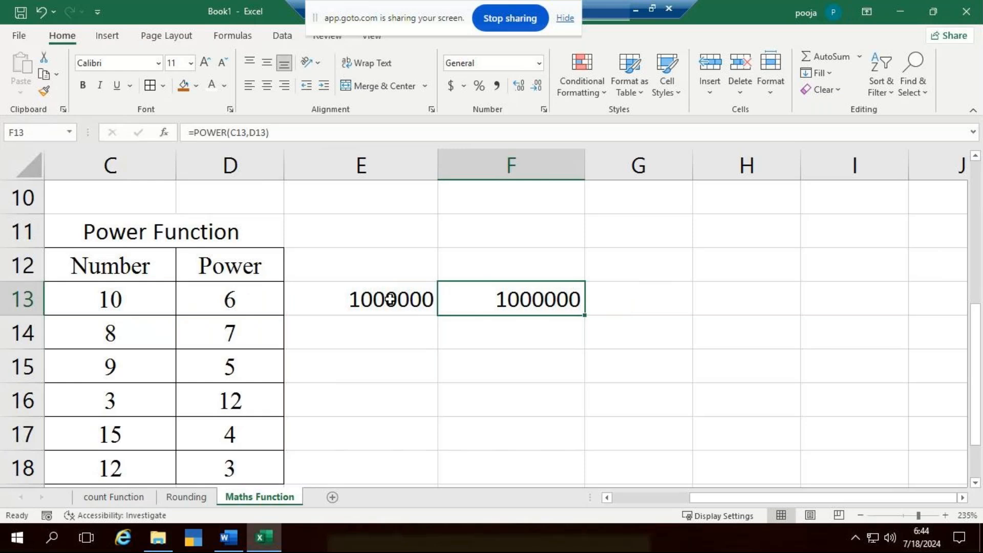
{"action": "left_click", "coordinate": [419, 300]}
{"action": "left_click", "coordinate": [538, 297]}
{"action": "left_click", "coordinate": [348, 298]}
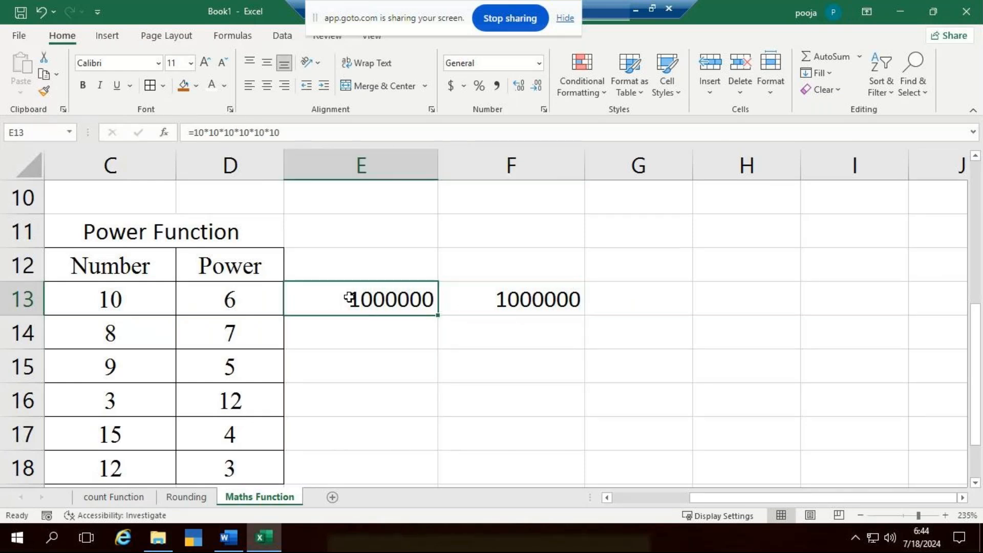
{"action": "key", "text": "Delete"}
- Move the POWER formula from F13 to E13 and fill it down through E18
{"action": "left_click", "coordinate": [552, 290]}
{"action": "left_click_drag", "start_coordinate": [552, 290], "coordinate": [392, 460]}
{"action": "scroll", "coordinate": [287, 344], "scroll_direction": "down", "scroll_amount": 2}
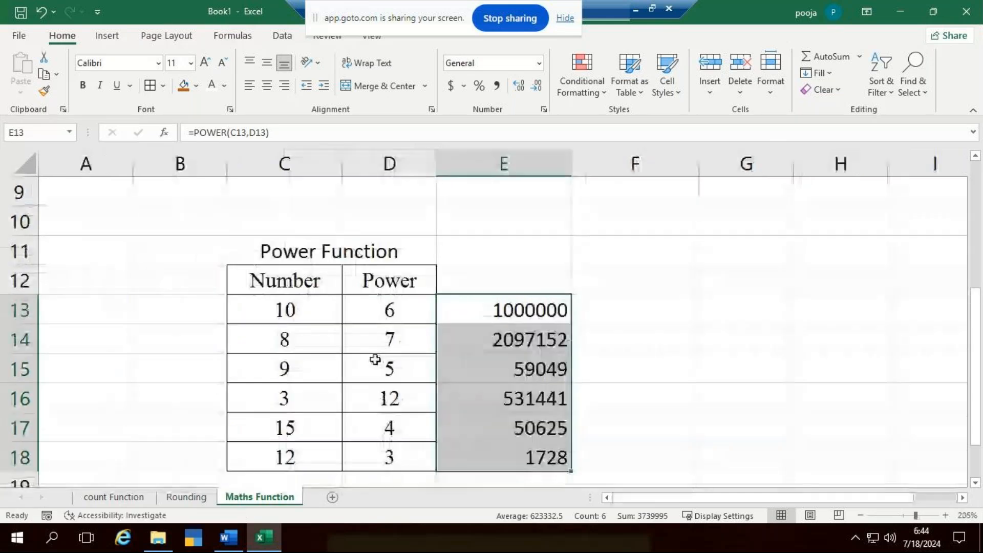
- Delete the empty columns before the Power Function table so that the table starts in column A
{"action": "left_click", "coordinate": [101, 153]}
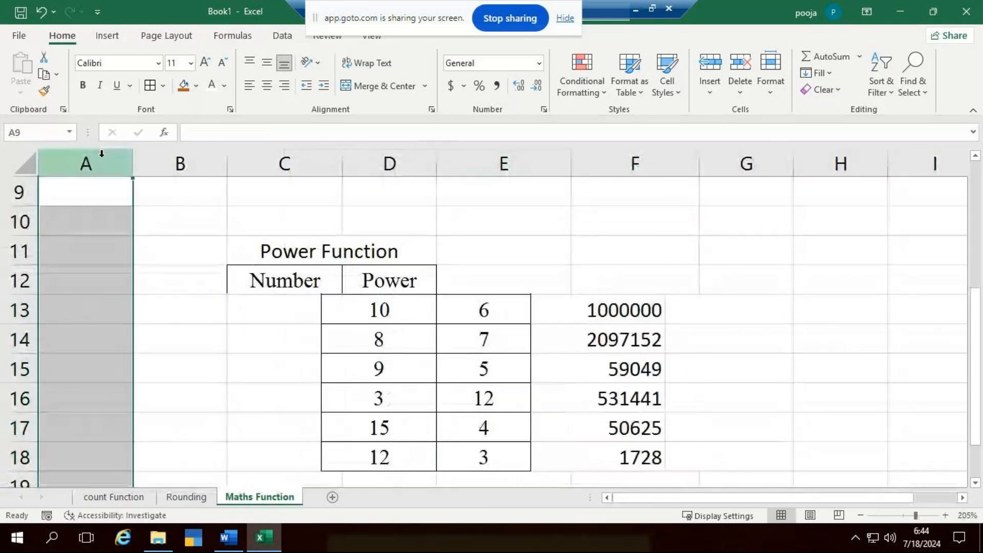
{"action": "key", "text": "ctrl+minus"}
{"action": "key", "text": "ctrl+minus"}
{"action": "key", "text": "ctrl+minus"}
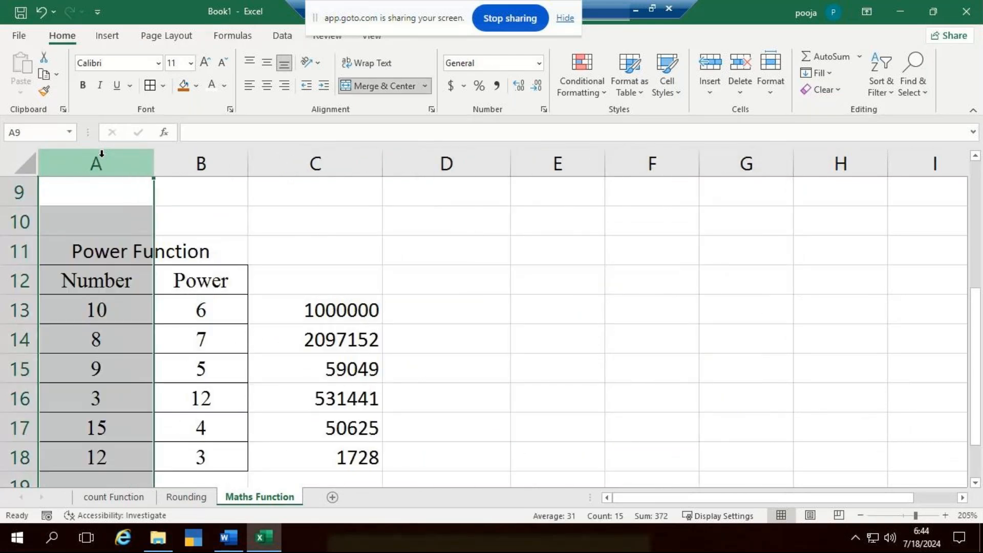
{"action": "left_click", "coordinate": [493, 348]}
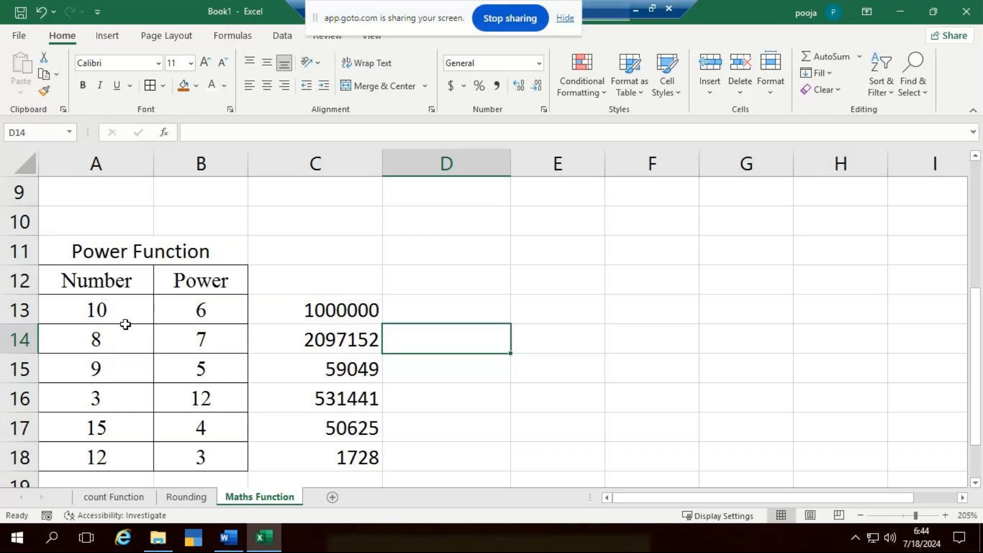
- Enter the title Fact in cell A22, below the Power Function table
{"action": "scroll", "coordinate": [125, 325], "scroll_direction": "down", "scroll_amount": 5}
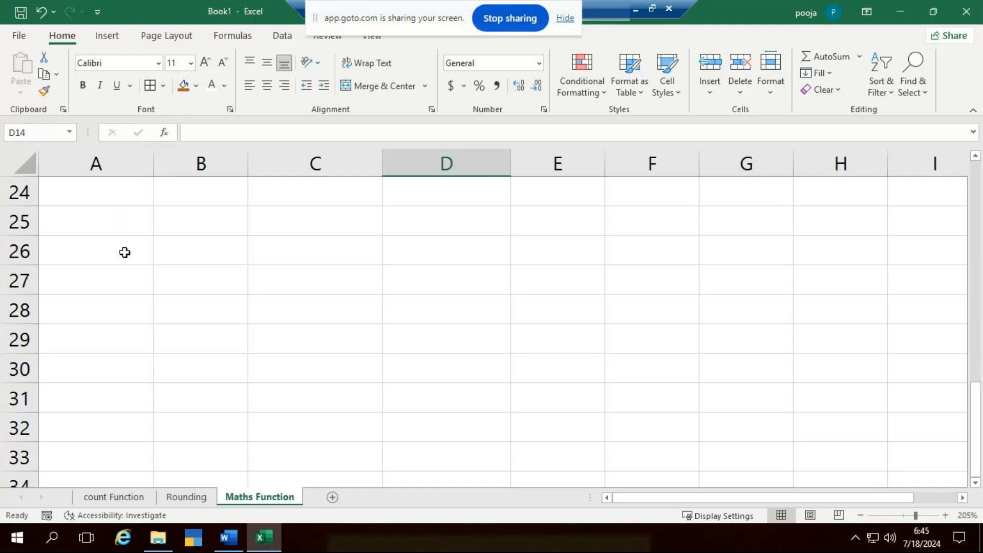
{"action": "scroll", "coordinate": [123, 256], "scroll_direction": "up", "scroll_amount": 2}
{"action": "scroll", "coordinate": [128, 269], "scroll_direction": "down", "scroll_amount": 1}
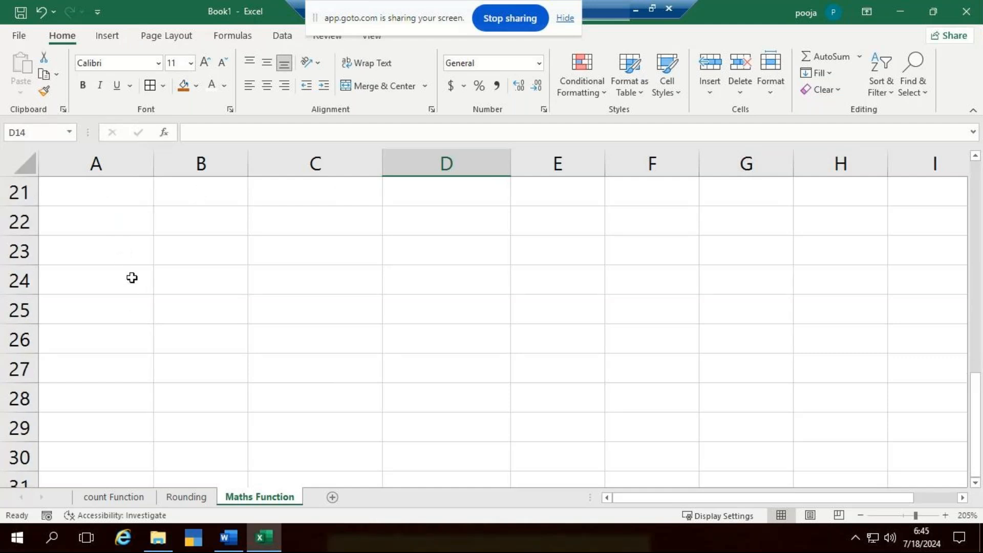
{"action": "left_click", "coordinate": [121, 232]}
{"action": "left_click", "coordinate": [947, 448], "text": "shift"}
{"action": "type", "text": "F"}
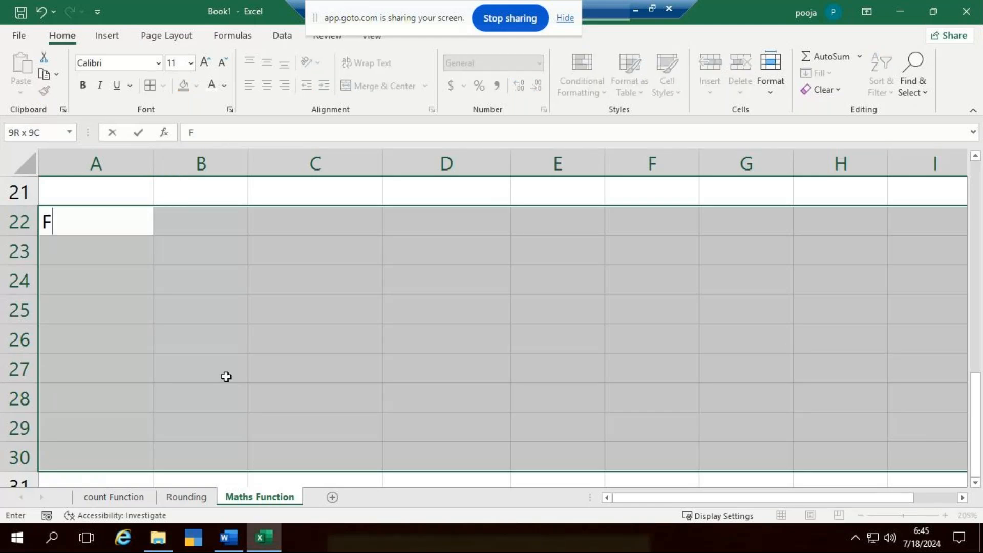
{"action": "left_click", "coordinate": [170, 361]}
{"action": "left_click", "coordinate": [105, 228]}
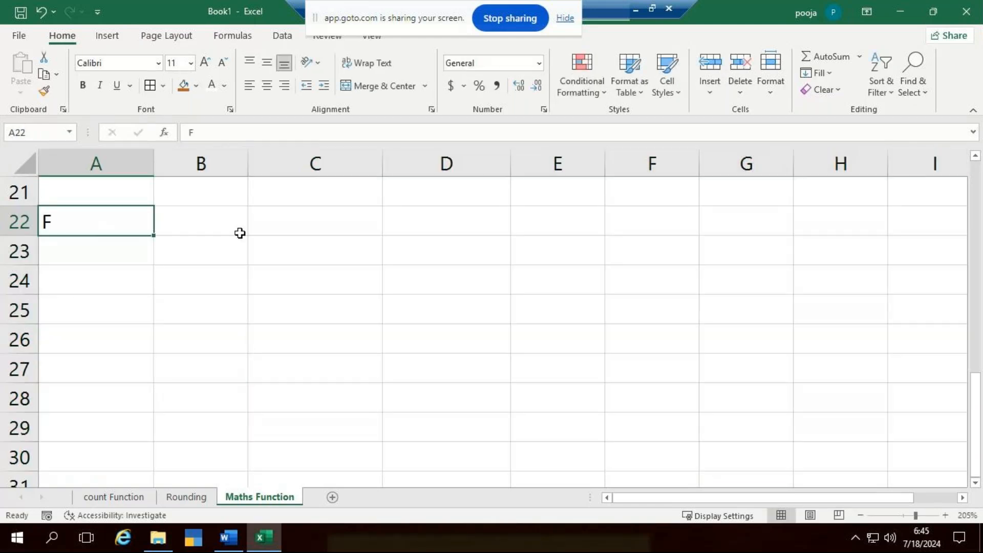
{"action": "type", "text": "Fact"}
{"action": "key", "text": "ctrl+Return"}
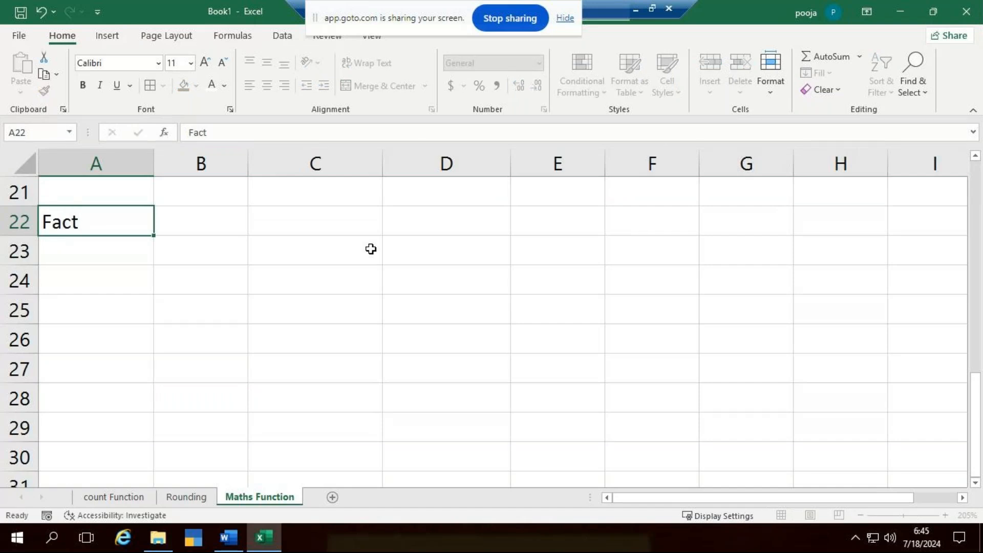
{"action": "key", "text": "Return"}
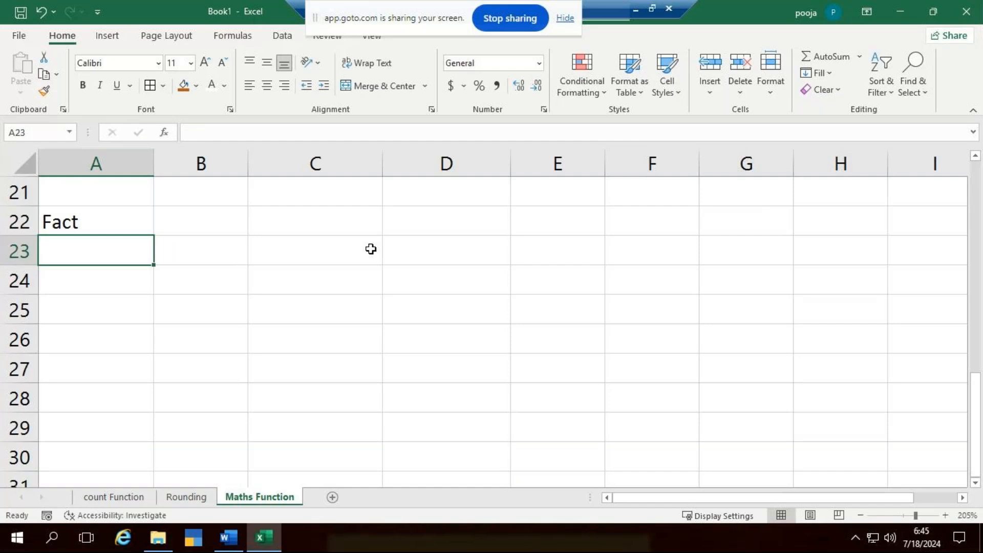
- Enter the column heading Number in cell A23
{"action": "type", "text": "8"}
{"action": "key", "text": "Return"}
{"action": "key", "text": "Up"}
{"action": "type", "text": "Number"}
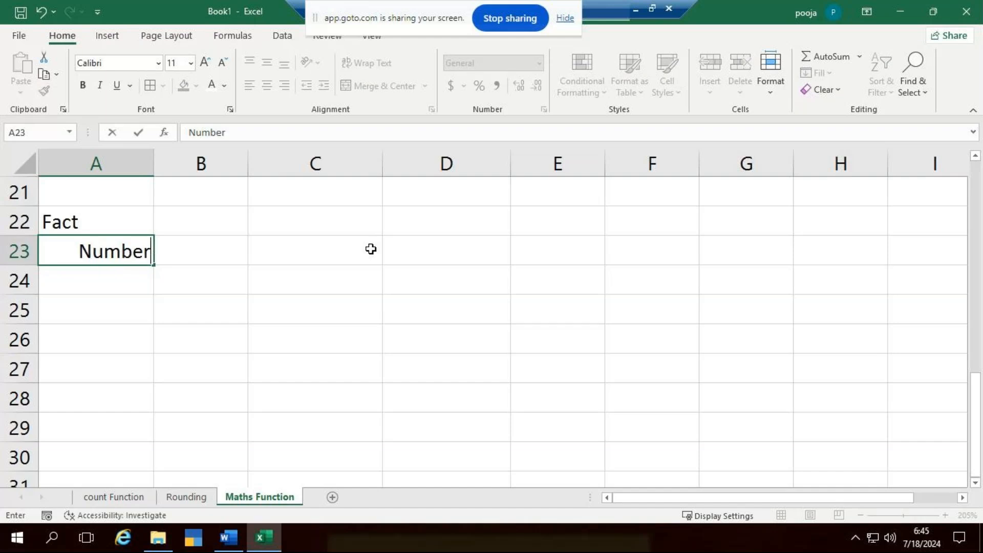
- Extend the title in cell A22 to read Fact Function
{"action": "left_click", "coordinate": [113, 216]}
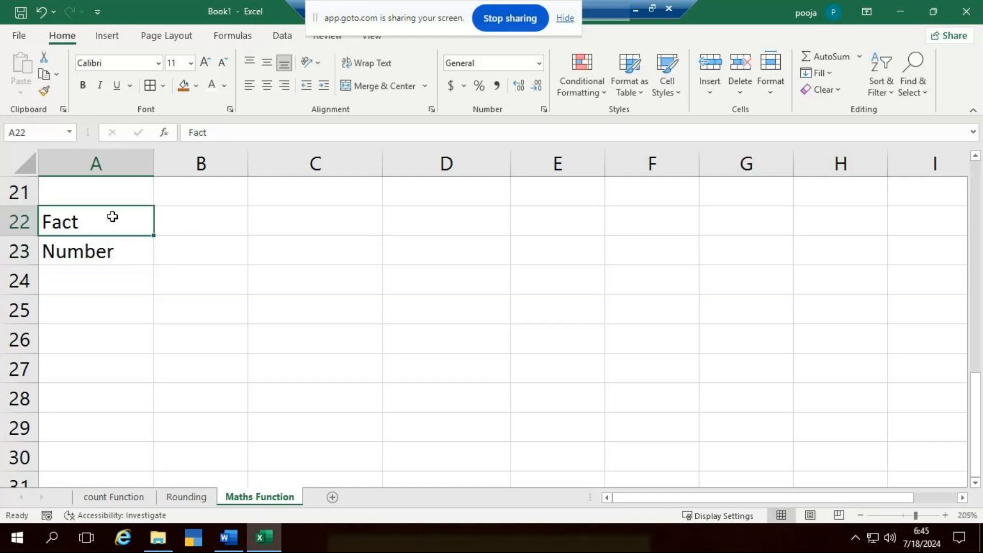
{"action": "double_click", "coordinate": [112, 217]}
{"action": "type", "text": "Function"}
{"action": "key", "text": "Tab"}
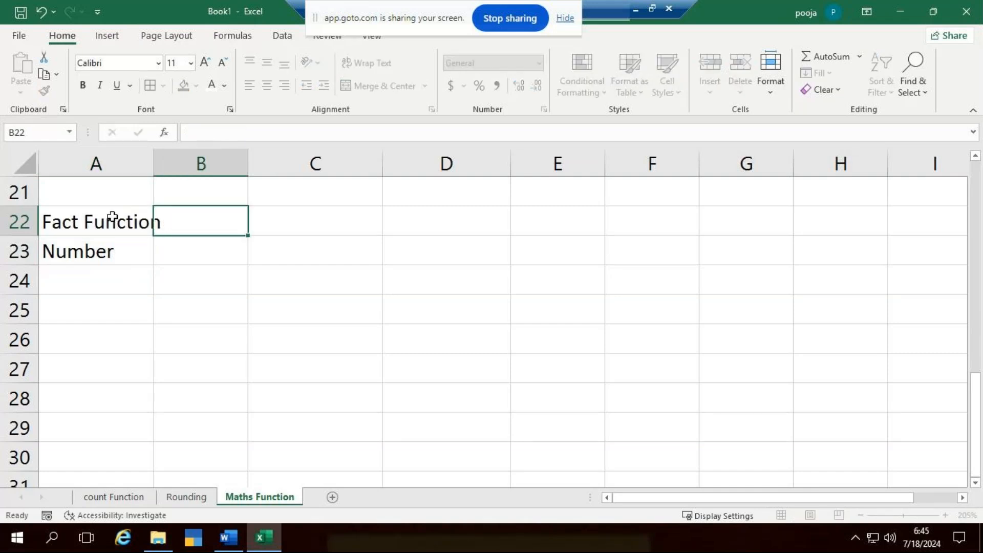
- Enter the values 8, 6, 10, 7, 4 and 3 in cells A24 through A29 under the Number heading
{"action": "key", "text": "Down"}
{"action": "key", "text": "Left"}
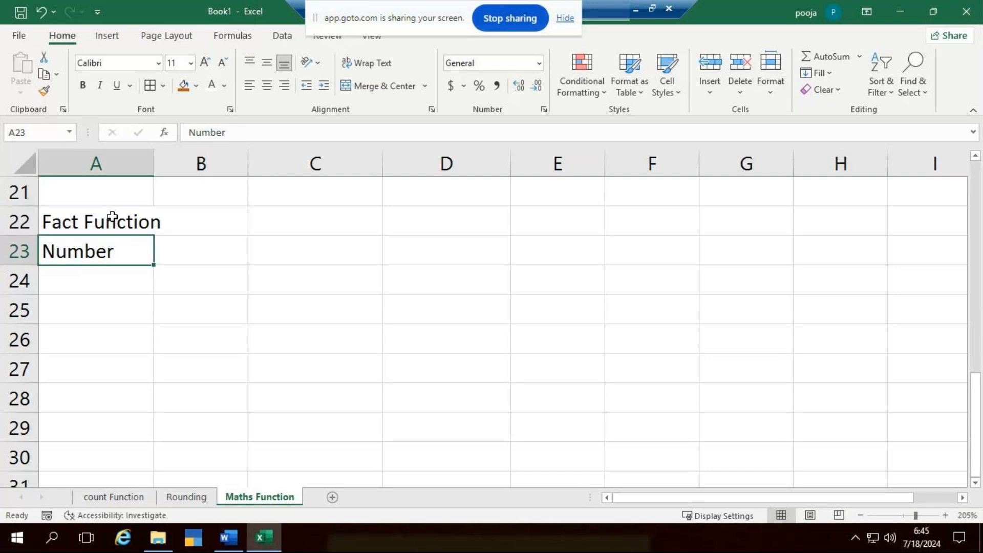
{"action": "key", "text": "Down"}
{"action": "type", "text": "8"}
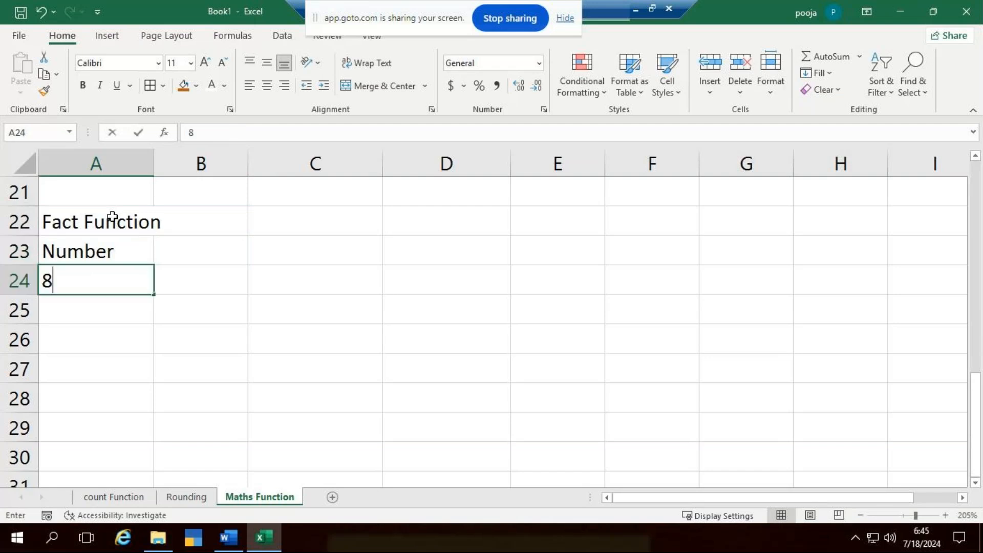
{"action": "key", "text": "Return"}
{"action": "type", "text": "6"}
{"action": "key", "text": "Return"}
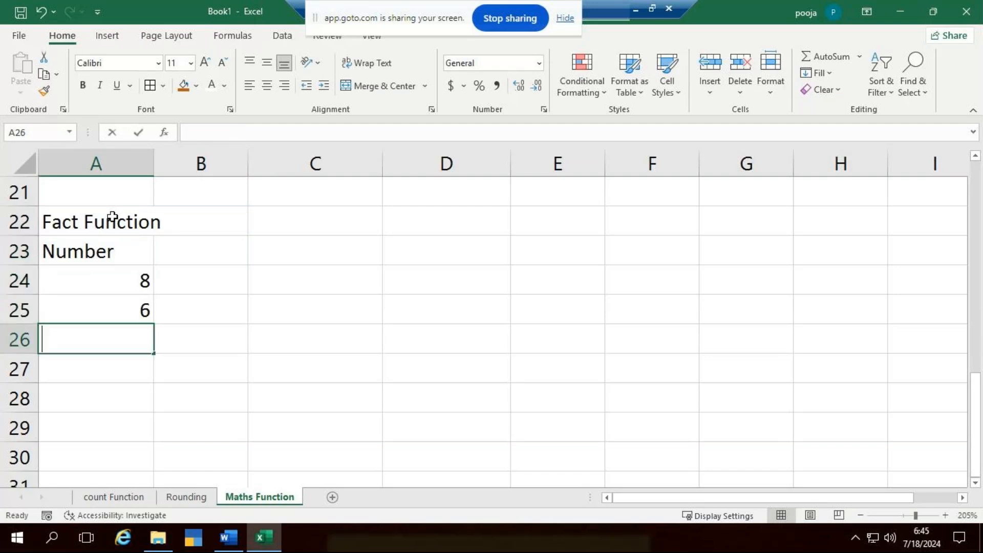
{"action": "type", "text": "10"}
{"action": "key", "text": "Return"}
{"action": "type", "text": "7"}
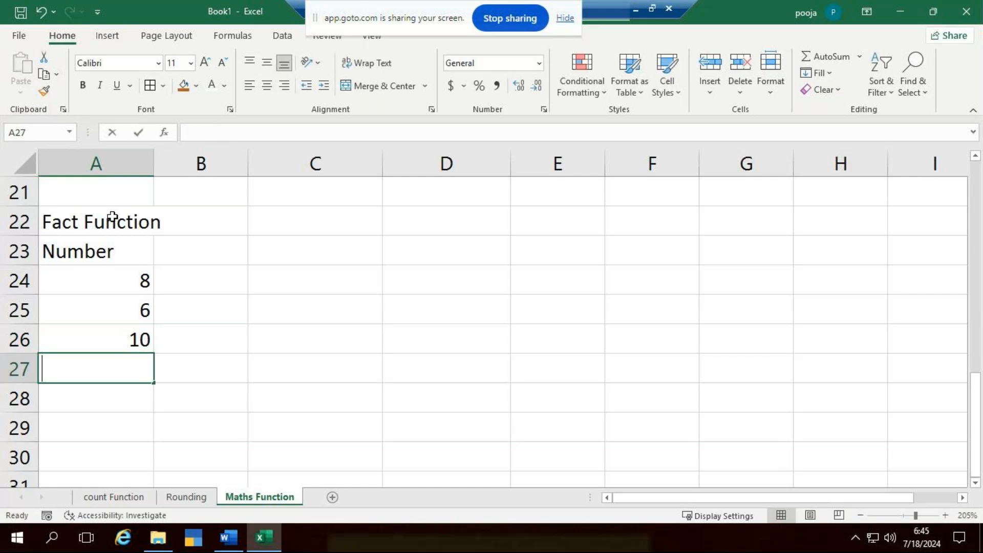
{"action": "key", "text": "Return"}
{"action": "type", "text": "4"}
{"action": "key", "text": "Return"}
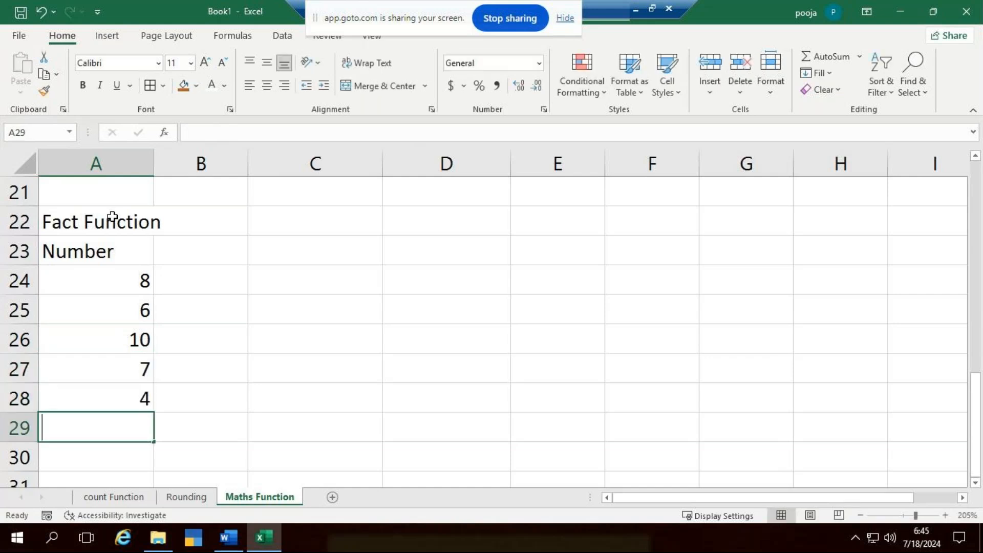
{"action": "type", "text": "3"}
{"action": "key", "text": "Return"}
{"action": "left_click", "coordinate": [338, 348]}
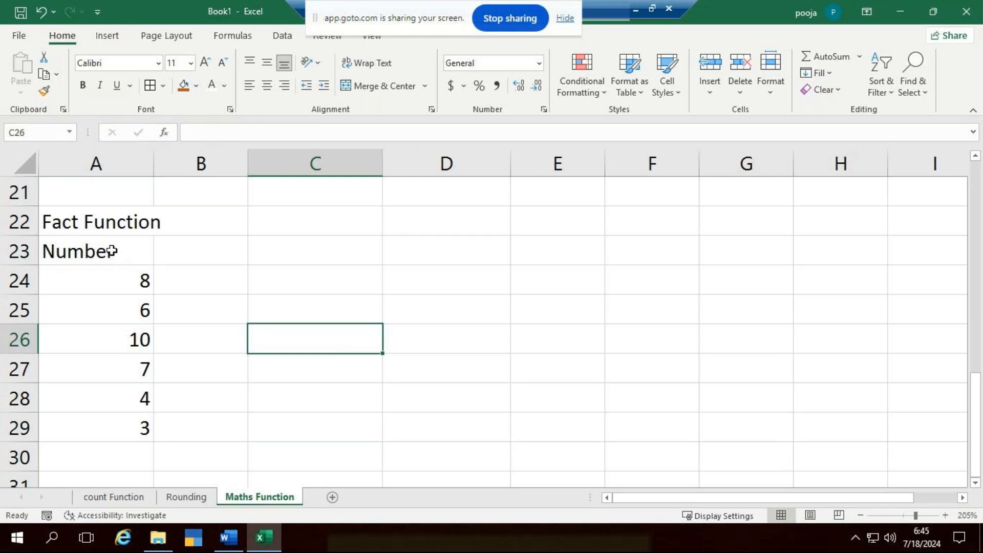
- Merge and center the Fact Function title across A22:B22, and center A23:B29 horizontally and vertically
{"action": "left_click_drag", "start_coordinate": [98, 224], "coordinate": [237, 222]}
{"action": "left_click", "coordinate": [394, 86]}
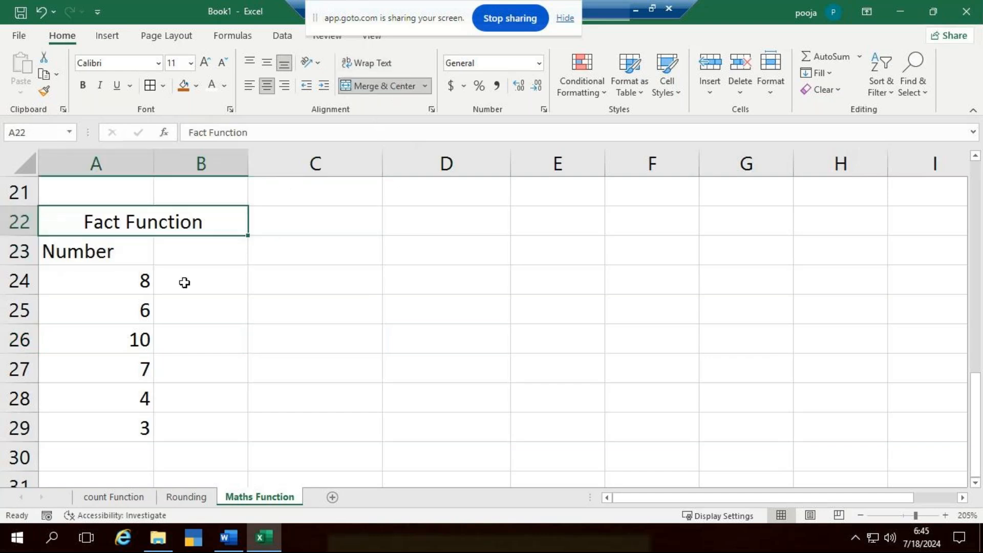
{"action": "left_click_drag", "start_coordinate": [121, 251], "coordinate": [219, 437]}
{"action": "left_click", "coordinate": [267, 85]}
{"action": "left_click", "coordinate": [267, 62]}
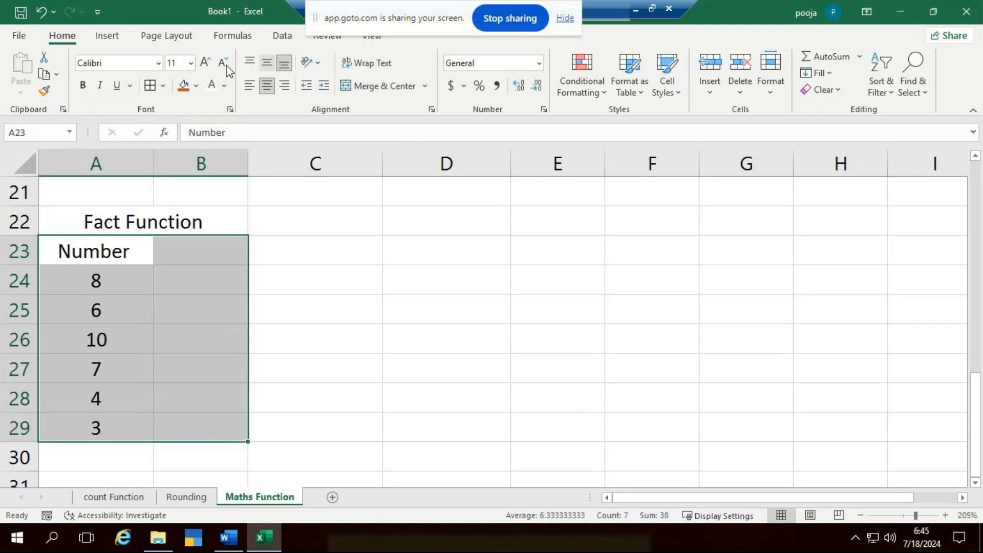
- Apply all borders to the range A23:B29
{"action": "left_click", "coordinate": [163, 85]}
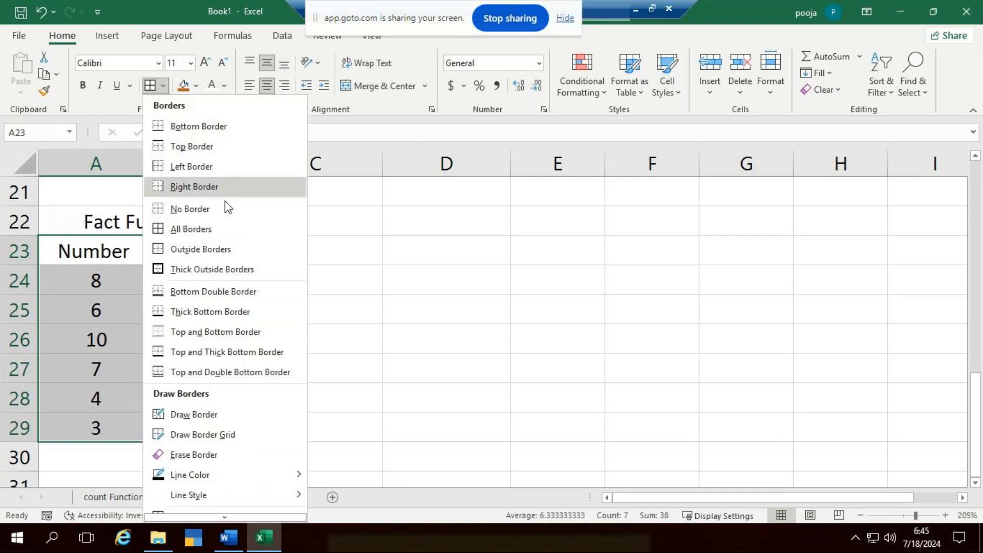
{"action": "left_click", "coordinate": [228, 232]}
{"action": "left_click", "coordinate": [445, 272]}
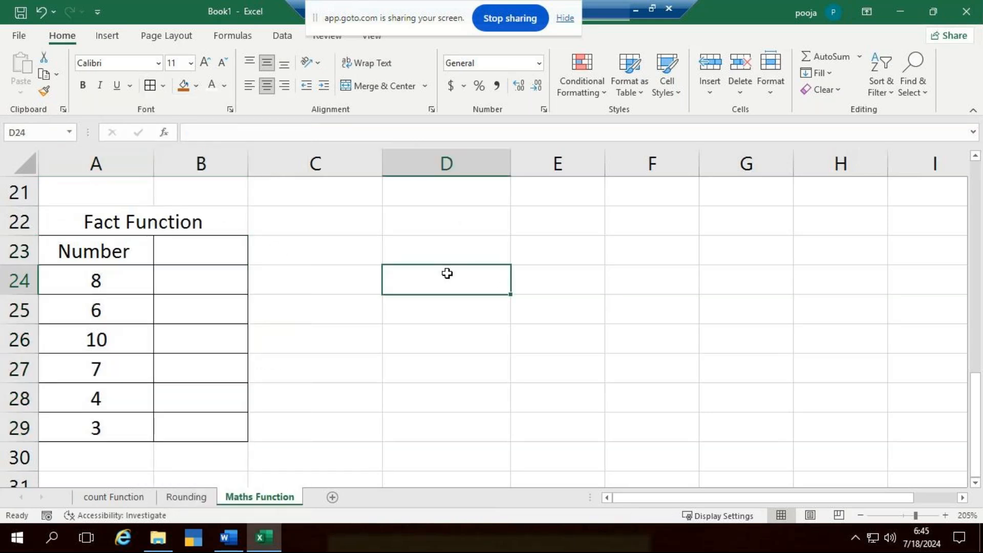
- Calculate the factorial of 8 manually in cell D24 with =8*7*6*5*4*3*2*1, and review the formula
{"action": "left_click", "coordinate": [430, 251]}
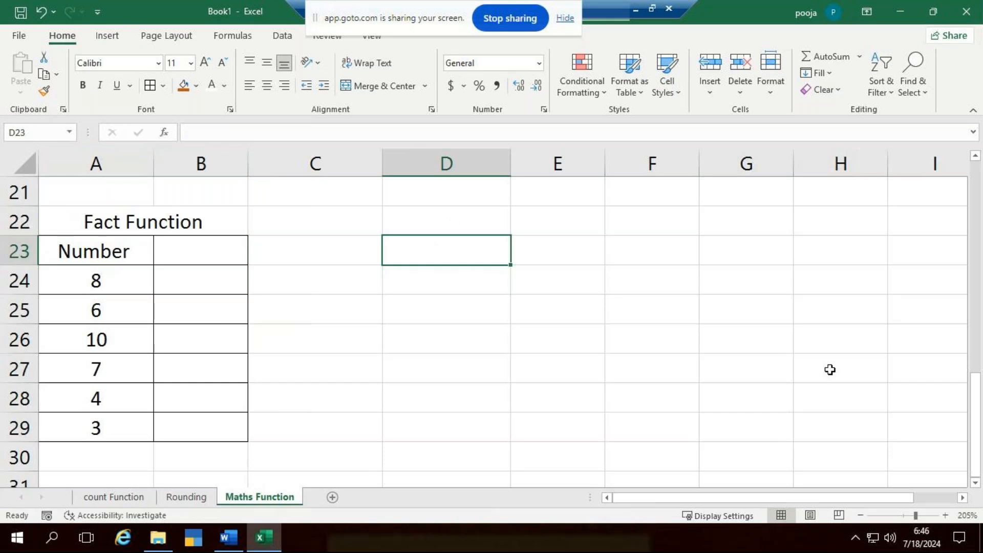
{"action": "left_click", "coordinate": [475, 286]}
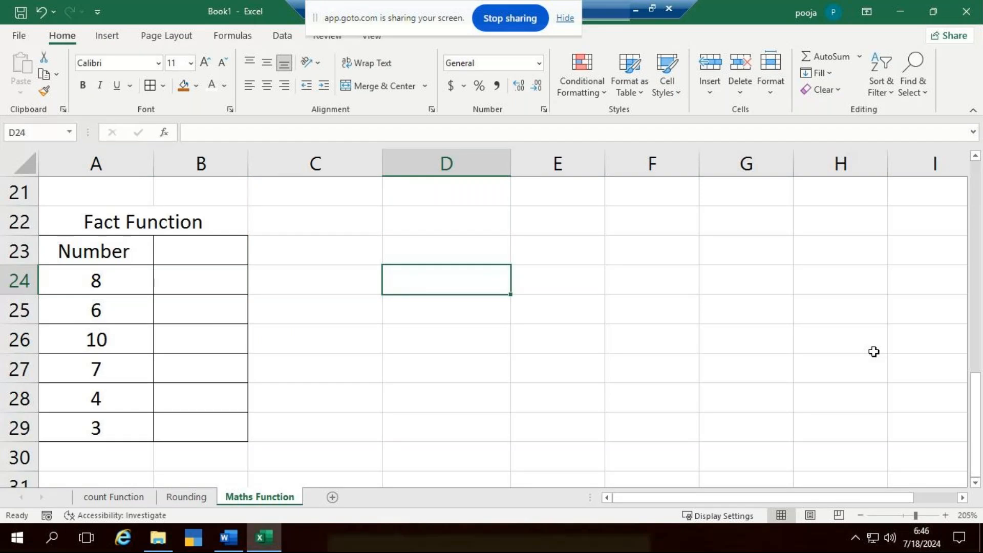
{"action": "type", "text": "="}
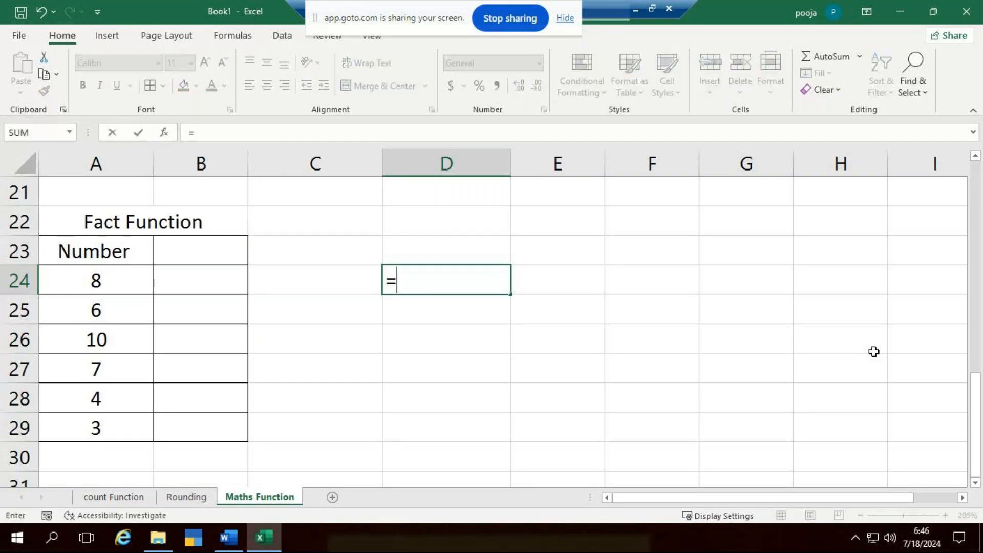
{"action": "type", "text": "8*7*6"}
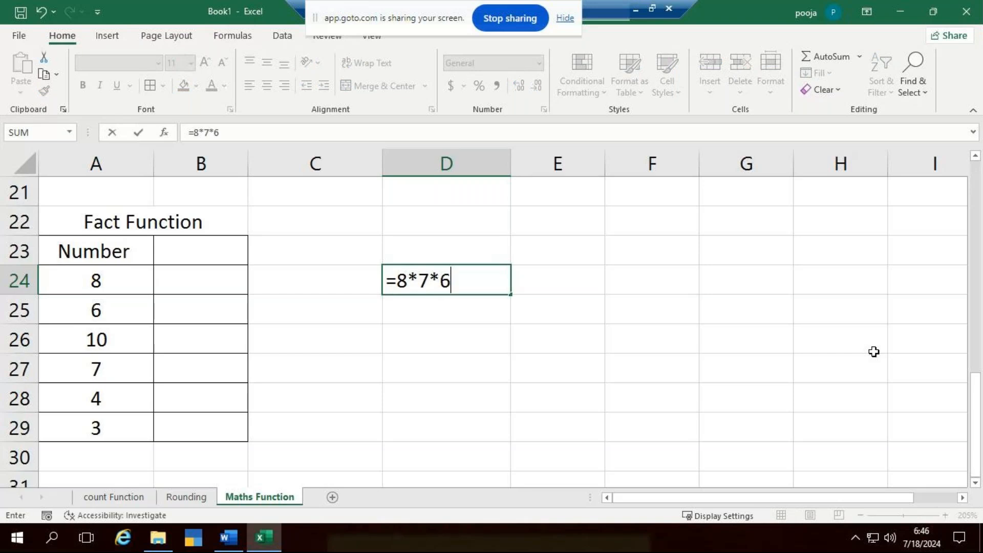
{"action": "type", "text": "*5*4"}
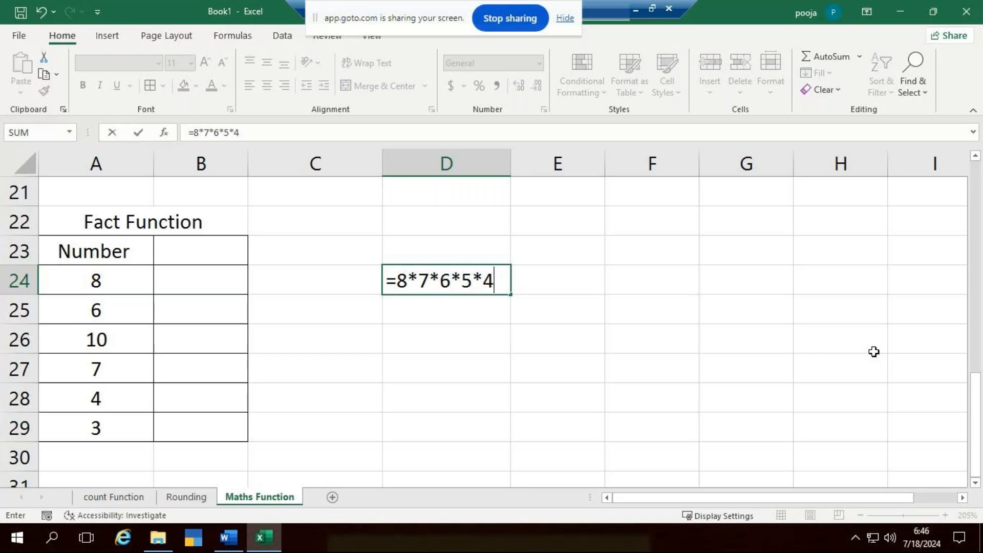
{"action": "type", "text": "*3*2*1"}
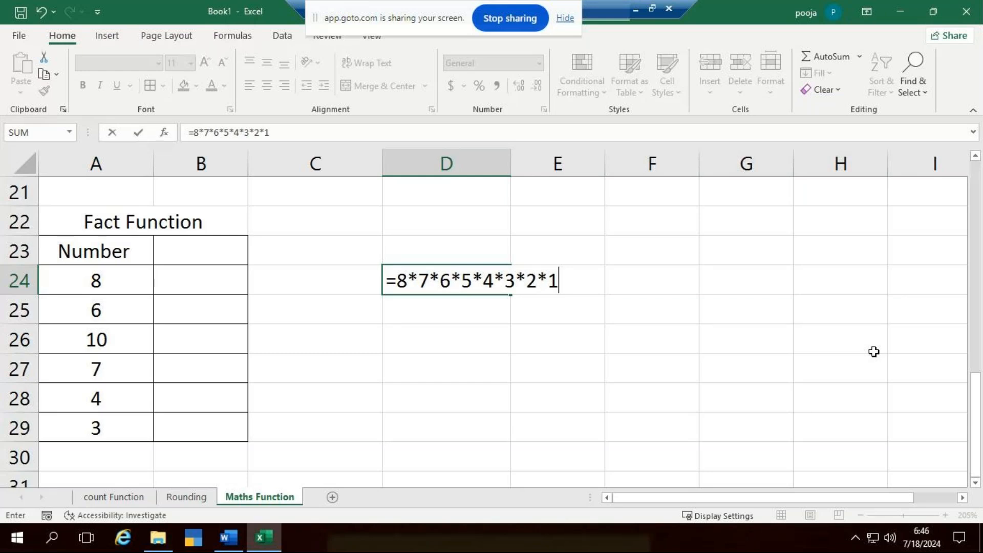
{"action": "key", "text": "Return"}
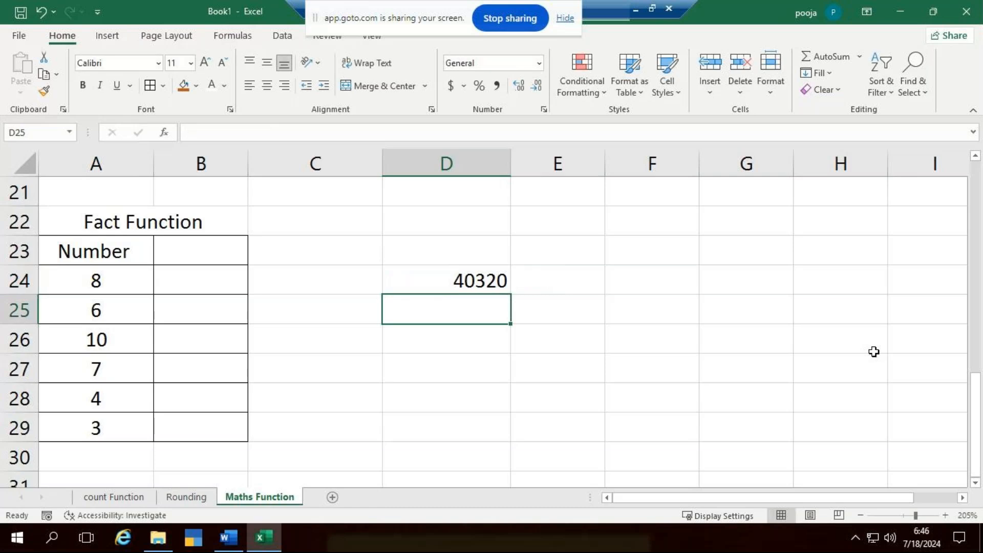
{"action": "double_click", "coordinate": [439, 280]}
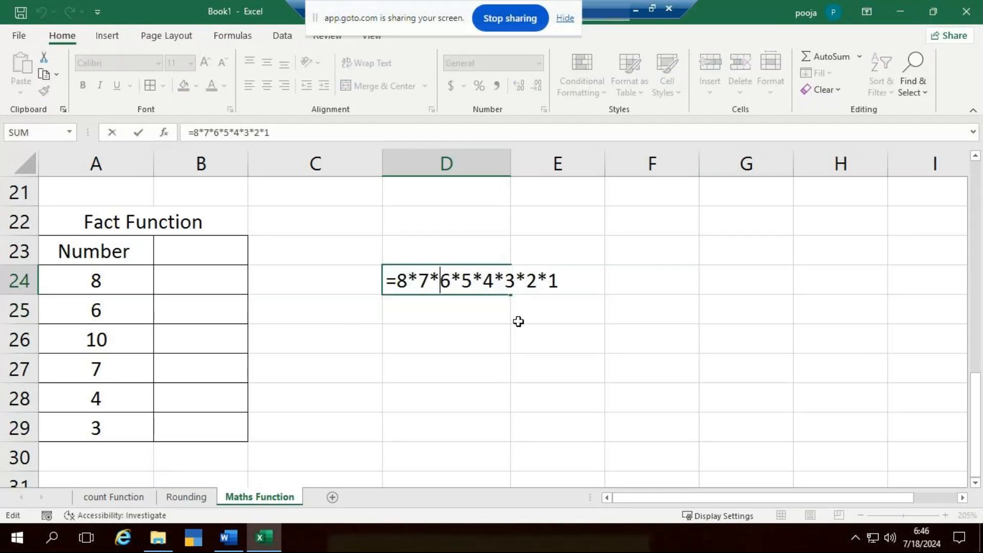
{"action": "key", "text": "Escape"}
- Widen column B and enter the formula =FACT(A24) in cell B24
{"action": "left_click_drag", "start_coordinate": [247, 164], "coordinate": [292, 174]}
{"action": "left_click", "coordinate": [256, 285]}
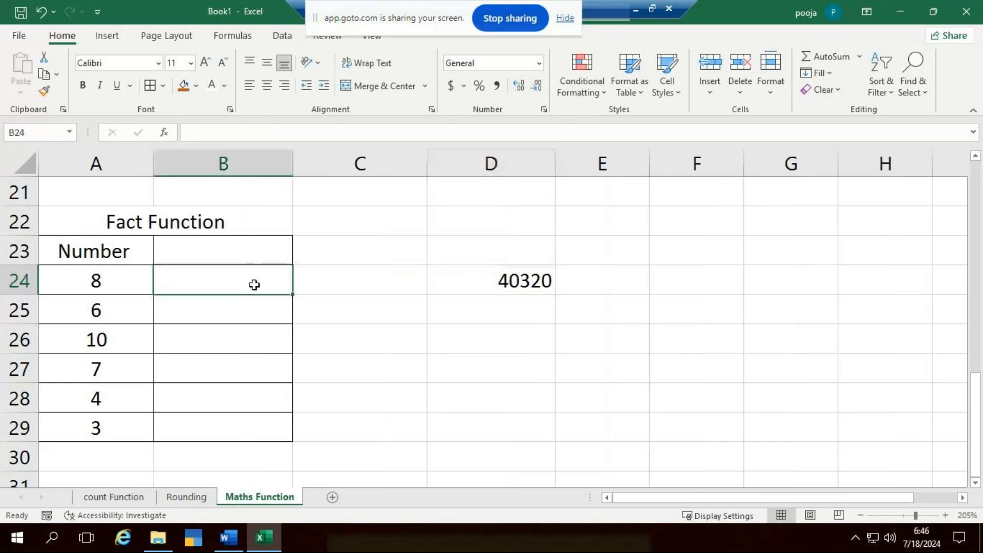
{"action": "type", "text": "=fact"}
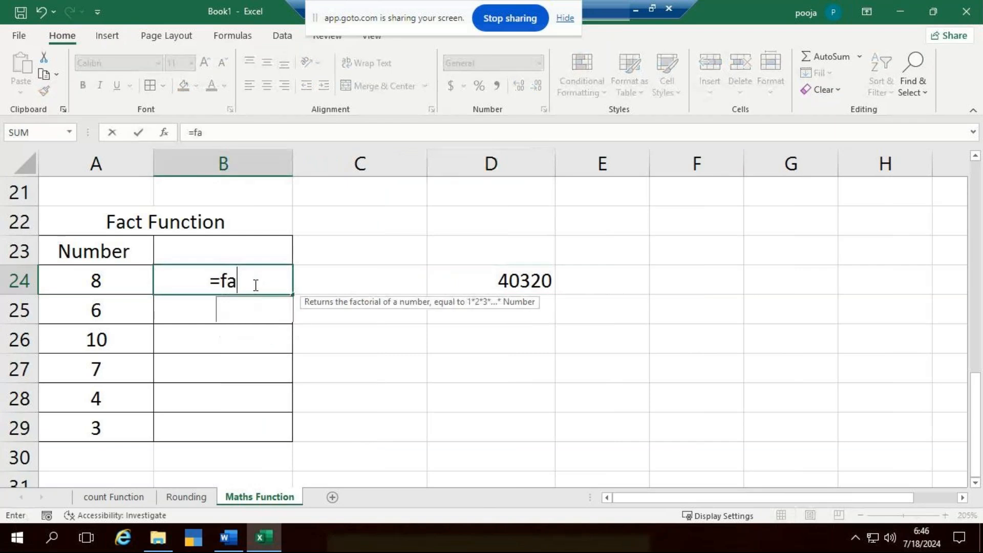
{"action": "key", "text": "Tab"}
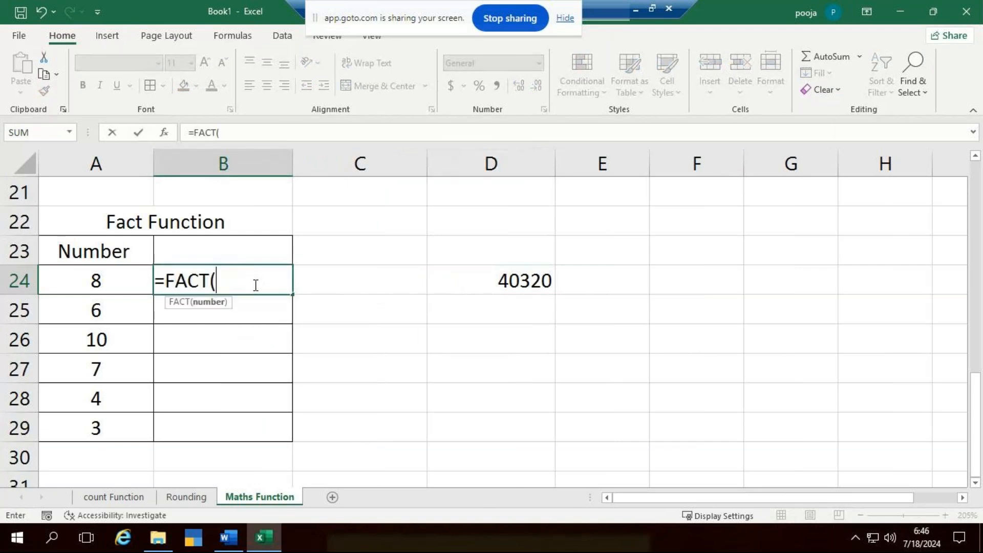
{"action": "left_click", "coordinate": [126, 279]}
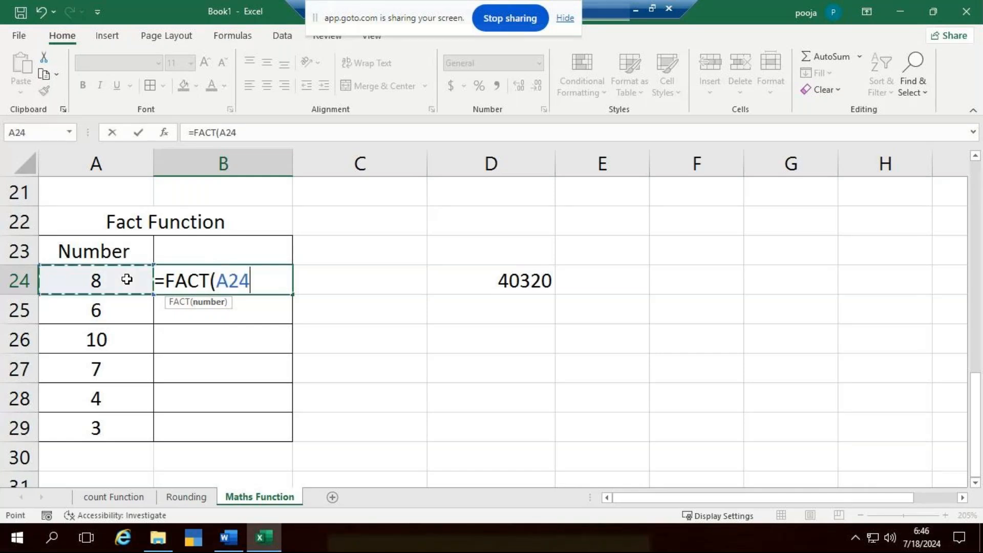
{"action": "type", "text": ")"}
{"action": "key", "text": "Return"}
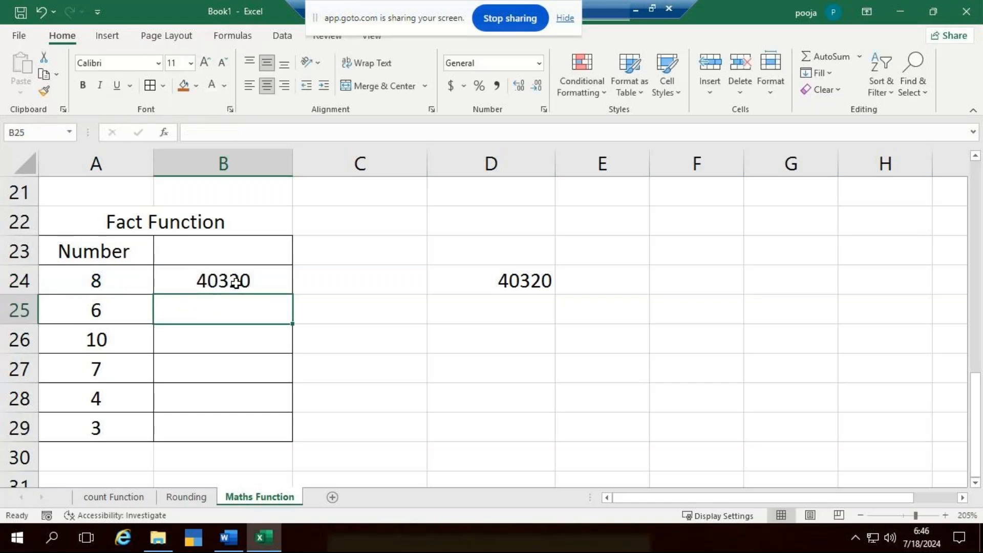
- Fill the FACT formula from B24 down through B29
{"action": "left_click", "coordinate": [235, 283]}
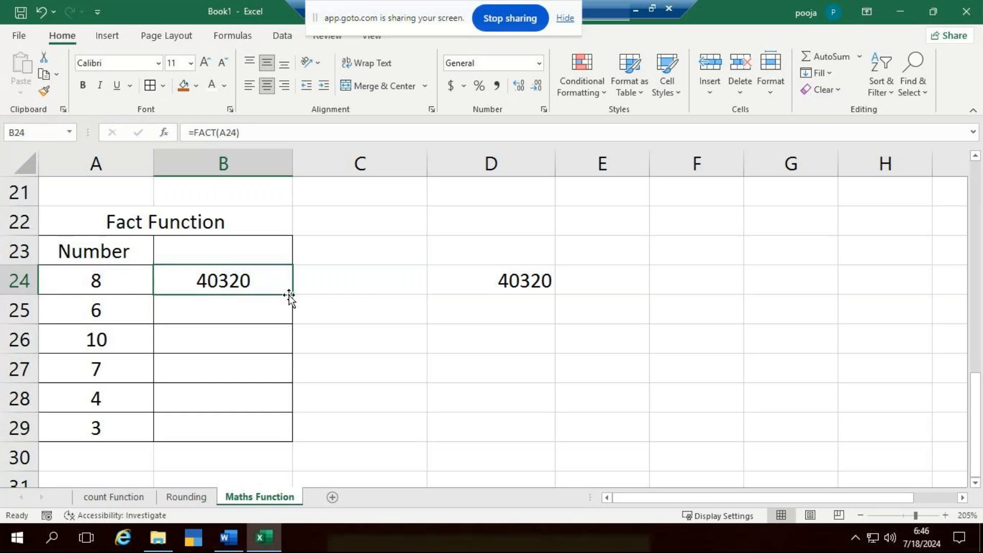
{"action": "left_click_drag", "start_coordinate": [293, 295], "coordinate": [291, 439]}
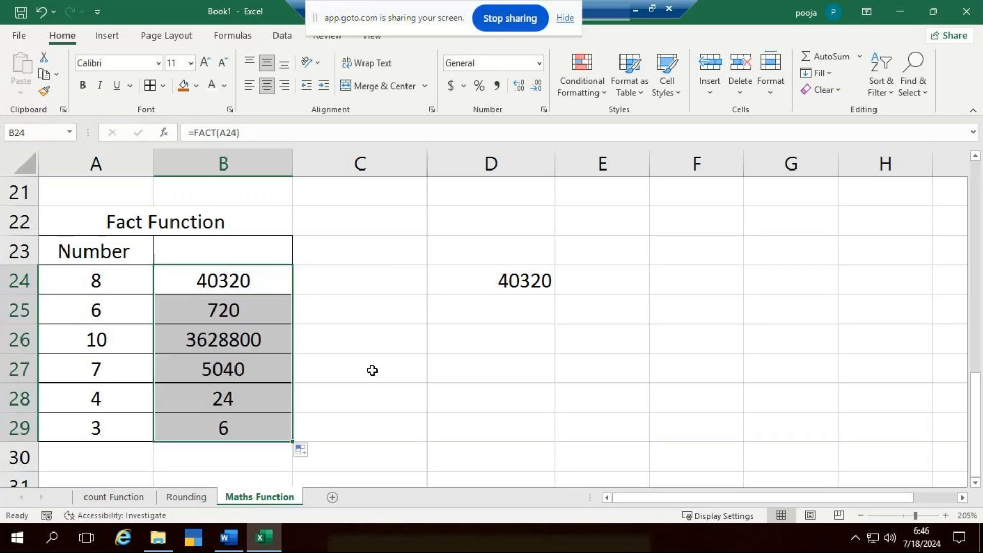
{"action": "left_click", "coordinate": [373, 370]}
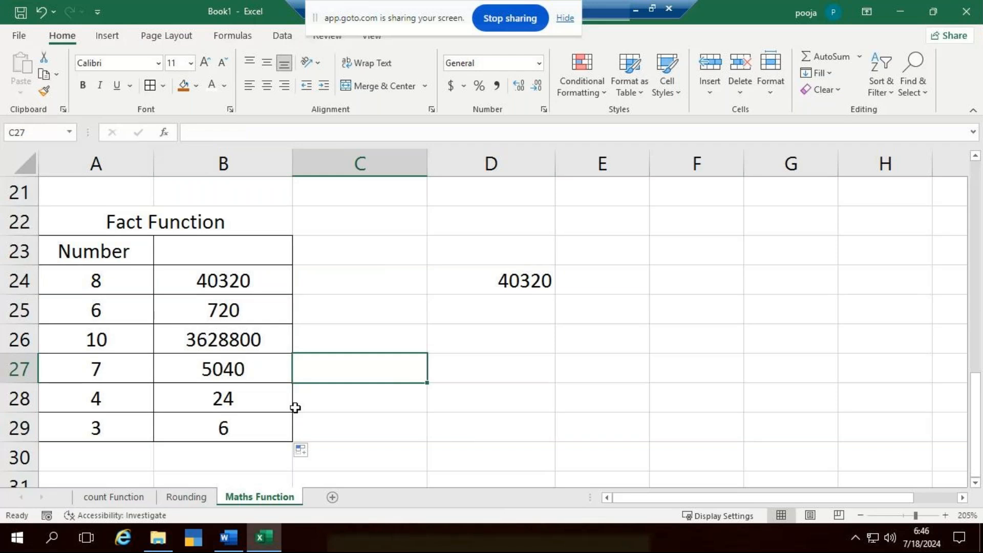
- Undo the FACT fill and the formula in B24, and review the manual factorial formula in D24
{"action": "key", "text": "ctrl+z"}
{"action": "key", "text": "ctrl+z"}
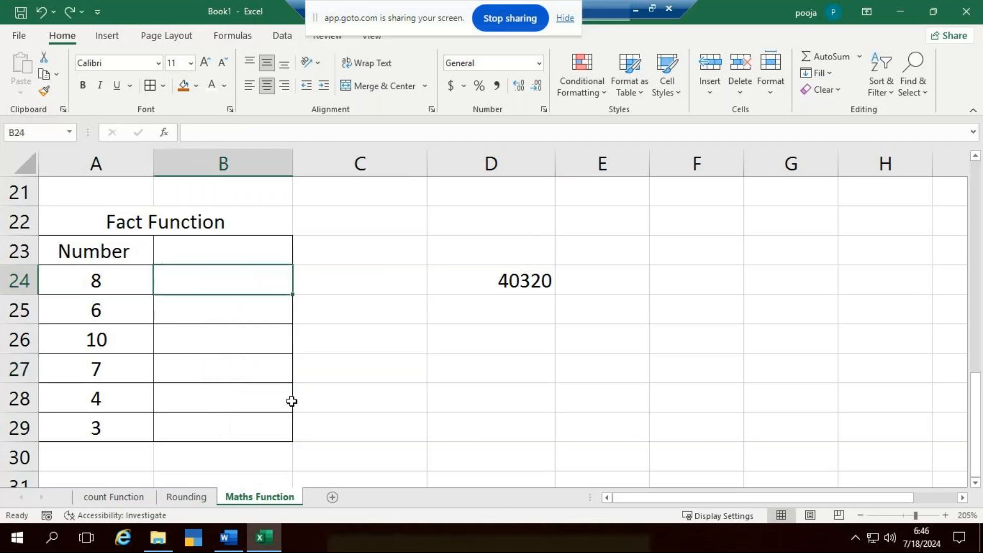
{"action": "left_click", "coordinate": [533, 279]}
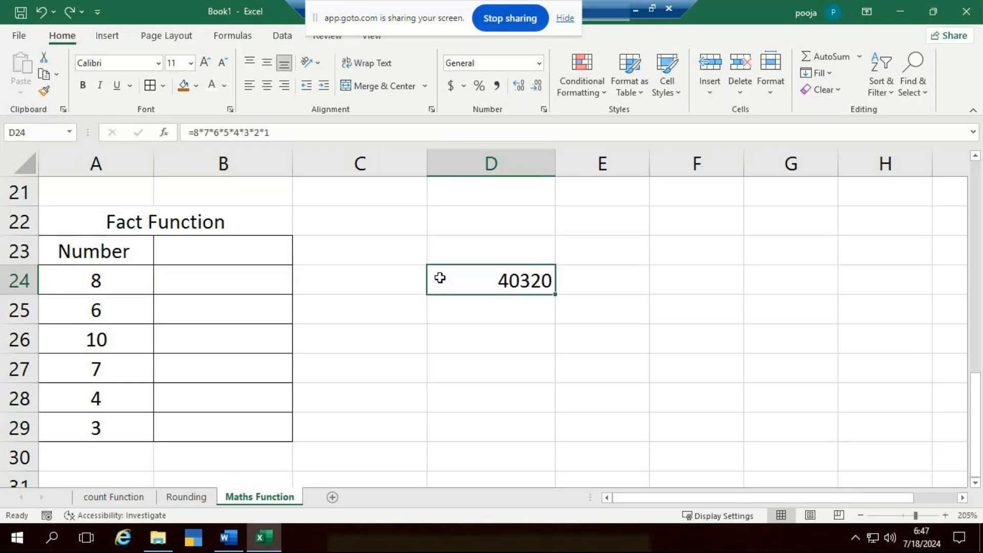
- Enter the formula =FACT(A24) in cell B24
{"action": "left_click", "coordinate": [201, 277]}
{"action": "key", "text": "F2"}
{"action": "type", "text": "=fa"}
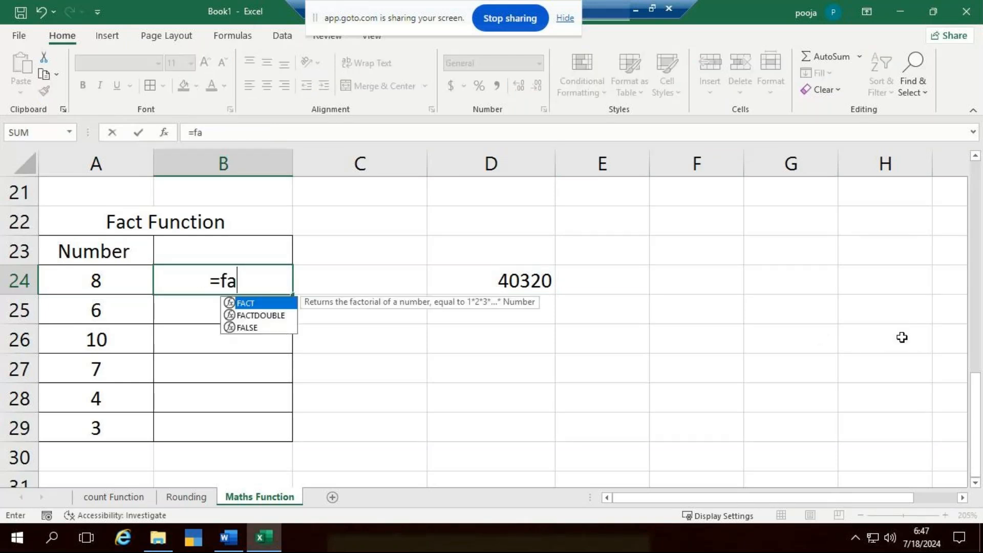
{"action": "type", "text": "ct"}
{"action": "key", "text": "Tab"}
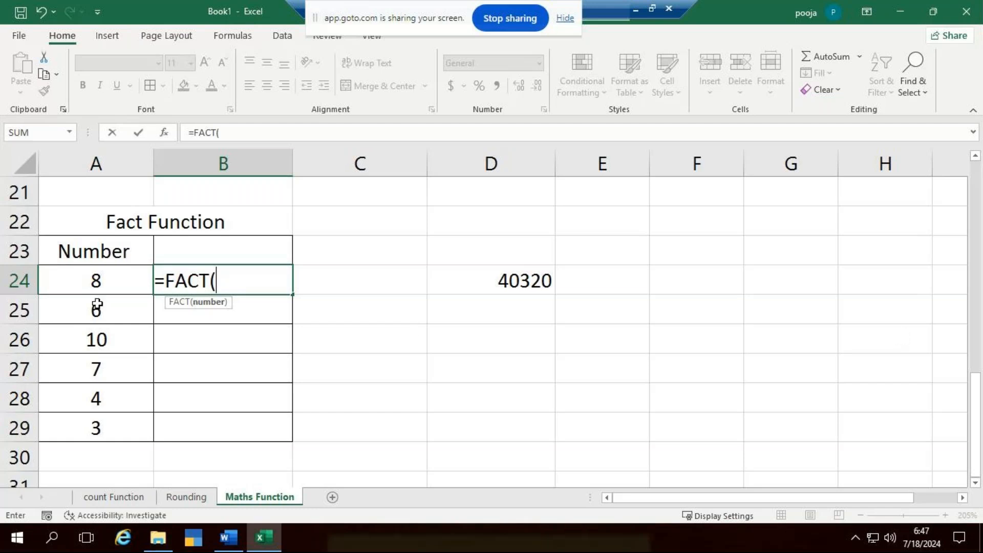
{"action": "left_click", "coordinate": [80, 276]}
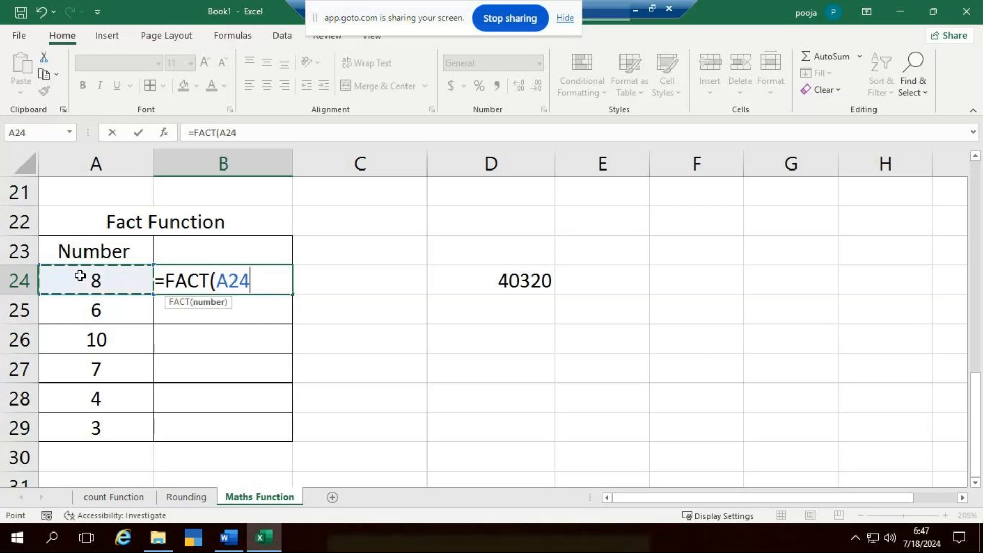
{"action": "type", "text": ")"}
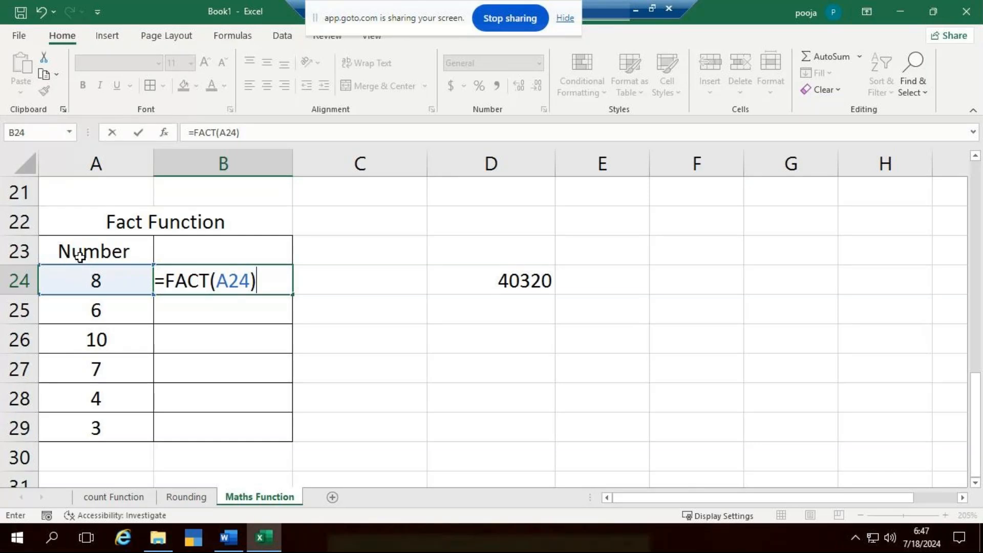
{"action": "key", "text": "Return"}
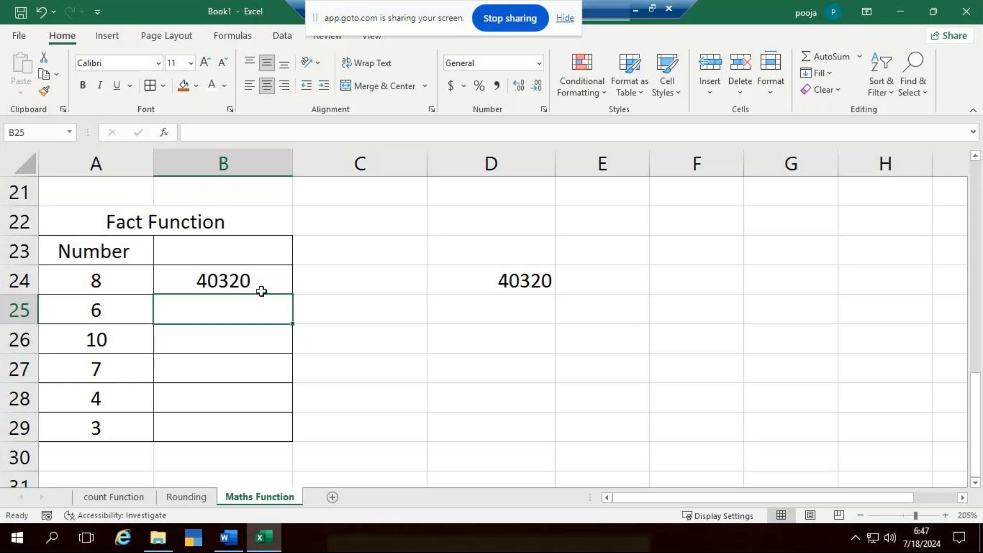
- Copy the factorial formula from B24 down to B29
{"action": "left_click", "coordinate": [281, 281]}
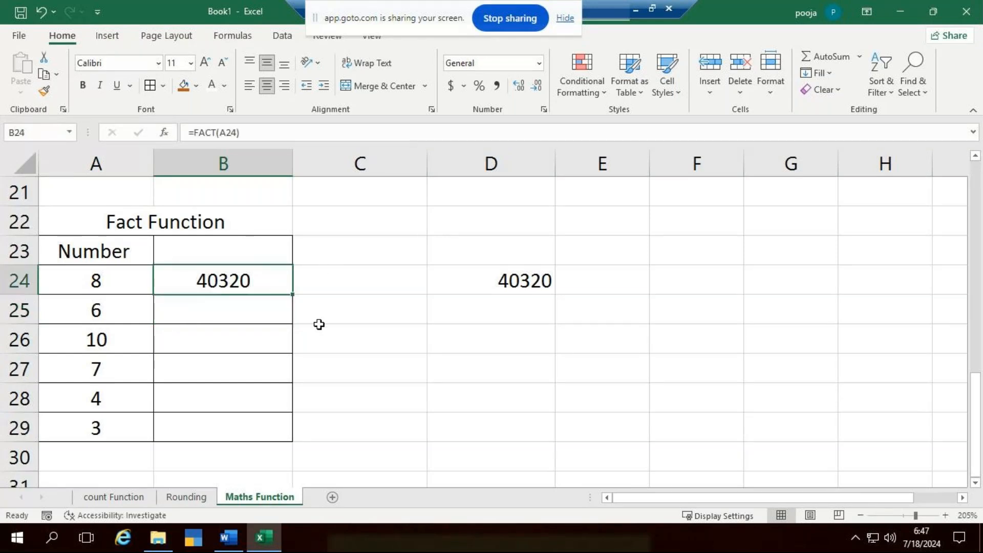
{"action": "left_click_drag", "start_coordinate": [295, 296], "coordinate": [294, 431]}
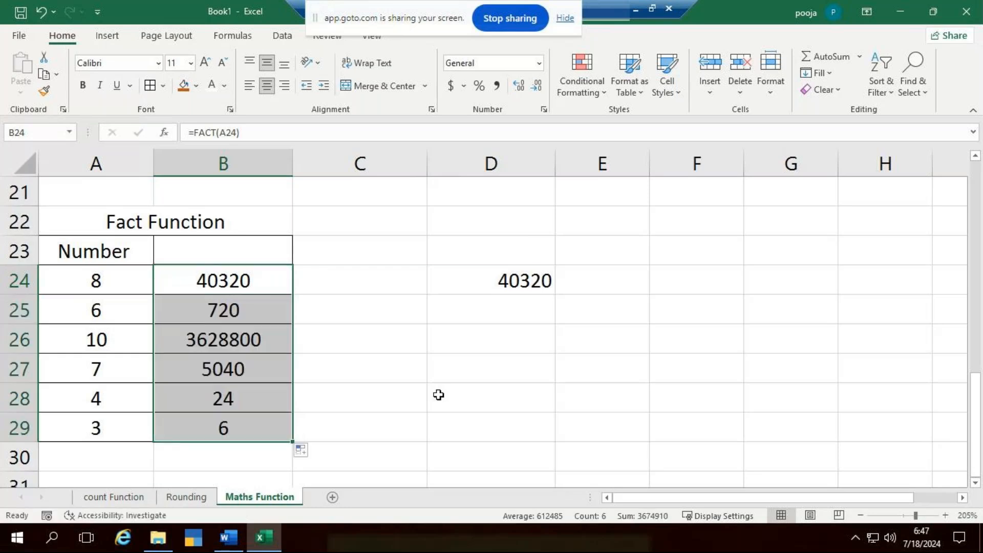
{"action": "left_click", "coordinate": [474, 392]}
- Merge and center cells A32:B32 below the Fact Function table
{"action": "scroll", "coordinate": [193, 293], "scroll_direction": "down", "scroll_amount": 1, "text": "ctrl"}
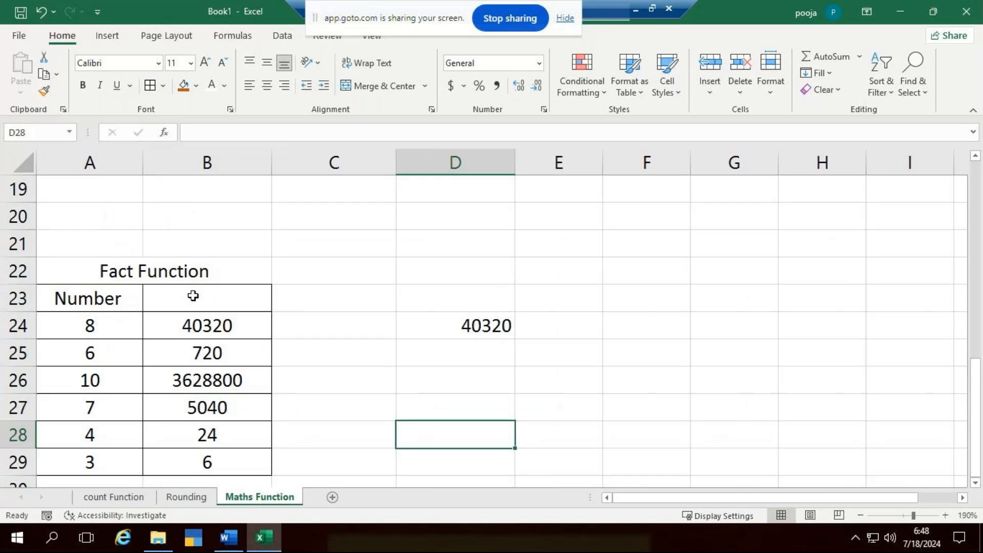
{"action": "scroll", "coordinate": [194, 295], "scroll_direction": "down", "scroll_amount": 2}
{"action": "scroll", "coordinate": [193, 296], "scroll_direction": "down", "scroll_amount": 1}
{"action": "scroll", "coordinate": [193, 295], "scroll_direction": "down", "scroll_amount": 1}
{"action": "scroll", "coordinate": [193, 294], "scroll_direction": "up", "scroll_amount": 1}
{"action": "scroll", "coordinate": [187, 294], "scroll_direction": "down", "scroll_amount": 1}
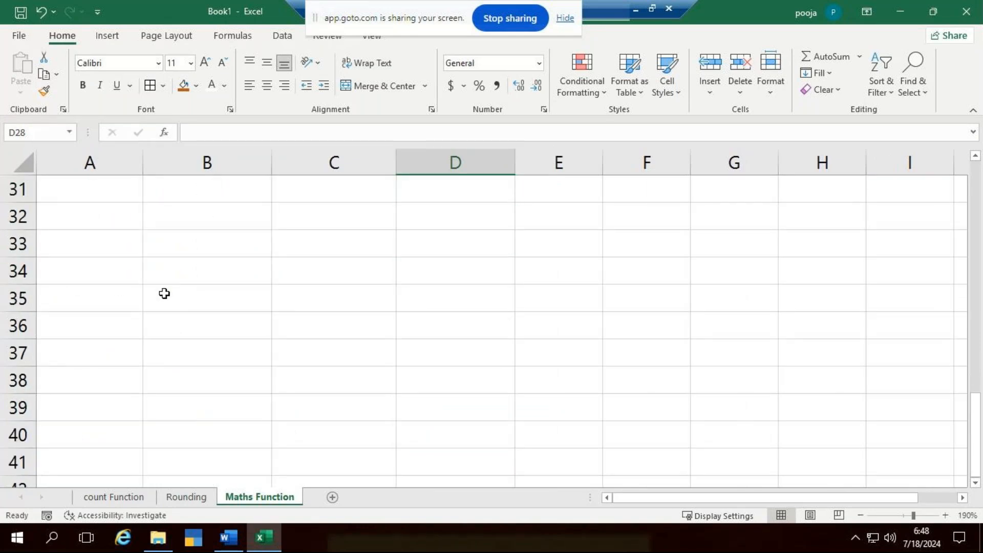
{"action": "left_click_drag", "start_coordinate": [113, 219], "coordinate": [205, 239]}
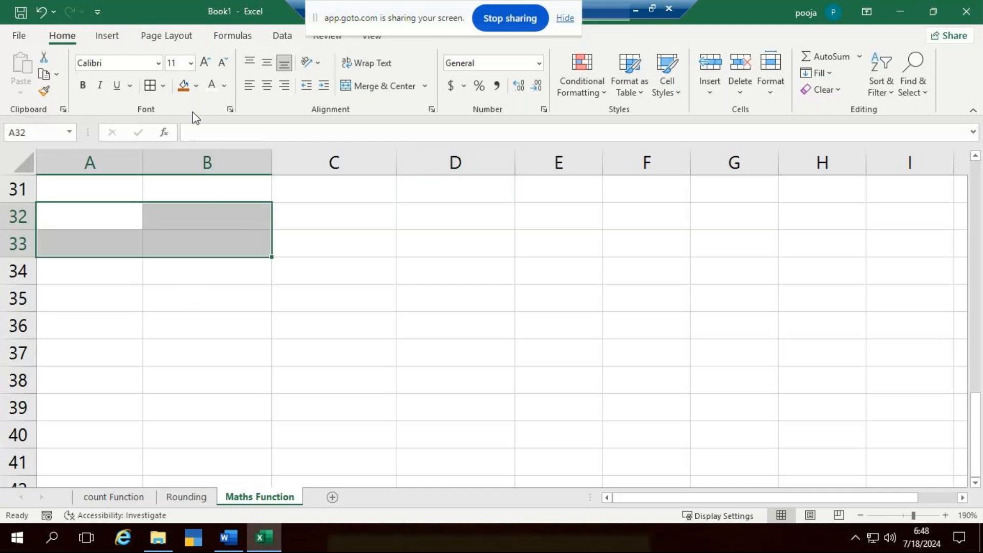
{"action": "left_click_drag", "start_coordinate": [102, 217], "coordinate": [230, 226]}
{"action": "left_click", "coordinate": [410, 89]}
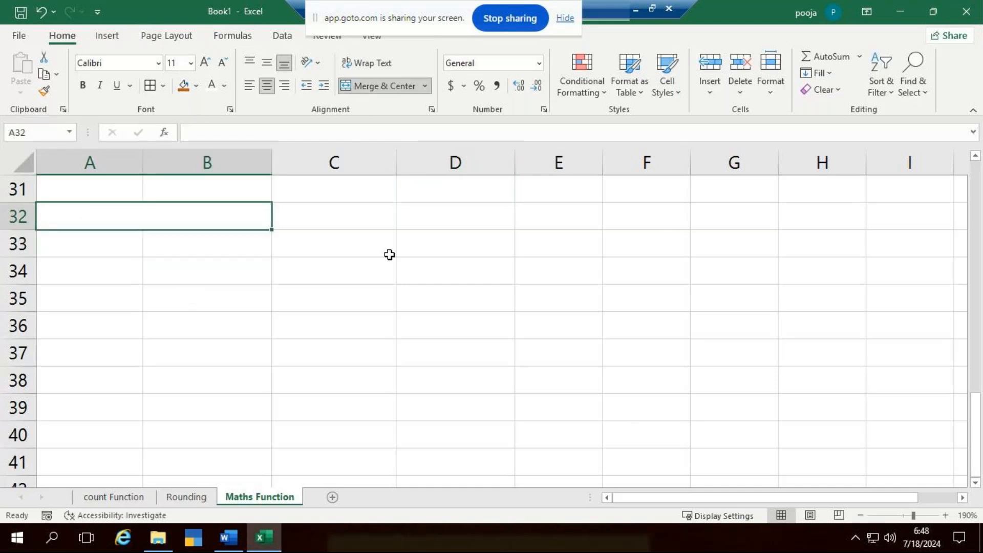
- Enter the title Square Root Function in the merged cell A32
{"action": "key", "text": "F2"}
{"action": "type", "text": "Suarer"}
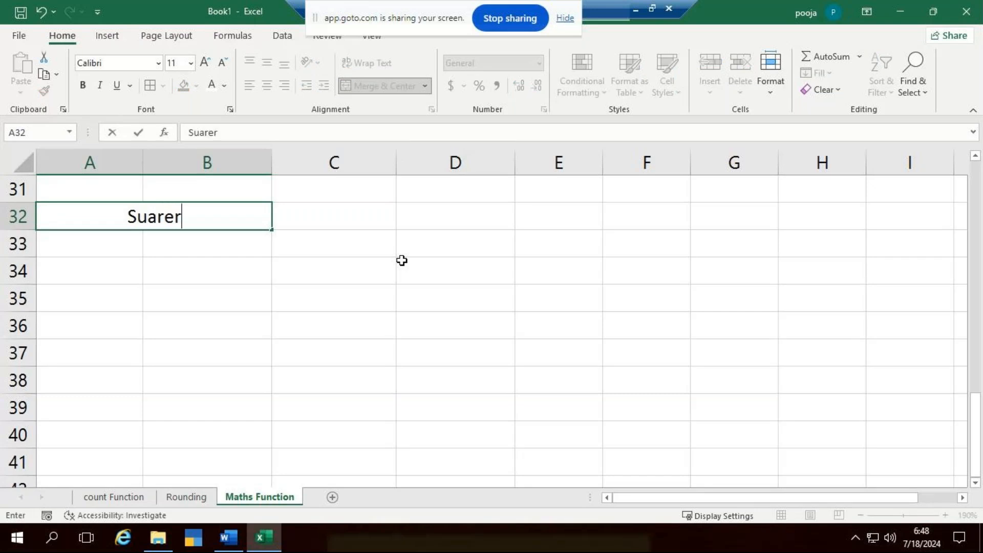
{"action": "key", "text": "BackSpace"}
{"action": "key", "text": "BackSpace"}
{"action": "key", "text": "BackSpace"}
{"action": "key", "text": "BackSpace"}
{"action": "key", "text": "BackSpace"}
{"action": "type", "text": "quare"}
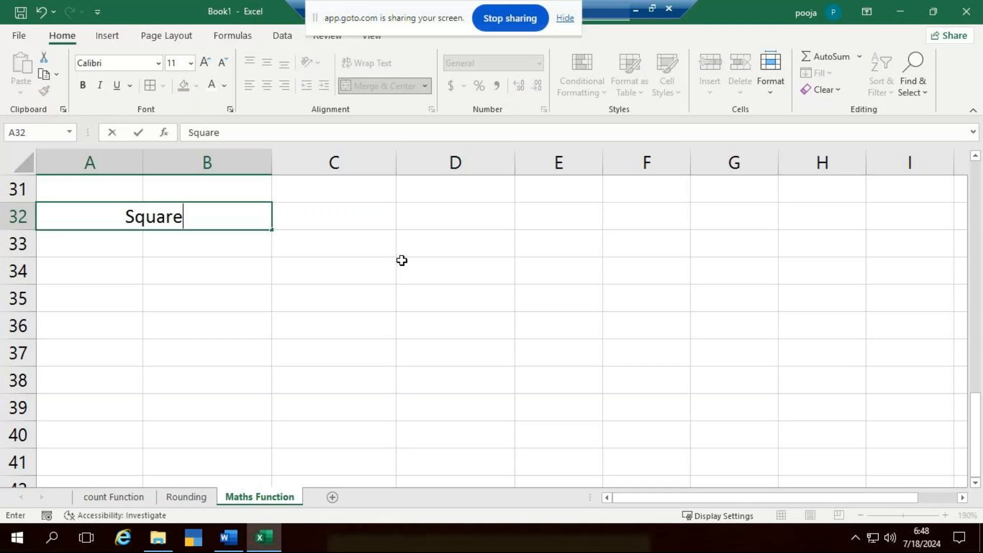
{"action": "type", "text": " Root "}
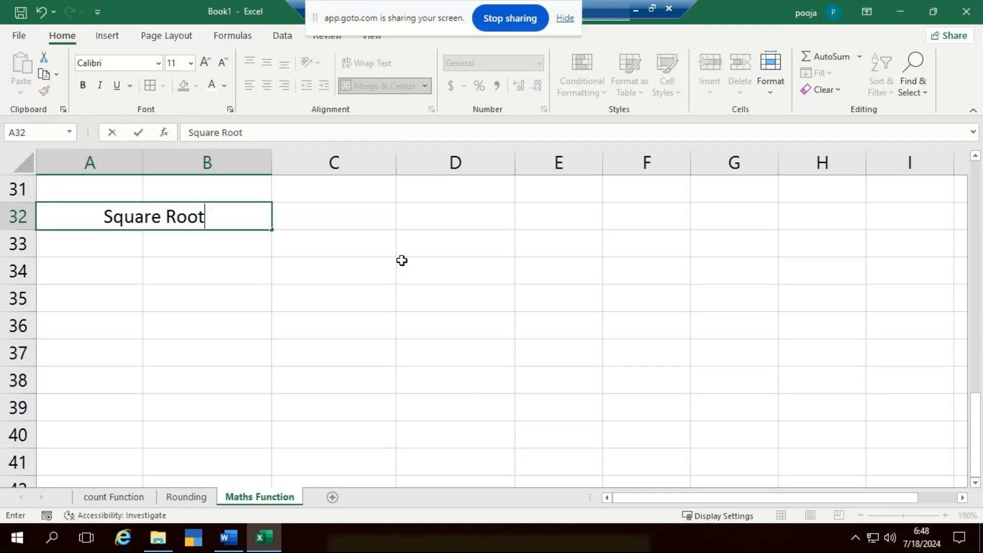
{"action": "type", "text": "Function"}
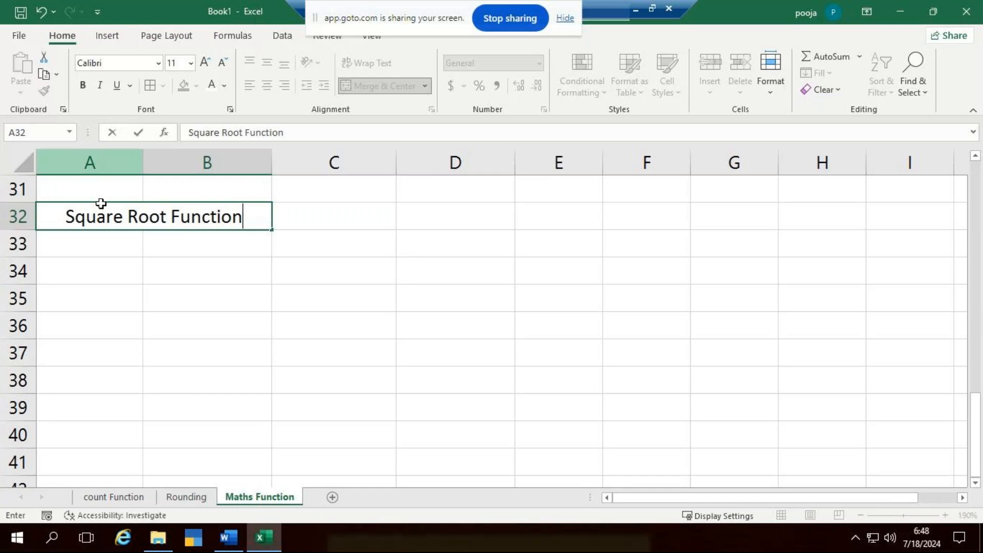
{"action": "key", "text": "Return"}
- Enter the header Number in A33 and the values 225, 96 and 64 in cells A34 to A36
{"action": "type", "text": "Number"}
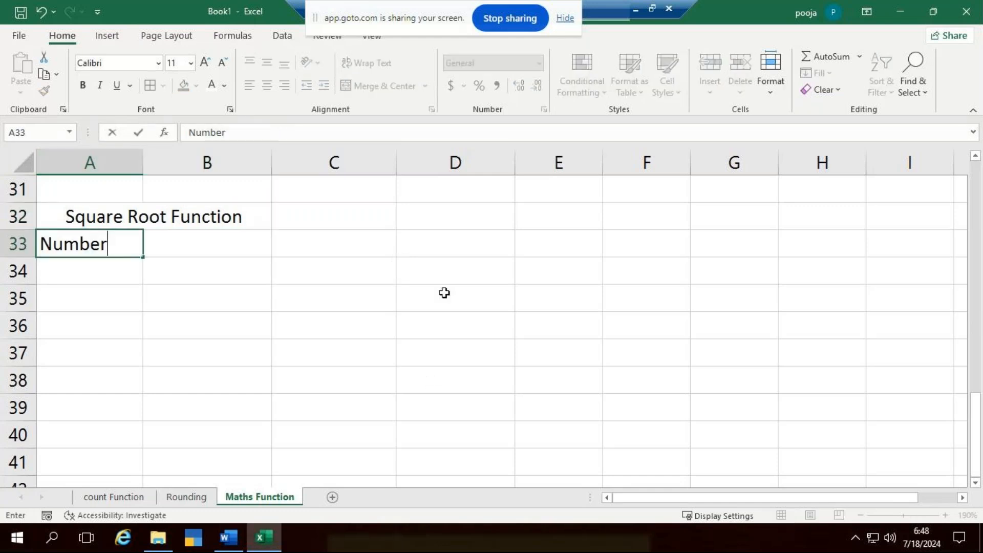
{"action": "key", "text": "Return"}
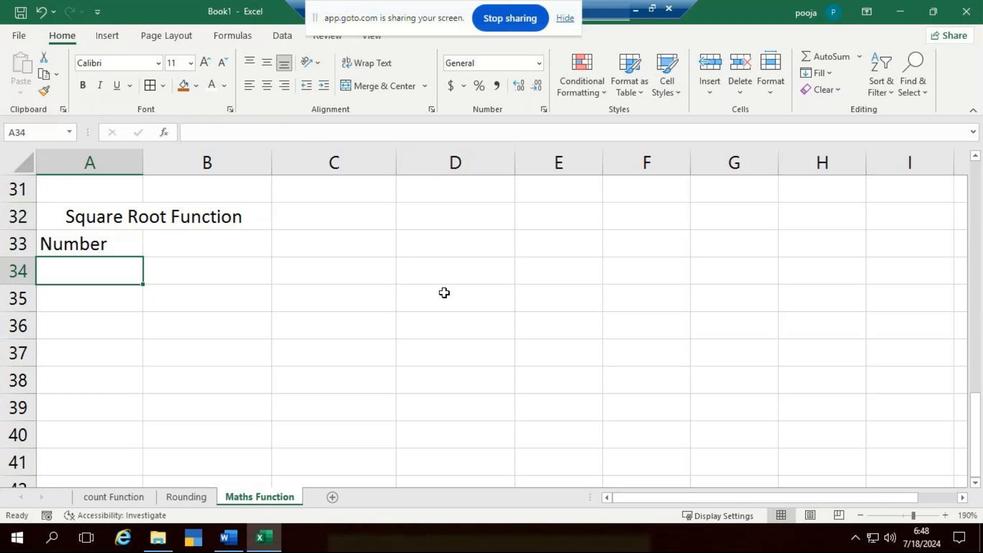
{"action": "type", "text": "225"}
{"action": "key", "text": "Return"}
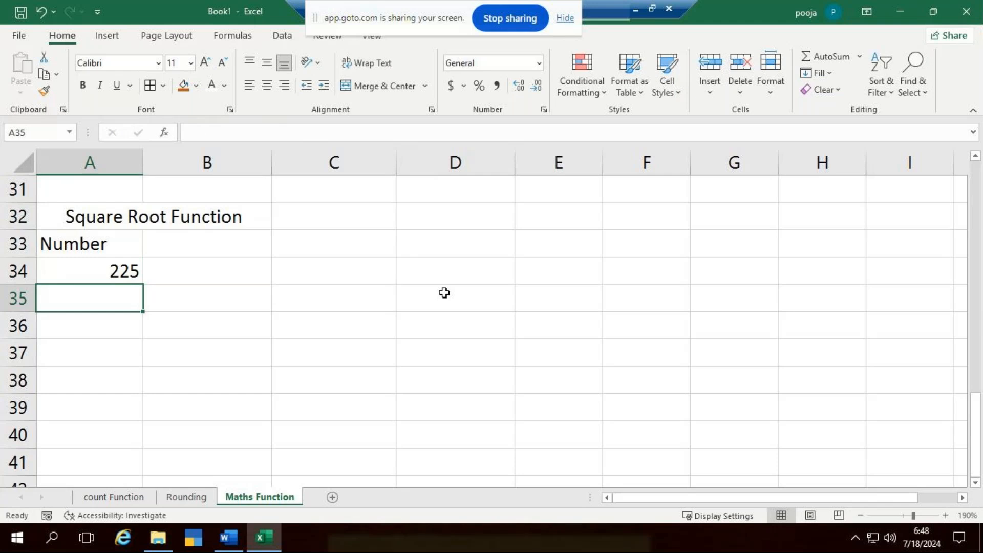
{"action": "type", "text": "96"}
{"action": "key", "text": "ctrl+Return"}
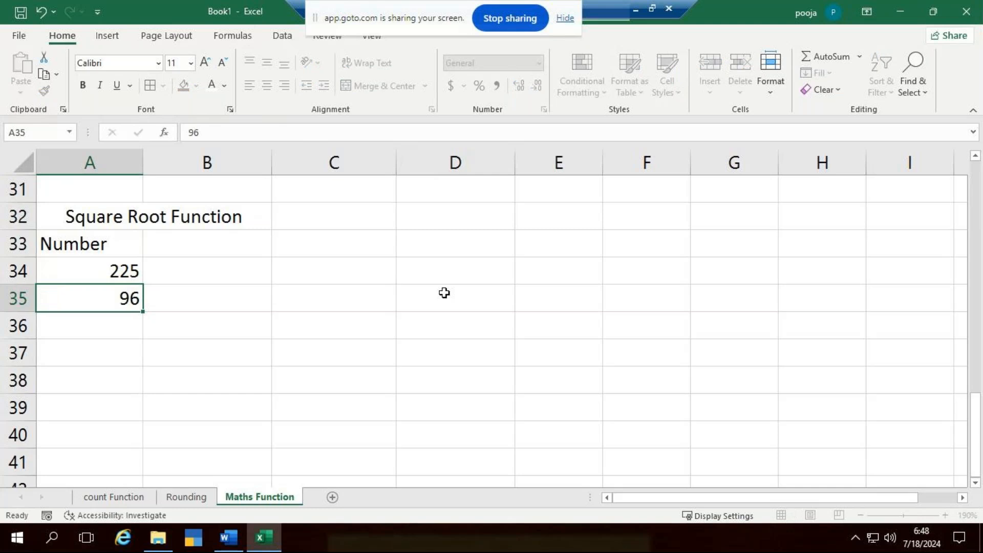
{"action": "key", "text": "Return"}
{"action": "type", "text": "64"}
{"action": "key", "text": "Return"}
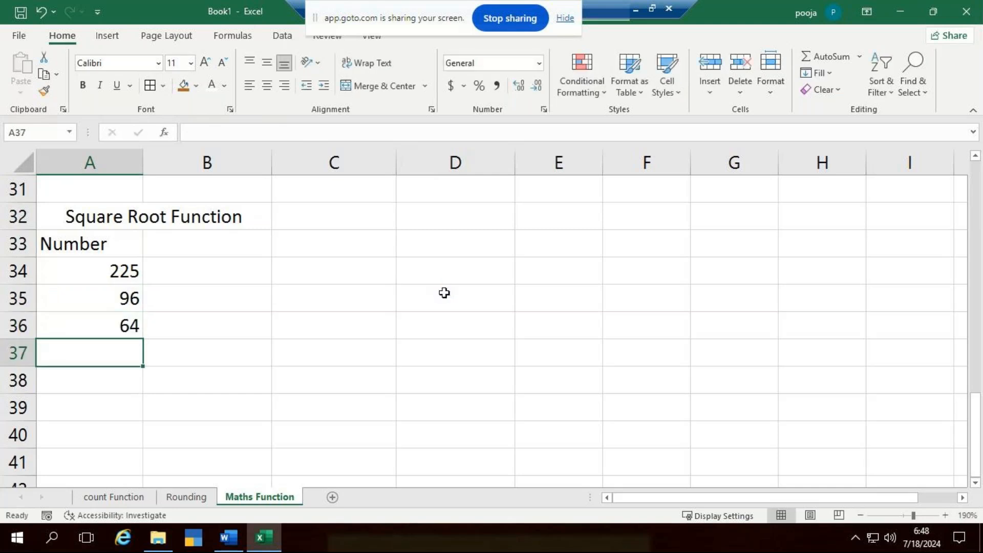
- Continue the Number column with 144, 215, 625 and 1000 in cells A37 to A40
{"action": "type", "text": "144"}
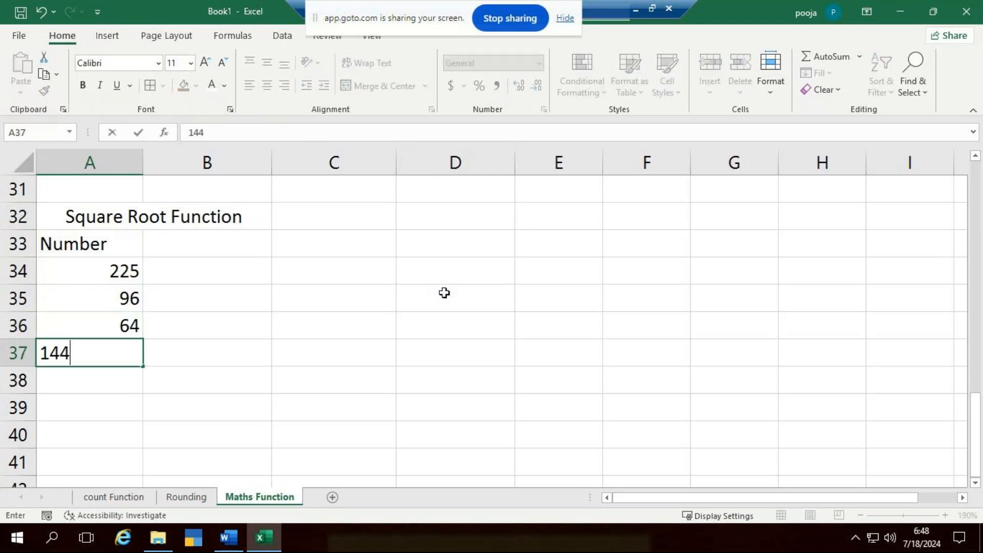
{"action": "key", "text": "Return"}
{"action": "type", "text": "22"}
{"action": "key", "text": "BackSpace"}
{"action": "key", "text": "BackSpace"}
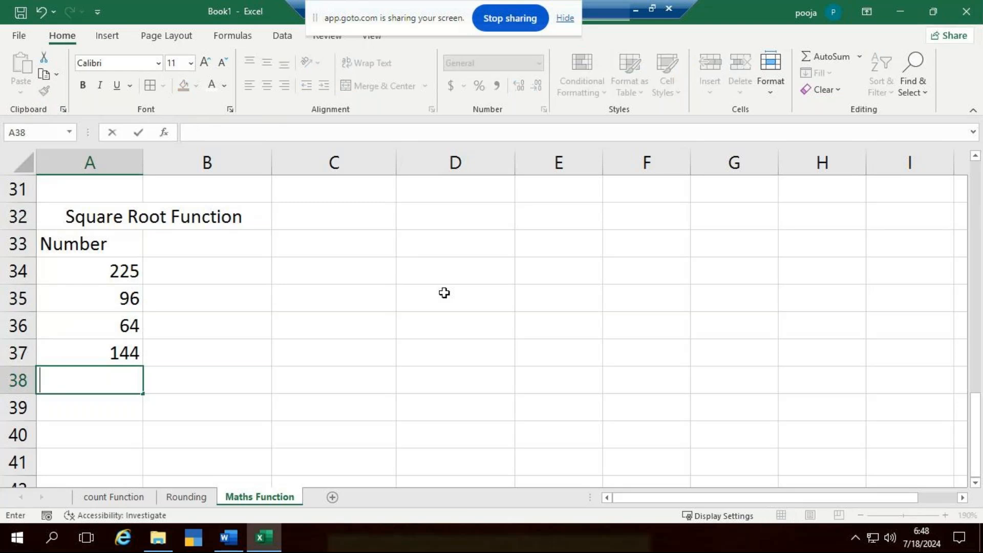
{"action": "type", "text": "215"}
{"action": "key", "text": "Return"}
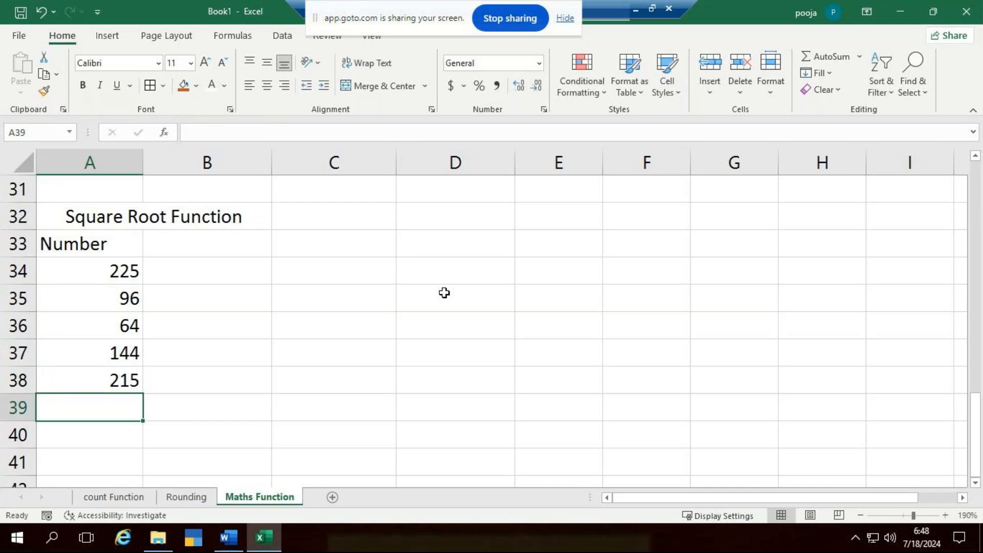
{"action": "type", "text": "625"}
{"action": "key", "text": "Return"}
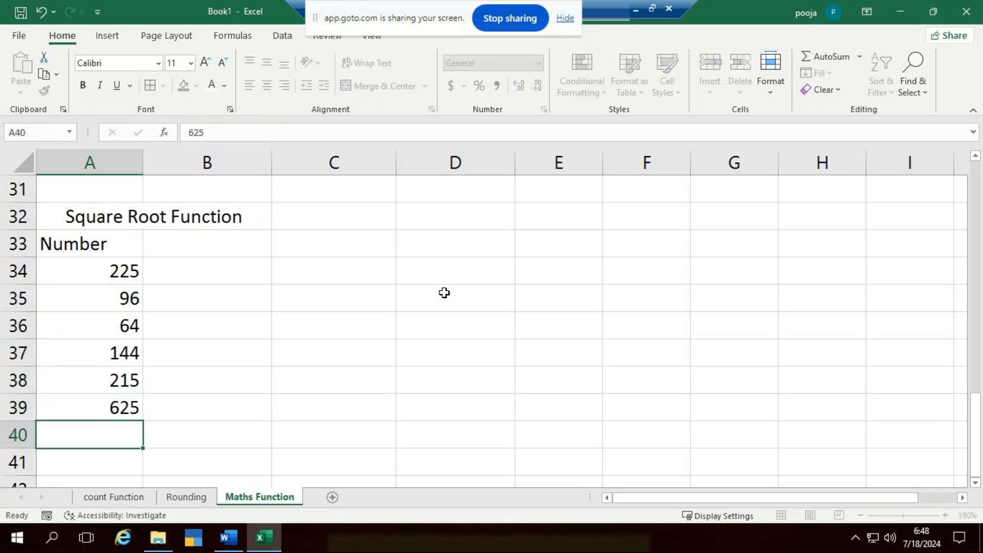
{"action": "type", "text": "1000"}
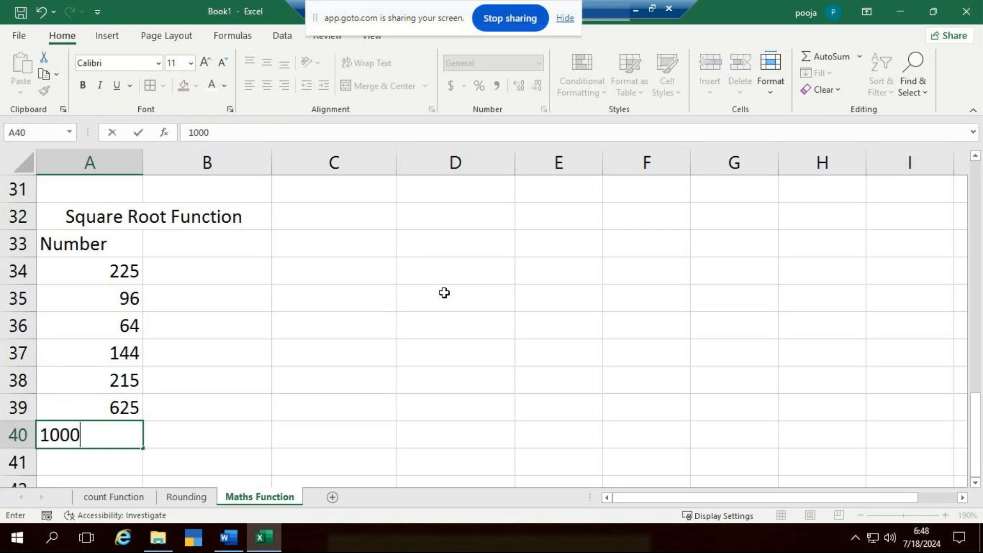
{"action": "left_click", "coordinate": [334, 350]}
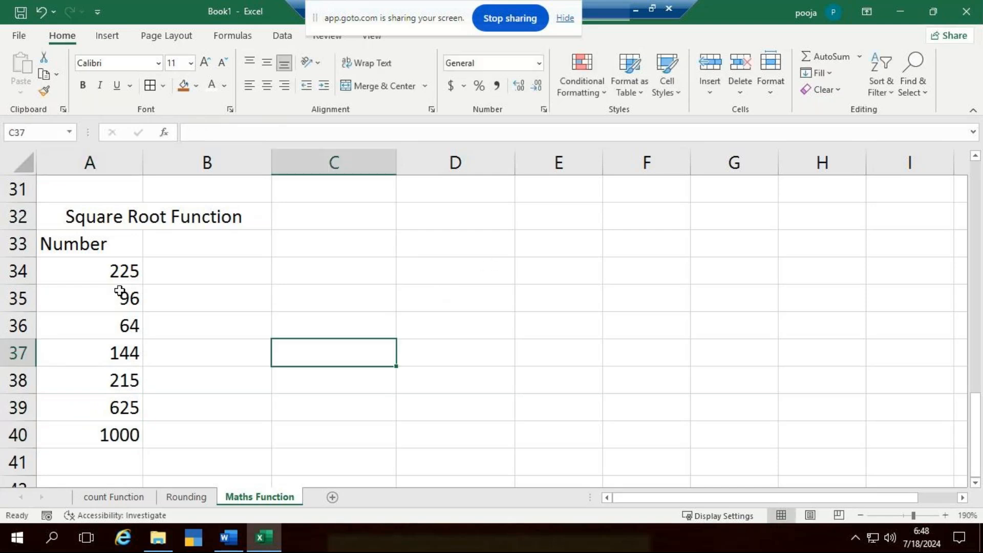
- Center the range A33:B40 horizontally and vertically, and apply all borders to it
{"action": "left_click_drag", "start_coordinate": [91, 241], "coordinate": [228, 428]}
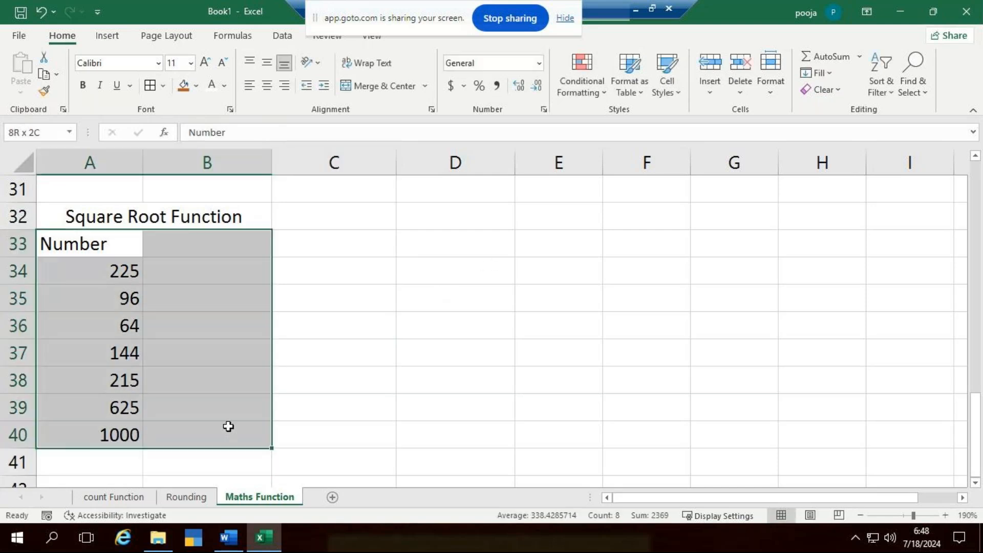
{"action": "left_click", "coordinate": [267, 86]}
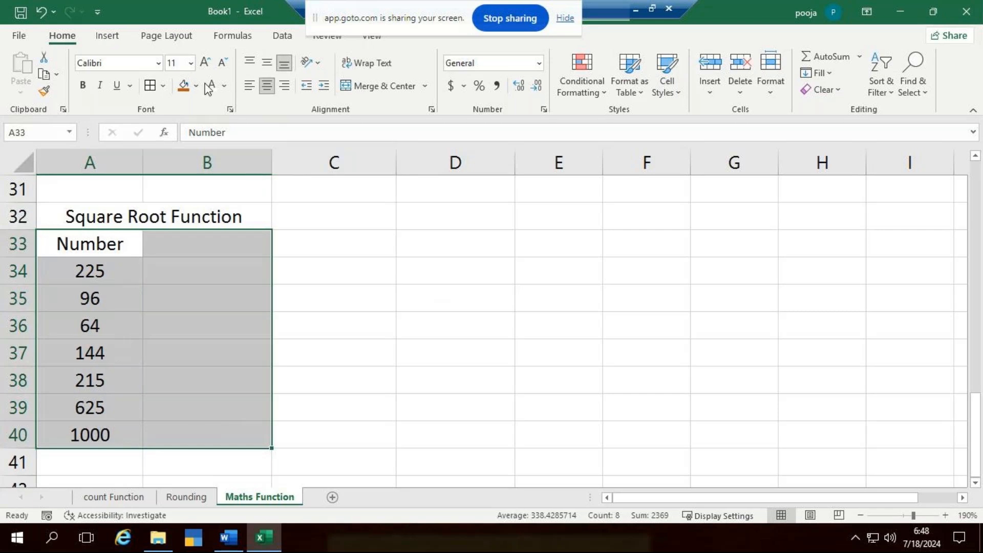
{"action": "left_click", "coordinate": [267, 63]}
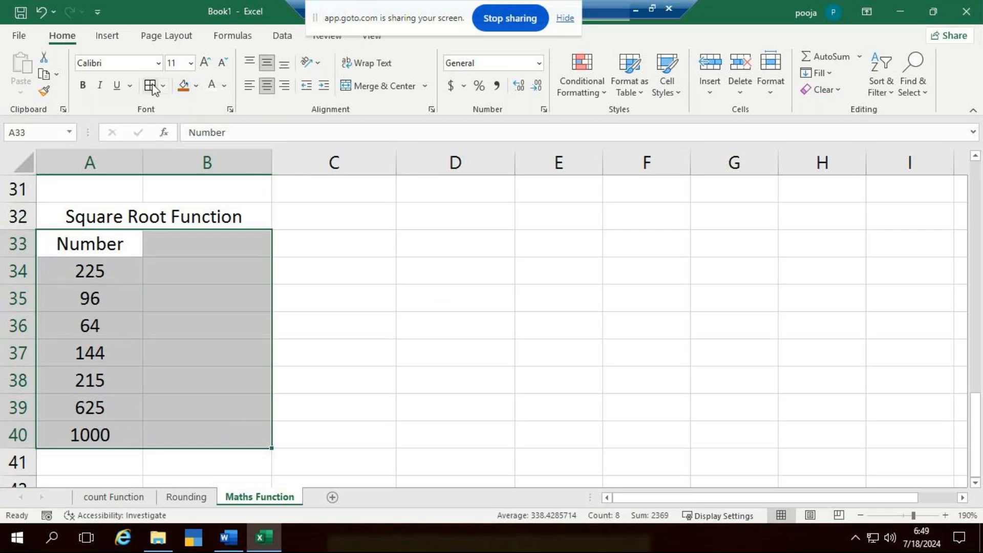
{"action": "left_click", "coordinate": [152, 89]}
{"action": "left_click", "coordinate": [213, 248]}
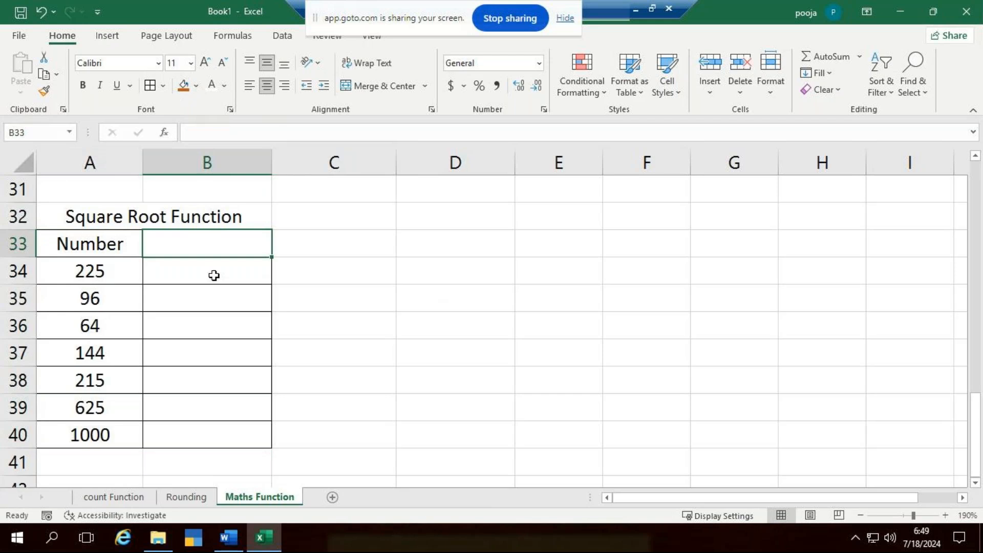
- Enter the formula =SQRT(A34) in cell B34 to calculate the square root of the first number
{"action": "left_click", "coordinate": [241, 276]}
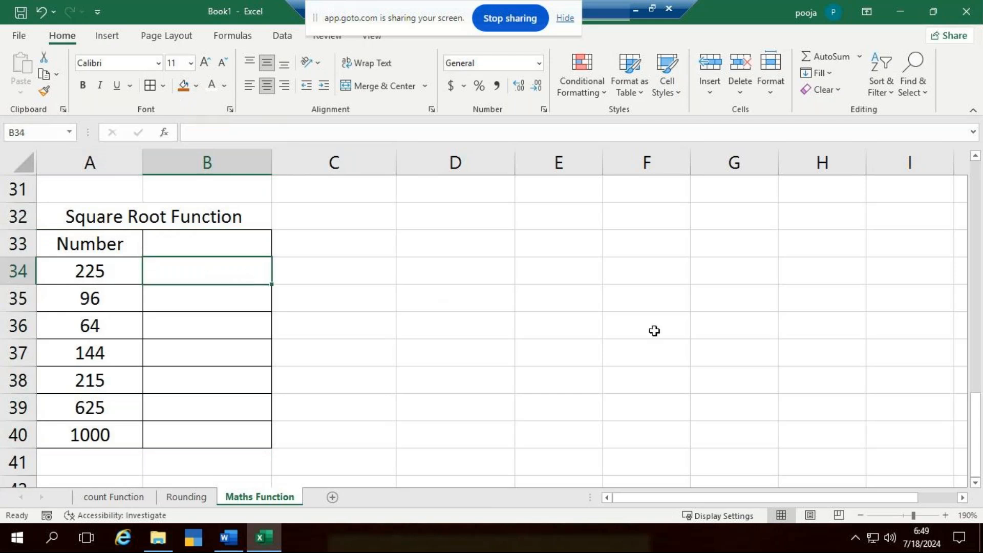
{"action": "type", "text": "="}
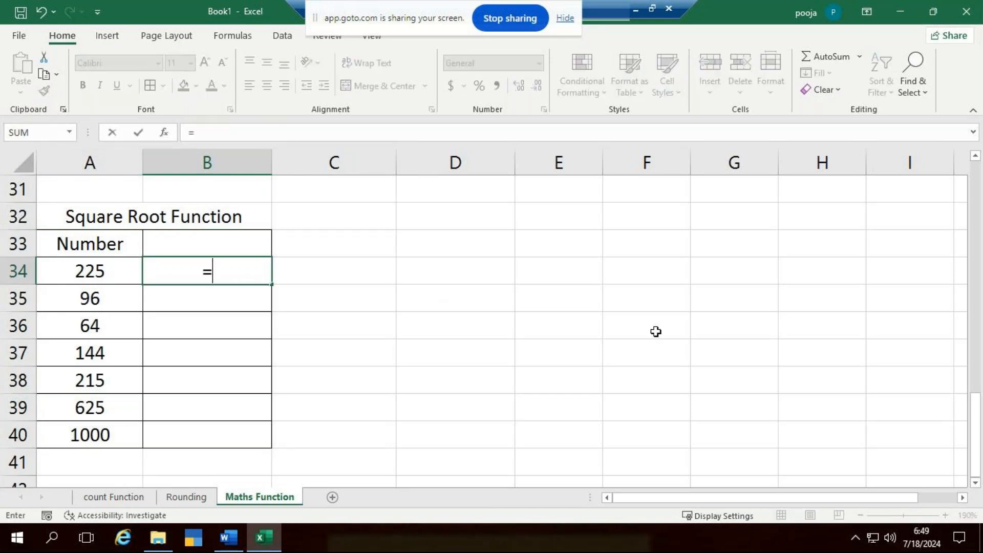
{"action": "type", "text": "sq"}
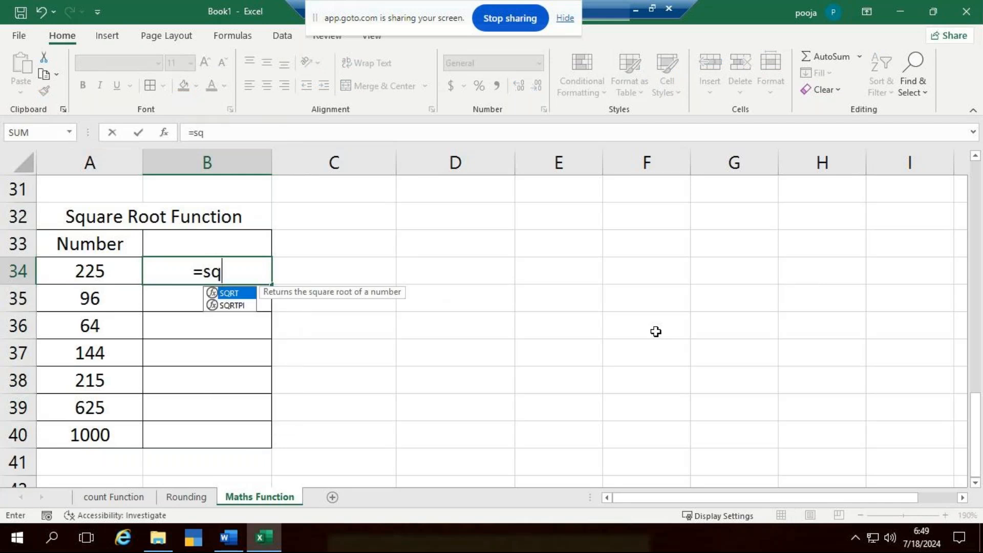
{"action": "key", "text": "Tab"}
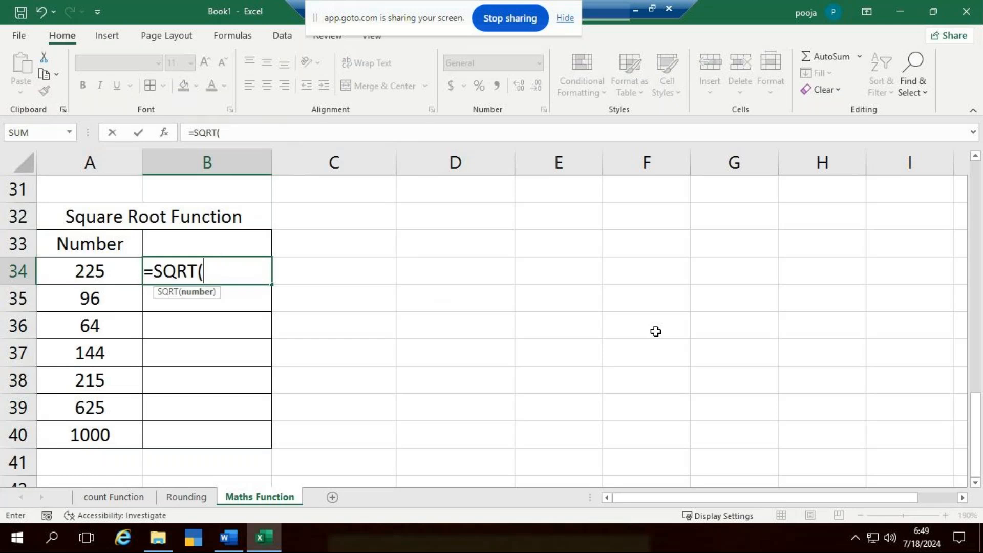
{"action": "left_click", "coordinate": [78, 273]}
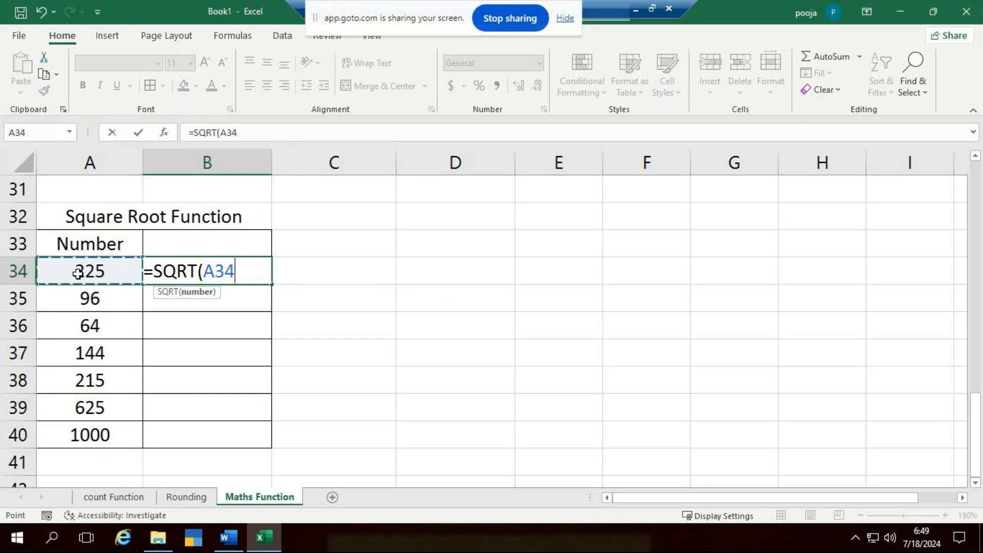
{"action": "type", "text": ")"}
{"action": "key", "text": "ctrl+Return"}
{"action": "key", "text": "Down"}
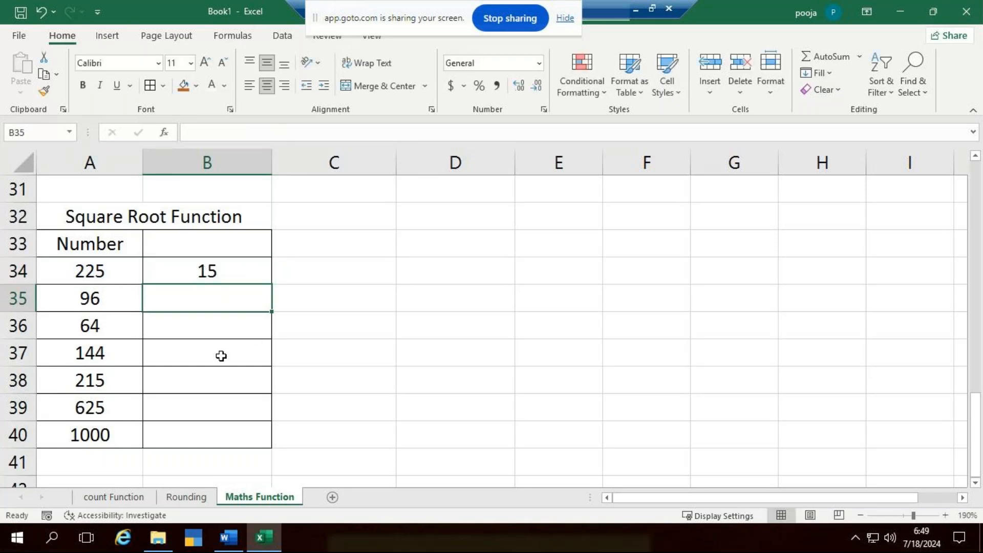
- Review the SQRT formula in B34 and fill it down through cell B40
{"action": "double_click", "coordinate": [251, 276]}
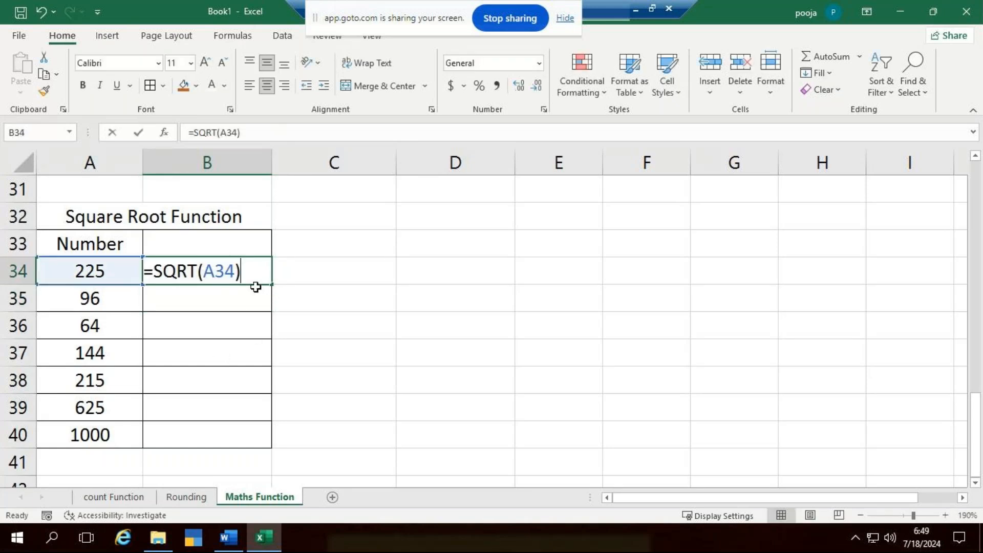
{"action": "left_click", "coordinate": [203, 277]}
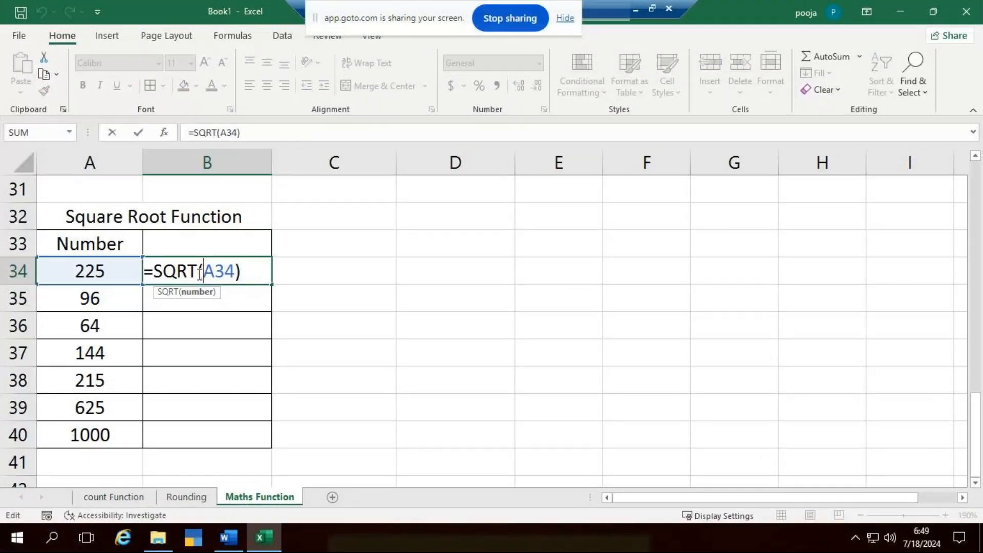
{"action": "key", "text": "Return"}
{"action": "left_click", "coordinate": [243, 274]}
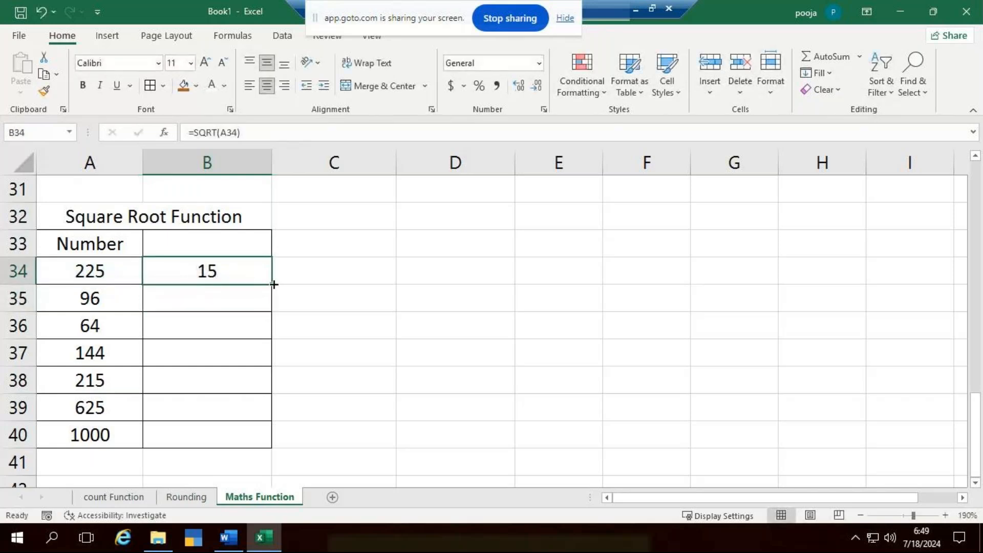
{"action": "double_click", "coordinate": [274, 284]}
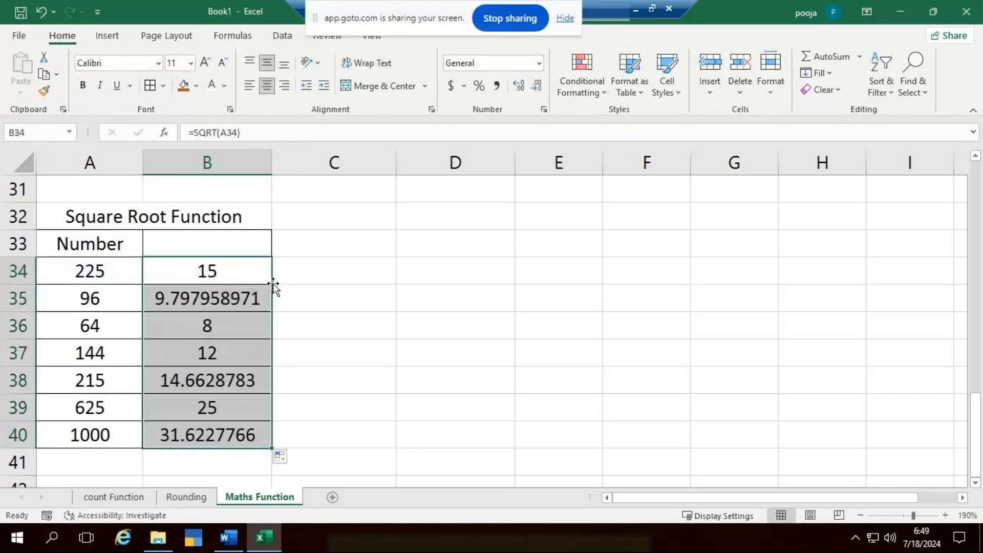
{"action": "left_click", "coordinate": [414, 317]}
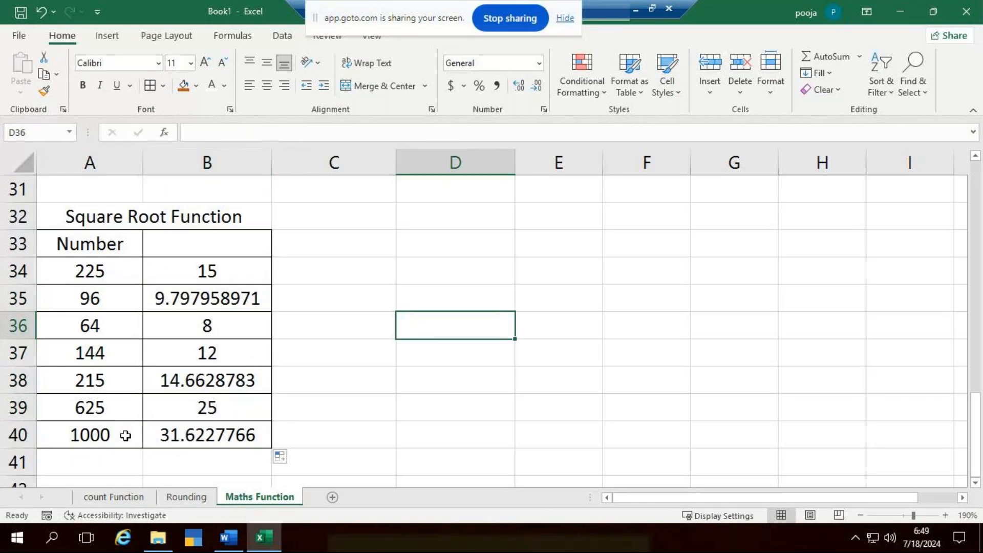
- Change the last number of the square root table, in cell A40, to 100
{"action": "left_click", "coordinate": [126, 435]}
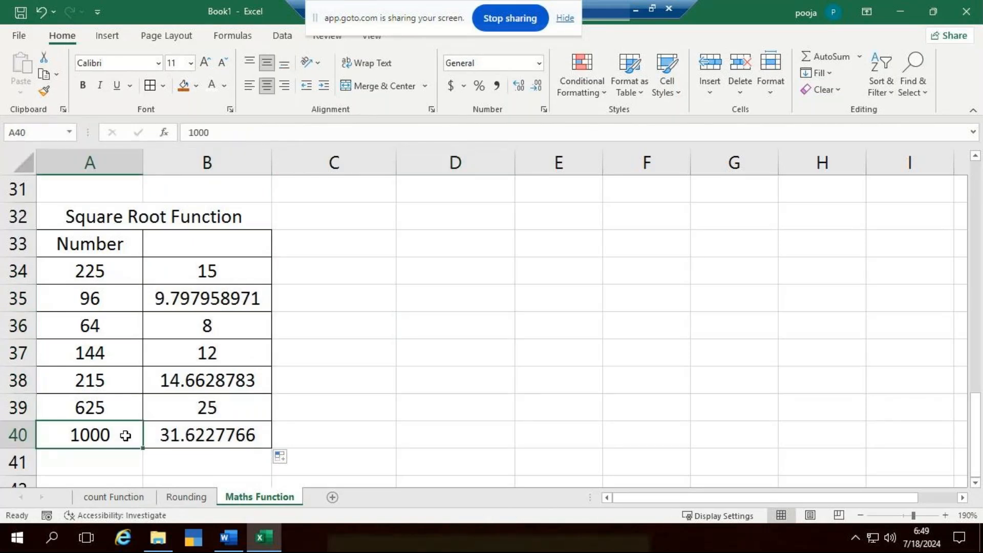
{"action": "double_click", "coordinate": [127, 436]}
{"action": "key", "text": "BackSpace"}
{"action": "key", "text": "ctrl+Return"}
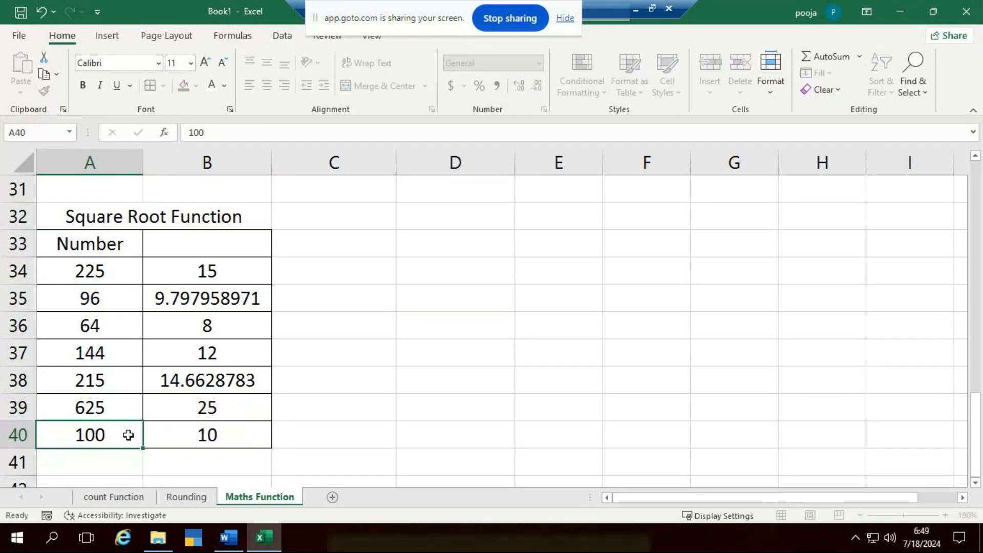
{"action": "left_click", "coordinate": [454, 323]}
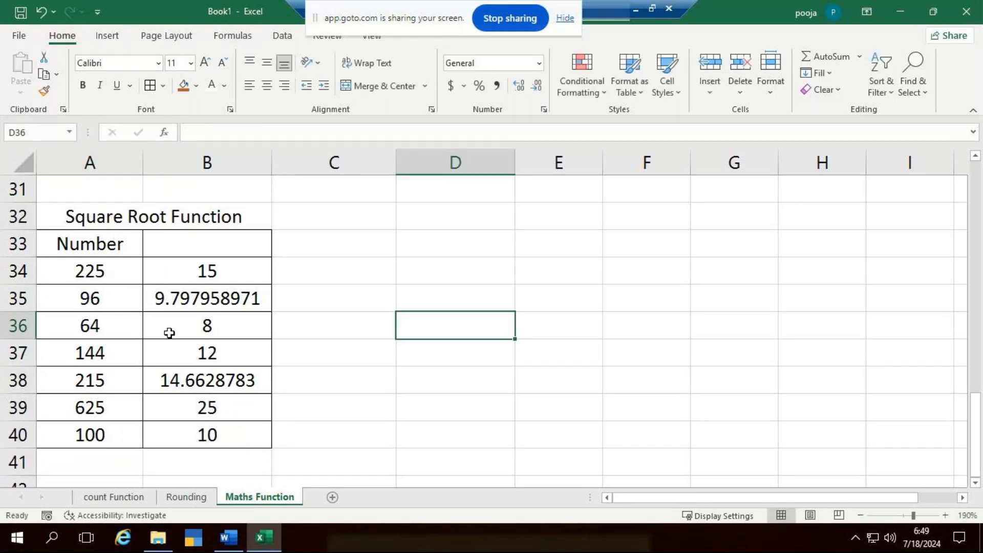
{"action": "left_click", "coordinate": [346, 319]}
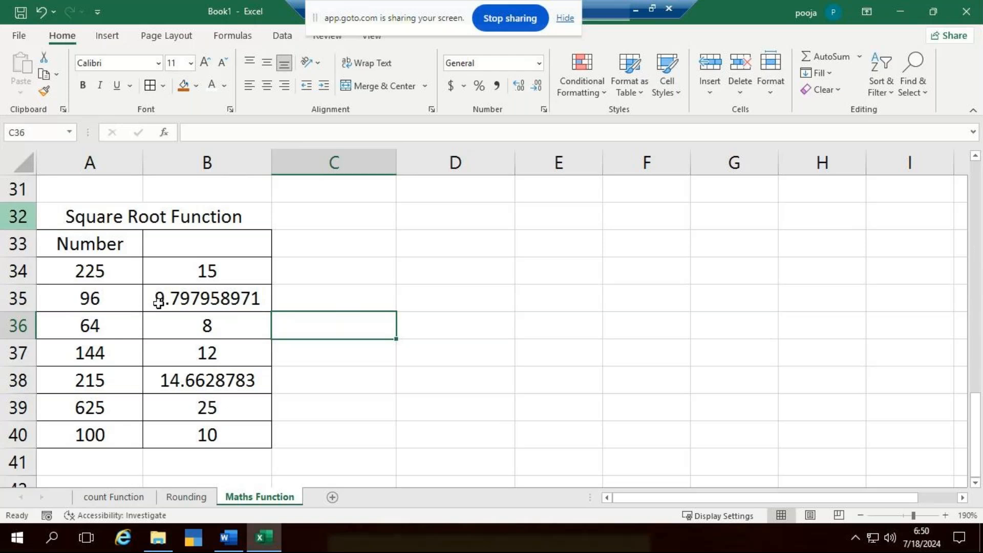
- Merge and center cells A44:B44 below the square root table as a title cell
{"action": "scroll", "coordinate": [225, 328], "scroll_direction": "down", "scroll_amount": 1}
{"action": "scroll", "coordinate": [225, 328], "scroll_direction": "down", "scroll_amount": 3}
{"action": "scroll", "coordinate": [224, 329], "scroll_direction": "up", "scroll_amount": 8}
{"action": "scroll", "coordinate": [225, 329], "scroll_direction": "down", "scroll_amount": 8}
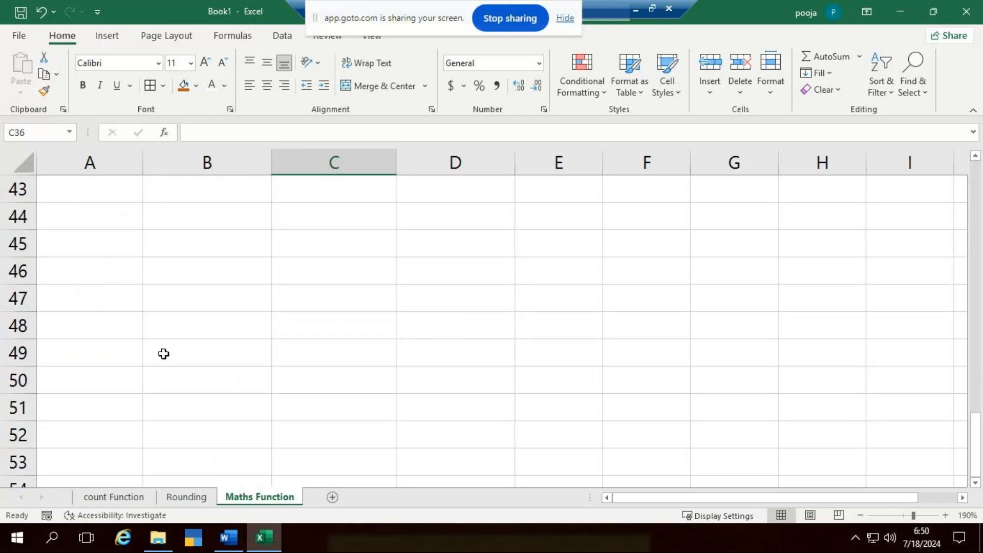
{"action": "left_click_drag", "start_coordinate": [130, 218], "coordinate": [208, 217]}
{"action": "left_click", "coordinate": [266, 86]}
{"action": "left_click", "coordinate": [397, 87]}
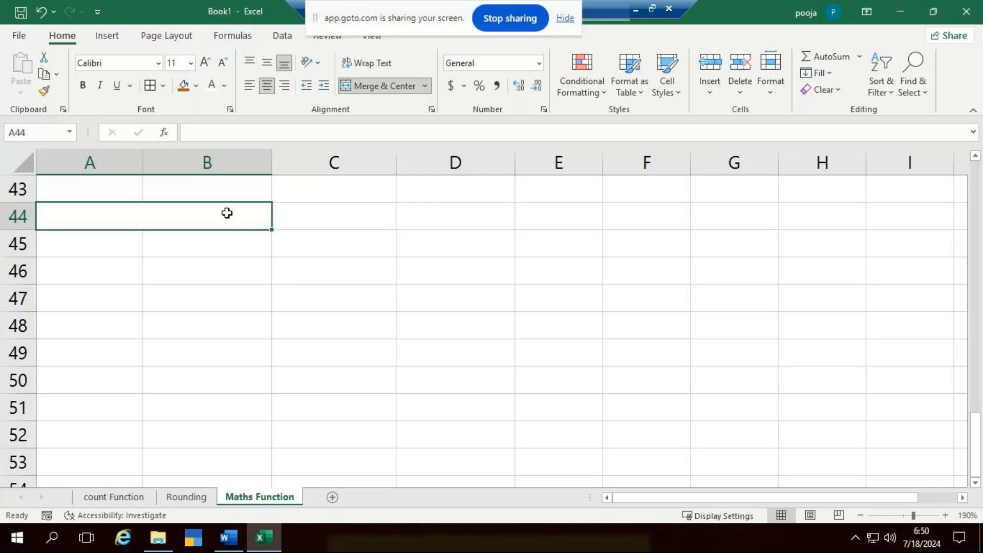
- Enter the title Integer Function in the merged cell A44
{"action": "type", "text": "Integere"}
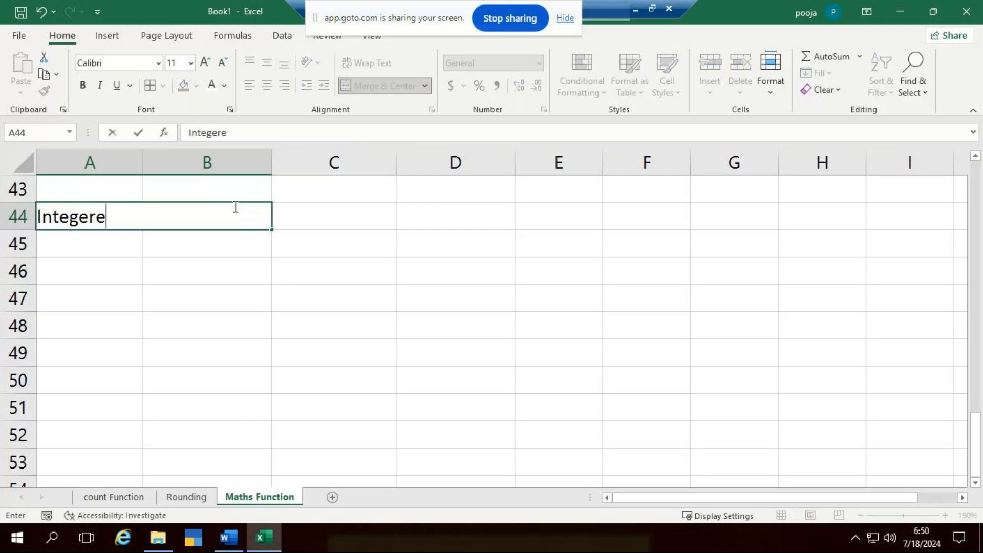
{"action": "key", "text": "BackSpace"}
{"action": "key", "text": "BackSpace"}
{"action": "type", "text": "r Function"}
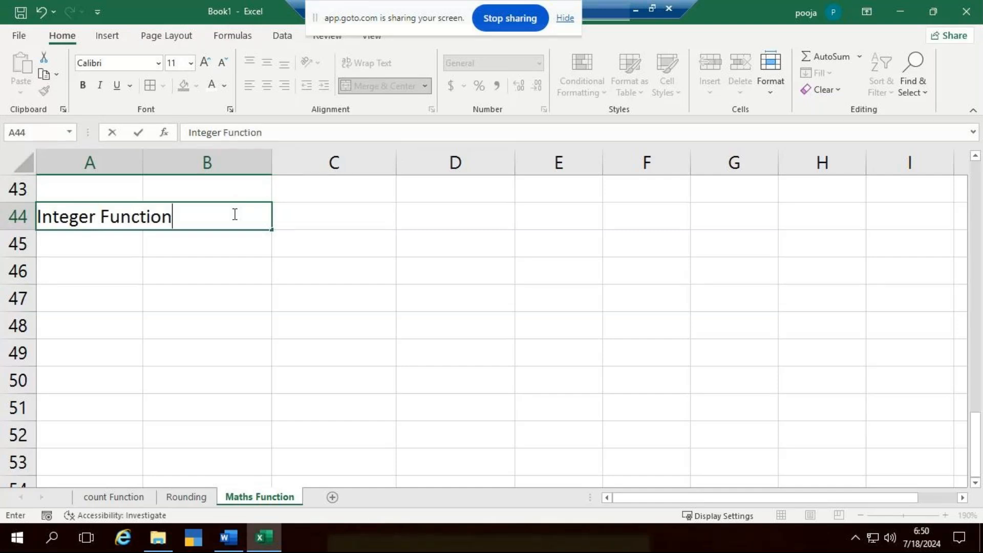
{"action": "key", "text": "Return"}
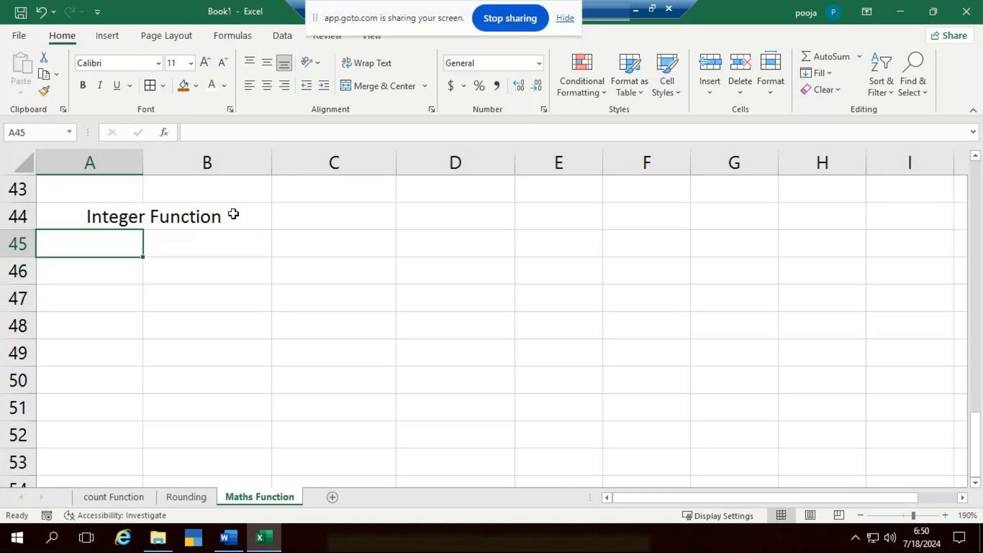
{"action": "left_click", "coordinate": [190, 497]}
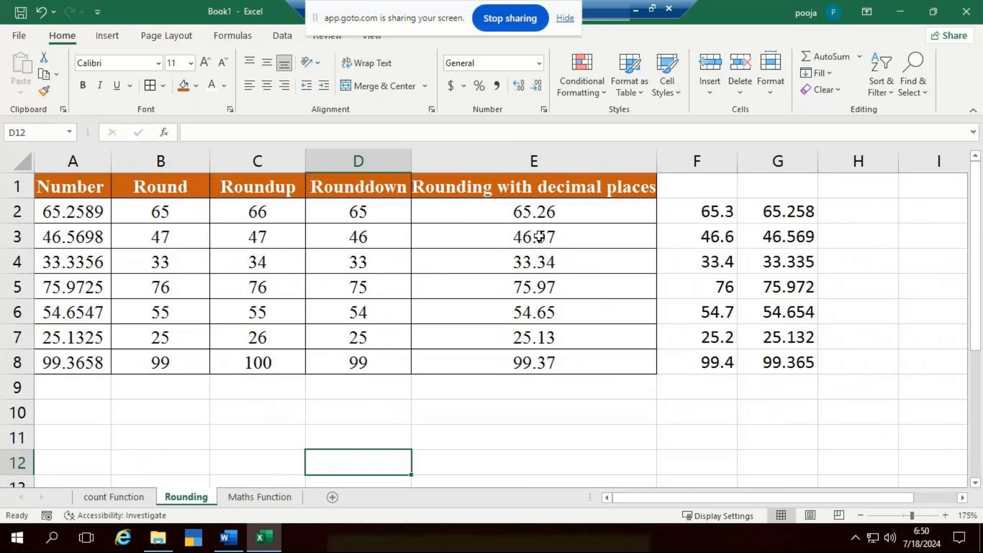
{"action": "left_click_drag", "start_coordinate": [545, 226], "coordinate": [579, 368]}
{"action": "key", "text": "ctrl+c"}
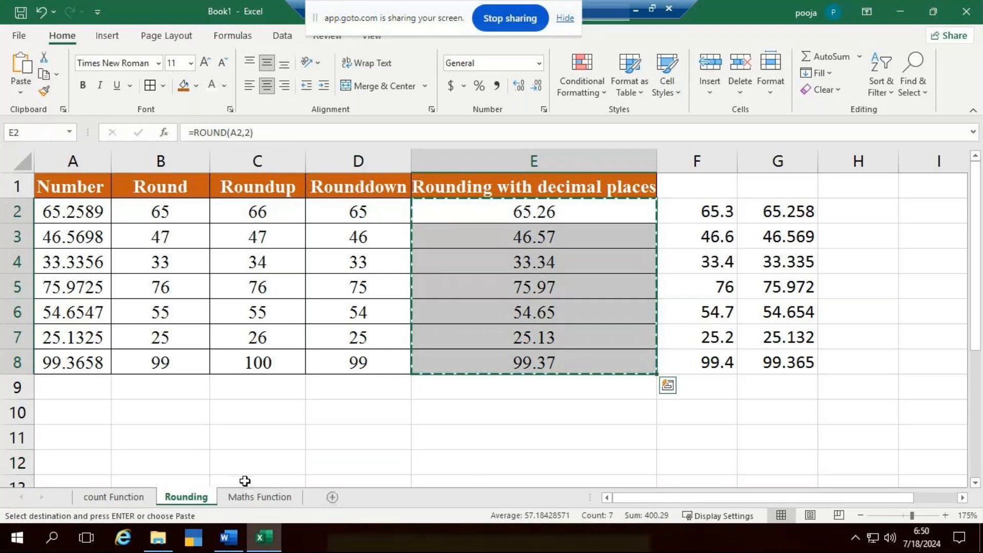
- Enter the header Number in cell A45 of the Maths Function sheet
{"action": "left_click", "coordinate": [259, 497]}
{"action": "type", "text": "Number"}
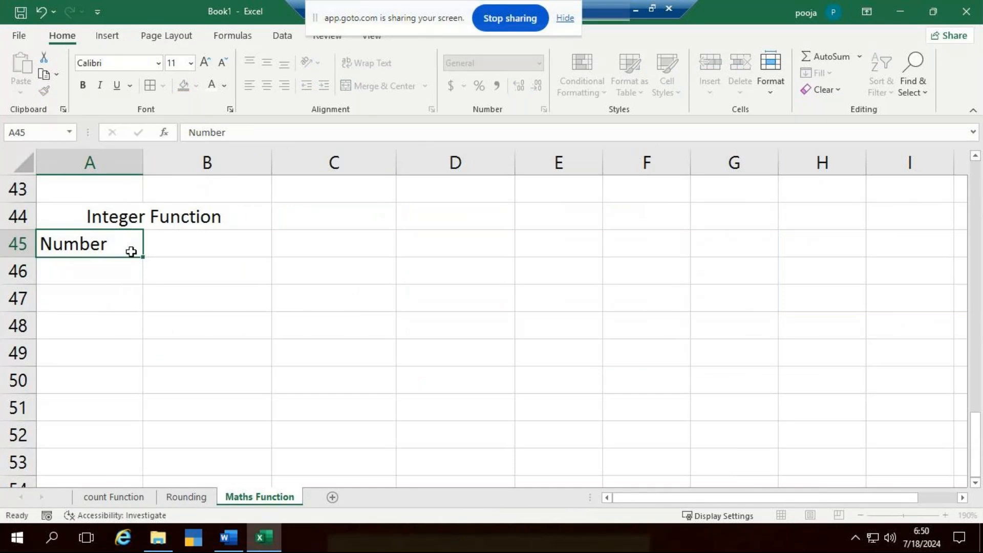
{"action": "key", "text": "Return"}
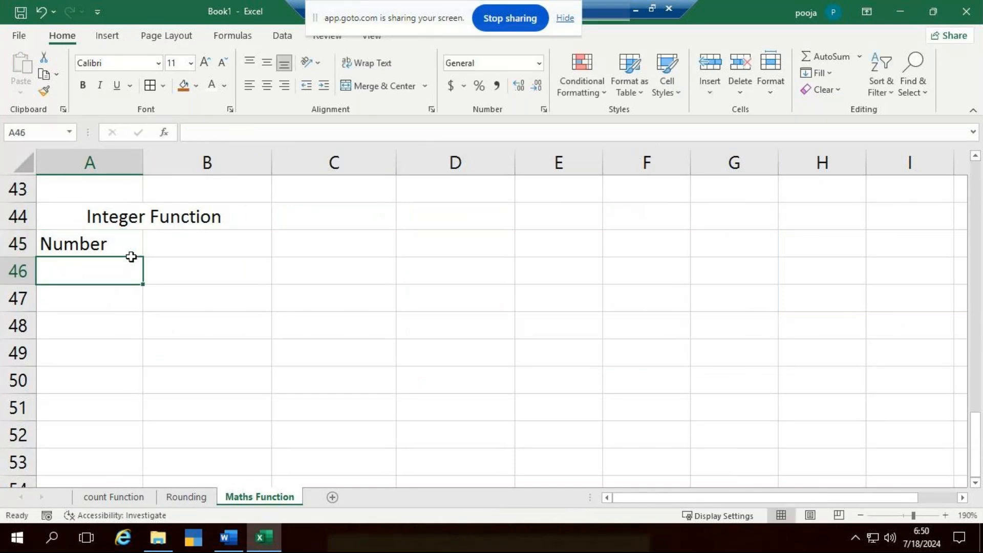
- Try to paste the Rounding sheet's E2:E8 values at A46 on the Maths Function sheet, and undo the paste
{"action": "left_click", "coordinate": [191, 498]}
{"action": "key", "text": "ctrl+c"}
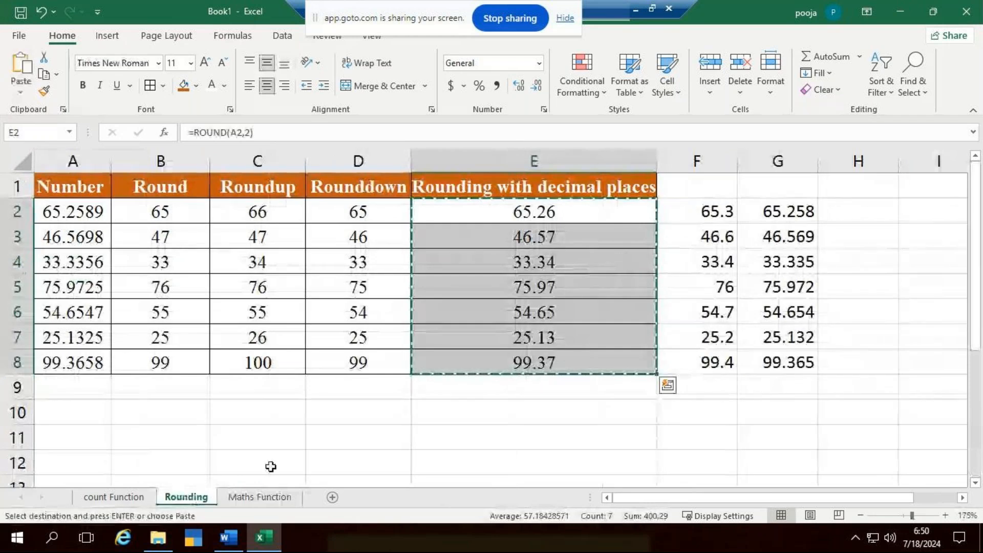
{"action": "left_click", "coordinate": [284, 496]}
{"action": "key", "text": "ctrl+v"}
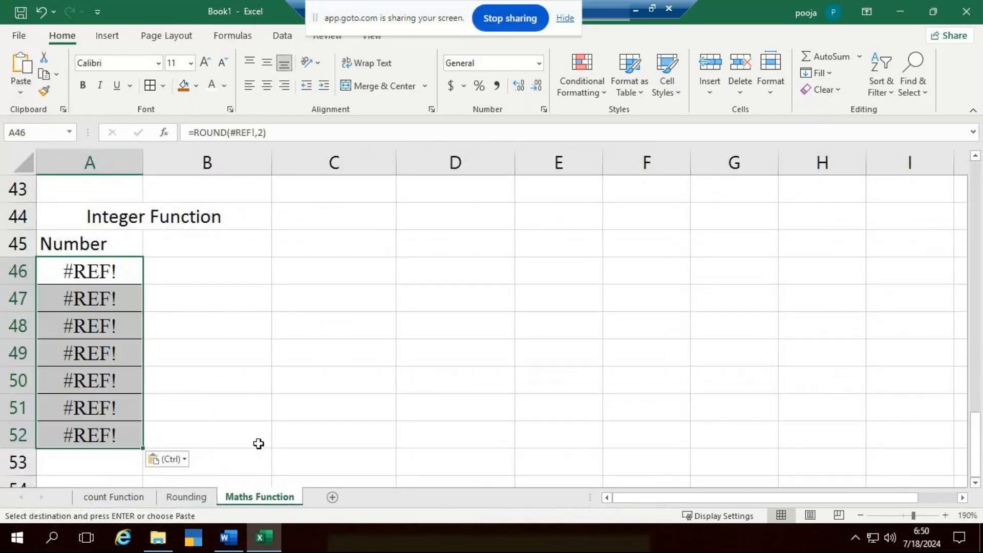
{"action": "key", "text": "ctrl+z"}
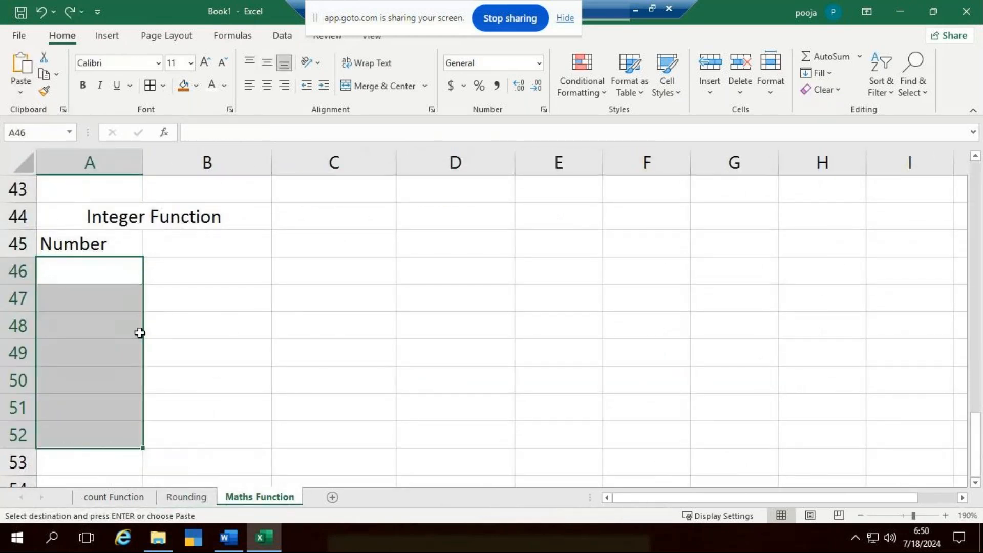
{"action": "key", "text": "alt+Tab"}
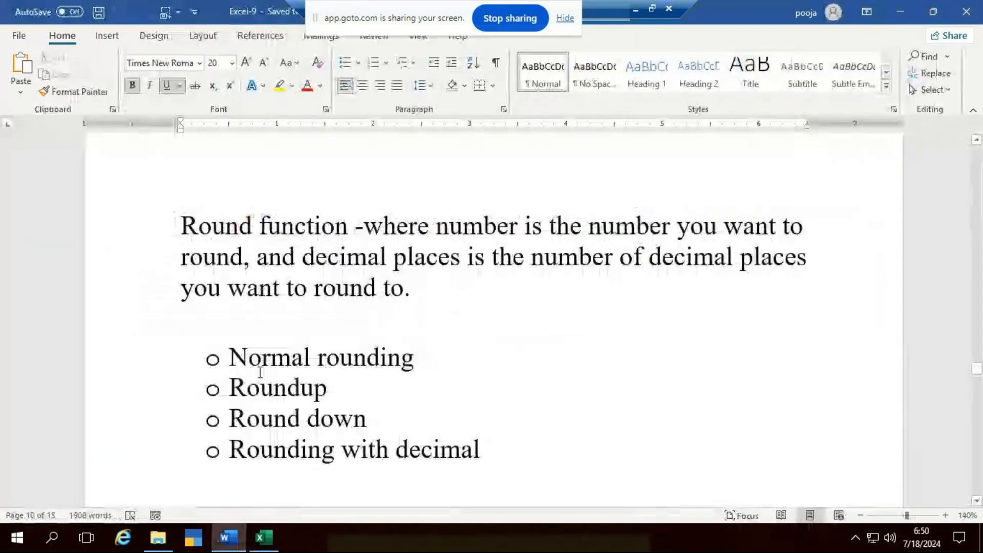
{"action": "key", "text": "alt+Tab"}
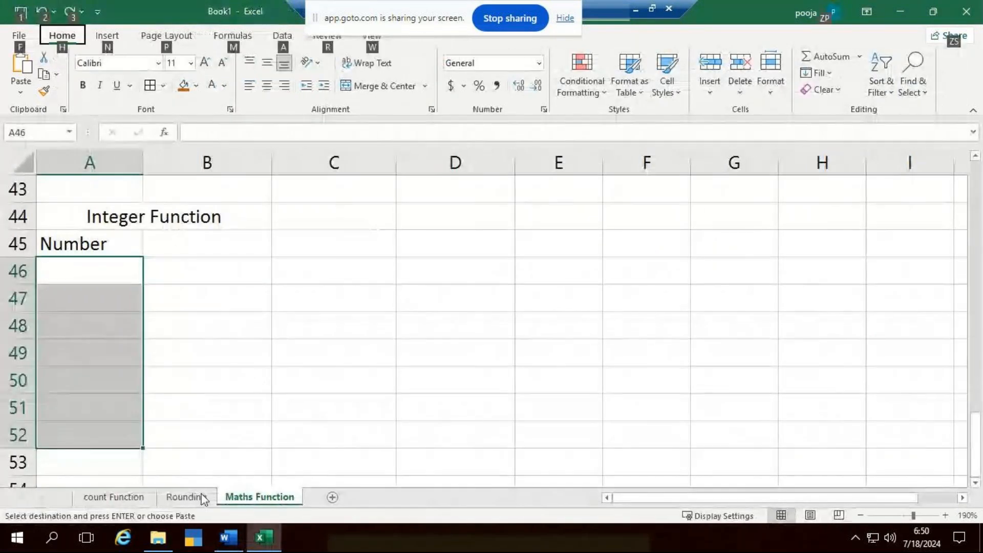
- Copy the numbers in A2:A8 of the Rounding sheet into A46:A52 of the Maths Function sheet
{"action": "left_click", "coordinate": [198, 495]}
{"action": "left_click_drag", "start_coordinate": [92, 215], "coordinate": [95, 361]}
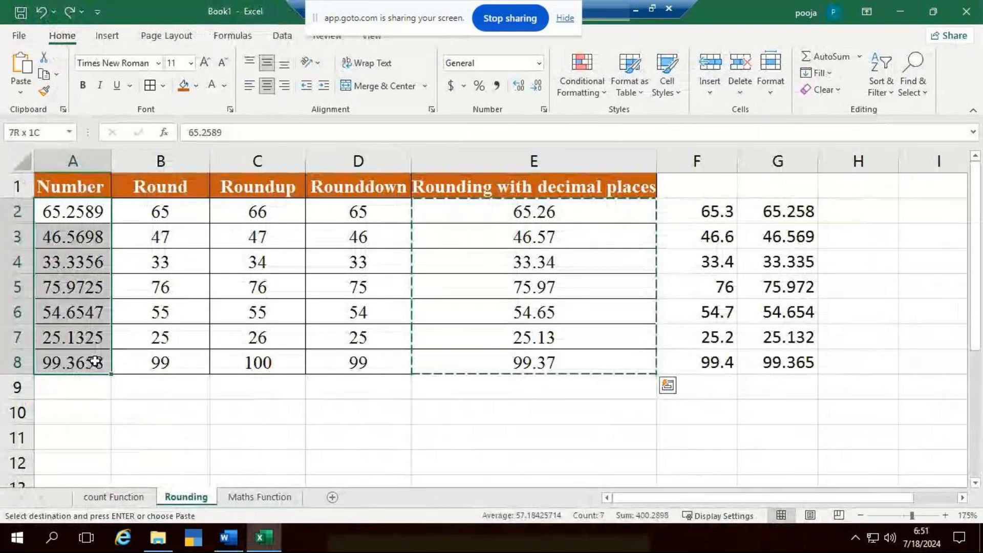
{"action": "key", "text": "ctrl+c"}
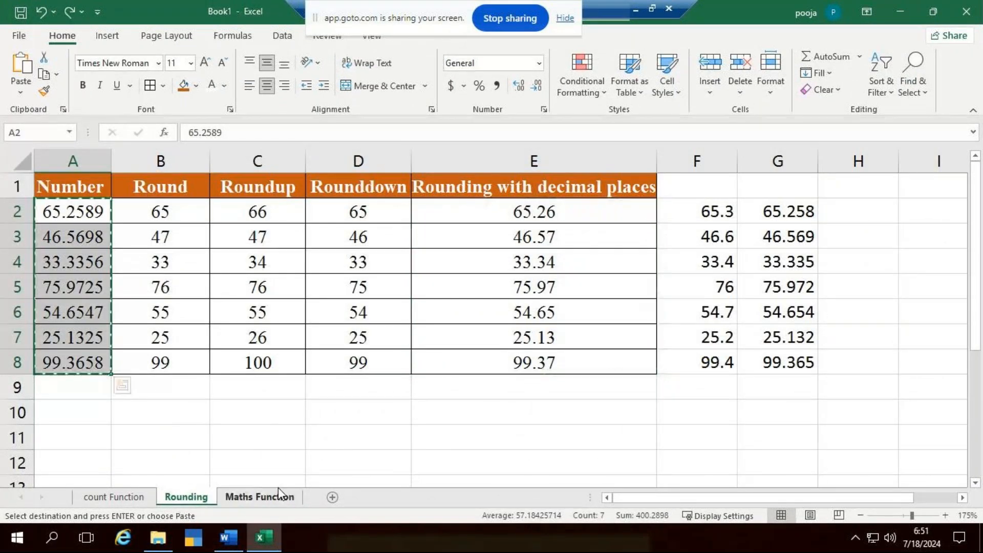
{"action": "left_click", "coordinate": [259, 496]}
{"action": "key", "text": "ctrl+v"}
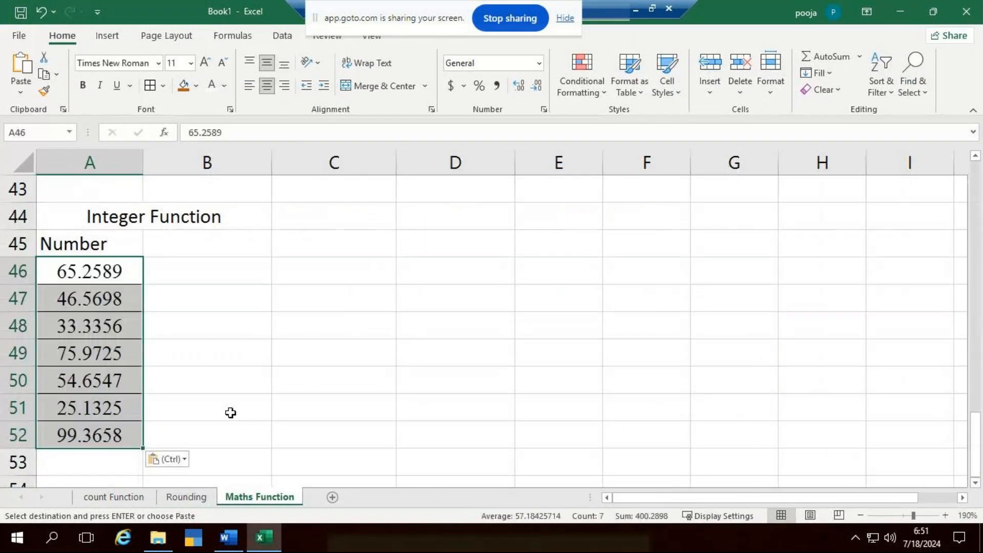
- Enter =INT(A46) in B46 and fill the formula down through B52
{"action": "left_click", "coordinate": [191, 249]}
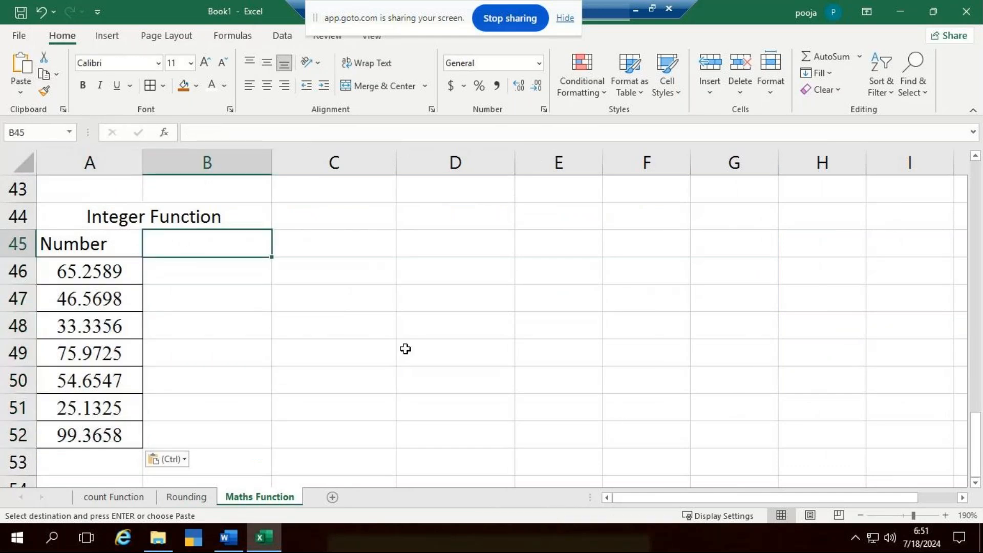
{"action": "left_click", "coordinate": [158, 269]}
{"action": "key", "text": "Escape"}
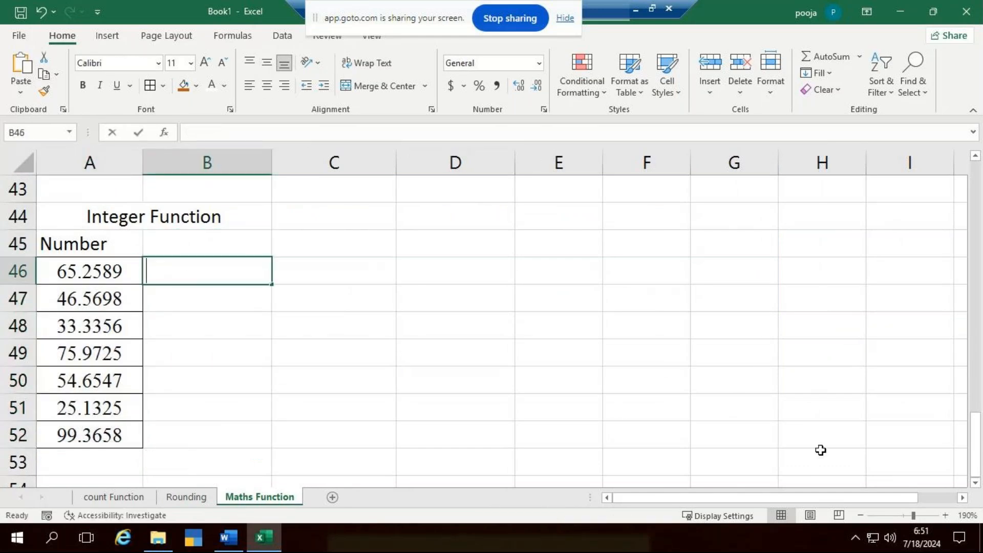
{"action": "type", "text": "=in"}
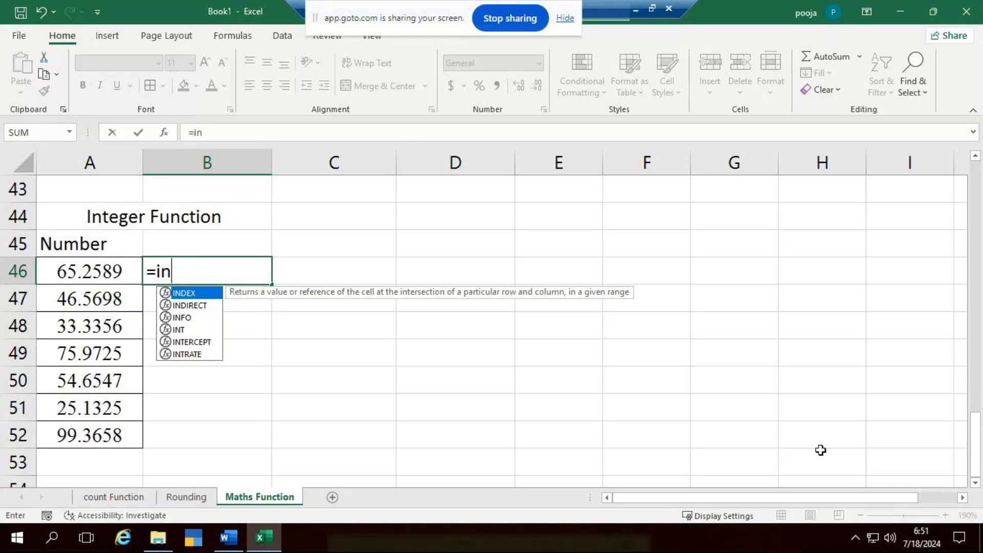
{"action": "type", "text": "t"}
{"action": "key", "text": "Tab"}
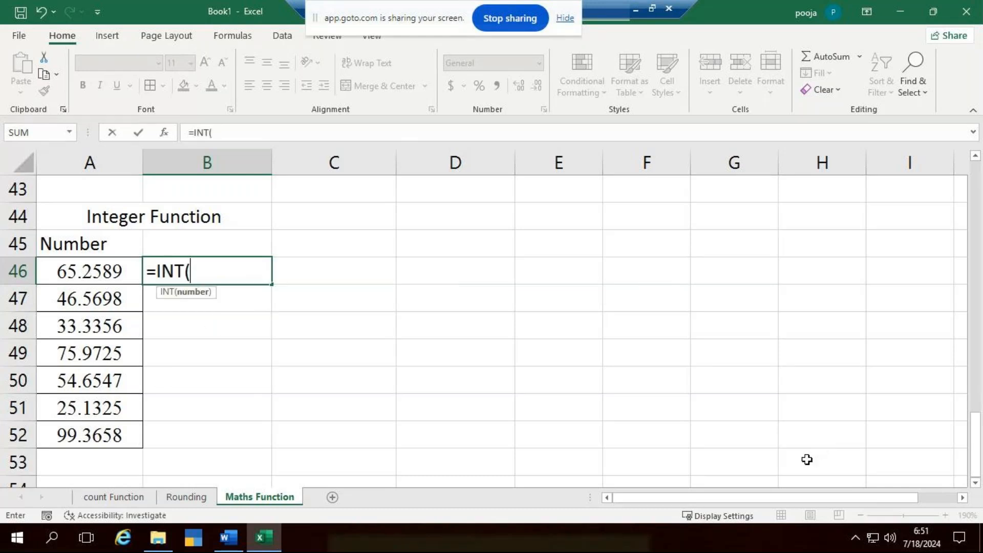
{"action": "left_click", "coordinate": [71, 275]}
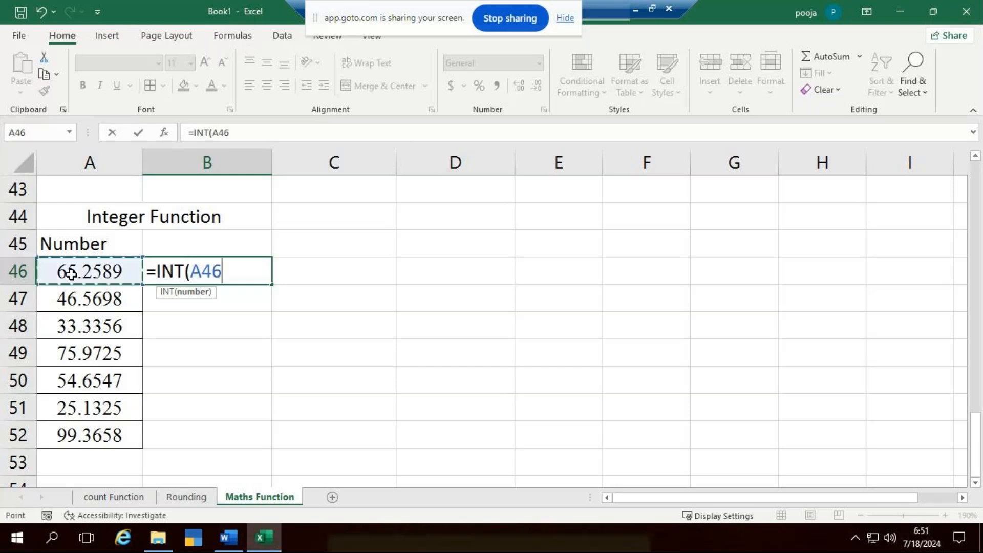
{"action": "type", "text": ")"}
{"action": "key", "text": "Return"}
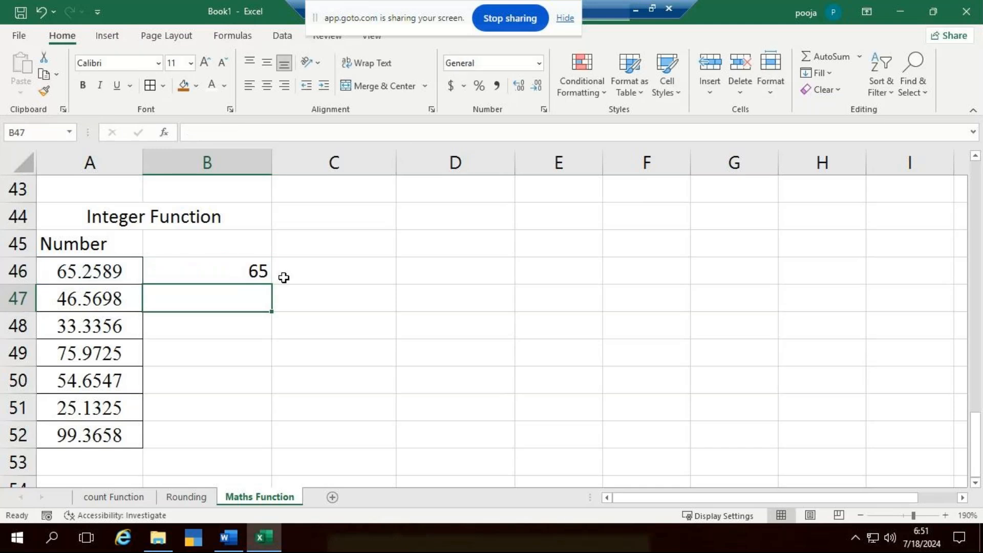
{"action": "left_click", "coordinate": [247, 266]}
{"action": "left_click_drag", "start_coordinate": [274, 285], "coordinate": [272, 445]}
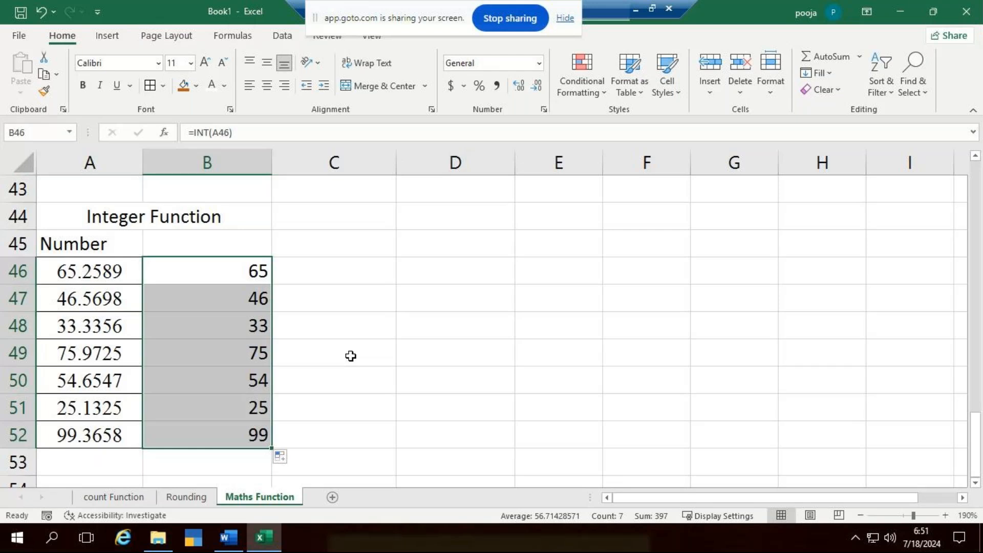
- Enter the column headers Int, Odd and Even in cells B45, C45 and D45
{"action": "left_click", "coordinate": [244, 238]}
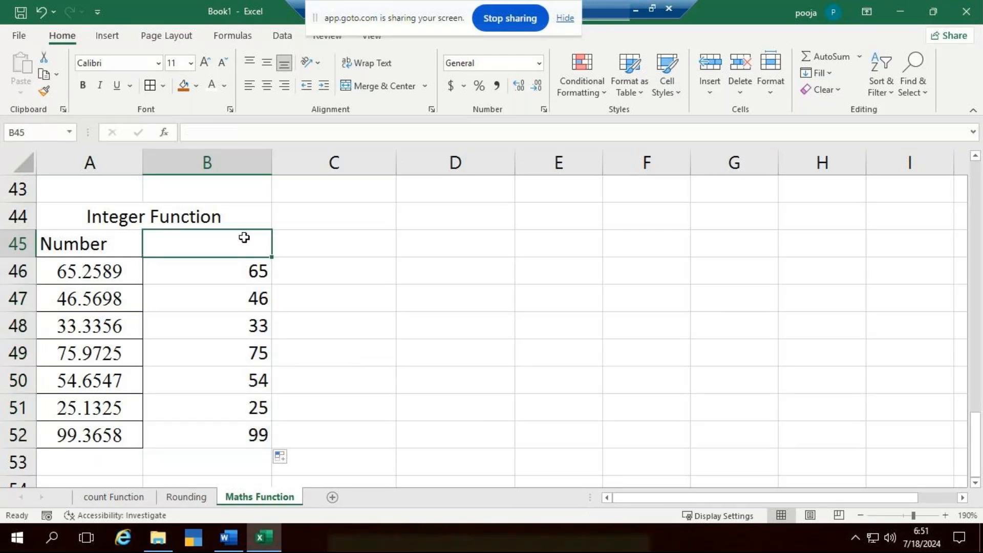
{"action": "type", "text": "Int"}
{"action": "key", "text": "Tab"}
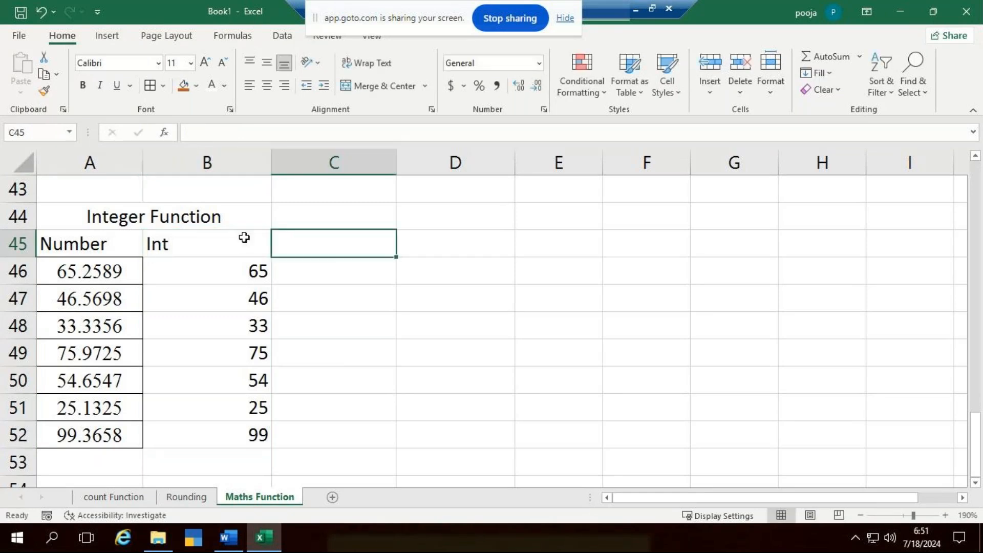
{"action": "type", "text": "Odd"}
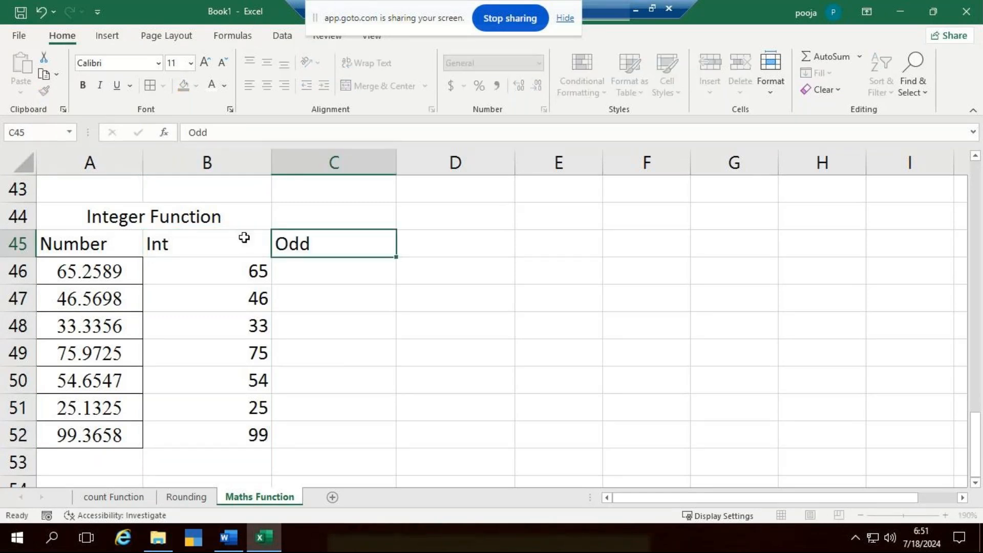
{"action": "key", "text": "Tab"}
{"action": "type", "text": "Even"}
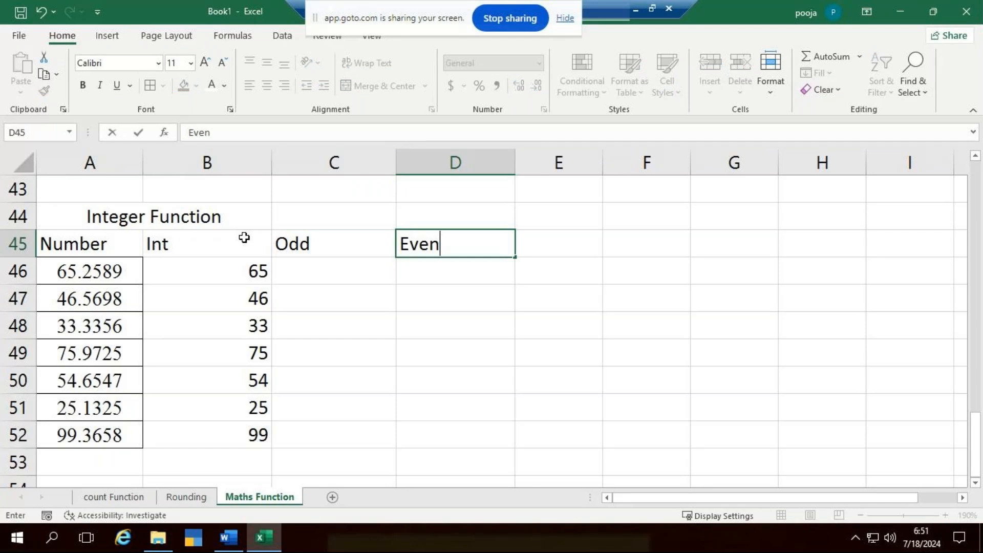
{"action": "key", "text": "Return"}
- Format the table A45:D52 with centred text, all borders and the Times New Roman font
{"action": "left_click_drag", "start_coordinate": [114, 252], "coordinate": [419, 435]}
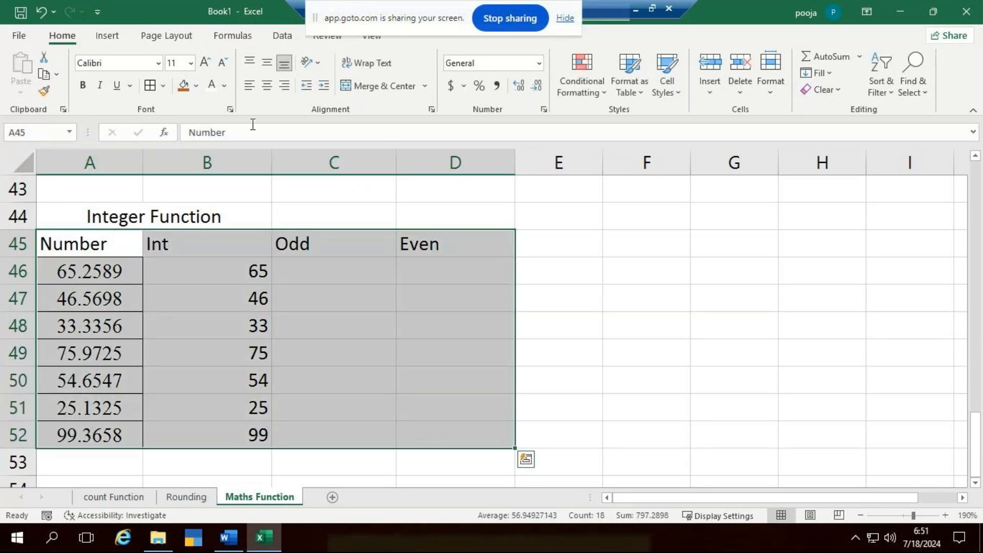
{"action": "left_click", "coordinate": [267, 85]}
{"action": "left_click", "coordinate": [150, 85]}
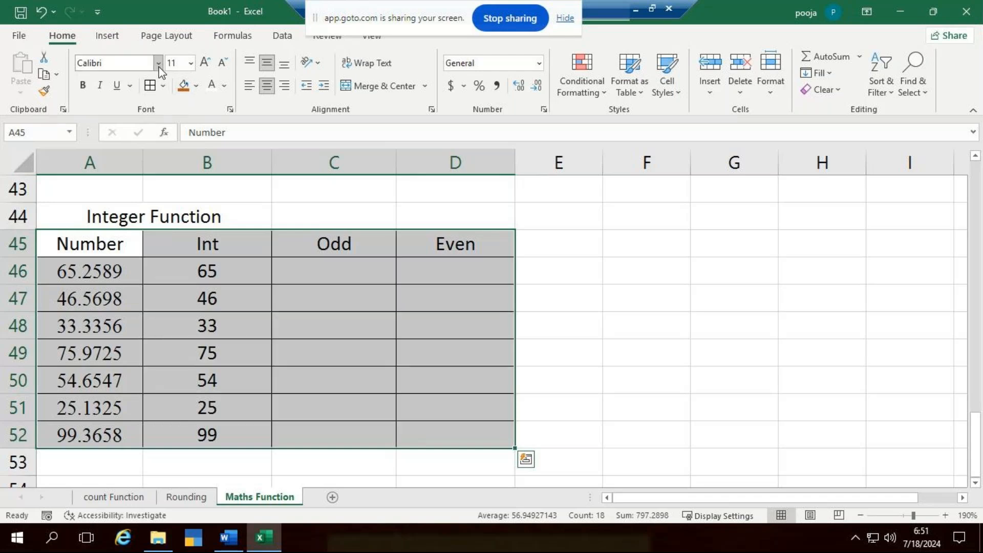
{"action": "left_click", "coordinate": [159, 63]}
{"action": "type", "text": "Times"}
{"action": "key", "text": "Return"}
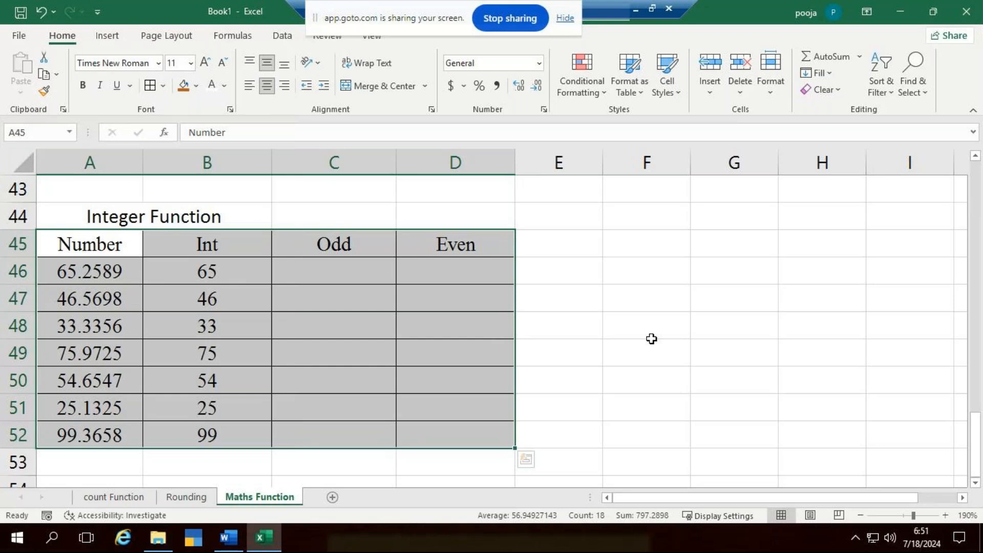
{"action": "left_click", "coordinate": [652, 339]}
- Clear the INT formulas from B46:B52
{"action": "left_click", "coordinate": [343, 279]}
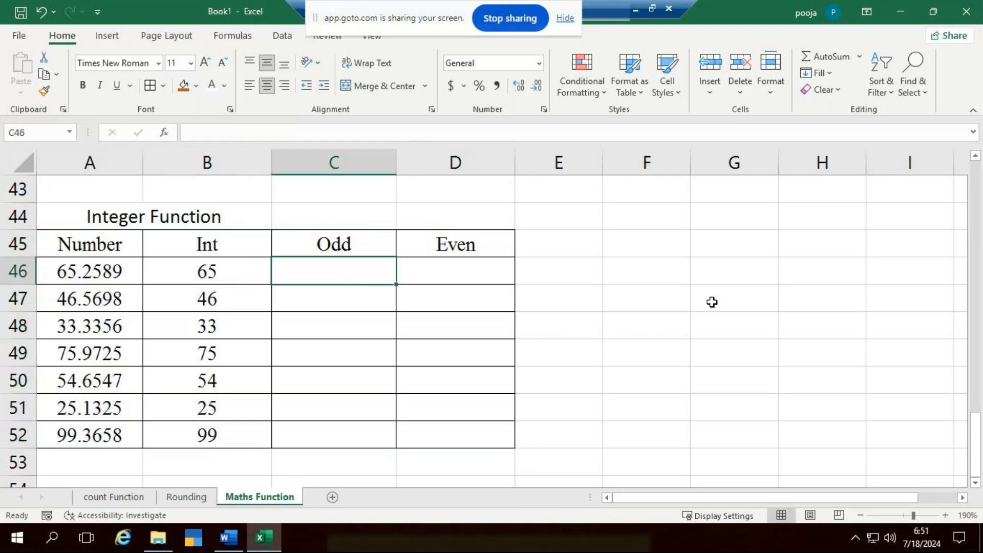
{"action": "left_click_drag", "start_coordinate": [215, 271], "coordinate": [244, 437]}
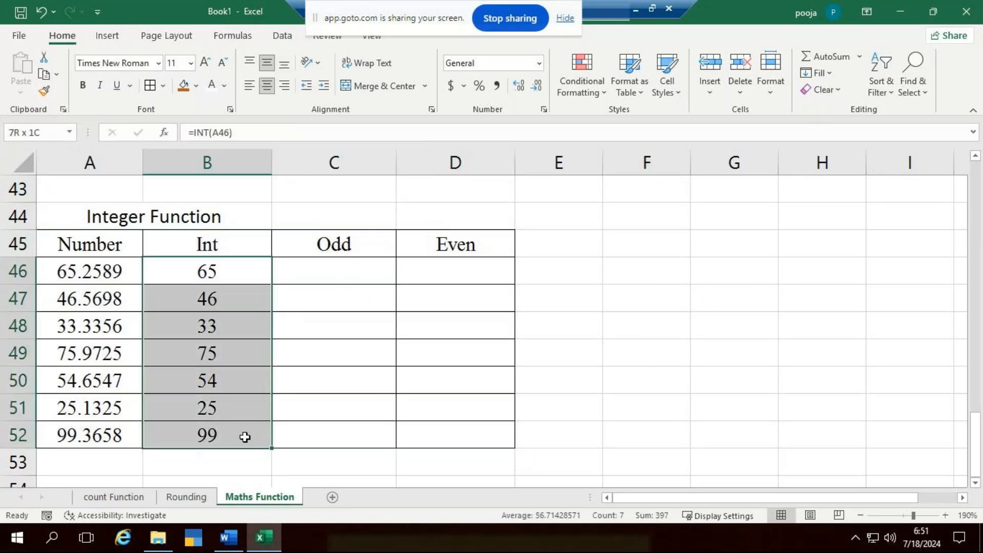
{"action": "key", "text": "Delete"}
{"action": "key", "text": "Up"}
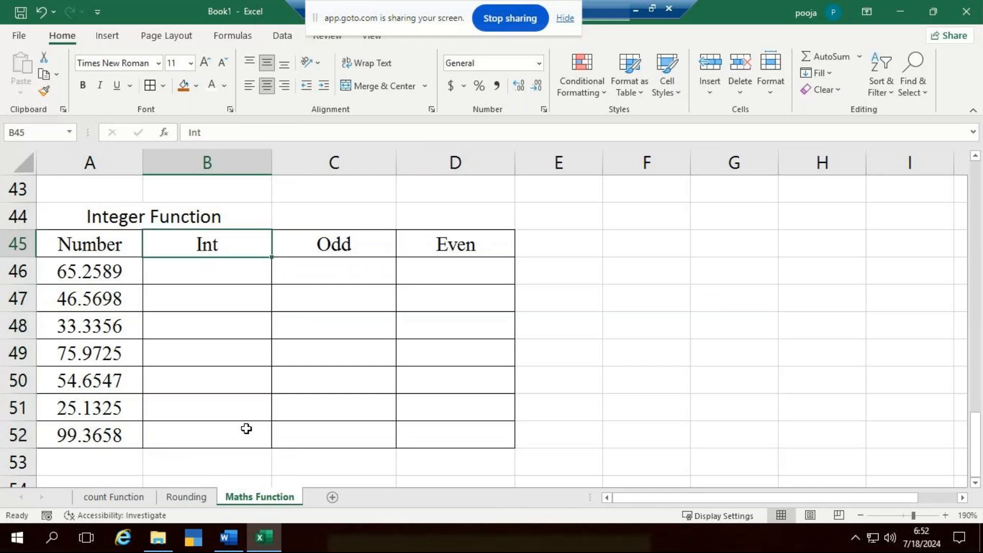
- Enter the formula =INT(A46) in cell B46 under the Int header
{"action": "key", "text": "Down"}
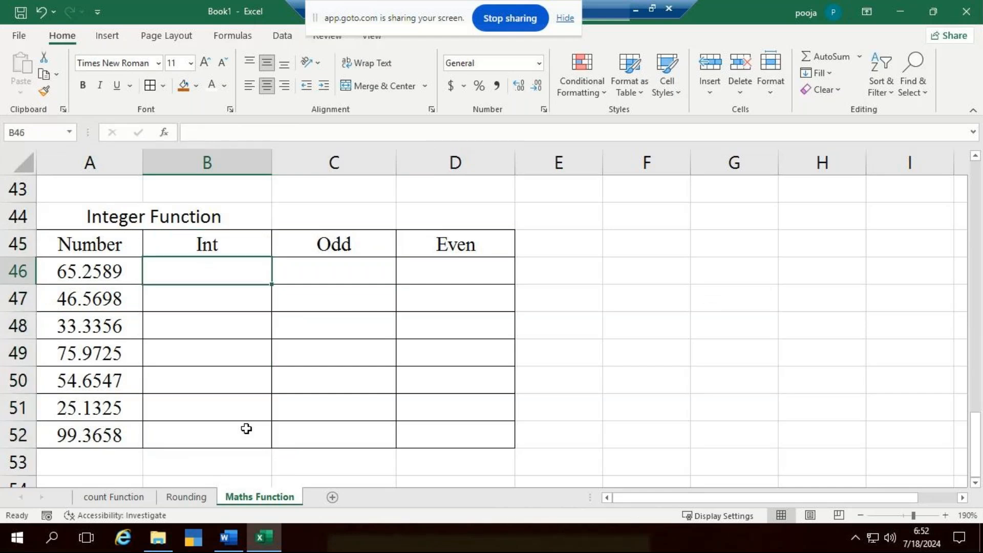
{"action": "type", "text": "="}
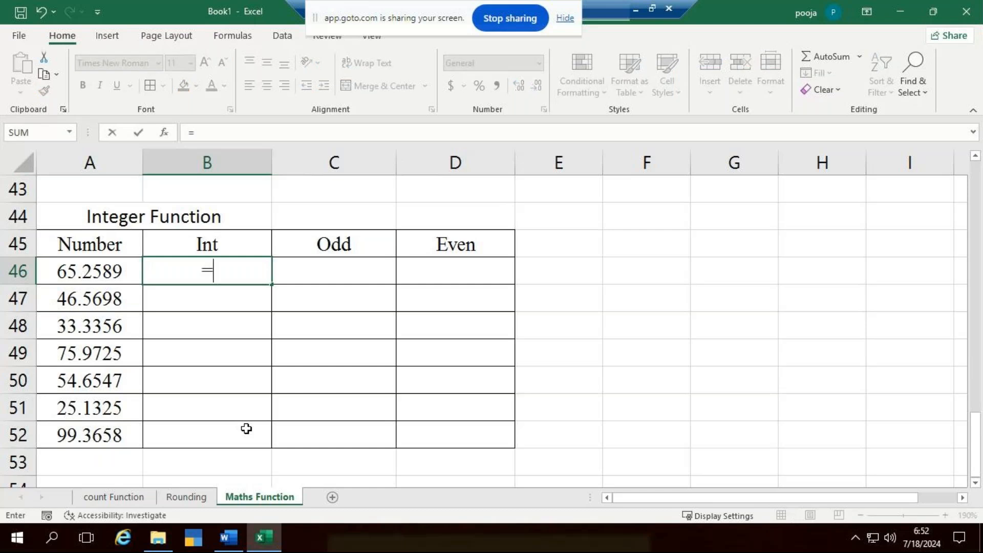
{"action": "type", "text": "int"}
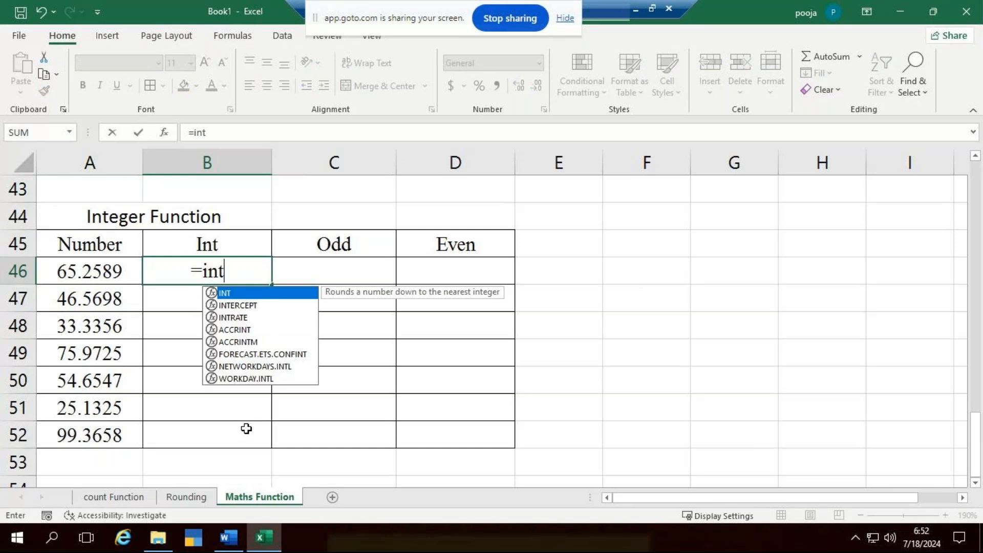
{"action": "key", "text": "Tab"}
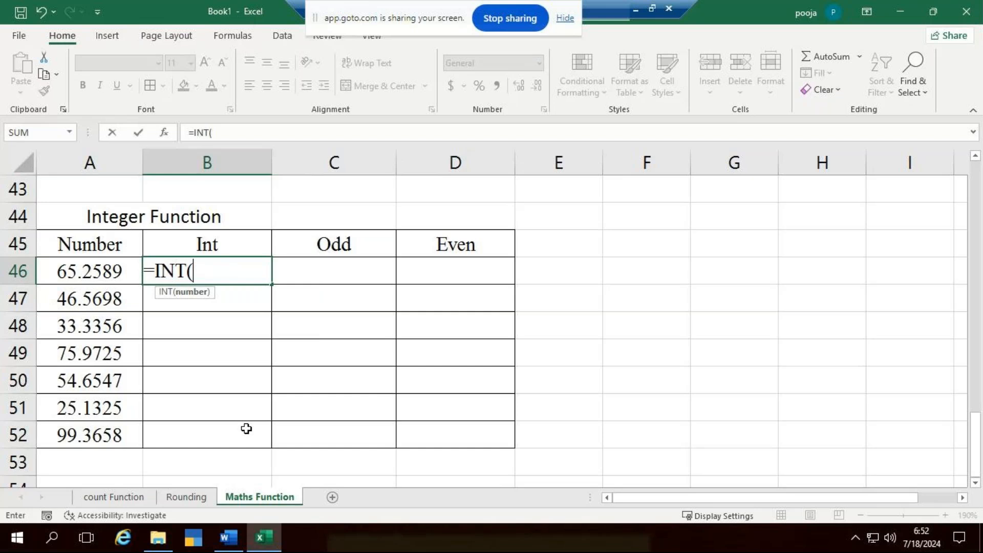
{"action": "left_click", "coordinate": [81, 265]}
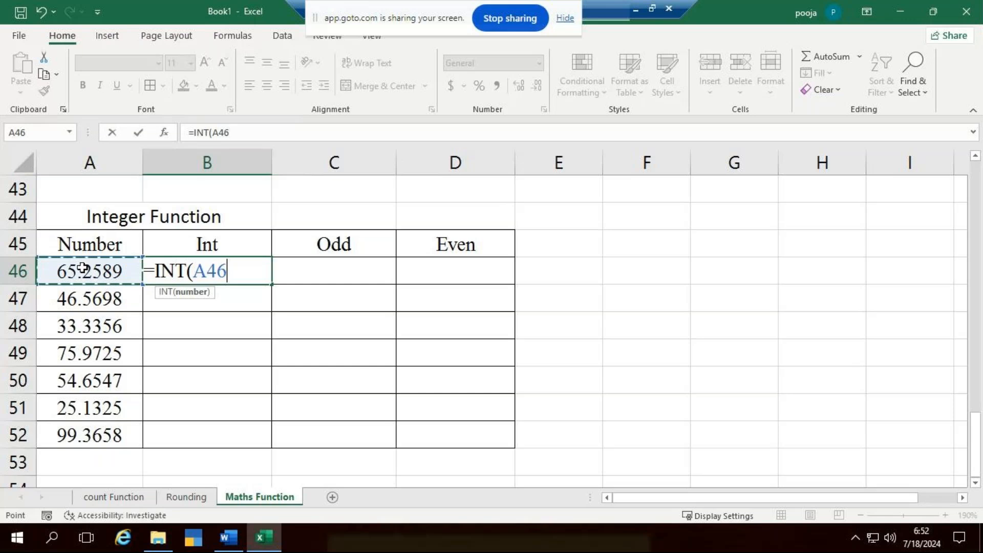
{"action": "type", "text": ")"}
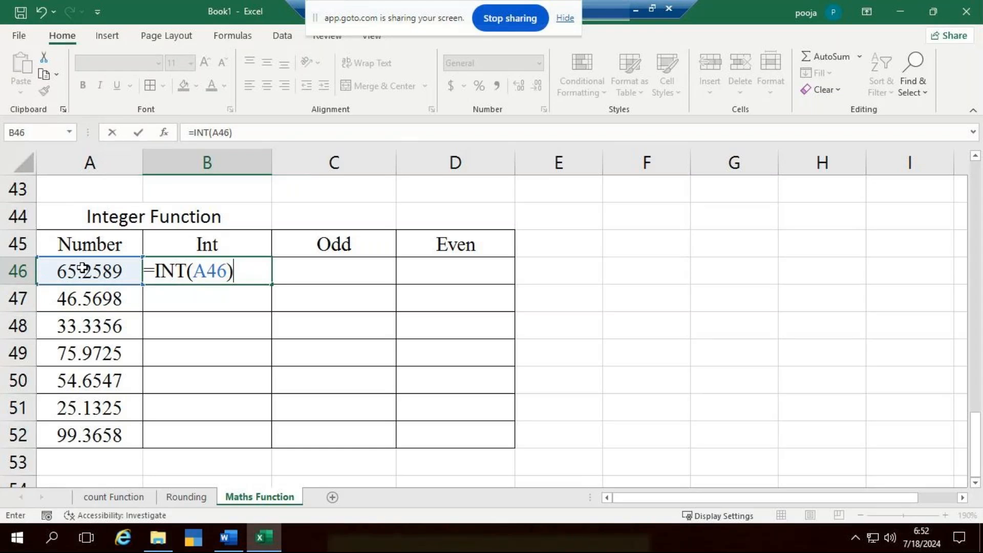
{"action": "key", "text": "ctrl+Return"}
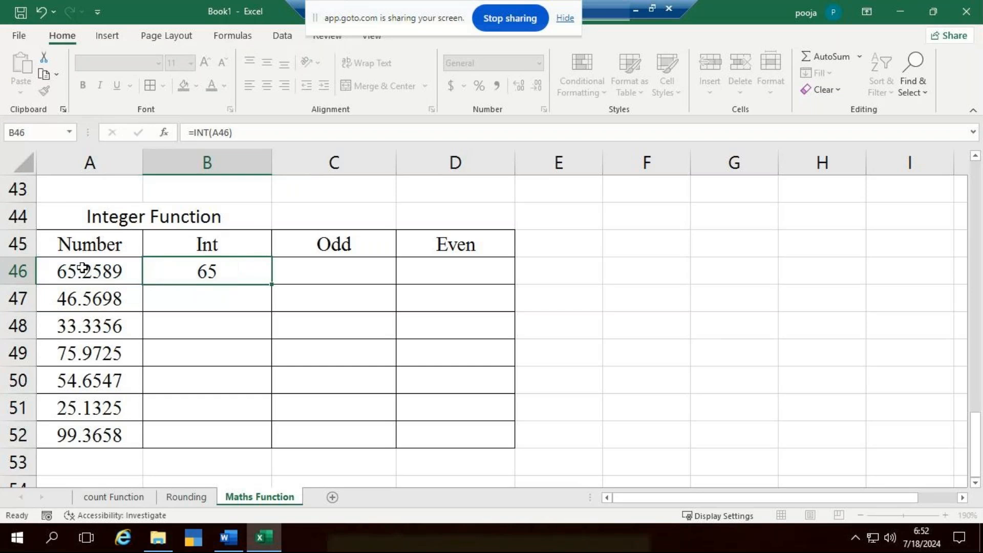
- Review the INT formula in B46 and fill it down through B52
{"action": "key", "text": "Down"}
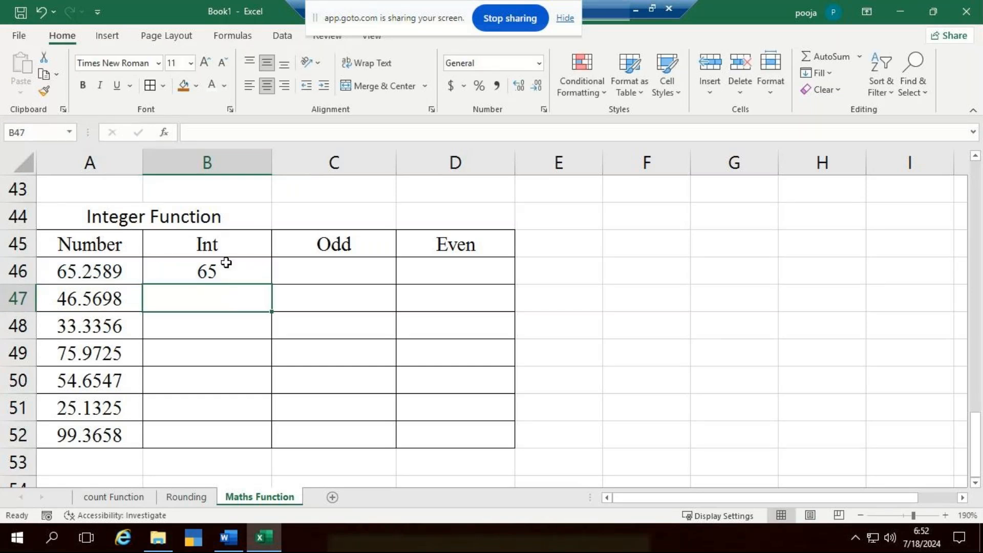
{"action": "left_click", "coordinate": [231, 267]}
{"action": "key", "text": "F2"}
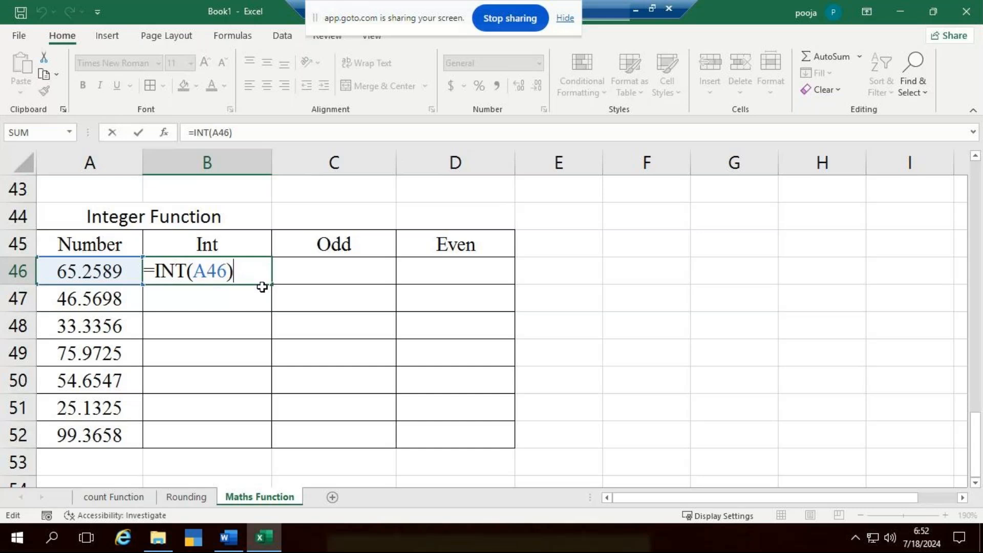
{"action": "left_click", "coordinate": [317, 352]}
{"action": "left_click", "coordinate": [234, 277]}
{"action": "left_click_drag", "start_coordinate": [247, 326], "coordinate": [202, 435]}
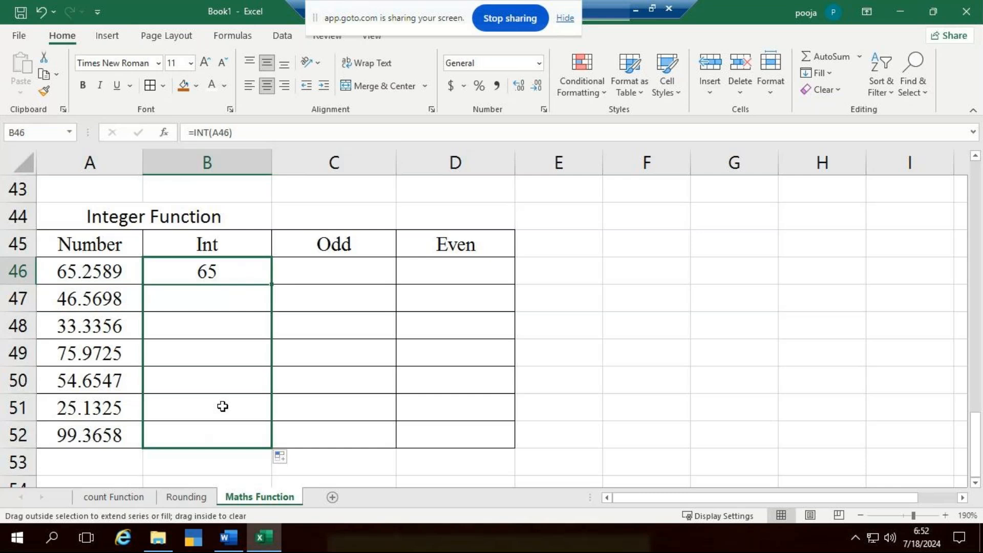
- Enter the formula =ODD(A46) in cell C46 under the Odd header and review its cell reference
{"action": "key", "text": "Right"}
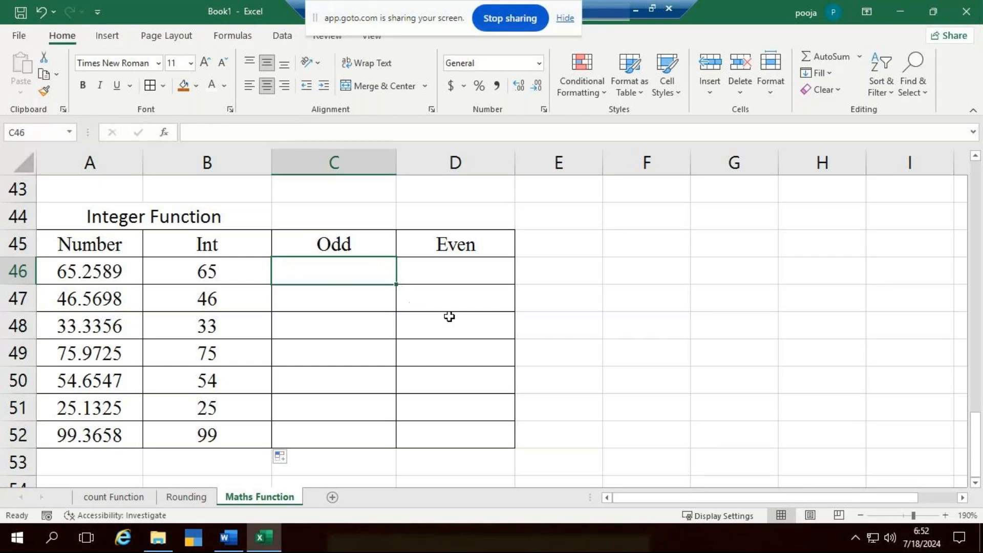
{"action": "type", "text": "=odd"}
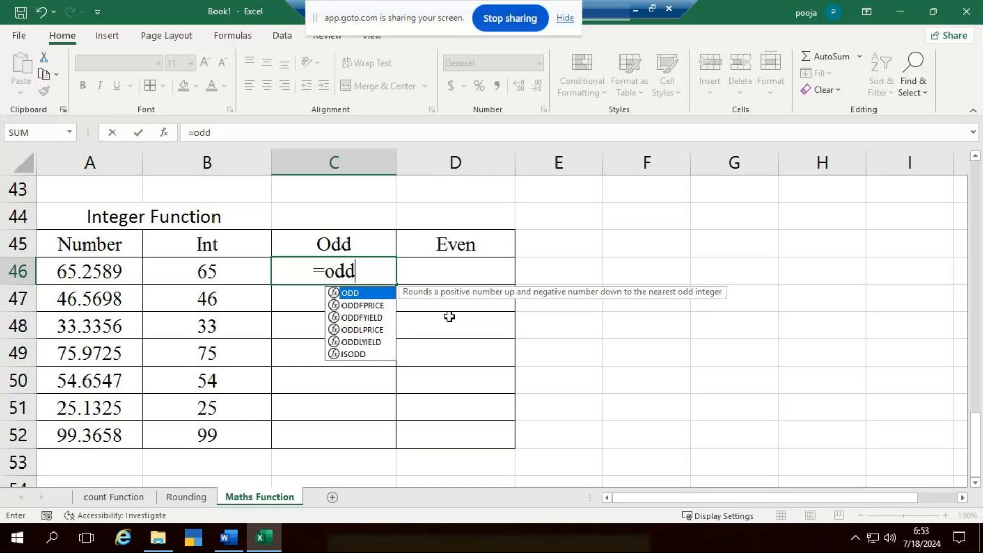
{"action": "key", "text": "Tab"}
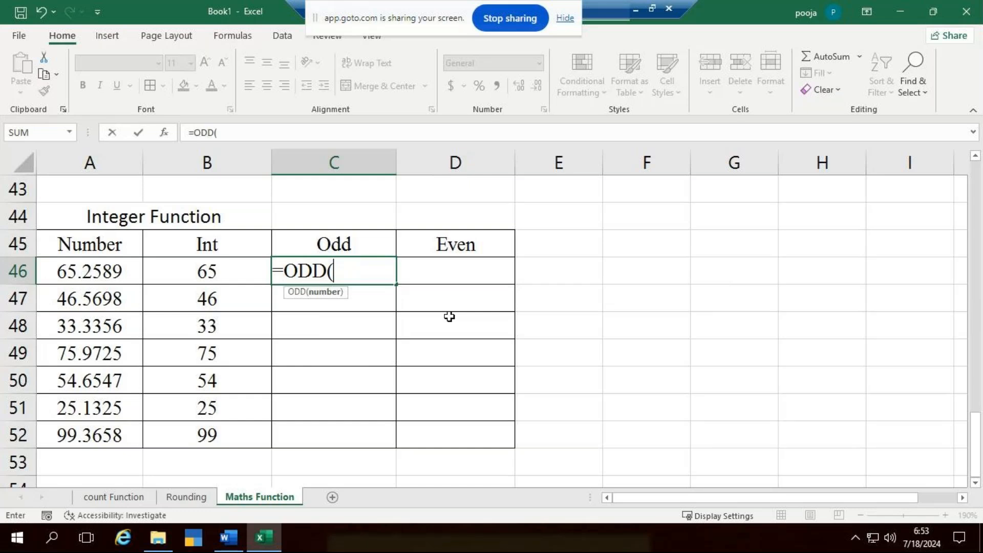
{"action": "left_click", "coordinate": [82, 275]}
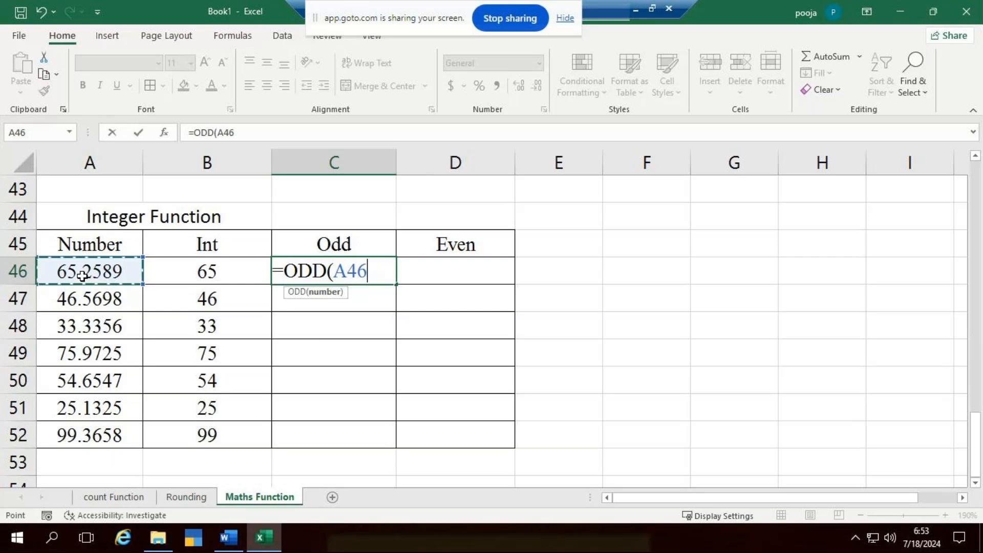
{"action": "type", "text": ")"}
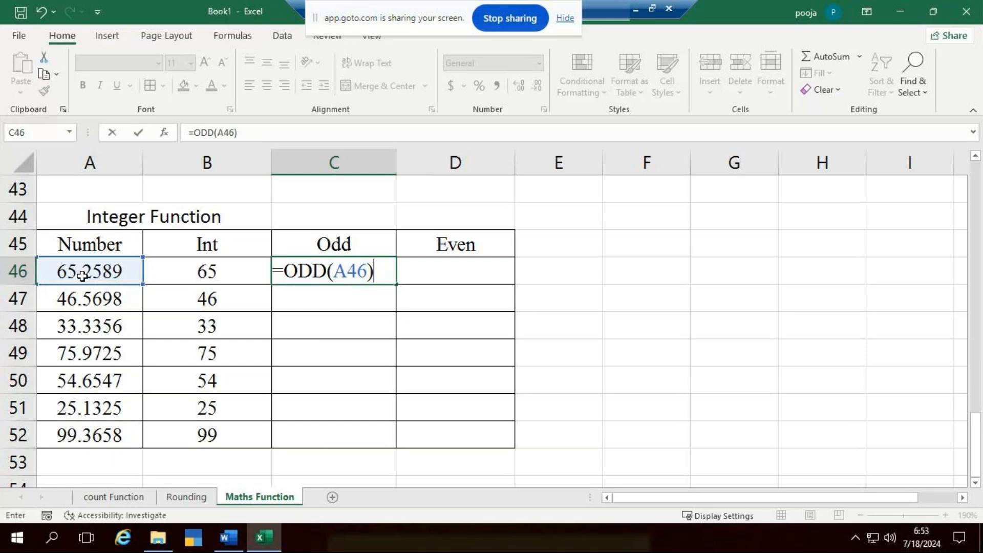
{"action": "key", "text": "Return"}
{"action": "left_click", "coordinate": [311, 276]}
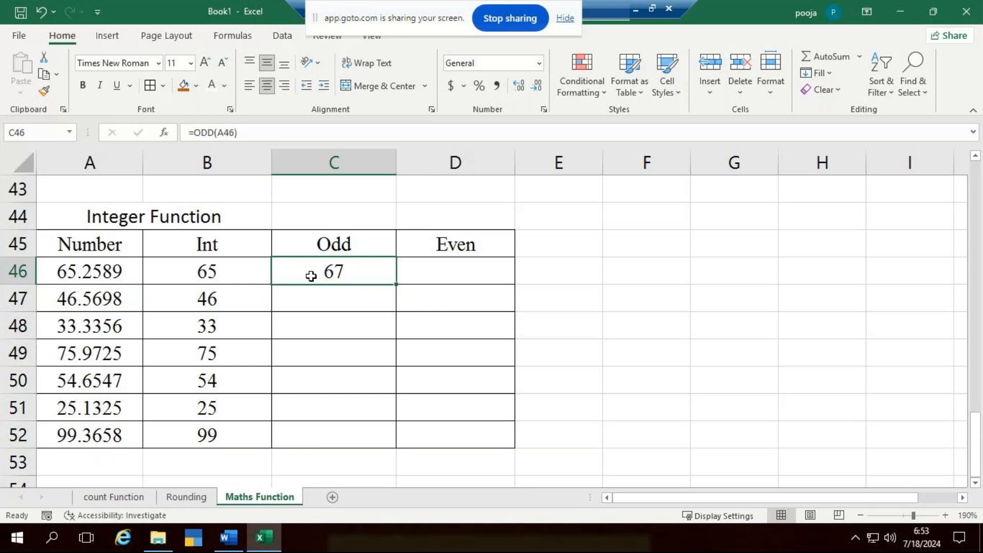
{"action": "double_click", "coordinate": [348, 279]}
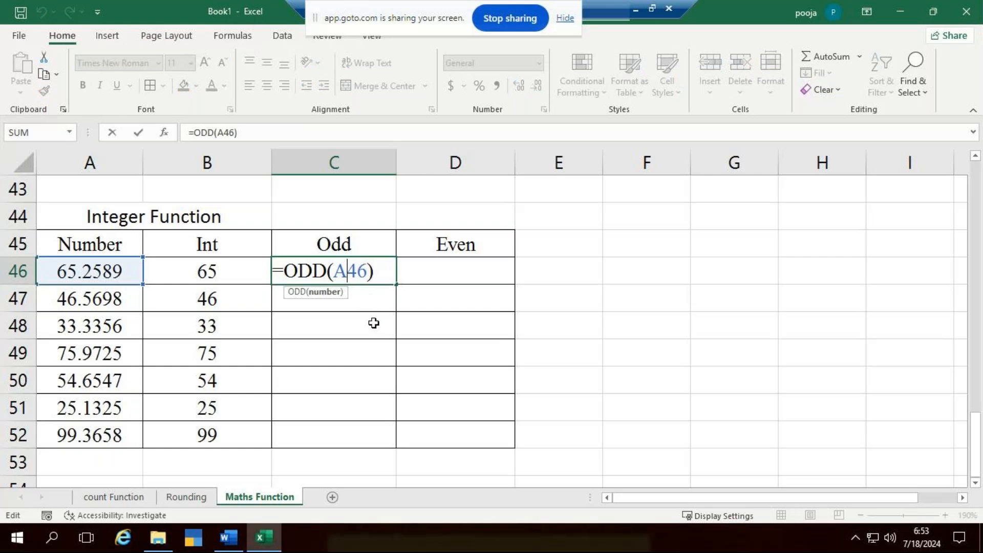
{"action": "key", "text": "Escape"}
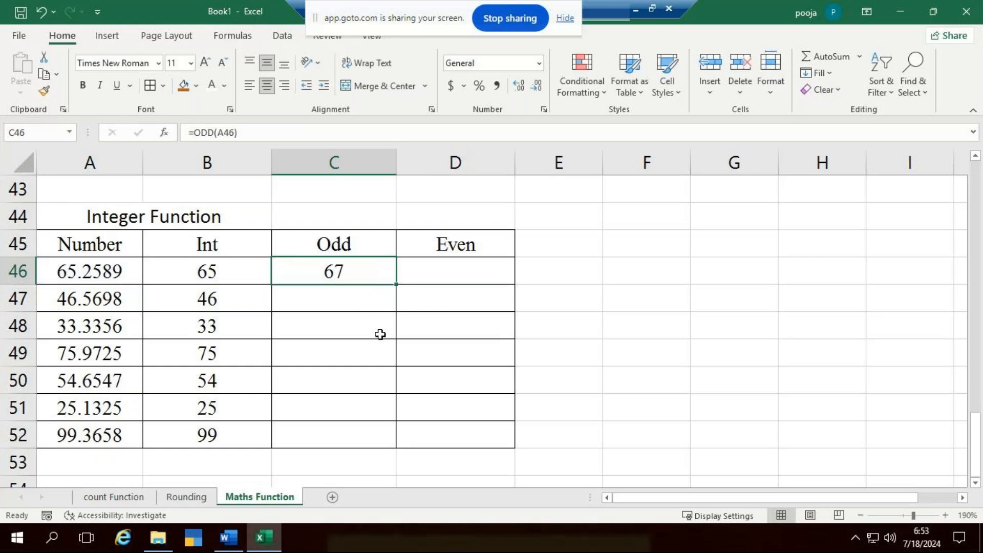
- Fill the ODD formula from C46 down through C52 and compare the results with the numbers in column A
{"action": "left_click", "coordinate": [118, 275]}
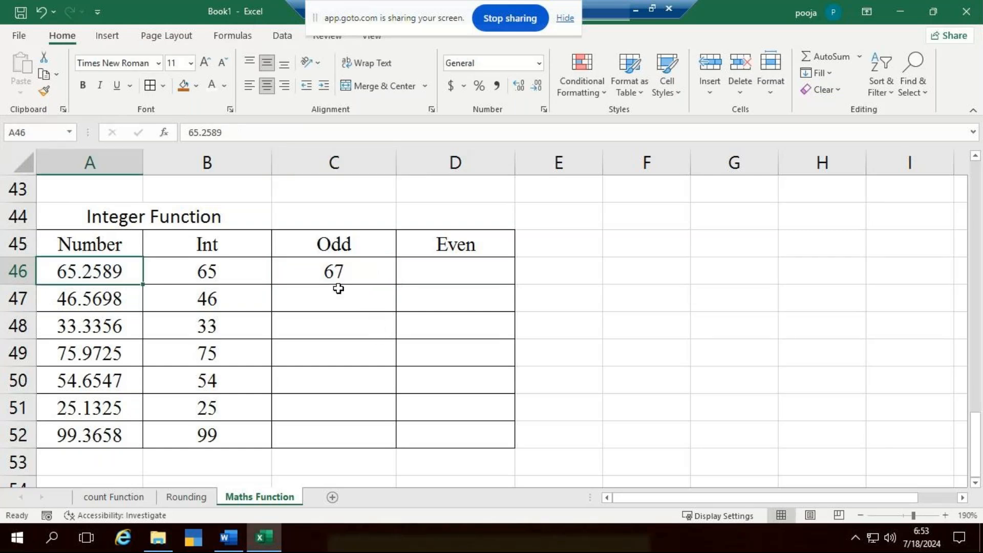
{"action": "left_click", "coordinate": [355, 271]}
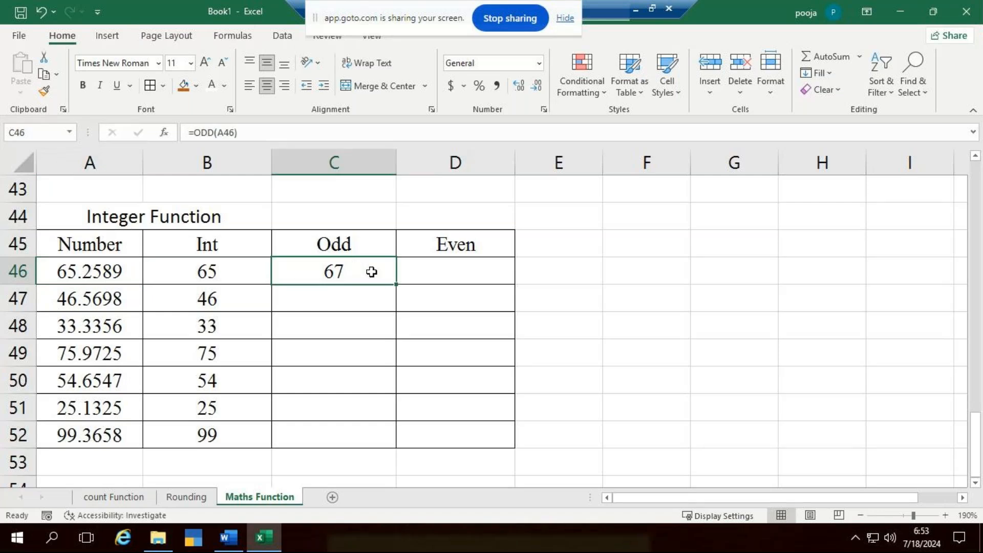
{"action": "double_click", "coordinate": [395, 284]}
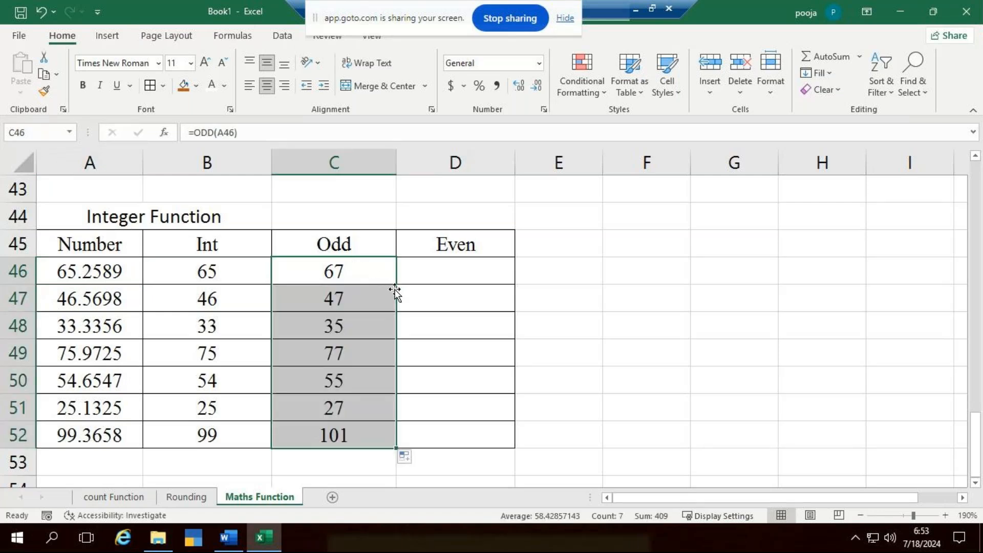
{"action": "left_click", "coordinate": [384, 293]}
{"action": "left_click", "coordinate": [77, 302]}
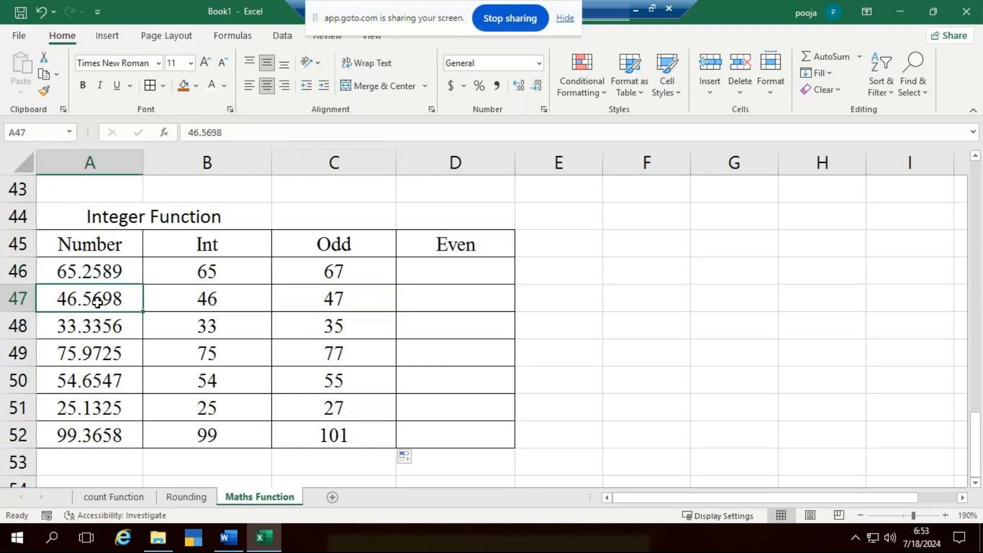
{"action": "left_click", "coordinate": [380, 294]}
{"action": "left_click", "coordinate": [91, 343]}
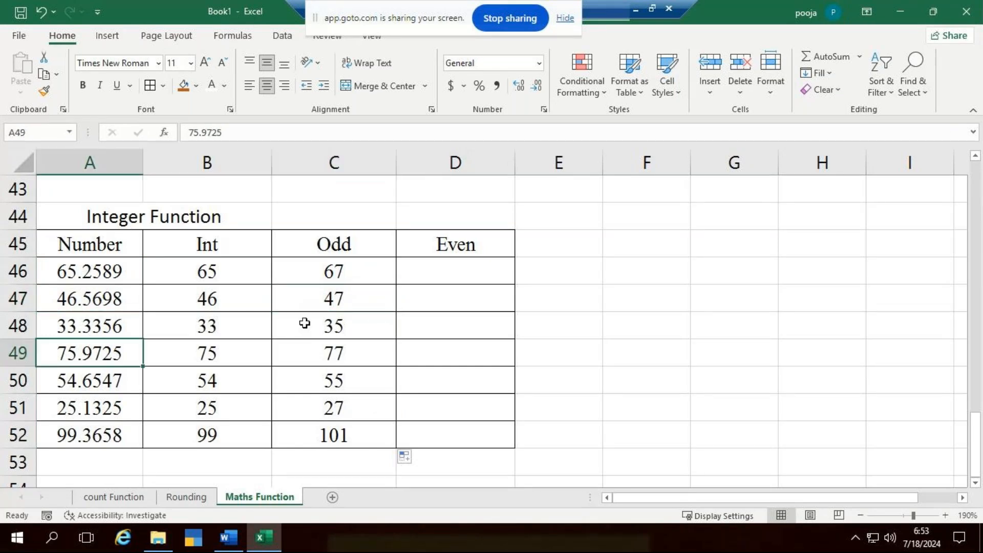
{"action": "left_click", "coordinate": [360, 330]}
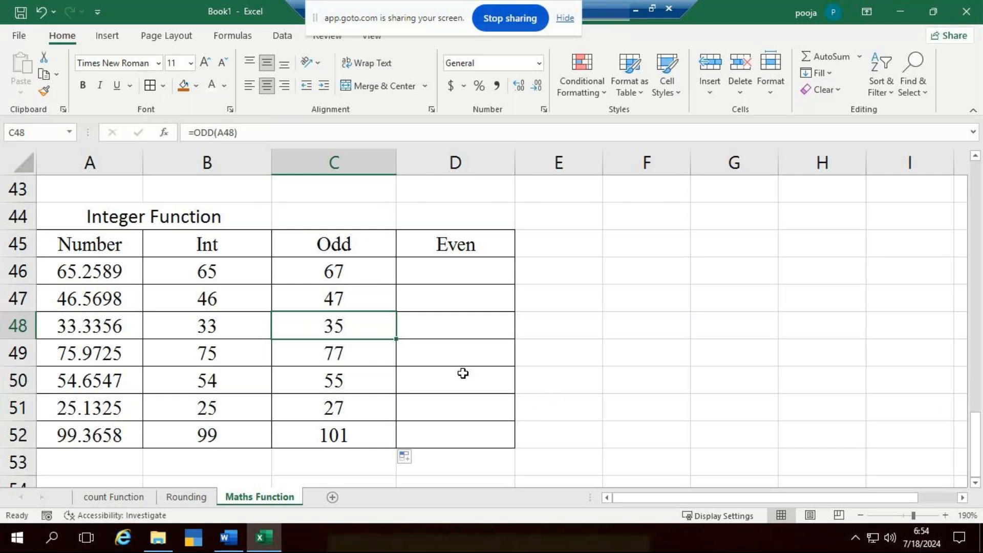
- Enter the formula =EVEN(A46) in cell D46 under the Even header
{"action": "left_click", "coordinate": [479, 275]}
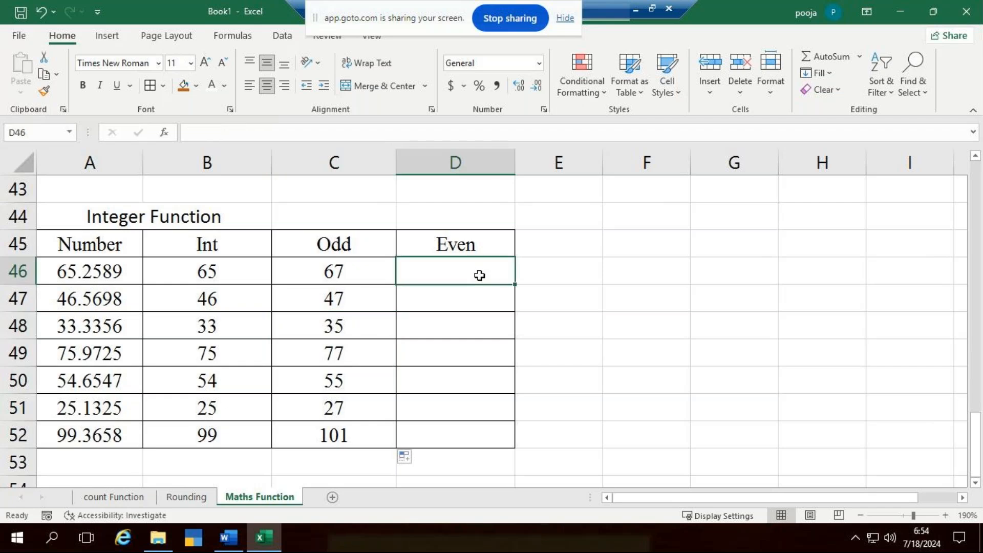
{"action": "type", "text": "=ev"}
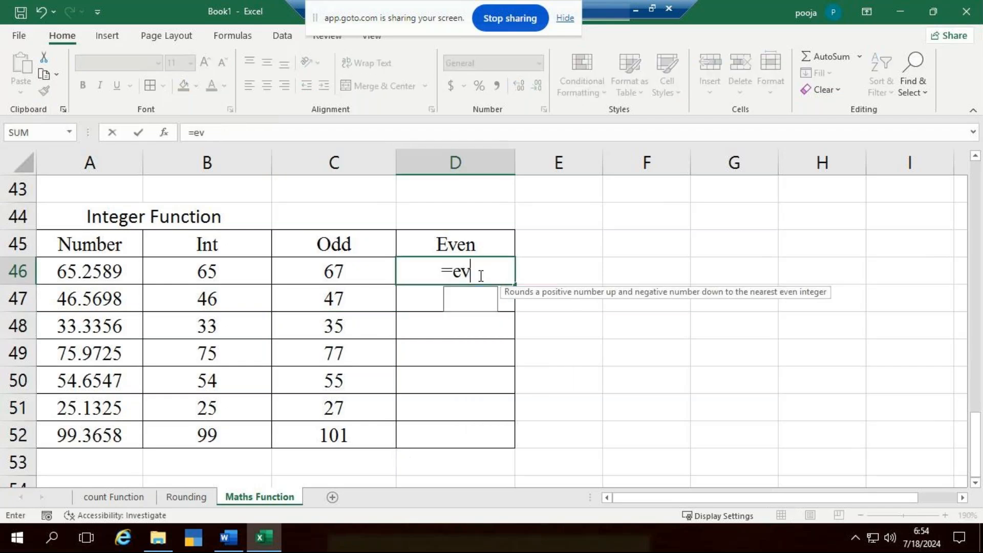
{"action": "key", "text": "Tab"}
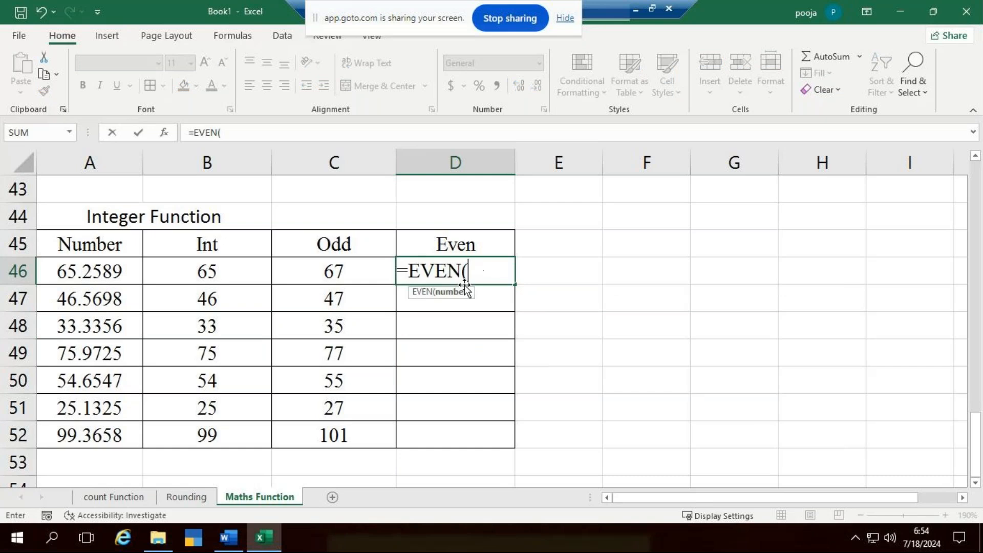
{"action": "left_click", "coordinate": [90, 267]}
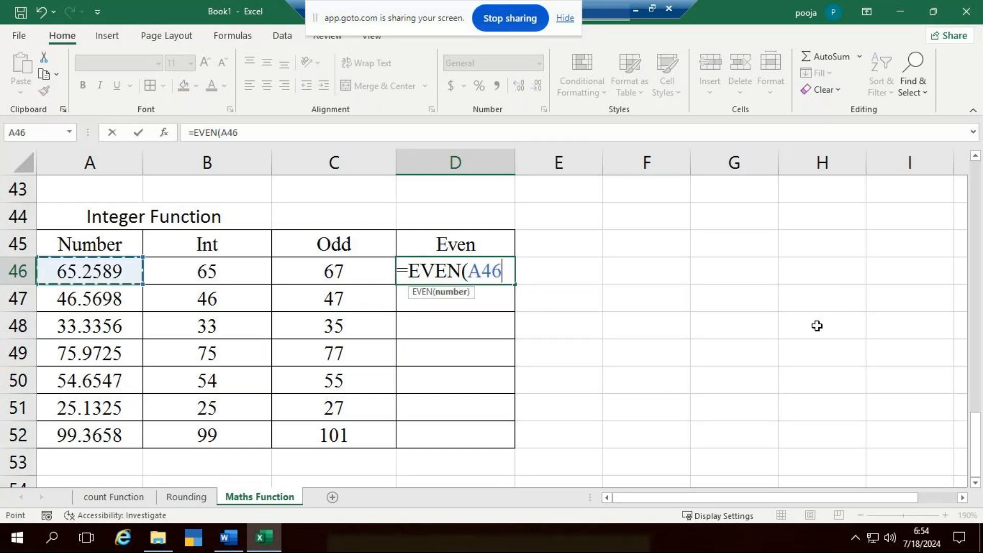
{"action": "type", "text": ")"}
{"action": "key", "text": "Return"}
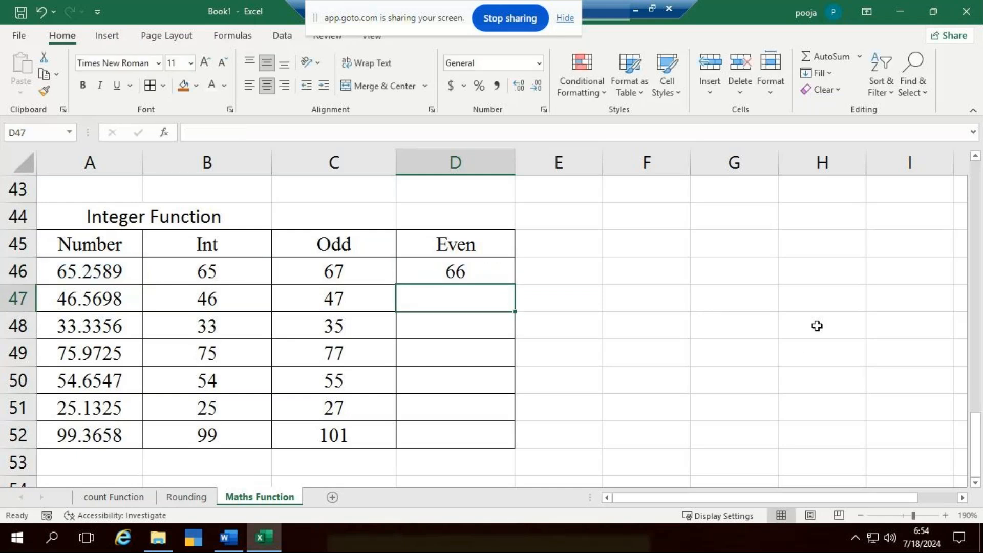
- Fill the EVEN formula down through D52 and compare the D47 result with its source number in A47
{"action": "left_click", "coordinate": [500, 274]}
{"action": "left_click_drag", "start_coordinate": [514, 284], "coordinate": [521, 436]}
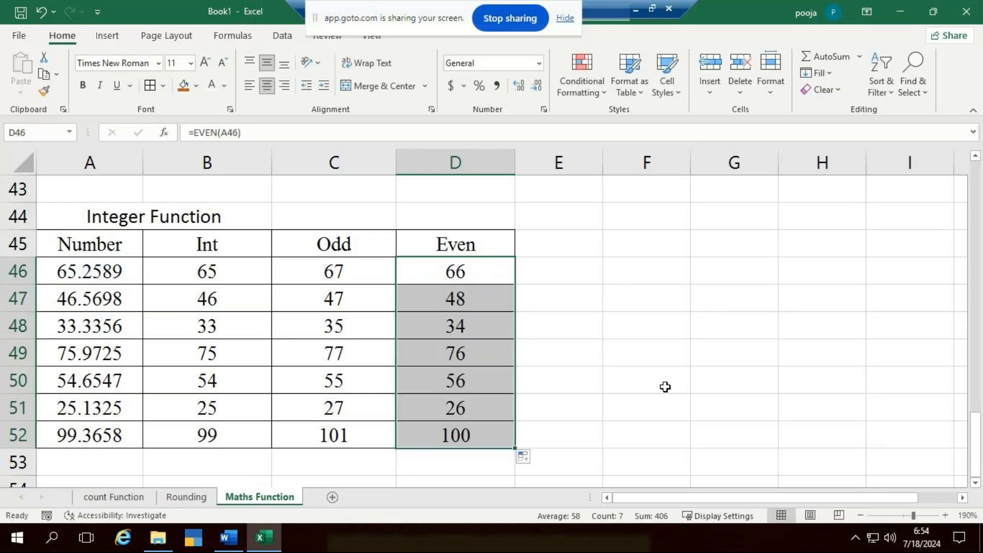
{"action": "left_click", "coordinate": [474, 306]}
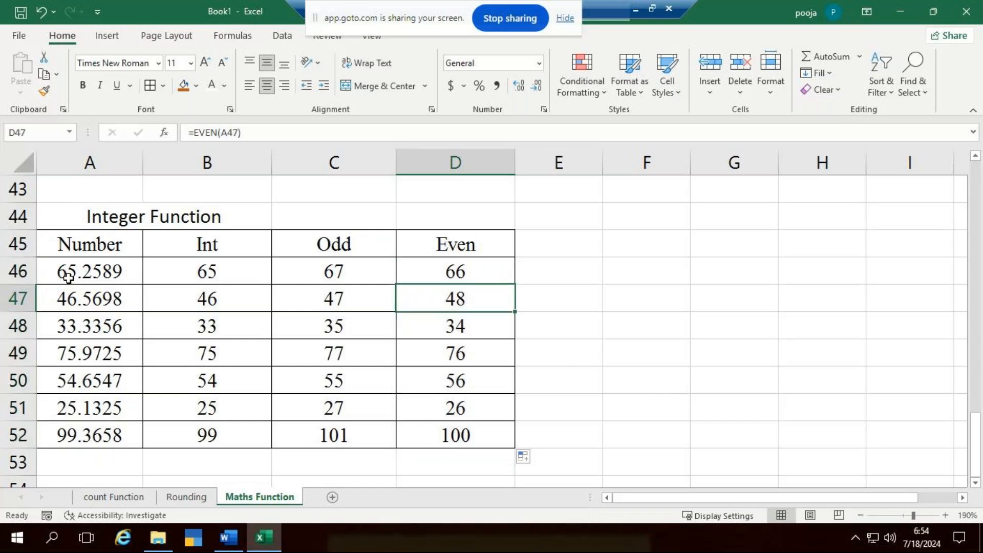
{"action": "left_click", "coordinate": [78, 295]}
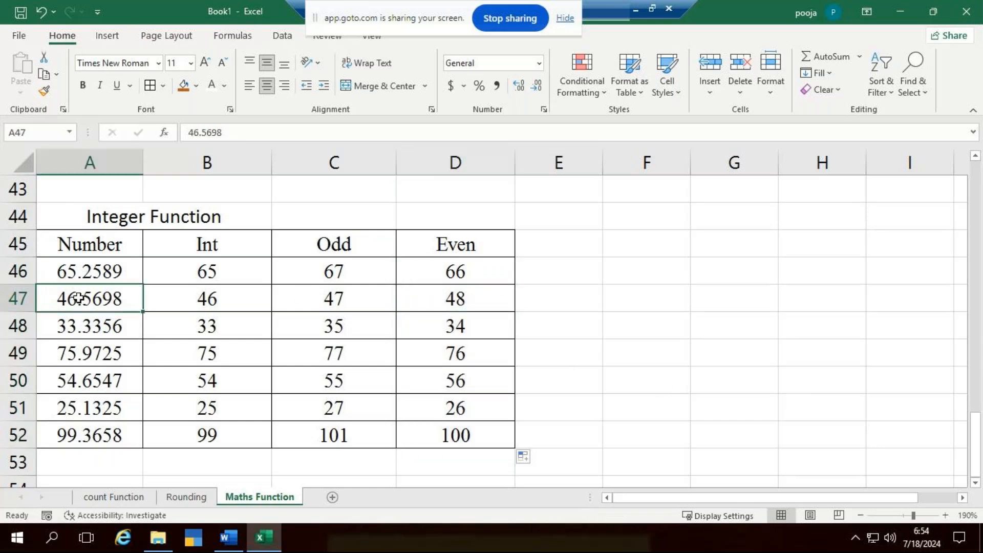
{"action": "left_click", "coordinate": [480, 306]}
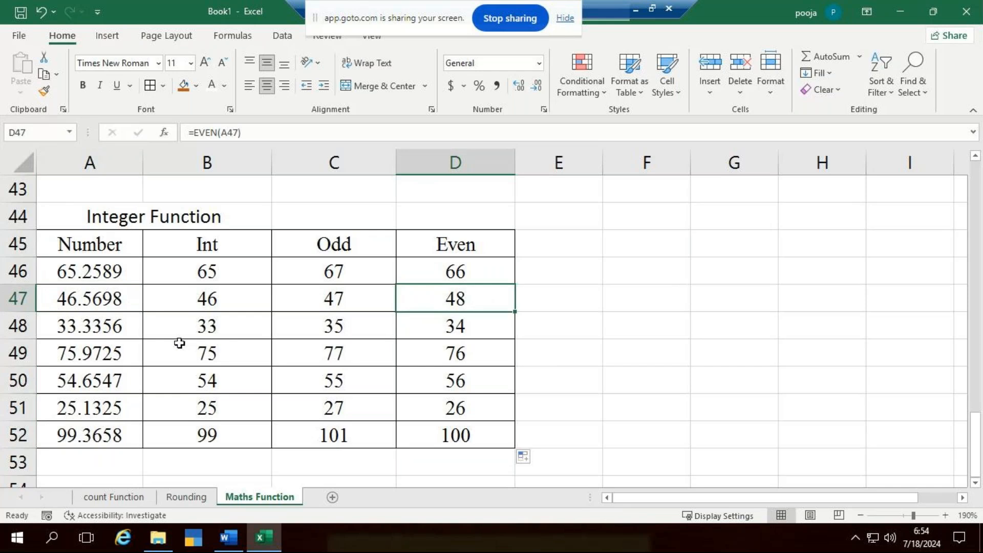
{"action": "left_click", "coordinate": [702, 349]}
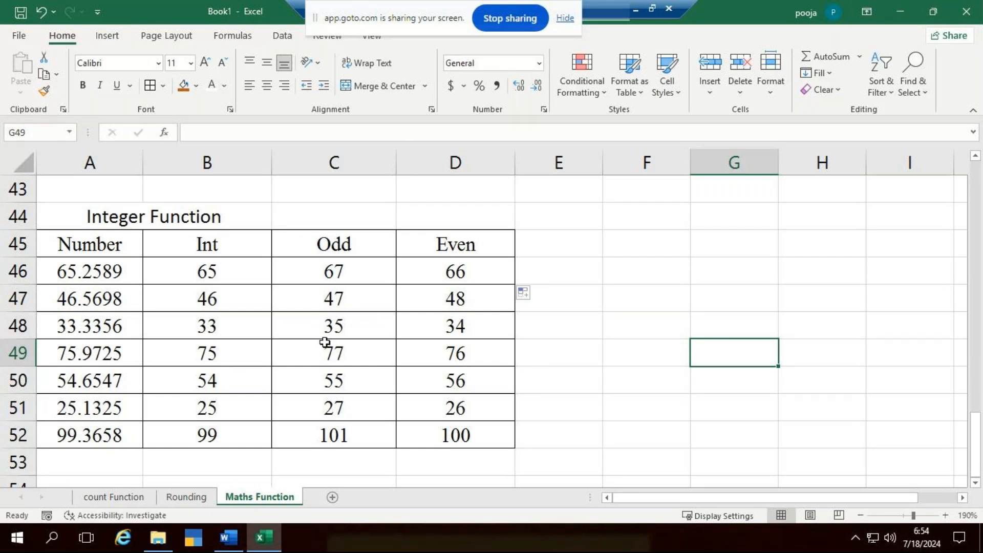
- Enter the heading Roman in cell A56, below the Integer Function table
{"action": "scroll", "coordinate": [307, 342], "scroll_direction": "down", "scroll_amount": 3}
{"action": "scroll", "coordinate": [152, 269], "scroll_direction": "down", "scroll_amount": 2}
{"action": "scroll", "coordinate": [143, 258], "scroll_direction": "up", "scroll_amount": 1}
{"action": "double_click", "coordinate": [130, 212]}
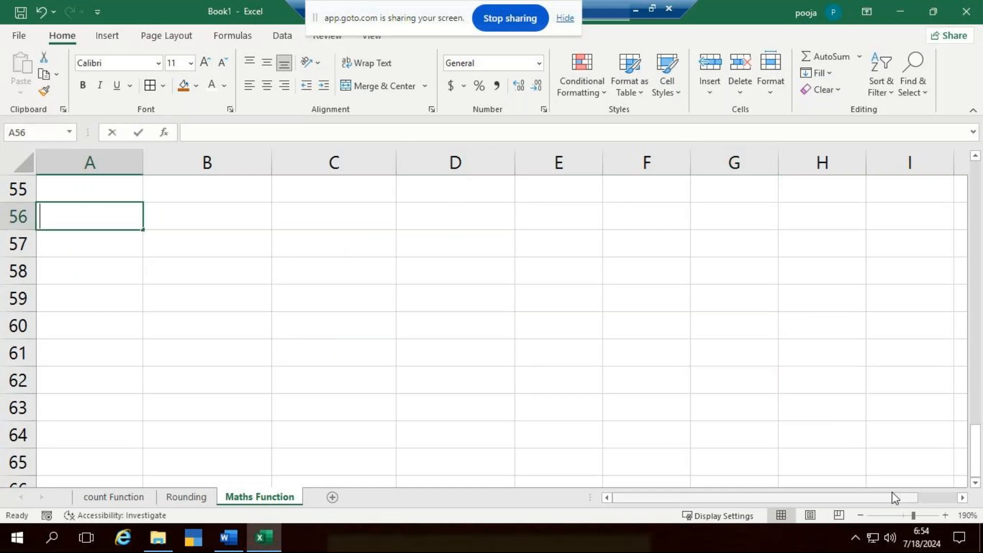
{"action": "type", "text": "Roman"}
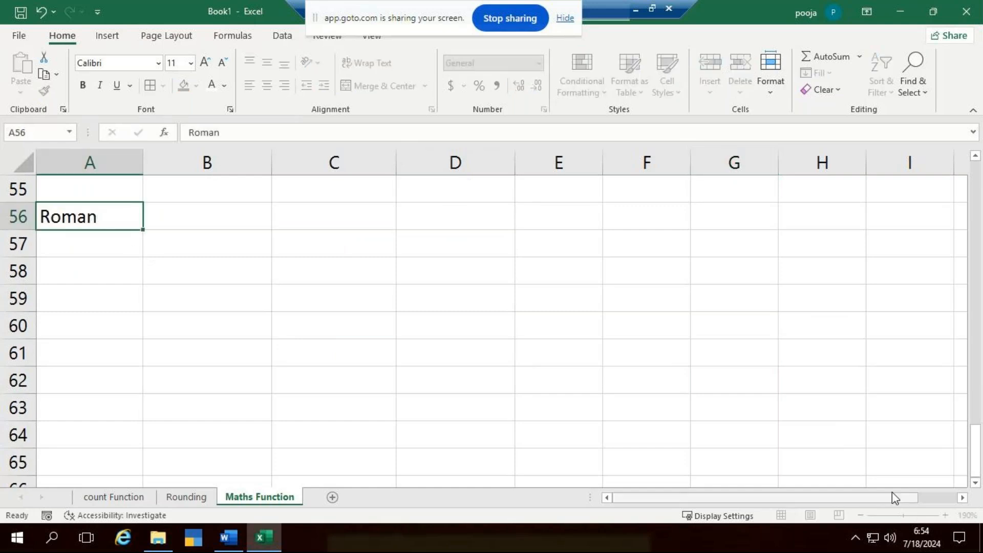
{"action": "key", "text": "Return"}
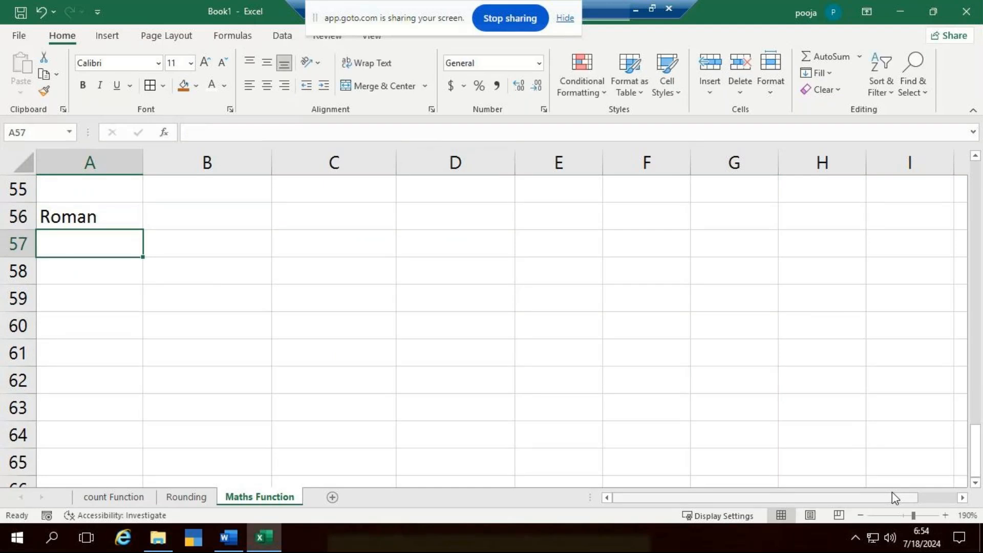
- List the numbers 10, 45, 80, 100, 36 and 1000 in cells A57 to A62 under the Roman heading
{"action": "type", "text": "10"}
{"action": "key", "text": "Return"}
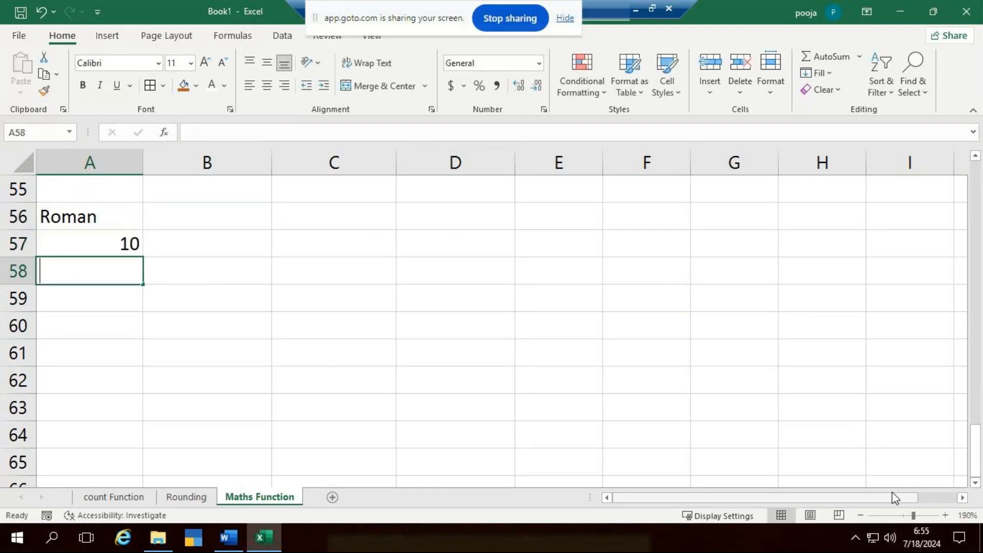
{"action": "type", "text": "45"}
{"action": "key", "text": "Return"}
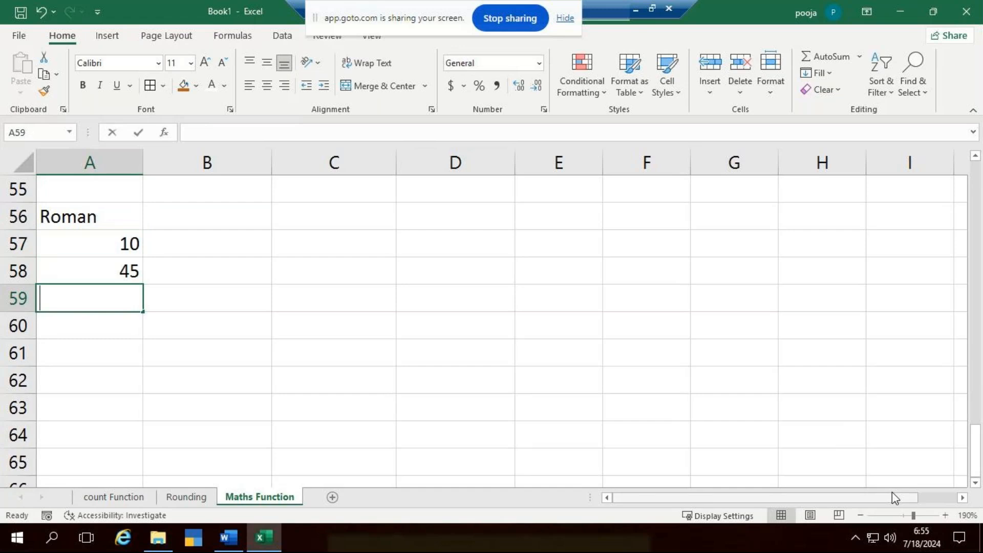
{"action": "type", "text": "80"}
{"action": "key", "text": "Return"}
{"action": "type", "text": "100"}
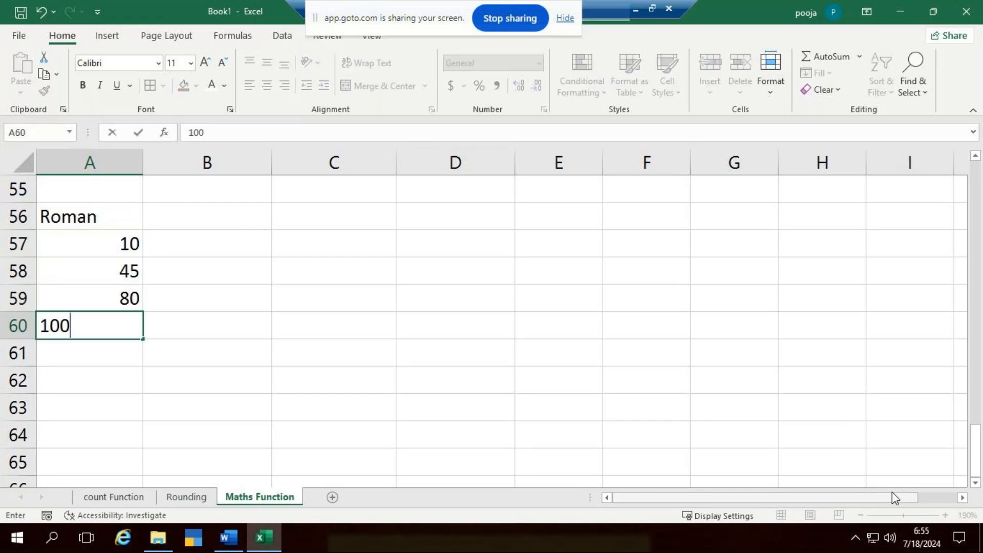
{"action": "key", "text": "Return"}
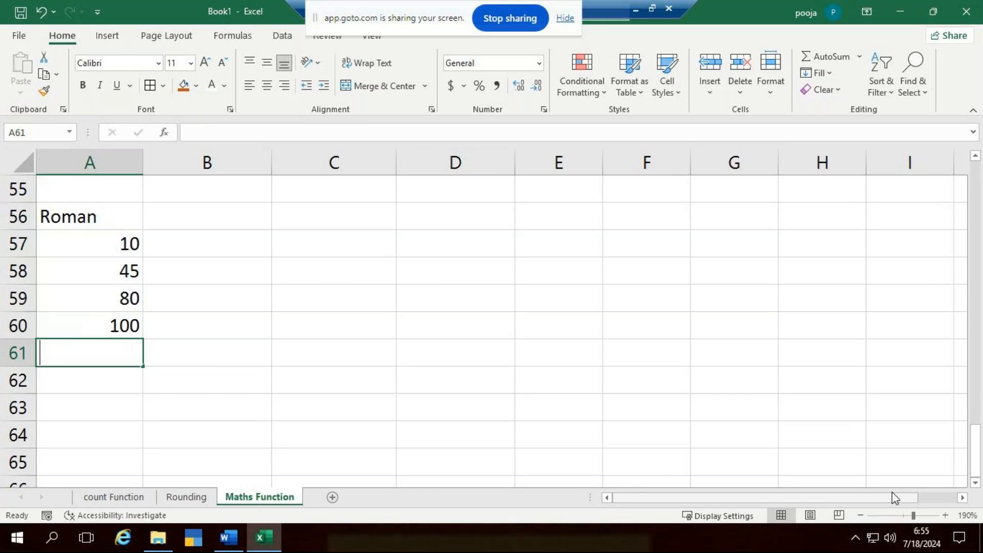
{"action": "type", "text": "36"}
{"action": "key", "text": "Return"}
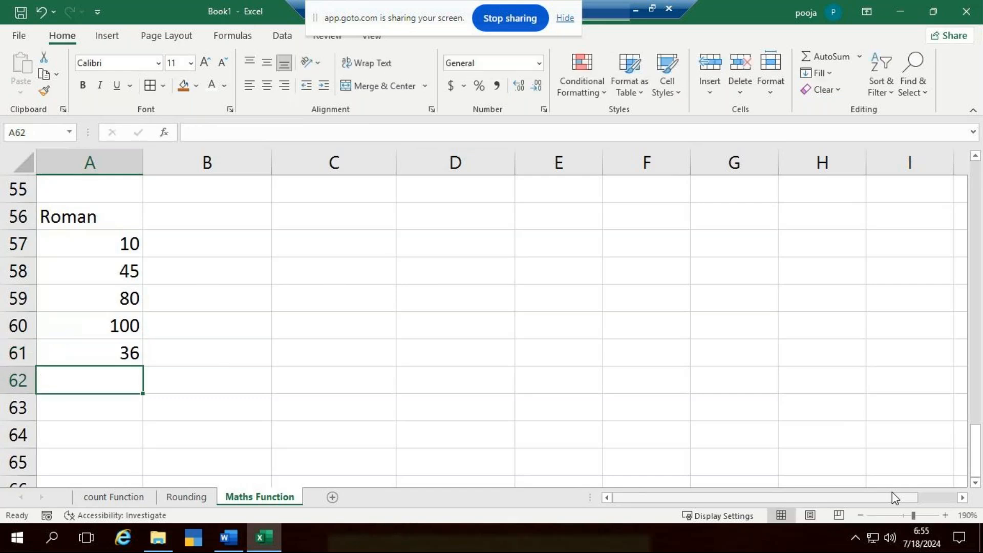
{"action": "type", "text": "1000"}
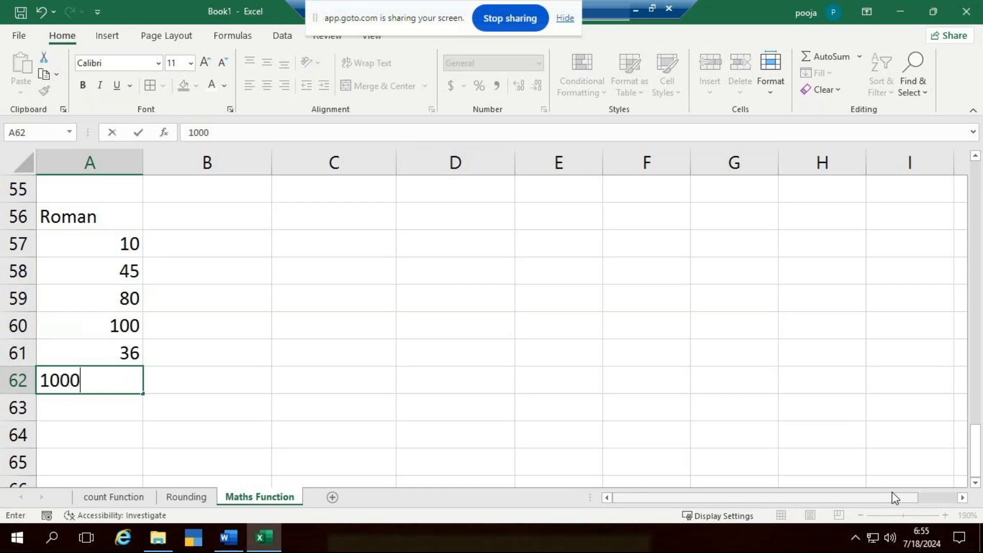
{"action": "key", "text": "Return"}
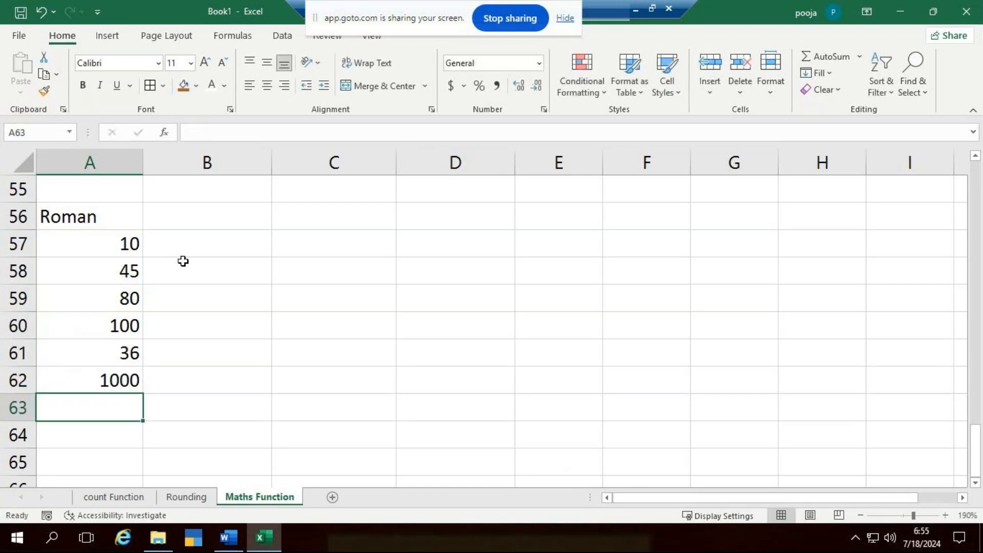
- Enter the formula =ROMAN(A57) in cell B57 and fill it down through B62
{"action": "left_click", "coordinate": [241, 242]}
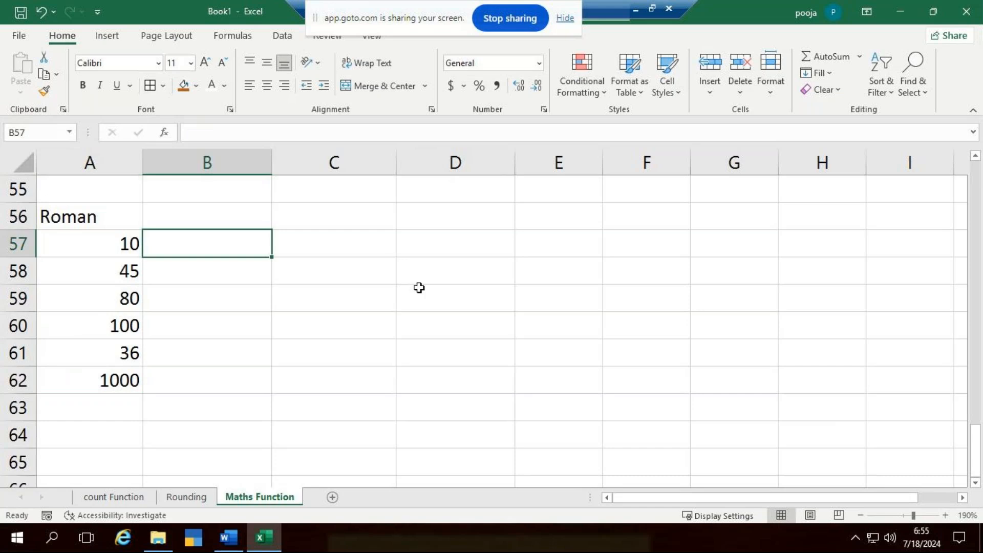
{"action": "type", "text": "=roman"}
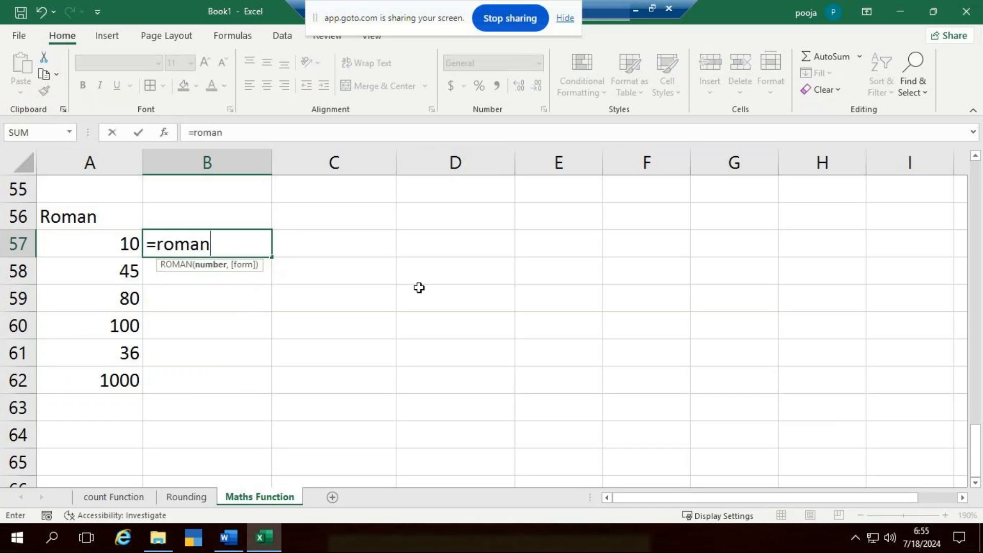
{"action": "key", "text": "Tab"}
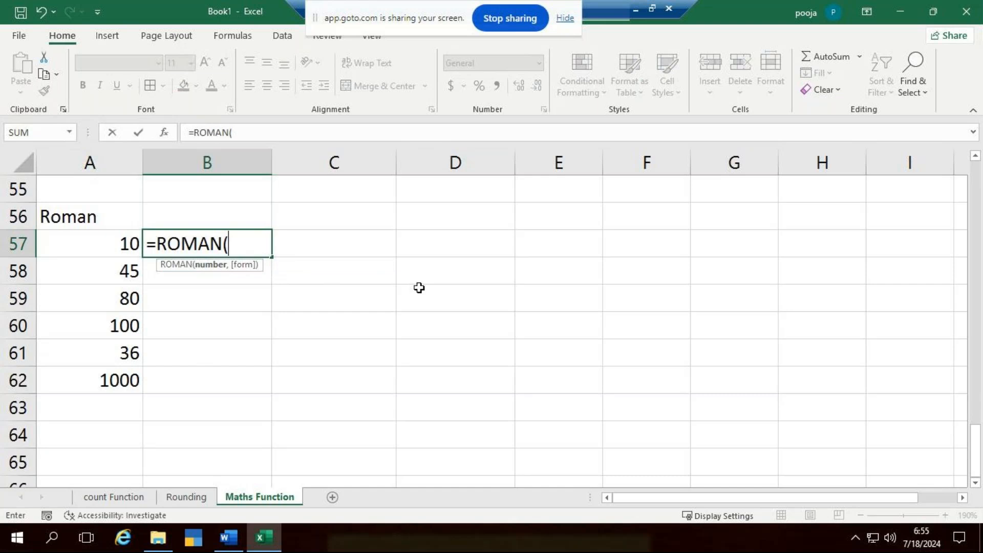
{"action": "left_click", "coordinate": [92, 237]}
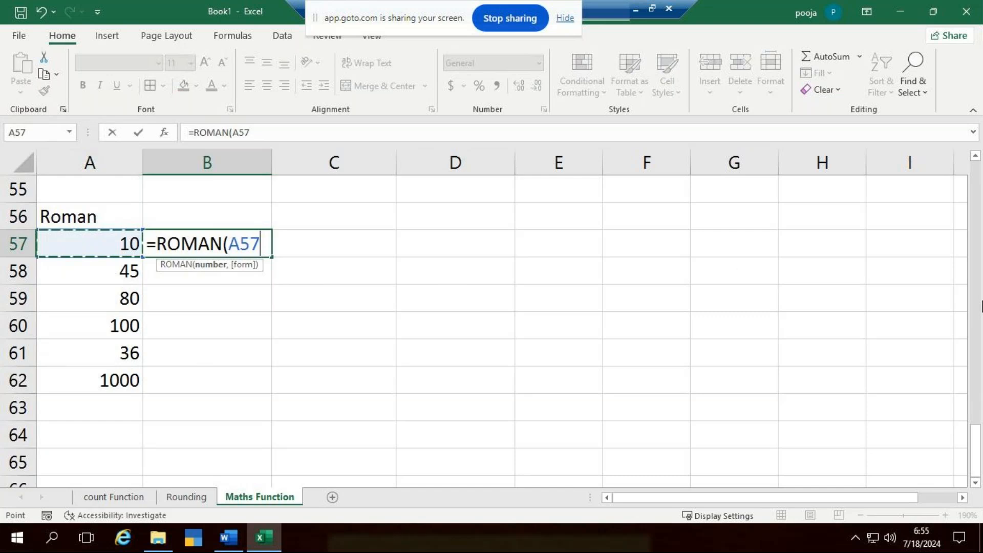
{"action": "type", "text": ")"}
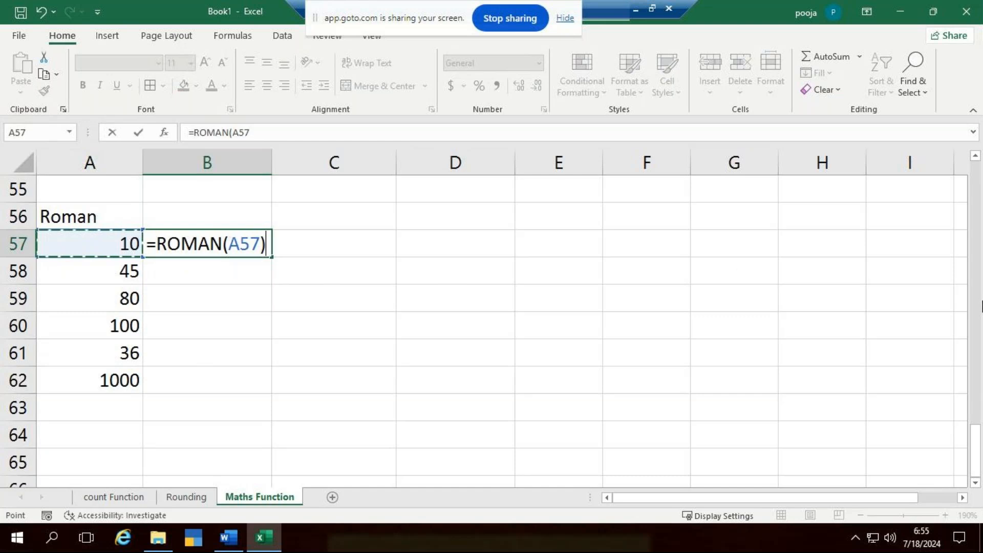
{"action": "key", "text": "Return"}
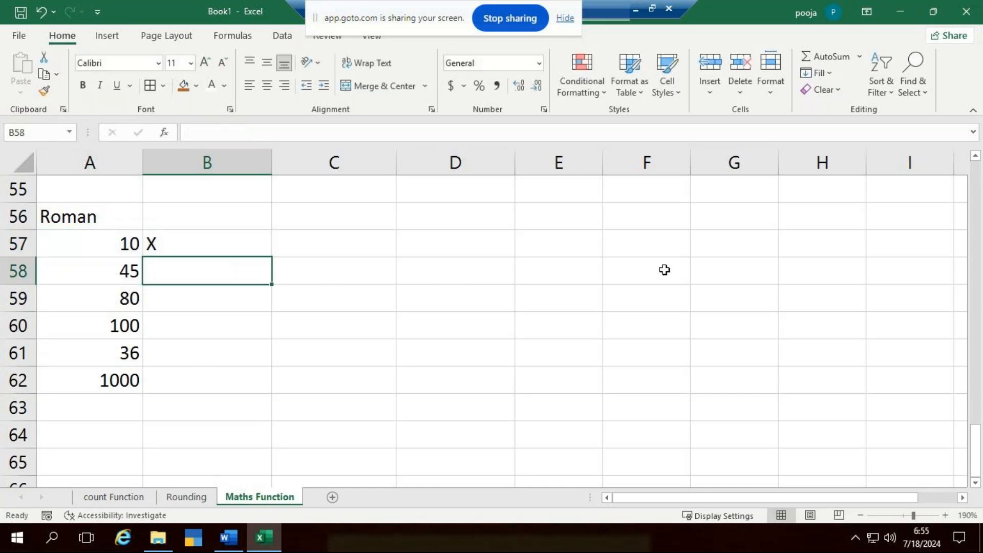
{"action": "left_click", "coordinate": [199, 235]}
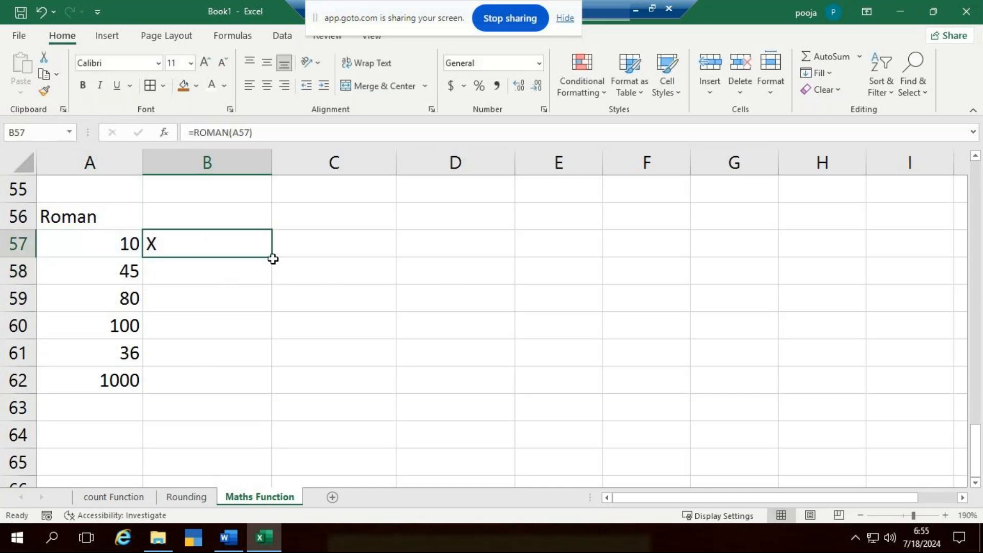
{"action": "left_click_drag", "start_coordinate": [272, 257], "coordinate": [275, 394]}
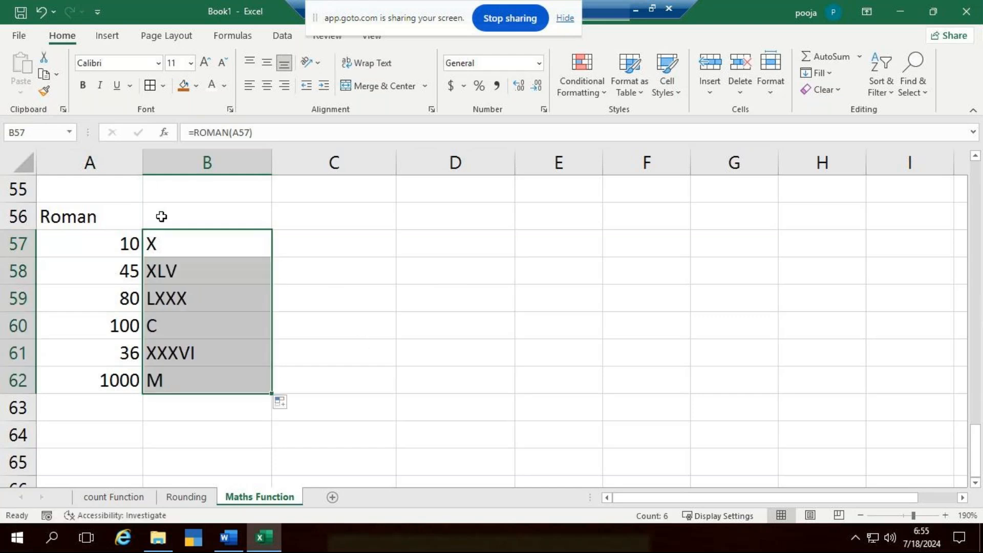
- Center the contents of A57:B62 horizontally and align them to the middle vertically
{"action": "left_click_drag", "start_coordinate": [87, 243], "coordinate": [213, 391]}
{"action": "left_click", "coordinate": [267, 86]}
{"action": "left_click", "coordinate": [267, 63]}
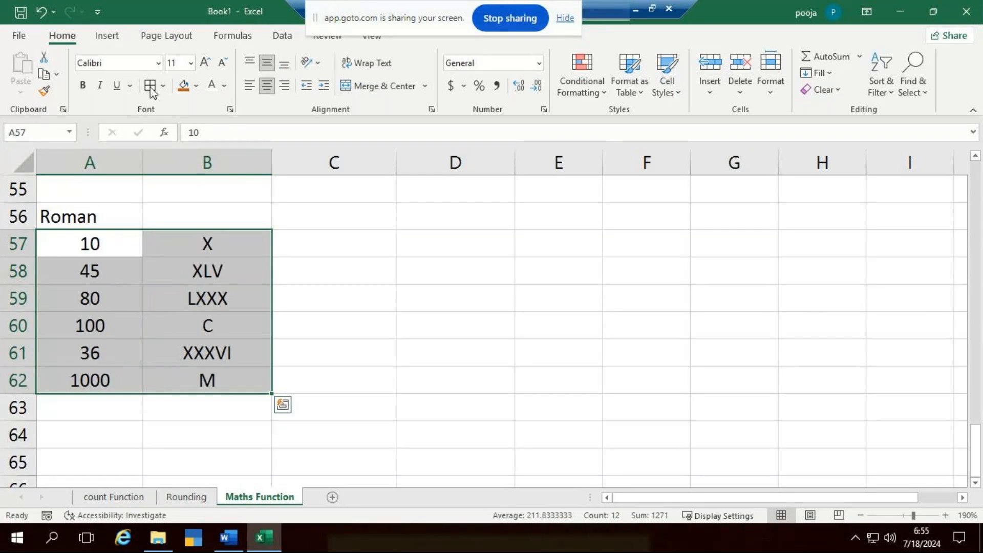
- Apply all borders to the table in A57:B62 and clear the ROMAN formulas from B57:B62
{"action": "left_click", "coordinate": [150, 86]}
{"action": "left_click", "coordinate": [558, 352]}
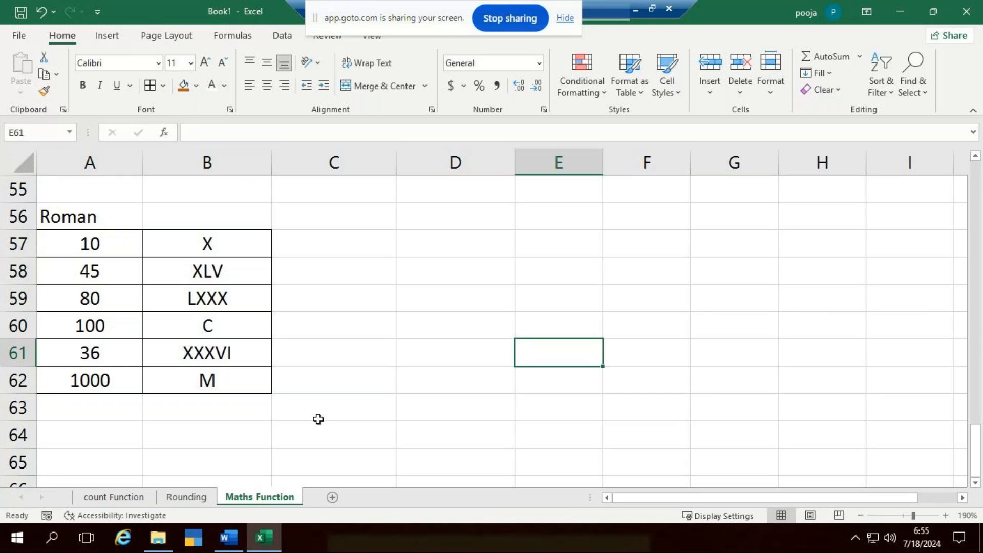
{"action": "left_click", "coordinate": [225, 254]}
{"action": "left_click_drag", "start_coordinate": [229, 280], "coordinate": [230, 384]}
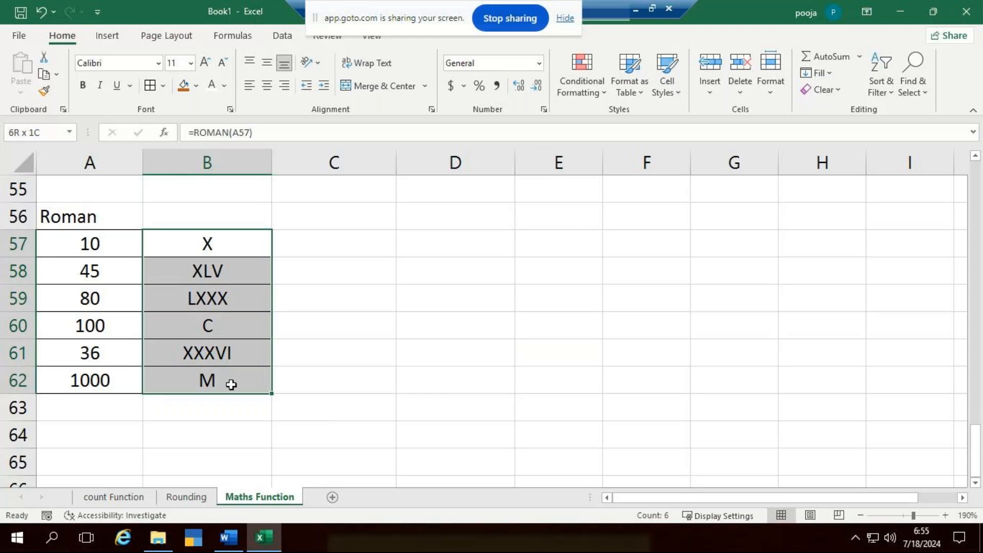
{"action": "key", "text": "Delete"}
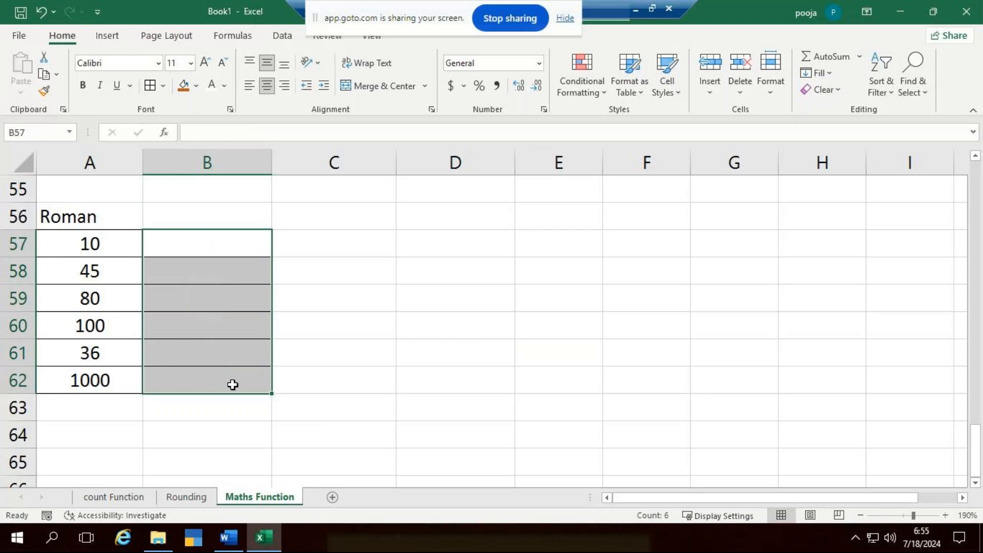
- Enter =ROMAN(A57) in cell B57 and fill it down to B62
{"action": "key", "text": "Down"}
{"action": "key", "text": "Up"}
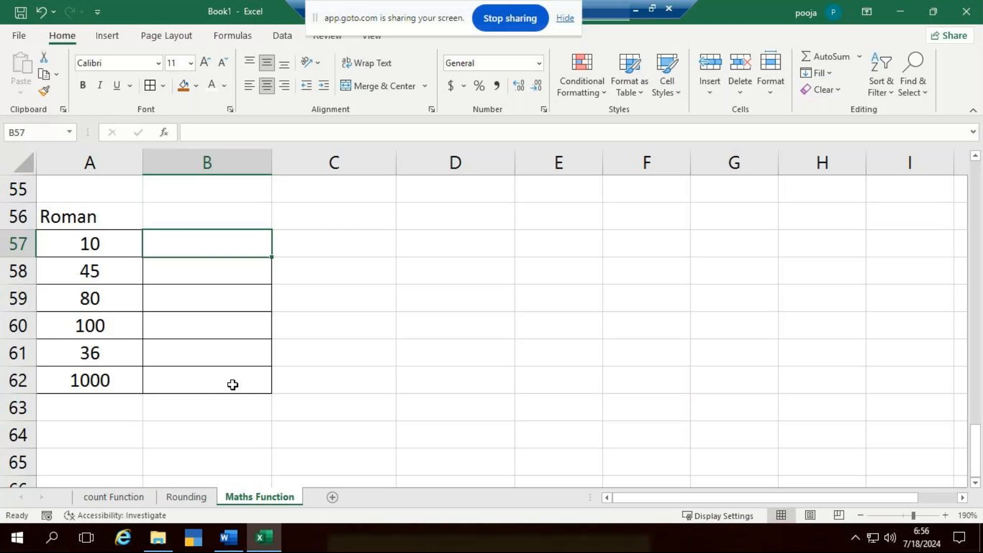
{"action": "type", "text": "=ro"}
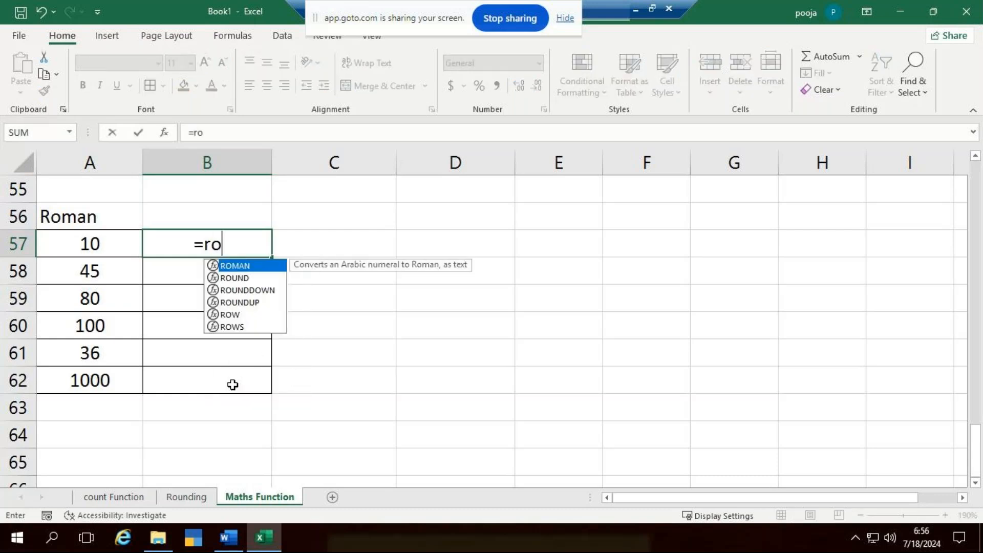
{"action": "type", "text": "man("}
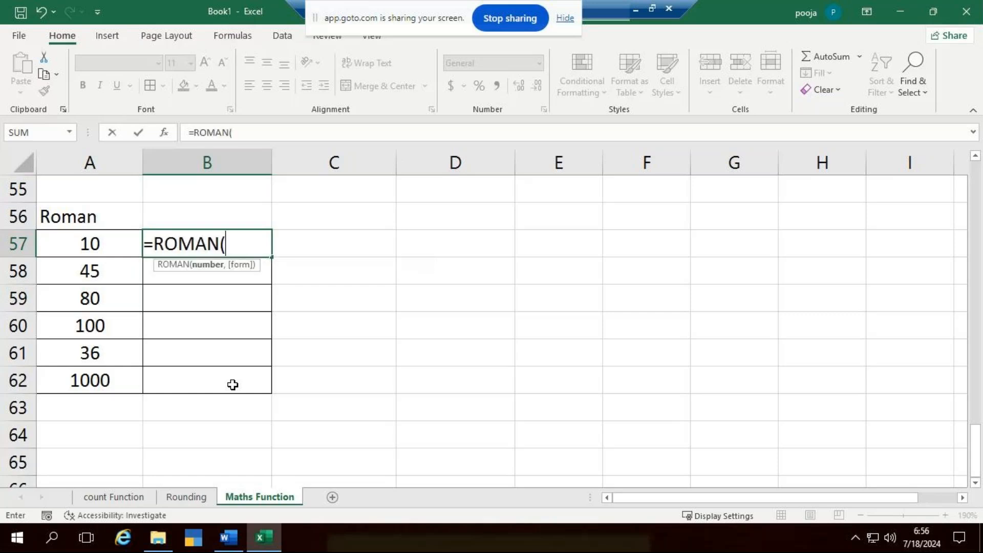
{"action": "left_click", "coordinate": [117, 248]}
{"action": "left_click", "coordinate": [117, 248]}
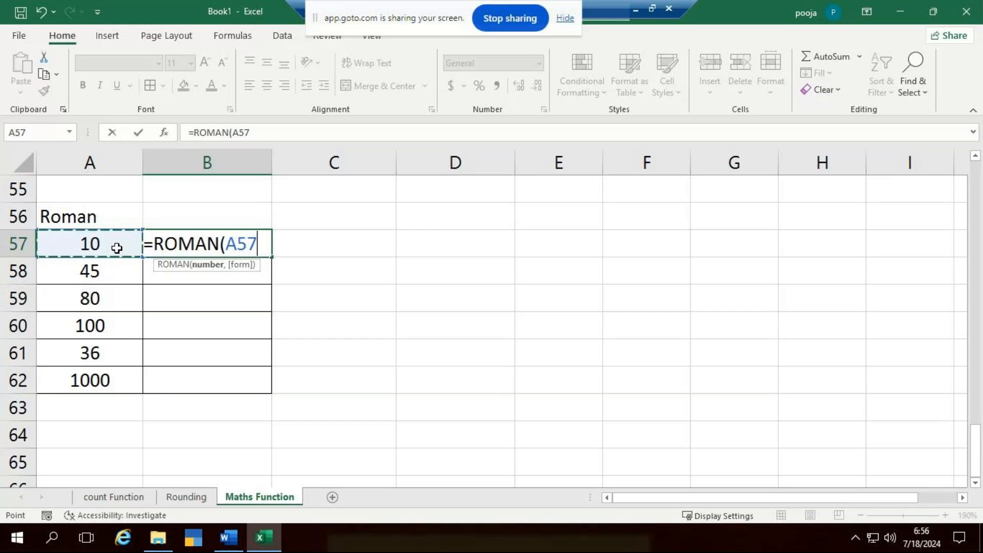
{"action": "type", "text": ")"}
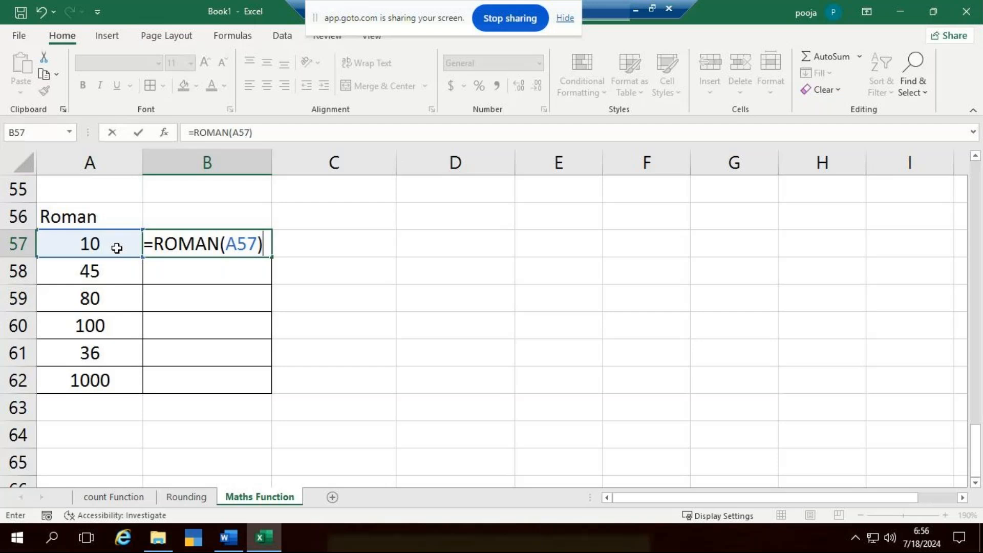
{"action": "key", "text": "Return"}
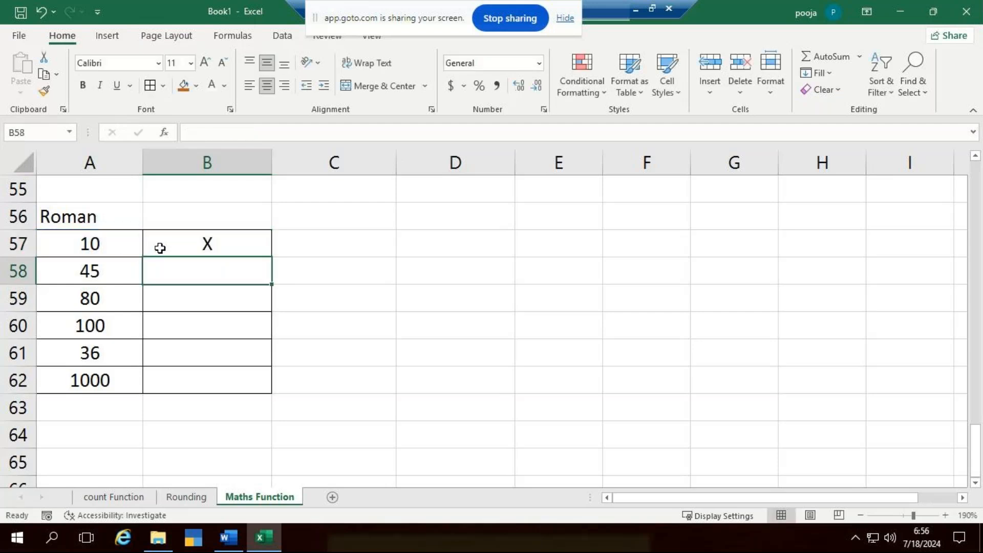
{"action": "left_click", "coordinate": [258, 249]}
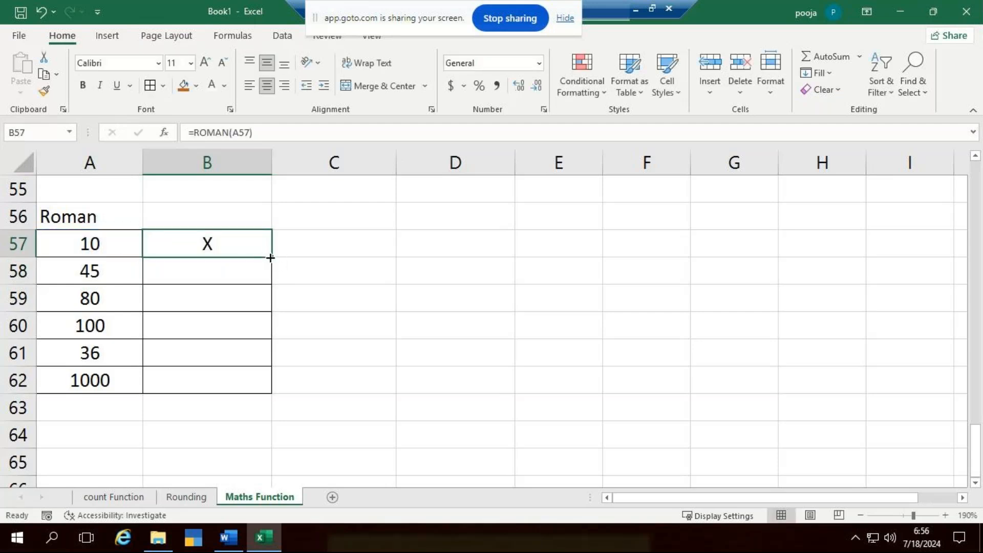
{"action": "double_click", "coordinate": [270, 258]}
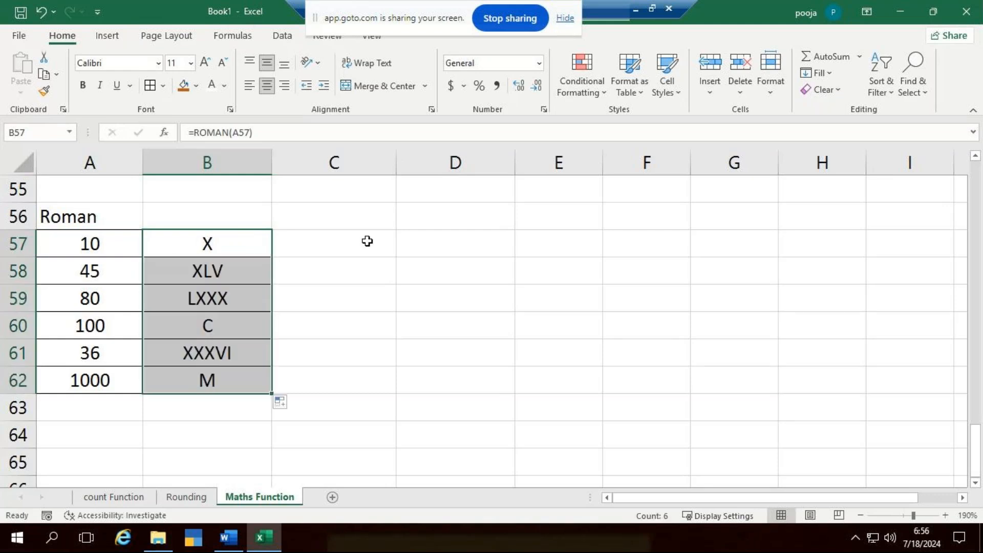
- Test the formula =ROMAN(500) in cell D57 and clear that cell again
{"action": "left_click", "coordinate": [424, 249]}
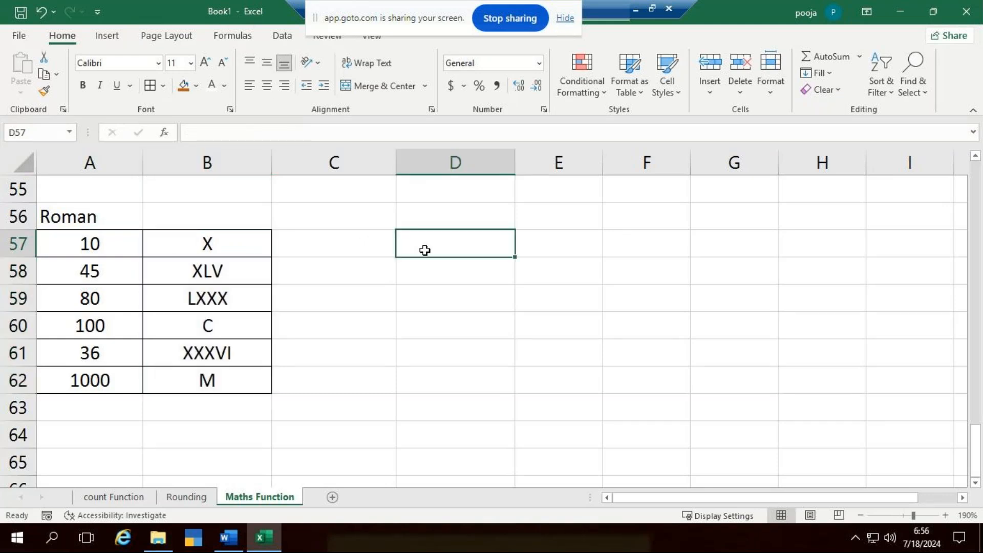
{"action": "type", "text": "=roma"}
{"action": "key", "text": "Tab"}
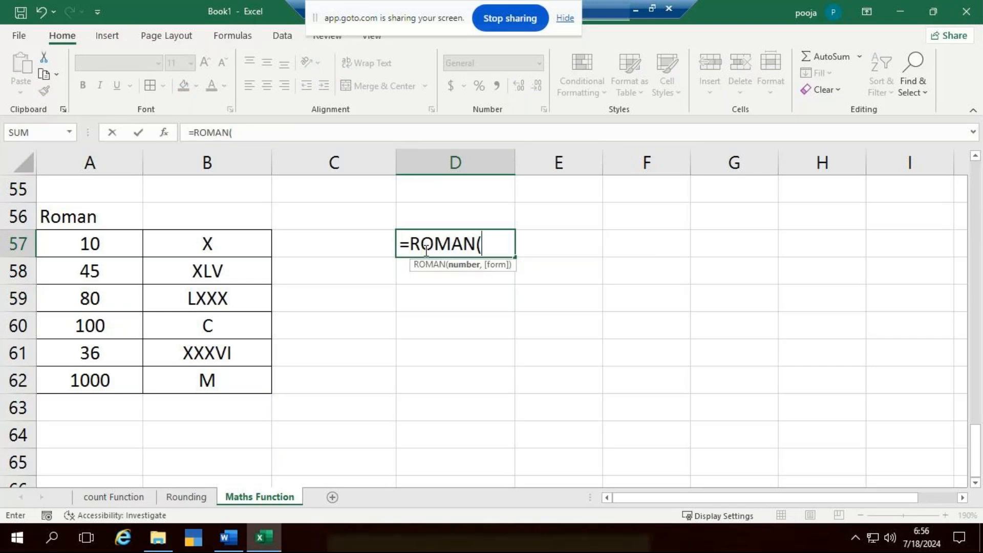
{"action": "type", "text": "500)"}
{"action": "key", "text": "Return"}
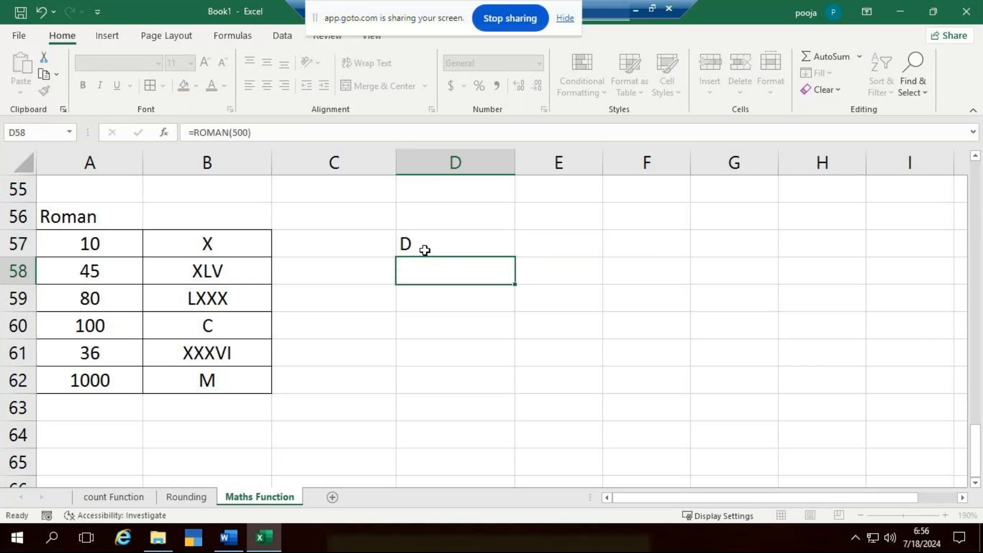
{"action": "left_click", "coordinate": [425, 250]}
{"action": "key", "text": "Delete"}
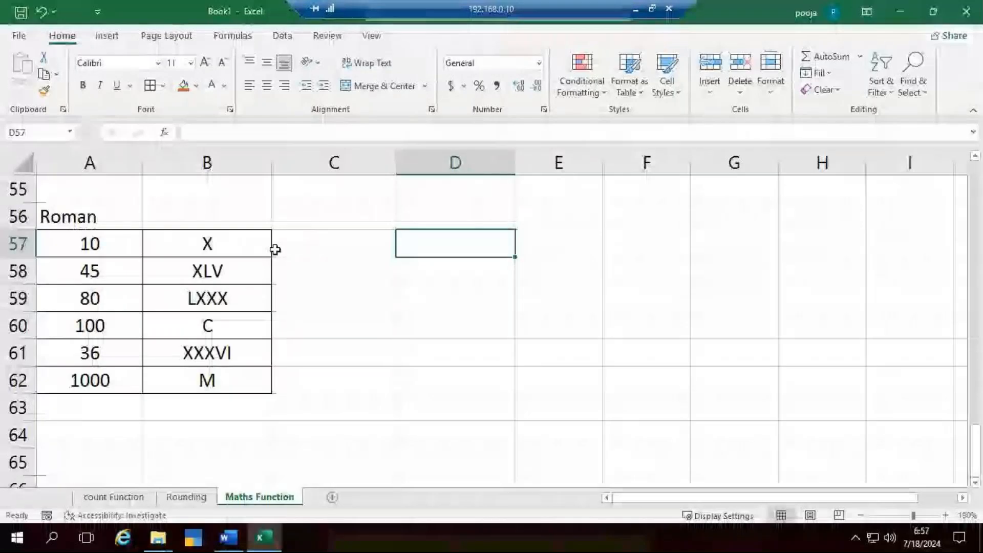
- Clear the ROMAN formulas from B57:B62 while keeping the numbers in column A
{"action": "scroll", "coordinate": [280, 261], "scroll_direction": "down", "scroll_amount": 3}
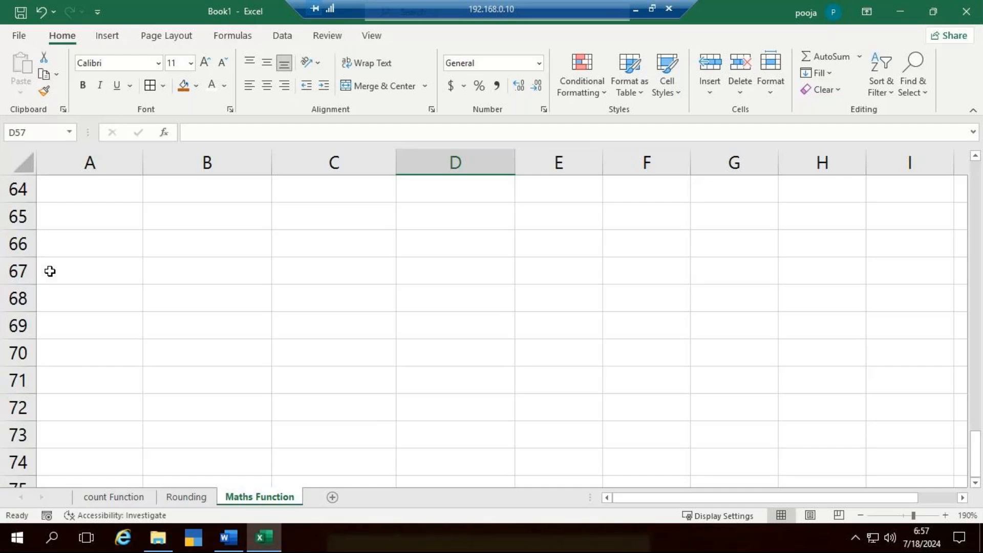
{"action": "scroll", "coordinate": [392, 295], "scroll_direction": "up", "scroll_amount": 5}
{"action": "scroll", "coordinate": [388, 301], "scroll_direction": "down", "scroll_amount": 2}
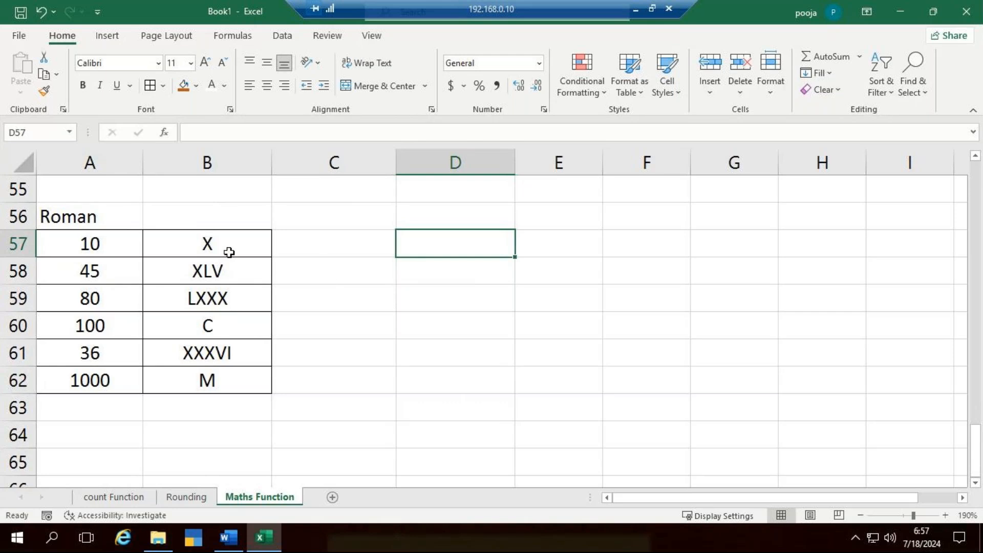
{"action": "left_click_drag", "start_coordinate": [229, 252], "coordinate": [235, 386]}
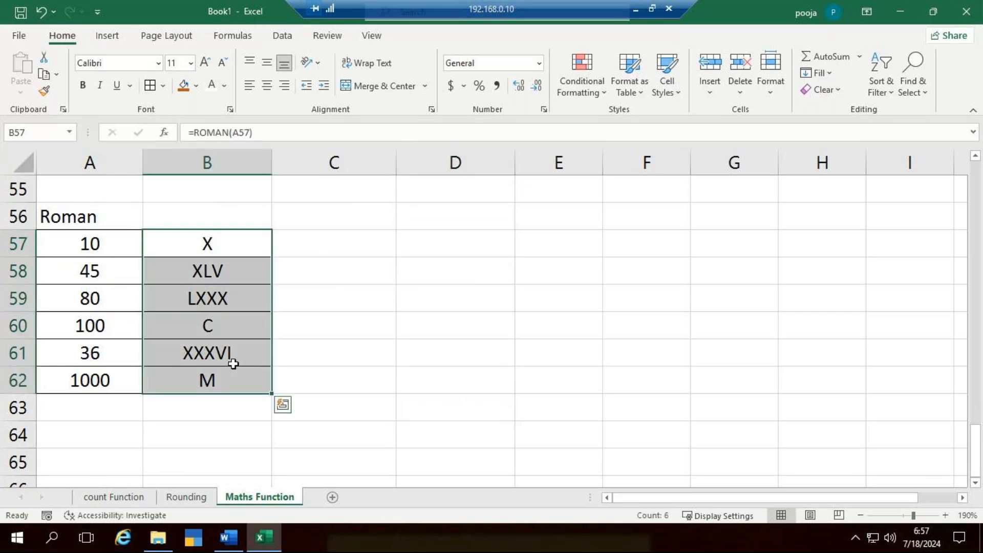
{"action": "key", "text": "Delete"}
- Rebuild the Roman numeral column by entering =ROMAN(A57) in B57 and copying it through B62
{"action": "key", "text": "Down"}
{"action": "key", "text": "Up"}
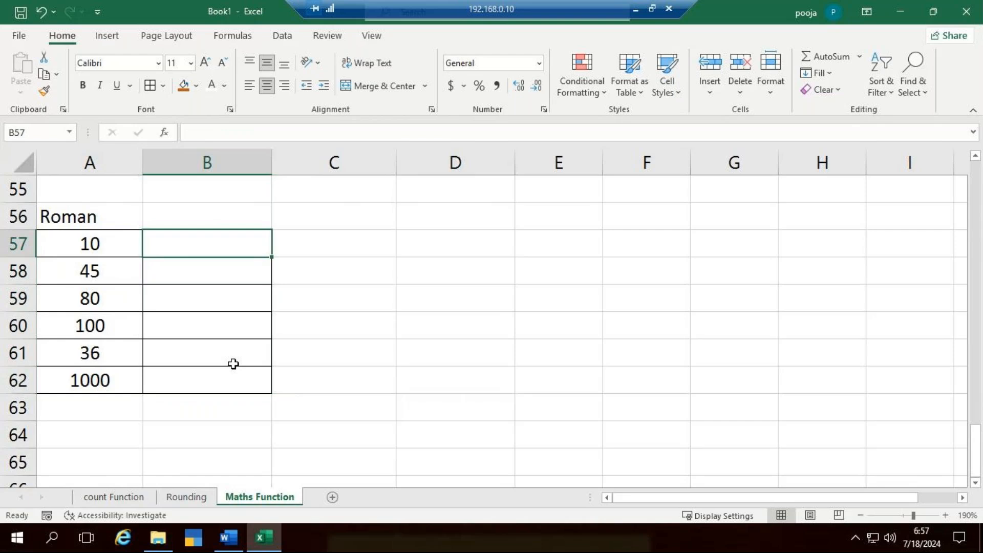
{"action": "type", "text": "="}
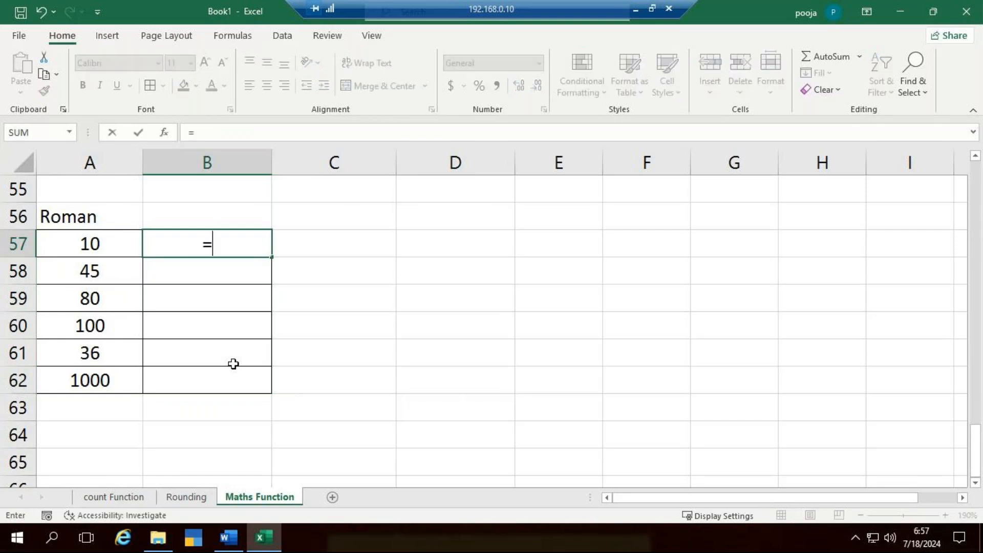
{"action": "type", "text": "roman"}
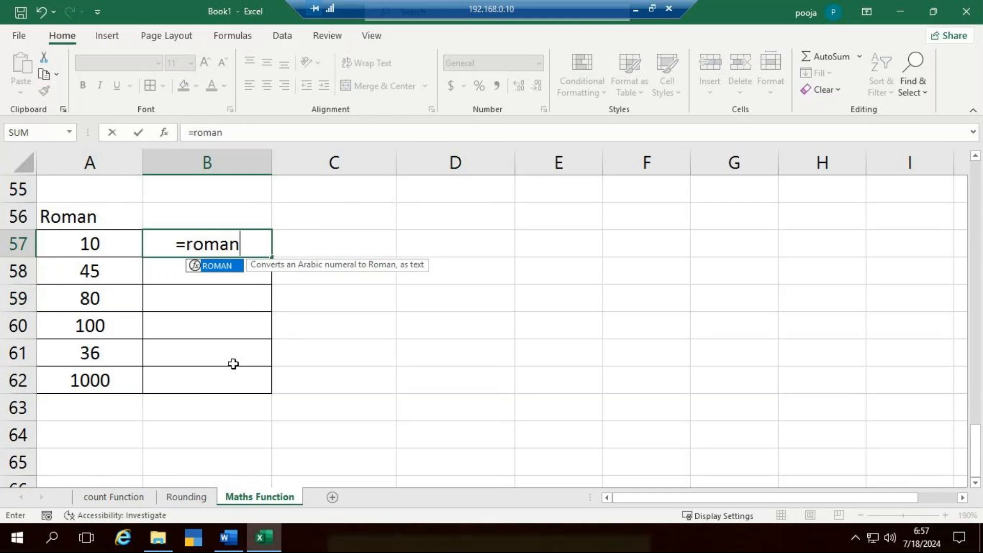
{"action": "key", "text": "Tab"}
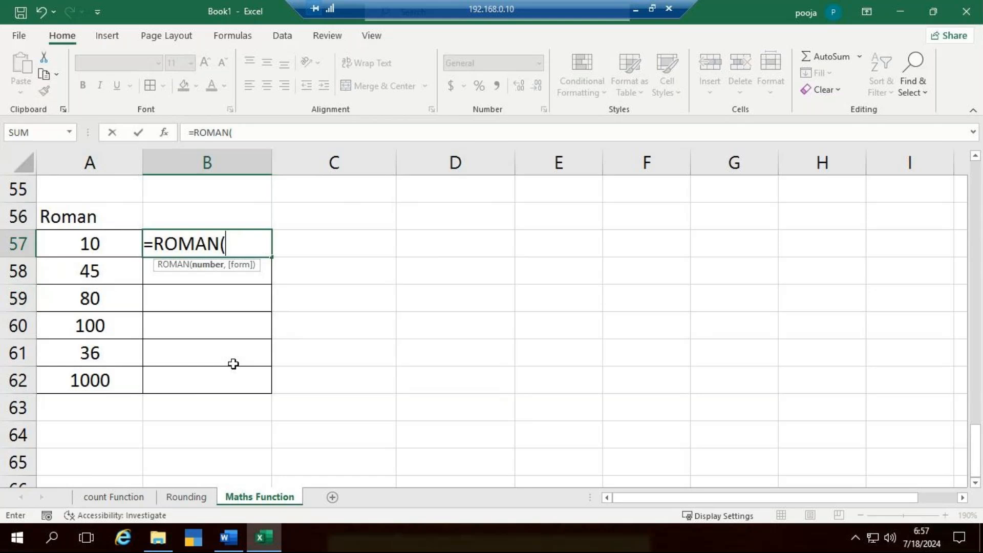
{"action": "left_click", "coordinate": [102, 248]}
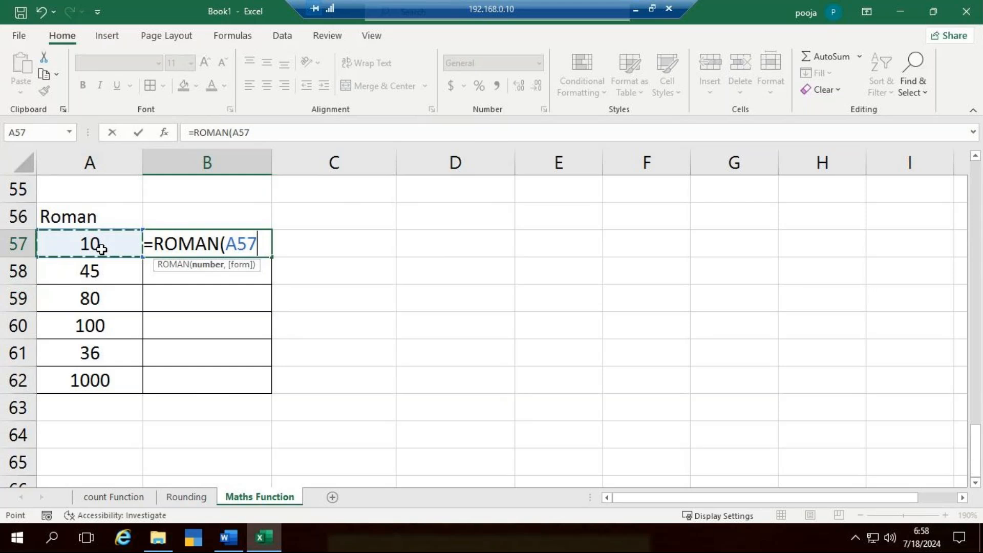
{"action": "type", "text": ")"}
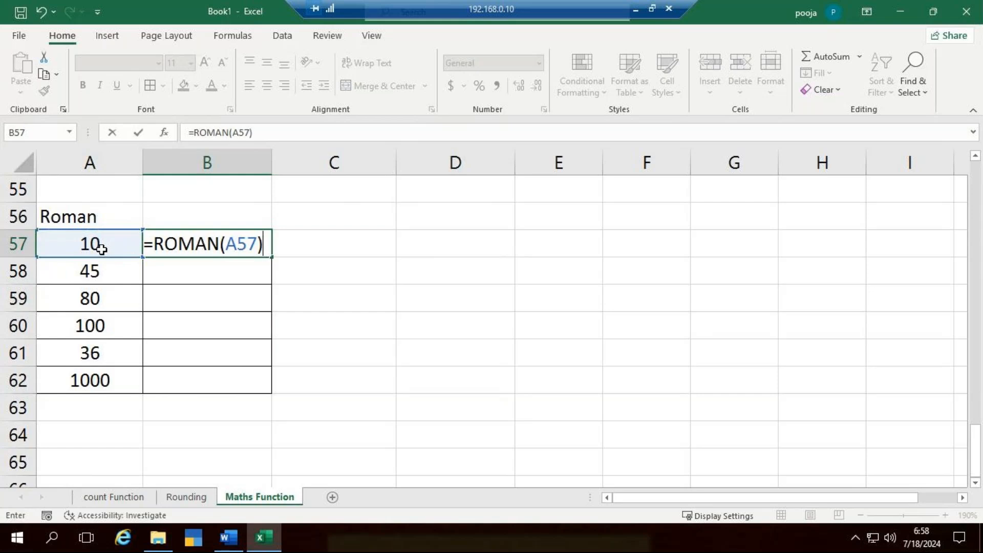
{"action": "key", "text": "Return"}
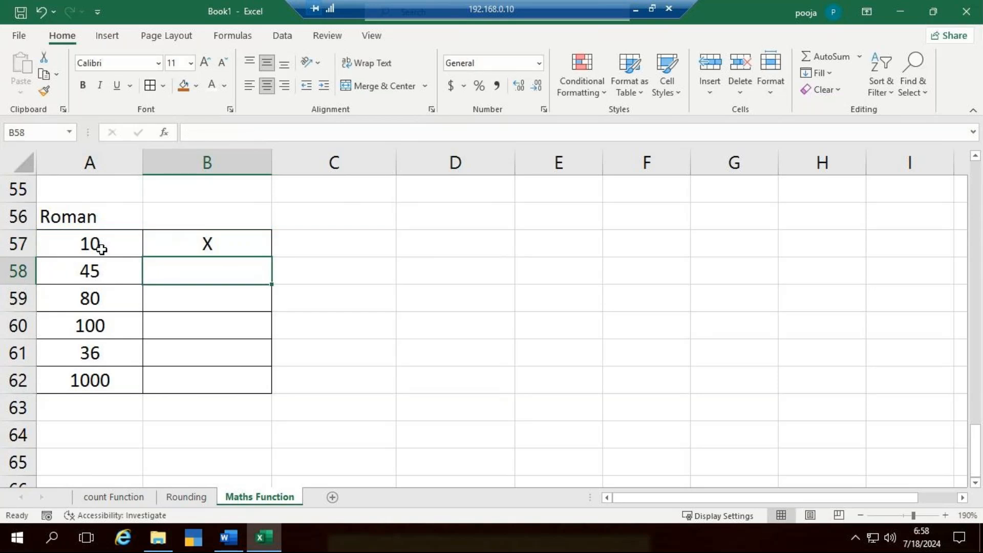
{"action": "left_click", "coordinate": [207, 244]}
{"action": "left_click_drag", "start_coordinate": [272, 257], "coordinate": [267, 397]}
- Enter the heading Mod Function in cell A69, below the Roman table
{"action": "scroll", "coordinate": [243, 337], "scroll_direction": "down", "scroll_amount": 4}
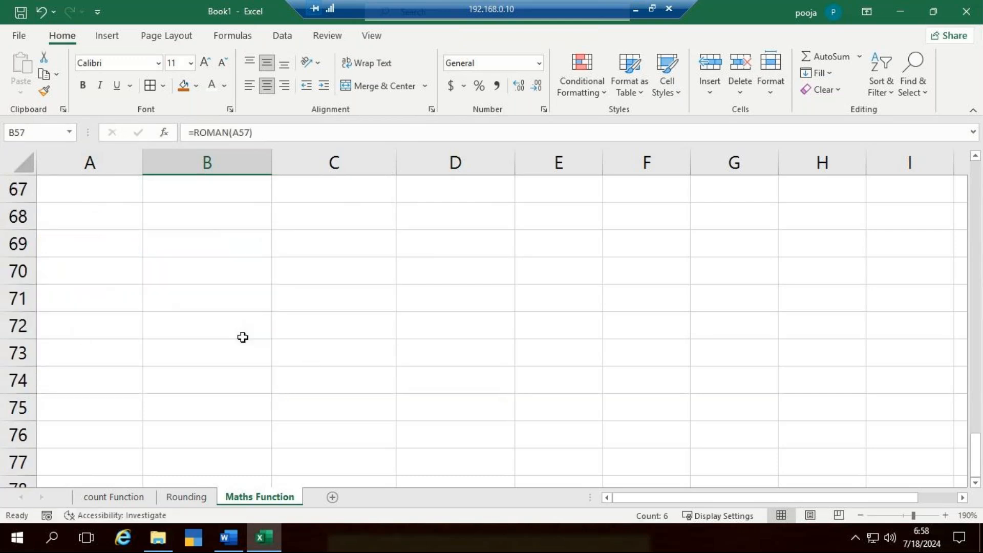
{"action": "scroll", "coordinate": [243, 337], "scroll_direction": "up", "scroll_amount": 3}
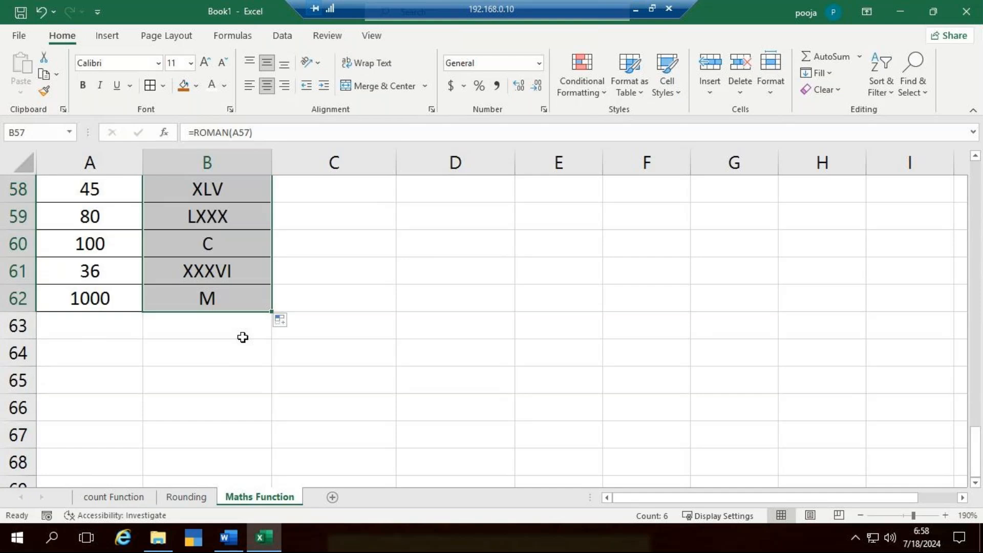
{"action": "scroll", "coordinate": [243, 337], "scroll_direction": "up", "scroll_amount": 8}
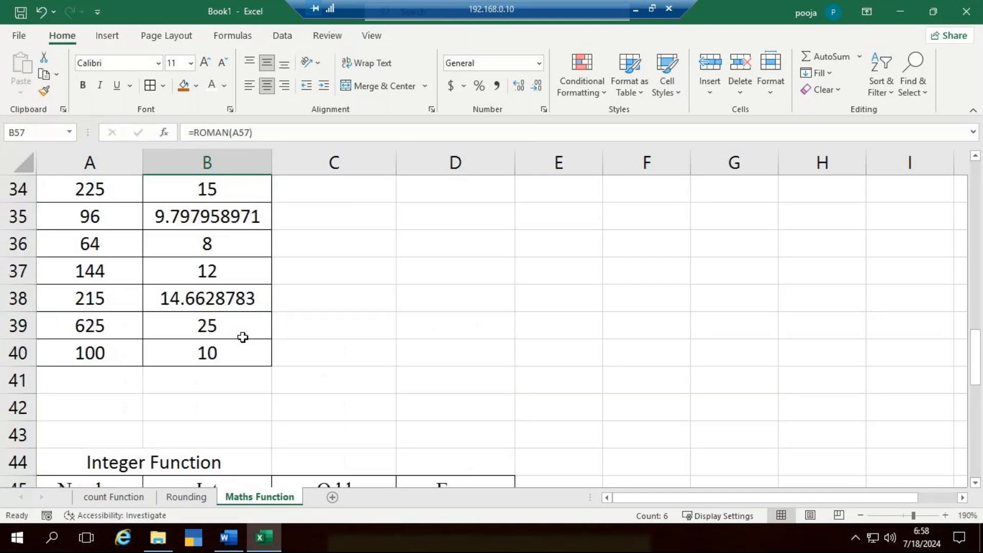
{"action": "scroll", "coordinate": [242, 337], "scroll_direction": "up", "scroll_amount": 3}
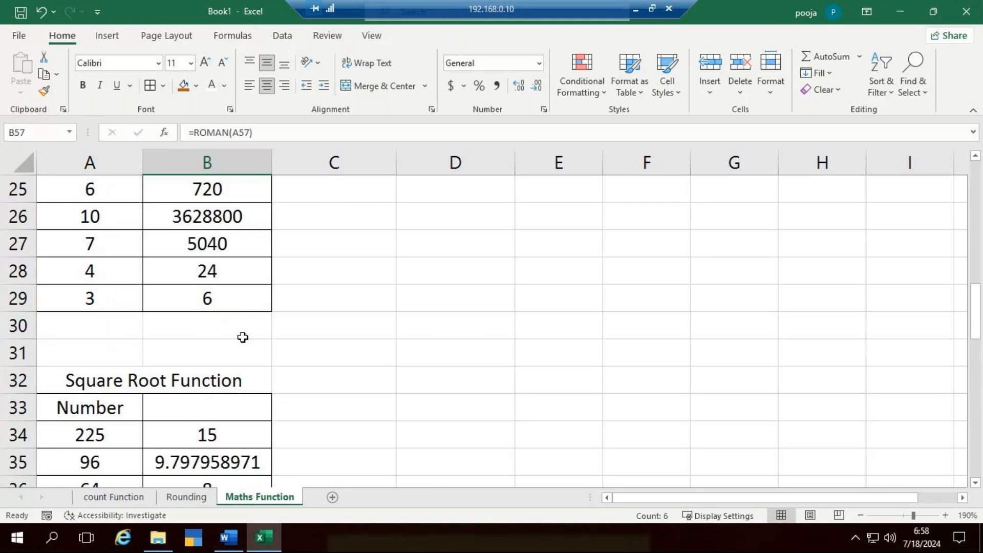
{"action": "scroll", "coordinate": [243, 337], "scroll_direction": "down", "scroll_amount": 14}
{"action": "left_click", "coordinate": [88, 252]}
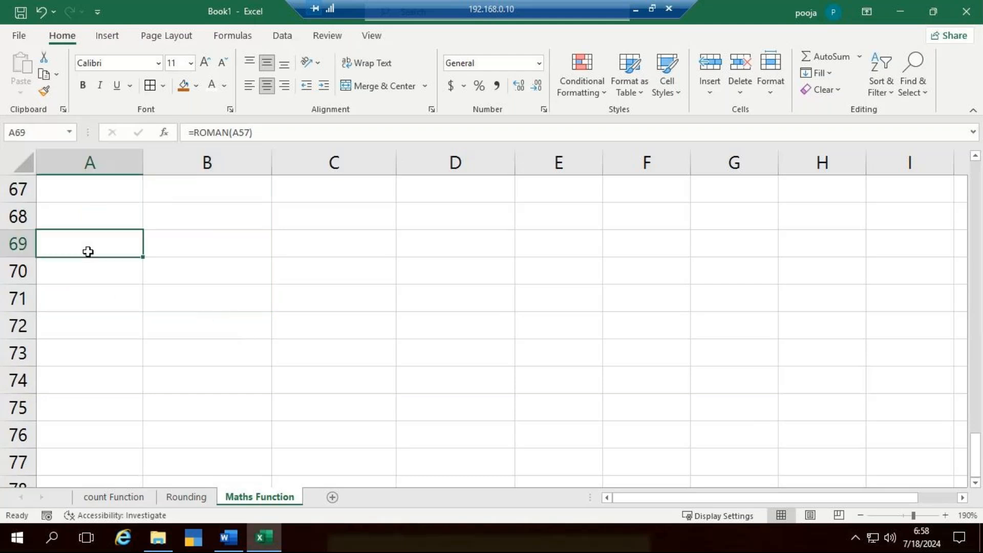
{"action": "key", "text": "Delete"}
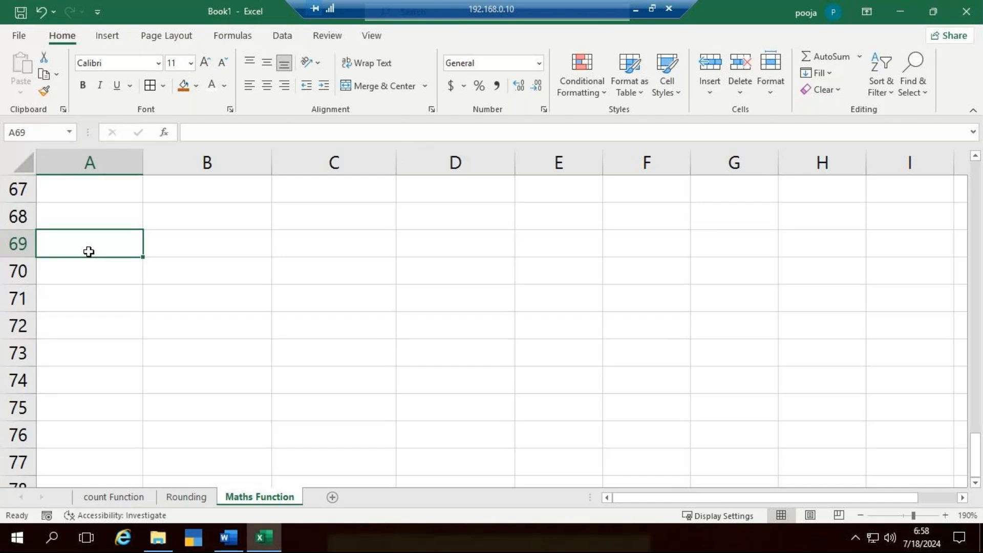
{"action": "double_click", "coordinate": [89, 252]}
{"action": "type", "text": "Mod "}
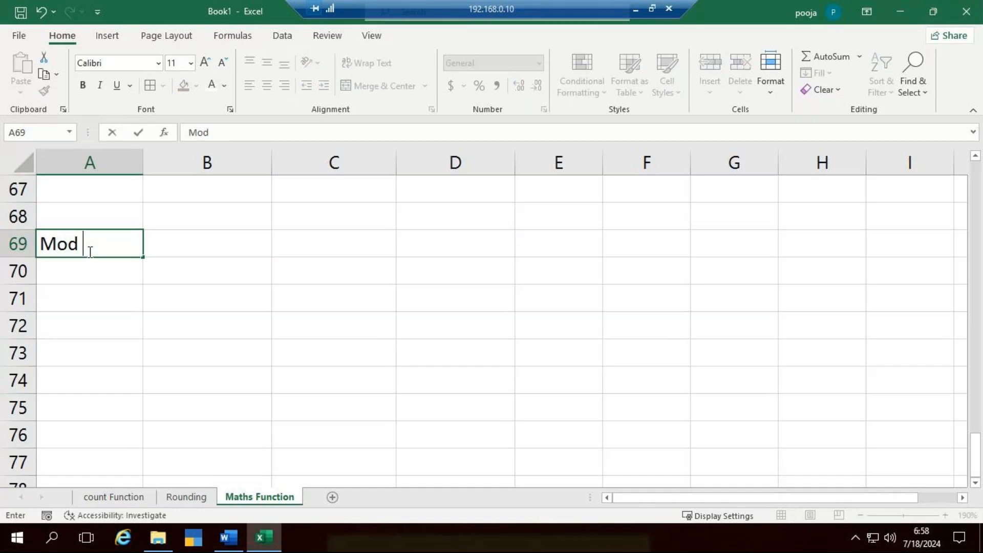
{"action": "type", "text": "Function"}
{"action": "key", "text": "Tab"}
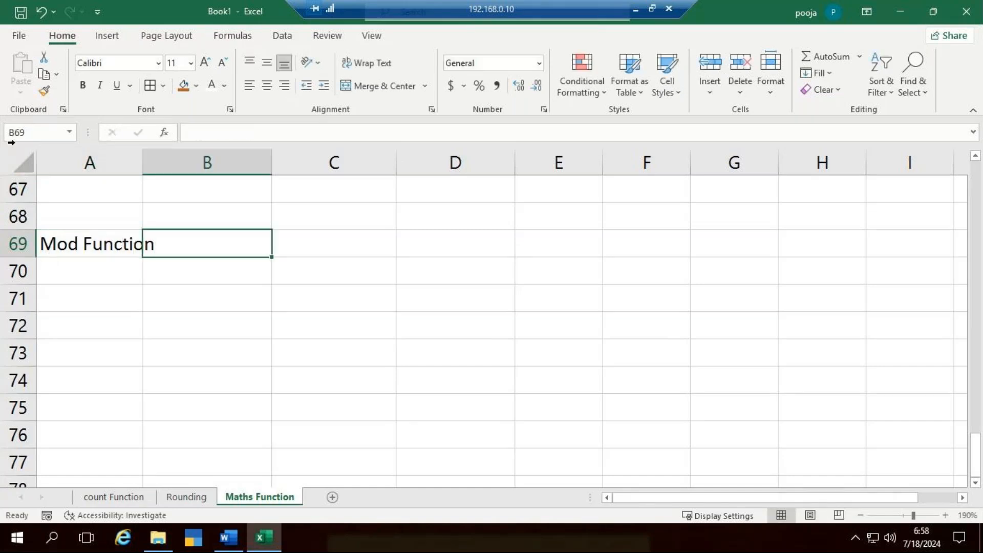
- Widen column A to fit the Mod Function heading, and merge and center the heading across A69:B69
{"action": "left_click_drag", "start_coordinate": [143, 162], "coordinate": [163, 162]}
{"action": "left_click_drag", "start_coordinate": [142, 244], "coordinate": [230, 244]}
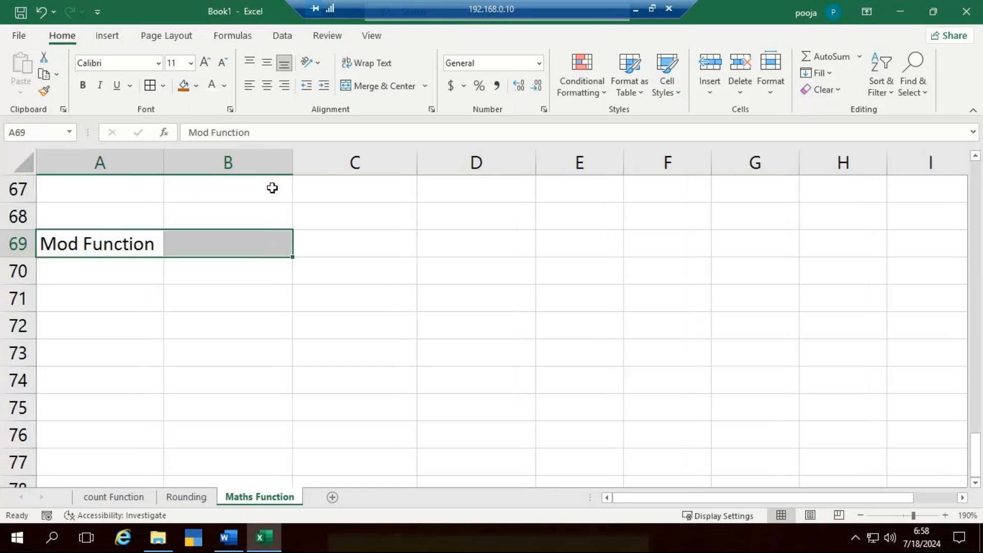
{"action": "left_click", "coordinate": [415, 86]}
- Extend the merged heading in A69 to read Mod Function (modulus)
{"action": "left_click", "coordinate": [285, 132]}
{"action": "type", "text": "("}
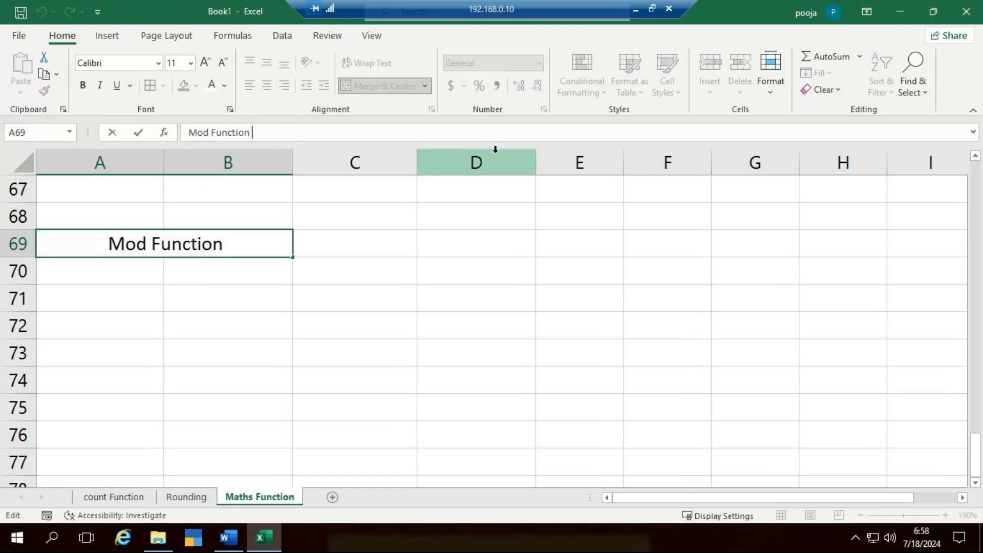
{"action": "type", "text": "modulu"}
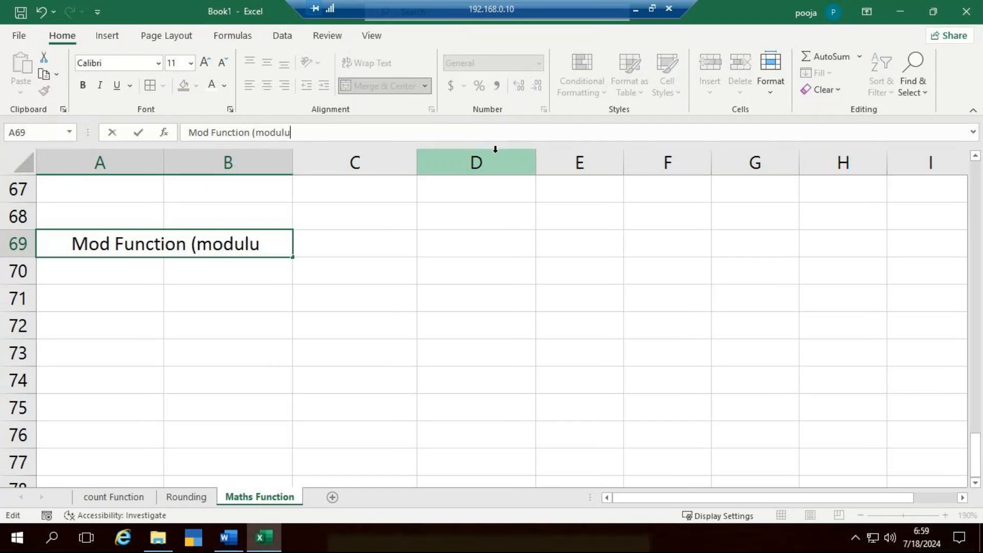
{"action": "type", "text": " s)"}
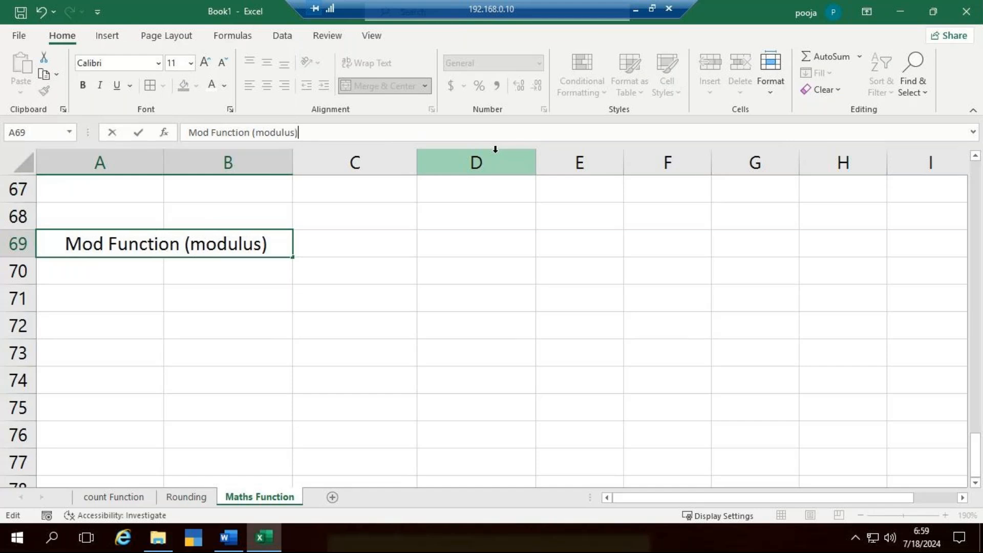
{"action": "left_click", "coordinate": [354, 352]}
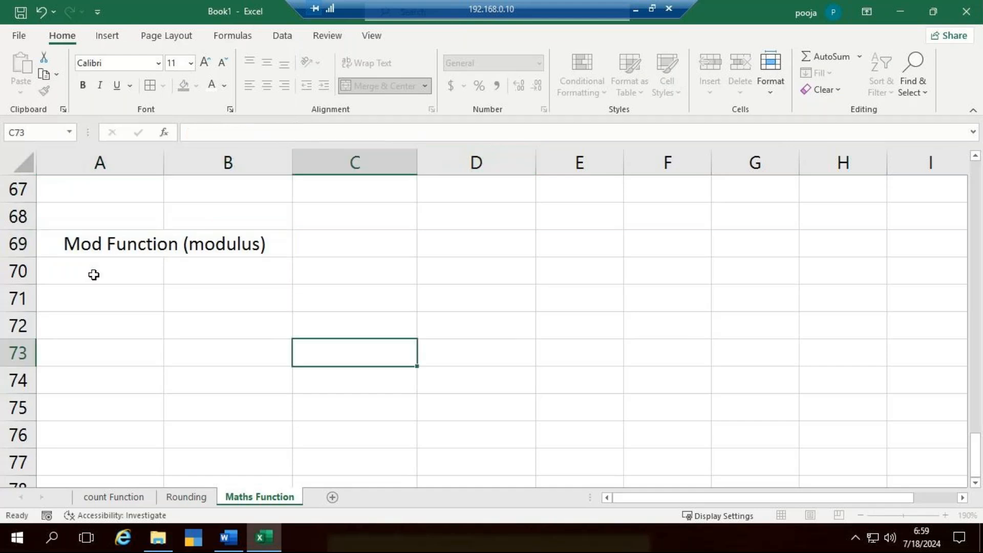
- Enter the column headings Number in A70 and Divisor in B70
{"action": "left_click", "coordinate": [94, 266]}
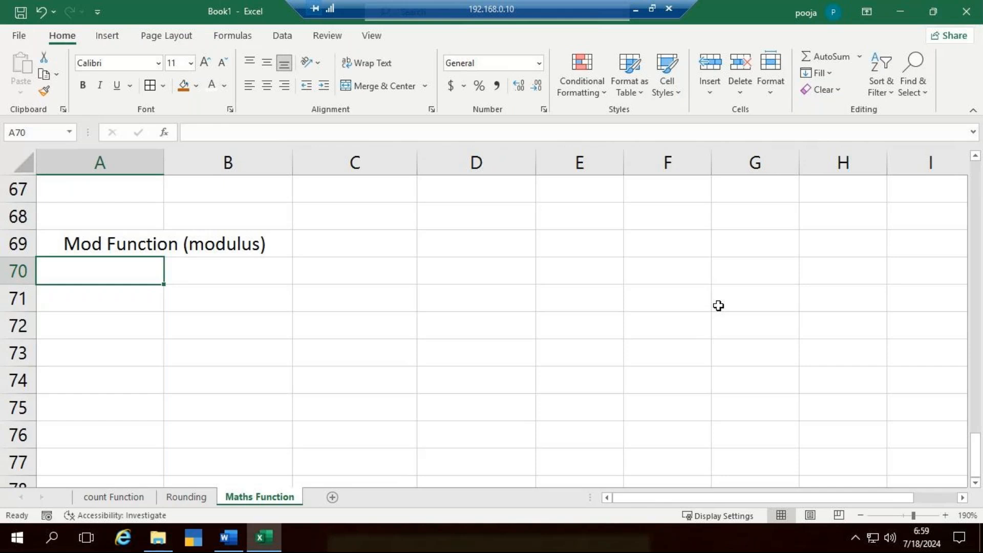
{"action": "type", "text": "Number"}
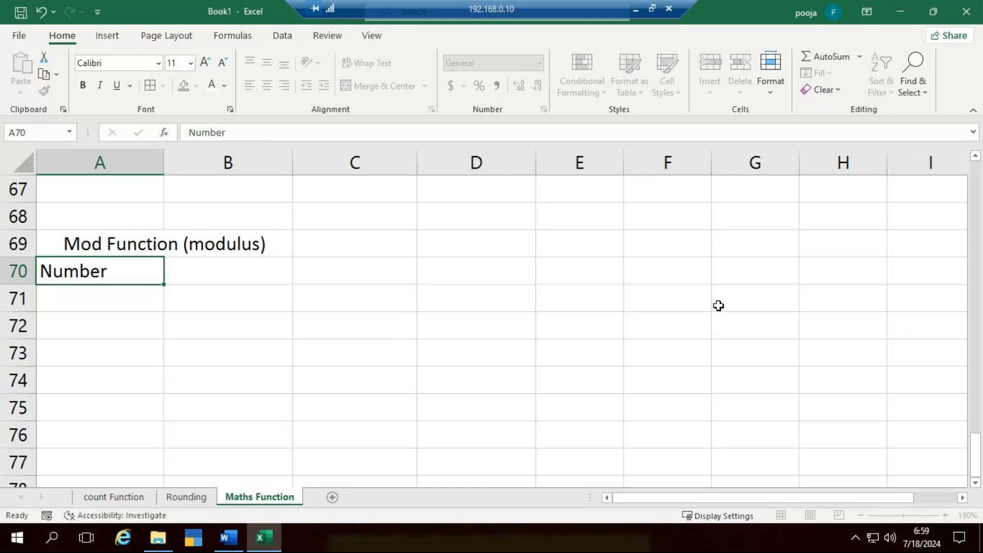
{"action": "key", "text": "Tab"}
{"action": "type", "text": "Di"}
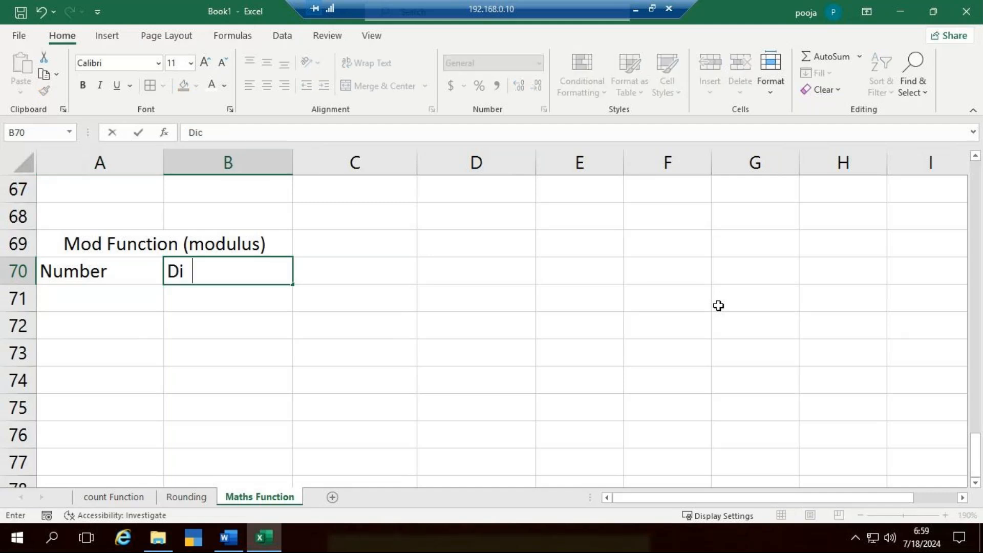
{"action": "type", "text": "visor"}
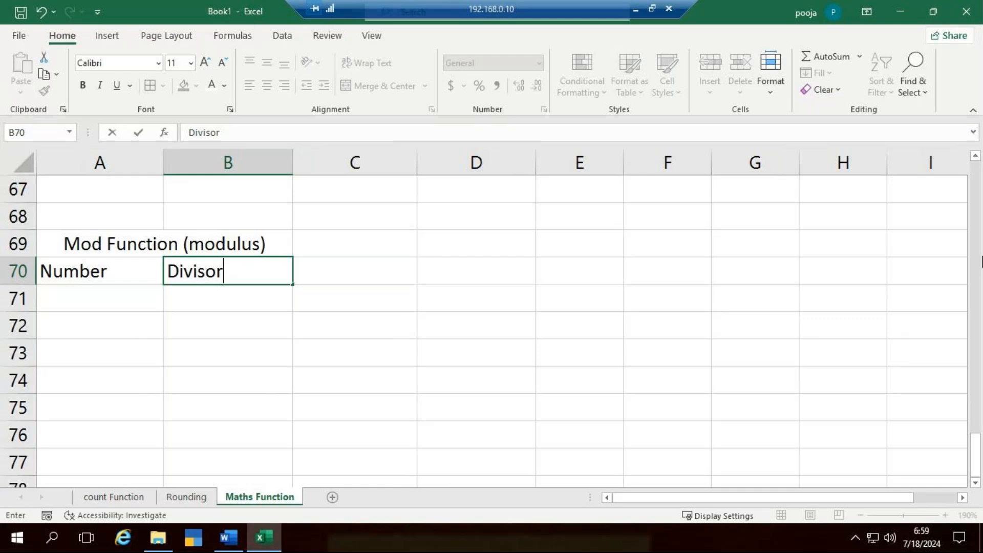
{"action": "key", "text": "Return"}
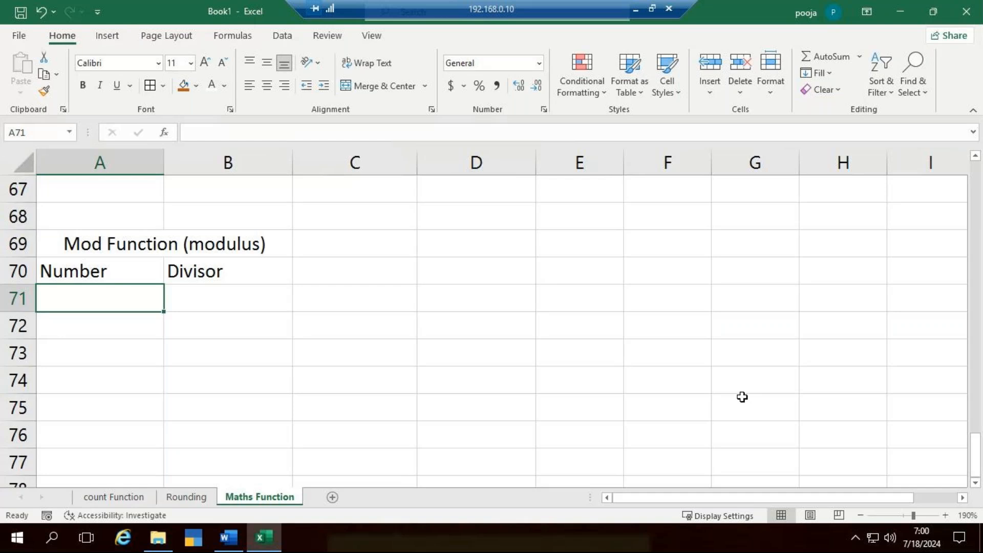
{"action": "type", "text": "64"}
{"action": "key", "text": "ctrl+Return"}
{"action": "key", "text": "Return"}
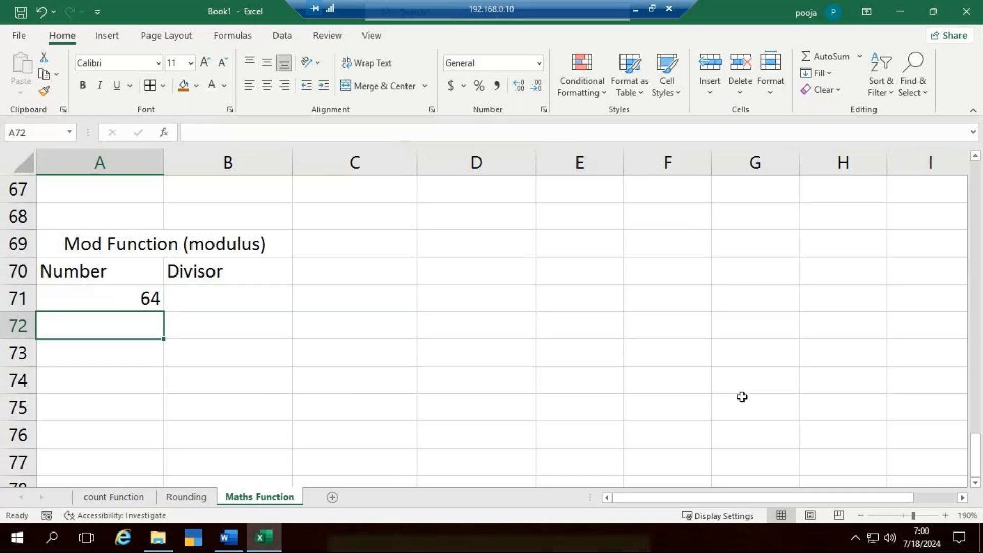
{"action": "key", "text": "Up"}
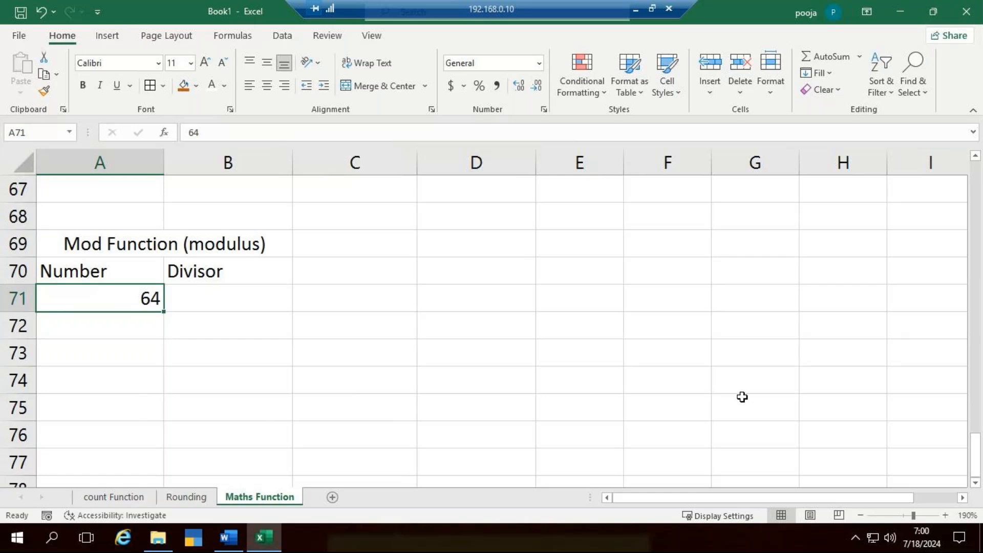
{"action": "key", "text": "F2"}
{"action": "key", "text": "BackSpace"}
{"action": "key", "text": "BackSpace"}
- Enter the numbers 363, 590, 968 and 367 in A71:A74 of the Number column
{"action": "type", "text": "363"}
{"action": "key", "text": "Return"}
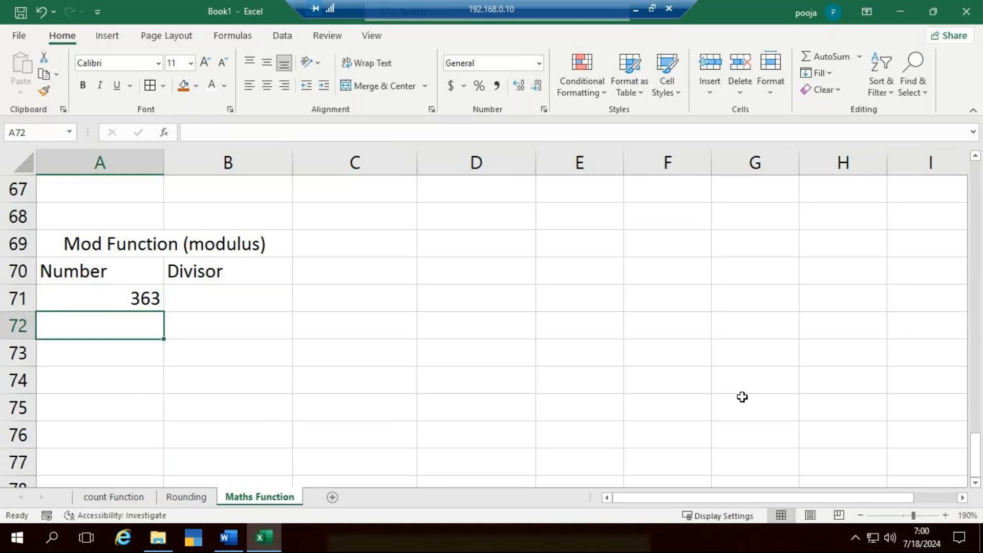
{"action": "type", "text": "590"}
{"action": "key", "text": "Return"}
{"action": "type", "text": "968"}
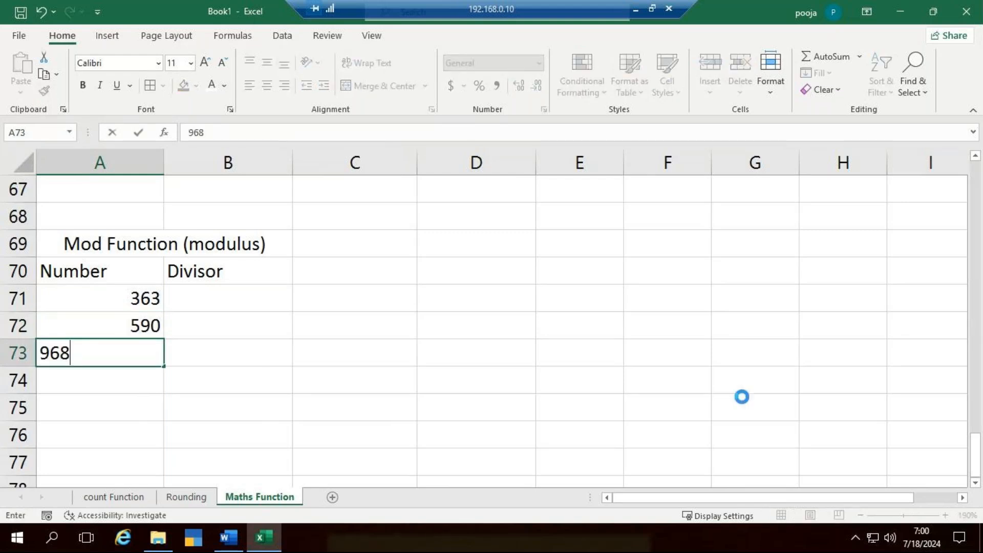
{"action": "key", "text": "ctrl+Return"}
{"action": "key", "text": "Down"}
{"action": "type", "text": "367"}
{"action": "key", "text": "Return"}
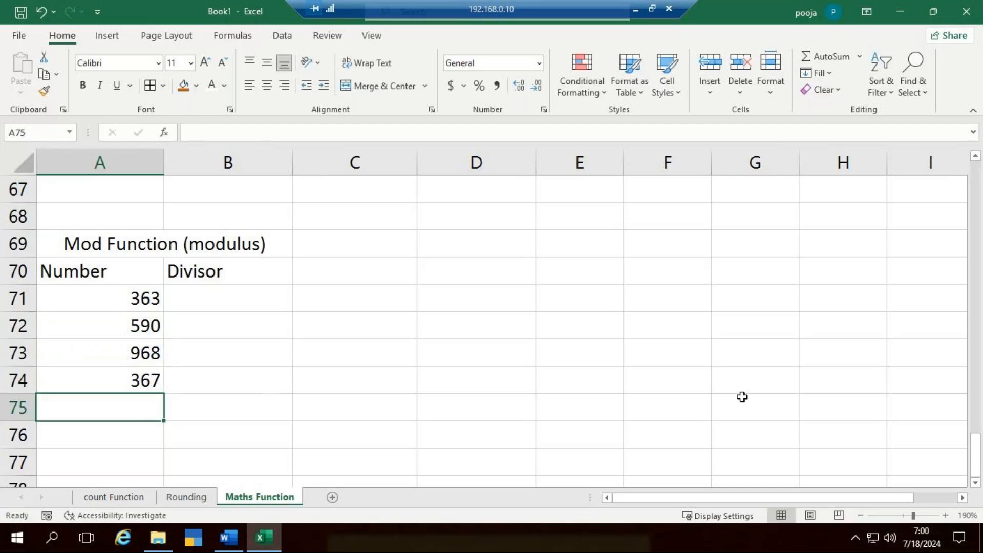
- Continue the Number column with 720, 258 and 870 in A75:A77
{"action": "type", "text": "720"}
{"action": "key", "text": "ctrl+Return"}
{"action": "key", "text": "Down"}
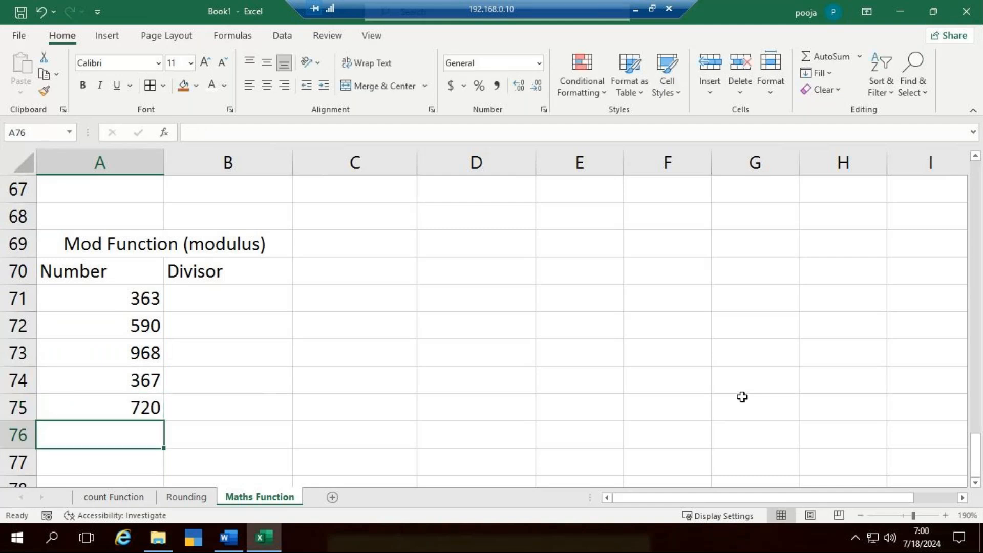
{"action": "type", "text": "258"}
{"action": "key", "text": "ctrl+Return"}
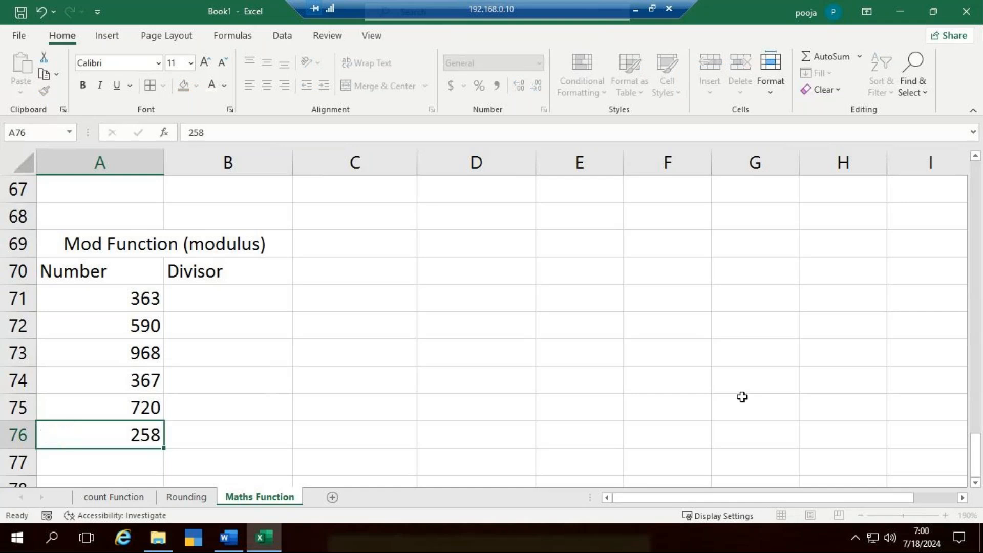
{"action": "key", "text": "Down"}
{"action": "type", "text": "870"}
{"action": "key", "text": "ctrl+Return"}
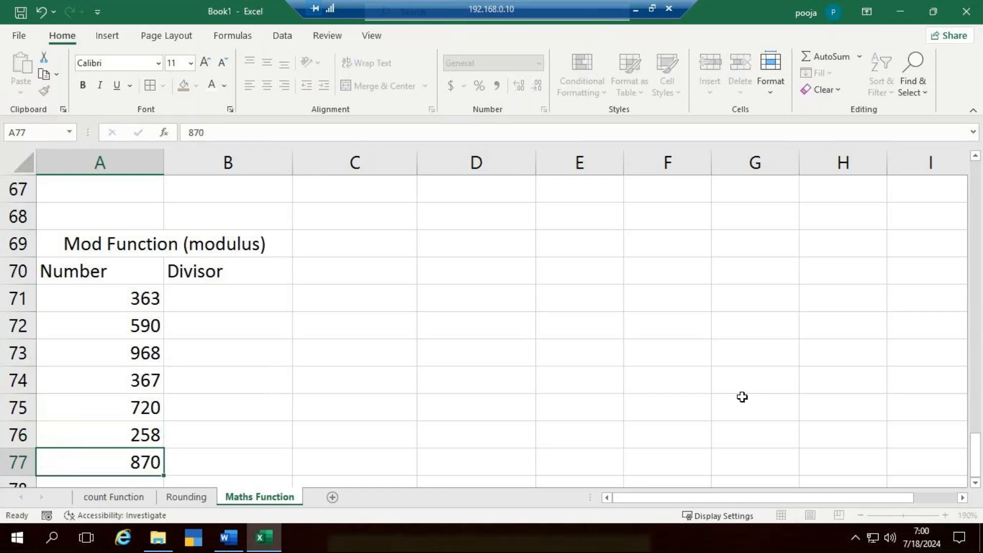
- Enter the divisors 4, 9 and 3 in B71:B73 of the Divisor column
{"action": "key", "text": "Down"}
{"action": "key", "text": "Right"}
{"action": "key", "text": "Up"}
{"action": "key", "text": "Up"}
{"action": "key", "text": "Up"}
{"action": "key", "text": "Up"}
{"action": "key", "text": "Up"}
{"action": "key", "text": "Up"}
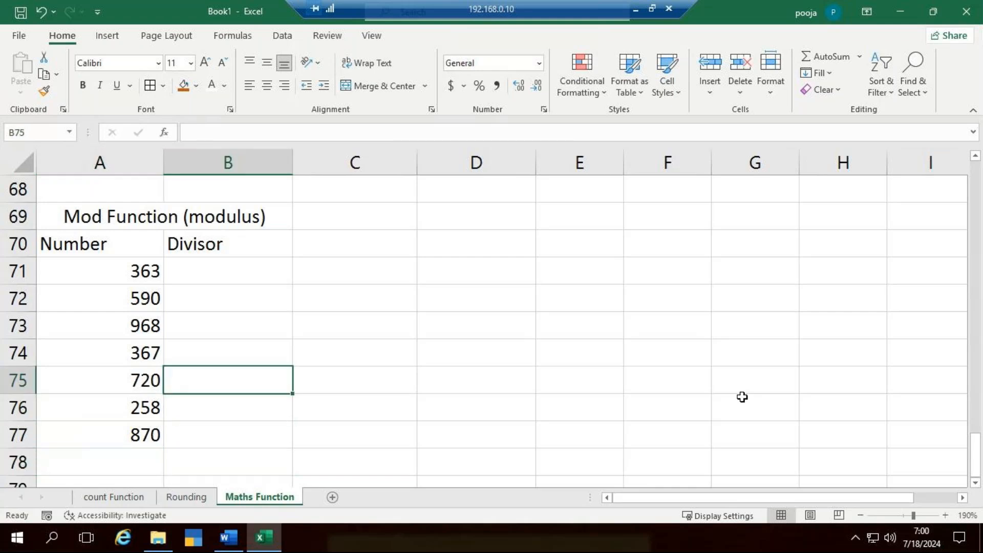
{"action": "key", "text": "Up"}
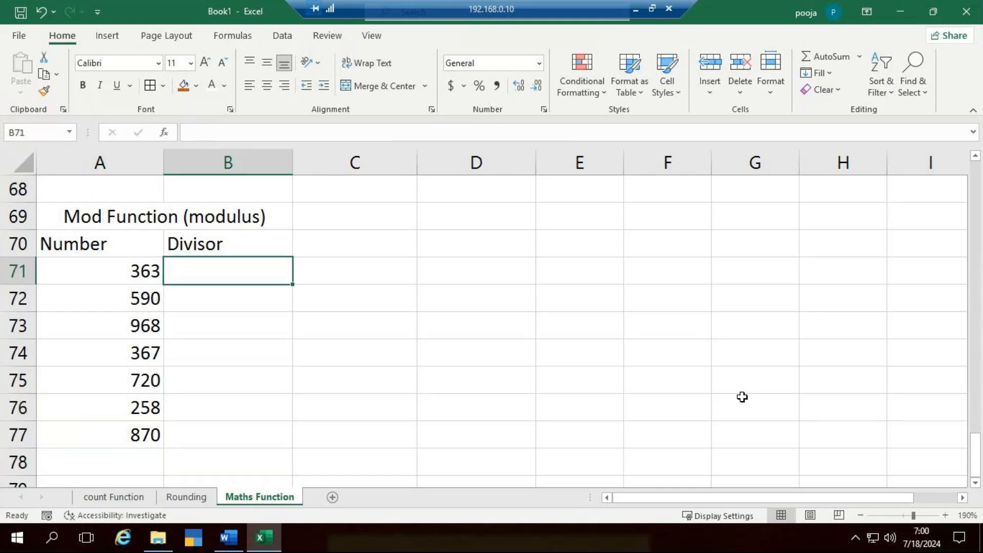
{"action": "type", "text": "4"}
{"action": "key", "text": "Return"}
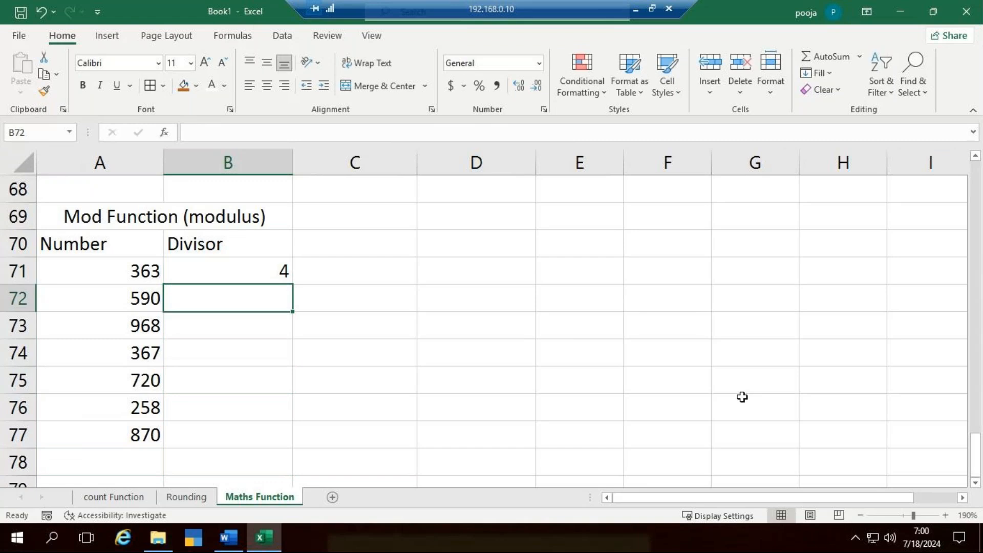
{"action": "type", "text": "9"}
{"action": "key", "text": "Return"}
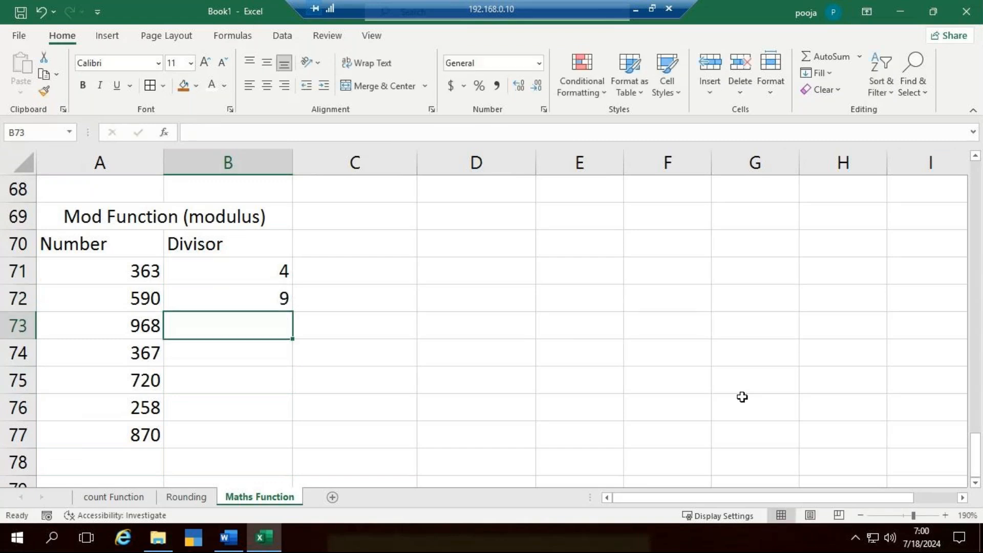
{"action": "type", "text": "3"}
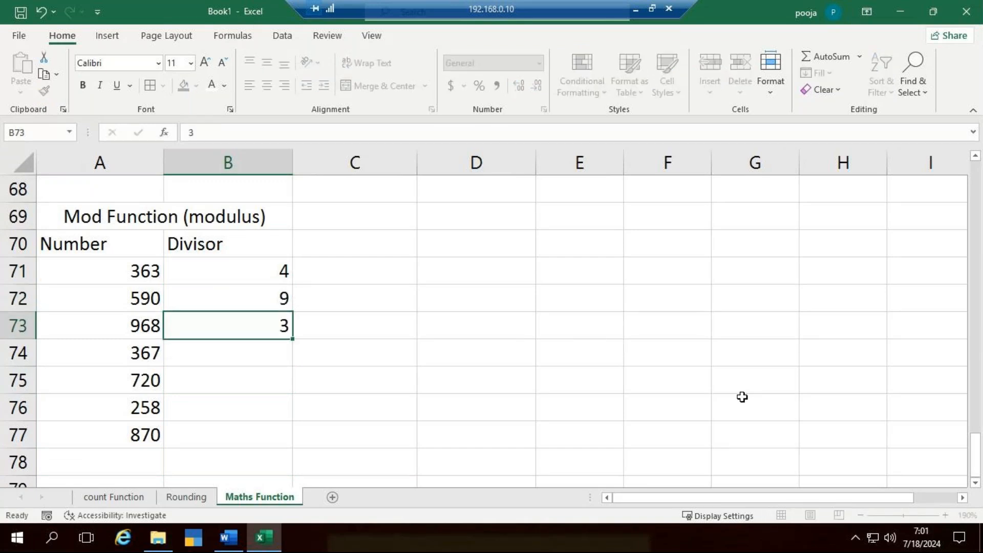
{"action": "key", "text": "Return"}
- Complete the Divisor column with 4, 8, 6 and 5 in B74:B77
{"action": "type", "text": "4"}
{"action": "key", "text": "Return"}
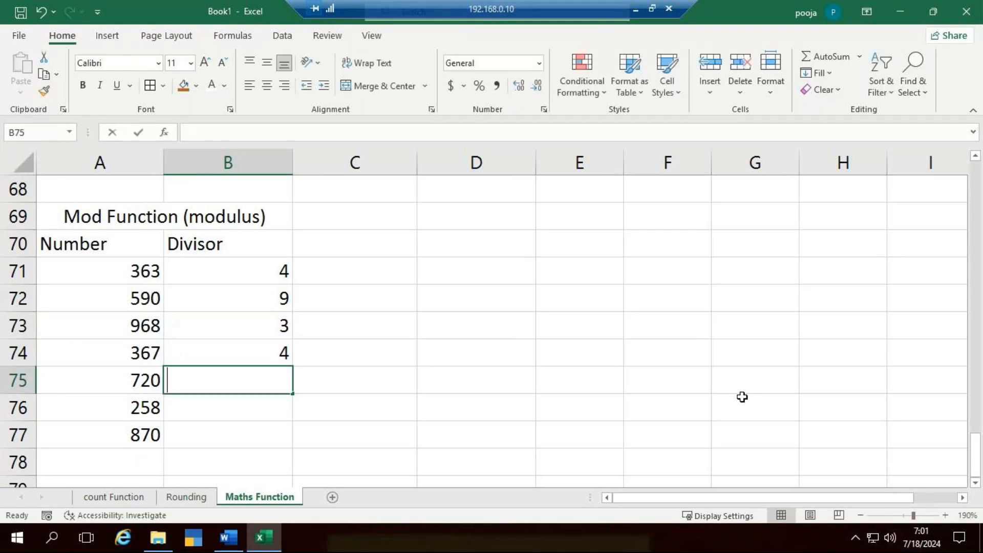
{"action": "type", "text": "8"}
{"action": "key", "text": "Return"}
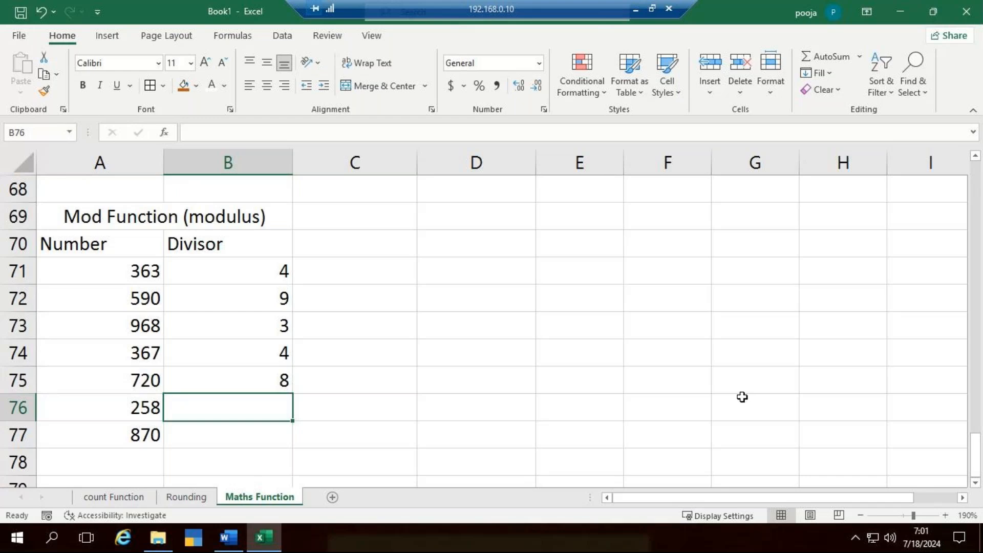
{"action": "type", "text": "6"}
{"action": "key", "text": "Return"}
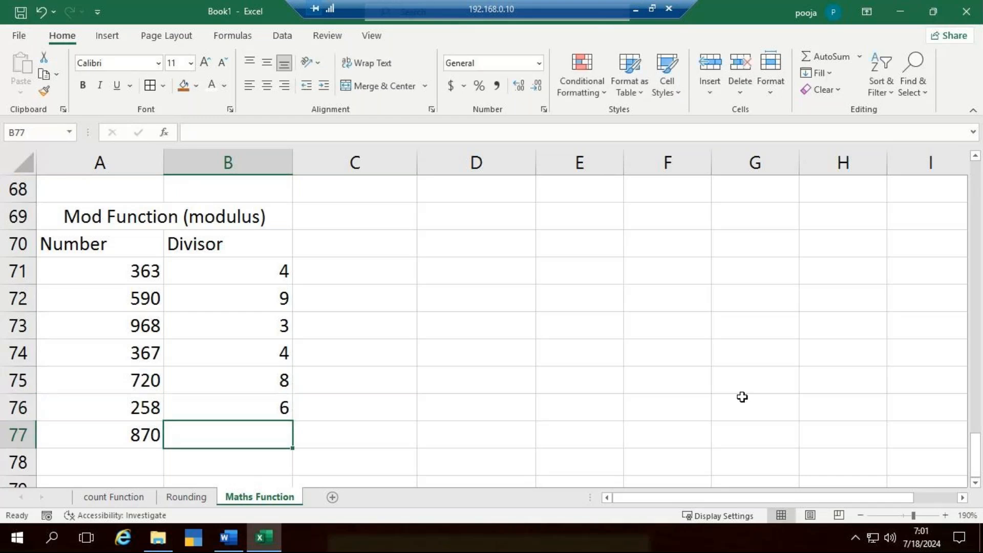
{"action": "type", "text": "5"}
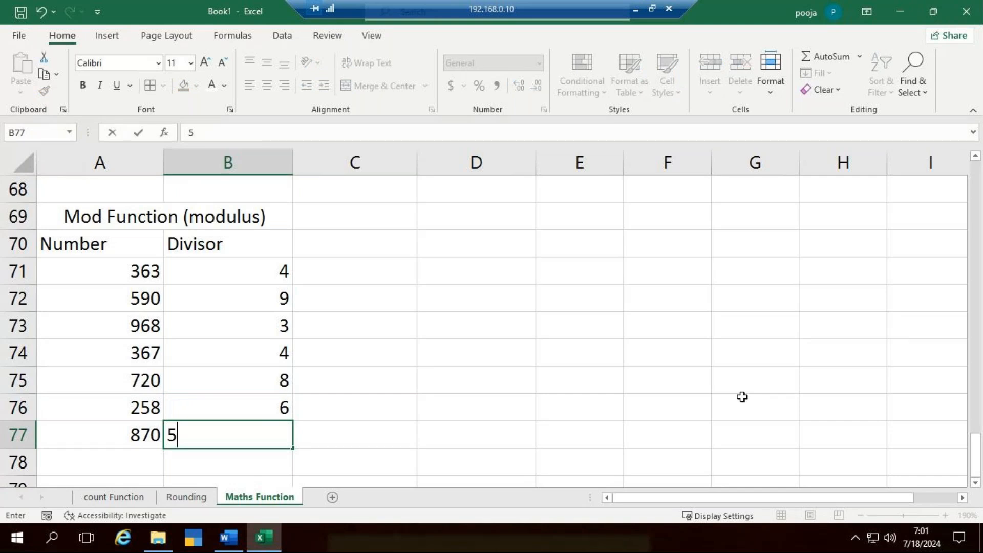
- Format A70:E77 with centered contents, all borders and the Times New Roman font
{"action": "left_click_drag", "start_coordinate": [99, 244], "coordinate": [613, 436]}
{"action": "left_click", "coordinate": [267, 86]}
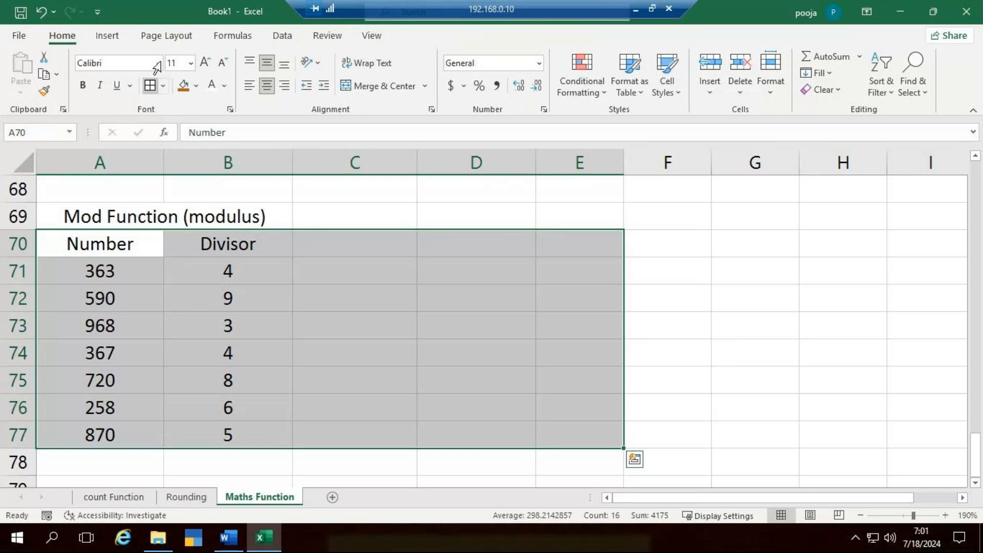
{"action": "left_click", "coordinate": [156, 66]}
{"action": "type", "text": "Times New Roman"}
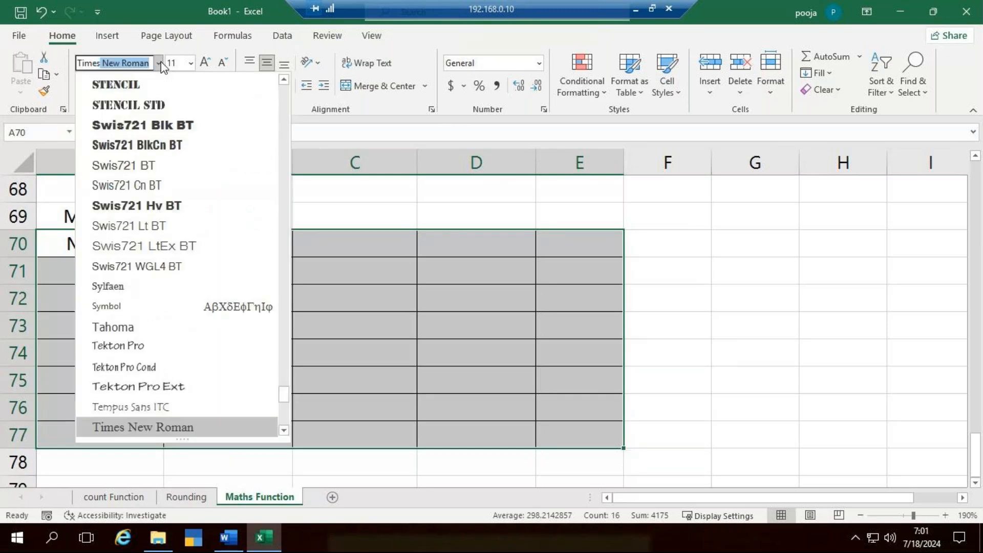
{"action": "key", "text": "Return"}
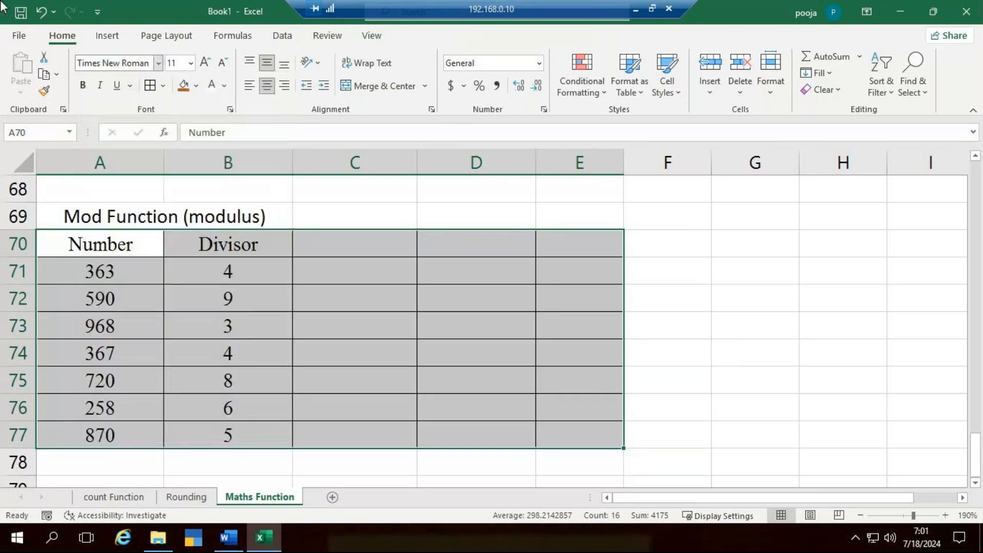
- Enter the heading Reminder in C70, beside the Divisor heading
{"action": "double_click", "coordinate": [404, 249]}
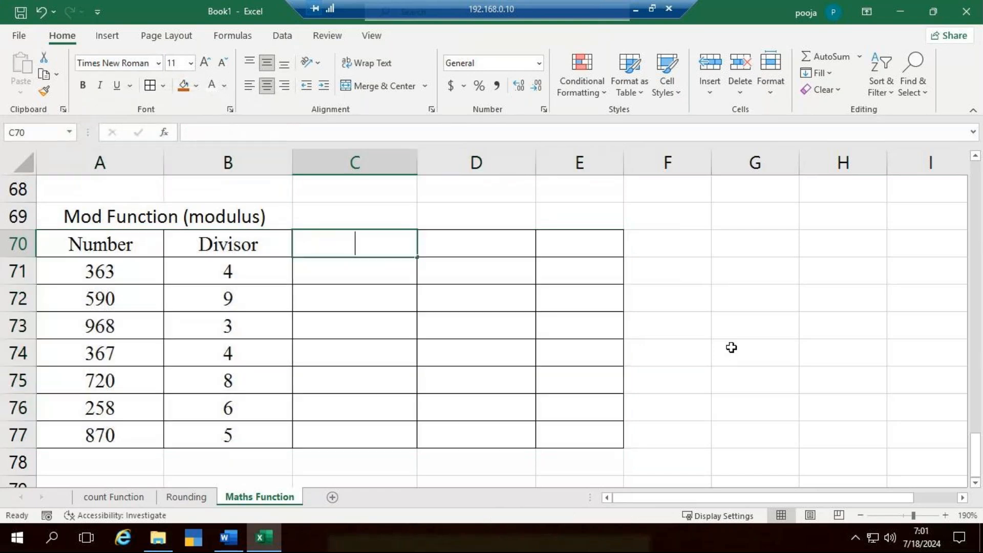
{"action": "type", "text": "Reminder"}
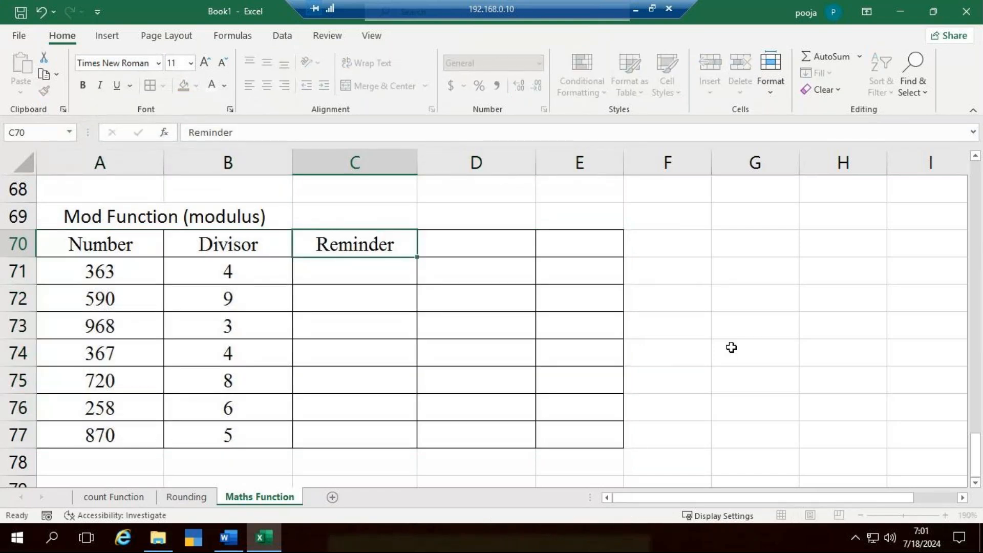
{"action": "key", "text": "Return"}
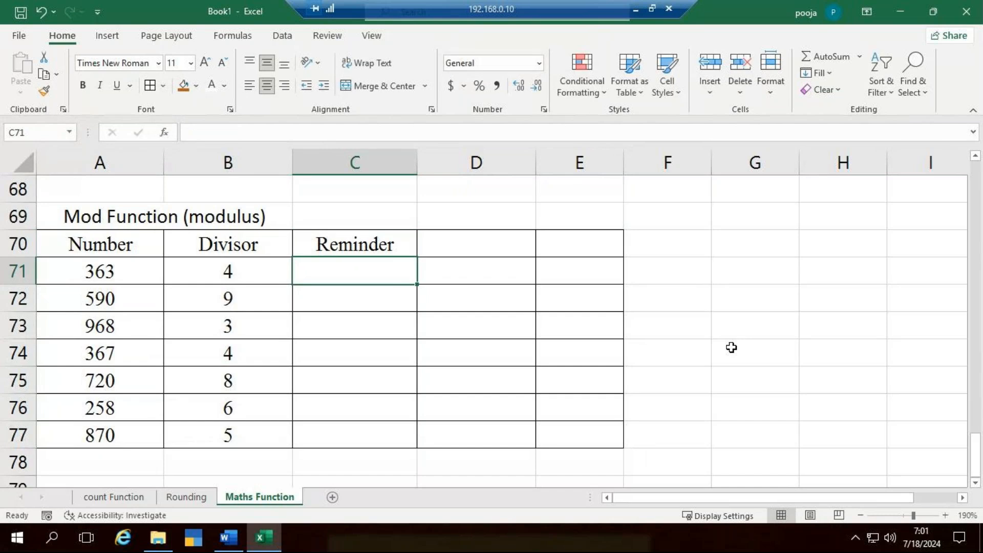
{"action": "type", "text": "="}
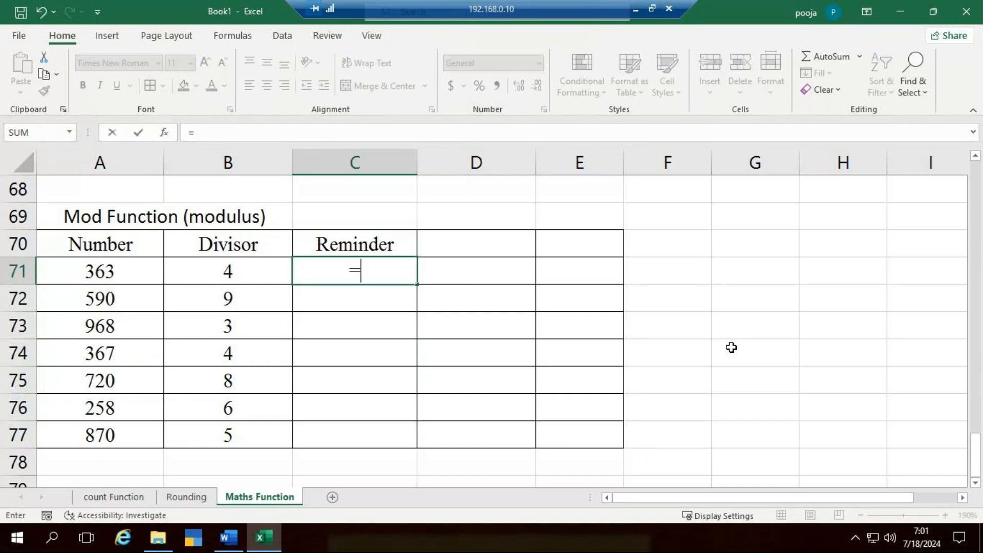
{"action": "type", "text": "mod"}
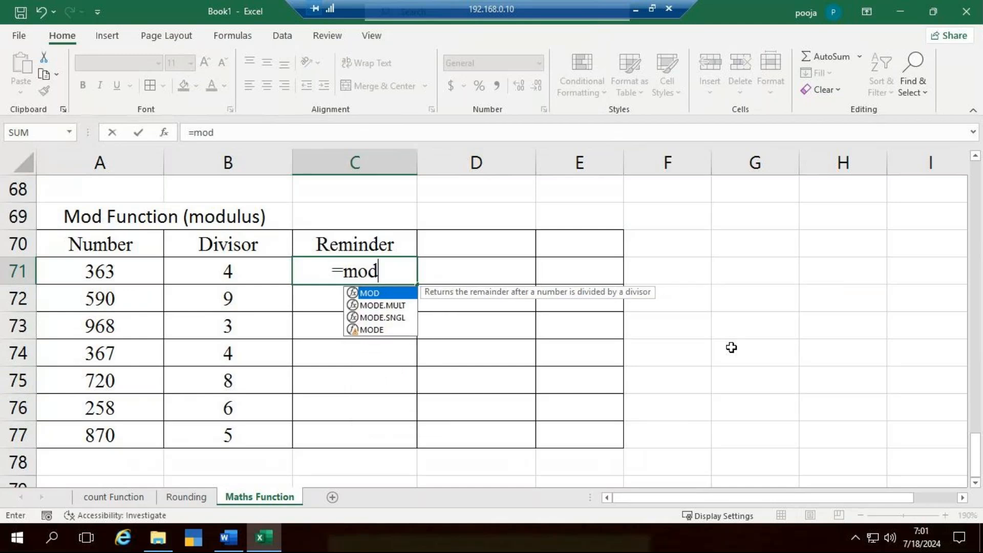
{"action": "key", "text": "Tab"}
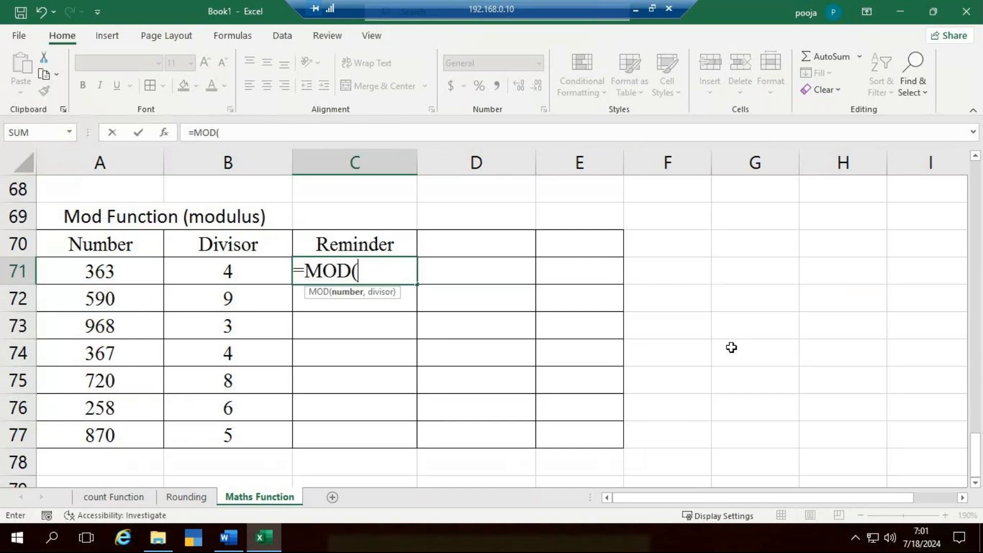
{"action": "left_click", "coordinate": [143, 277]}
{"action": "type", "text": ","}
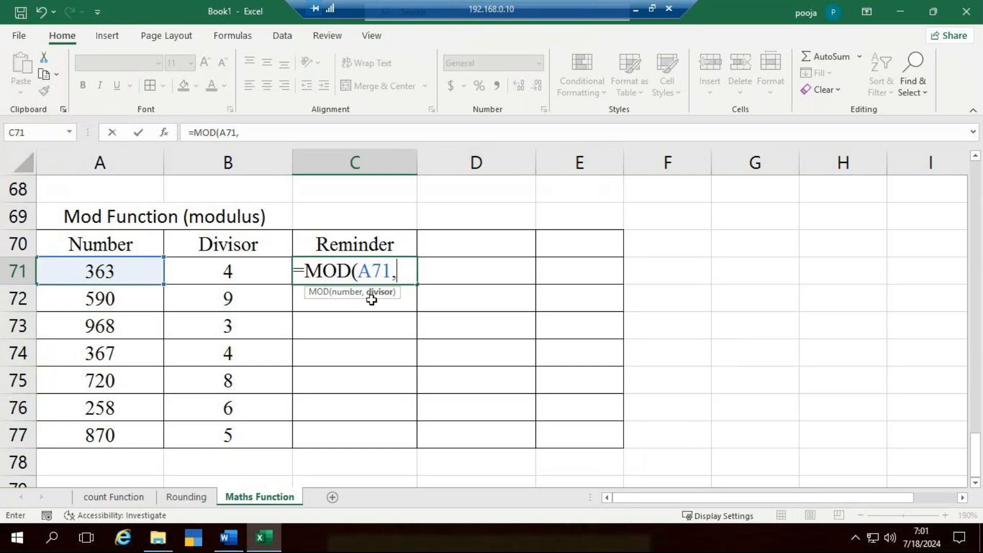
{"action": "left_click", "coordinate": [235, 267]}
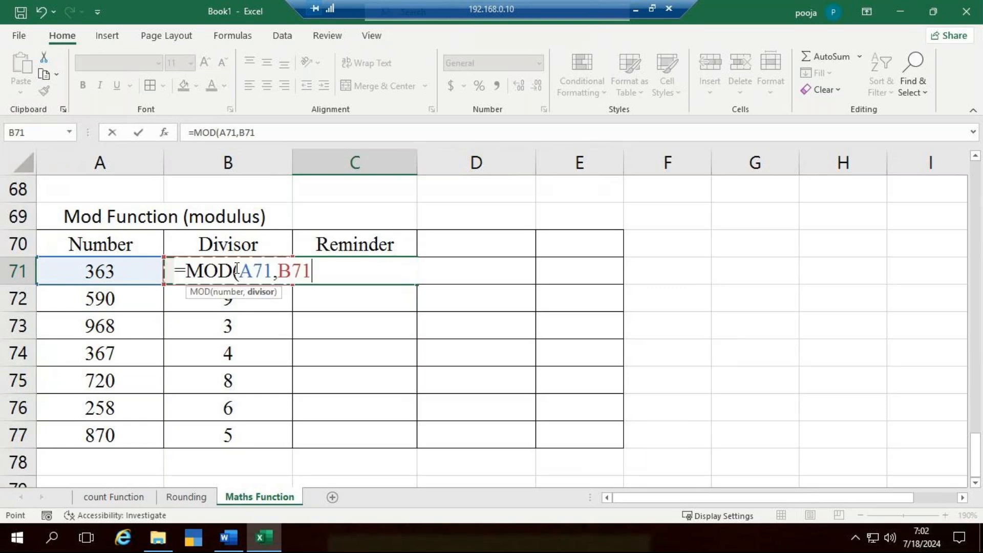
{"action": "key", "text": "Escape"}
- Widen the Reminder column and build a MOD formula in C71 with A71 as the number and B71 as the divisor
{"action": "left_click_drag", "start_coordinate": [418, 173], "coordinate": [470, 183]}
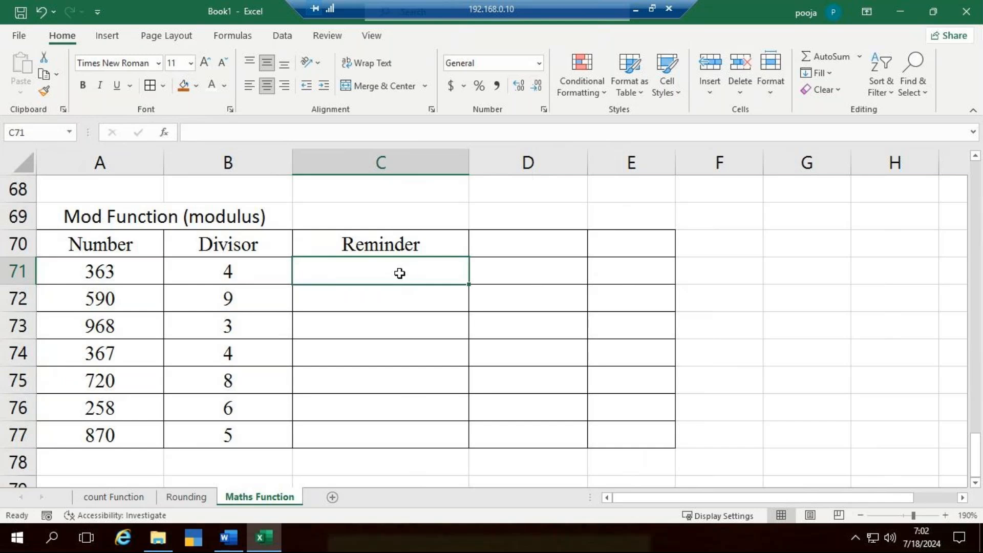
{"action": "type", "text": "=mod"}
{"action": "key", "text": "Home"}
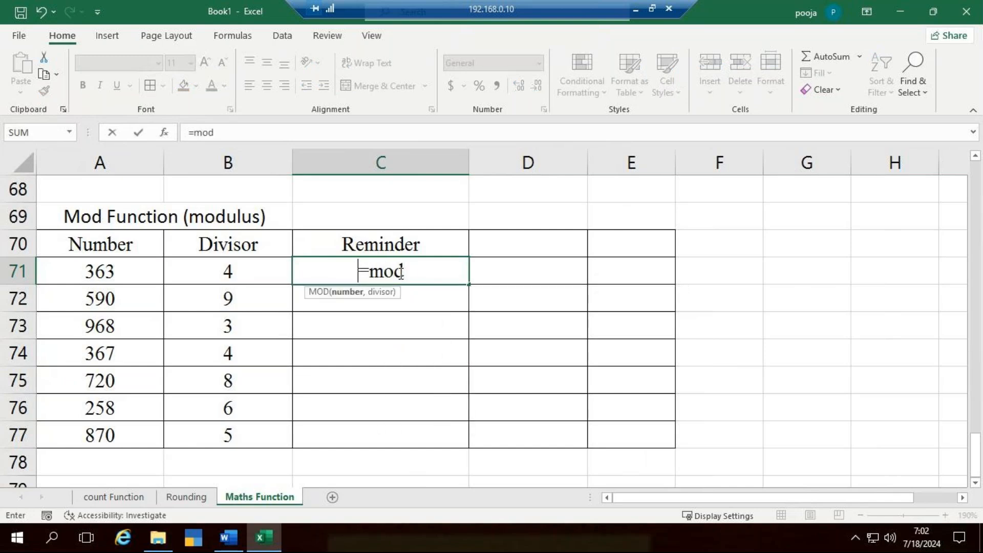
{"action": "left_click", "coordinate": [123, 275]}
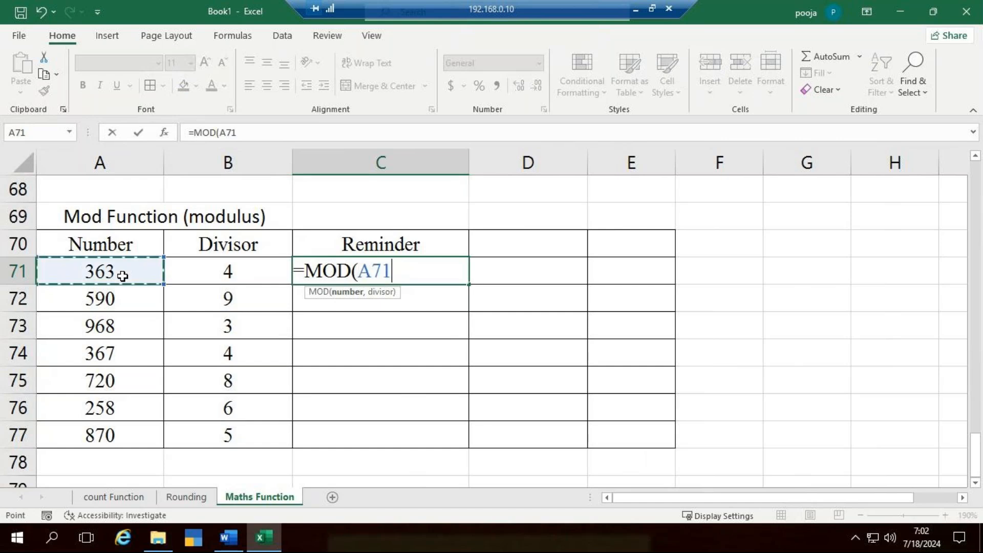
{"action": "type", "text": ","}
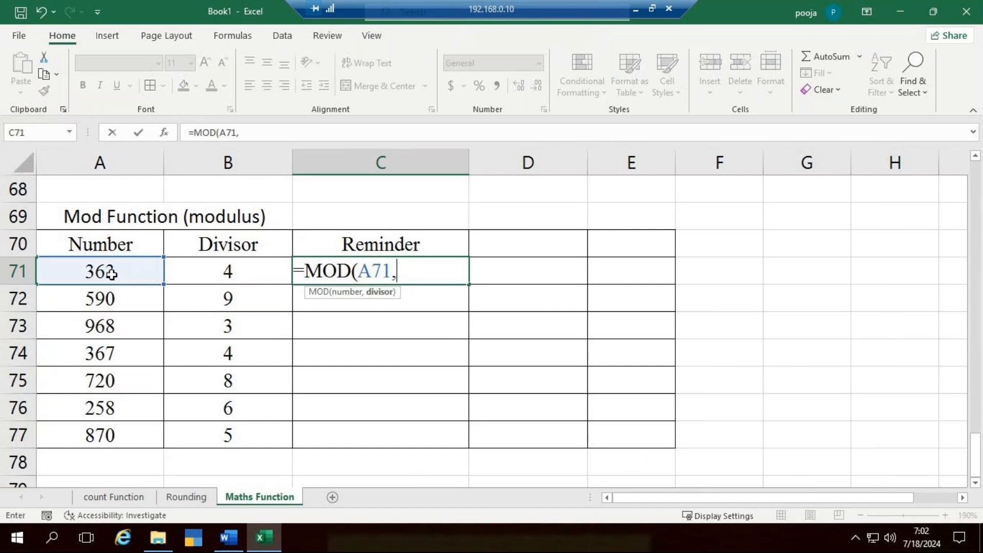
{"action": "left_click", "coordinate": [195, 275]}
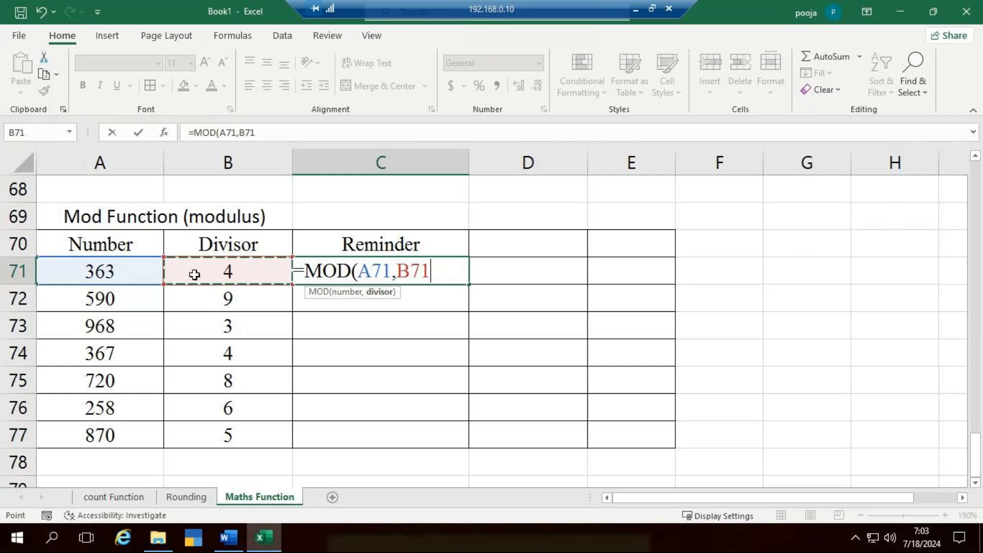
- Finish the MOD formula in C71, copy it down through C77 and check the copied formulas
{"action": "type", "text": ")"}
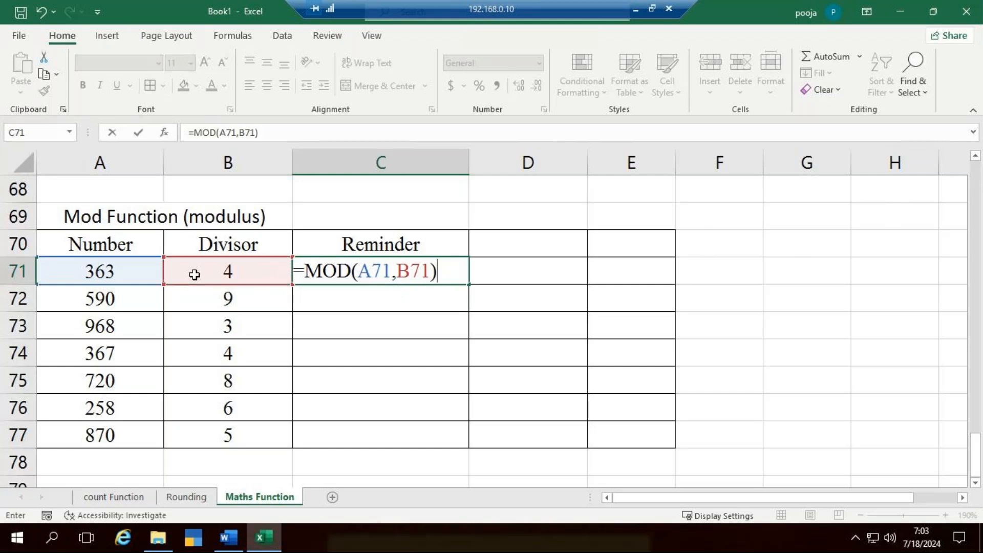
{"action": "key", "text": "Return"}
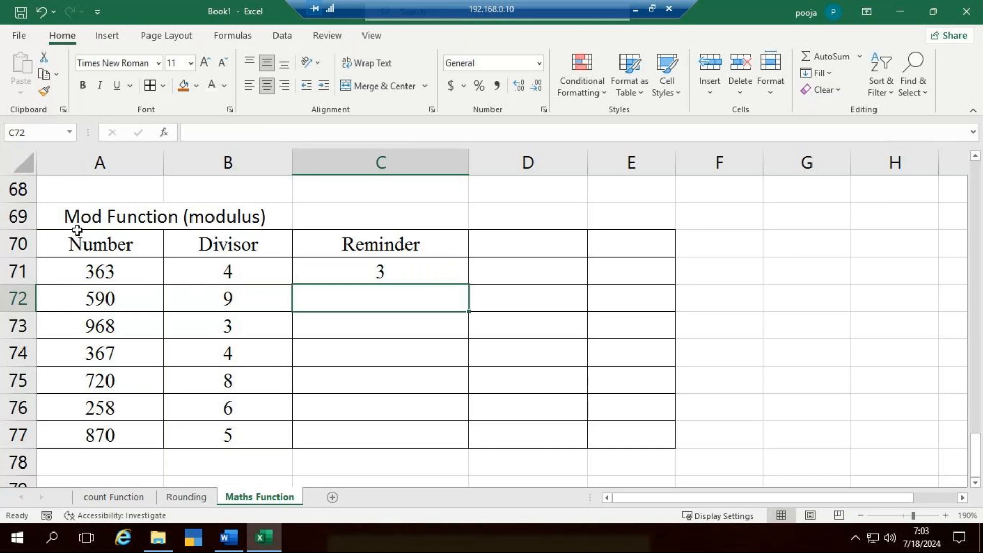
{"action": "left_click", "coordinate": [408, 276]}
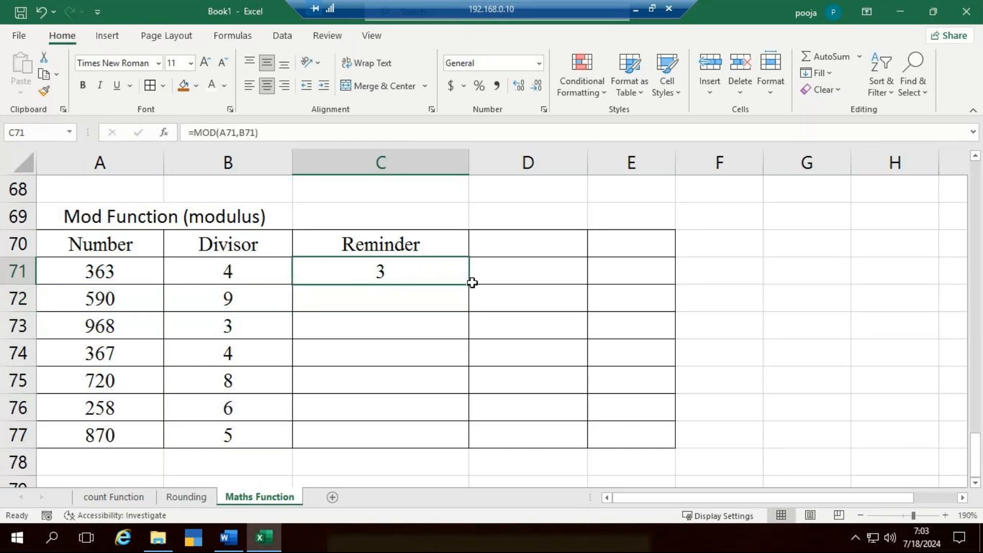
{"action": "left_click_drag", "start_coordinate": [470, 288], "coordinate": [458, 444]}
{"action": "left_click", "coordinate": [390, 268]}
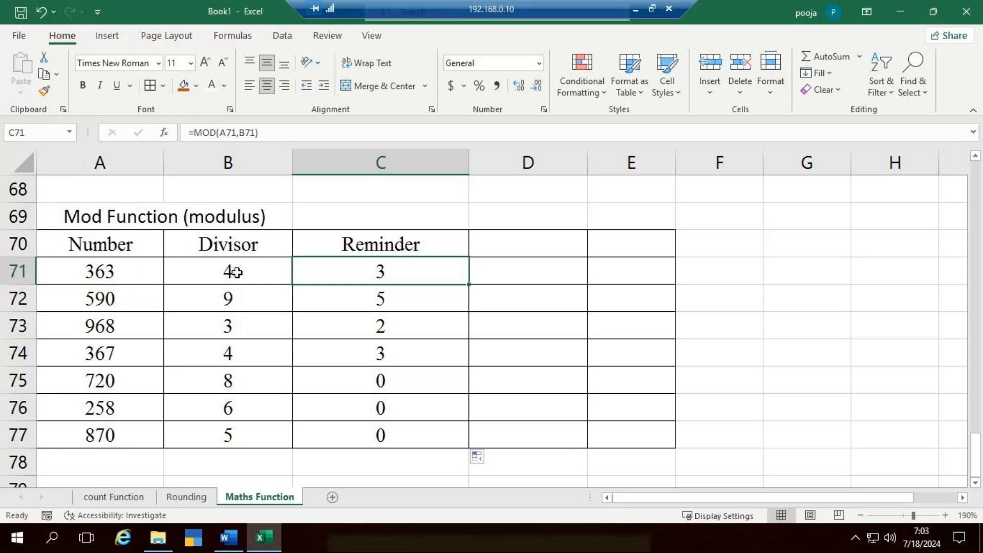
{"action": "left_click", "coordinate": [381, 301]}
{"action": "left_click", "coordinate": [380, 325]}
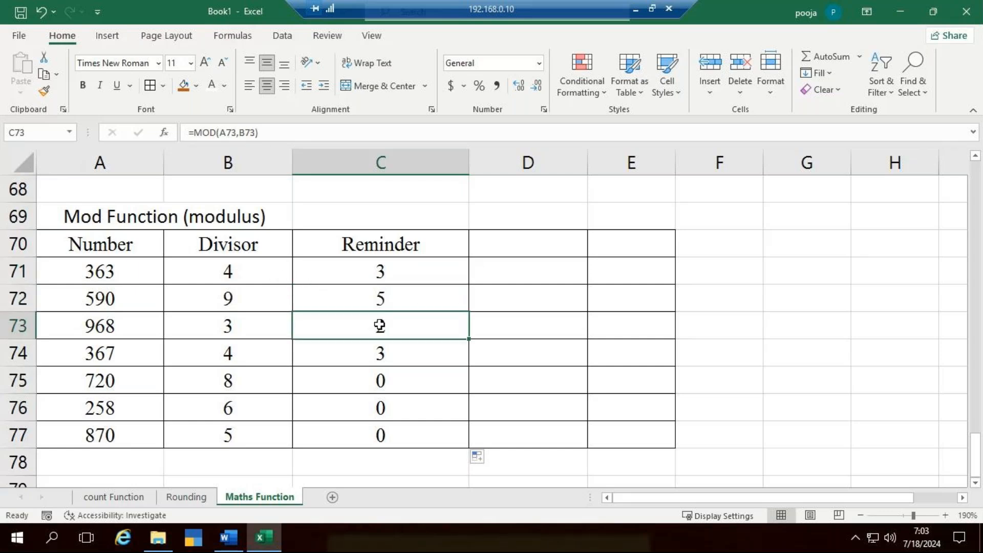
{"action": "left_click", "coordinate": [383, 361]}
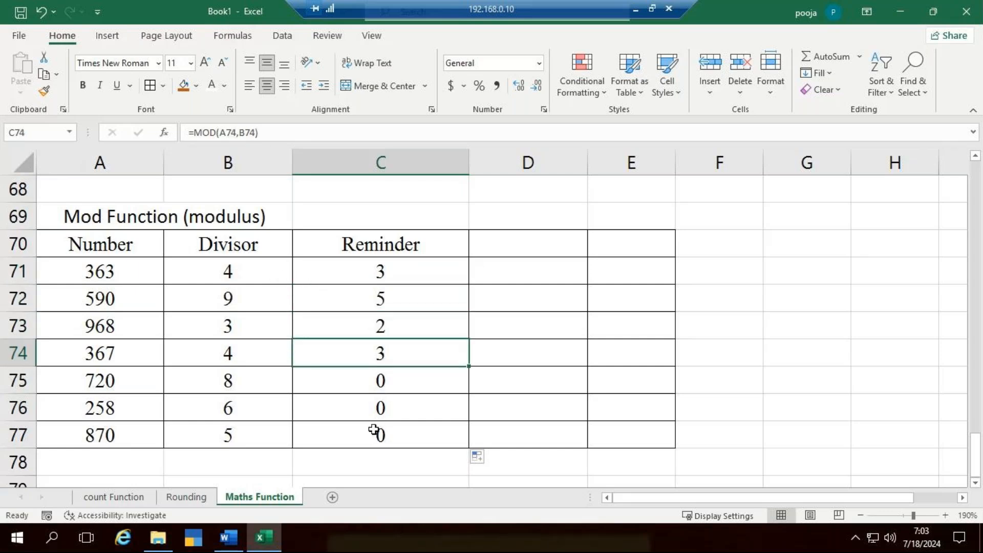
{"action": "left_click", "coordinate": [370, 388]}
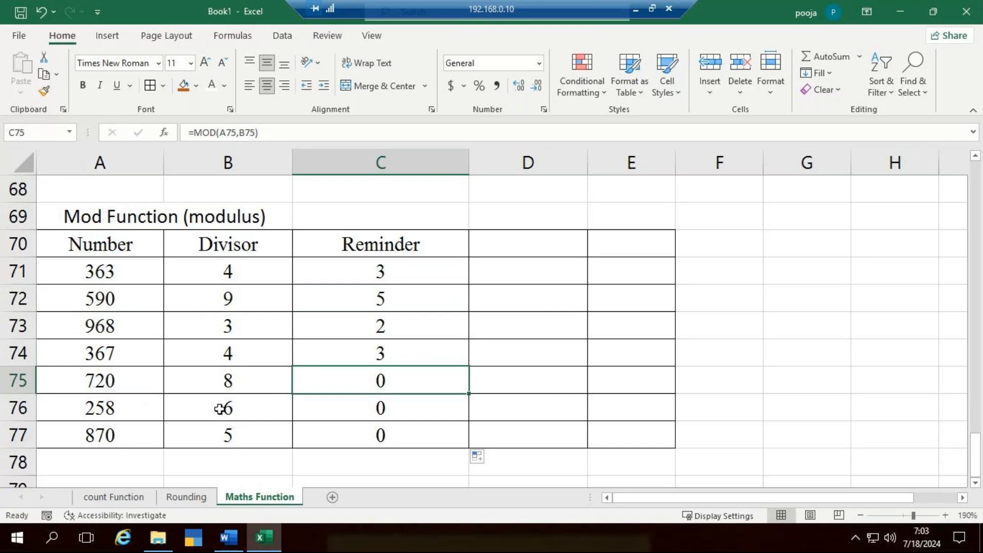
- Change the divisors in the table's last two rows to 5 in B76 and 9 in B77
{"action": "double_click", "coordinate": [230, 407]}
{"action": "double_click", "coordinate": [232, 408]}
{"action": "type", "text": "5"}
{"action": "key", "text": "Return"}
{"action": "left_click", "coordinate": [377, 408]}
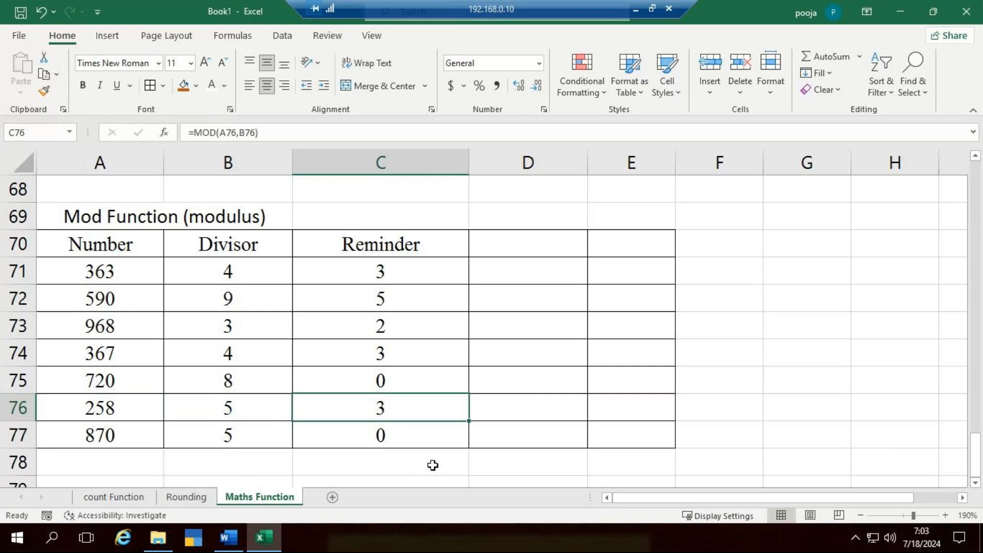
{"action": "left_click", "coordinate": [260, 434]}
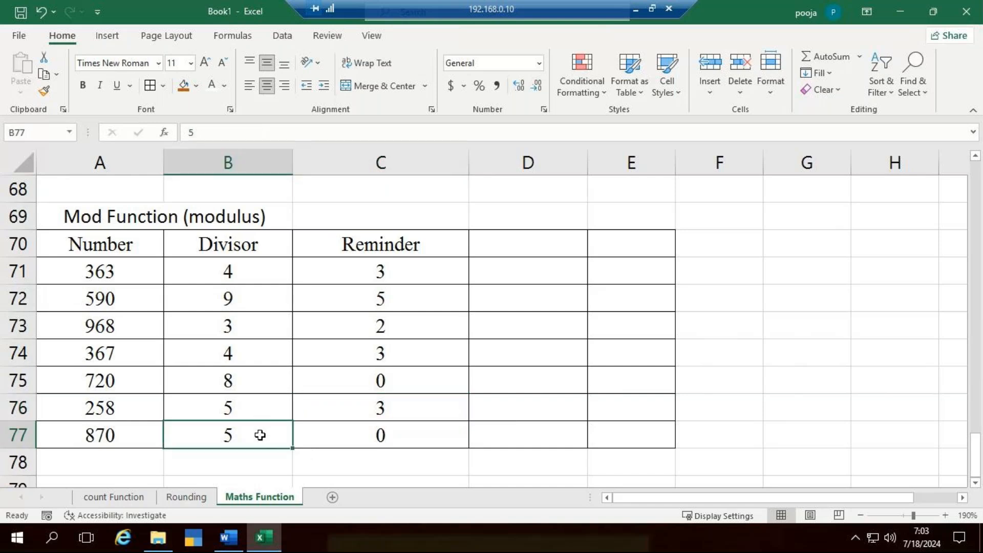
{"action": "double_click", "coordinate": [260, 434]}
{"action": "key", "text": "BackSpace"}
{"action": "type", "text": "9"}
{"action": "key", "text": "Return"}
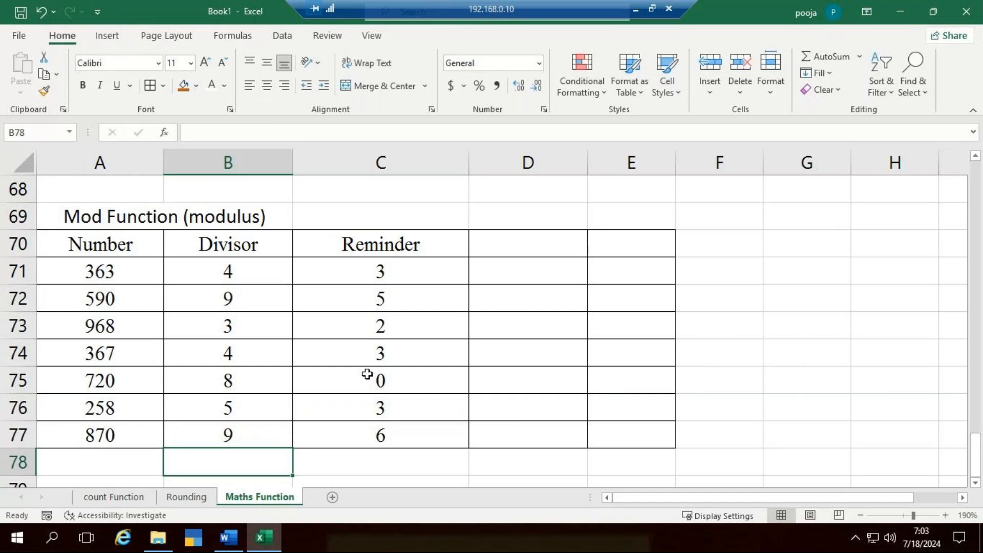
- Clear the MOD formulas from C71:C77 in the Reminder column
{"action": "left_click", "coordinate": [361, 263]}
{"action": "left_click_drag", "start_coordinate": [366, 305], "coordinate": [378, 437]}
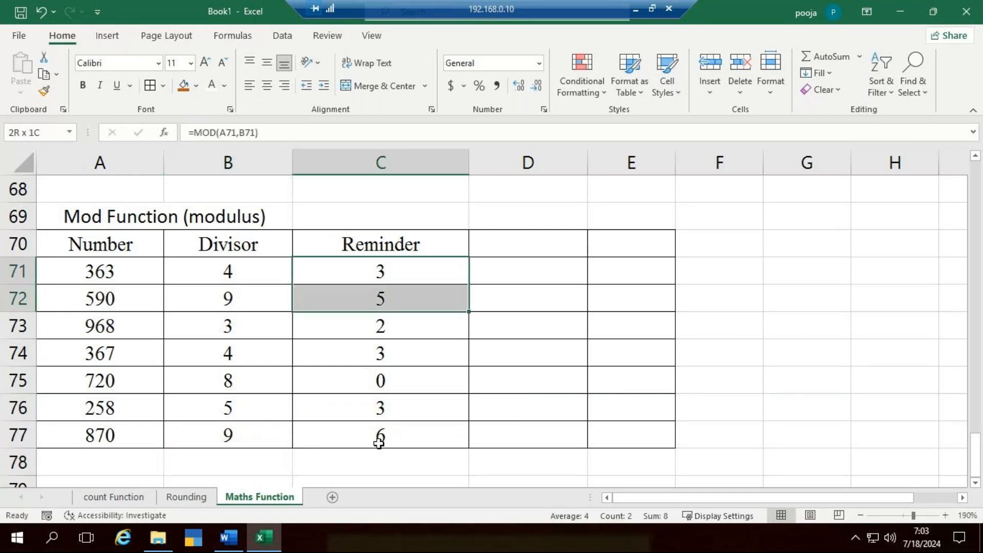
{"action": "key", "text": "Delete"}
- Enter =MOD(A71,B71) in C71 and fill the formula down the Reminder column to C77
{"action": "left_click", "coordinate": [389, 261]}
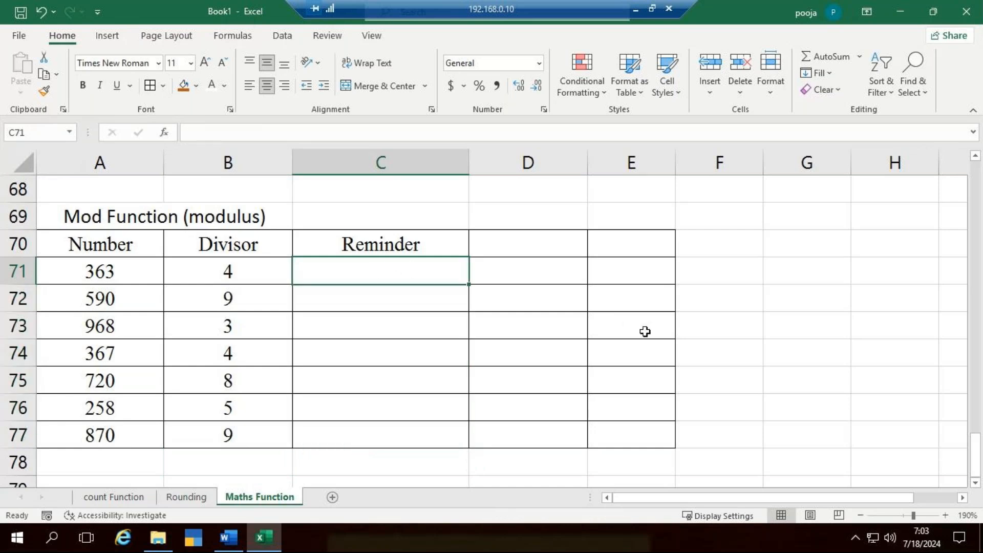
{"action": "type", "text": "="}
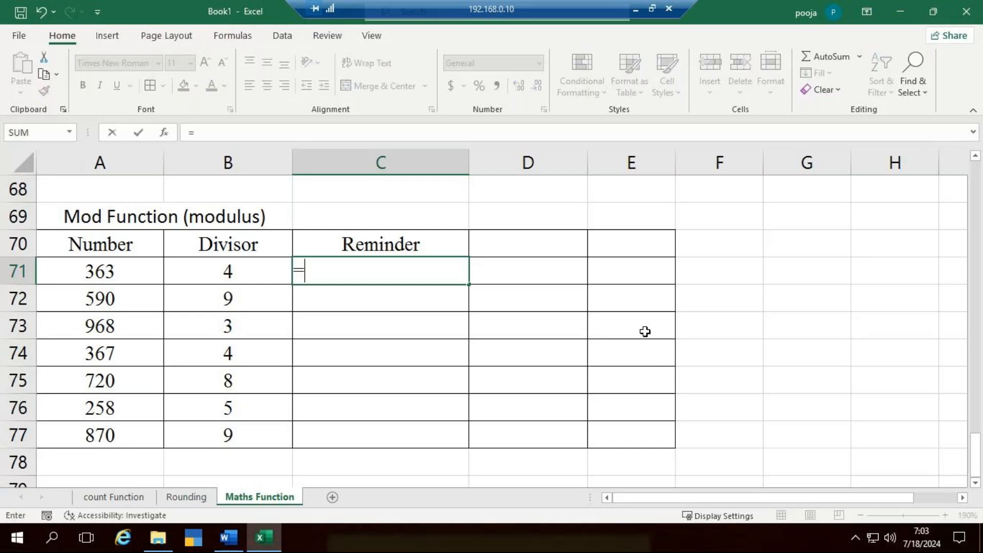
{"action": "type", "text": "mod"}
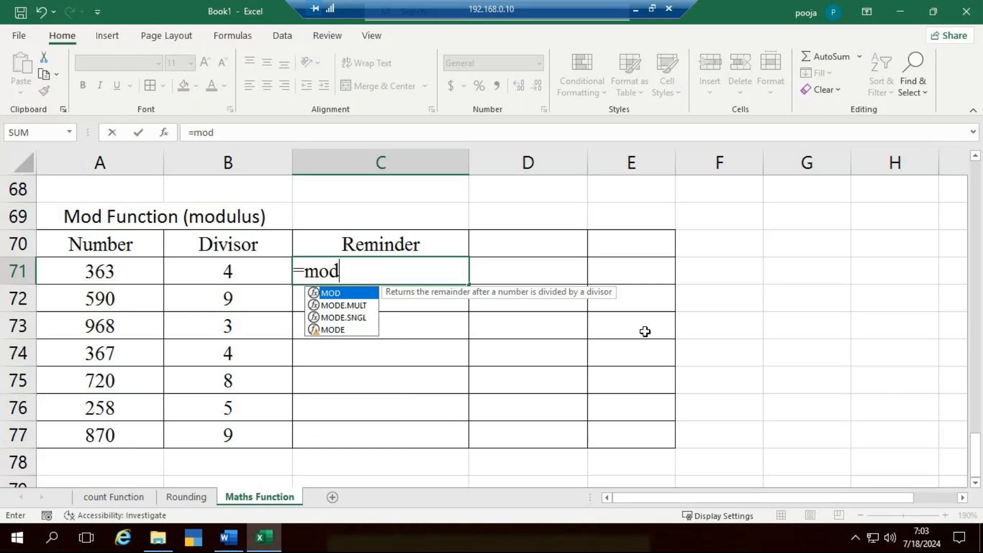
{"action": "key", "text": "Tab"}
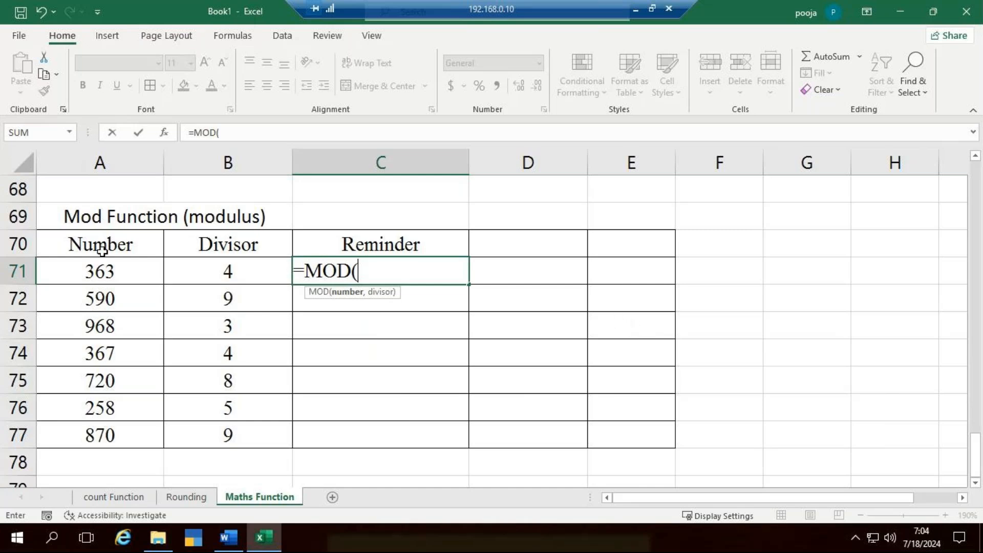
{"action": "left_click", "coordinate": [110, 276]}
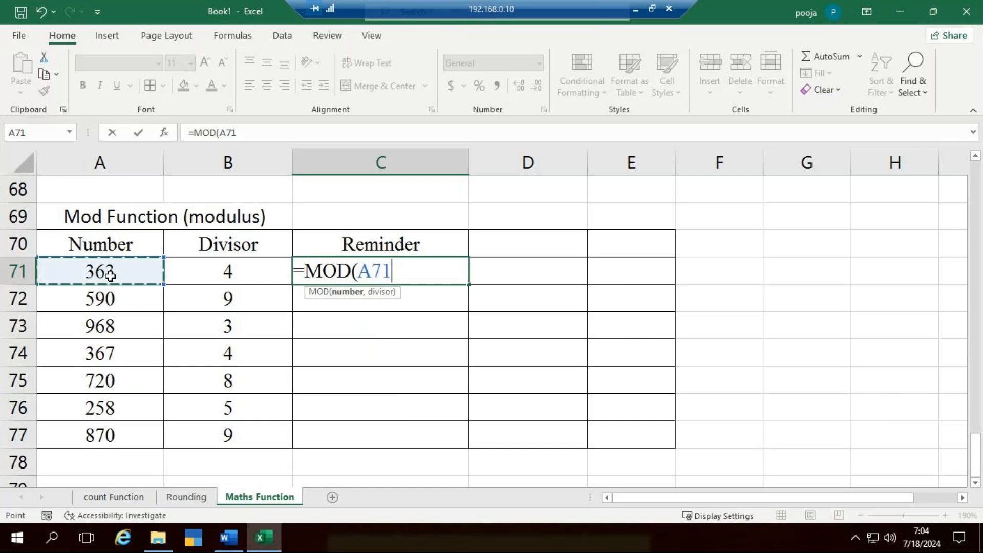
{"action": "type", "text": ","}
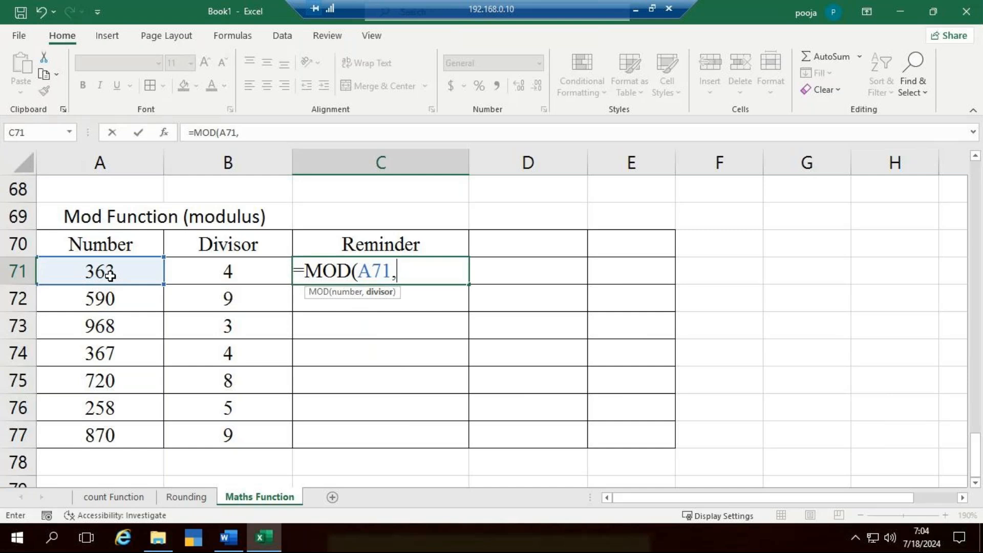
{"action": "left_click", "coordinate": [216, 272]}
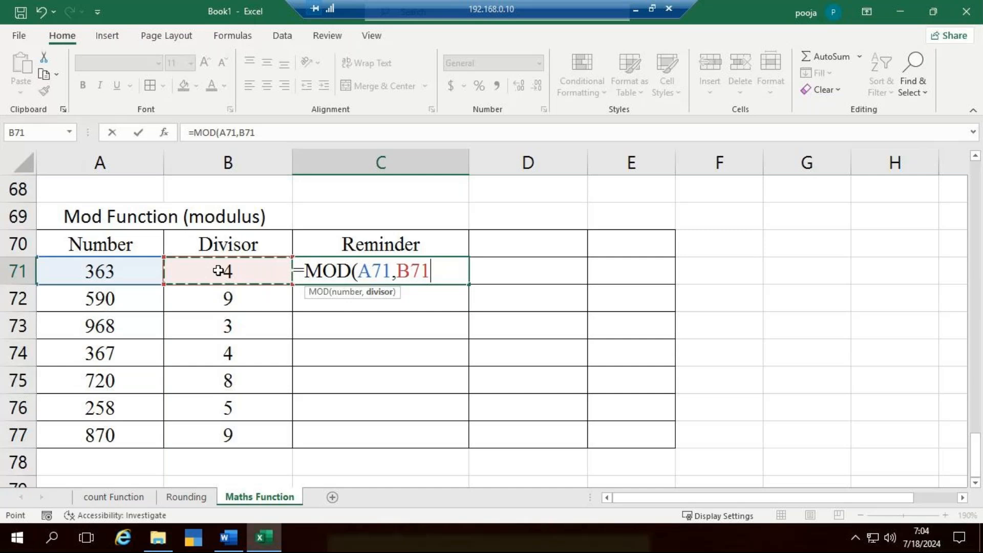
{"action": "type", "text": ")"}
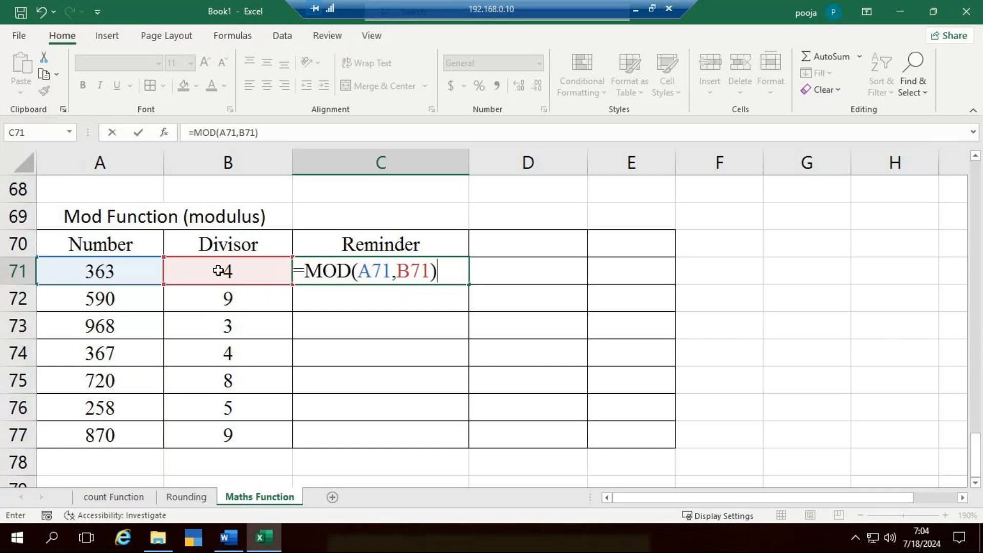
{"action": "key", "text": "Return"}
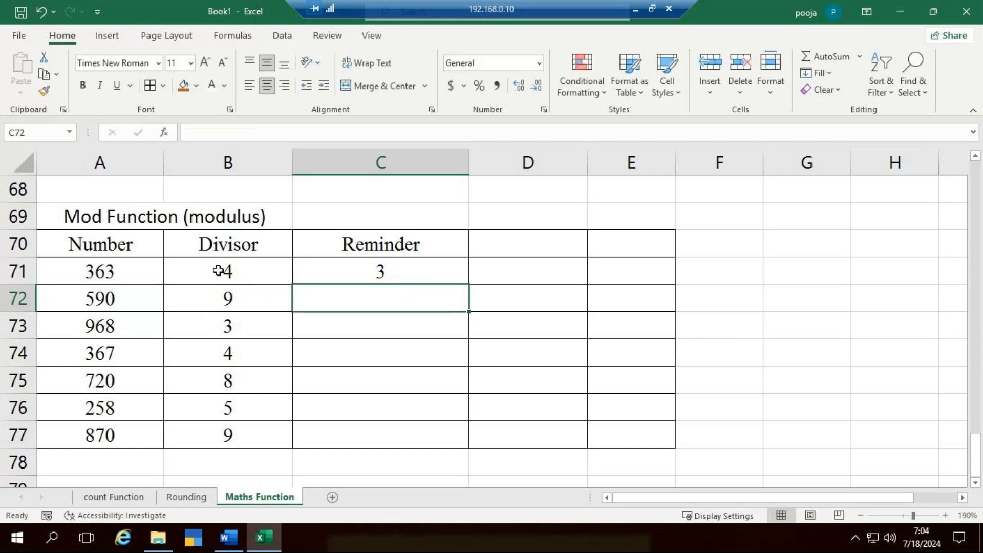
{"action": "left_click", "coordinate": [421, 275]}
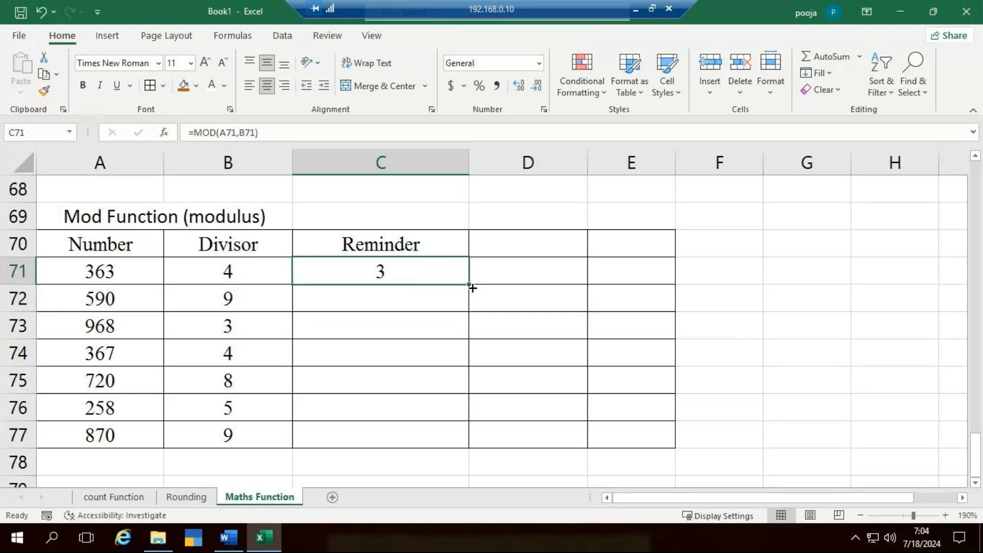
{"action": "left_click_drag", "start_coordinate": [471, 285], "coordinate": [456, 450]}
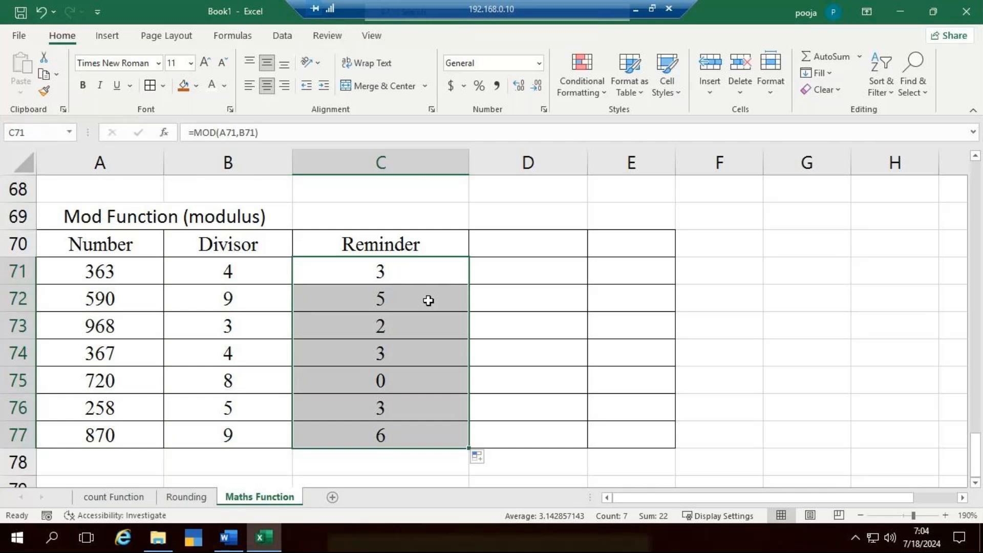
- Label the columns above the table with the function names Mod in C69 and Ceiling in D69
{"action": "left_click", "coordinate": [381, 221]}
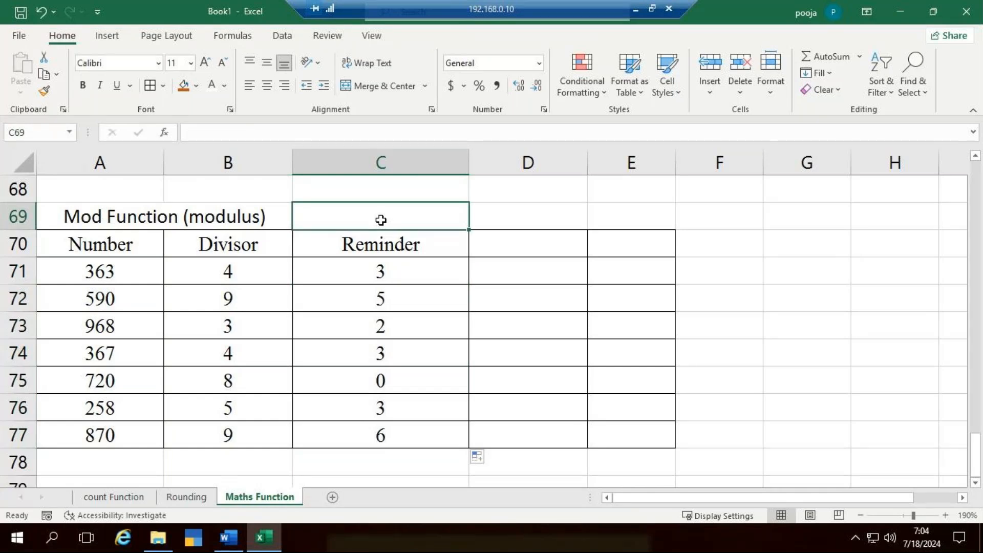
{"action": "type", "text": "Mod"}
{"action": "key", "text": "Tab"}
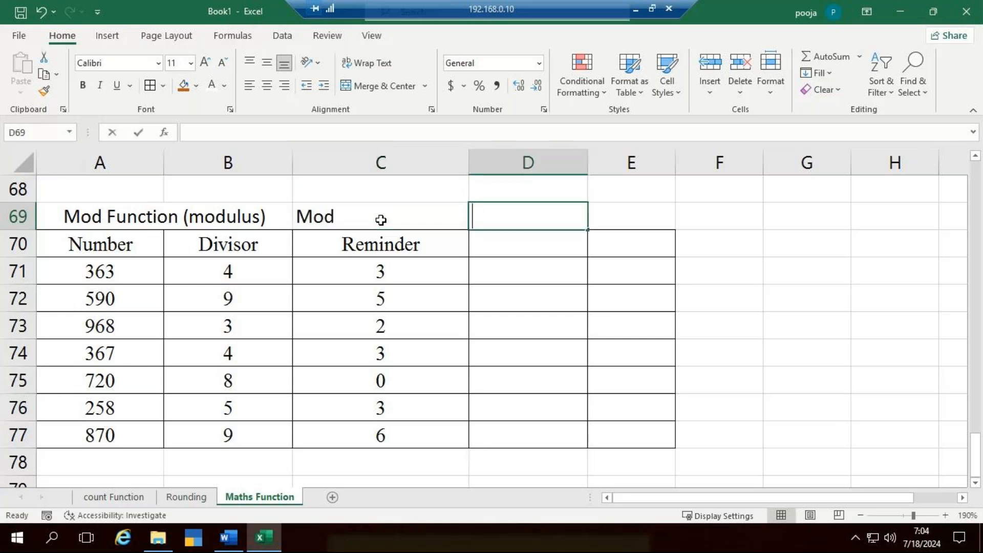
{"action": "type", "text": "Ce"}
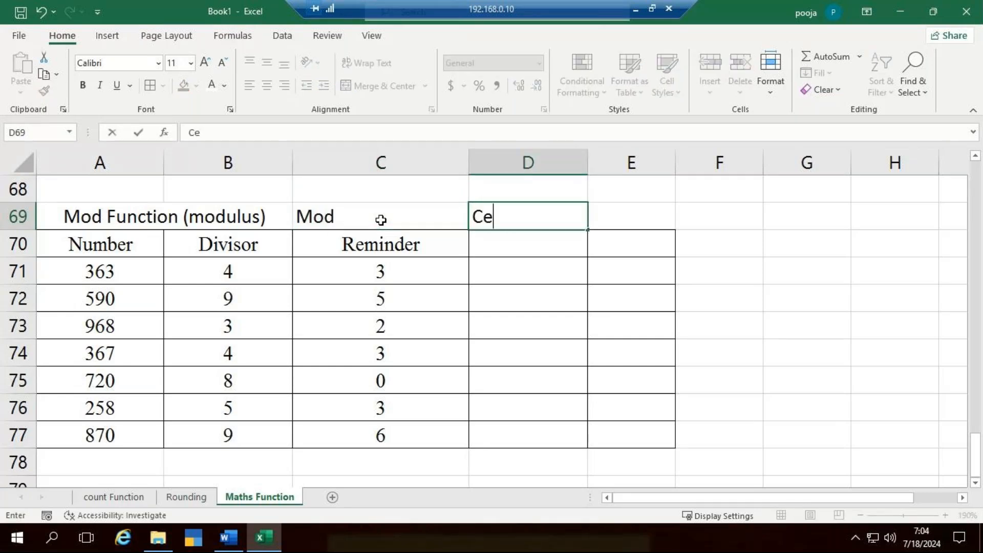
{"action": "type", "text": "llinng"}
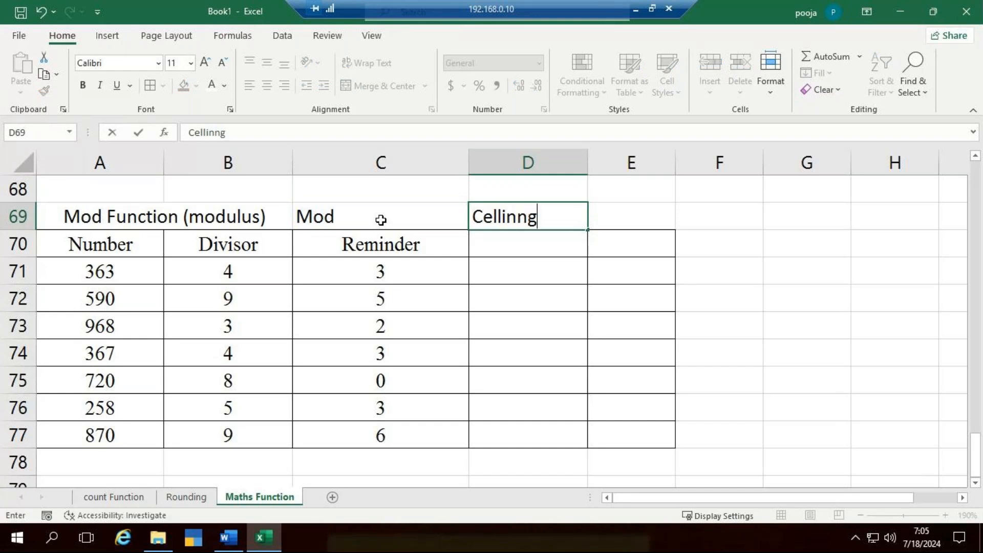
{"action": "key", "text": "BackSpace"}
{"action": "key", "text": "BackSpace"}
{"action": "key", "text": "BackSpace"}
{"action": "key", "text": "BackSpace"}
{"action": "key", "text": "BackSpace"}
{"action": "key", "text": "BackSpace"}
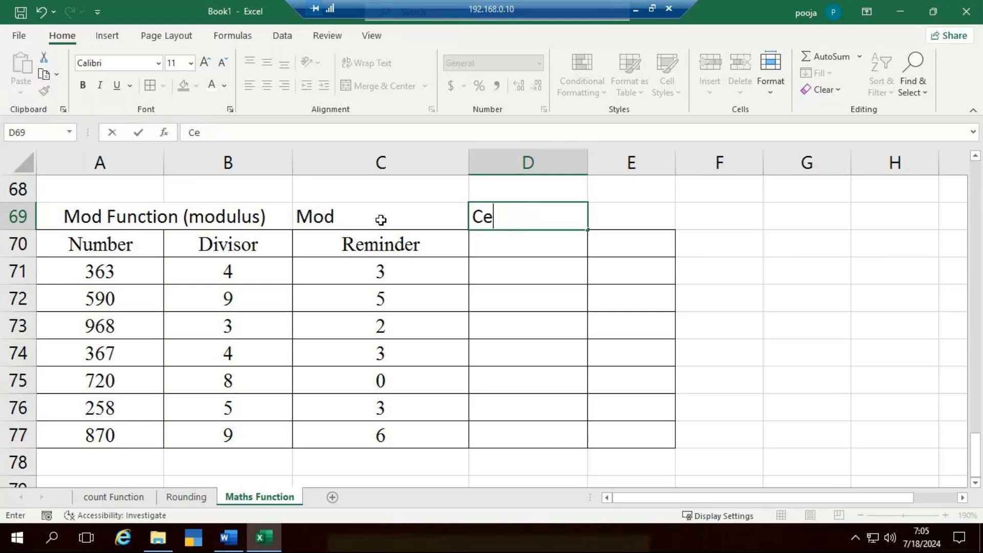
{"action": "type", "text": "ilin"}
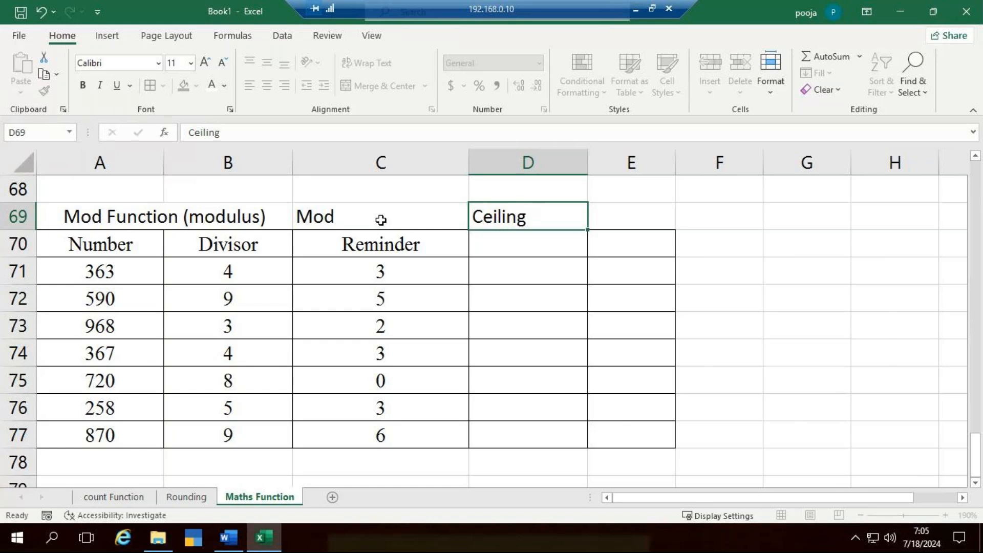
{"action": "type", "text": "g"}
{"action": "key", "text": "Return"}
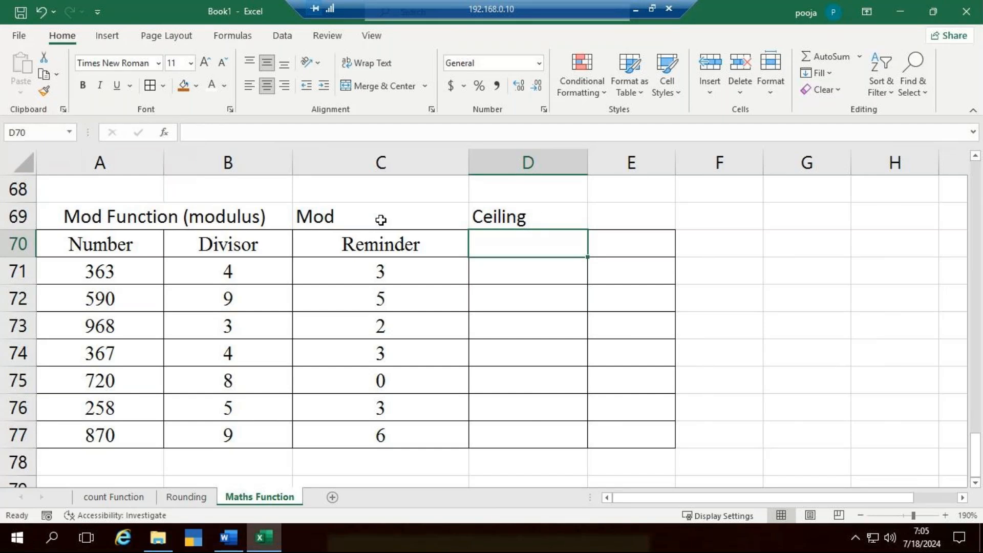
- Enter the heading Next Divisible No in D70 and widen column D to fit it
{"action": "type", "text": "Ne"}
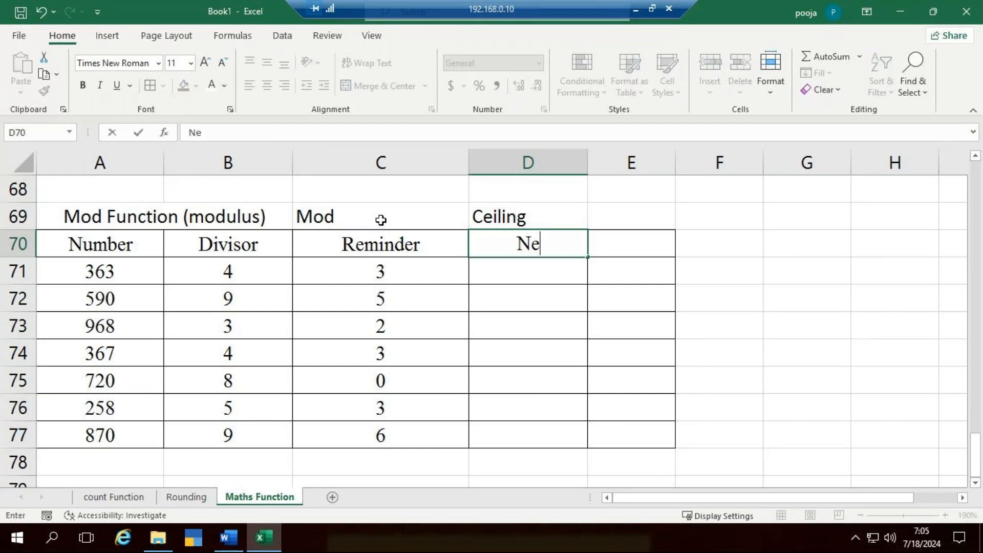
{"action": "type", "text": "xt Divi"}
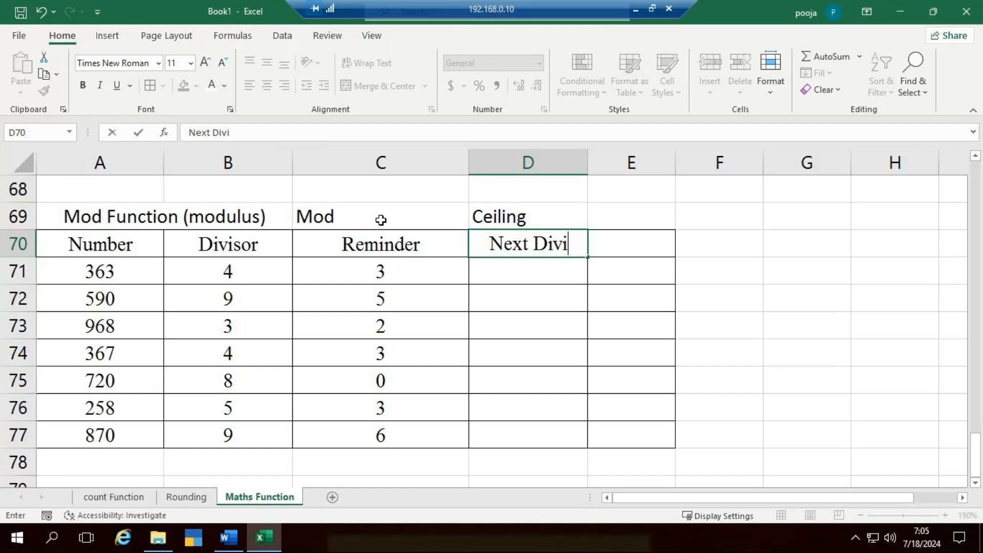
{"action": "type", "text": "si"}
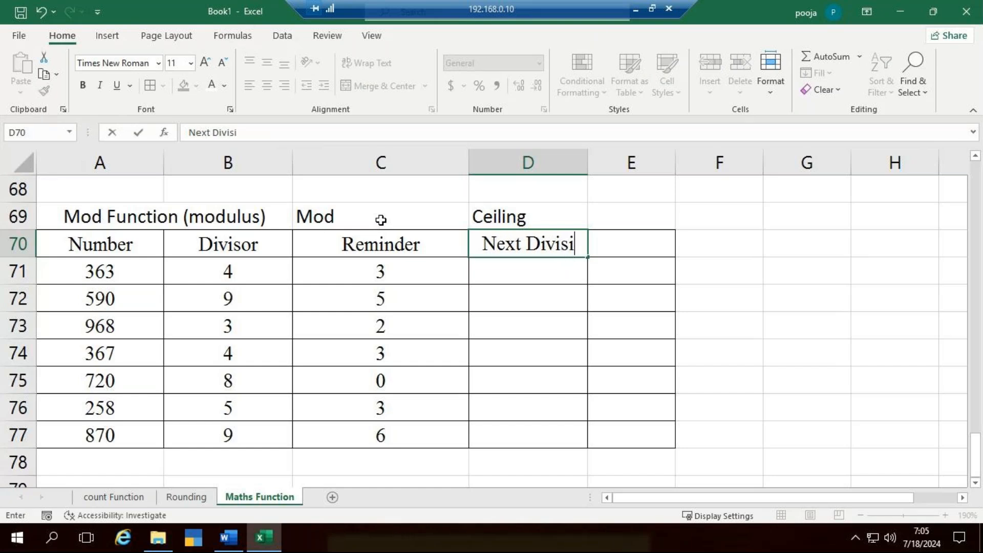
{"action": "type", "text": "ble "}
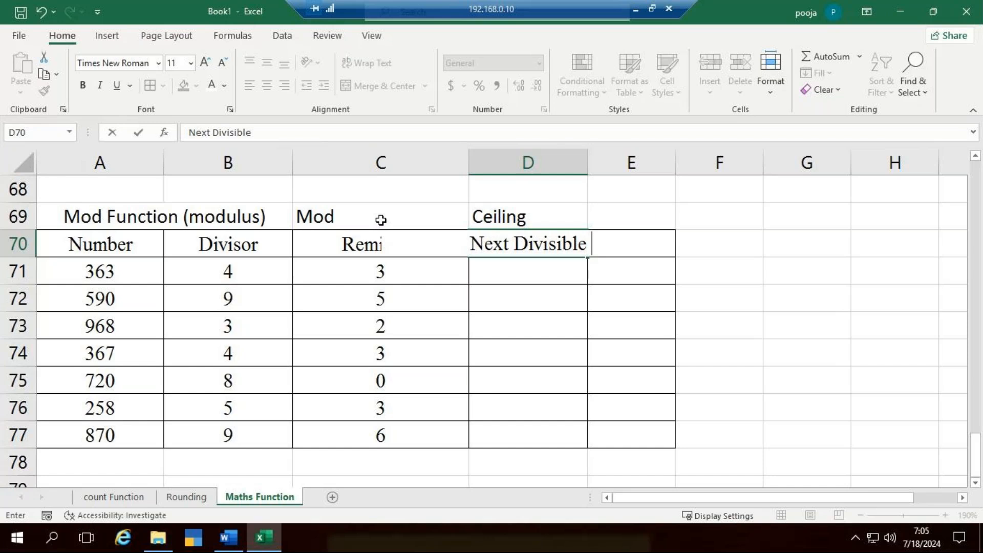
{"action": "type", "text": "N"}
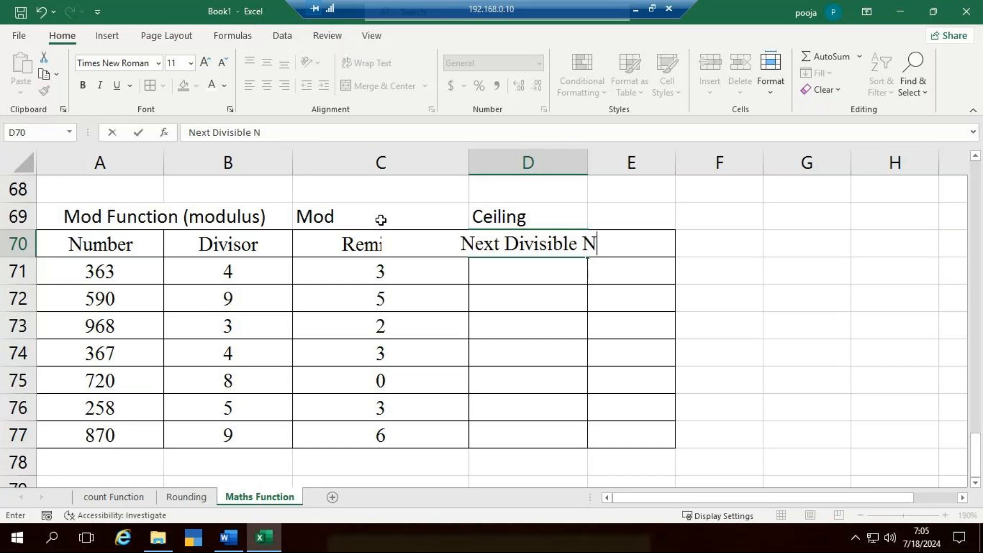
{"action": "type", "text": "o"}
{"action": "left_click", "coordinate": [737, 250]}
{"action": "left_click_drag", "start_coordinate": [584, 168], "coordinate": [625, 169]}
{"action": "left_click", "coordinate": [568, 275]}
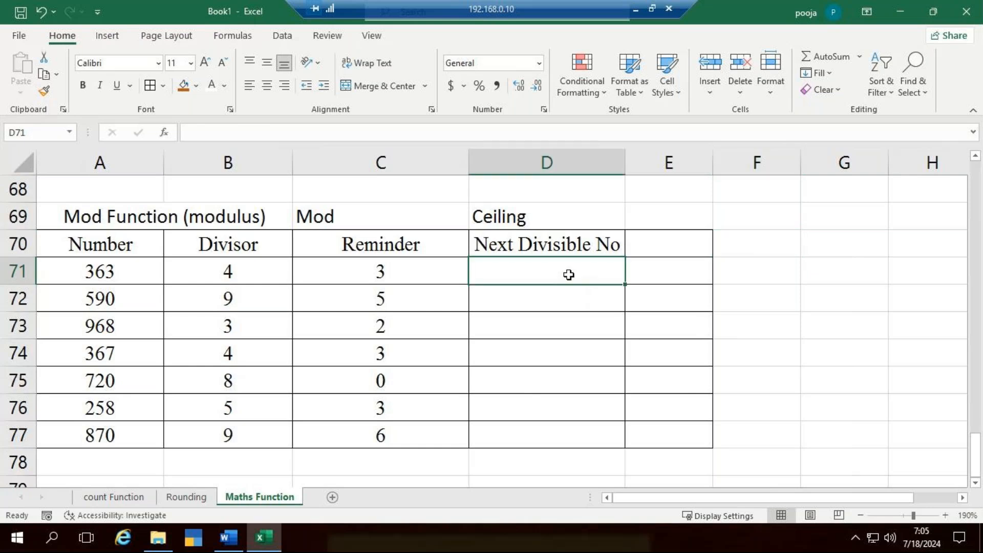
- Enter =CEILING(A71,B71) in D71 and fill the formula down the Next Divisible No column to D77
{"action": "type", "text": "=cei"}
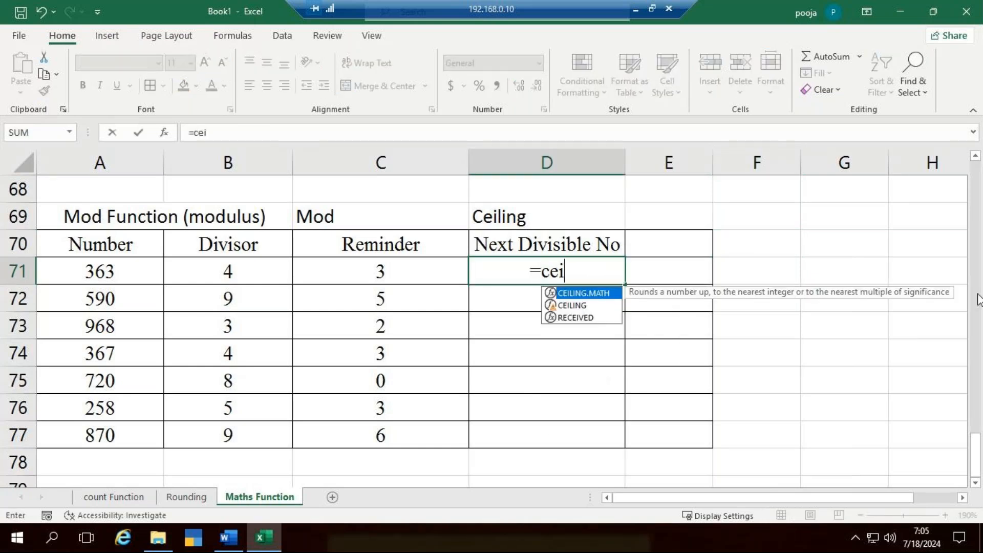
{"action": "type", "text": "q"}
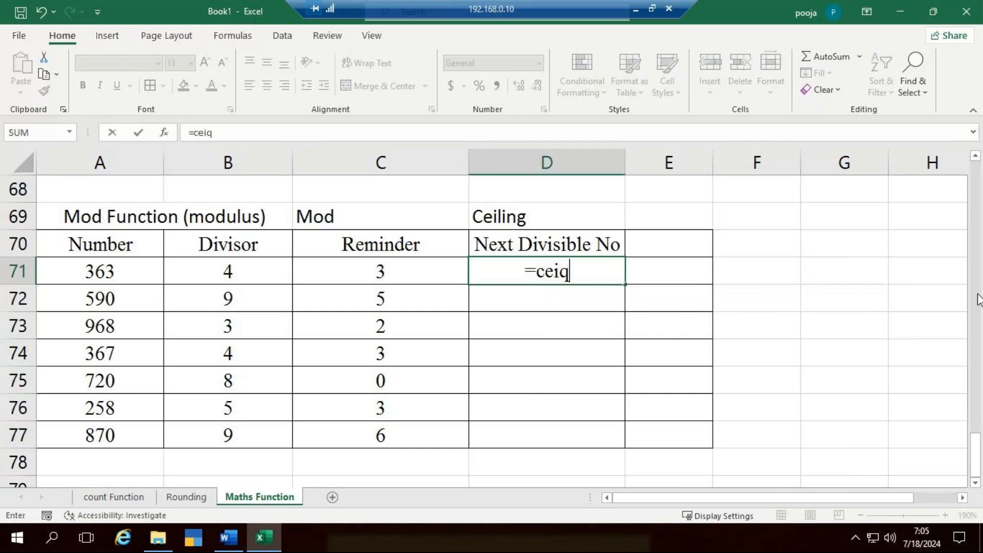
{"action": "key", "text": "BackSpace"}
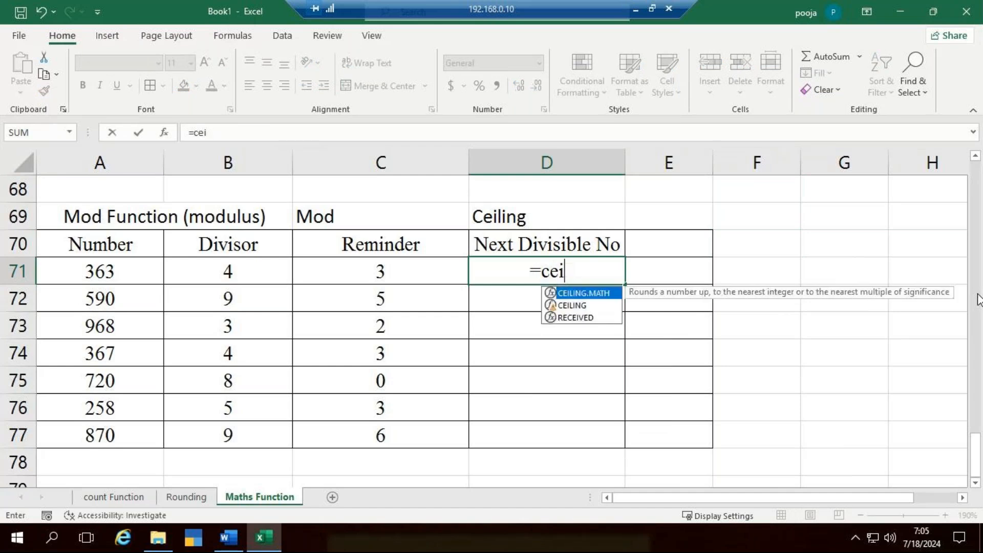
{"action": "key", "text": "Down"}
{"action": "key", "text": "Tab"}
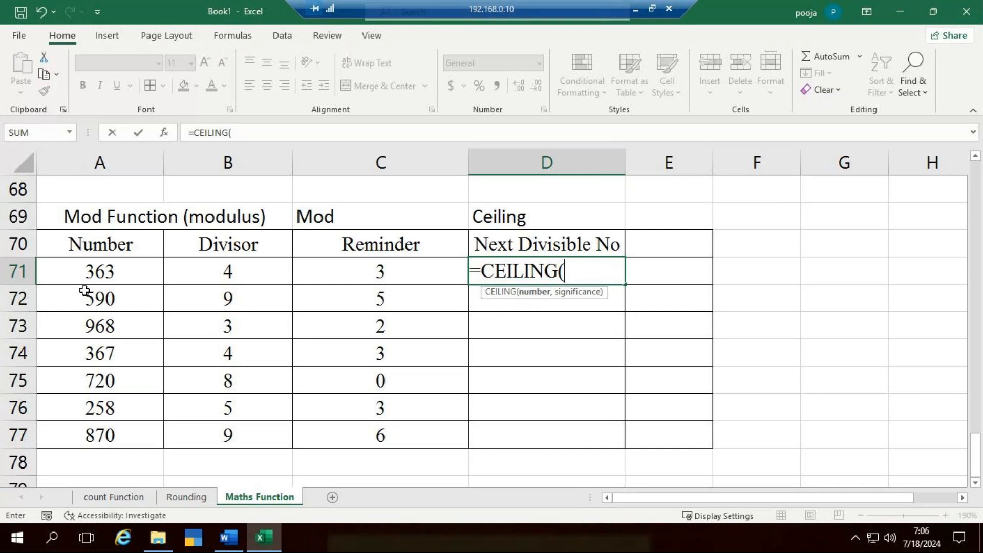
{"action": "left_click", "coordinate": [98, 267]}
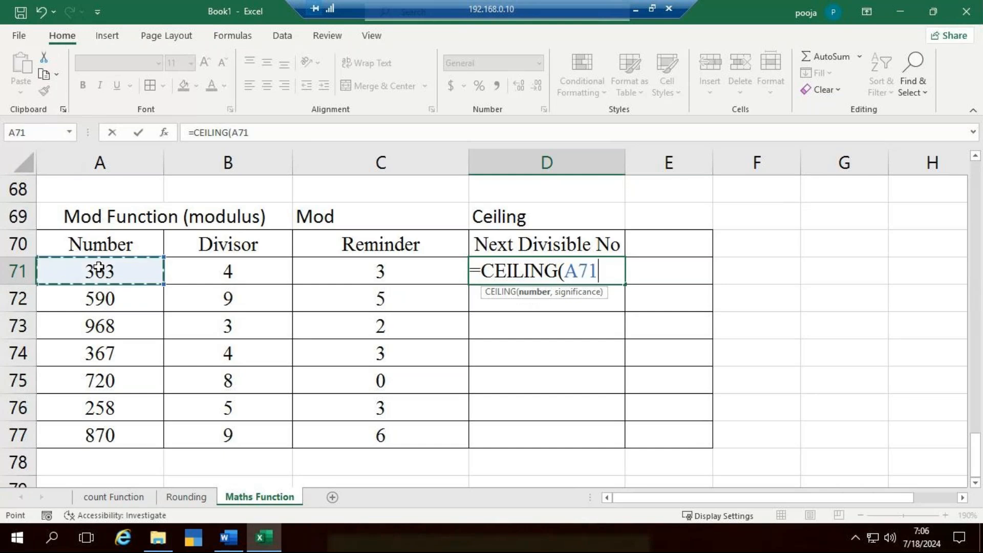
{"action": "type", "text": ","}
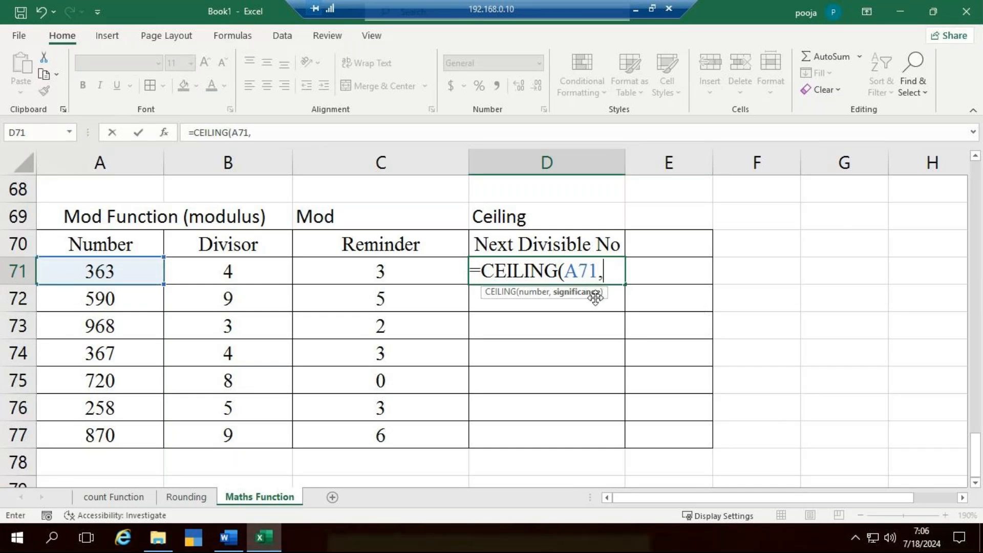
{"action": "left_click", "coordinate": [228, 274]}
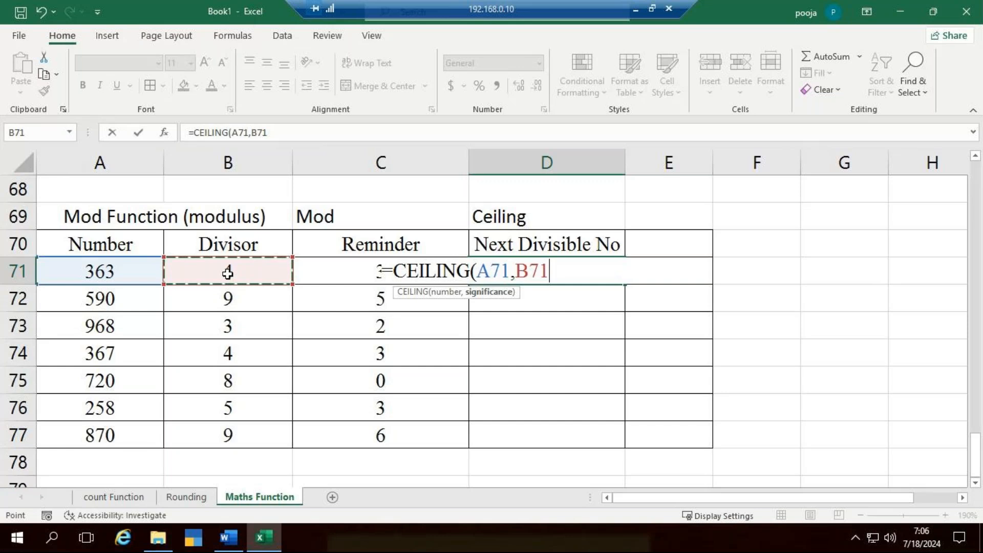
{"action": "type", "text": ")"}
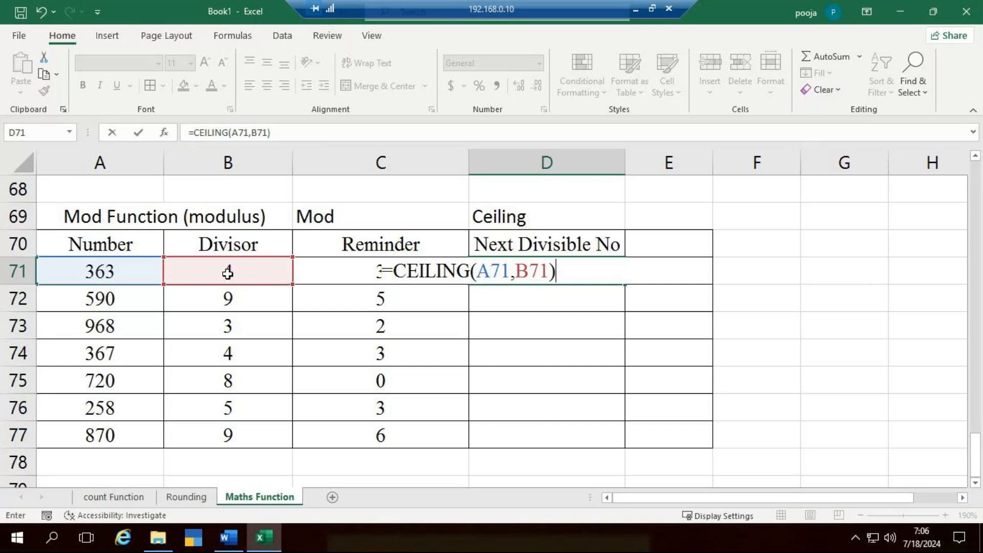
{"action": "key", "text": "Return"}
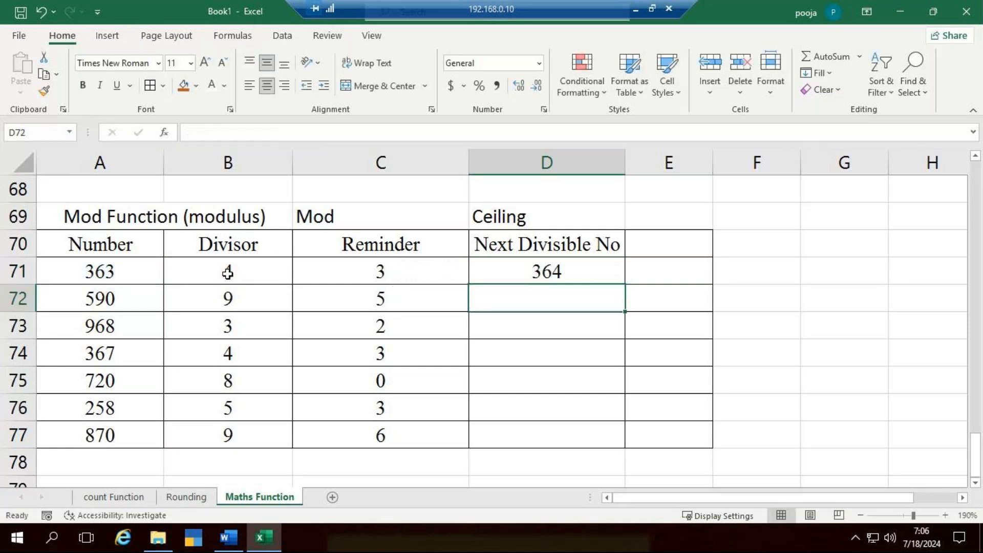
{"action": "left_click", "coordinate": [548, 272]}
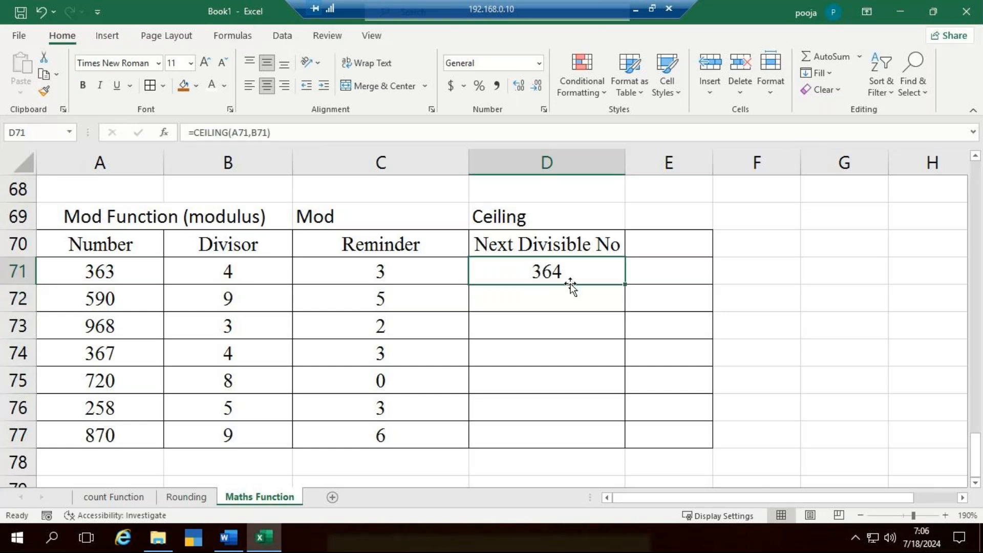
{"action": "double_click", "coordinate": [624, 284]}
- Widen the empty column E beside the Next Divisible No column
{"action": "left_click_drag", "start_coordinate": [713, 173], "coordinate": [827, 199]}
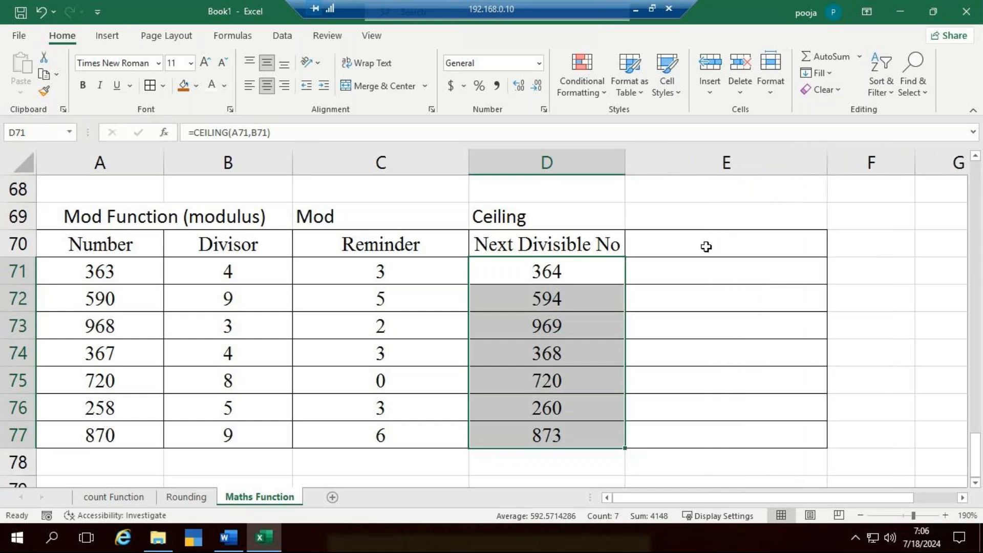
{"action": "left_click", "coordinate": [707, 245]}
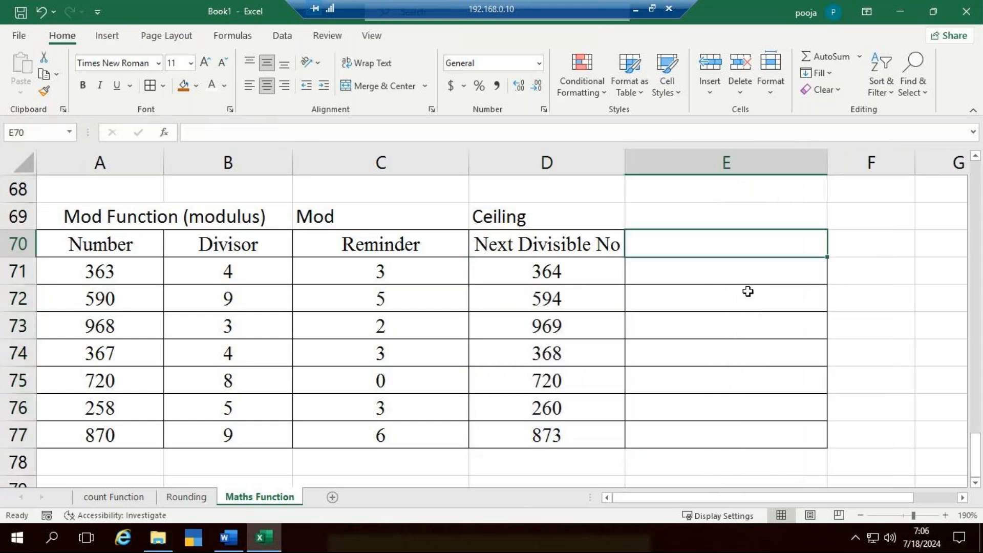
{"action": "left_click", "coordinate": [519, 217]}
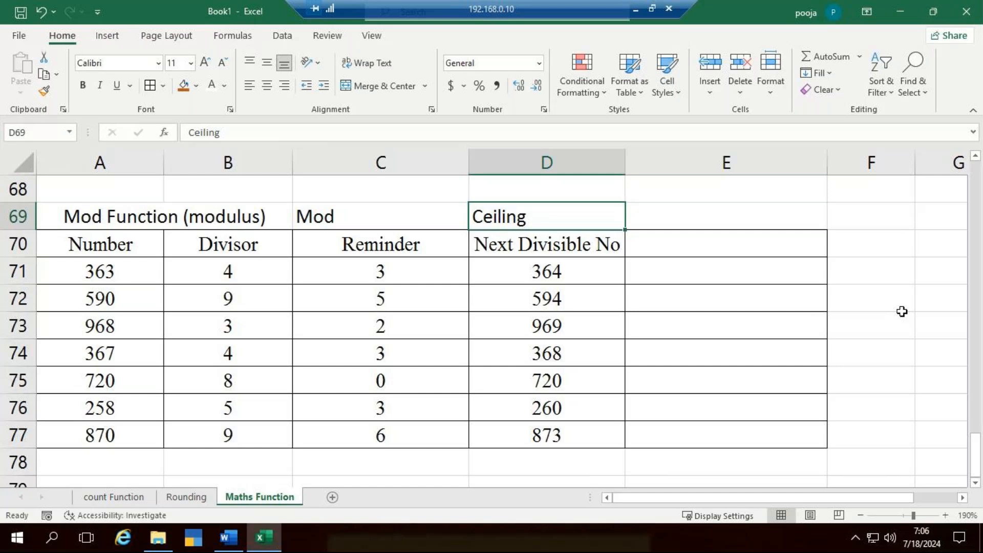
- Clear the CEILING formulas from D71:D77
{"action": "left_click_drag", "start_coordinate": [566, 275], "coordinate": [577, 430]}
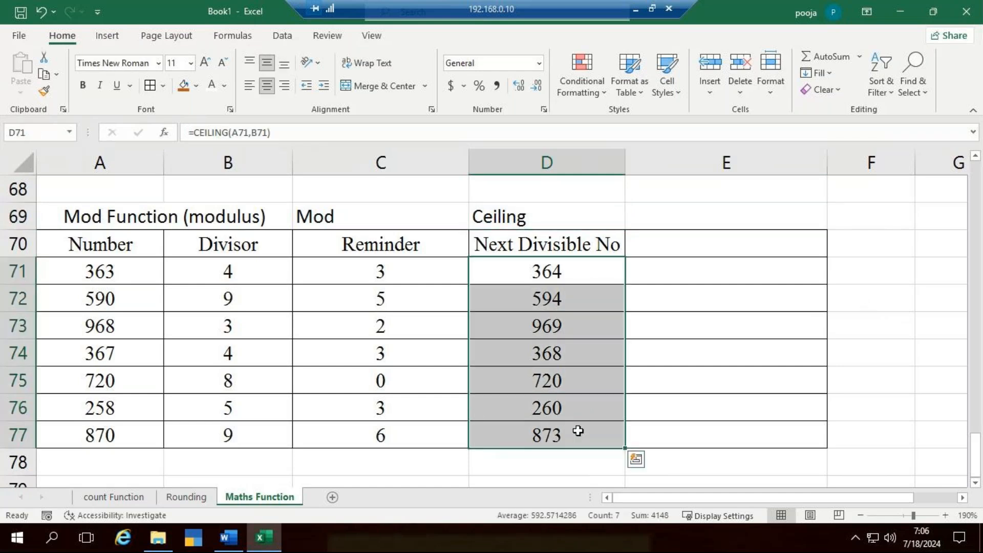
{"action": "key", "text": "Delete"}
{"action": "left_click", "coordinate": [907, 374]}
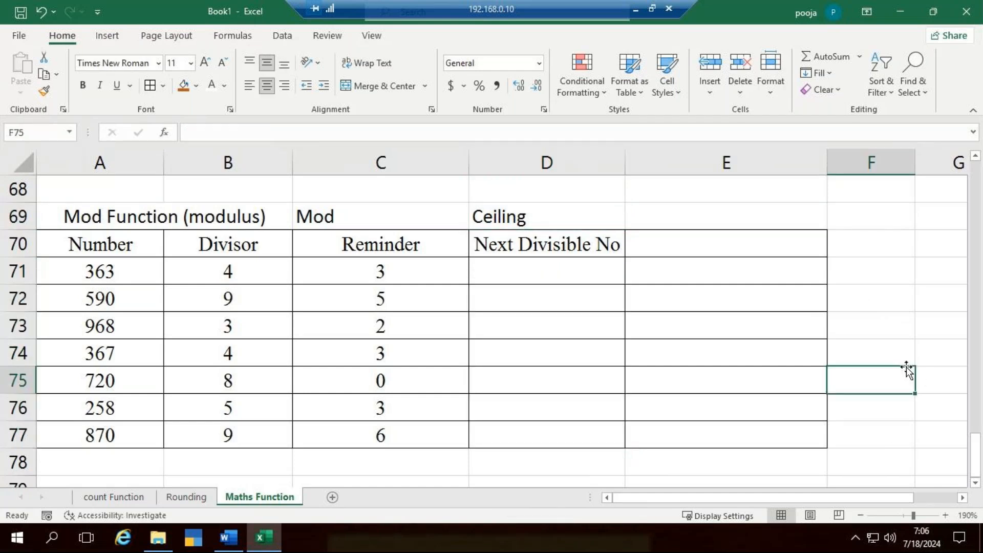
- Calculate the next divisible numbers with =CEILING(A71,B71) in D71 and copy the formula down to D77
{"action": "left_click", "coordinate": [566, 279]}
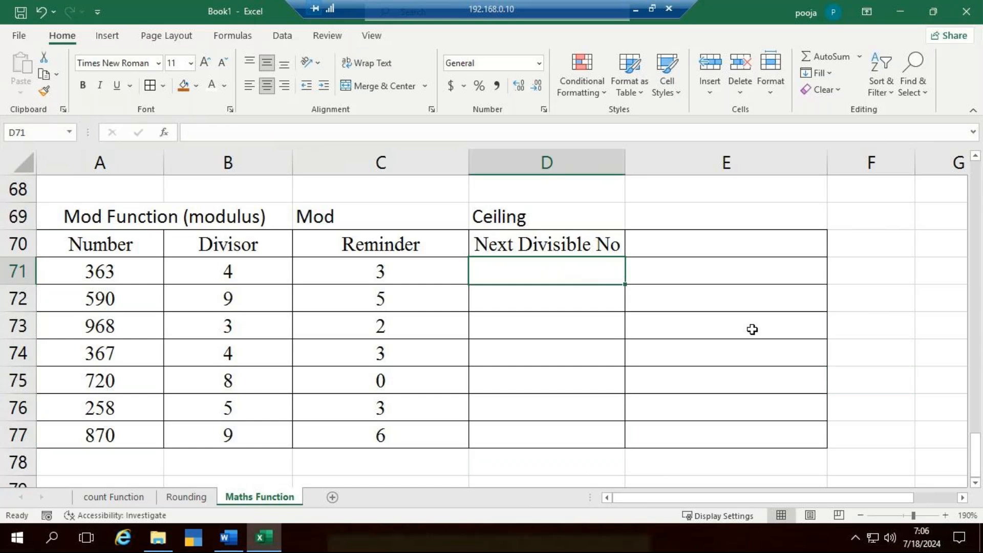
{"action": "type", "text": "=ce"}
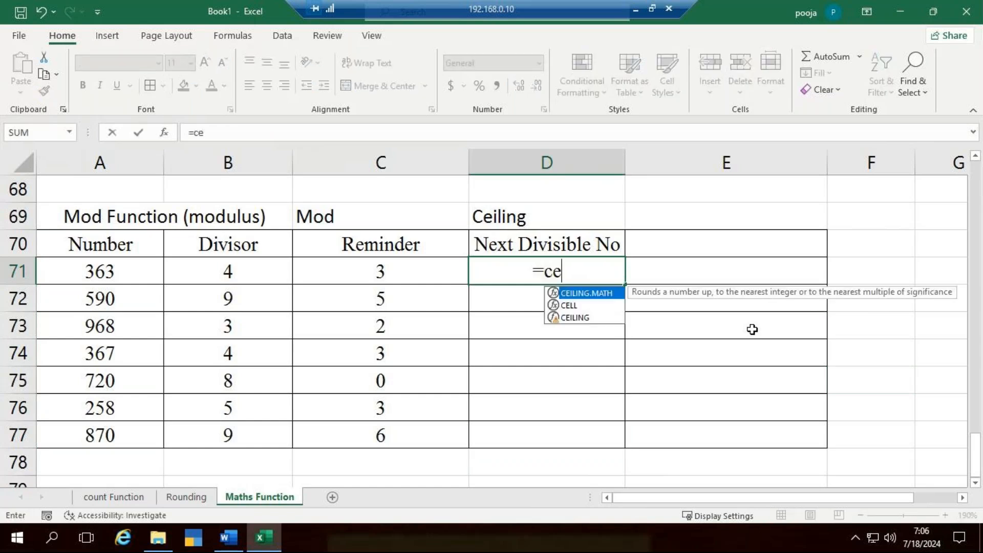
{"action": "type", "text": "il"}
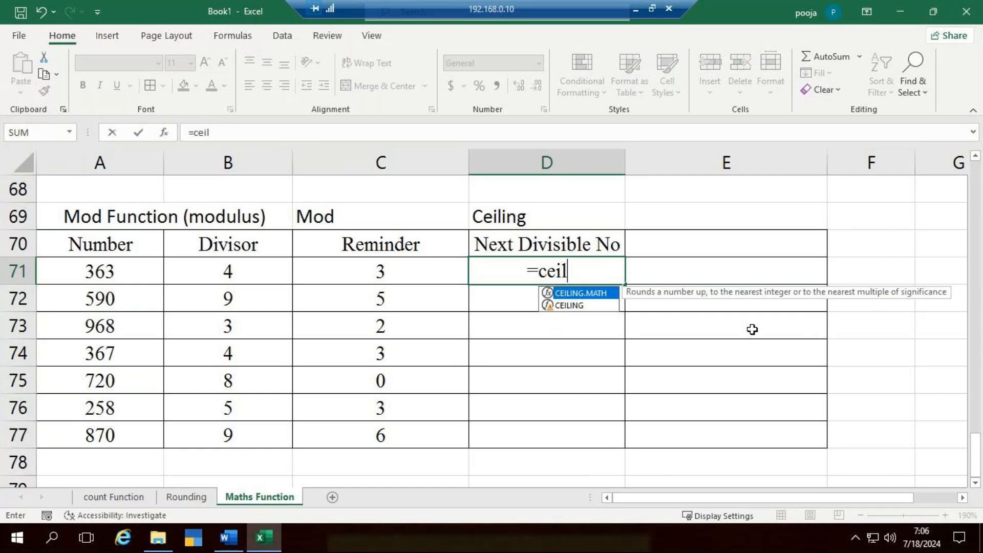
{"action": "key", "text": "Down"}
{"action": "key", "text": "Tab"}
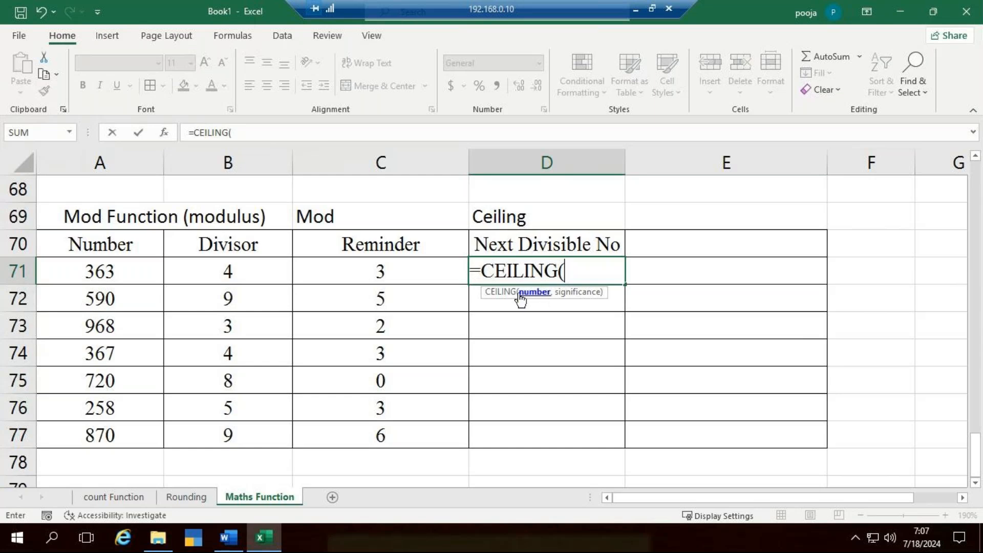
{"action": "left_click", "coordinate": [129, 271]}
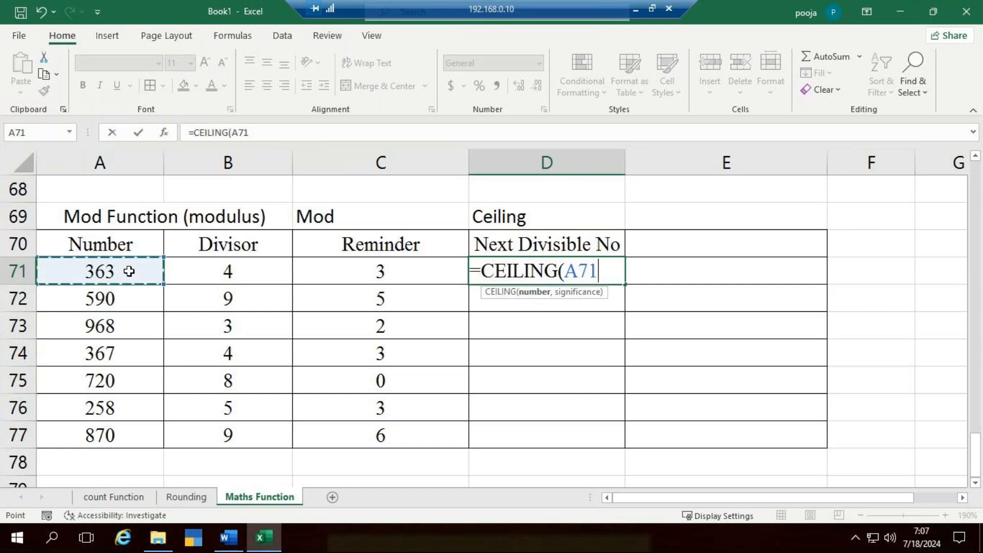
{"action": "type", "text": ","}
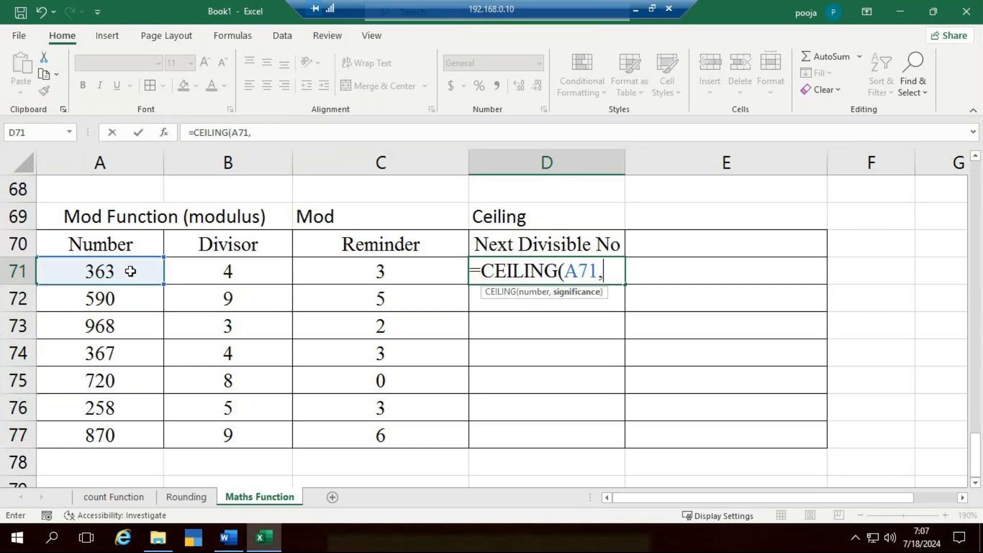
{"action": "left_click", "coordinate": [217, 271]}
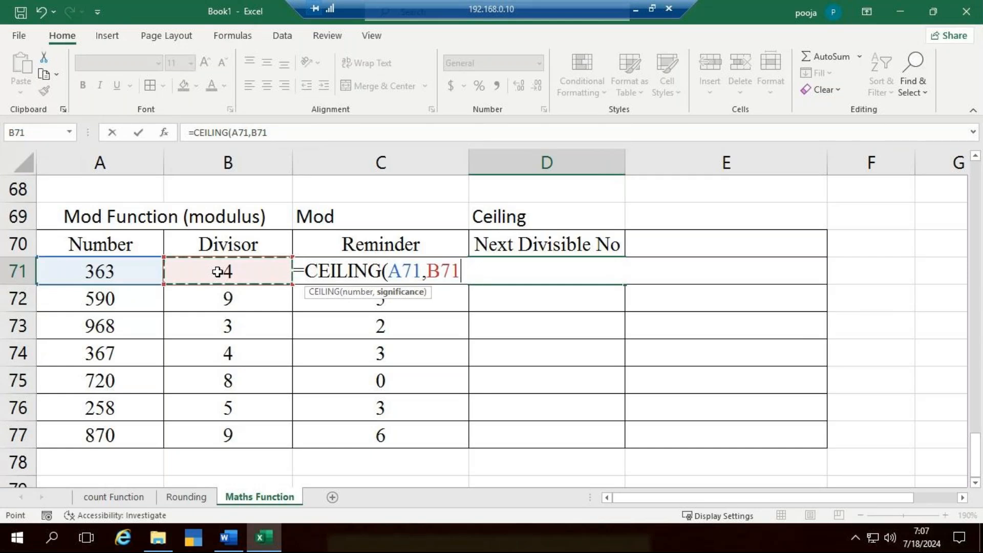
{"action": "type", "text": ")"}
{"action": "key", "text": "ctrl+Return"}
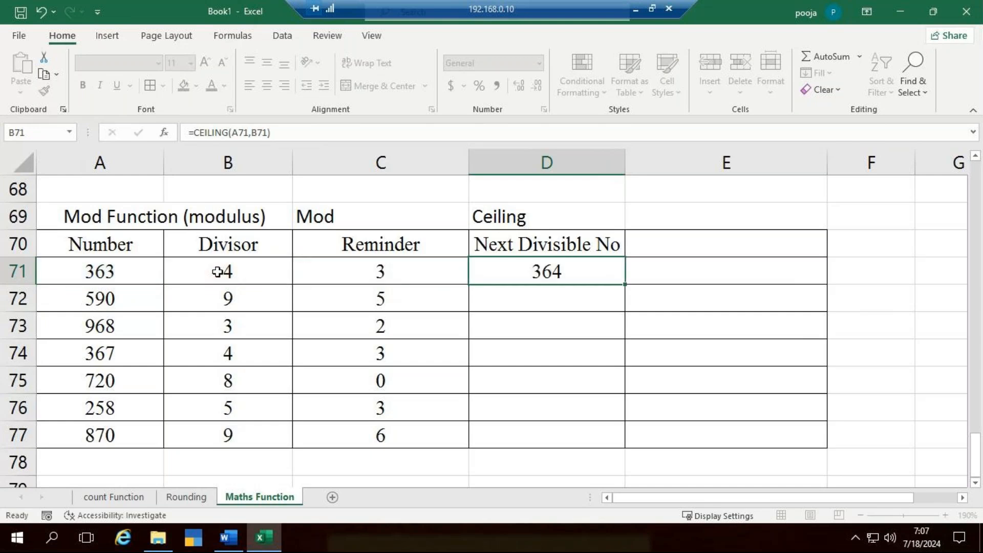
{"action": "left_click", "coordinate": [511, 275]}
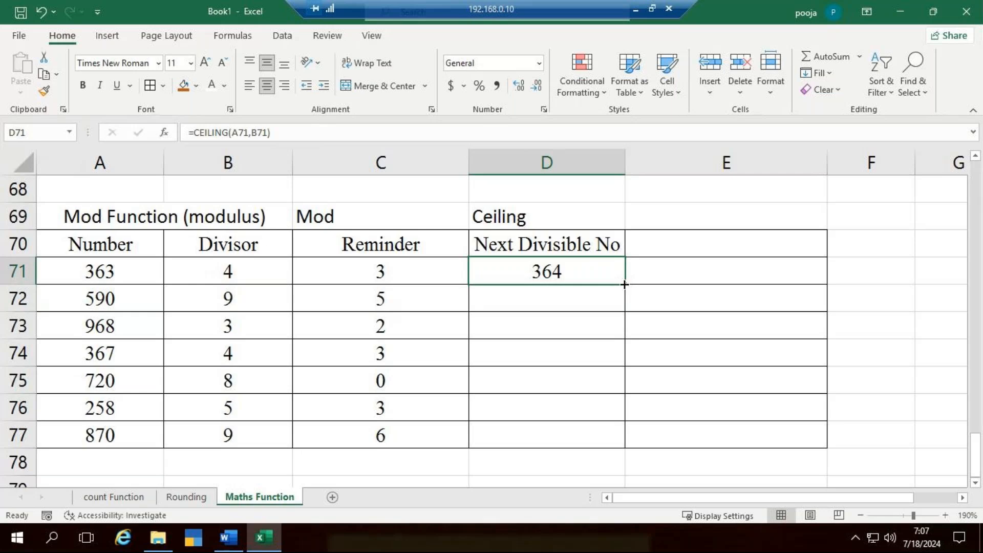
{"action": "double_click", "coordinate": [624, 284]}
- Narrow the Reminder column C slightly
{"action": "left_click_drag", "start_coordinate": [468, 159], "coordinate": [441, 191]}
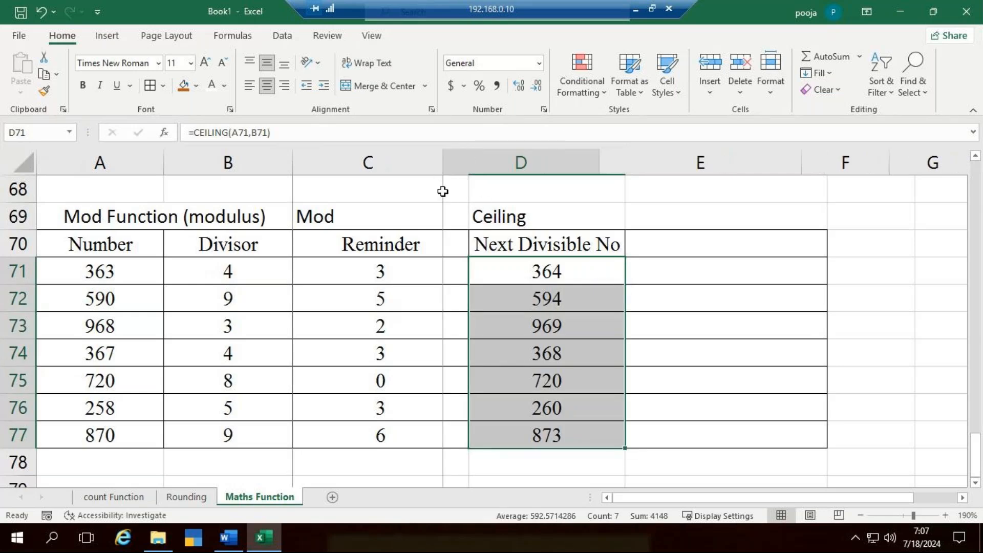
{"action": "left_click", "coordinate": [699, 250]}
{"action": "left_click", "coordinate": [714, 213]}
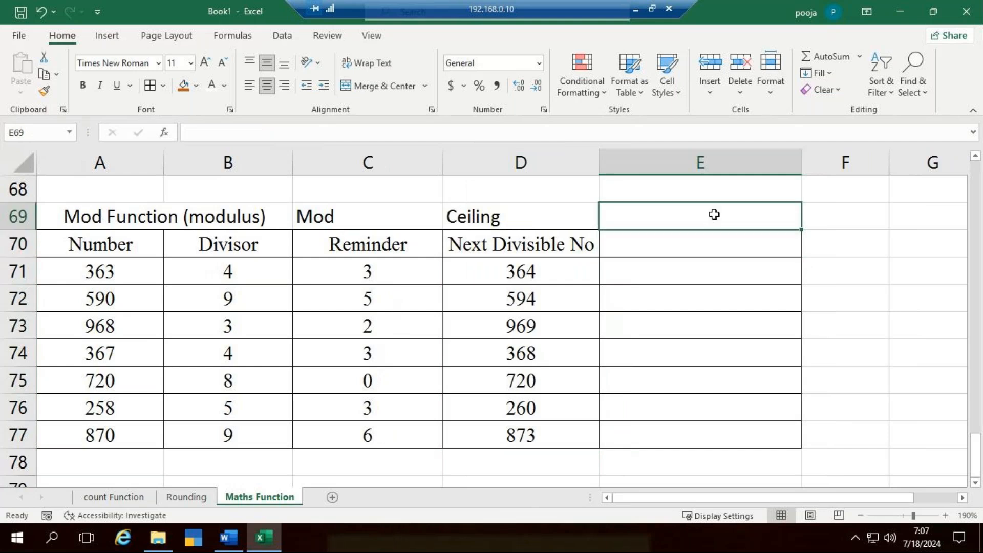
- Enter the partial formula =fl in E71
{"action": "double_click", "coordinate": [730, 267]}
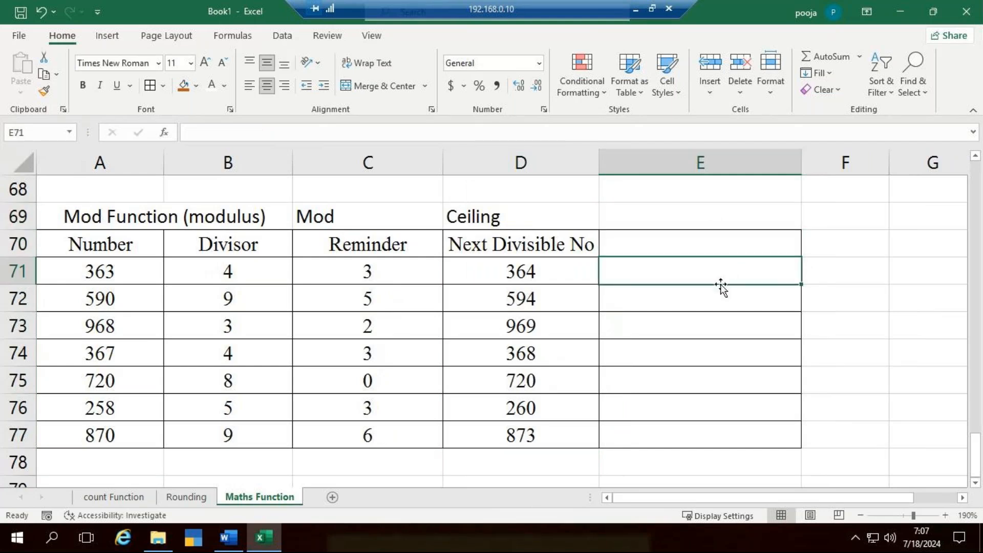
{"action": "type", "text": "=fl"}
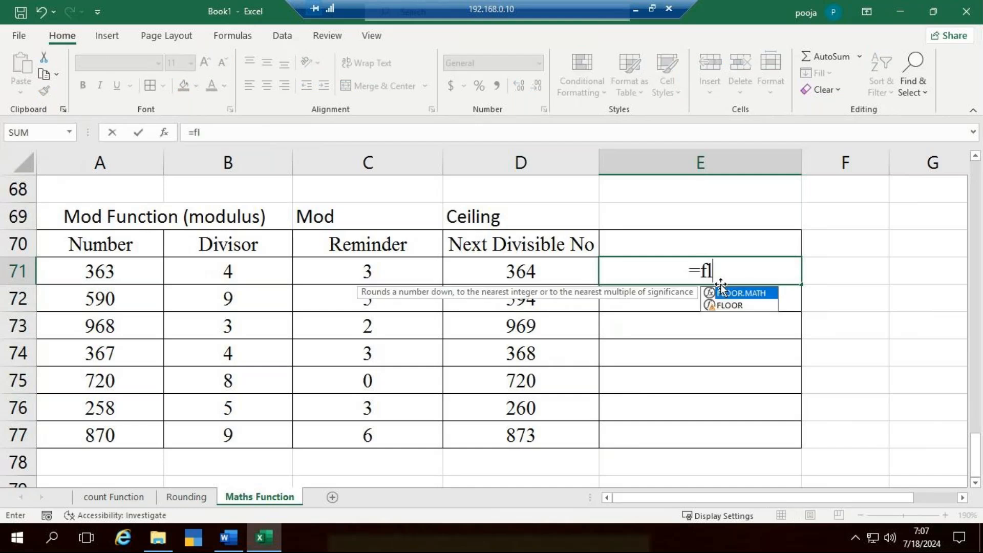
{"action": "left_click", "coordinate": [845, 302]}
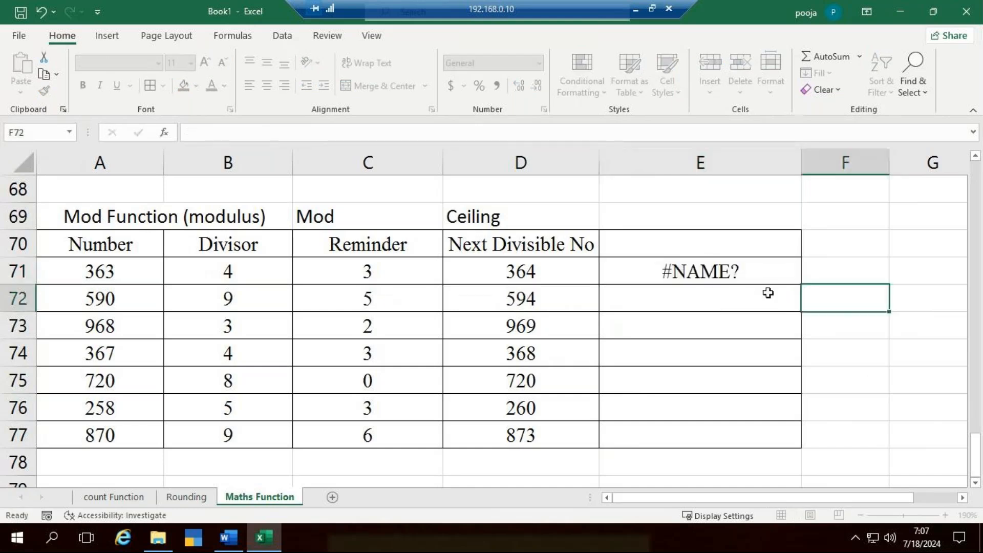
- Enter the label Floor in E70 and move it up to E69, beside the Ceiling label
{"action": "left_click", "coordinate": [708, 249]}
{"action": "type", "text": "Flo"}
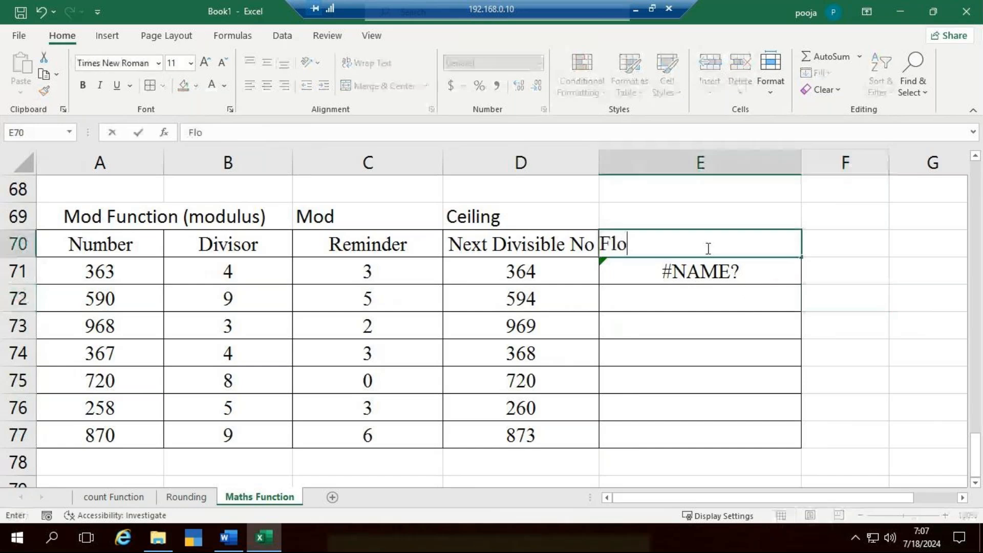
{"action": "type", "text": "or"}
{"action": "key", "text": "Return"}
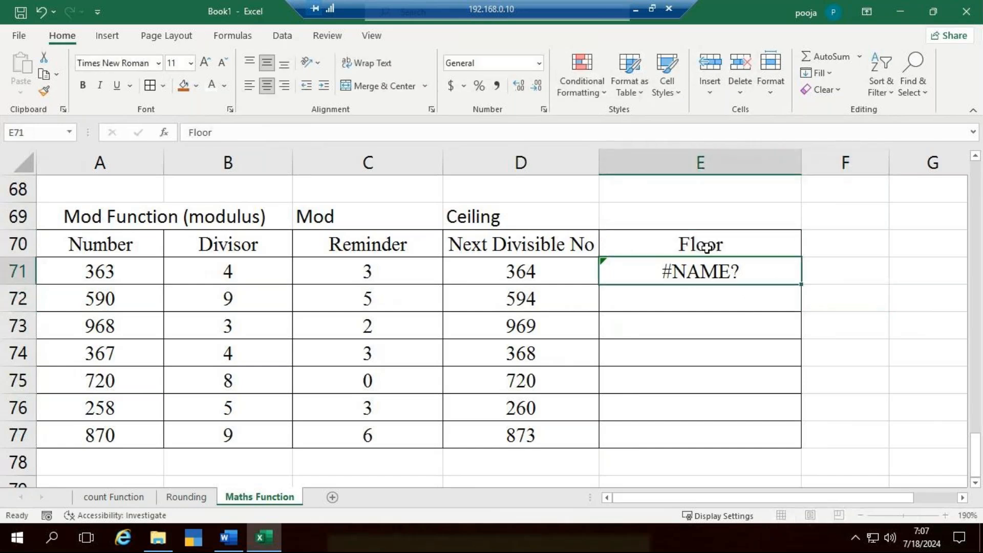
{"action": "left_click", "coordinate": [680, 239]}
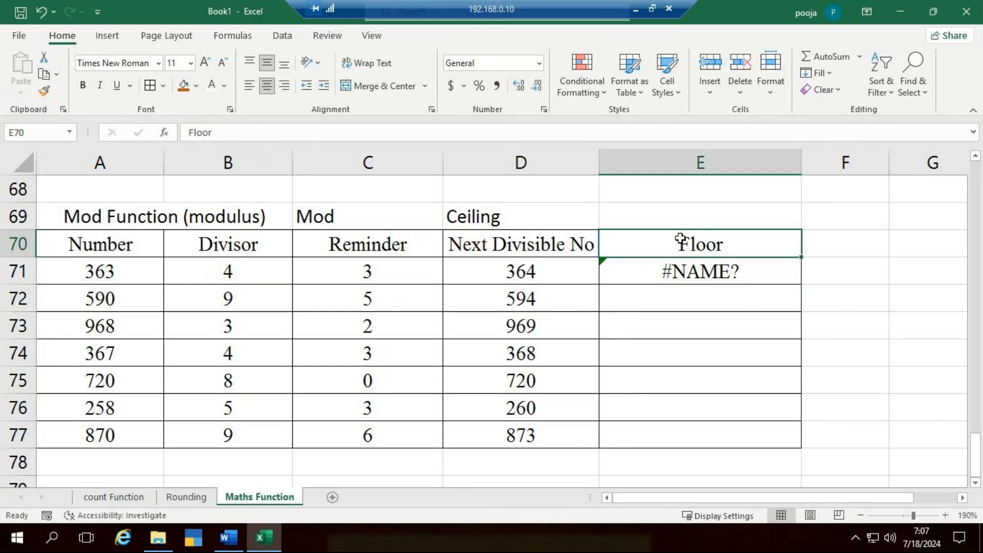
{"action": "left_click_drag", "start_coordinate": [691, 231], "coordinate": [693, 218]}
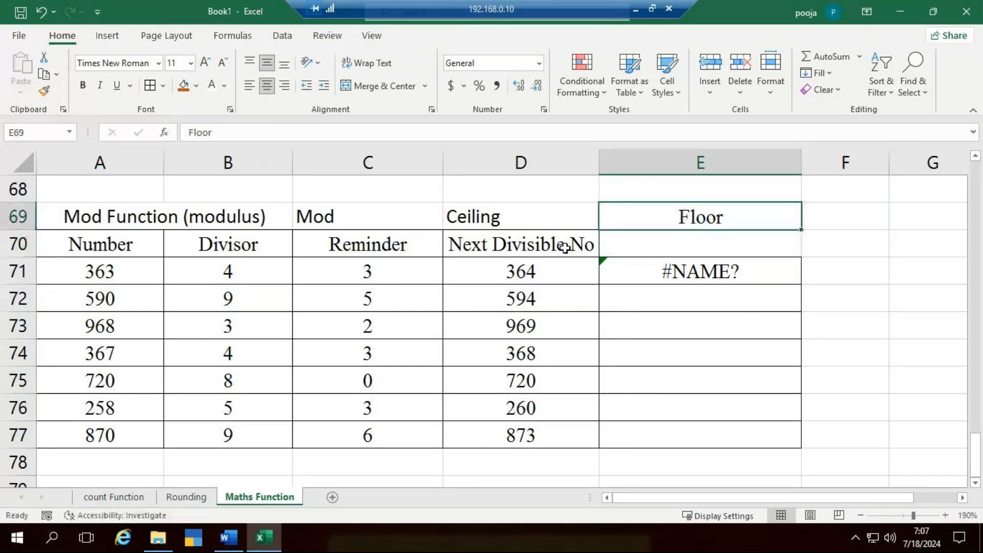
- Clear the partial =fl formula from E71 in the Floor column
{"action": "left_click", "coordinate": [563, 243]}
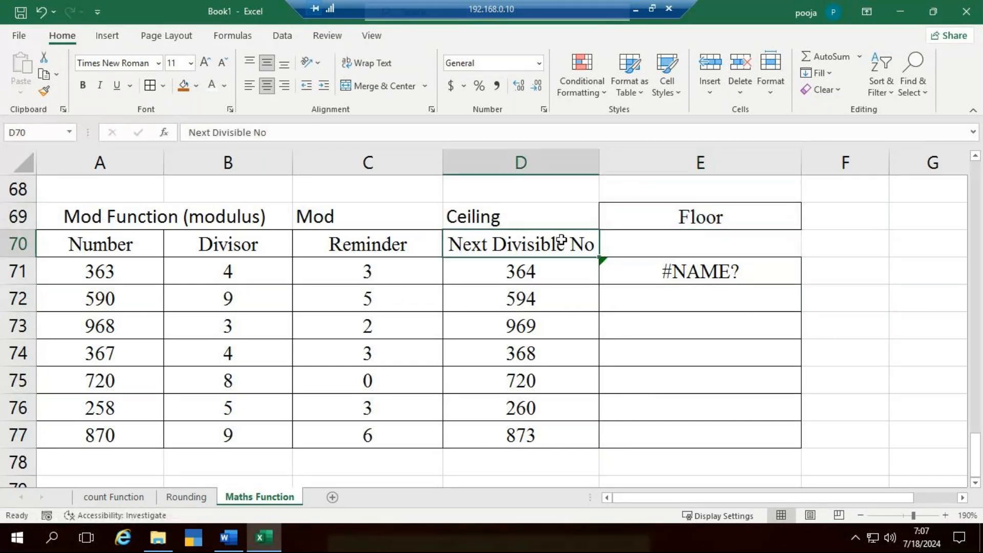
{"action": "left_click", "coordinate": [711, 251]}
{"action": "left_click", "coordinate": [751, 271]}
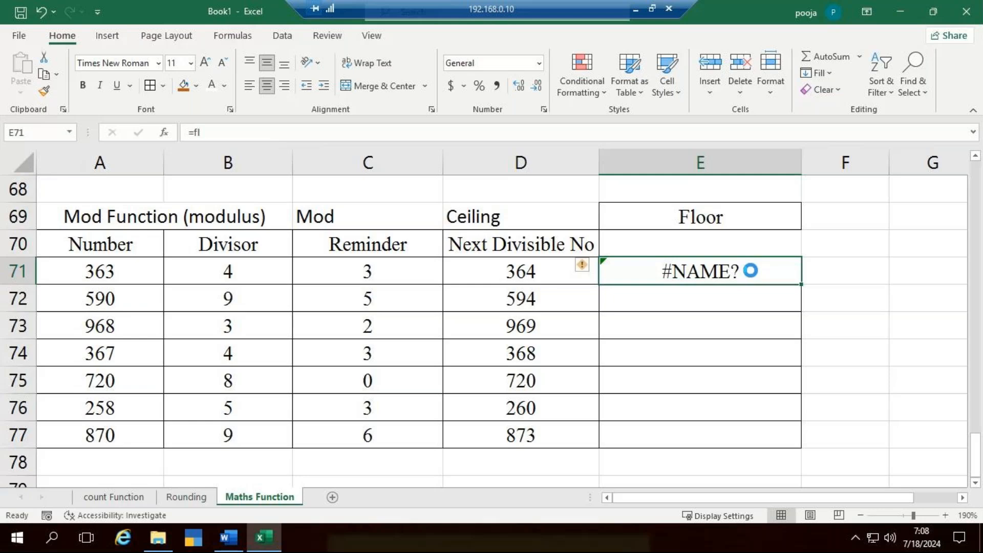
{"action": "key", "text": "Delete"}
- Enter the heading Previous Divisible No in E70, under the Floor label
{"action": "key", "text": "Up"}
{"action": "type", "text": "P"}
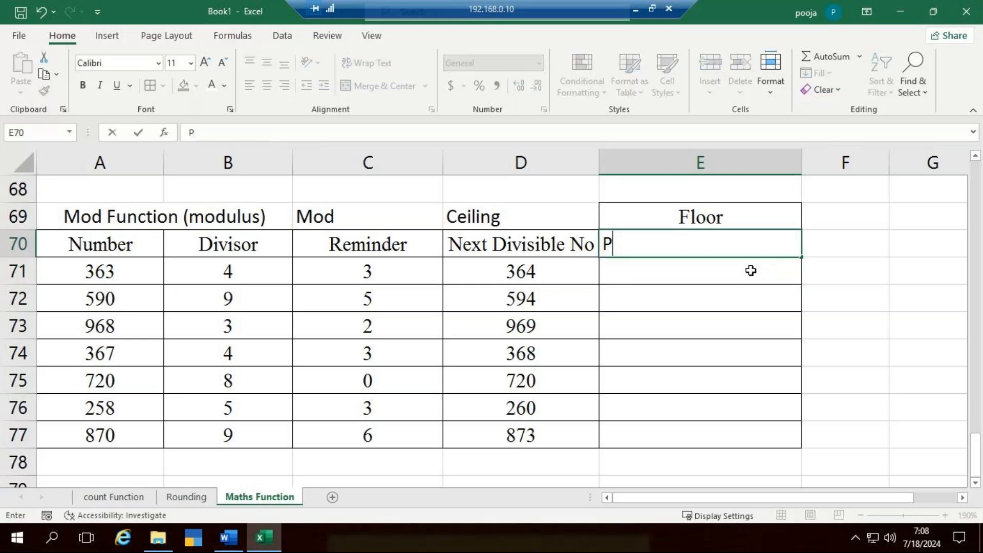
{"action": "type", "text": "revious Divi"}
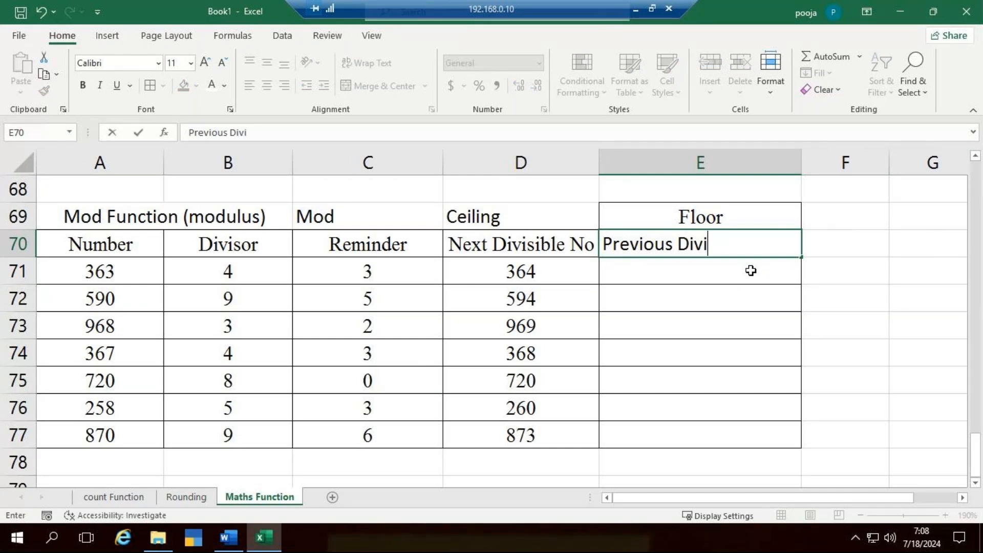
{"action": "type", "text": "sible No"}
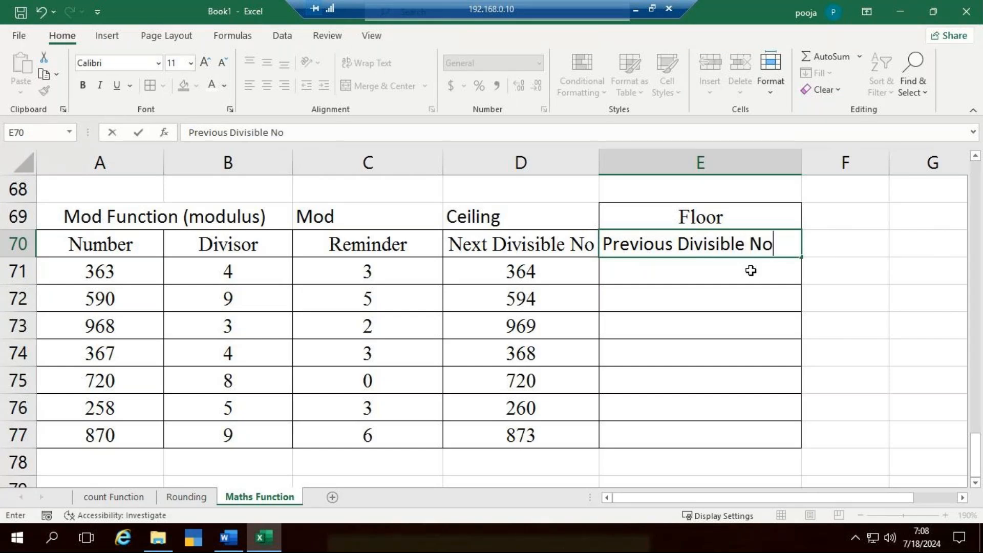
{"action": "key", "text": "Return"}
- Calculate the previous divisible number in E71 with =FLOOR(A71,B71)
{"action": "type", "text": "="}
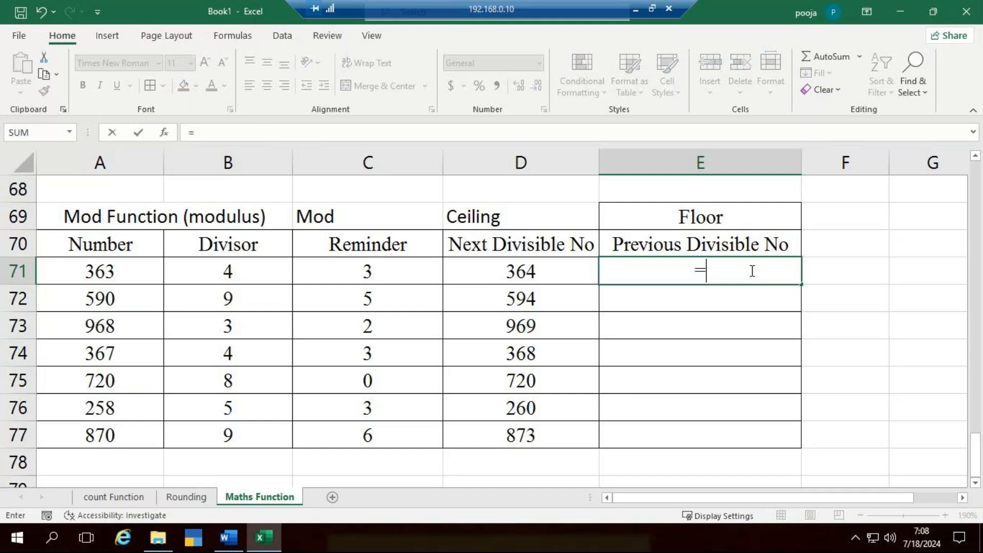
{"action": "type", "text": "fl"}
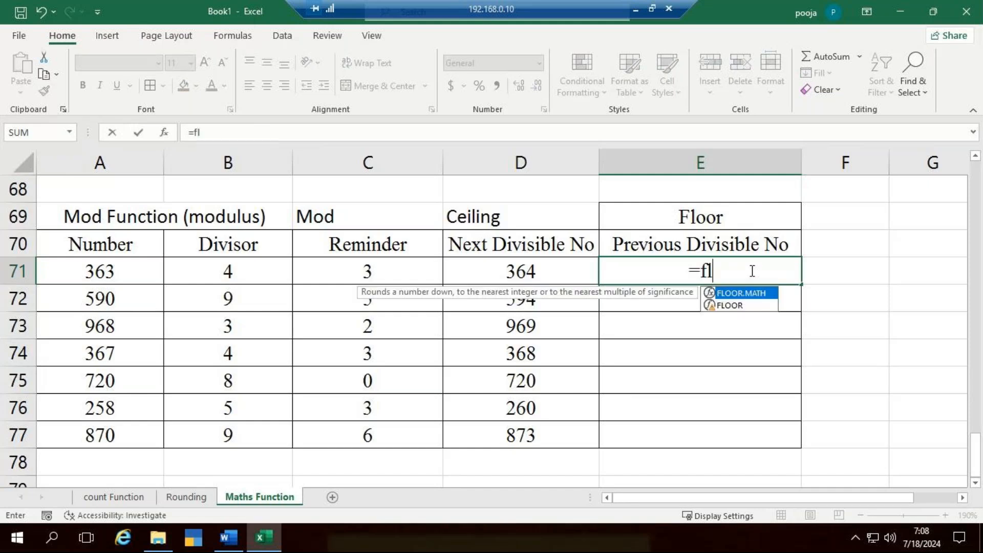
{"action": "type", "text": "ooq"}
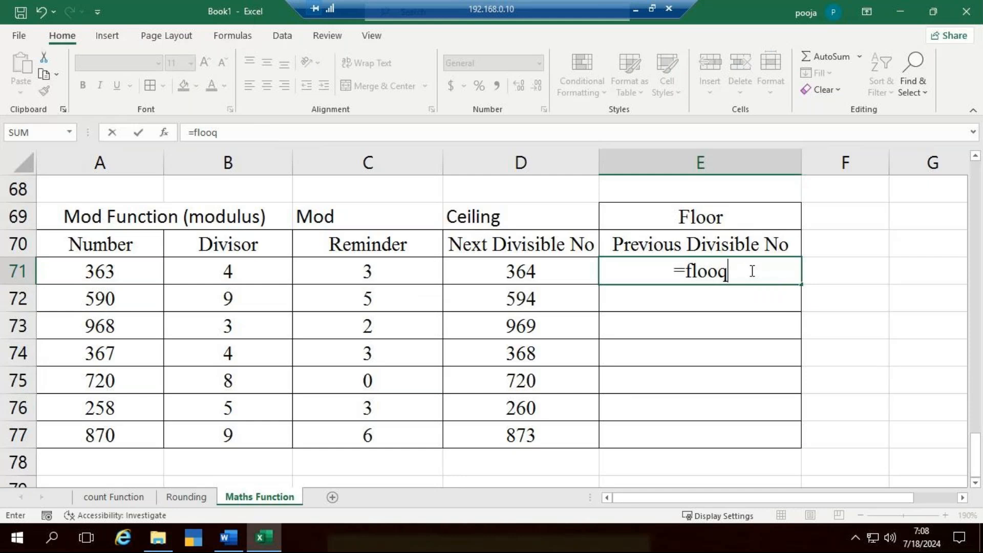
{"action": "key", "text": "BackSpace"}
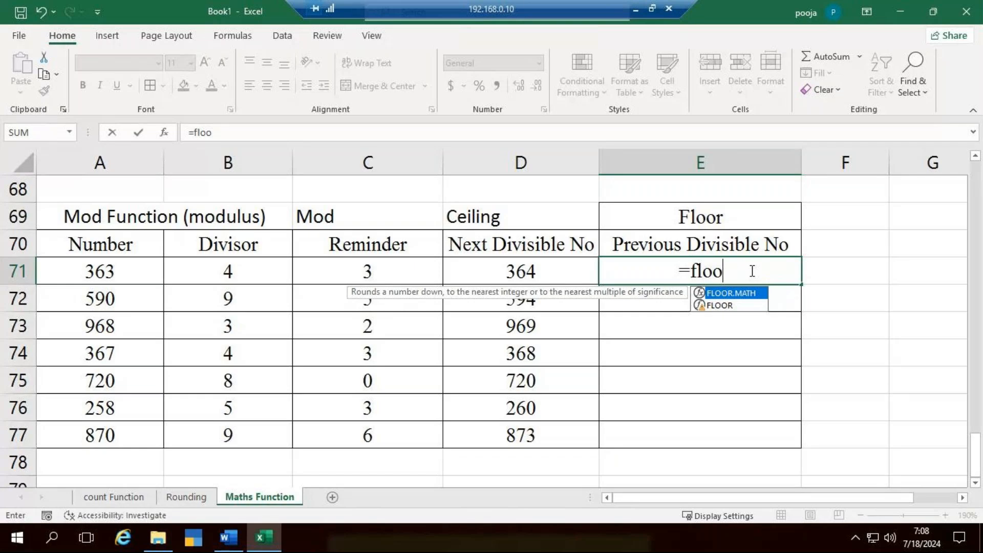
{"action": "key", "text": "Down"}
{"action": "key", "text": "Tab"}
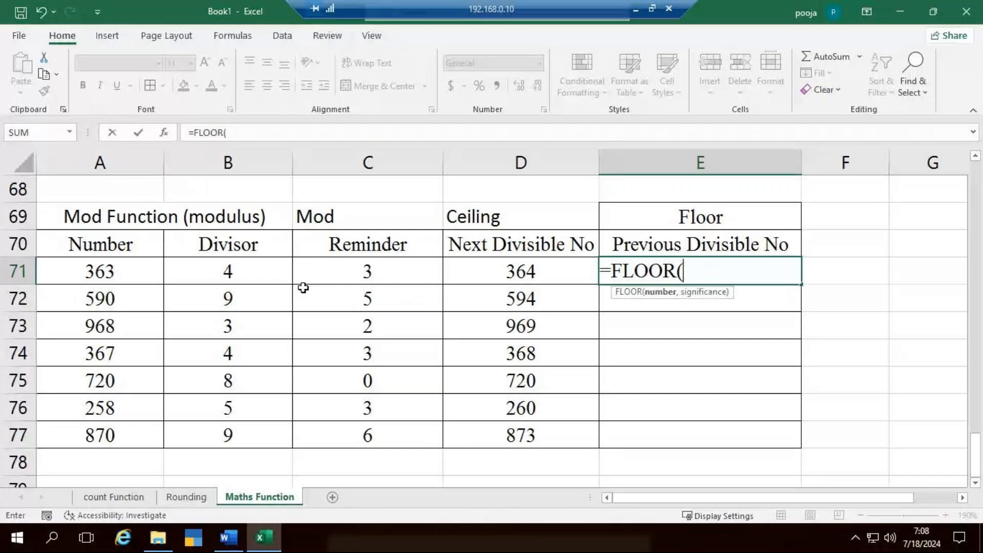
{"action": "left_click", "coordinate": [120, 271]}
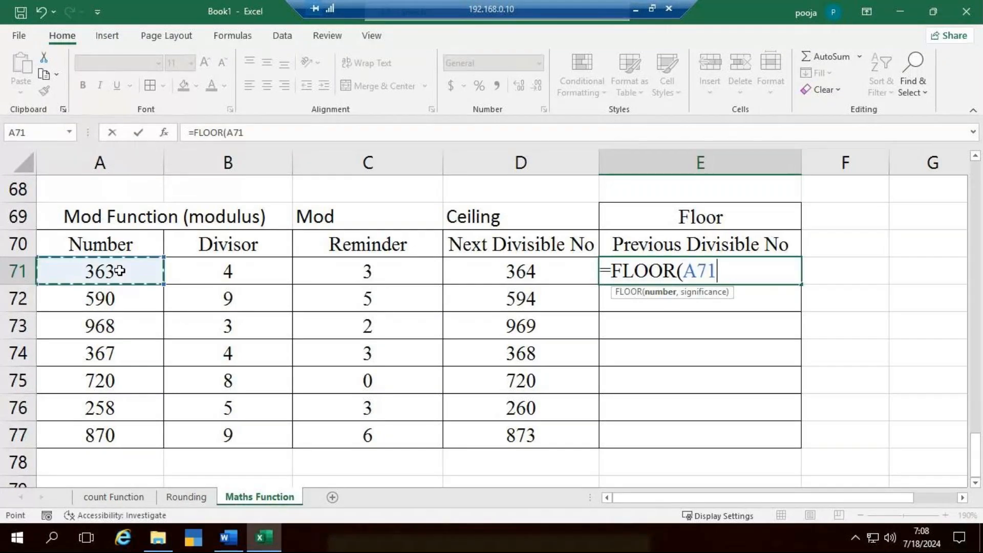
{"action": "type", "text": ","}
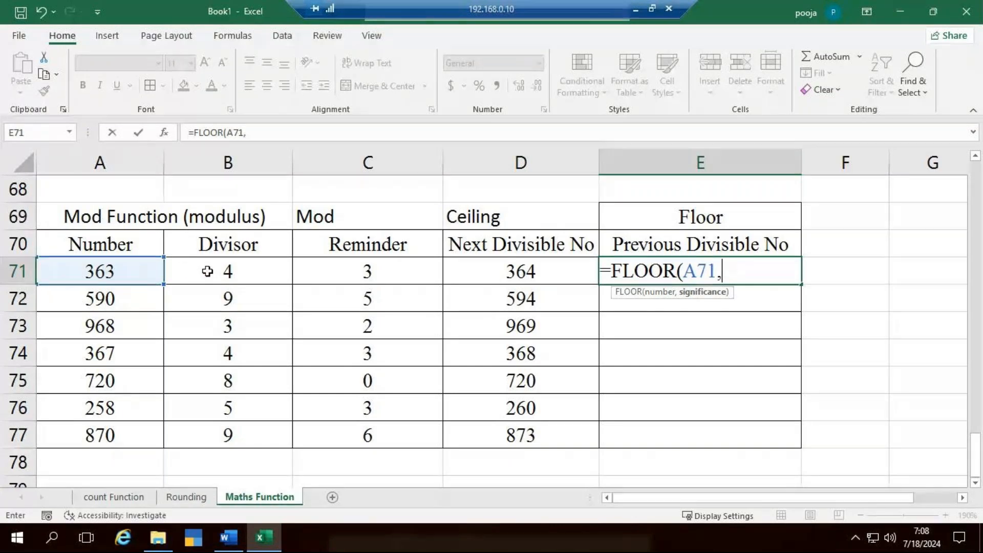
{"action": "left_click", "coordinate": [207, 271]}
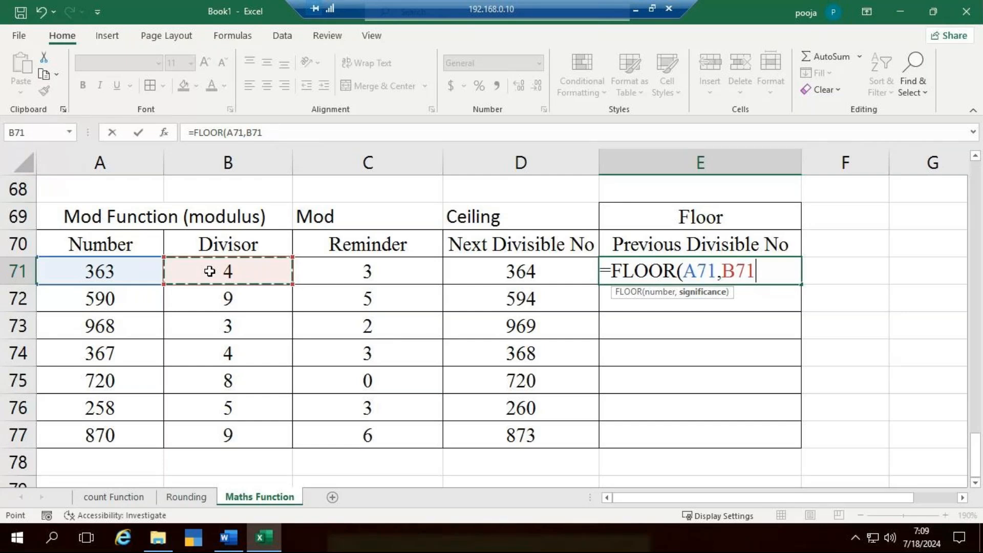
{"action": "type", "text": ")"}
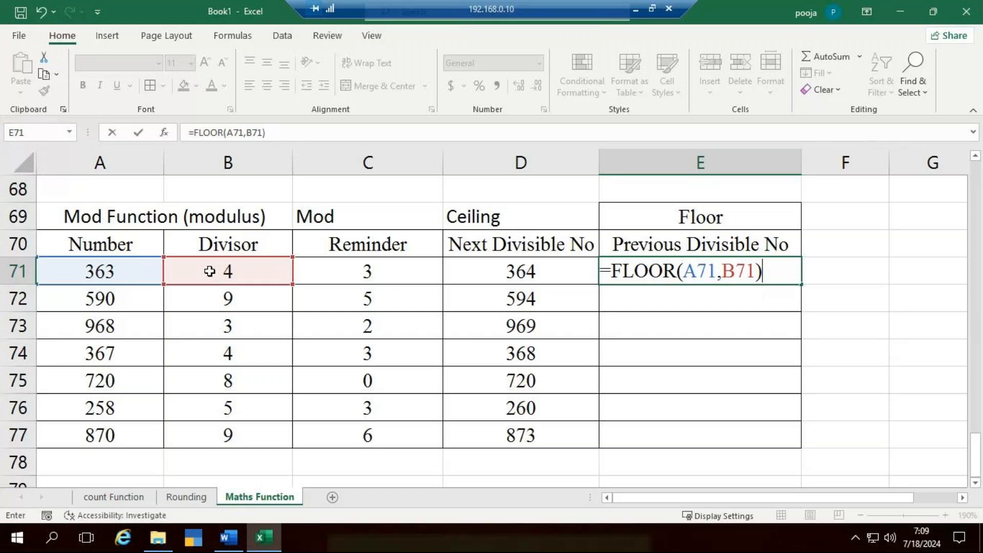
{"action": "key", "text": "Return"}
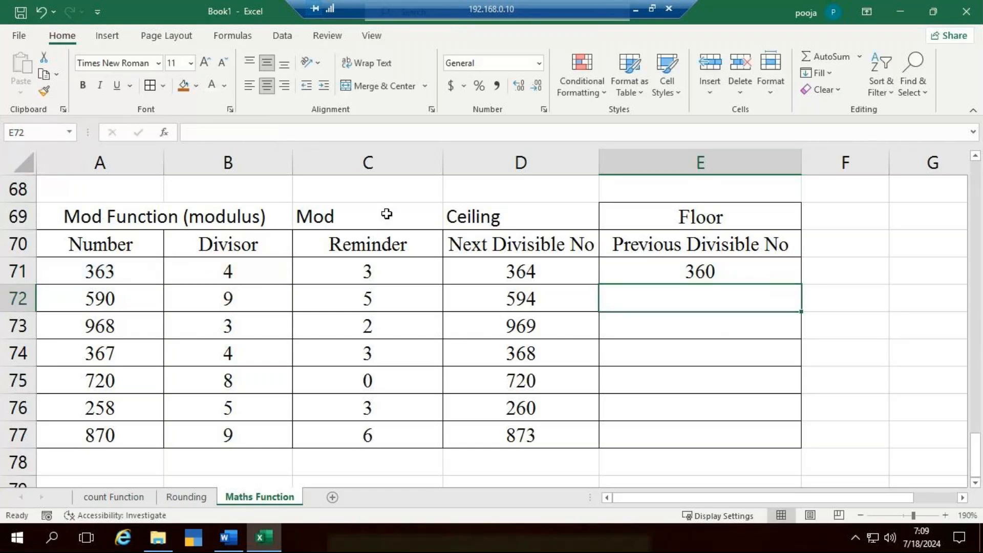
- Copy the FLOOR formula from E71 down to E77
{"action": "left_click", "coordinate": [722, 269]}
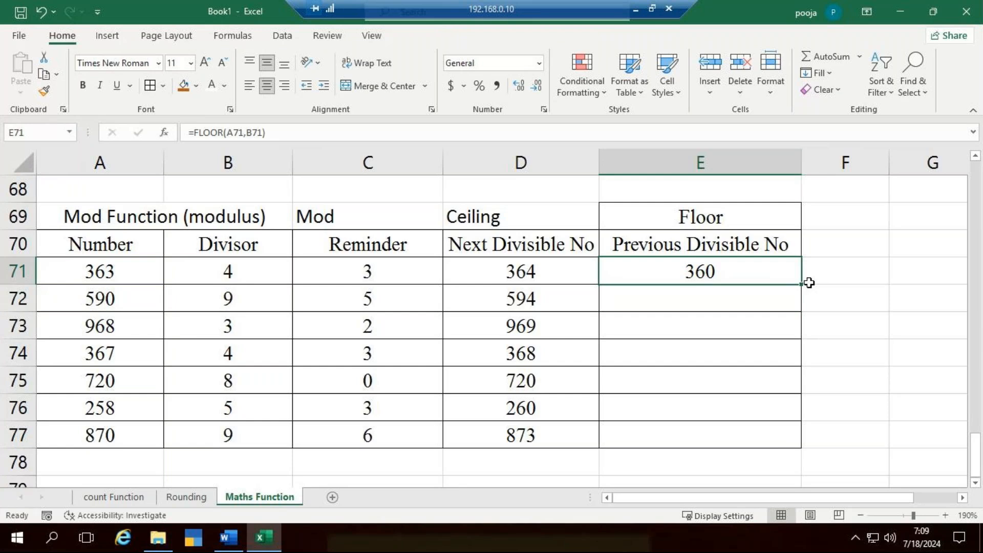
{"action": "double_click", "coordinate": [809, 283]}
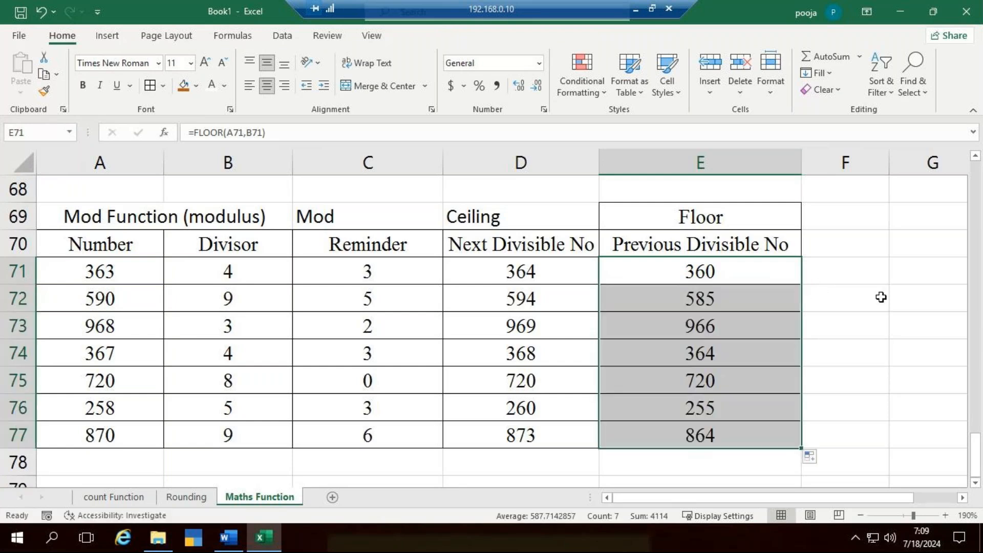
{"action": "left_click", "coordinate": [880, 335]}
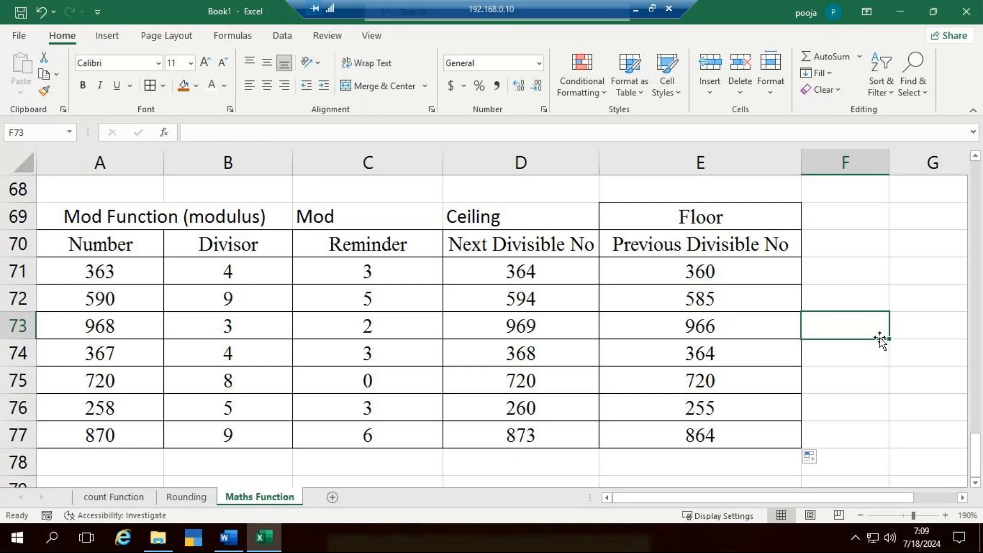
- Review the Counta, Count, Countblank and Countif examples on the count Function sheet, and glance at the Rounding sheet
{"action": "left_click", "coordinate": [126, 497]}
{"action": "left_click", "coordinate": [281, 214]}
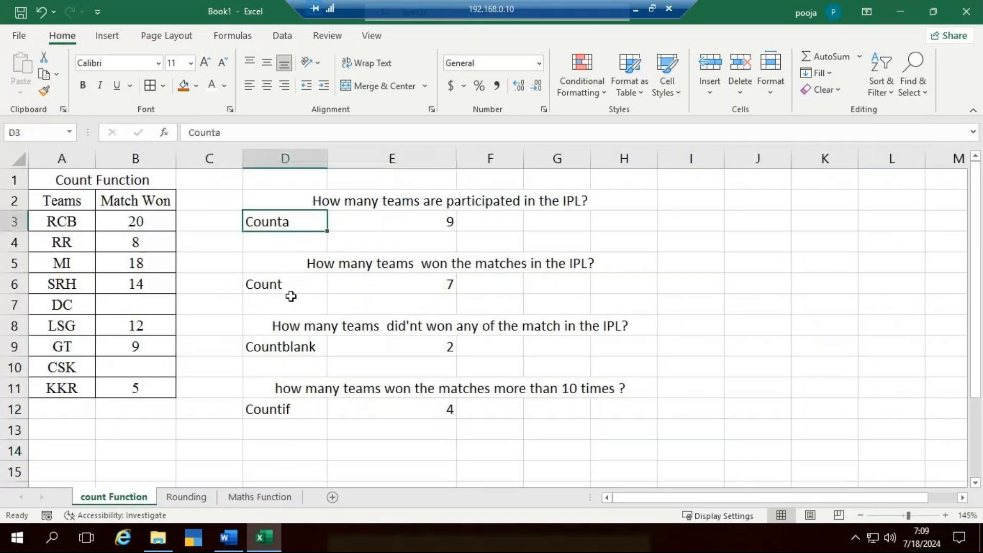
{"action": "left_click", "coordinate": [291, 288]}
{"action": "left_click", "coordinate": [318, 342]}
{"action": "left_click", "coordinate": [290, 411]}
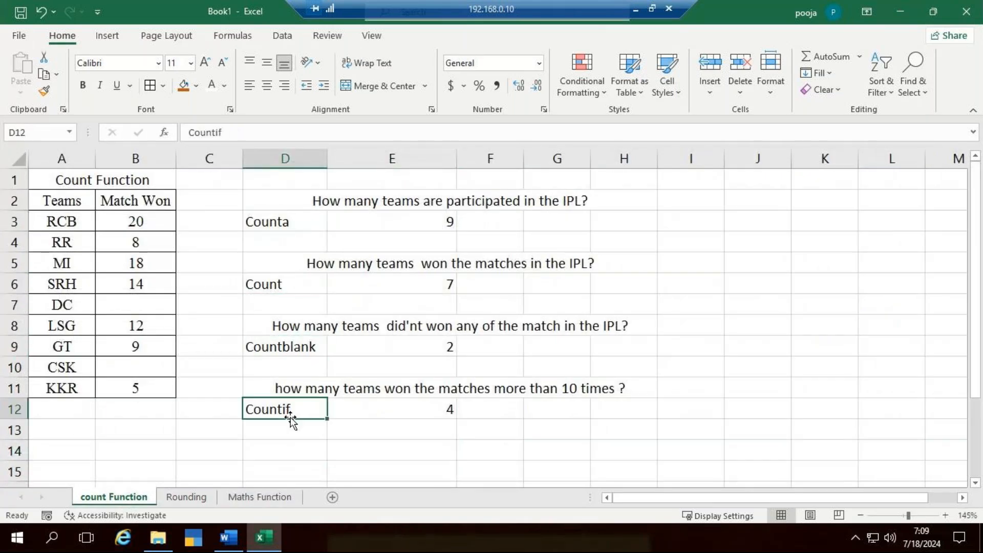
{"action": "left_click", "coordinate": [292, 225]}
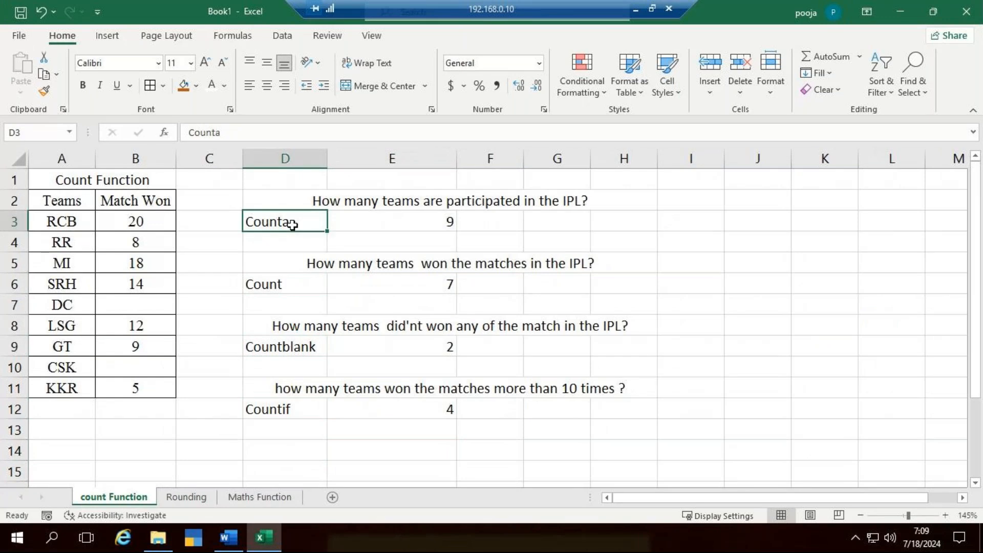
{"action": "left_click", "coordinate": [308, 291]}
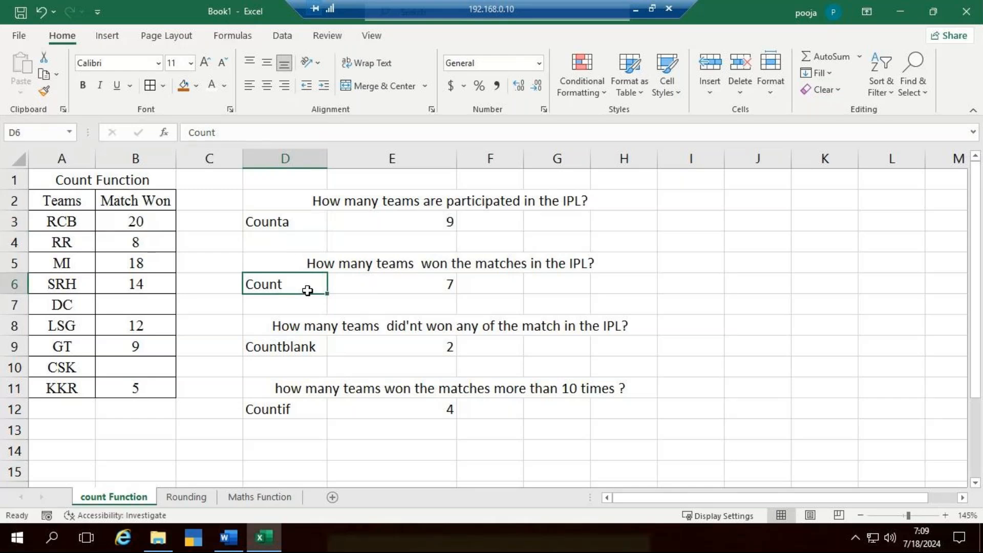
{"action": "left_click", "coordinate": [303, 352]}
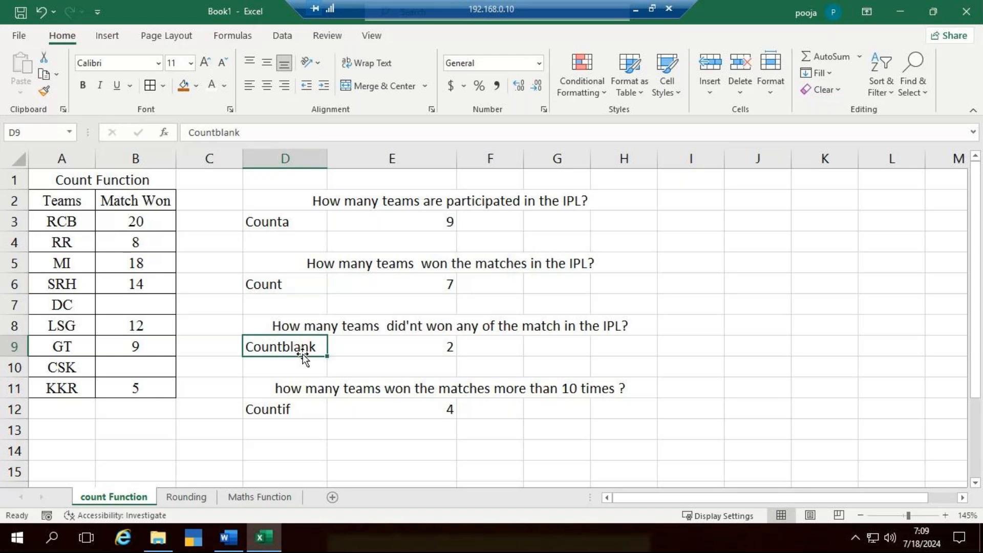
{"action": "left_click", "coordinate": [301, 408]}
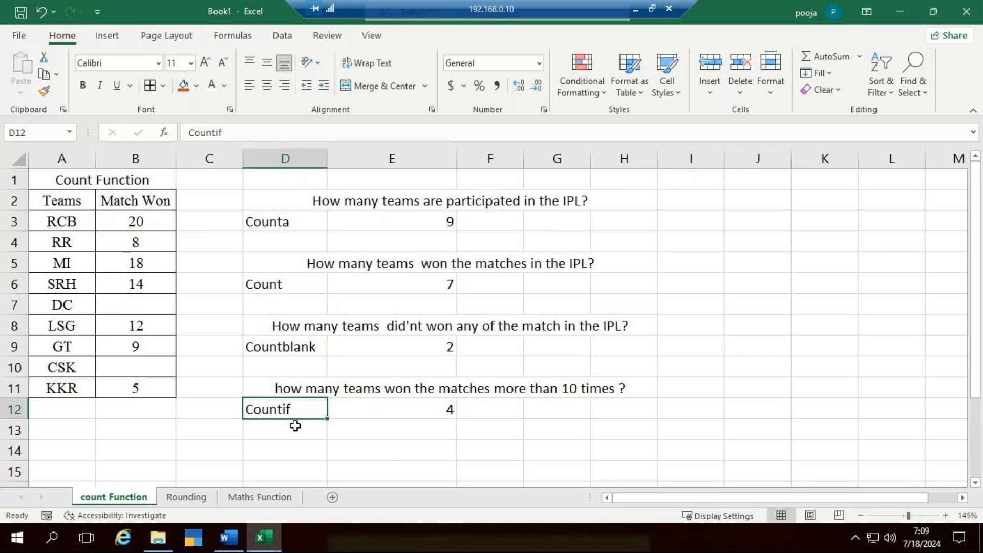
{"action": "left_click", "coordinate": [205, 496]}
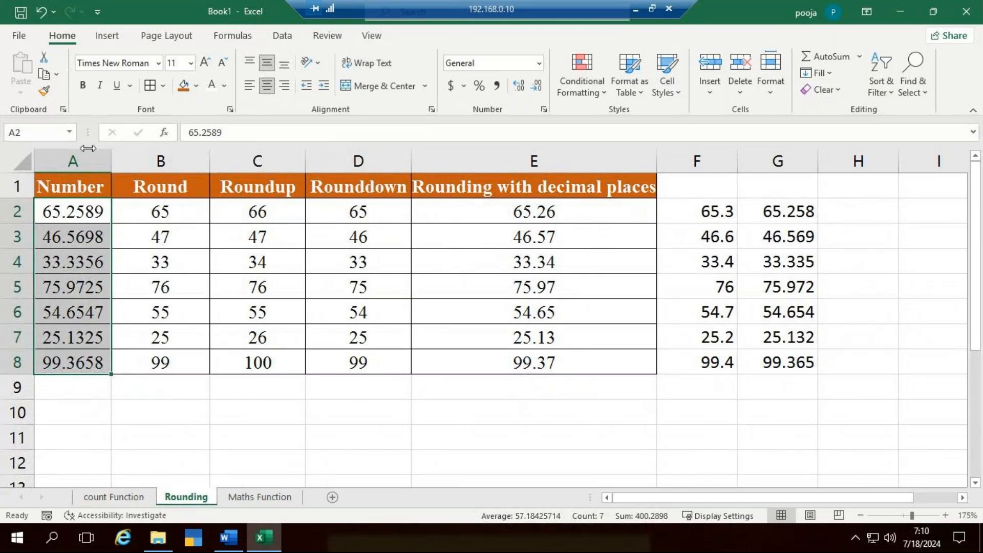
- Re-enter =COUNTIF(B3:B11,">10") in E12 of the count Function sheet to count teams with more than 10 wins
{"action": "left_click", "coordinate": [127, 501]}
{"action": "key", "text": "Right"}
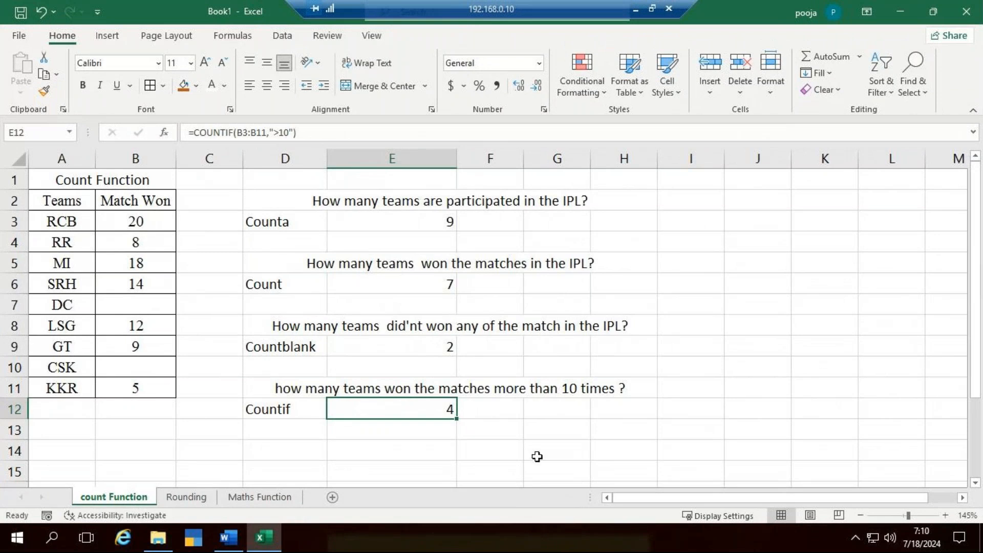
{"action": "type", "text": "="}
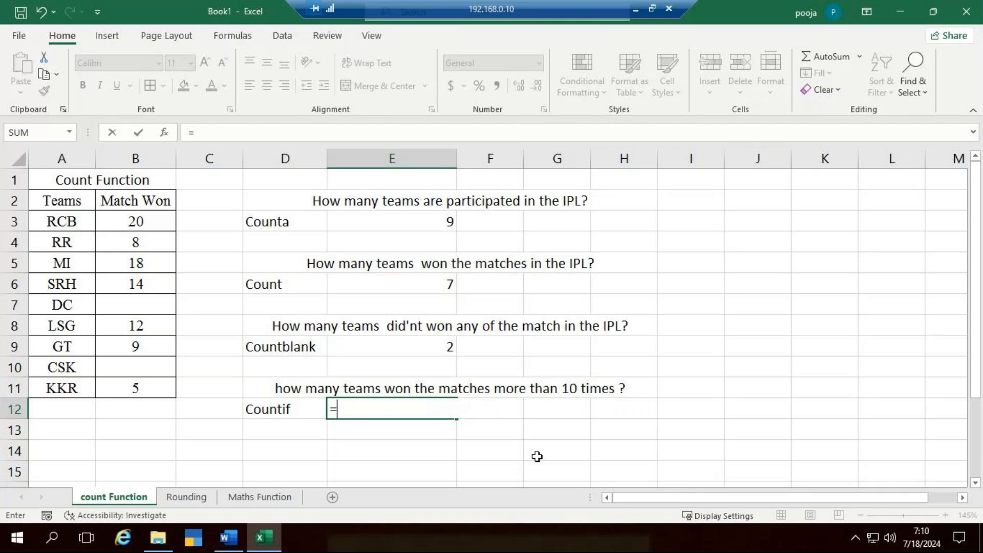
{"action": "type", "text": "count"}
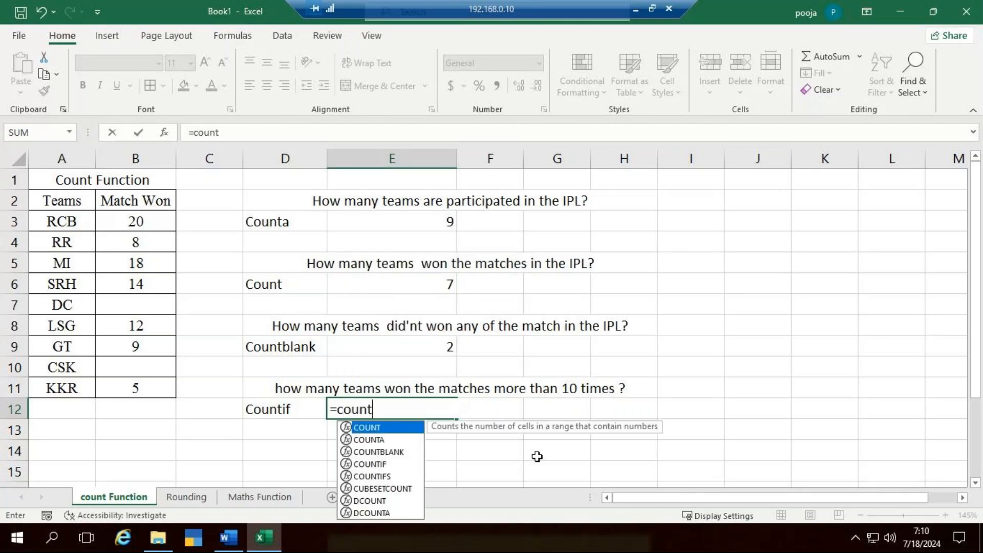
{"action": "type", "text": "if"}
{"action": "key", "text": "Tab"}
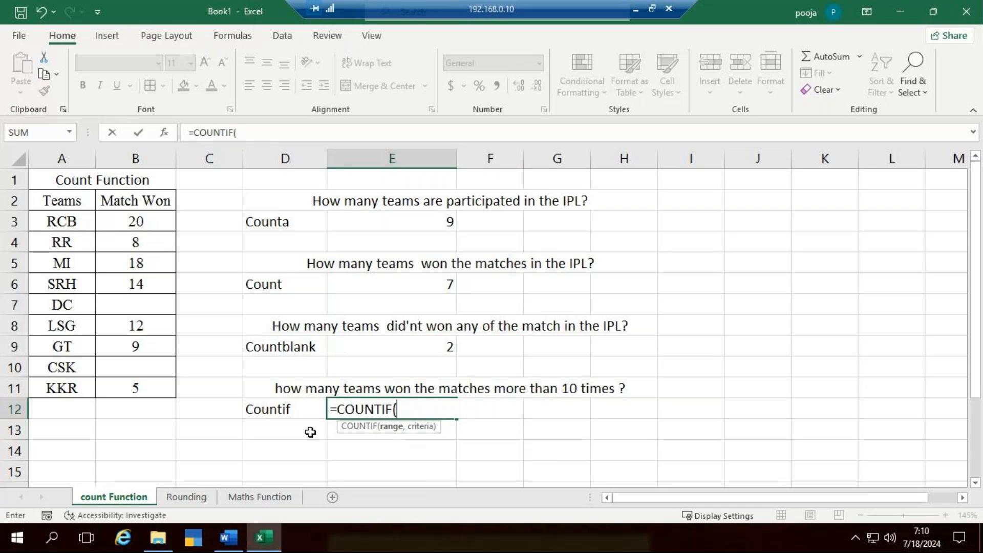
{"action": "left_click_drag", "start_coordinate": [136, 223], "coordinate": [155, 386]}
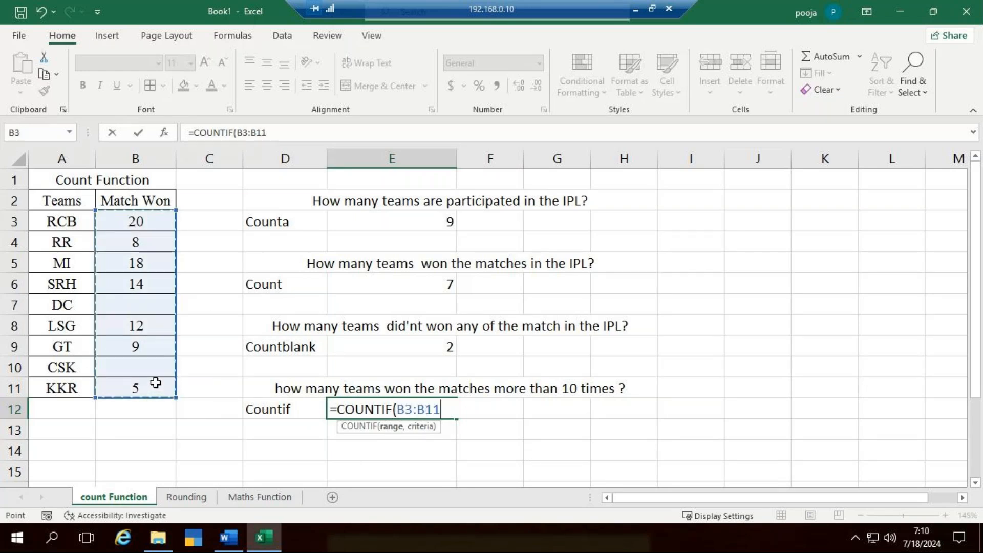
{"action": "type", "text": ","}
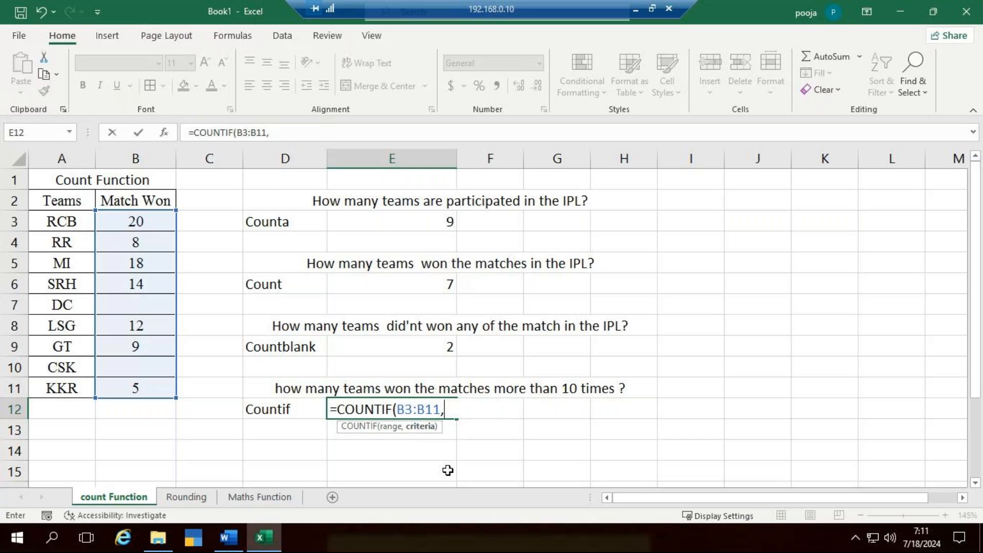
{"action": "type", "text": "\">10"}
{"action": "type", "text": "\")"}
{"action": "key", "text": "Return"}
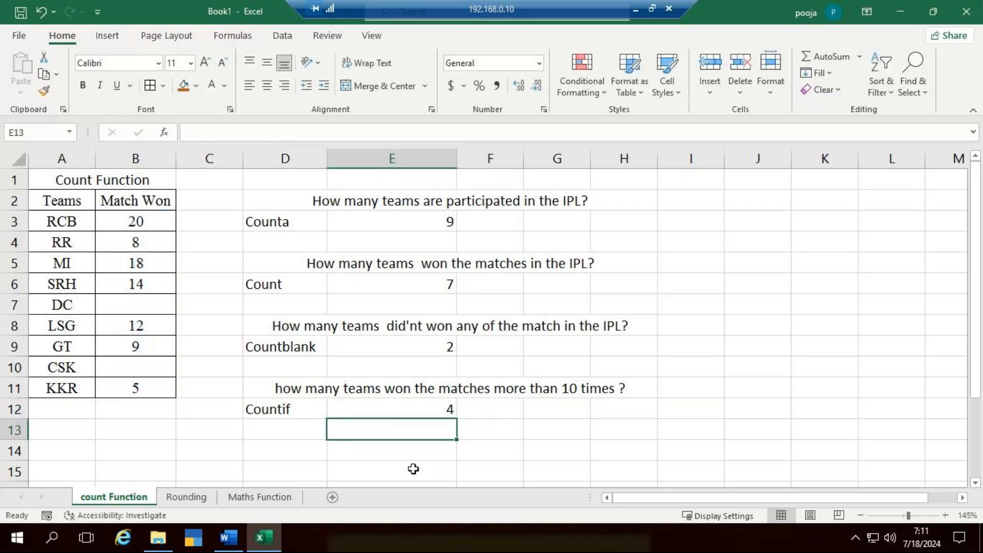
{"action": "left_click", "coordinate": [438, 402]}
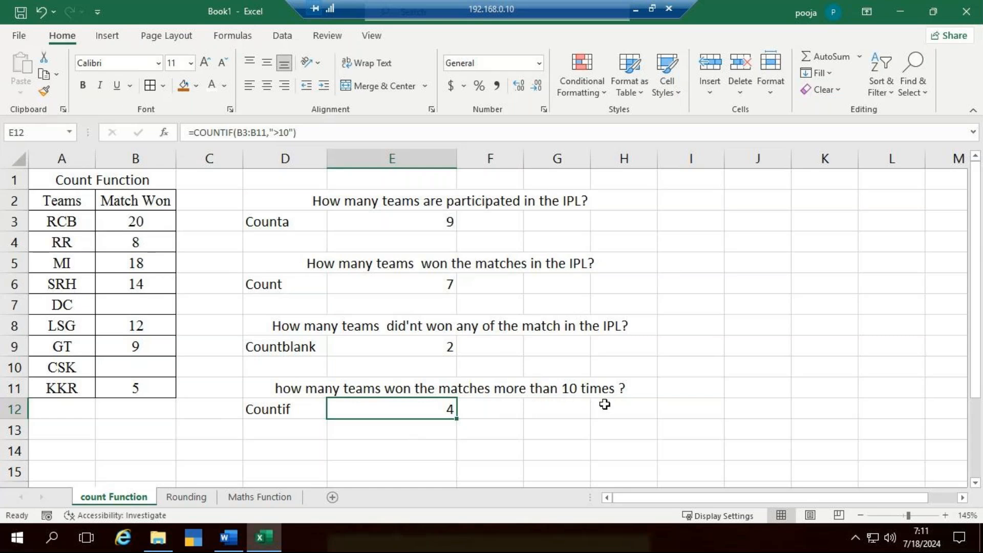
- Examine the Round, Roundup, Rounddown and two-decimal rounding formulas in row 2 of the Rounding sheet
{"action": "left_click", "coordinate": [198, 505]}
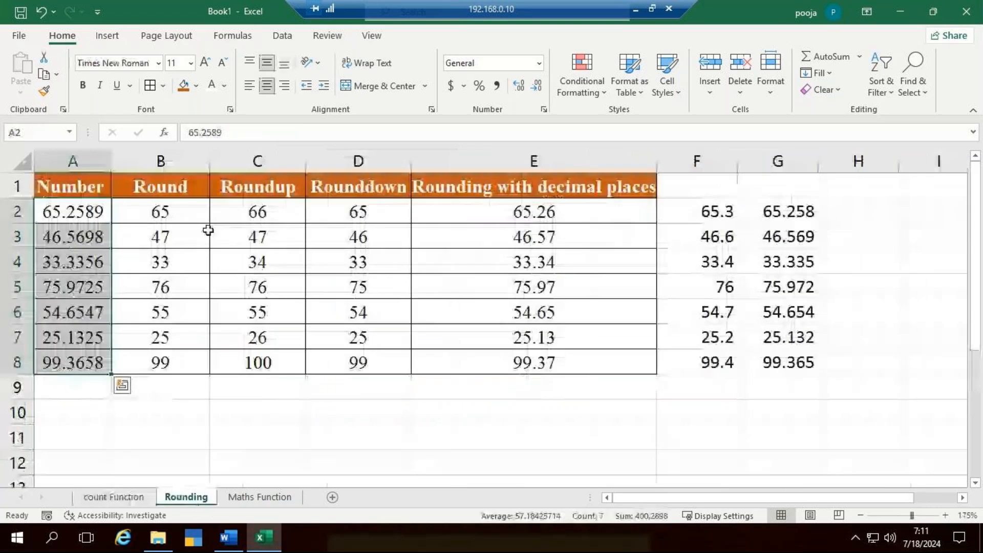
{"action": "left_click", "coordinate": [203, 214]}
{"action": "left_click", "coordinate": [292, 214]}
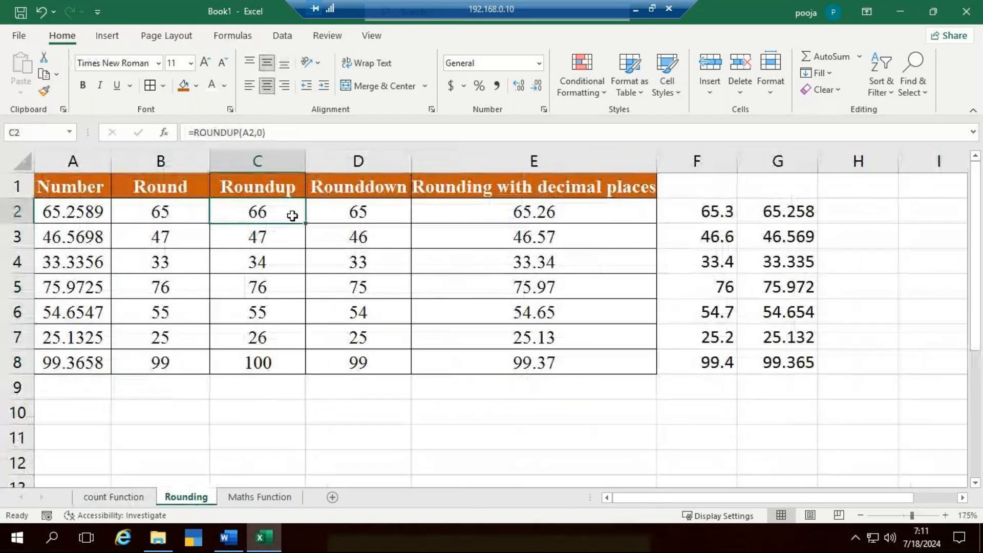
{"action": "left_click", "coordinate": [357, 213]}
{"action": "left_click", "coordinate": [527, 217]}
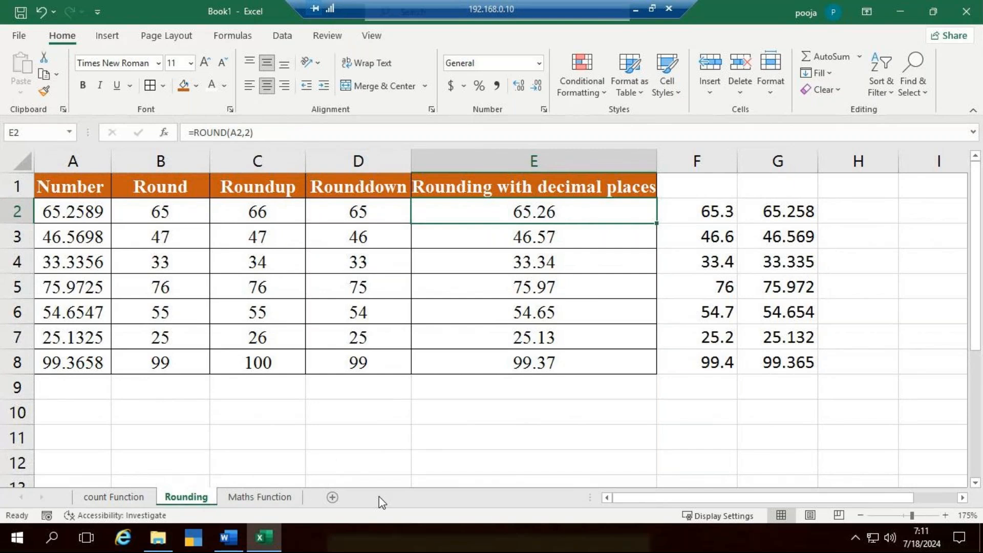
- Try 0 as DC's Match Won value in B7 of the count Function sheet, and clear the cell again
{"action": "left_click", "coordinate": [124, 496]}
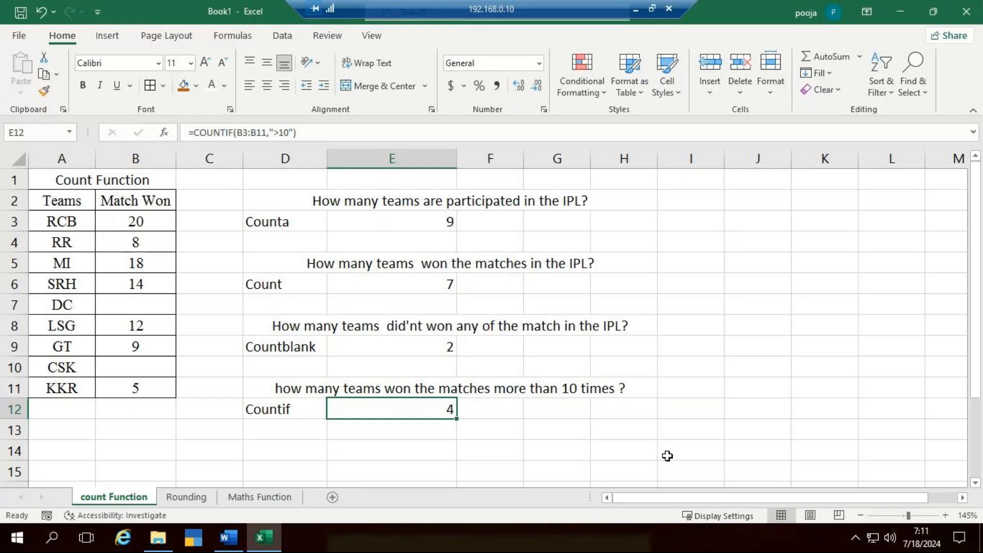
{"action": "left_click", "coordinate": [166, 313]}
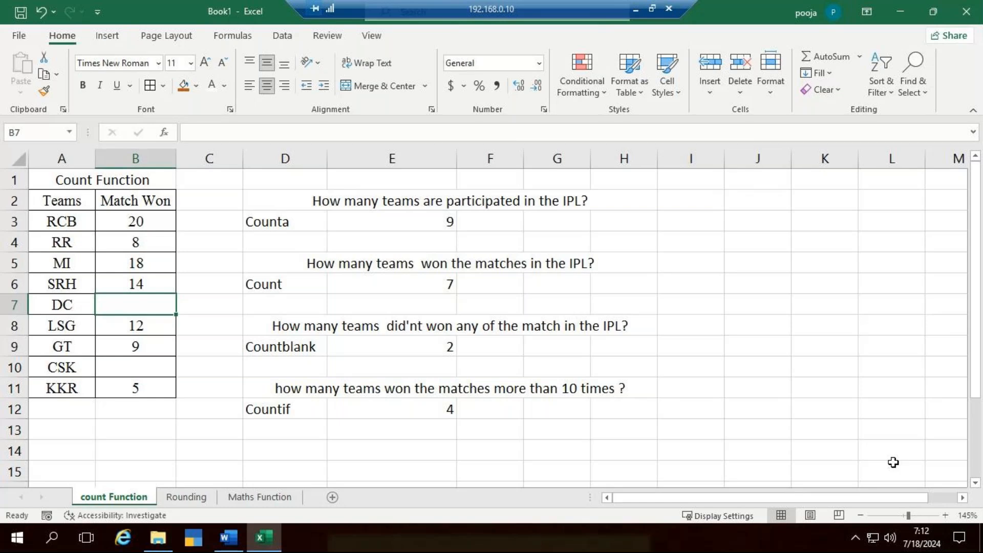
{"action": "key", "text": "F2"}
{"action": "type", "text": "0"}
{"action": "key", "text": "Return"}
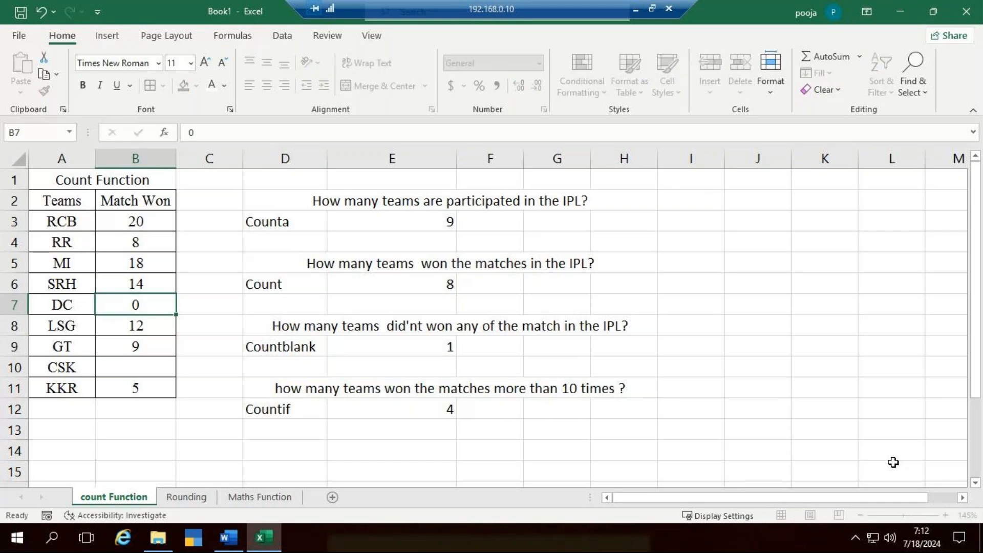
{"action": "key", "text": "Up"}
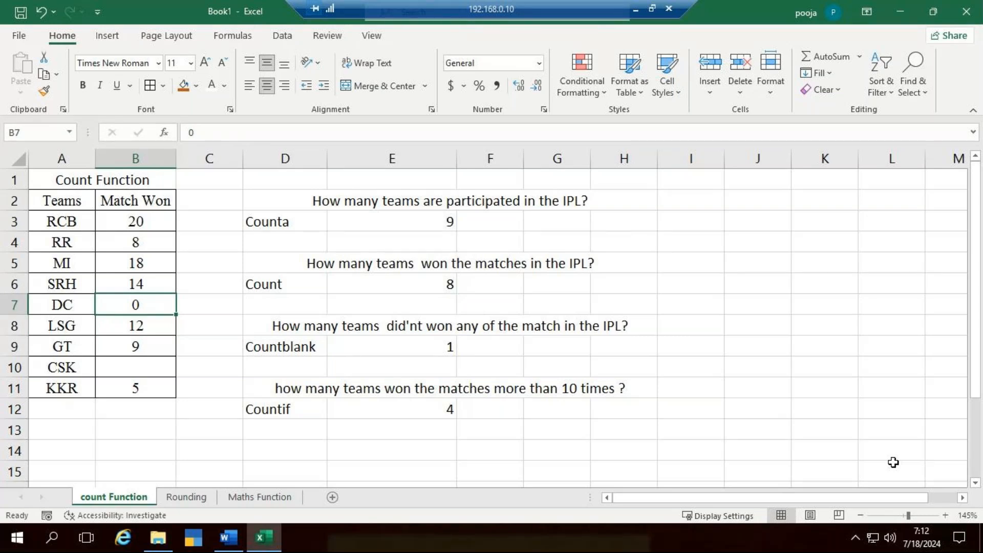
{"action": "key", "text": "Delete"}
{"action": "key", "text": "Down"}
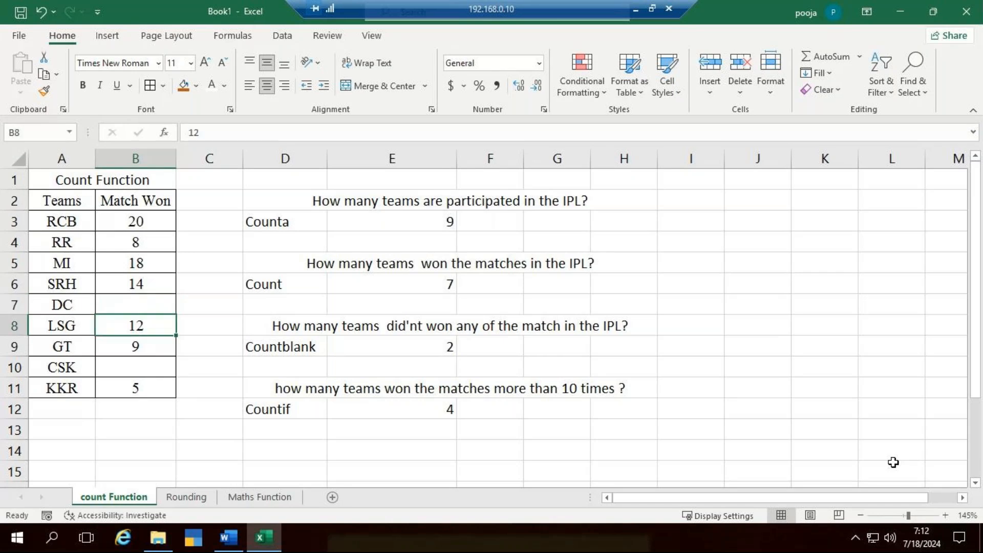
- Enter 0 in B7 for DC once more and inspect the Countblank and Count formulas in E9 and E6
{"action": "left_click", "coordinate": [126, 304]}
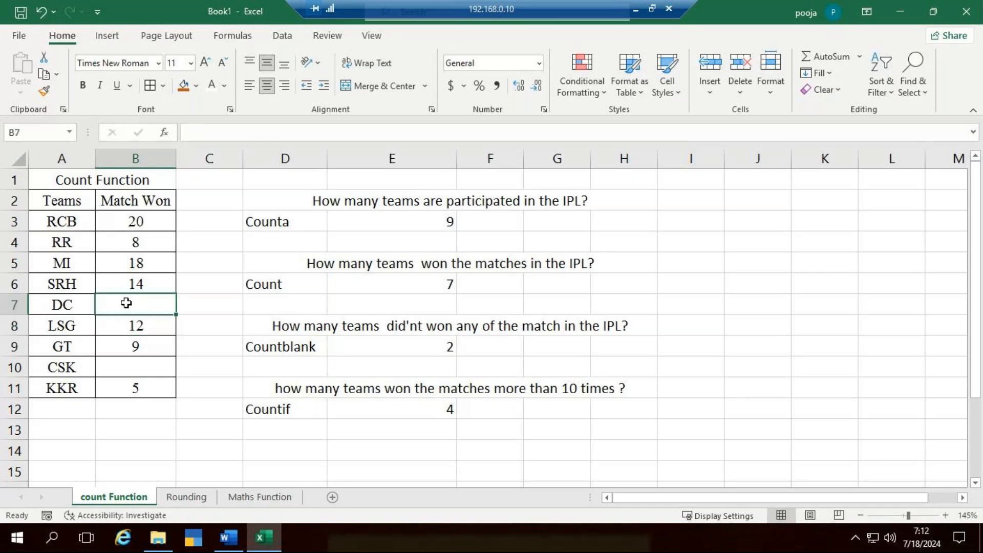
{"action": "type", "text": "0"}
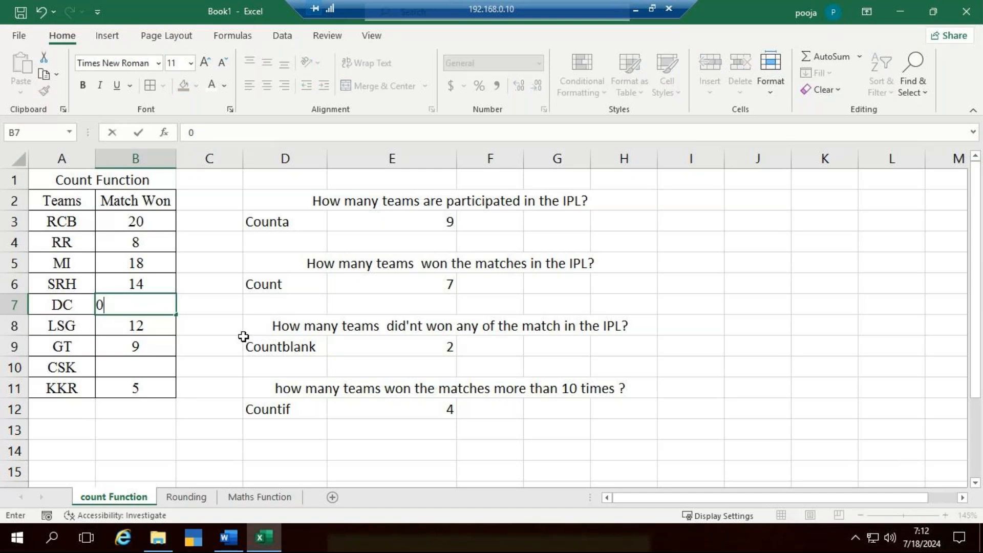
{"action": "key", "text": "Return"}
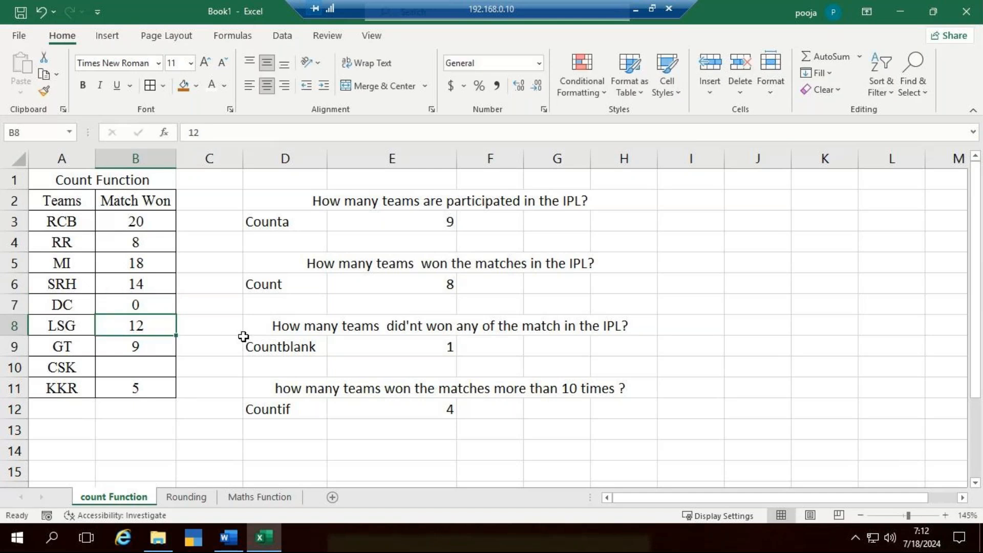
{"action": "left_click", "coordinate": [442, 343]}
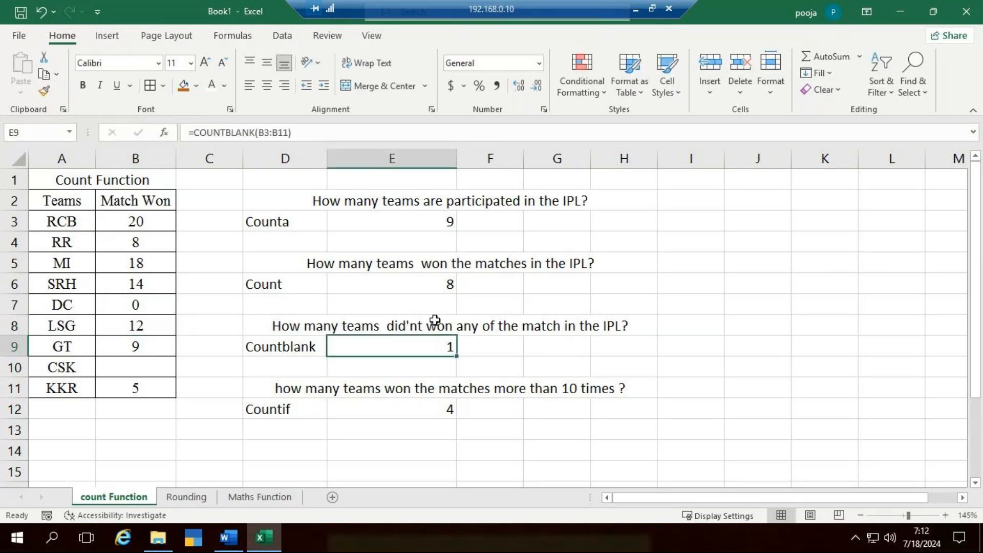
{"action": "left_click", "coordinate": [447, 279]}
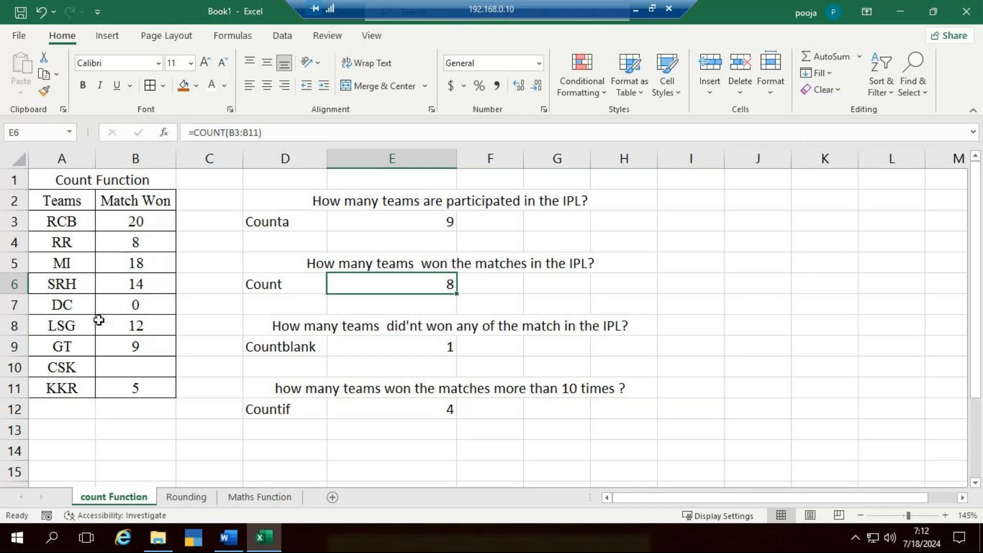
- Clear the 0 from DC's Match Won cell B7
{"action": "left_click", "coordinate": [156, 310]}
{"action": "key", "text": "Delete"}
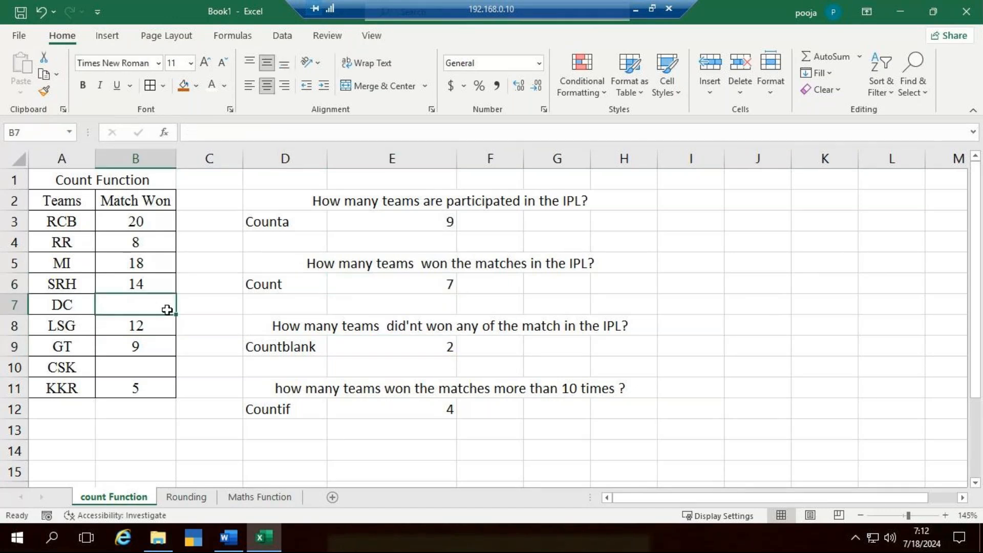
{"action": "left_click", "coordinate": [736, 359]}
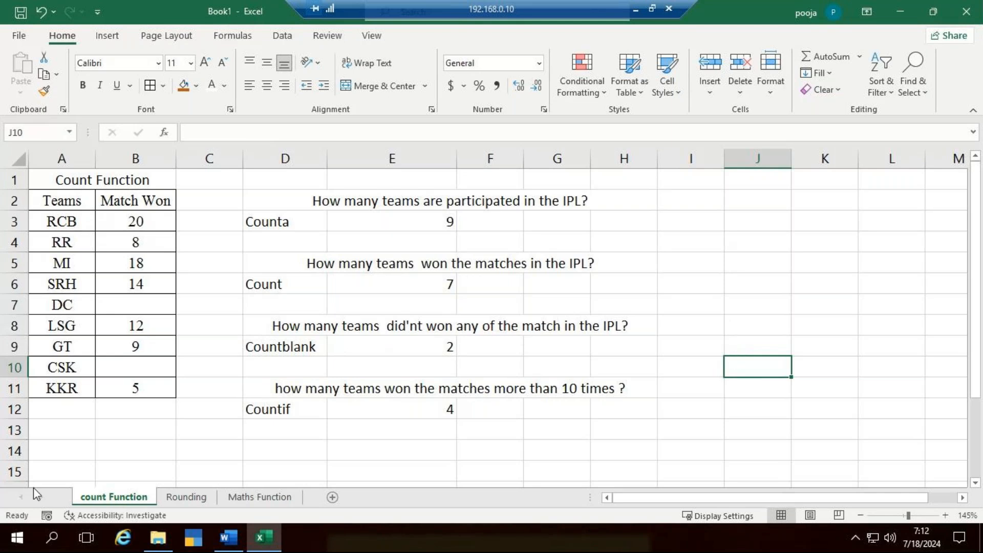
- Look over the Rounding sheet, and examine the Power, Fact and Square Root examples on the Maths Function sheet
{"action": "left_click", "coordinate": [172, 499]}
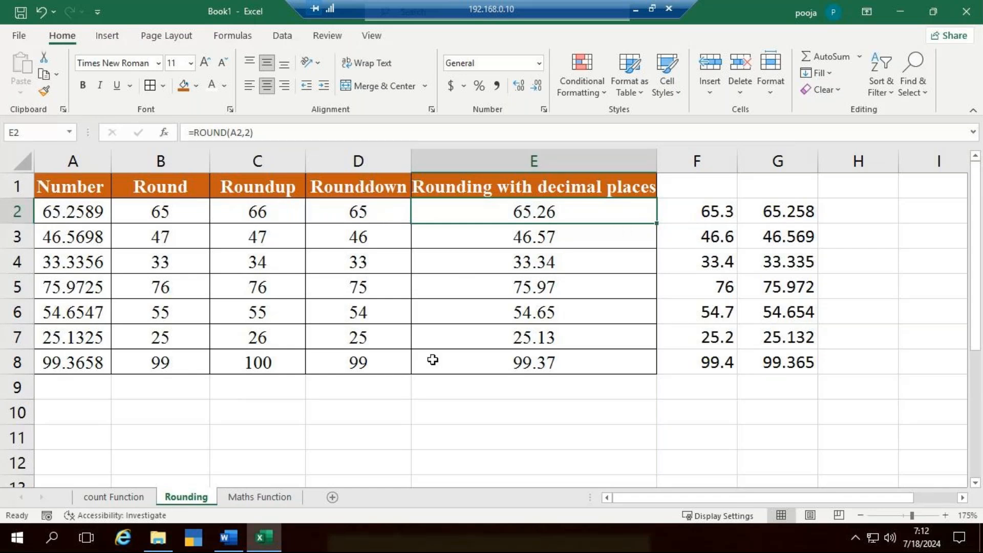
{"action": "left_click", "coordinate": [280, 498]}
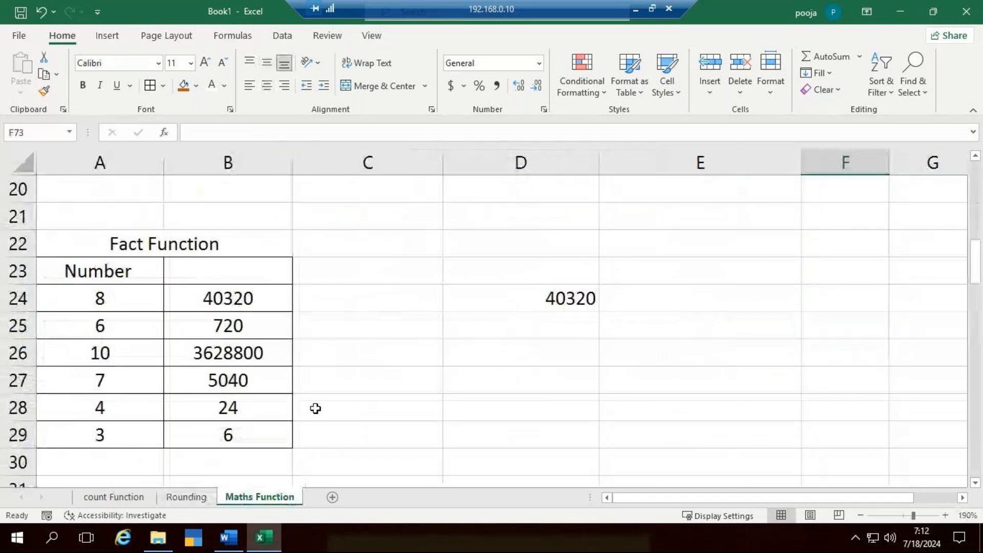
{"action": "scroll", "coordinate": [316, 408], "scroll_direction": "up", "scroll_amount": 6}
{"action": "scroll", "coordinate": [270, 269], "scroll_direction": "down", "scroll_amount": 2}
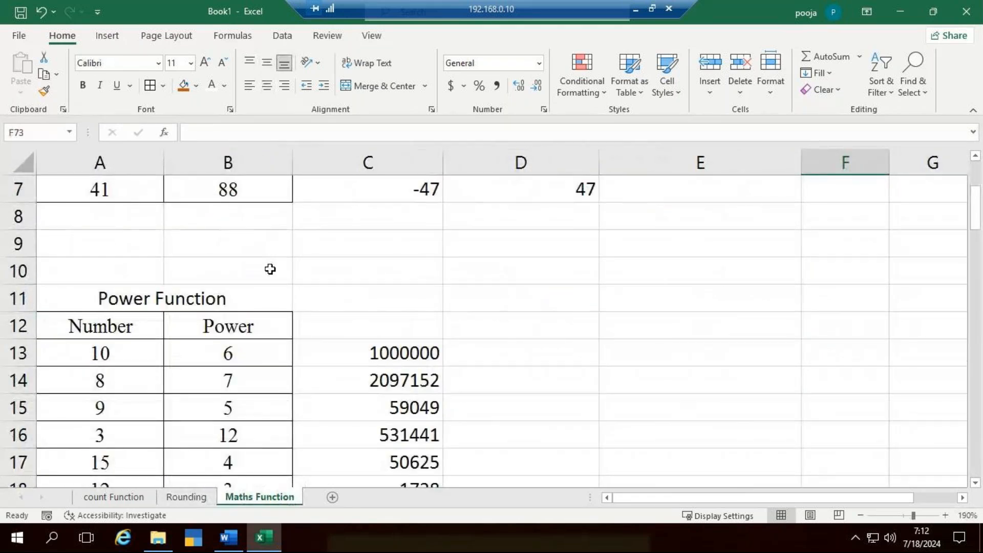
{"action": "scroll", "coordinate": [271, 270], "scroll_direction": "down", "scroll_amount": 5}
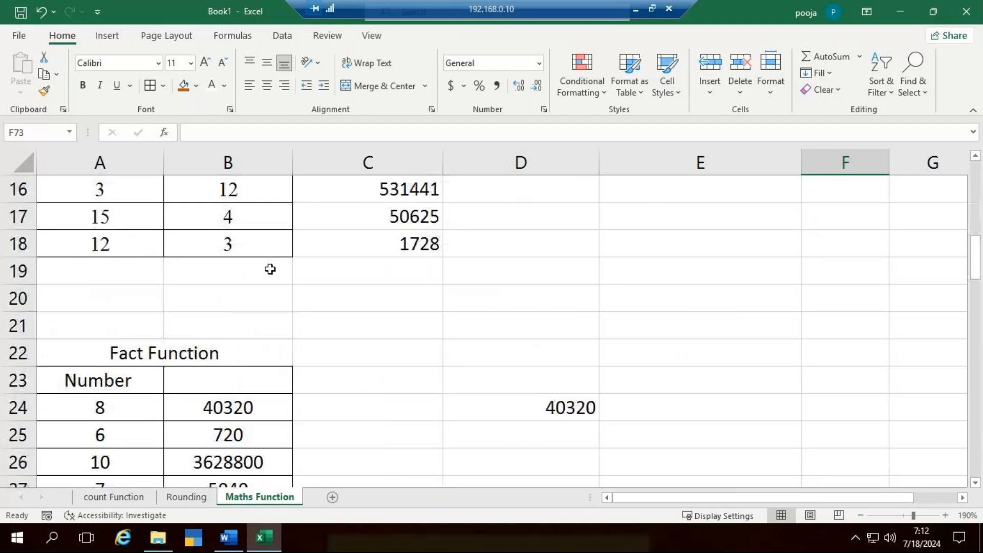
{"action": "scroll", "coordinate": [270, 270], "scroll_direction": "down", "scroll_amount": 3}
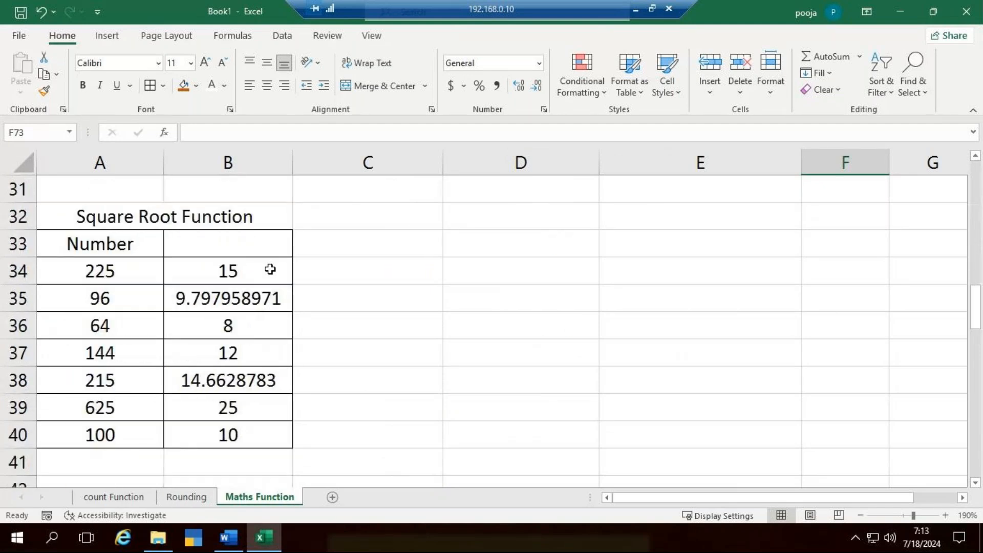
{"action": "scroll", "coordinate": [271, 269], "scroll_direction": "down", "scroll_amount": 2}
{"action": "scroll", "coordinate": [270, 270], "scroll_direction": "up", "scroll_amount": 3}
- Clear the Power Function results in C13:C18 of the Maths Function sheet
{"action": "scroll", "coordinate": [270, 269], "scroll_direction": "up", "scroll_amount": 3}
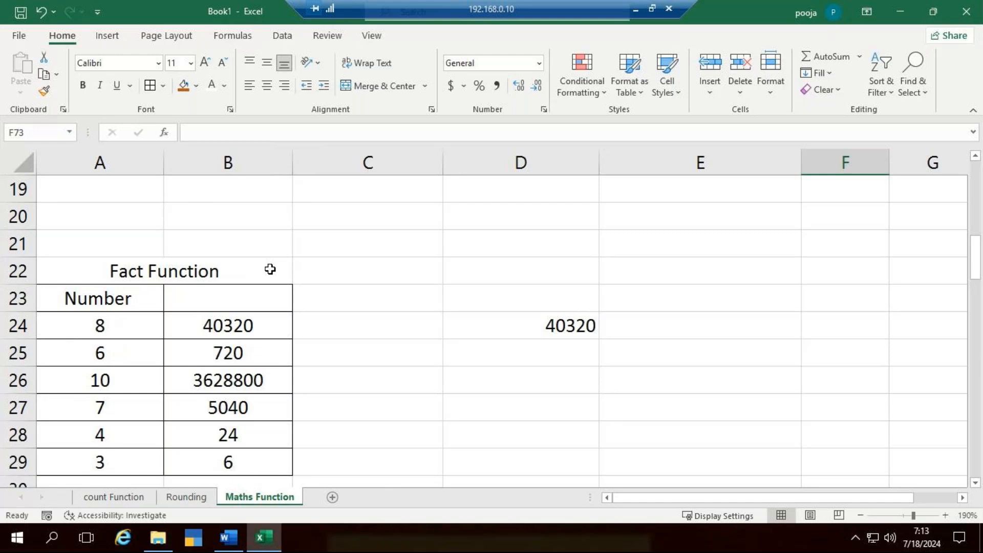
{"action": "scroll", "coordinate": [271, 270], "scroll_direction": "up", "scroll_amount": 3}
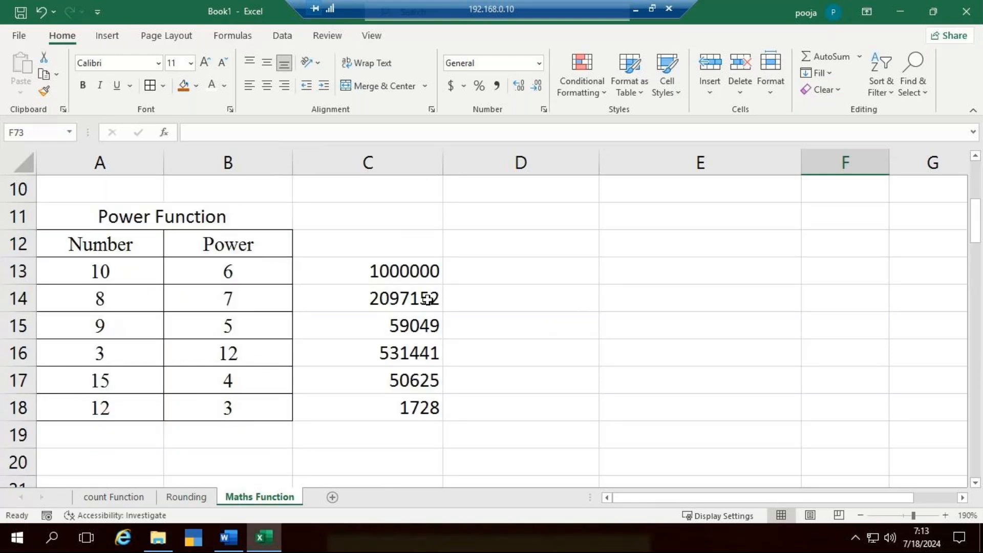
{"action": "left_click_drag", "start_coordinate": [423, 281], "coordinate": [428, 393]}
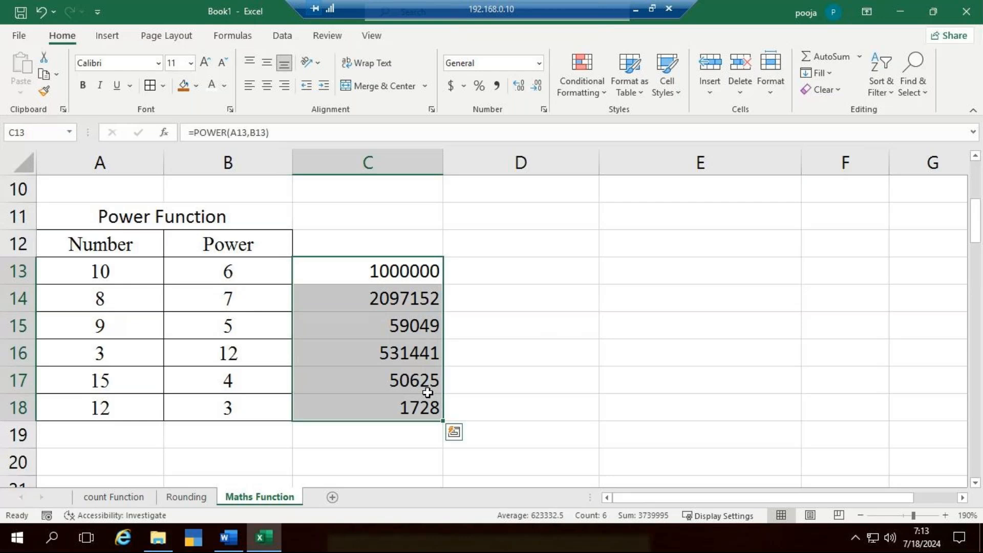
{"action": "key", "text": "Delete"}
- Calculate the power in C13 with =POWER(A13,B13) and copy the formula down to C18
{"action": "left_click", "coordinate": [395, 272]}
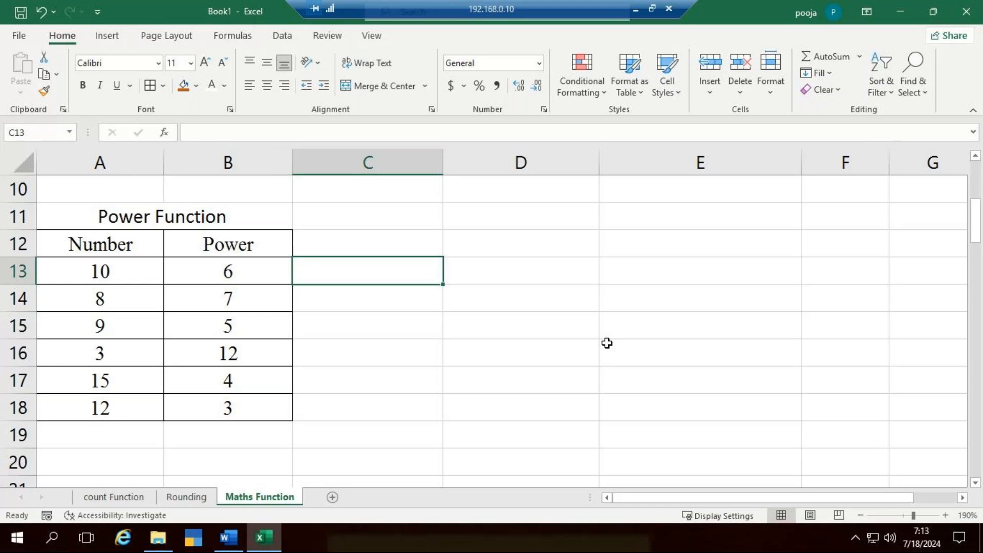
{"action": "type", "text": "=power"}
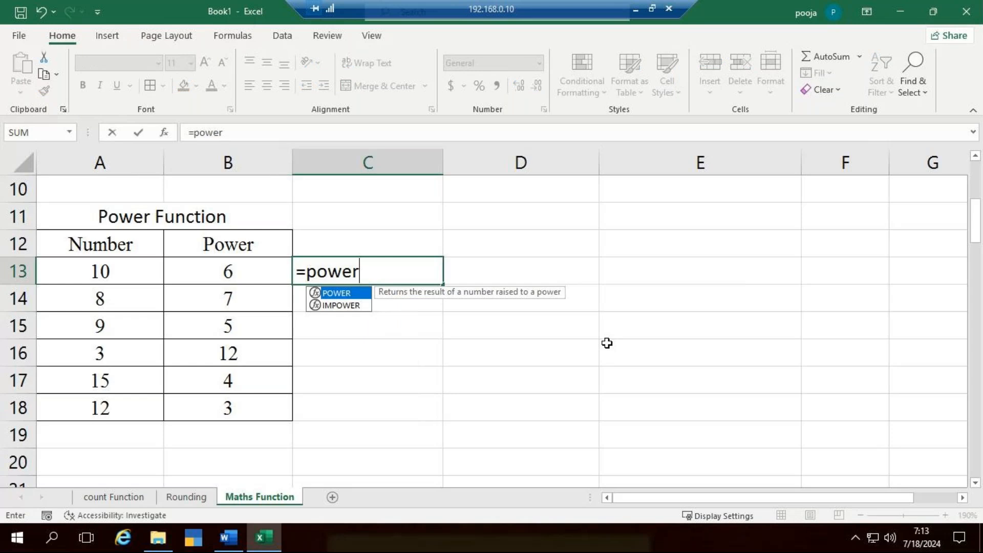
{"action": "key", "text": "Tab"}
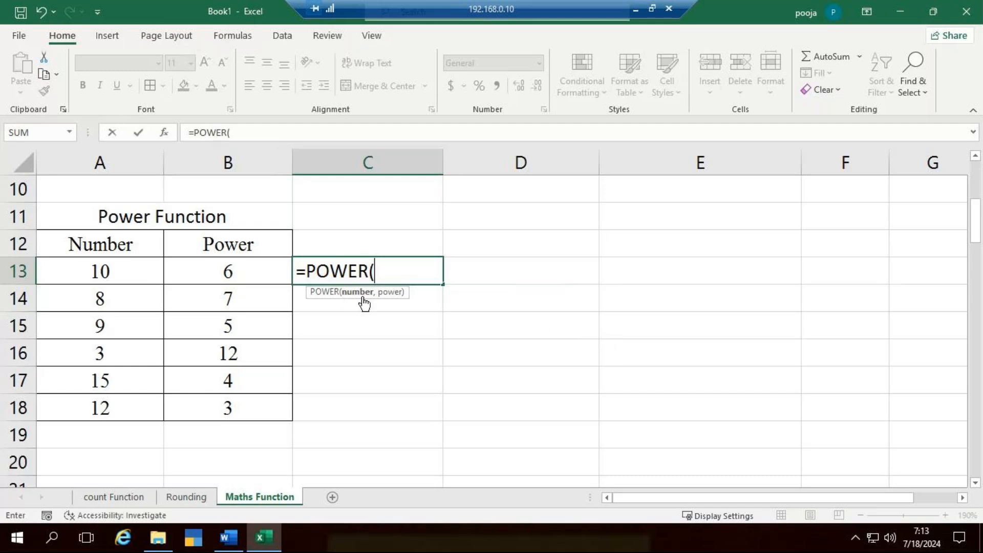
{"action": "left_click", "coordinate": [105, 276]}
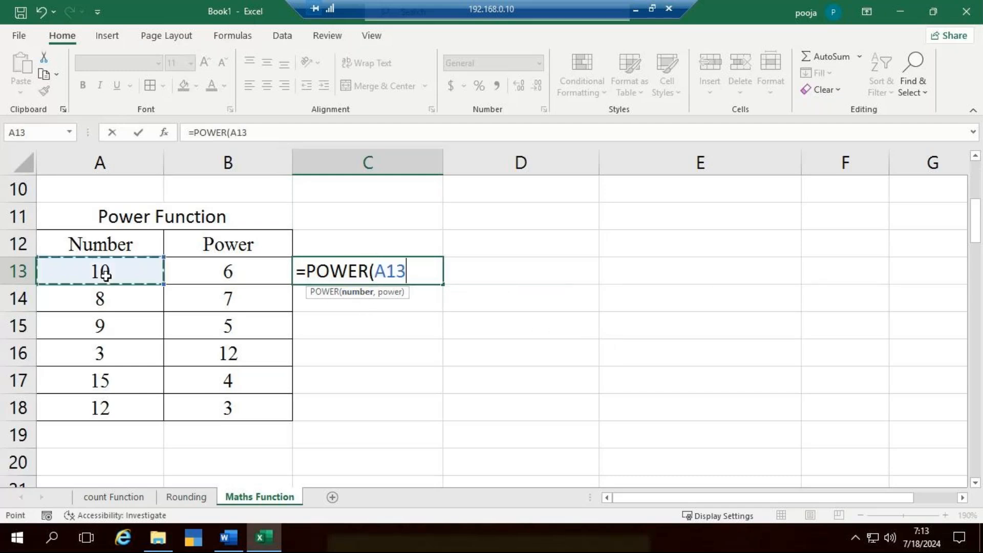
{"action": "type", "text": ","}
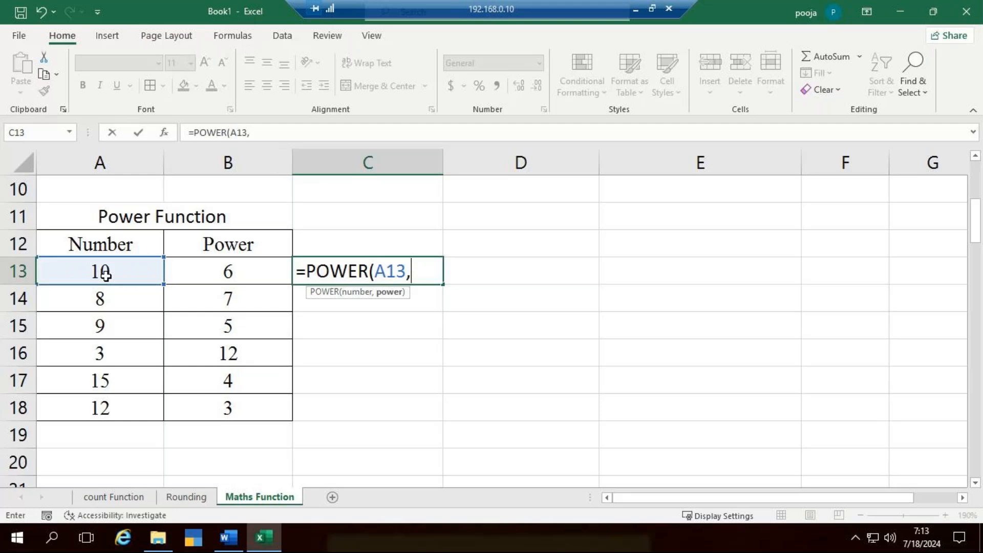
{"action": "left_click", "coordinate": [231, 271]}
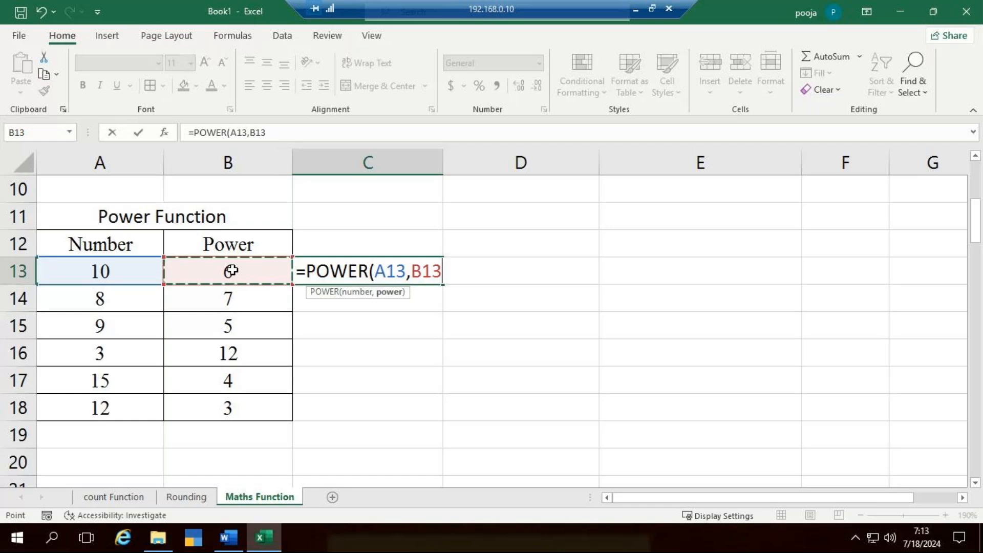
{"action": "type", "text": ")"}
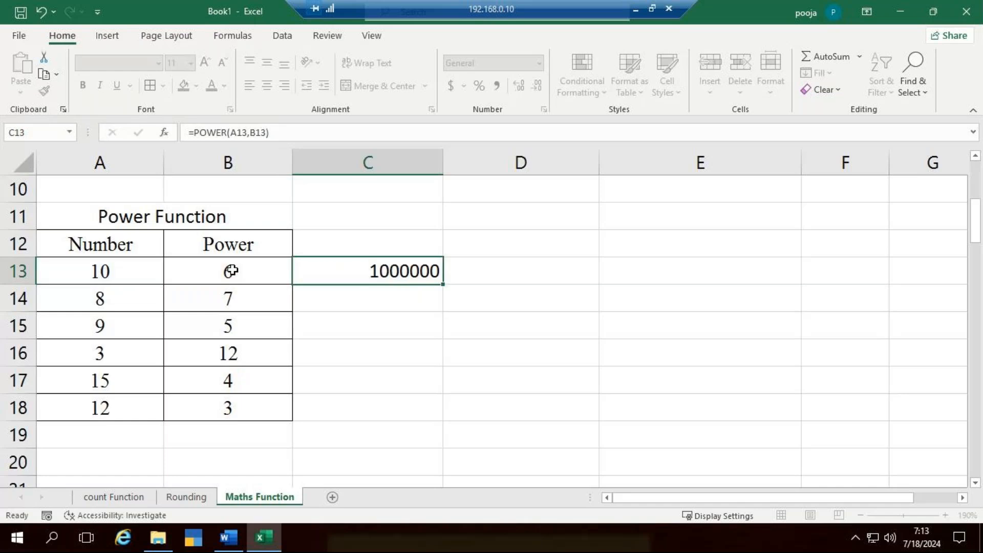
{"action": "left_click", "coordinate": [410, 267]}
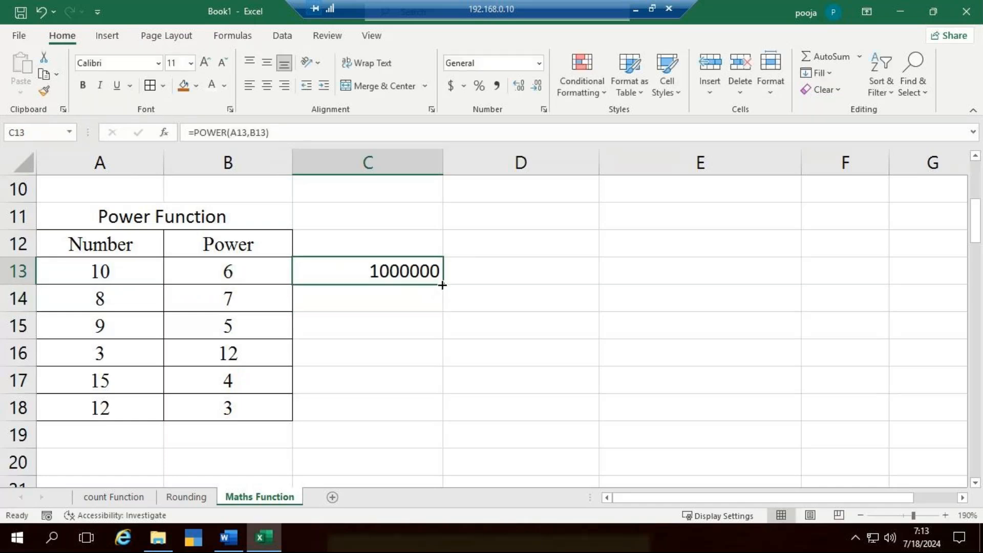
{"action": "double_click", "coordinate": [442, 286]}
- Review the Fact, Square Root and Integer Function tables on the Maths Function sheet
{"action": "scroll", "coordinate": [319, 350], "scroll_direction": "down", "scroll_amount": 3}
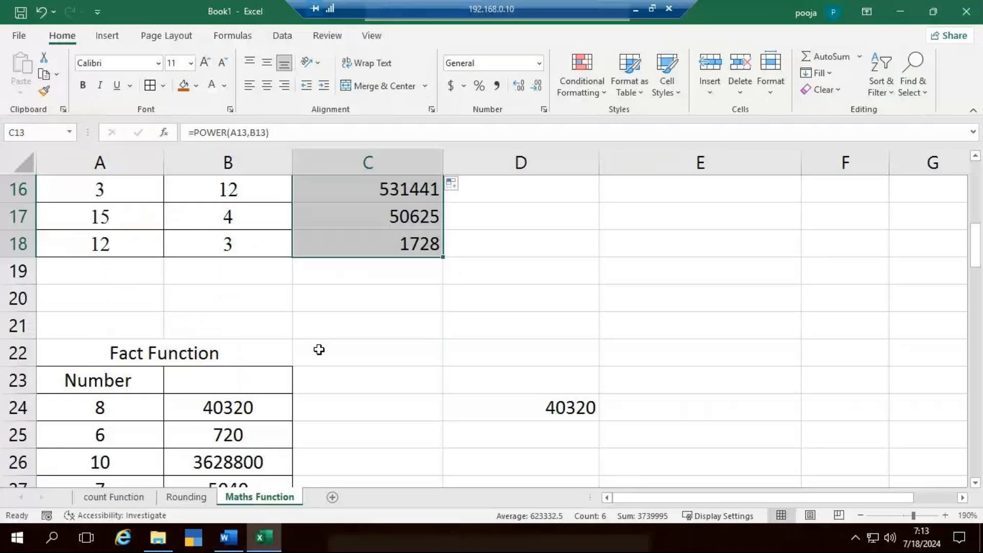
{"action": "scroll", "coordinate": [220, 340], "scroll_direction": "down", "scroll_amount": 4}
{"action": "scroll", "coordinate": [220, 340], "scroll_direction": "down", "scroll_amount": 3}
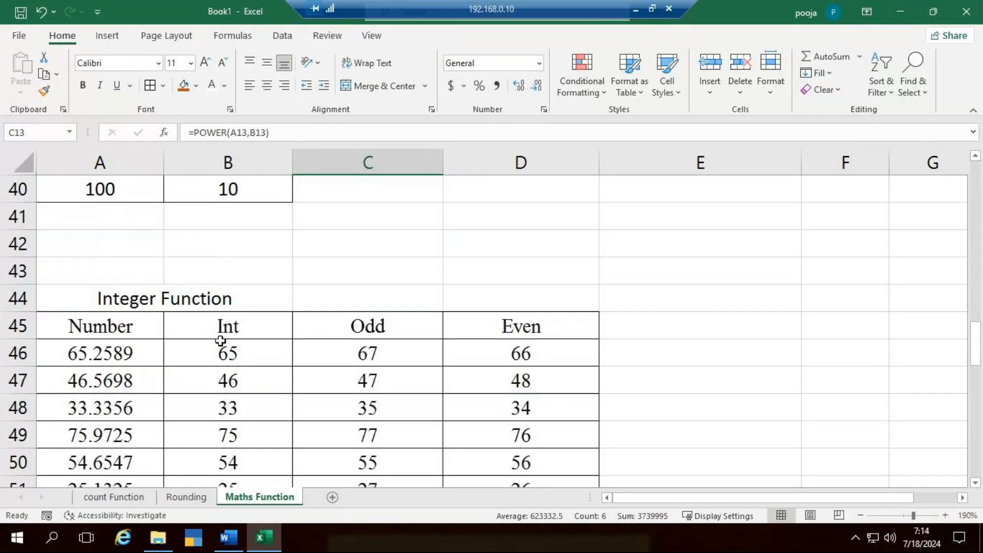
{"action": "scroll", "coordinate": [220, 340], "scroll_direction": "down", "scroll_amount": 4}
{"action": "scroll", "coordinate": [220, 341], "scroll_direction": "up", "scroll_amount": 3}
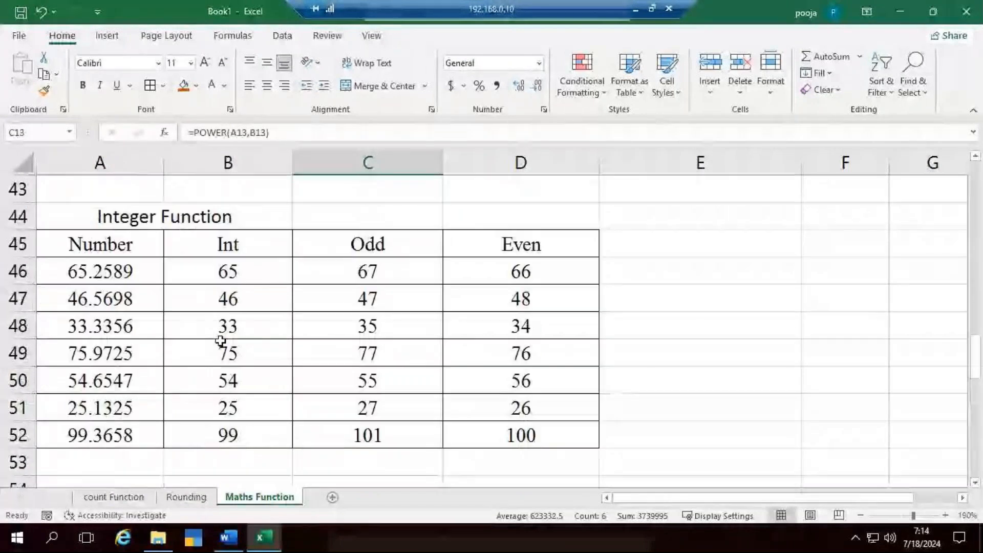
{"action": "scroll", "coordinate": [220, 340], "scroll_direction": "up", "scroll_amount": 4}
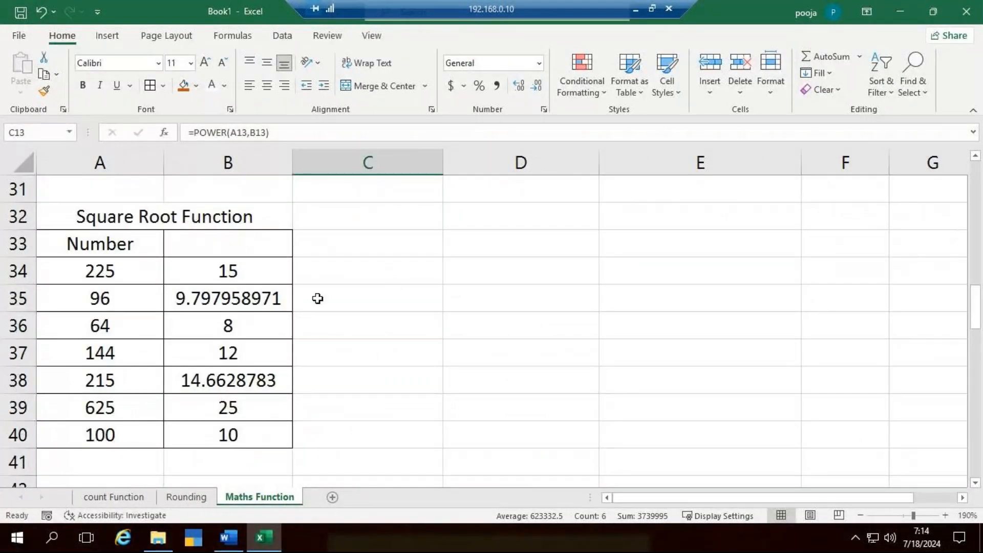
- Clear the Square Root Function results in B34:B40 and refill them with =SQRT(A34) copied down from B34
{"action": "left_click_drag", "start_coordinate": [286, 282], "coordinate": [257, 441]}
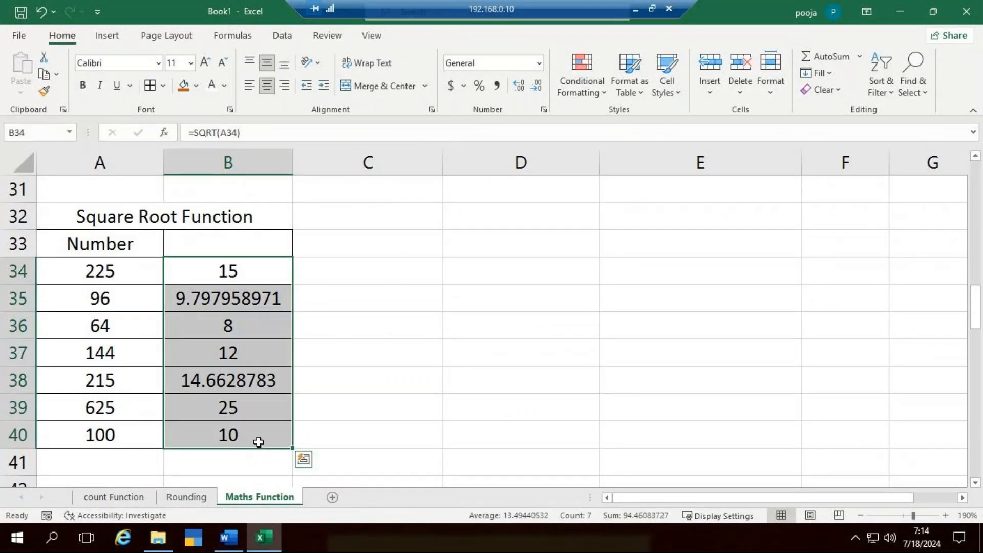
{"action": "key", "text": "Delete"}
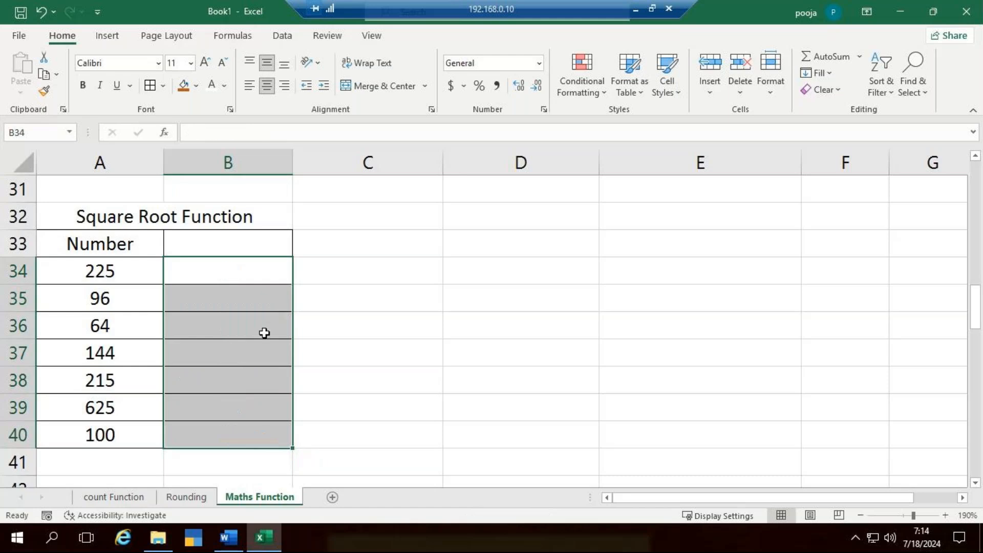
{"action": "left_click", "coordinate": [273, 265]}
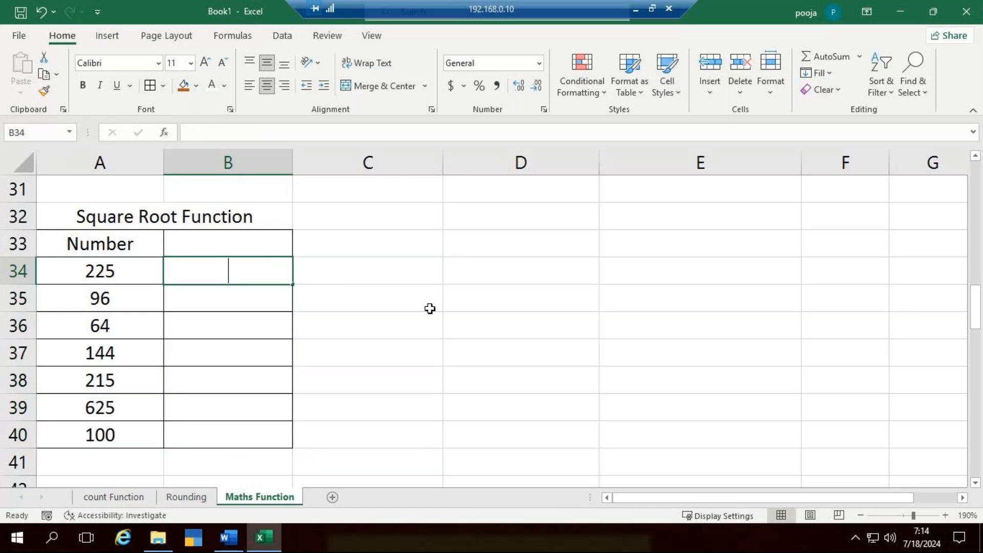
{"action": "type", "text": "=sqr"}
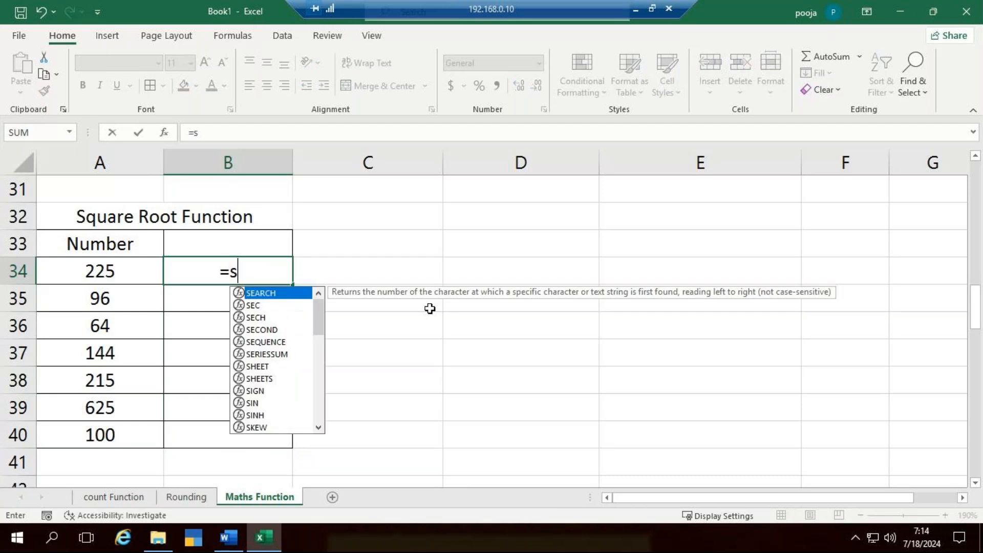
{"action": "key", "text": "Tab"}
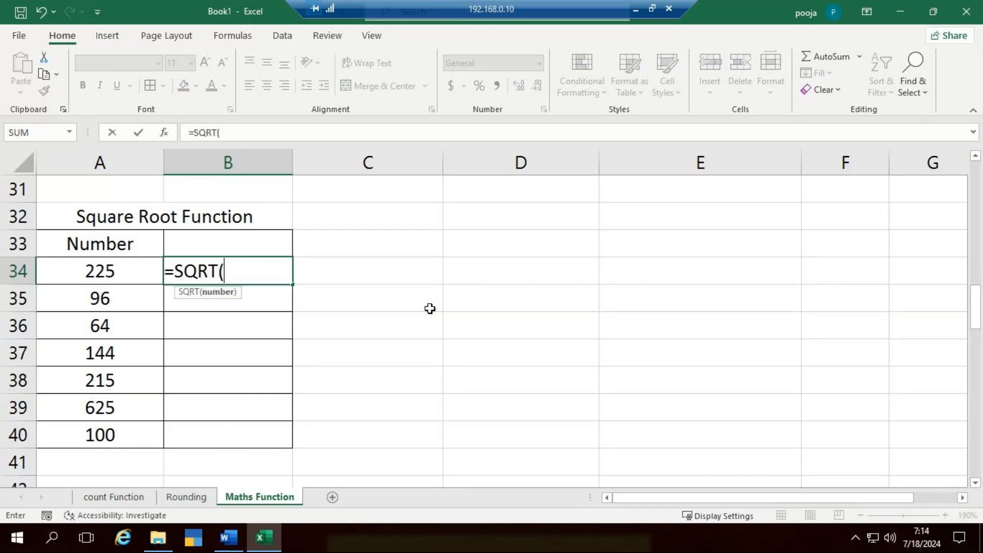
{"action": "left_click", "coordinate": [121, 274]}
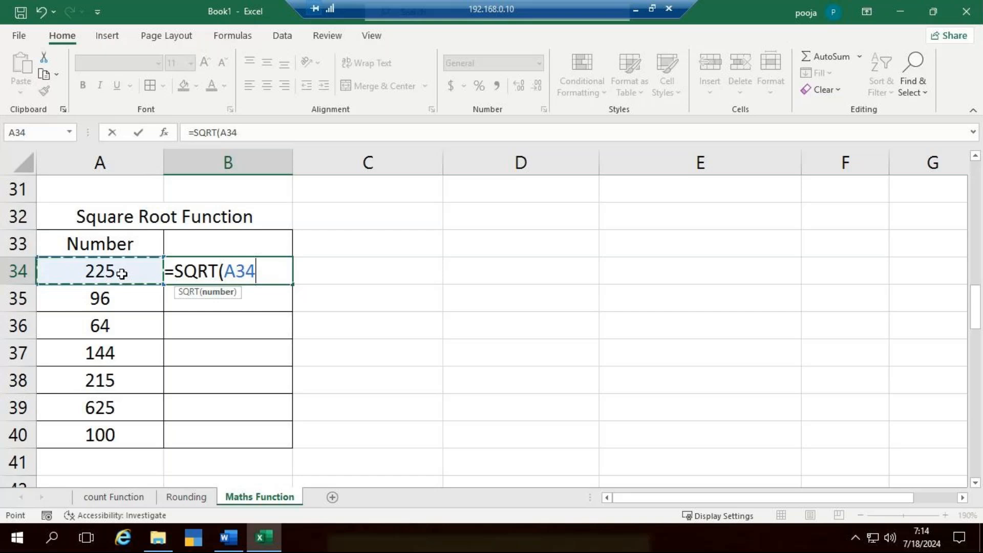
{"action": "type", "text": ")"}
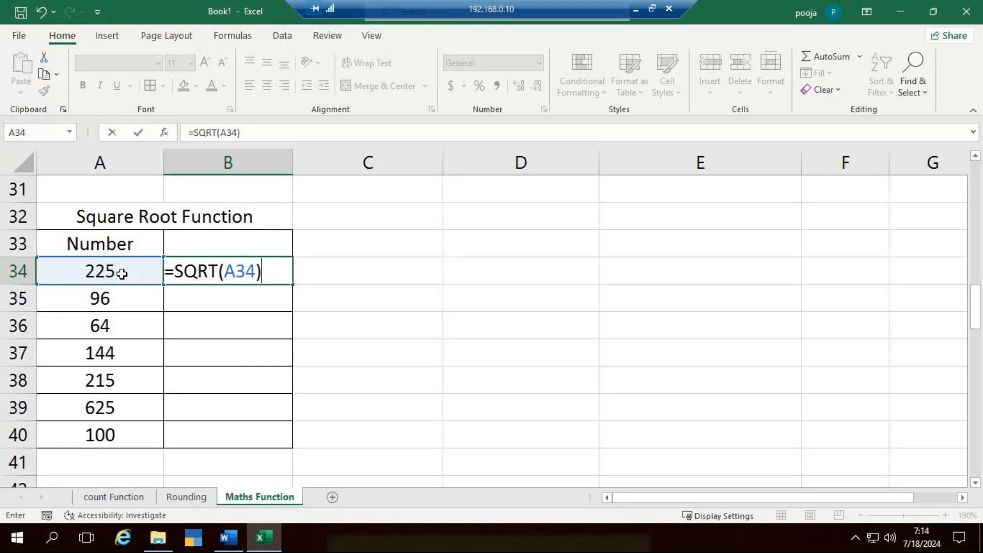
{"action": "key", "text": "Return"}
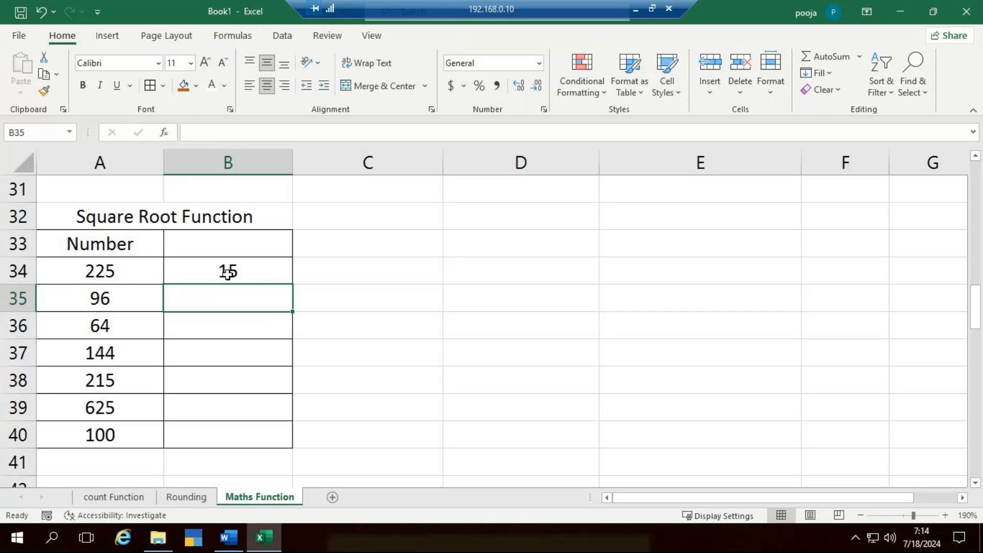
{"action": "left_click", "coordinate": [256, 279]}
{"action": "double_click", "coordinate": [293, 284]}
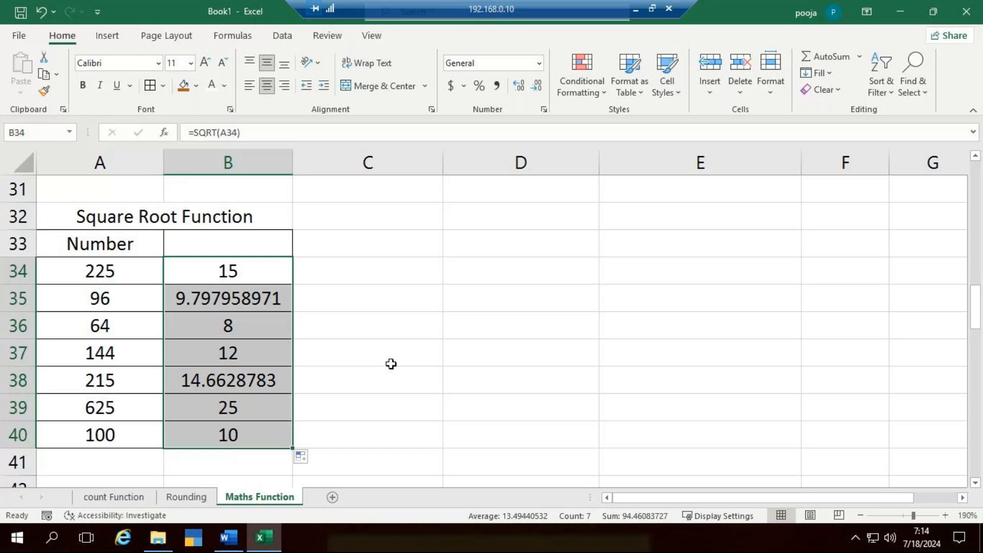
- Review the Power, Fact, Square Root, Integer and Roman tables on the Maths Function sheet
{"action": "scroll", "coordinate": [381, 367], "scroll_direction": "down", "scroll_amount": 3}
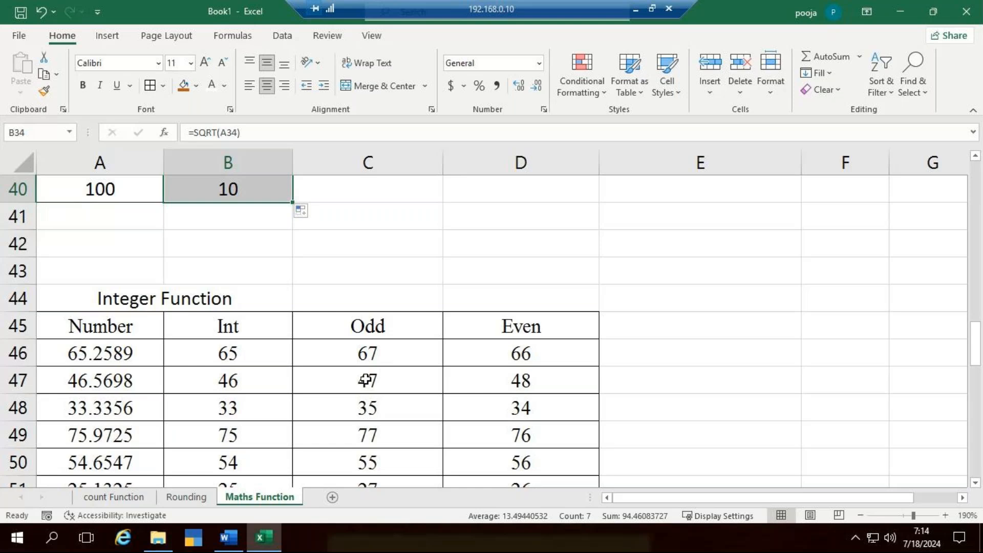
{"action": "scroll", "coordinate": [365, 380], "scroll_direction": "down", "scroll_amount": 3}
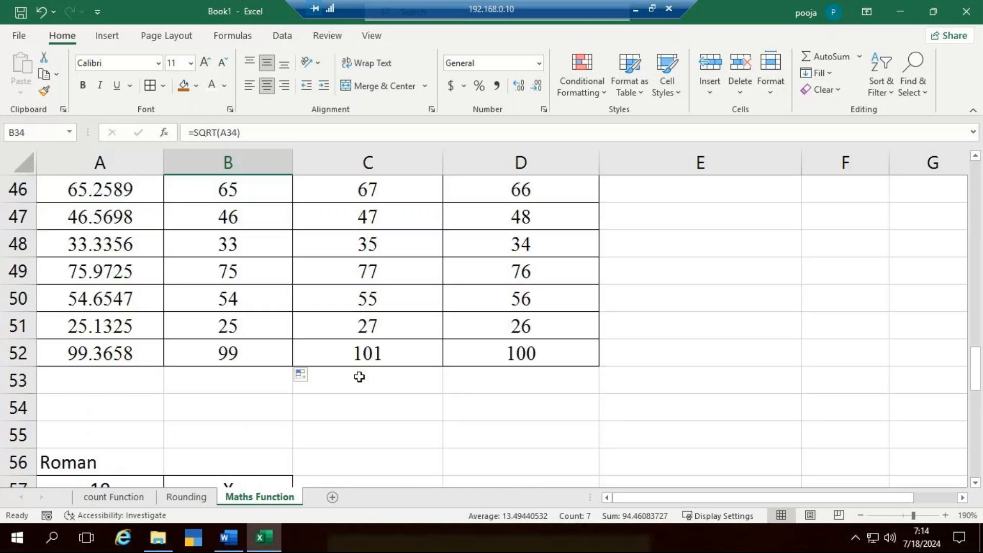
{"action": "scroll", "coordinate": [359, 377], "scroll_direction": "up", "scroll_amount": 14}
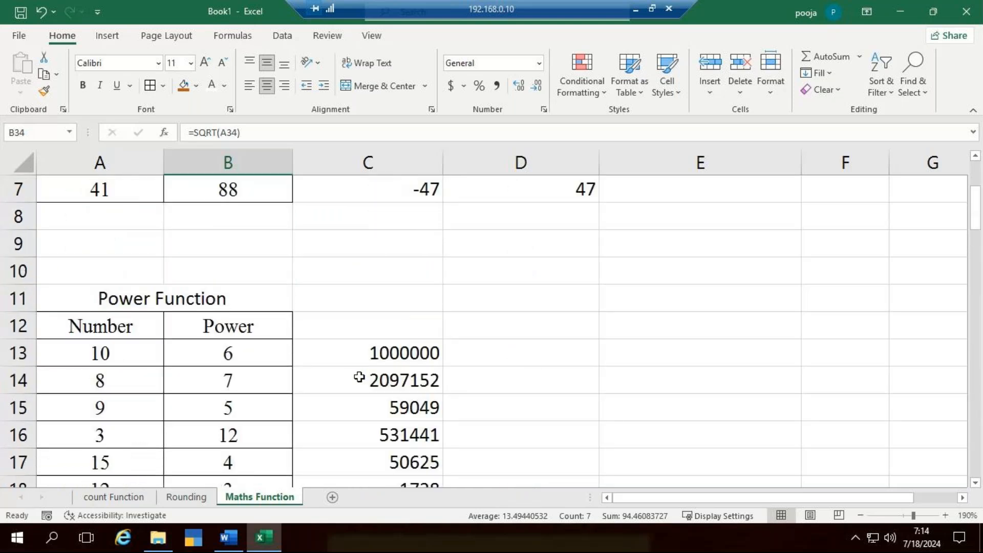
{"action": "scroll", "coordinate": [359, 377], "scroll_direction": "up", "scroll_amount": 2}
{"action": "scroll", "coordinate": [359, 377], "scroll_direction": "down", "scroll_amount": 16}
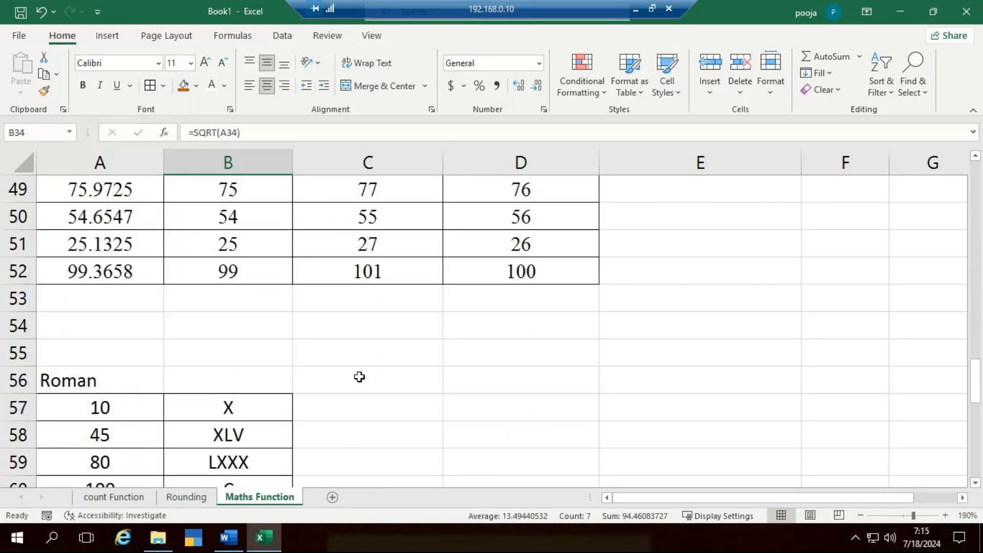
{"action": "scroll", "coordinate": [359, 377], "scroll_direction": "down", "scroll_amount": 1}
{"action": "scroll", "coordinate": [359, 376], "scroll_direction": "up", "scroll_amount": 4}
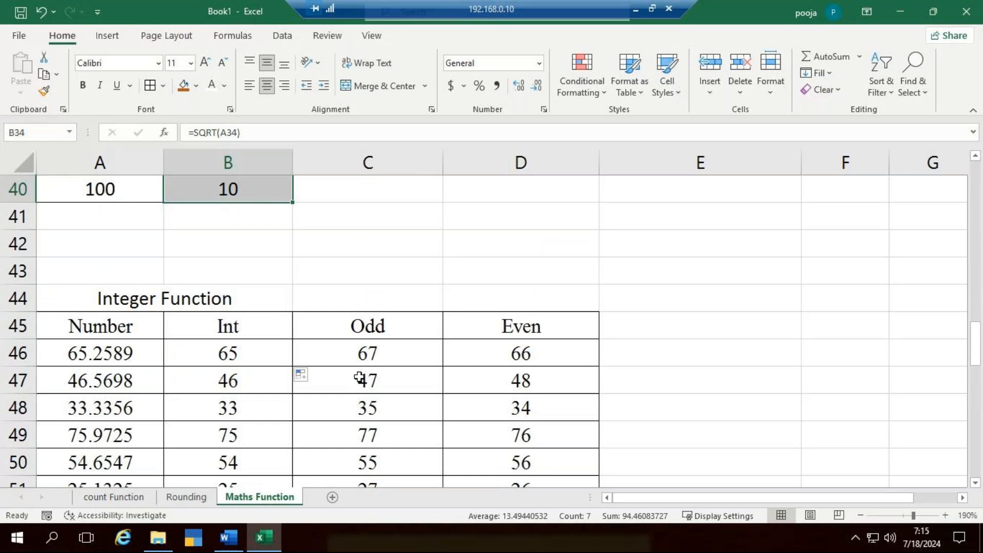
{"action": "scroll", "coordinate": [358, 377], "scroll_direction": "up", "scroll_amount": 2}
{"action": "scroll", "coordinate": [359, 377], "scroll_direction": "up", "scroll_amount": 9}
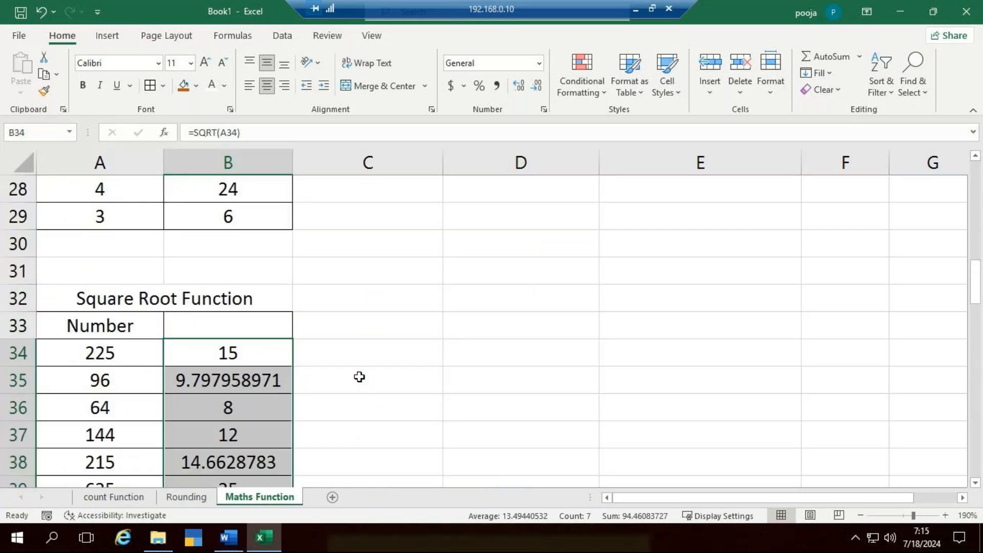
{"action": "scroll", "coordinate": [359, 376], "scroll_direction": "up", "scroll_amount": 2}
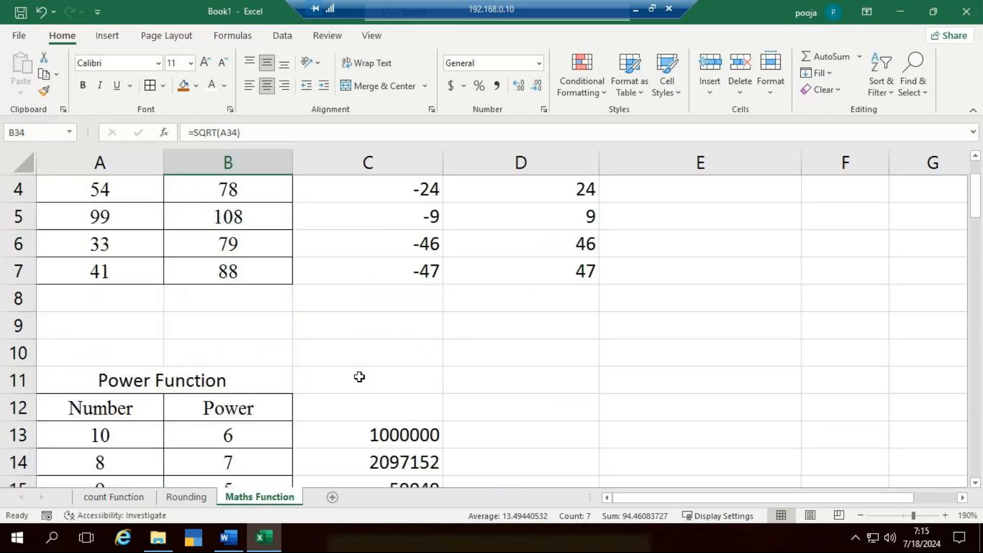
{"action": "scroll", "coordinate": [359, 377], "scroll_direction": "down", "scroll_amount": 7}
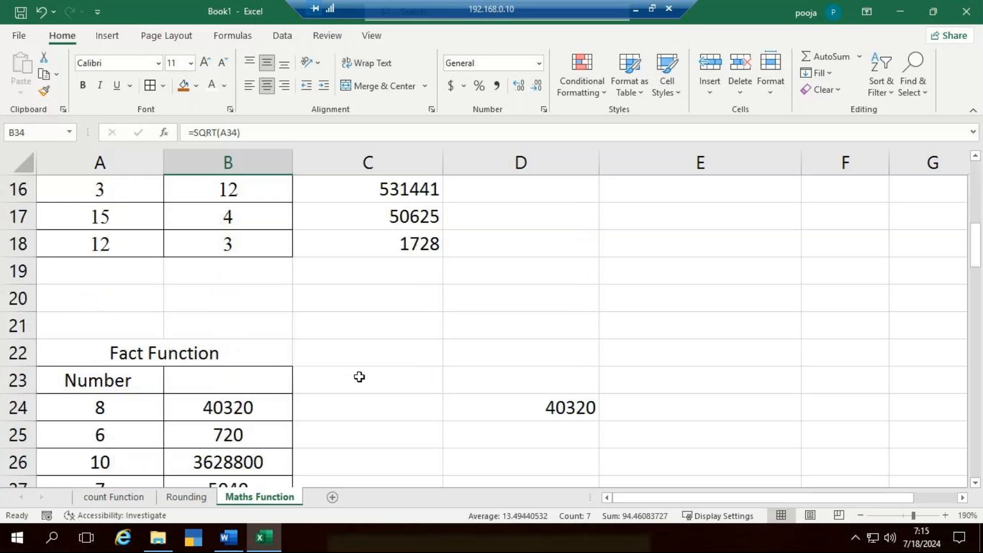
{"action": "scroll", "coordinate": [358, 377], "scroll_direction": "up", "scroll_amount": 1}
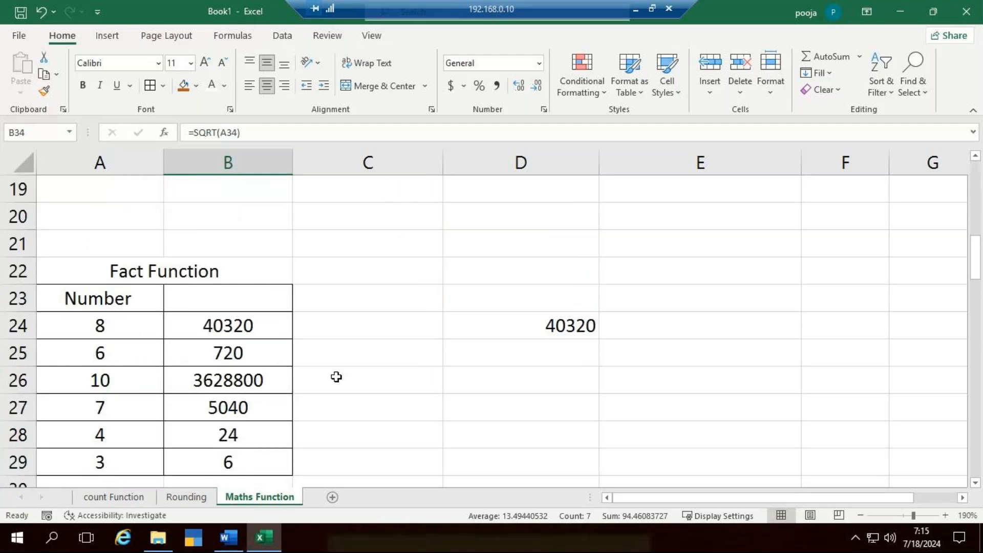
- Clear the Fact Function results in B24:B29
{"action": "left_click", "coordinate": [241, 334]}
{"action": "left_click_drag", "start_coordinate": [245, 348], "coordinate": [248, 457]}
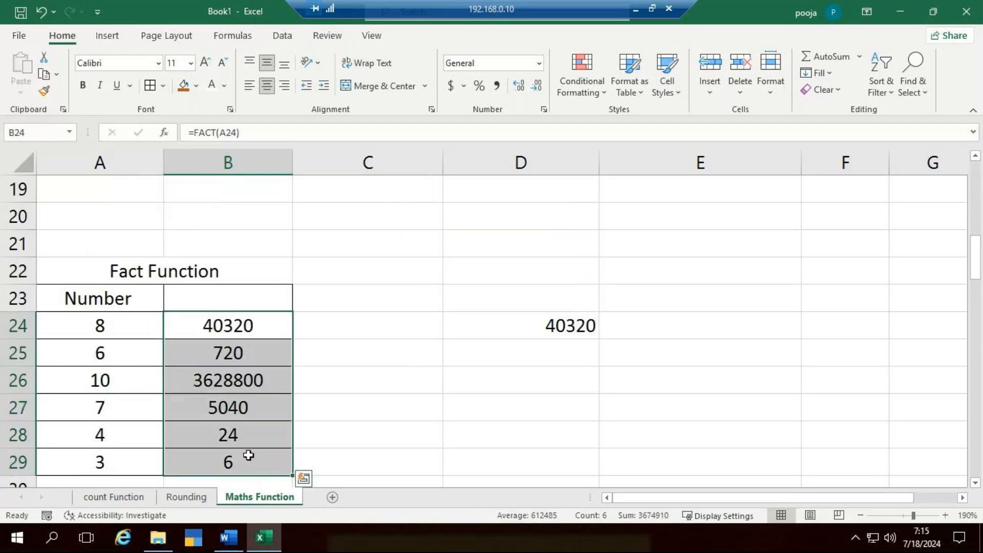
{"action": "key", "text": "Delete"}
- Calculate the factorial of the first number in B24 with =FACT(A24)
{"action": "key", "text": "Up"}
{"action": "key", "text": "Down"}
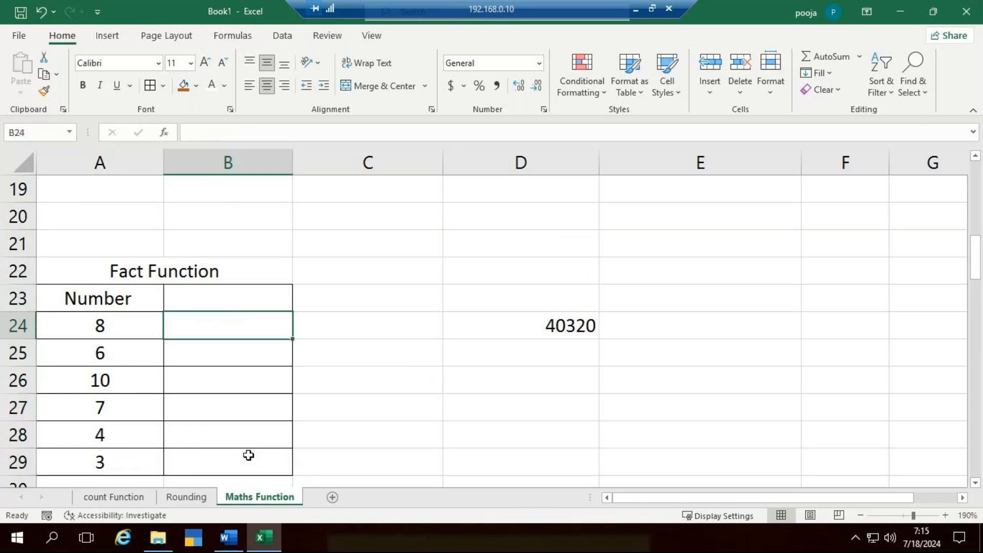
{"action": "type", "text": "=fac"}
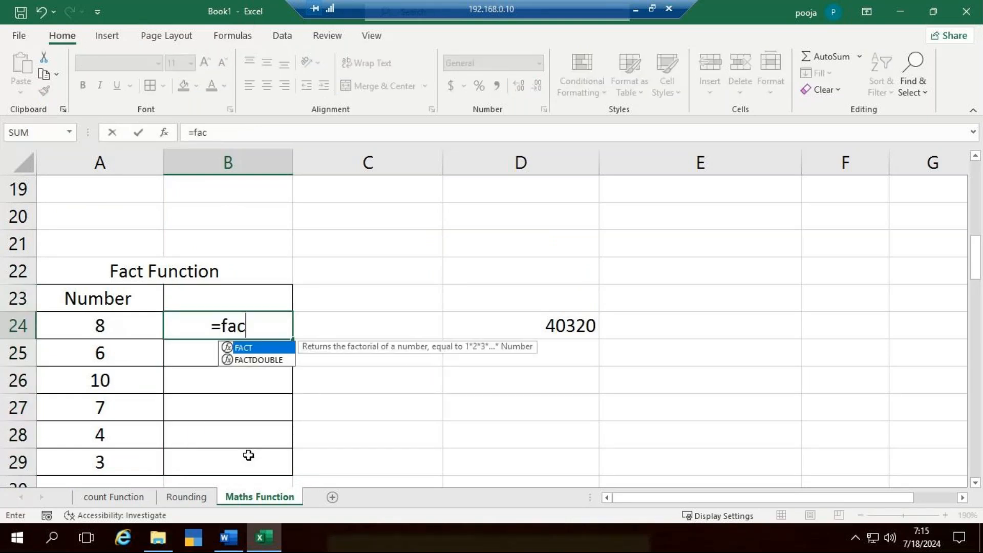
{"action": "type", "text": "t"}
{"action": "key", "text": "Escape"}
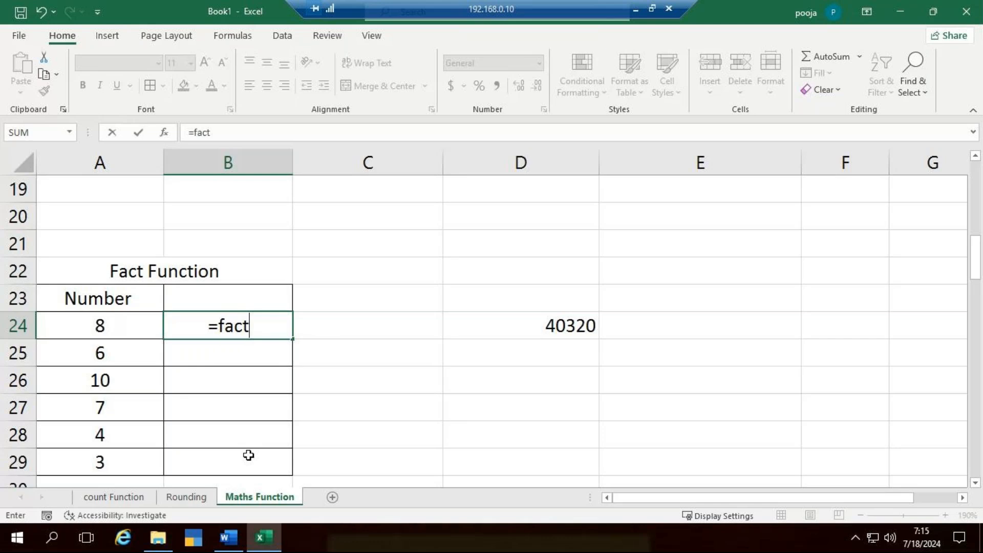
{"action": "type", "text": "("}
{"action": "left_click", "coordinate": [101, 325]}
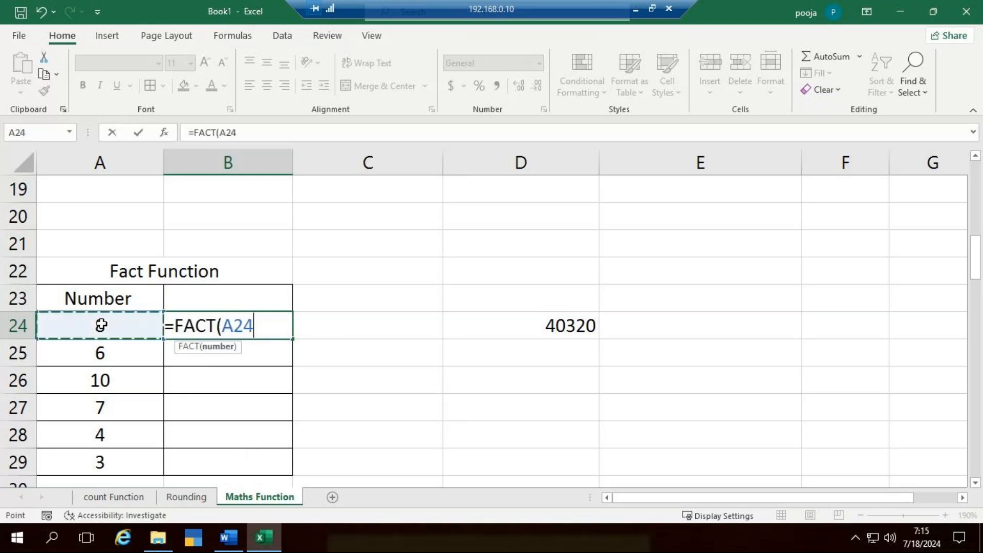
{"action": "type", "text": ")"}
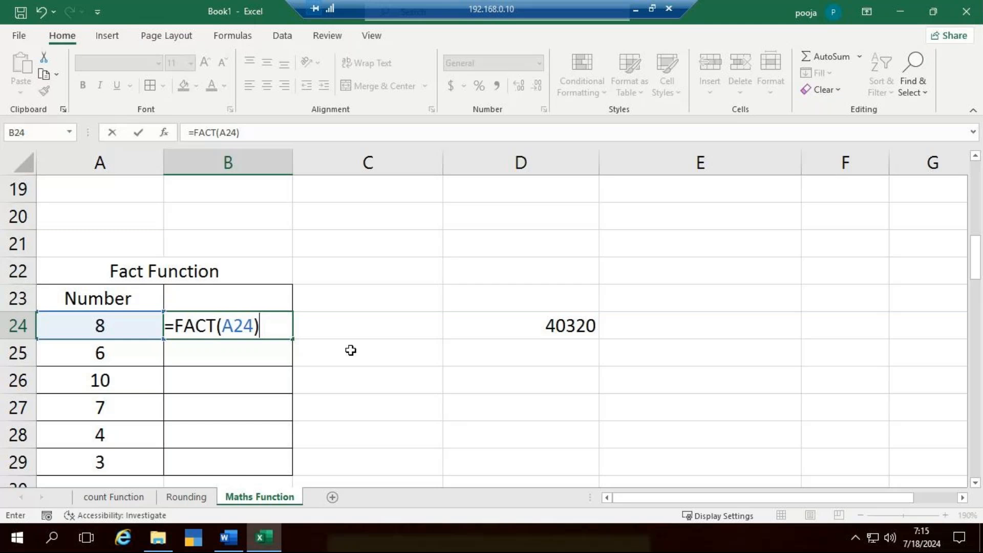
{"action": "key", "text": "Return"}
- Work out the same factorial manually in C24 with =8*7*6*5*4*3*2*1
{"action": "left_click", "coordinate": [432, 322]}
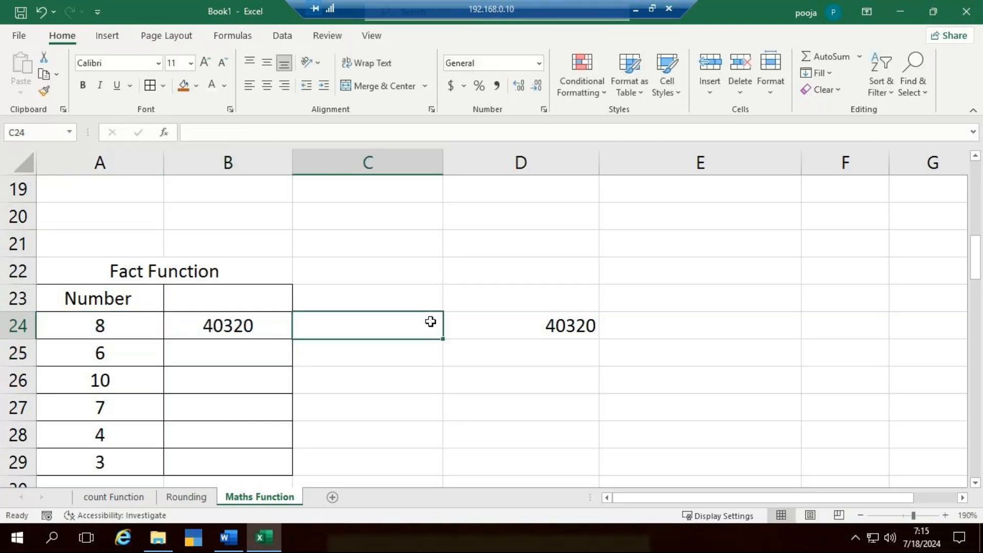
{"action": "double_click", "coordinate": [431, 321]}
{"action": "type", "text": "="}
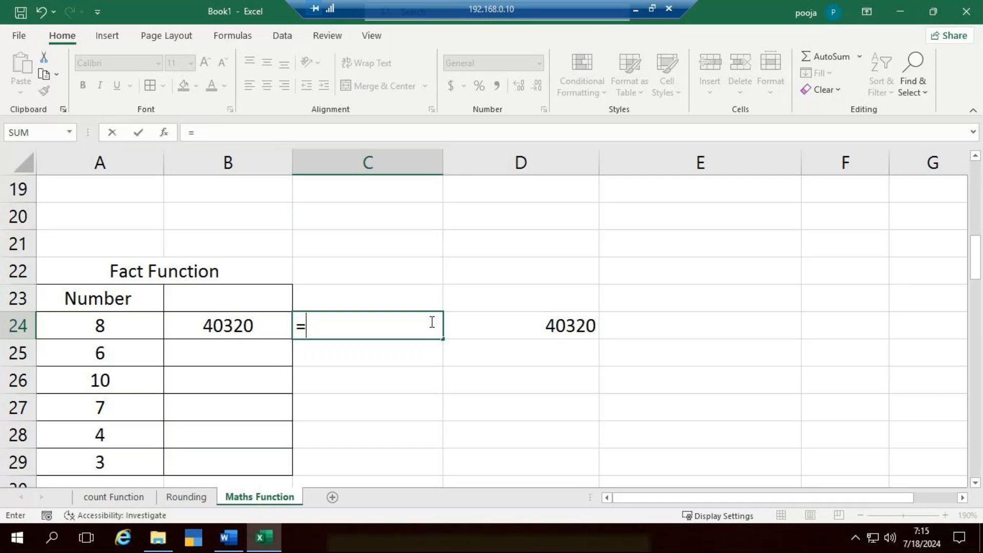
{"action": "type", "text": "8*7*6*"}
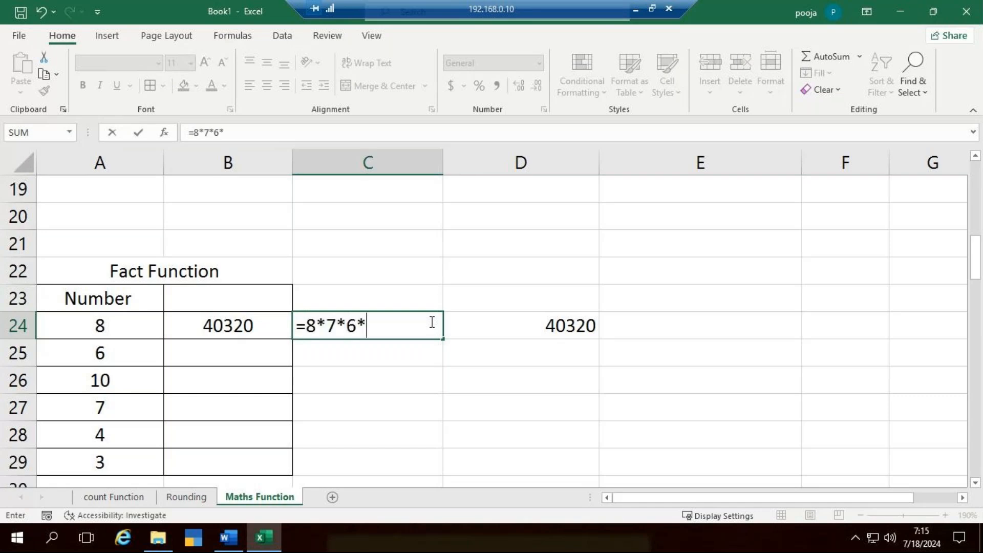
{"action": "type", "text": "5*4*3*2*1"}
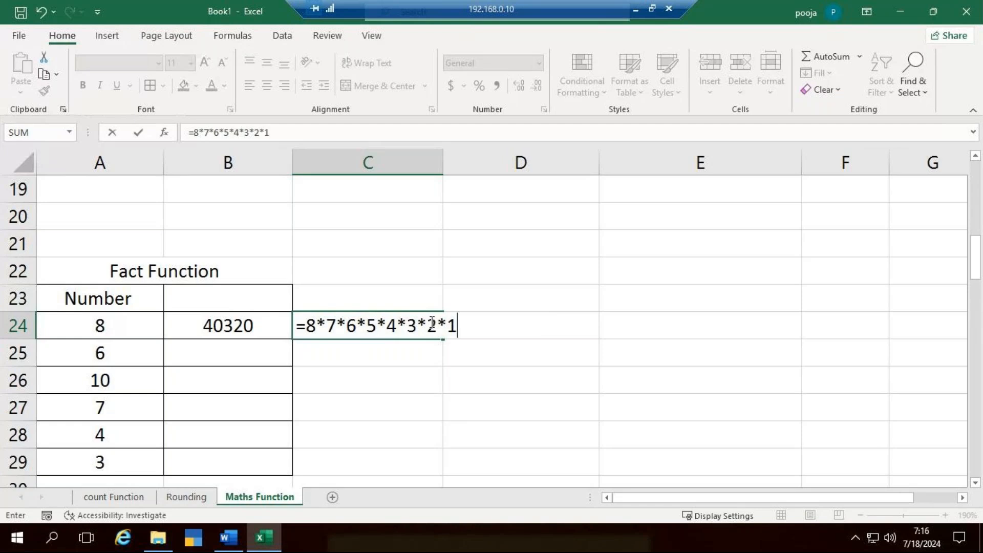
{"action": "key", "text": "Return"}
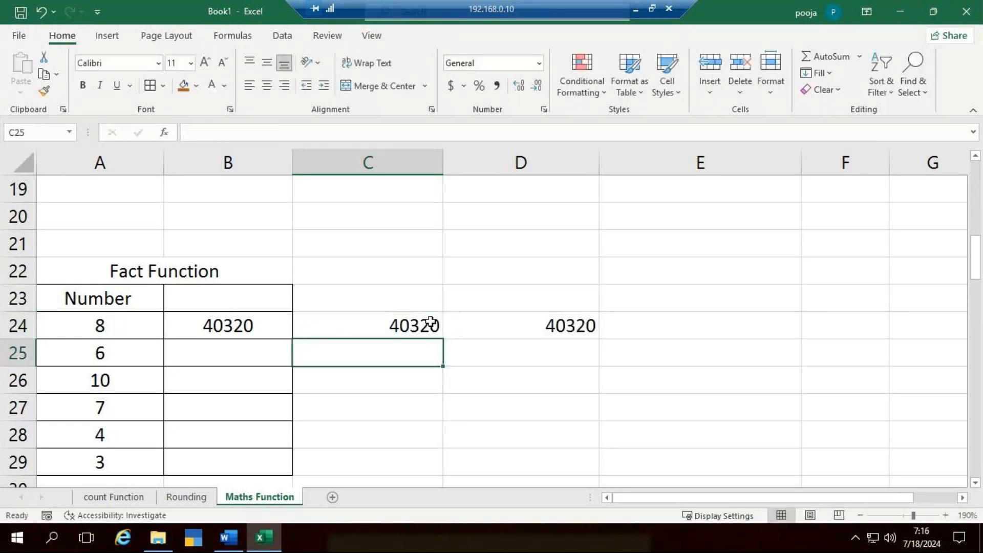
- Look over the remaining Maths Function tables down to row 77, and minimize the remote desktop session to return to GoTo Meeting
{"action": "scroll", "coordinate": [343, 333], "scroll_direction": "down", "scroll_amount": 1}
{"action": "scroll", "coordinate": [342, 333], "scroll_direction": "down", "scroll_amount": 2}
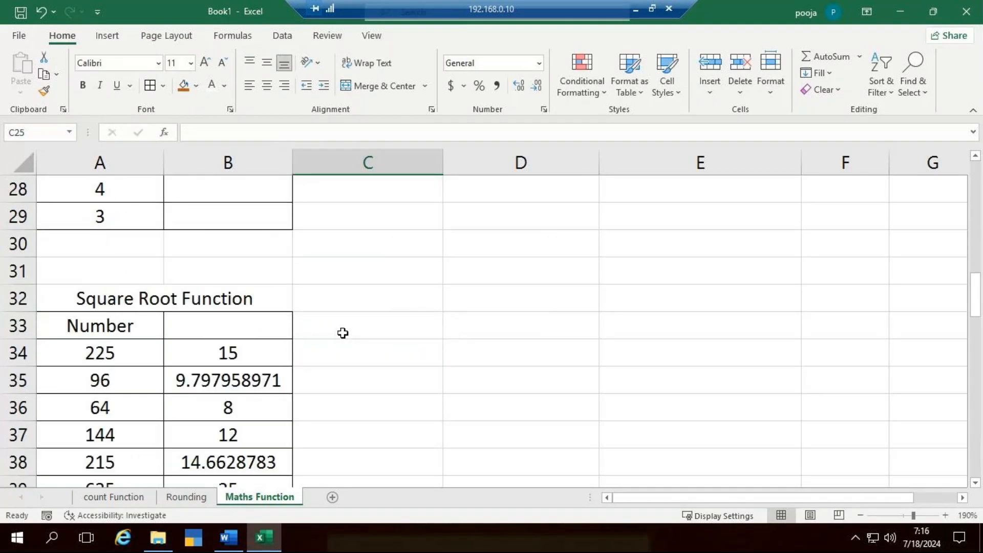
{"action": "scroll", "coordinate": [343, 332], "scroll_direction": "down", "scroll_amount": 4}
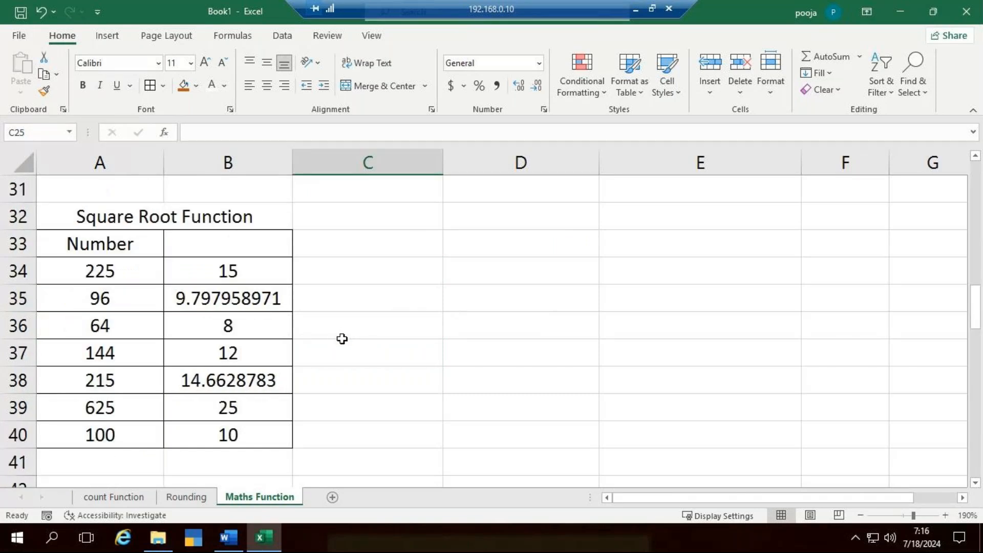
{"action": "scroll", "coordinate": [339, 348], "scroll_direction": "down", "scroll_amount": 1}
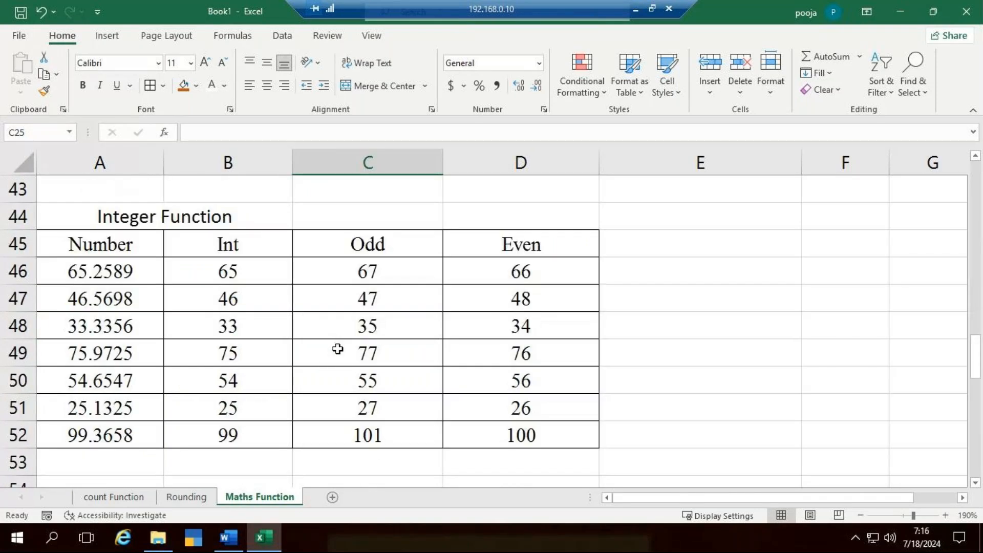
{"action": "scroll", "coordinate": [337, 348], "scroll_direction": "down", "scroll_amount": 2}
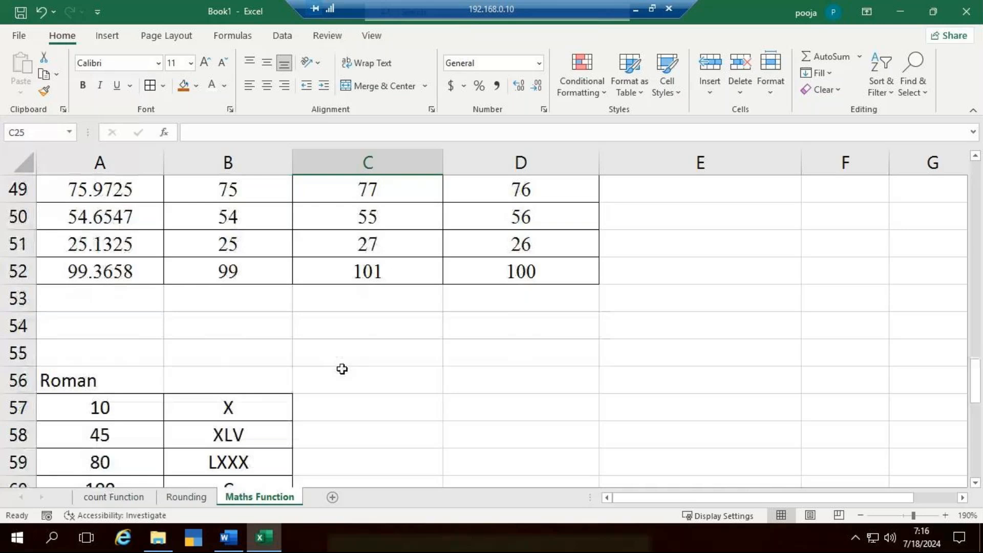
{"action": "scroll", "coordinate": [343, 372], "scroll_direction": "down", "scroll_amount": 2}
{"action": "scroll", "coordinate": [344, 376], "scroll_direction": "down", "scroll_amount": 6}
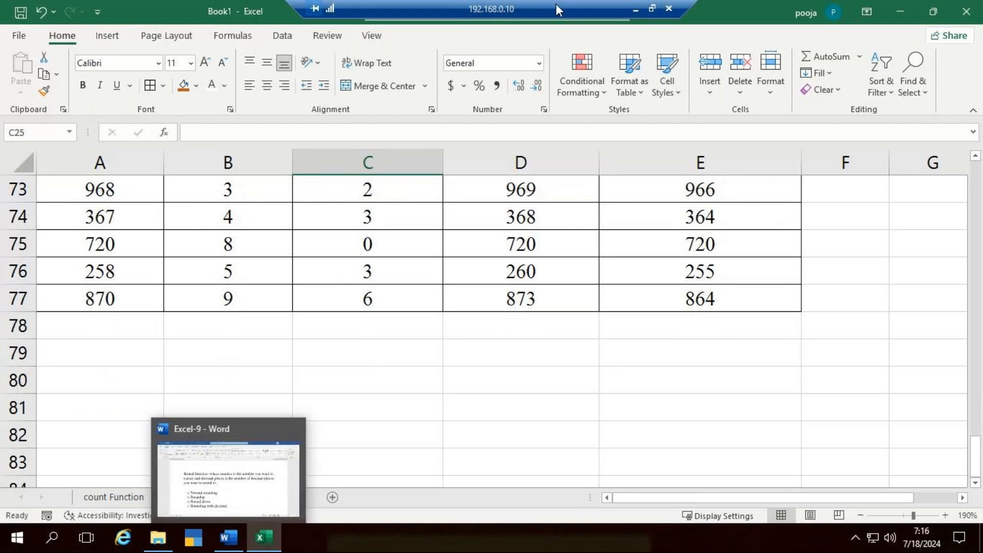
{"action": "left_click", "coordinate": [632, 11]}
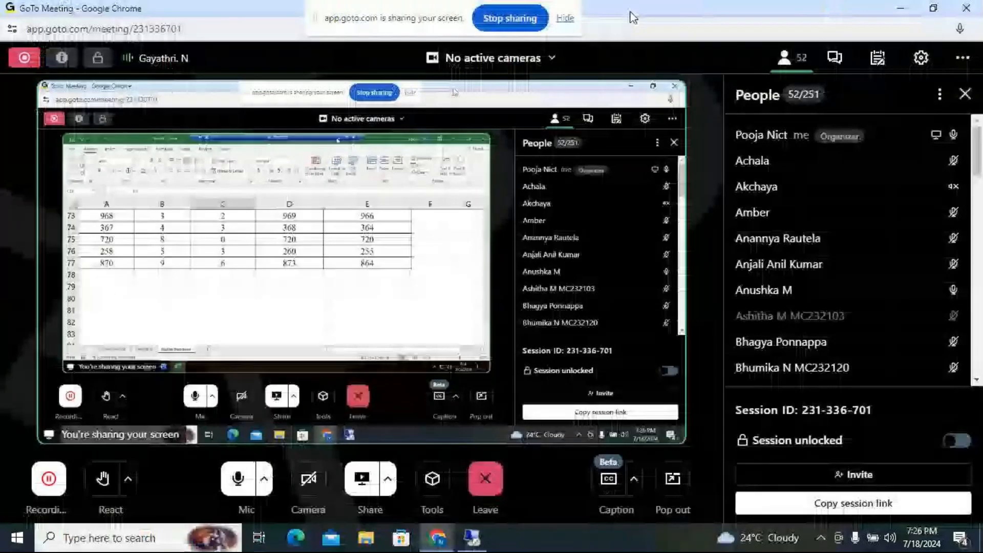